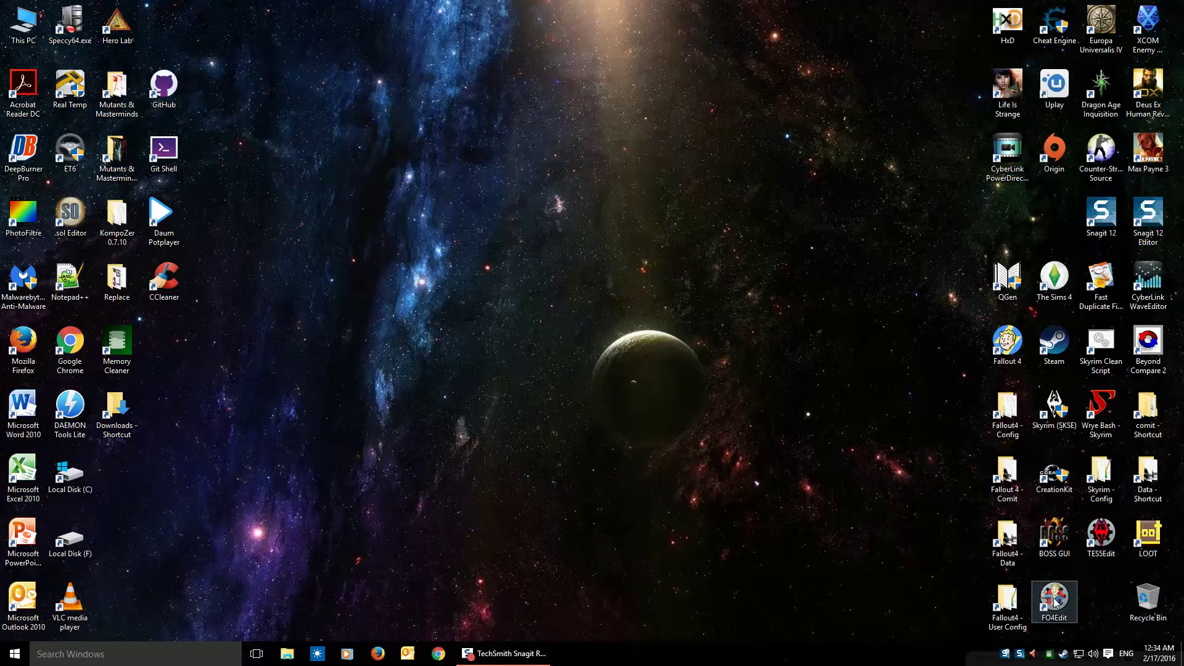
Launch FO4Edit and look through the full list of masters and plugins offered for loading.
double_click(1055, 601)
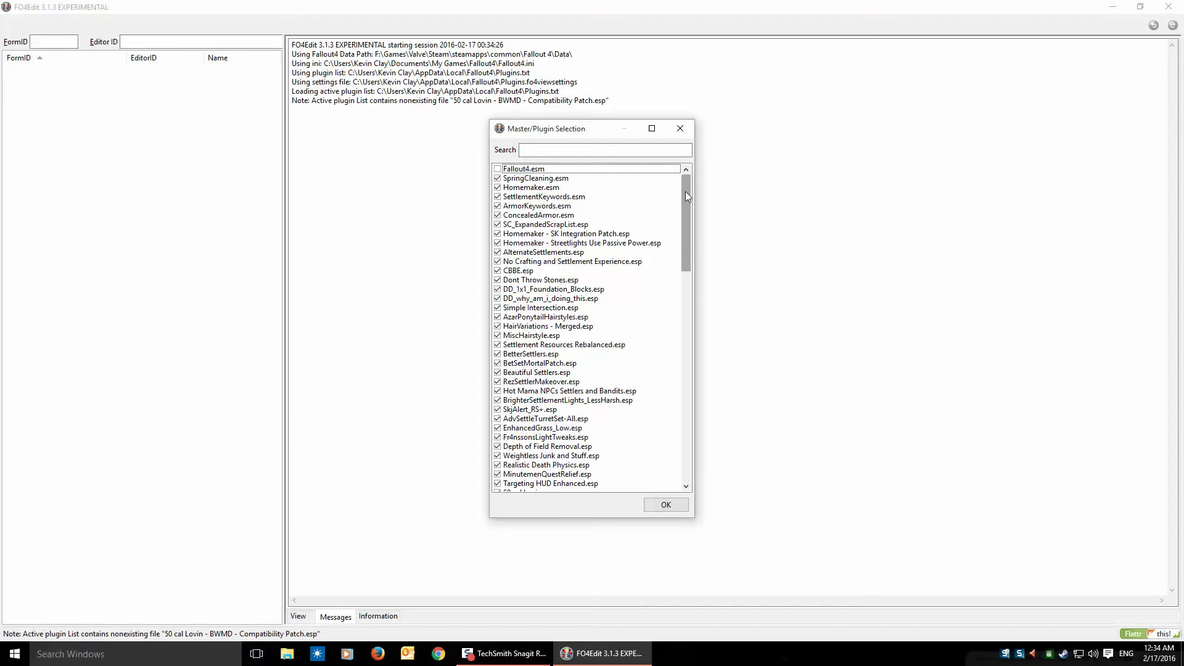
left_click_drag(686, 190, 694, 413)
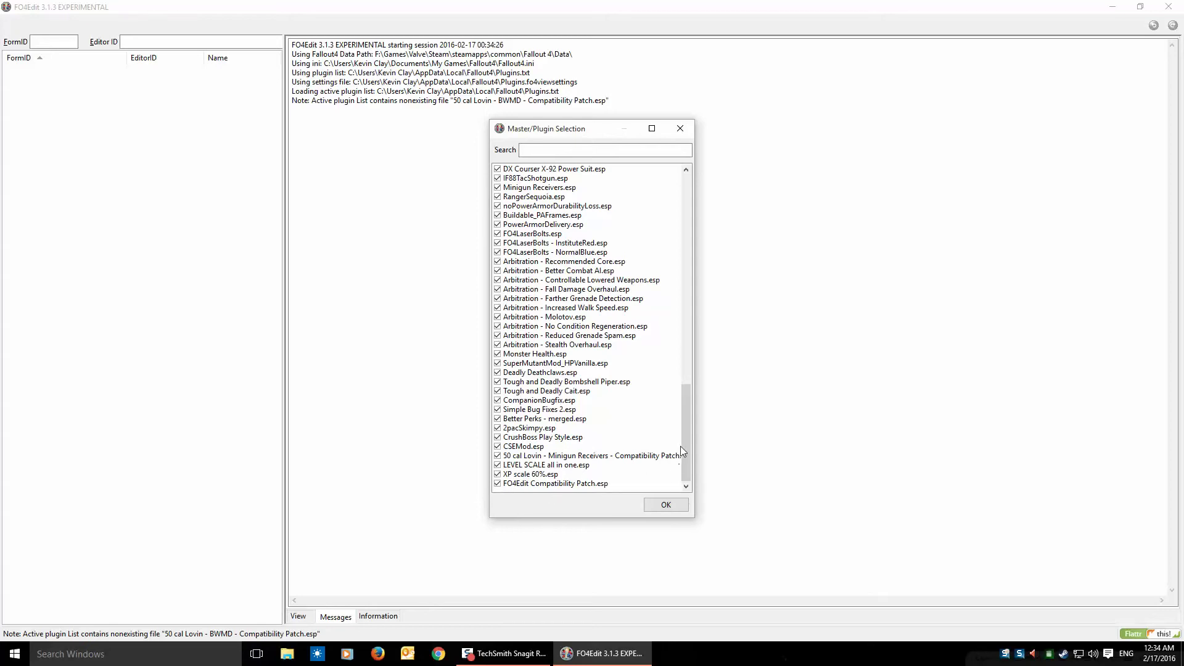
left_click_drag(685, 440, 678, 196)
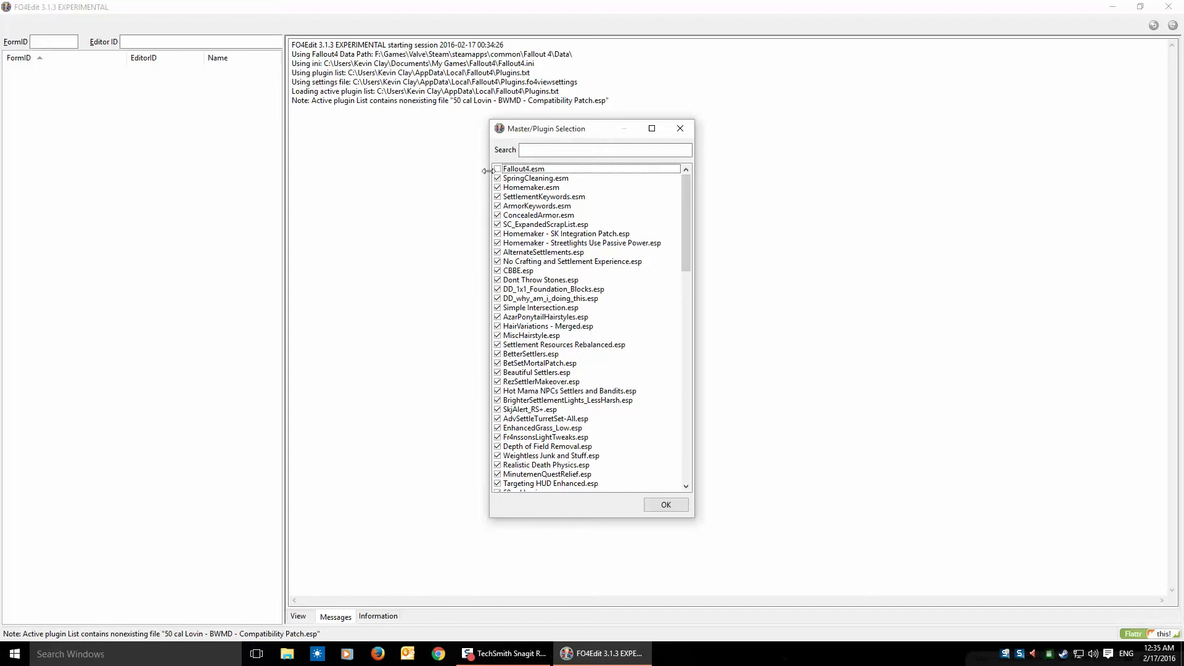
left_click_drag(683, 195, 681, 507)
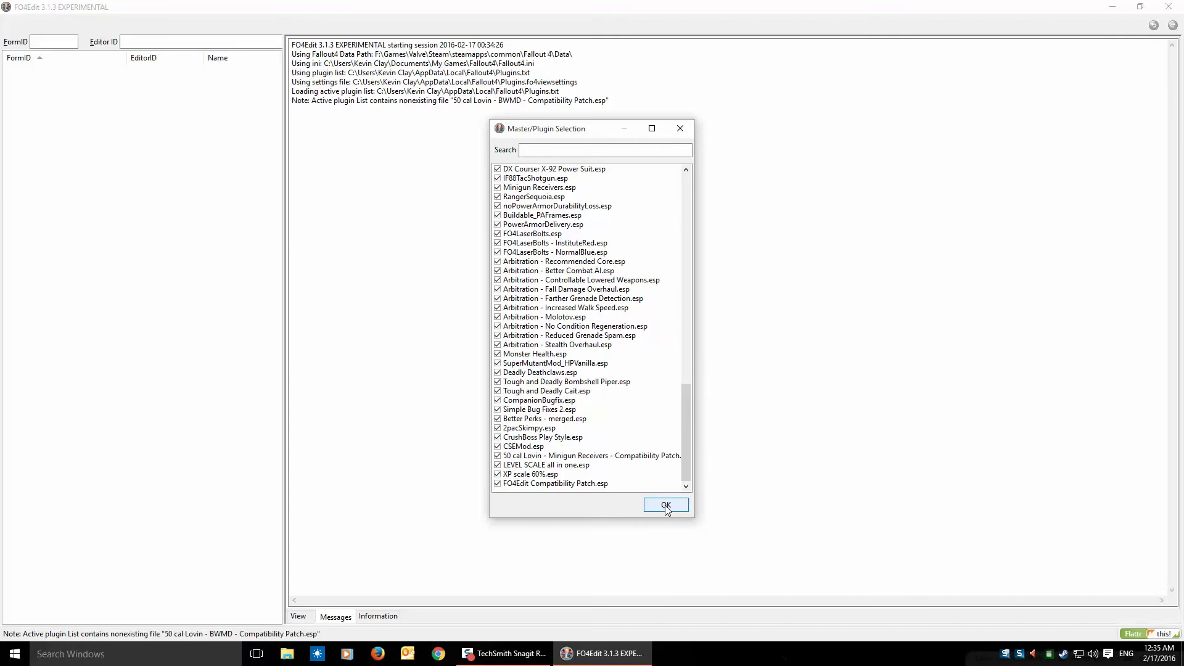
left_click_drag(687, 446, 688, 230)
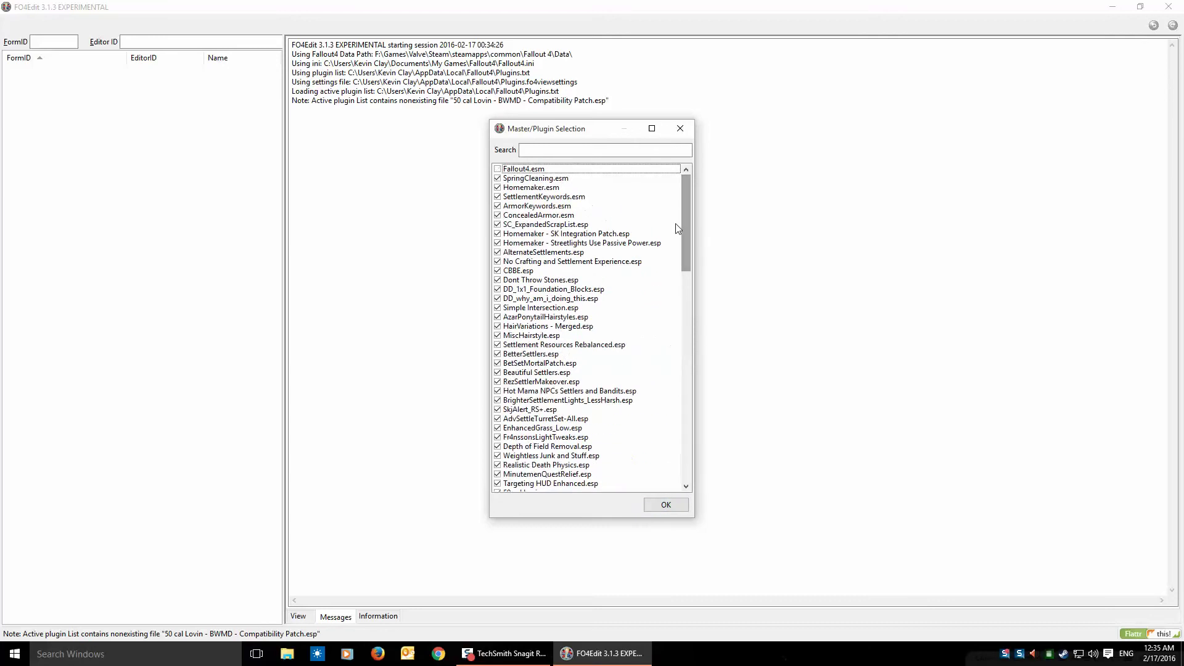
Deselect all plugins, then mark only the ten Arbitration plugins, from Recommended Core to Stealth Overhaul, for loading.
right_click(645, 212)
left_click_drag(685, 206, 687, 175)
left_click_drag(684, 208, 695, 438)
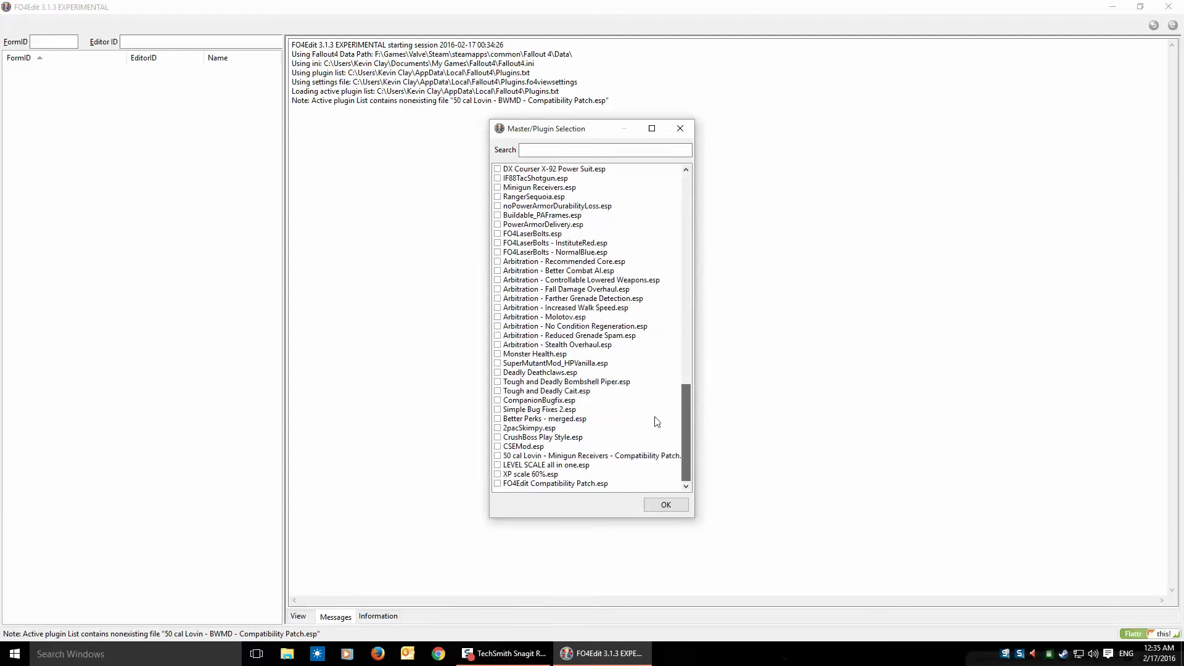
left_click(498, 261)
left_click(498, 270)
left_click(498, 280)
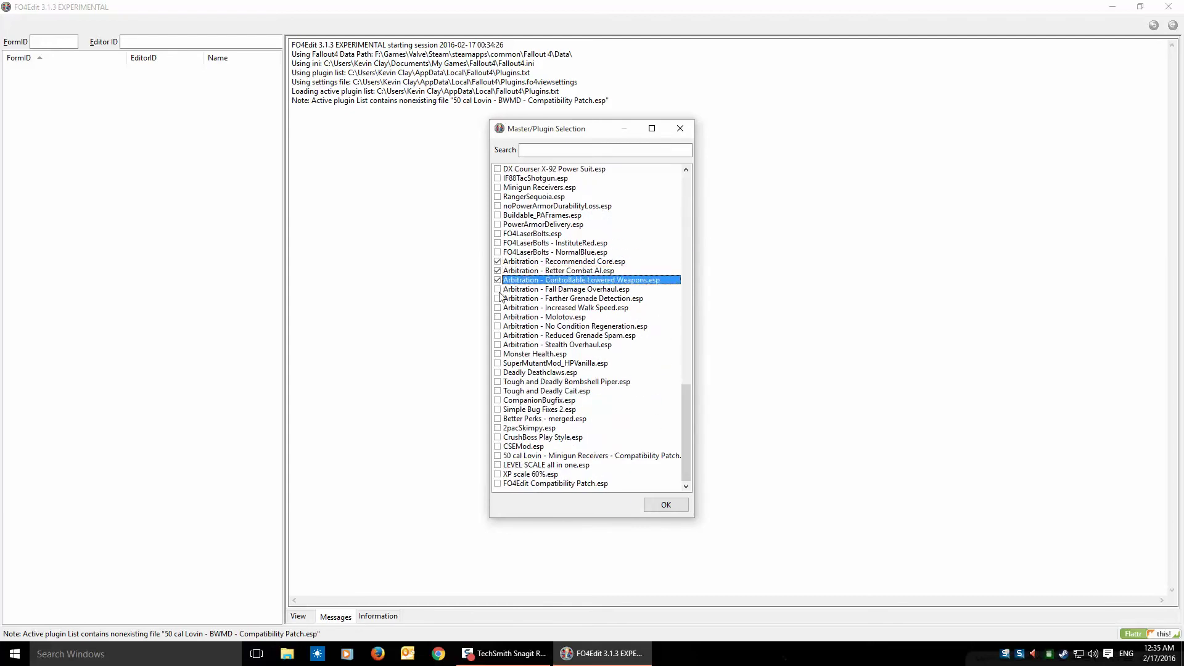
left_click(498, 290)
left_click(498, 308)
left_click(498, 299)
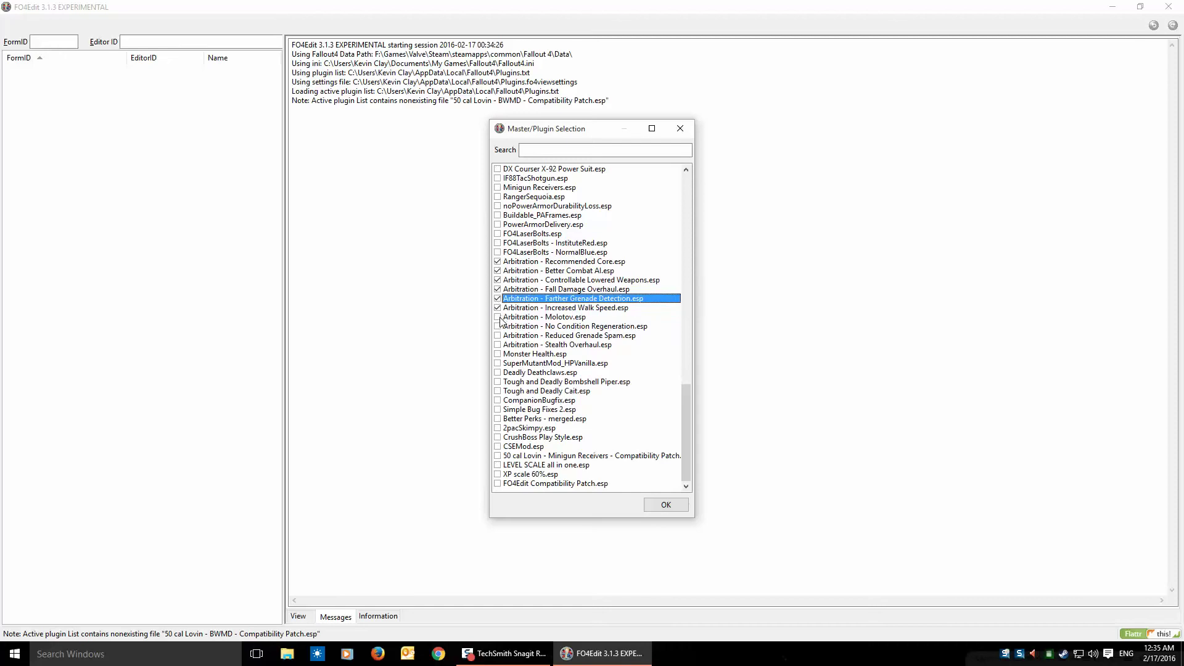
left_click(498, 317)
left_click(498, 326)
left_click(498, 336)
left_click(498, 344)
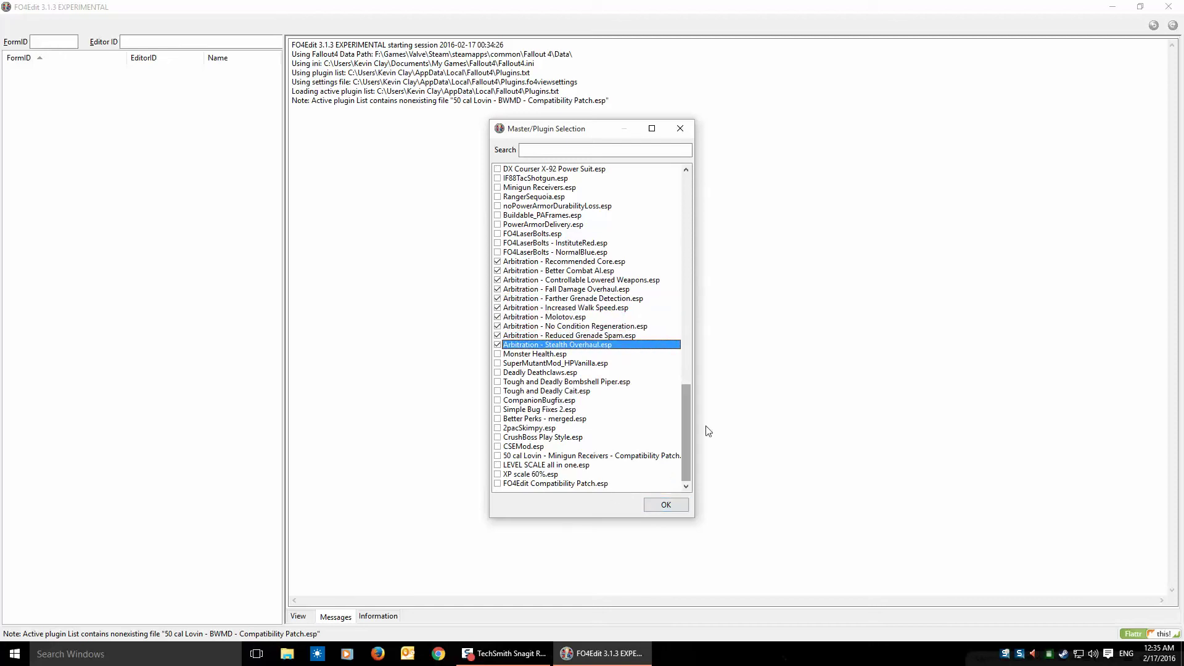
Select all masters and plugins in the list and load them.
right_click(661, 224)
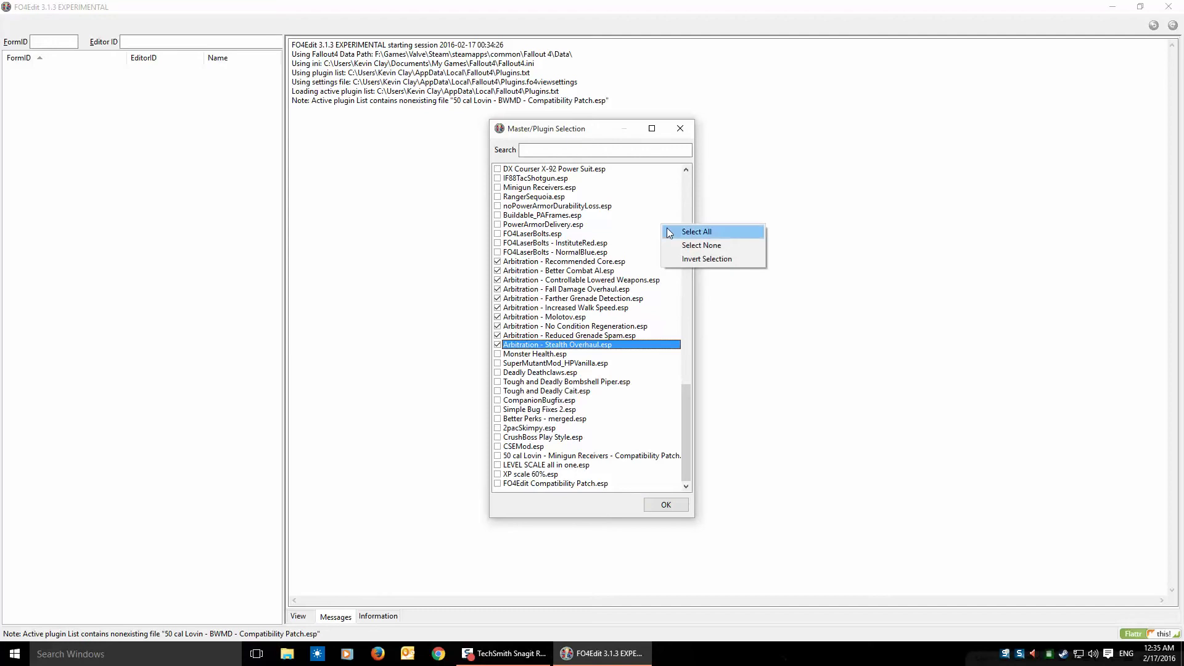
left_click(686, 232)
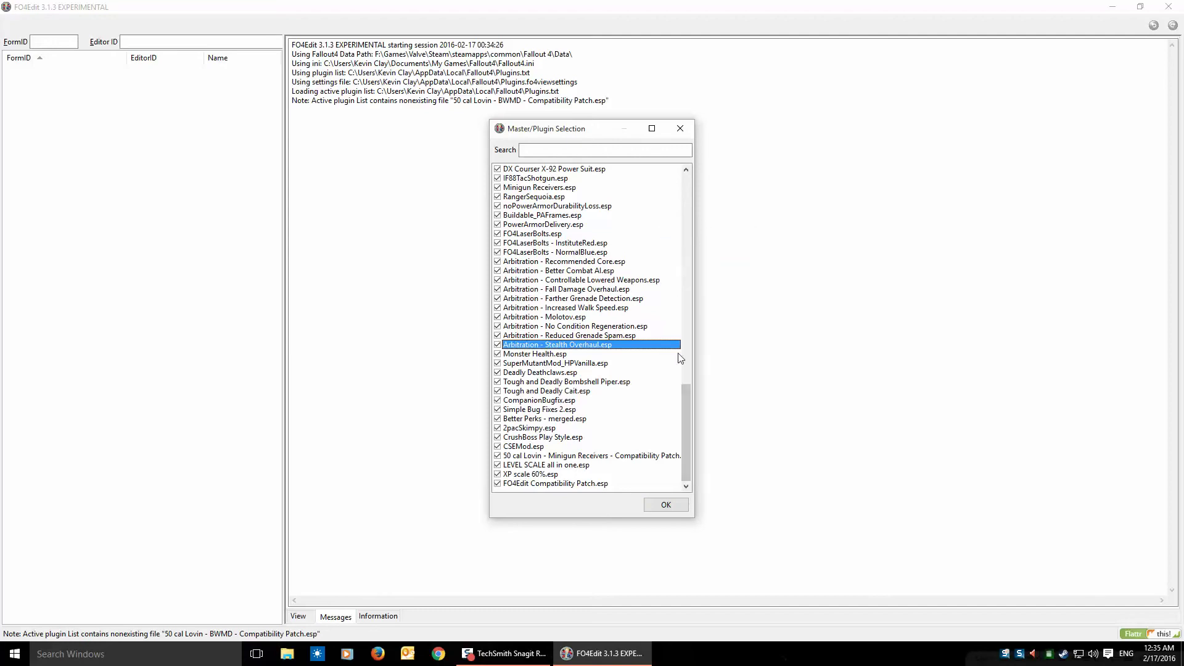
left_click_drag(686, 422, 683, 463)
left_click(665, 504)
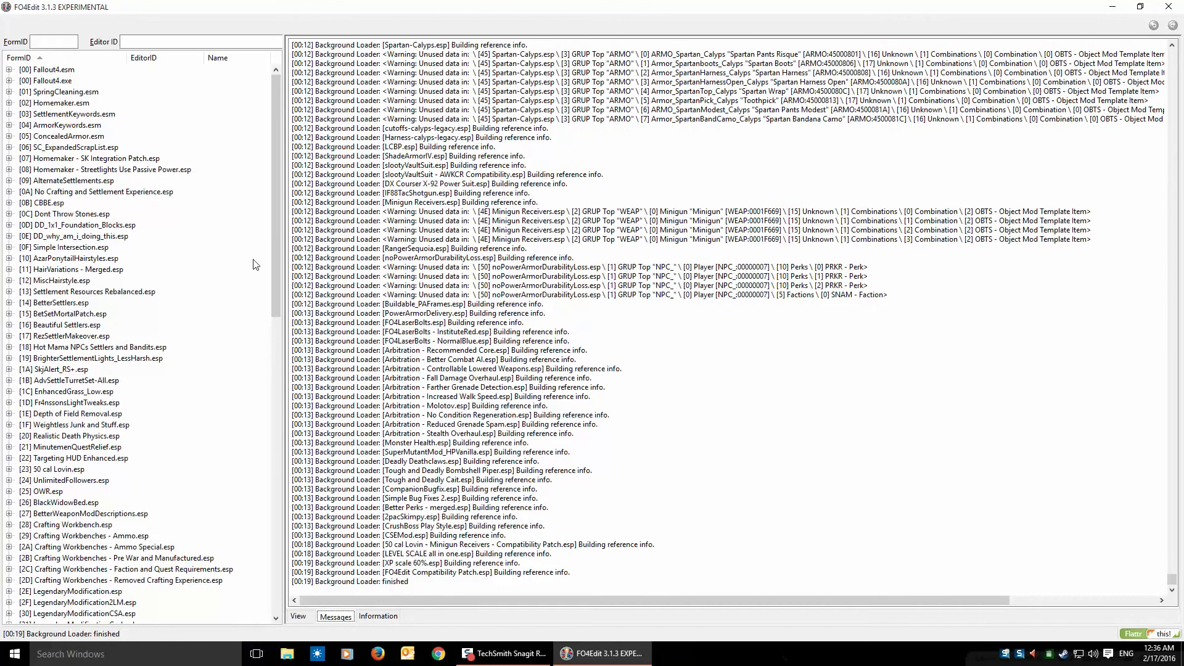
Examine the Art Object and Keyword records of SettlementKeywords.esm and compare SK_Master_Electric with Fallout4.esm, then collapse the plugin.
left_click(275, 213)
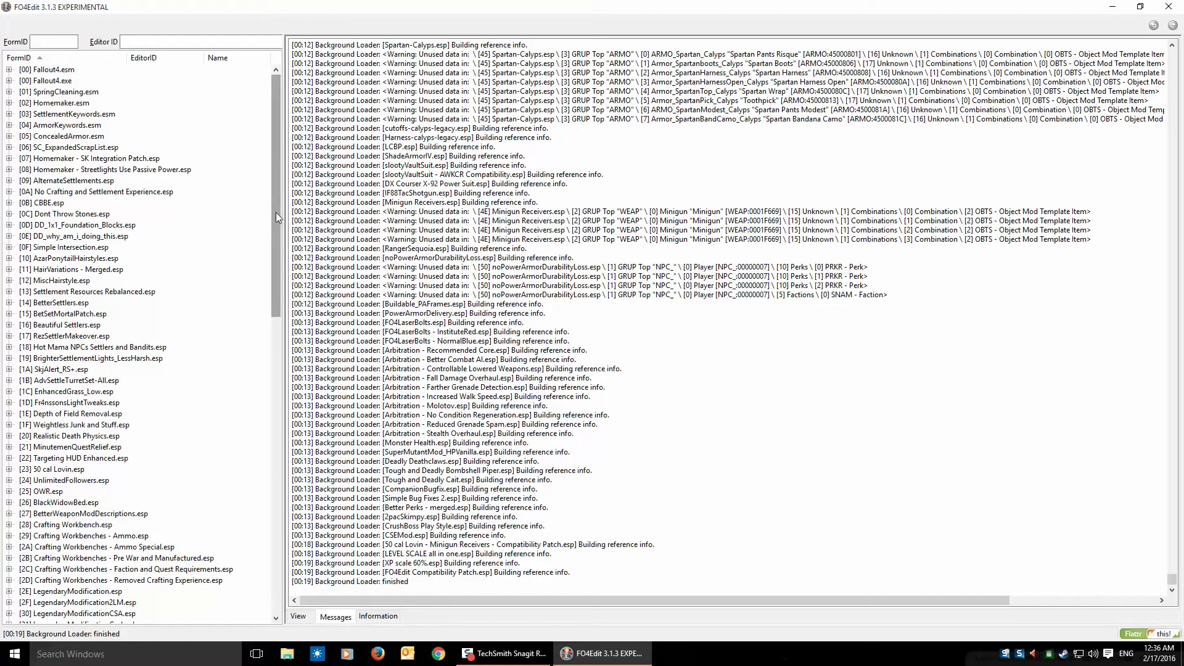
mouse_move(275, 212)
left_mouse_down()
mouse_move(275, 266)
mouse_move(277, 194)
left_mouse_up()
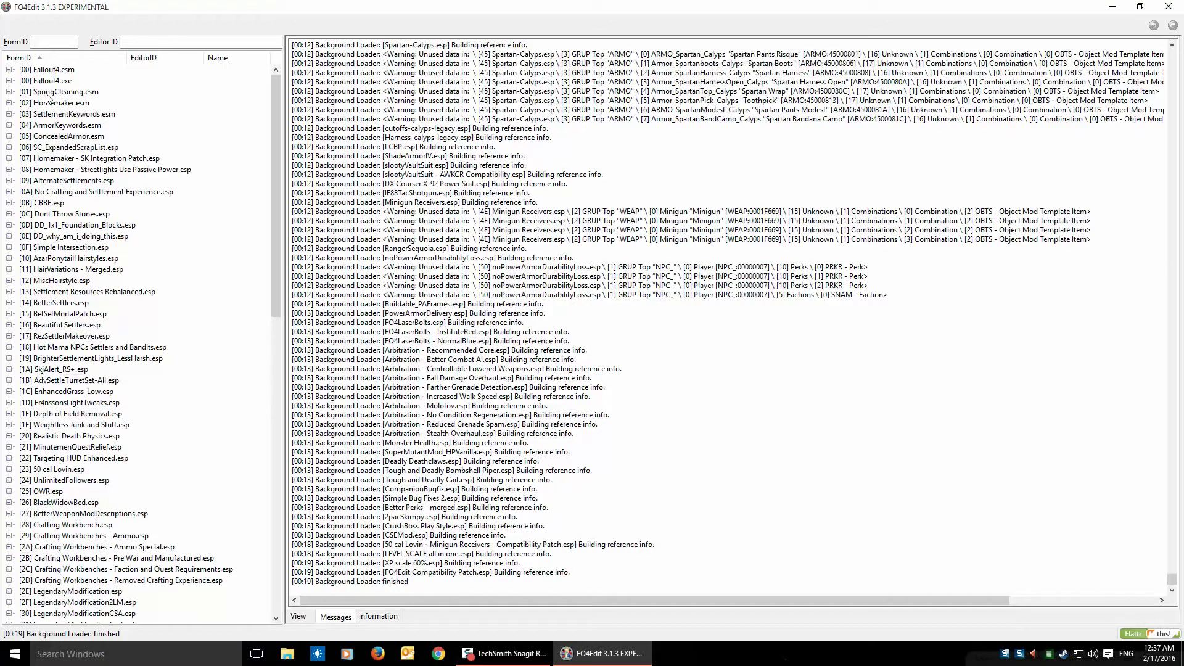
left_click(9, 114)
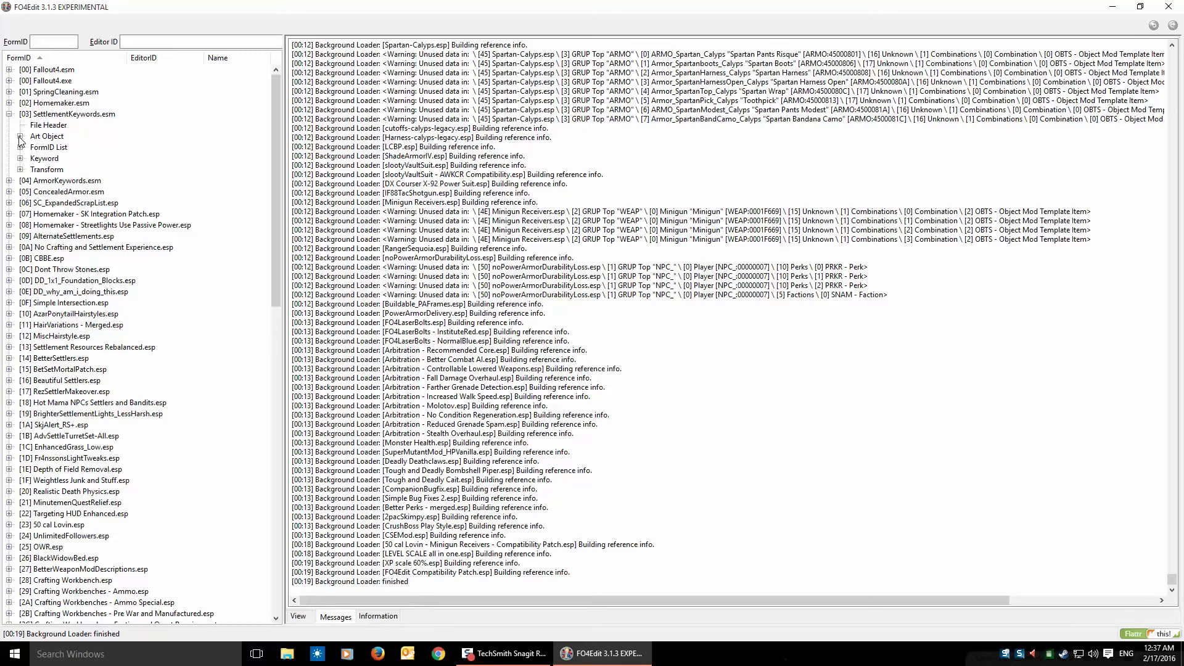
left_click(20, 137)
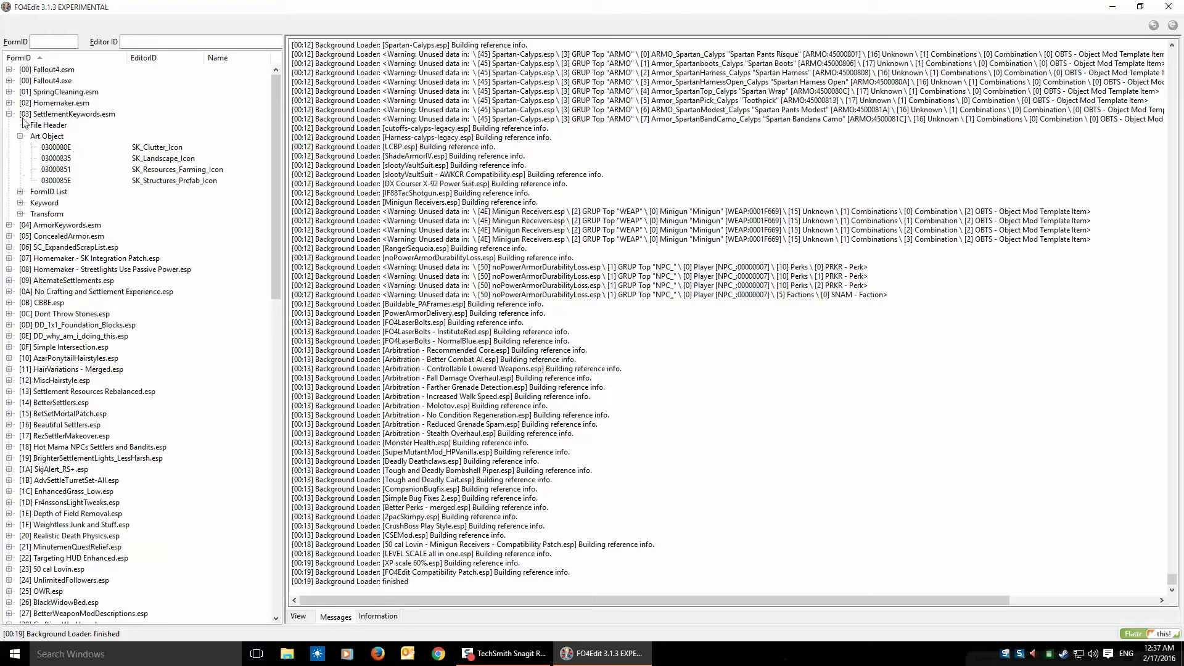
left_click(20, 203)
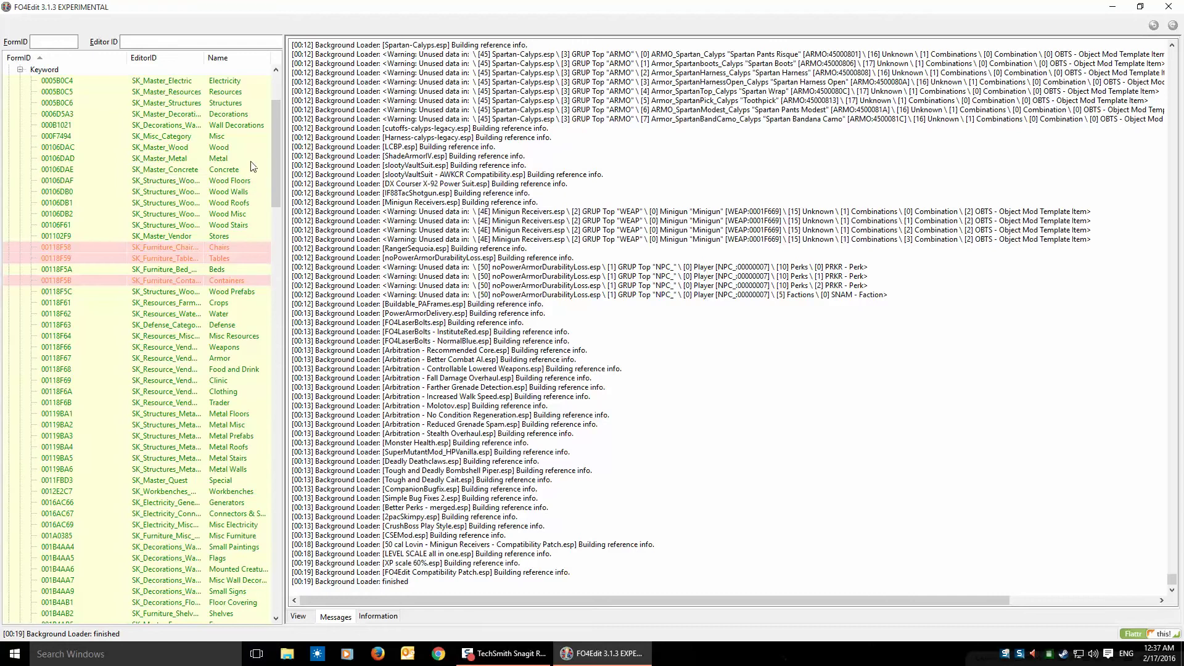
left_click_drag(274, 141, 276, 120)
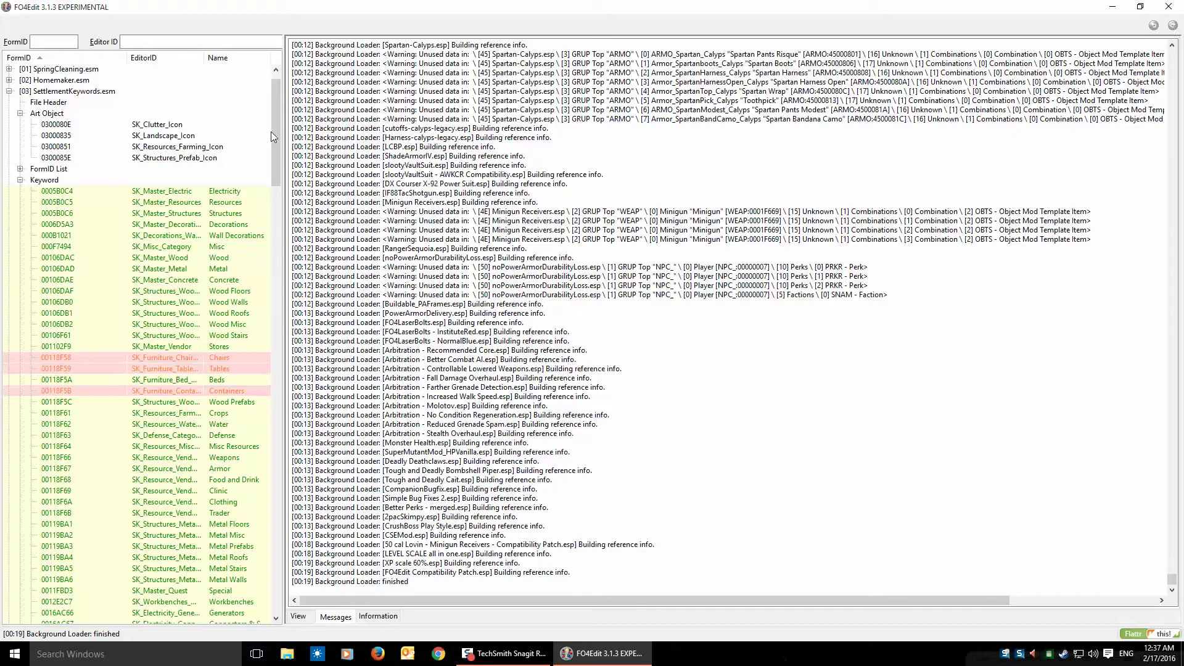
left_click_drag(274, 129, 275, 100)
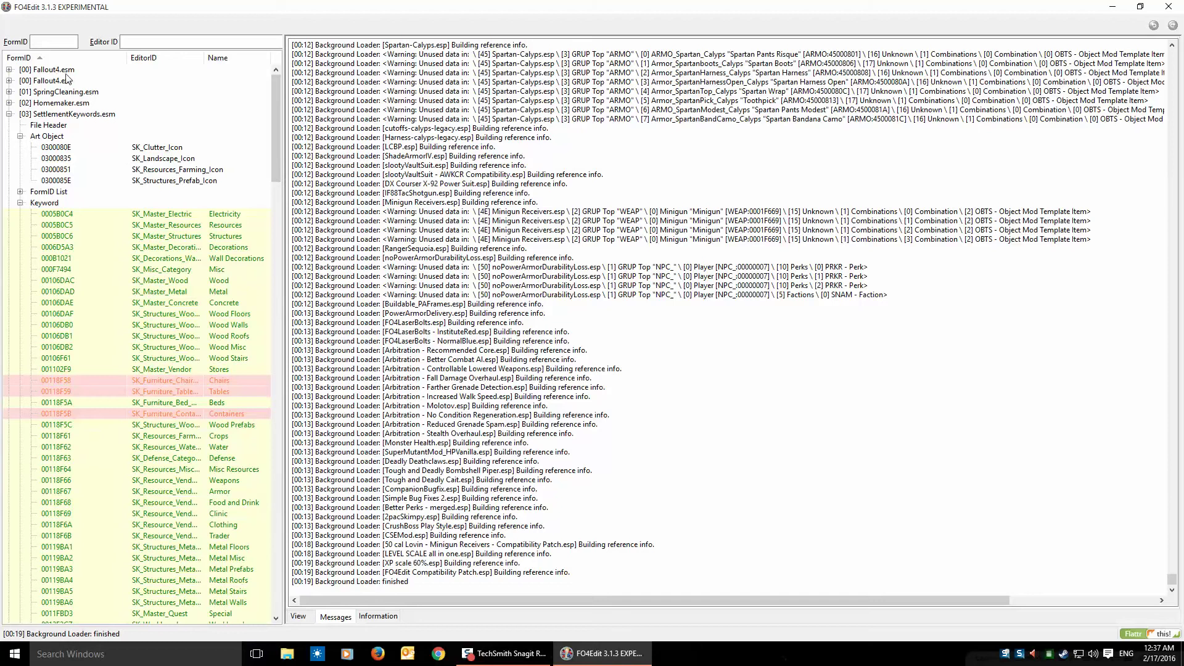
left_click(58, 214)
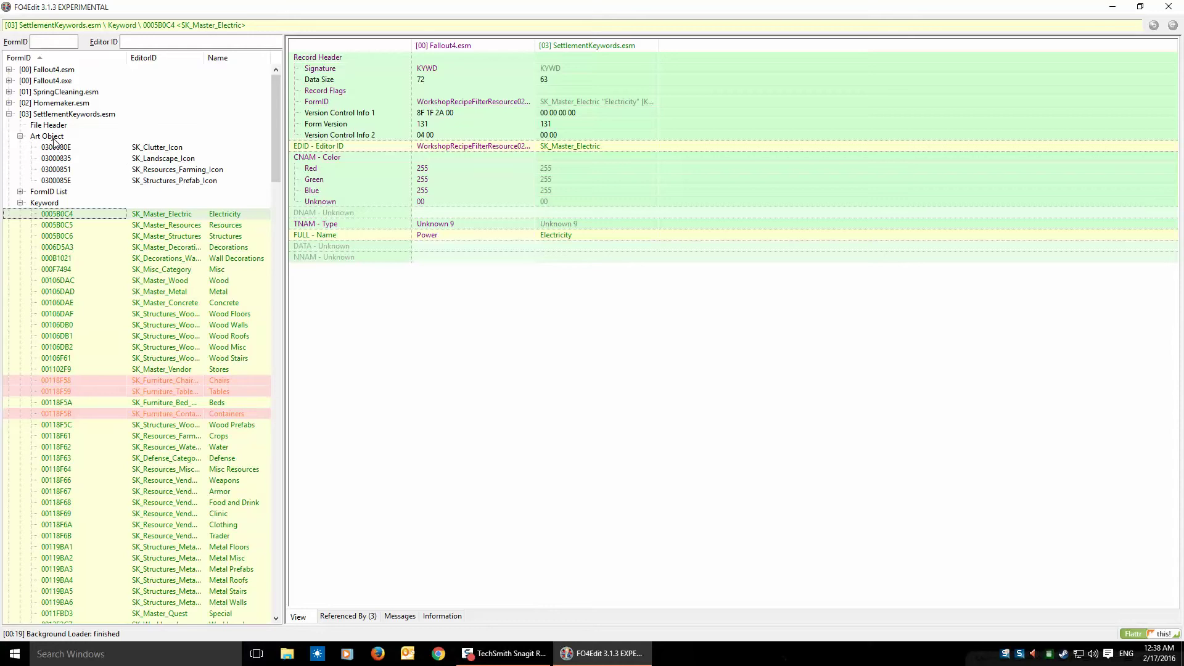
left_click(20, 136)
left_click(9, 114)
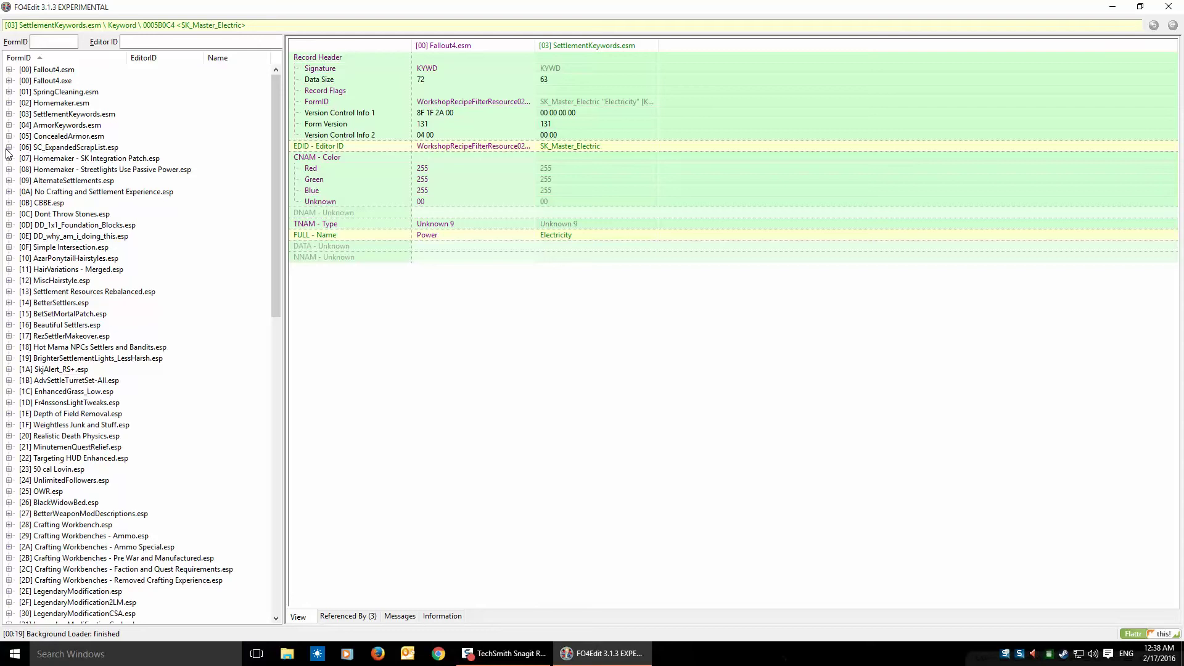
Examine the fWorkshopExperienceBase and fWorkshopExperienceMax game settings in No Crafting and Settlement Experience.esp, then collapse the plugin.
left_click(9, 192)
left_click(19, 214)
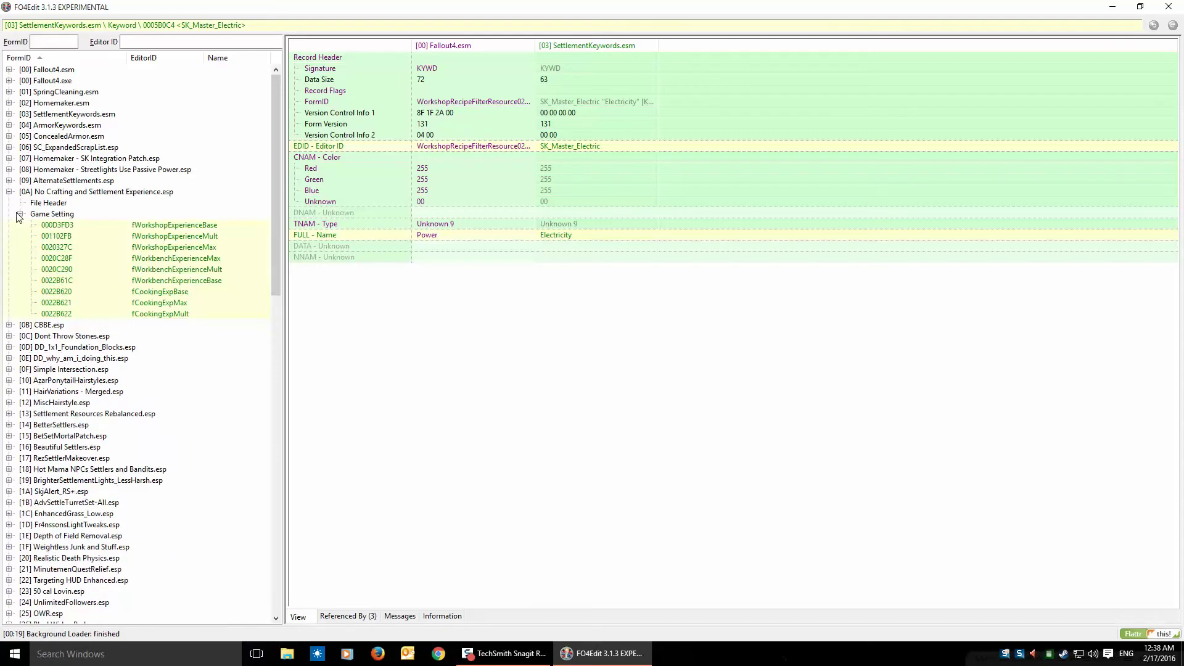
left_click(170, 226)
left_click(163, 248)
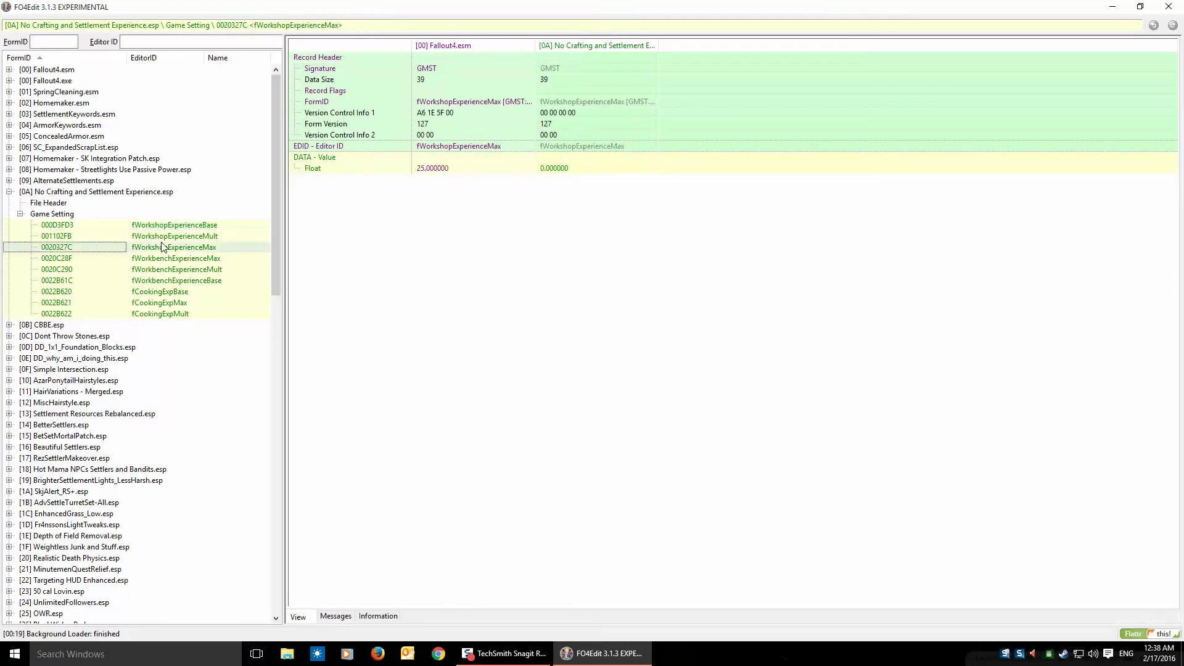
left_click(20, 214)
left_click(9, 192)
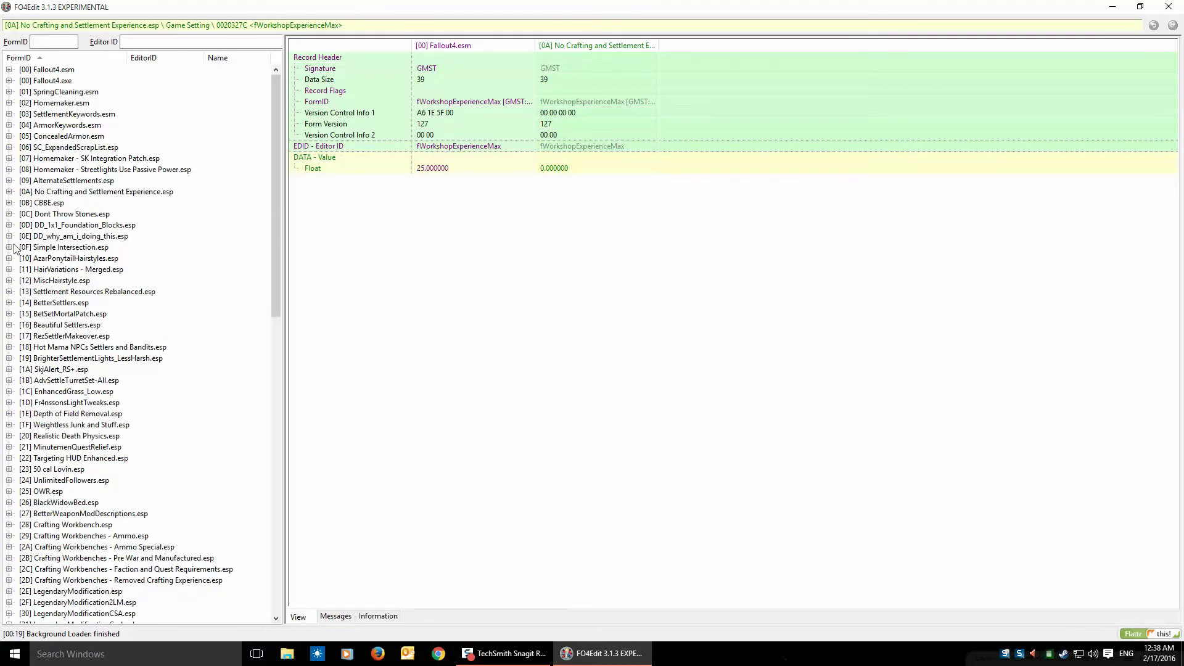
Inspect the Constructible Object records in DD_1x1_Foundation_Blocks.esp and collapse the plugin.
left_click(10, 225)
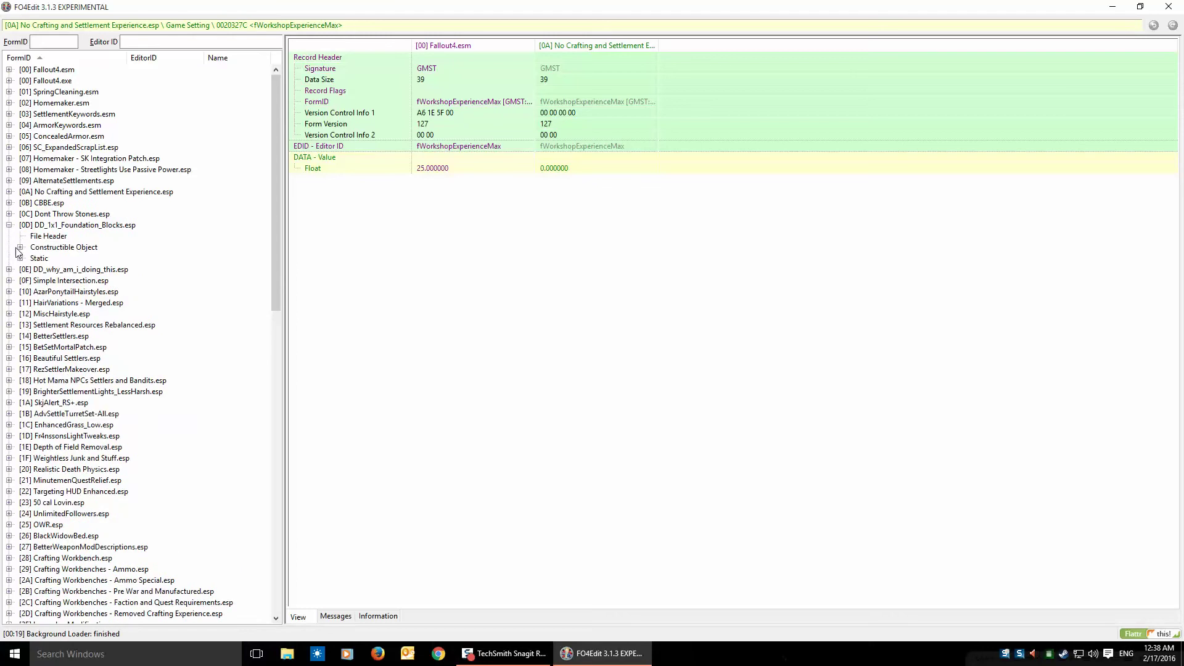
left_click(20, 247)
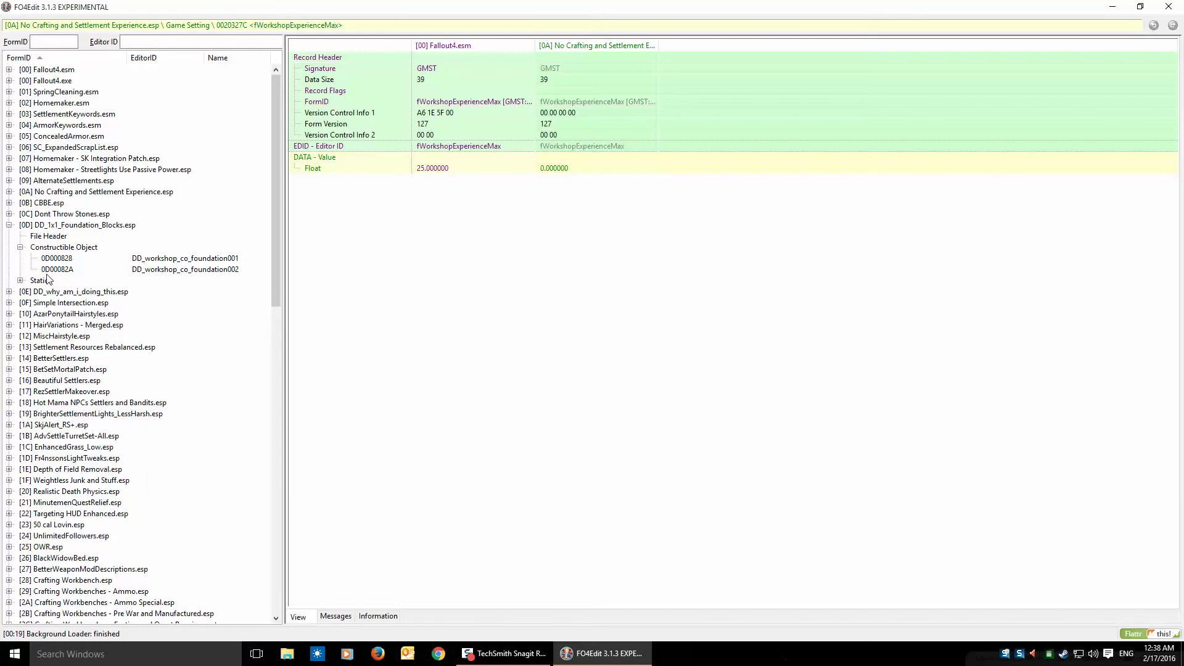
left_click(9, 226)
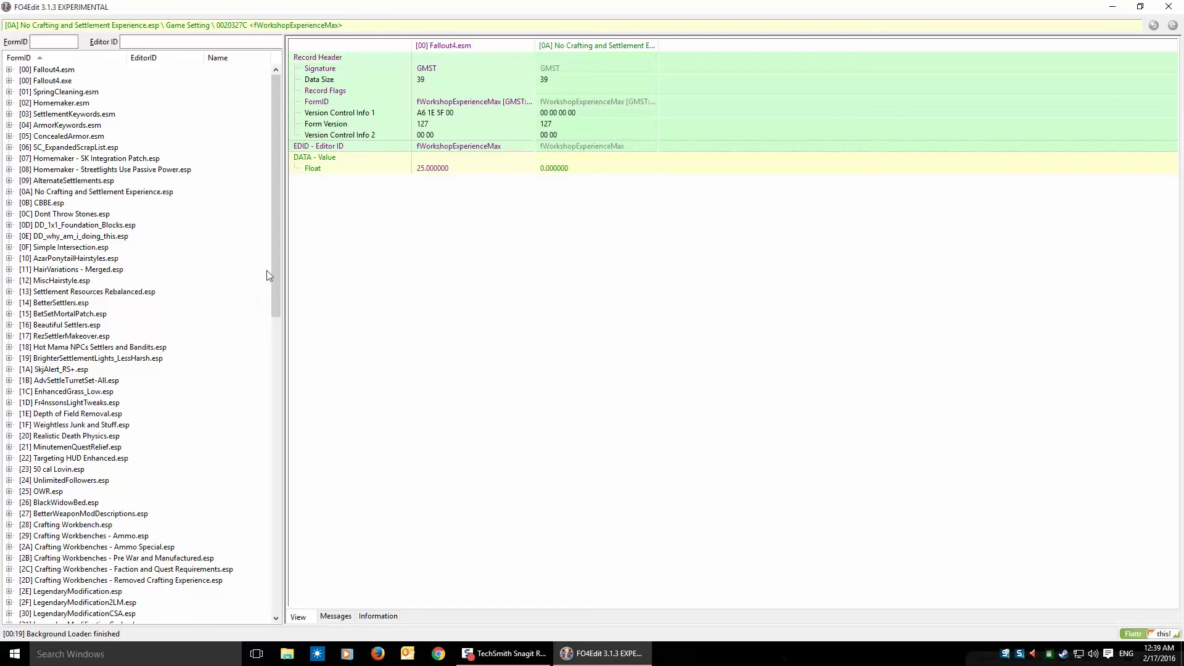
Inspect the Non-Player Character records in Tough and Deadly Cait.esp and collapse the plugin.
left_click_drag(276, 259, 258, 568)
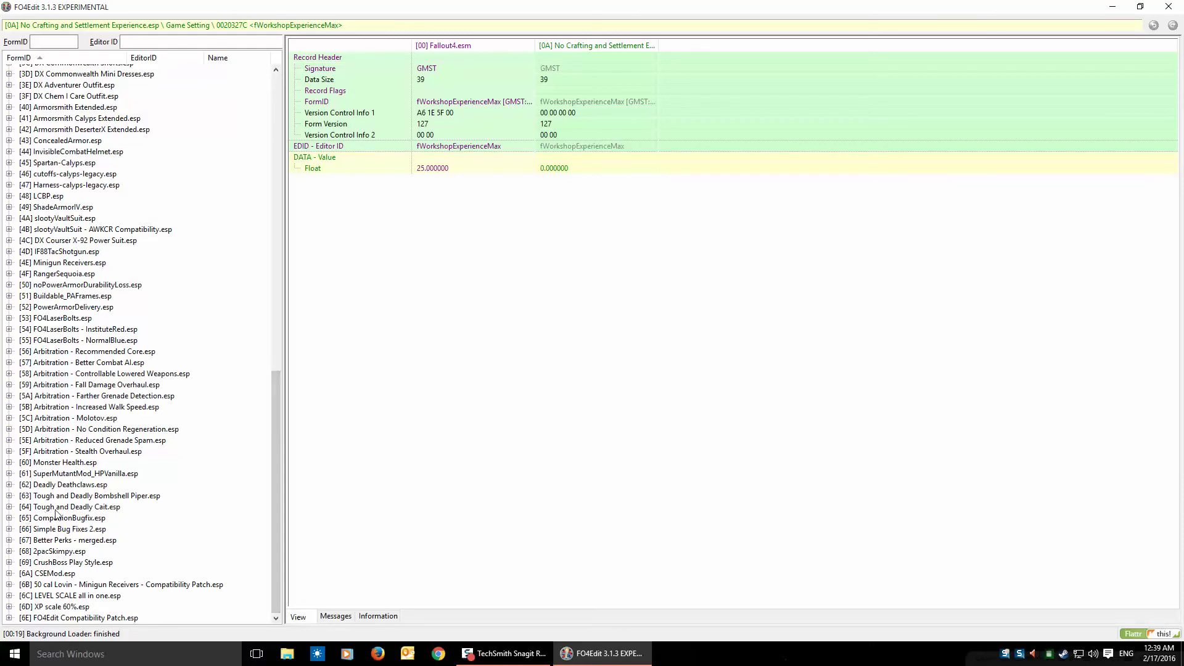
left_click(9, 507)
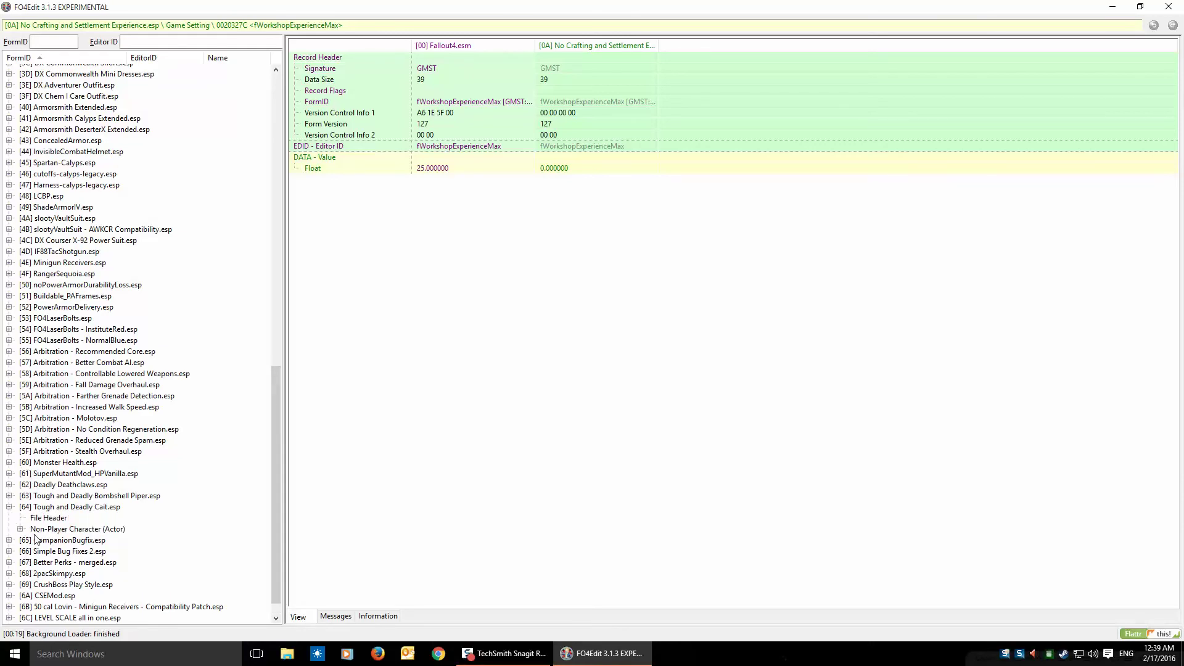
left_click(19, 530)
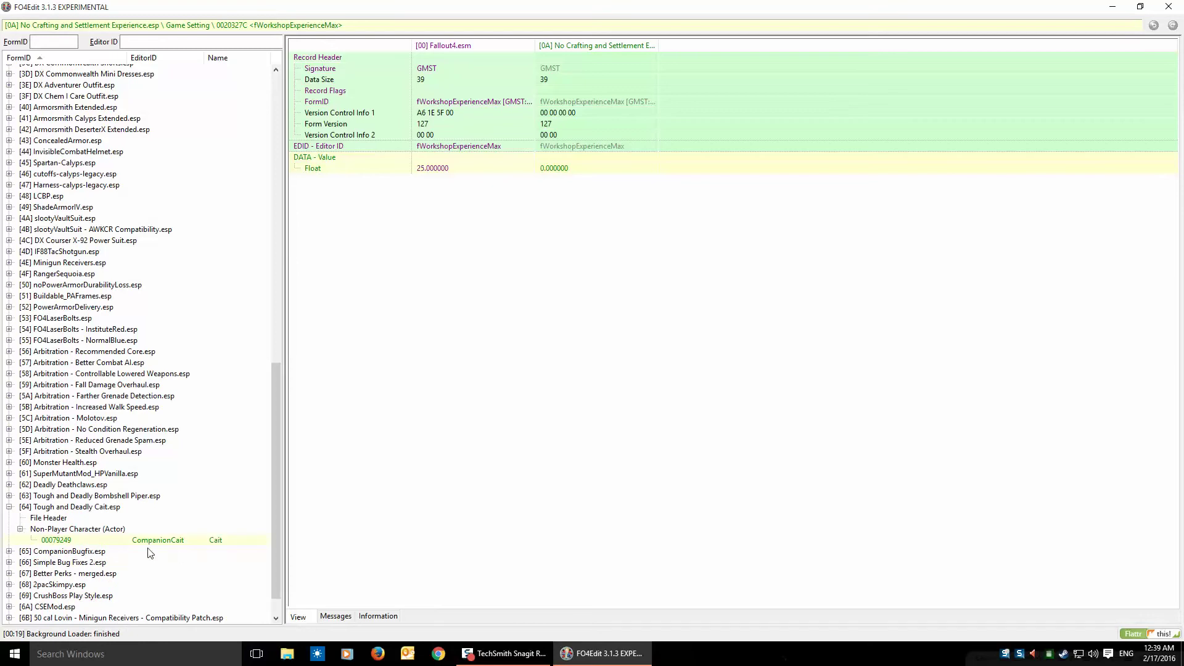
left_click(9, 507)
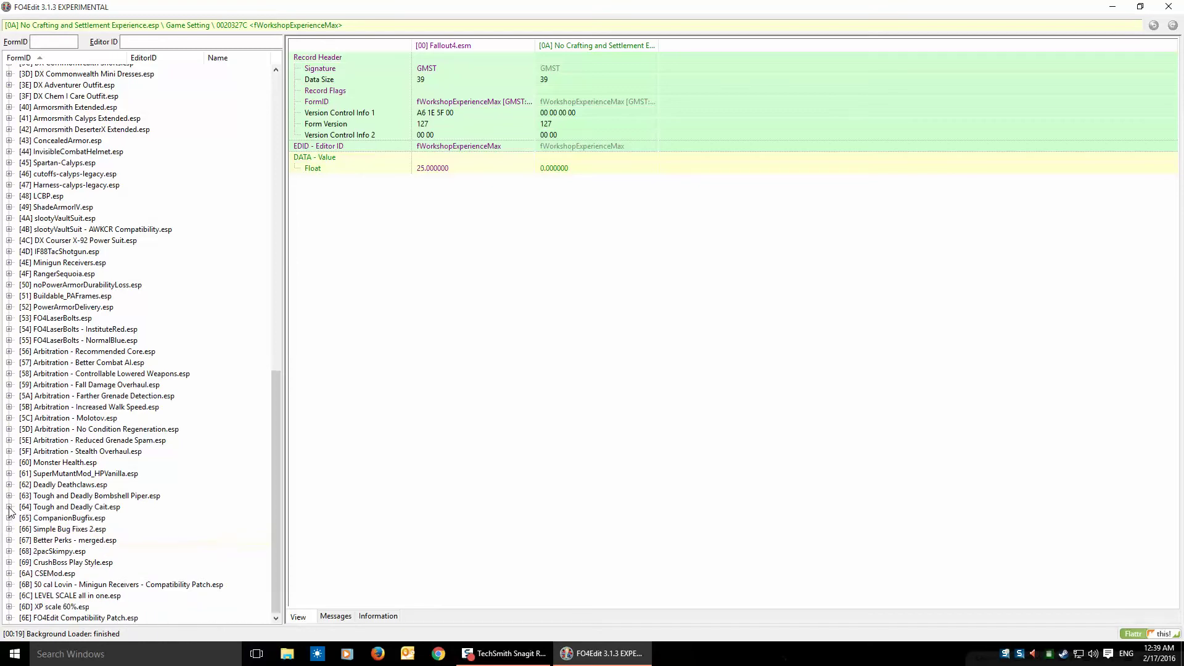
Inspect the record categories and the Weapon record in IF88TacShotgun.esp, then collapse the plugin.
left_click_drag(275, 499, 269, 527)
left_click(9, 251)
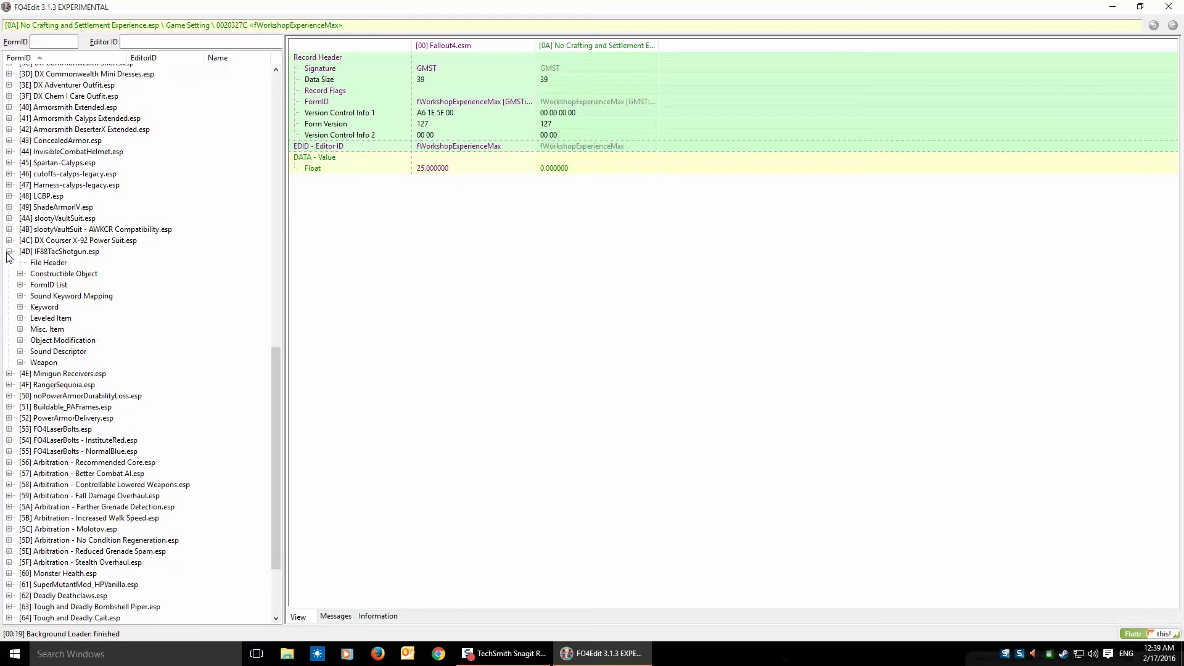
left_click(20, 363)
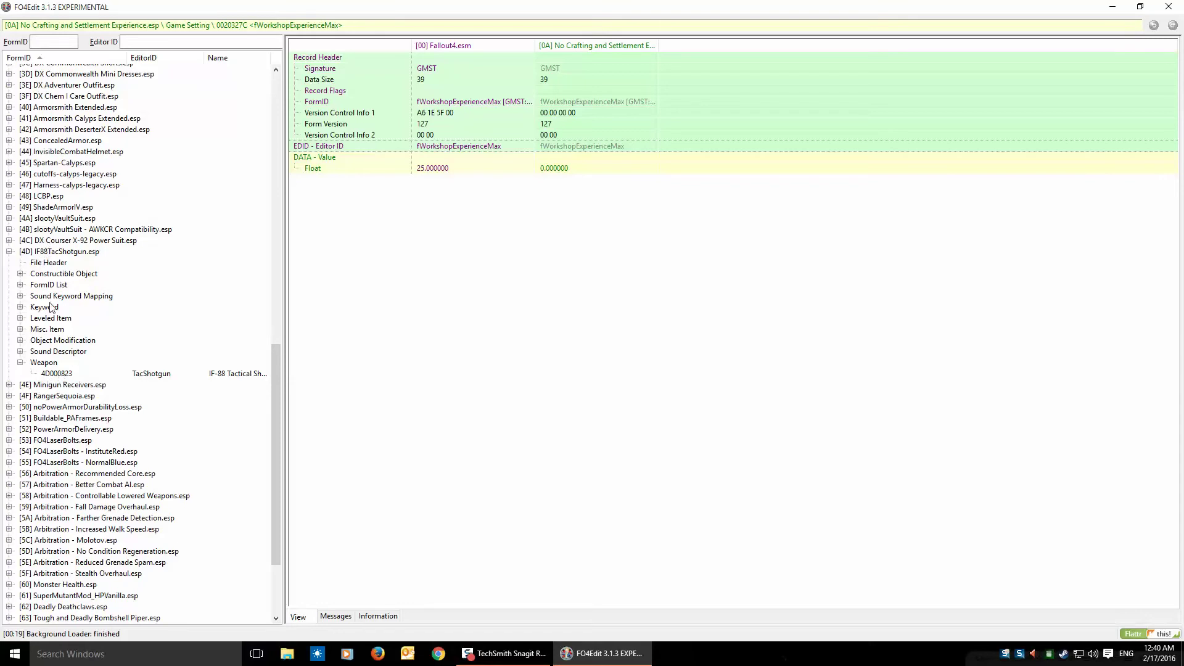
left_click(9, 252)
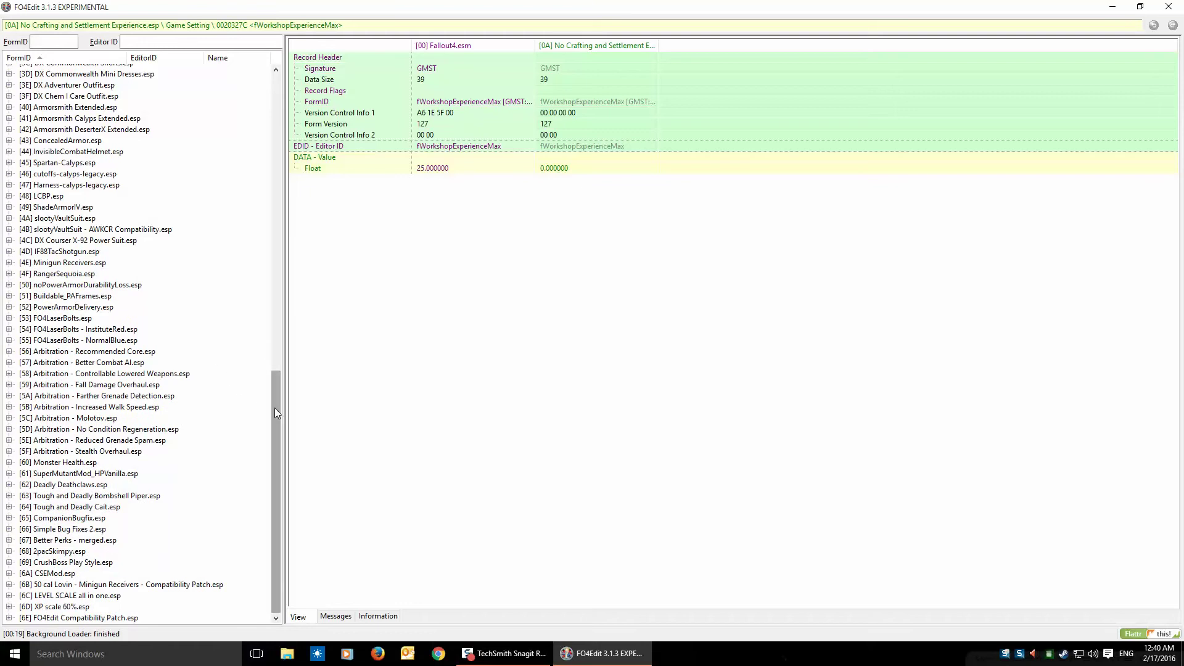
left_click_drag(275, 408, 276, 256)
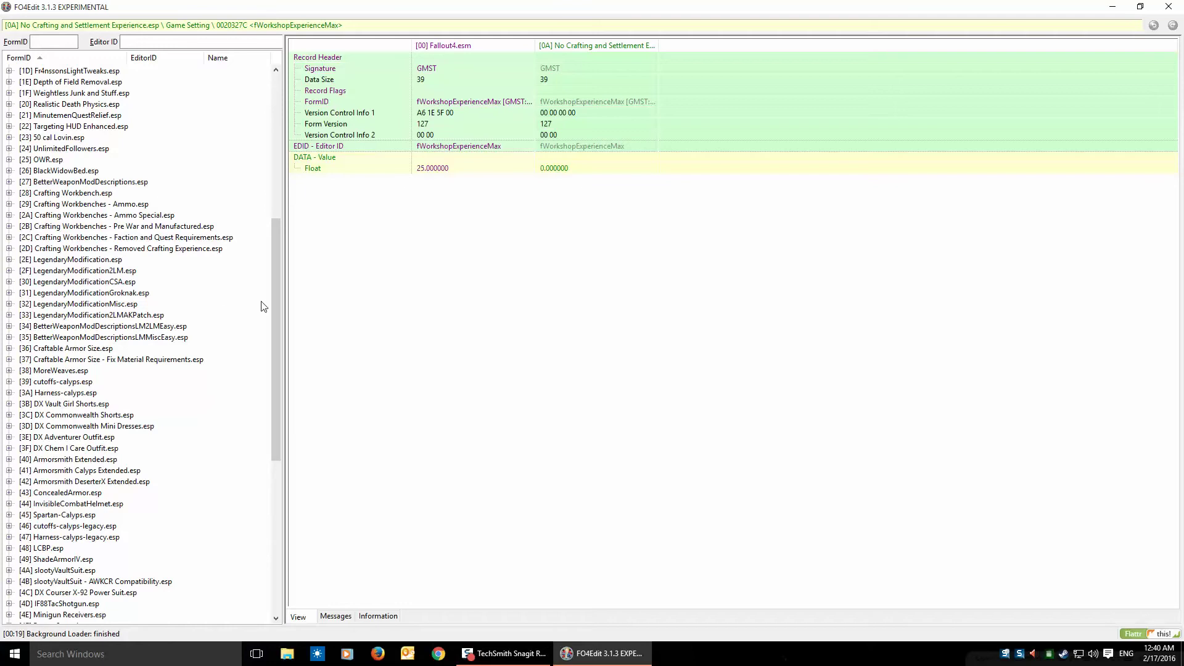
Review the plugin load order from Fallout4.esm through to FO4Edit Compatibility Patch.esp.
left_click_drag(275, 299, 279, 246)
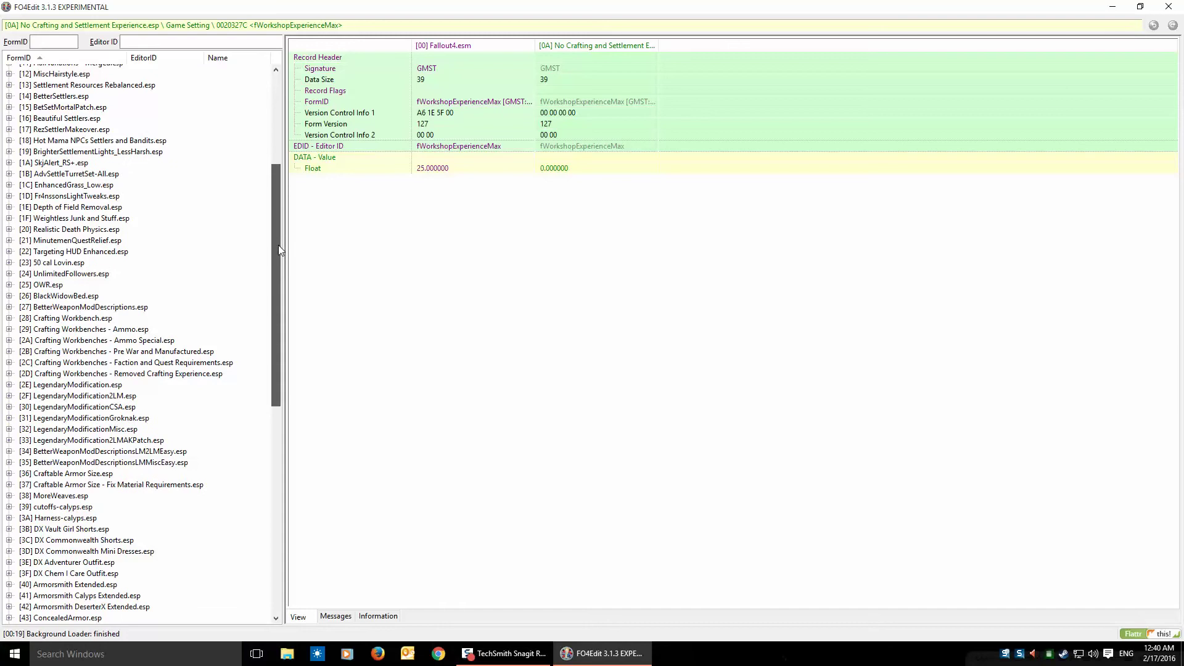
left_click_drag(279, 245, 278, 146)
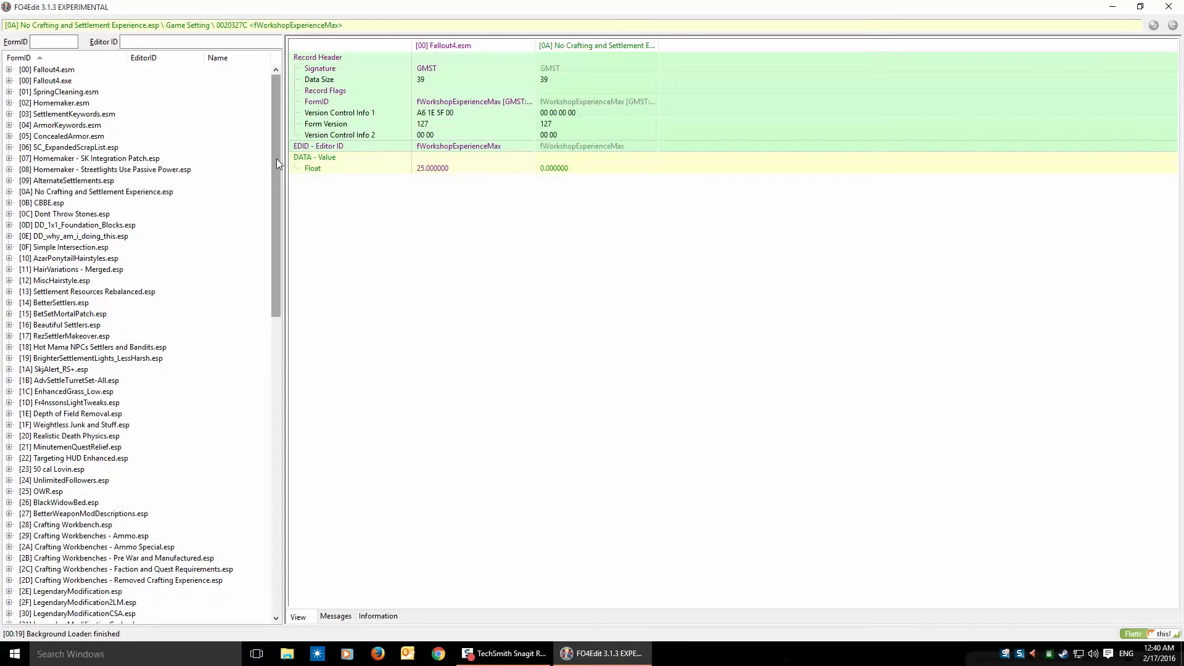
left_click_drag(277, 158, 280, 150)
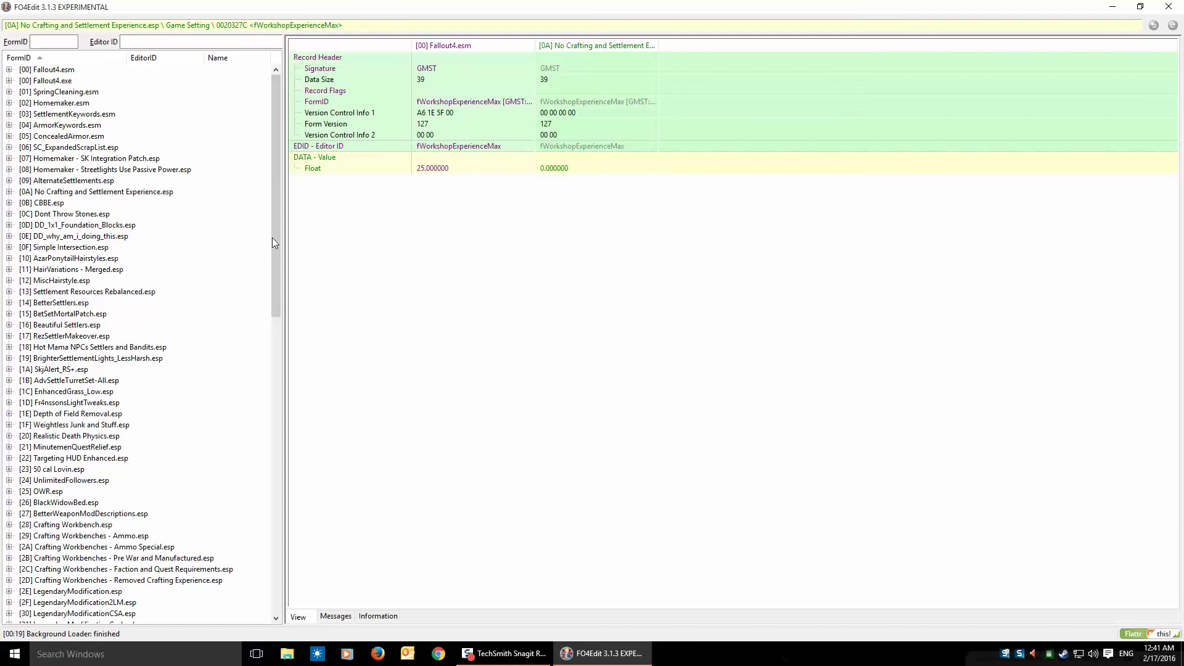
left_click_drag(278, 229, 267, 543)
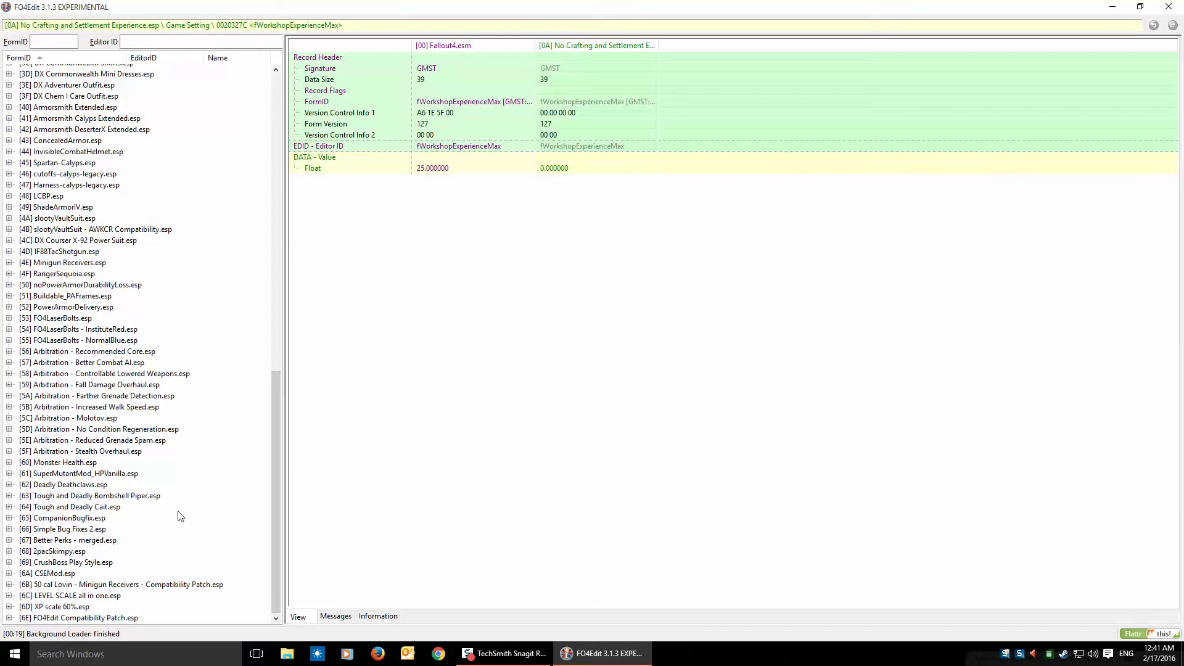
left_click_drag(275, 489, 285, 188)
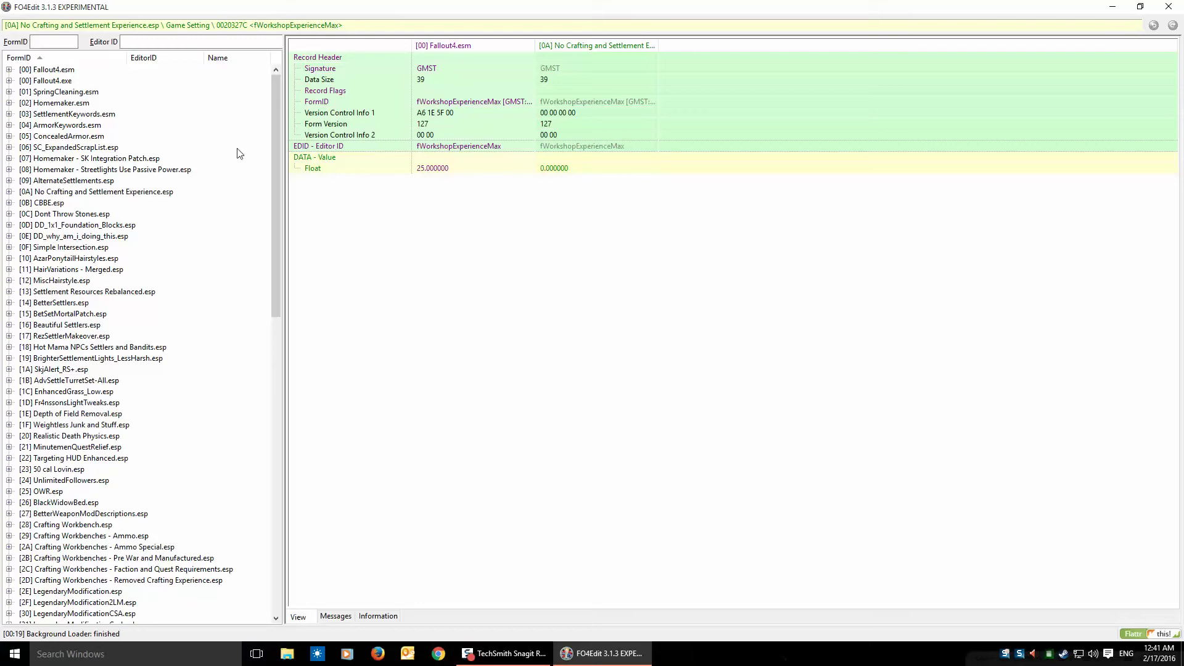
mouse_move(276, 124)
left_mouse_down()
mouse_move(276, 158)
mouse_move(272, 124)
left_mouse_up()
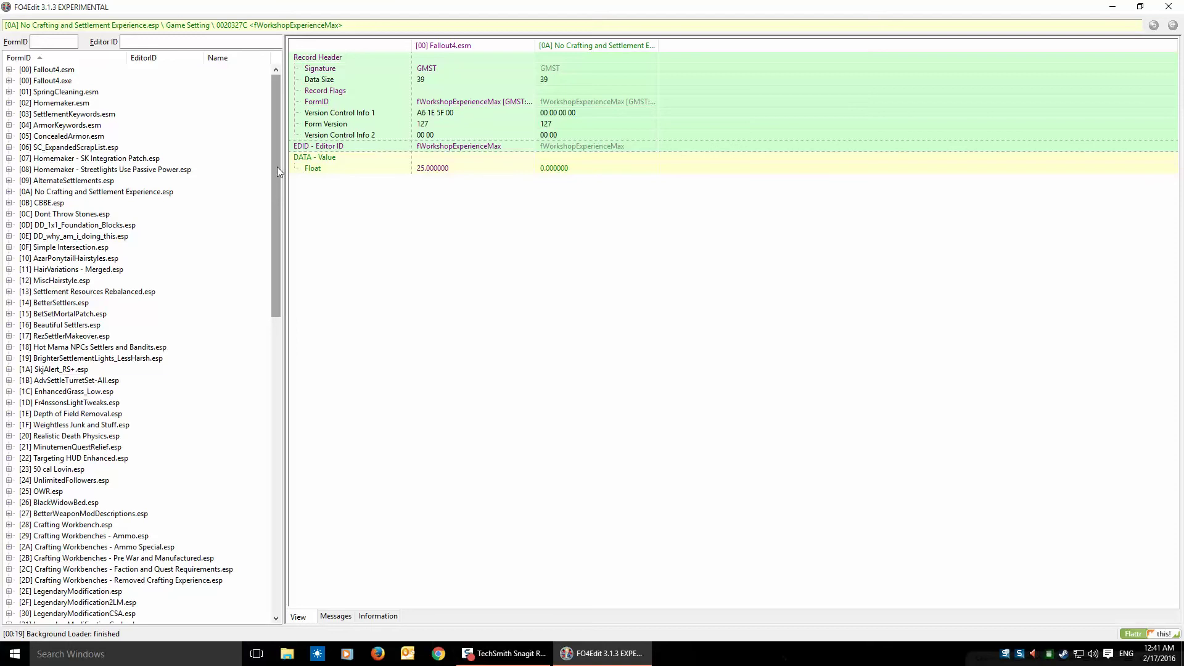
left_click_drag(278, 172, 269, 474)
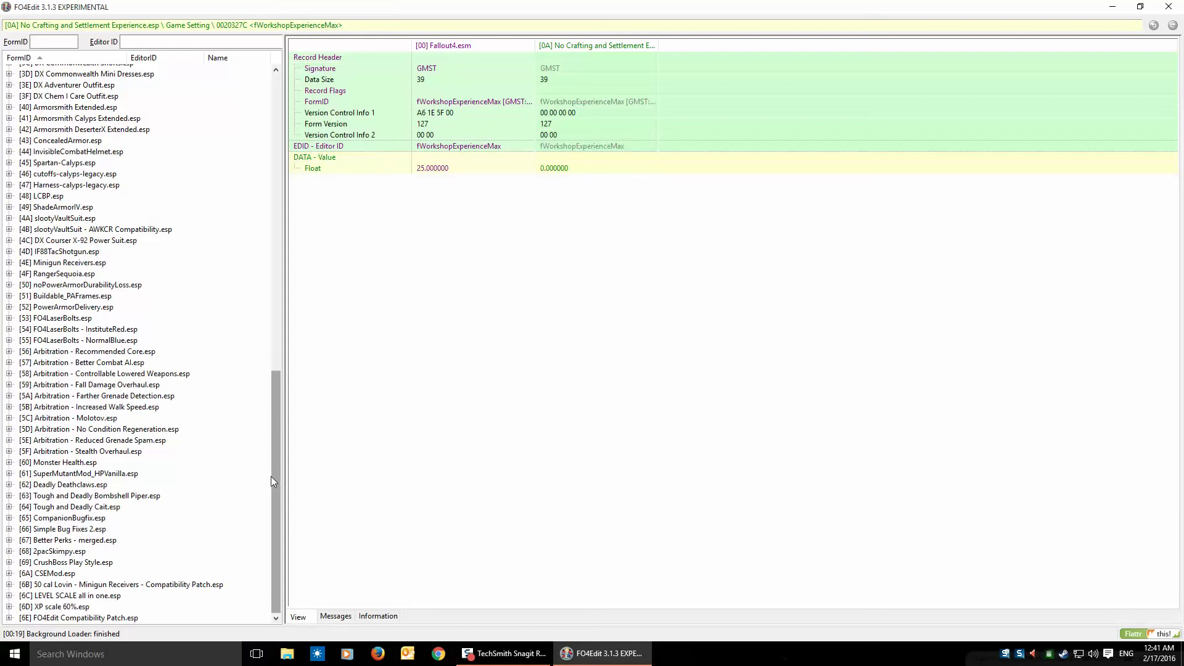
left_click_drag(272, 478, 246, 154)
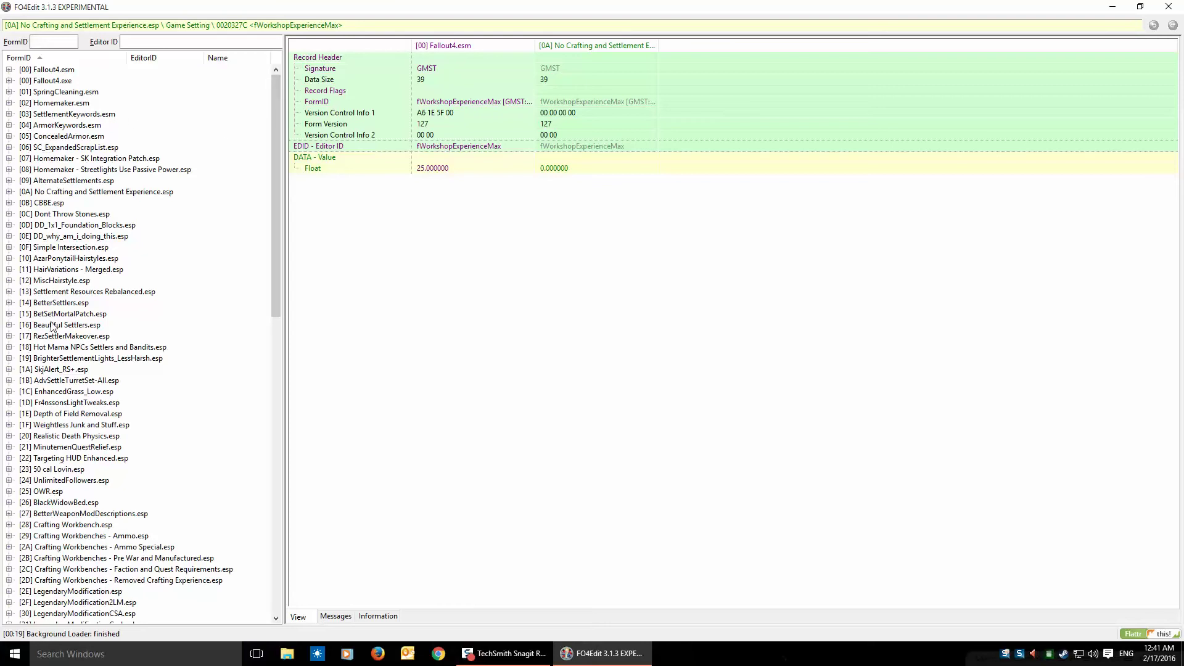
left_click_drag(272, 179, 273, 481)
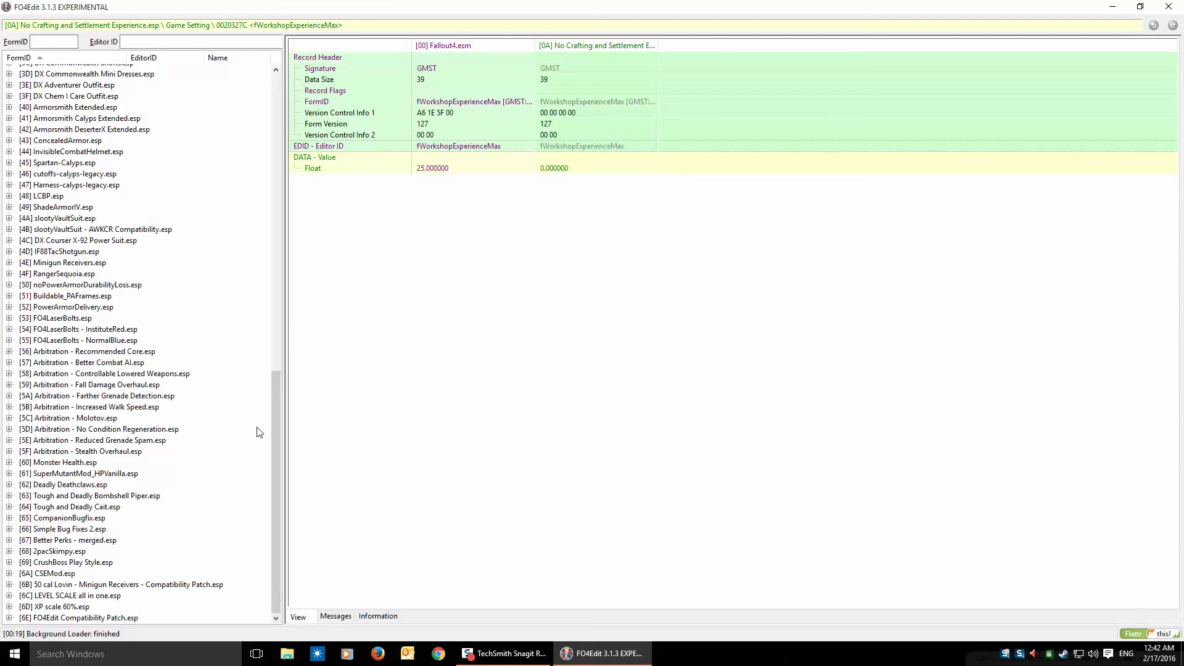
left_click_drag(276, 431, 269, 458)
left_click_drag(275, 443, 269, 117)
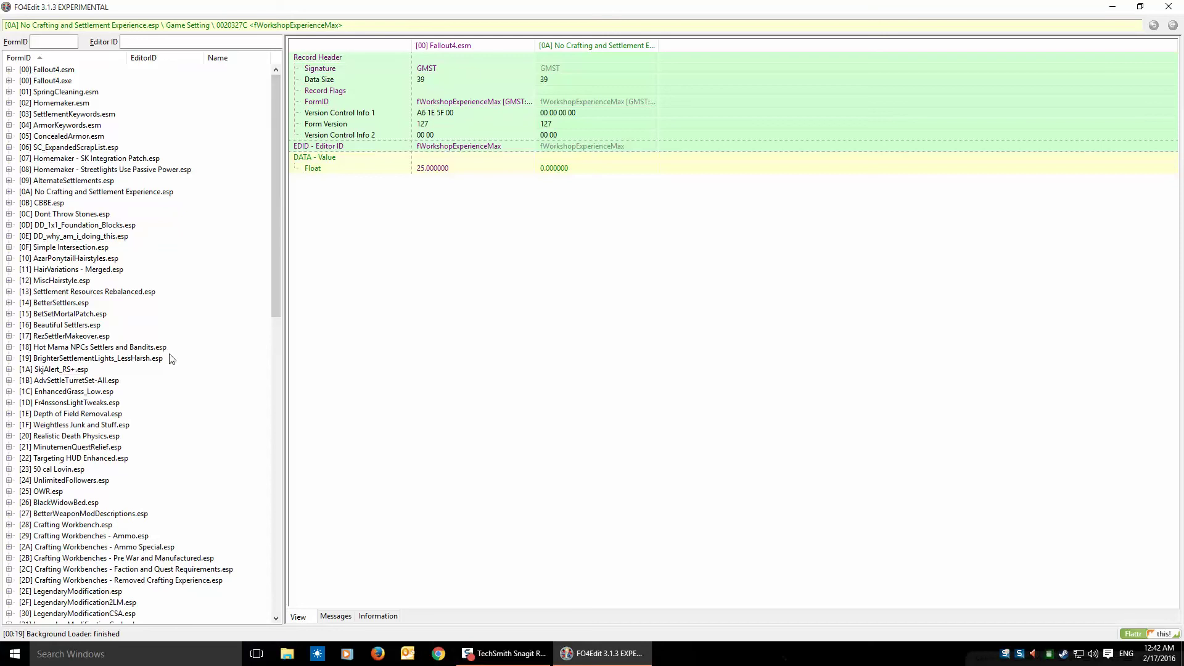
left_click_drag(276, 183, 272, 159)
left_click_drag(275, 142, 272, 451)
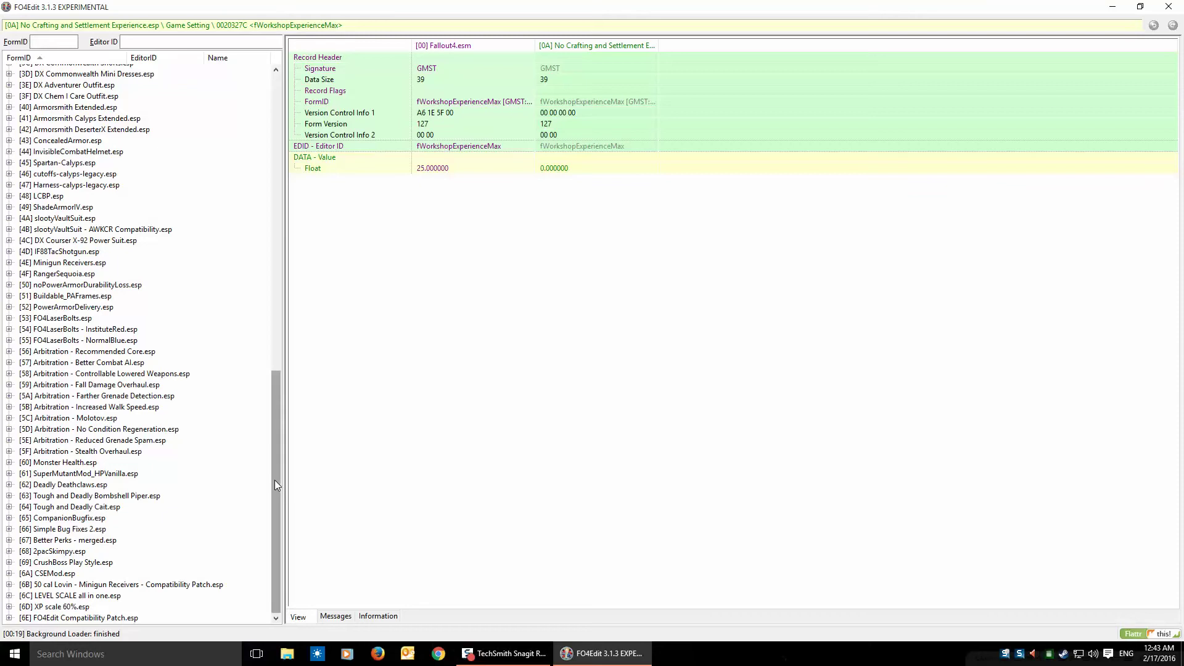
left_click_drag(275, 480, 271, 512)
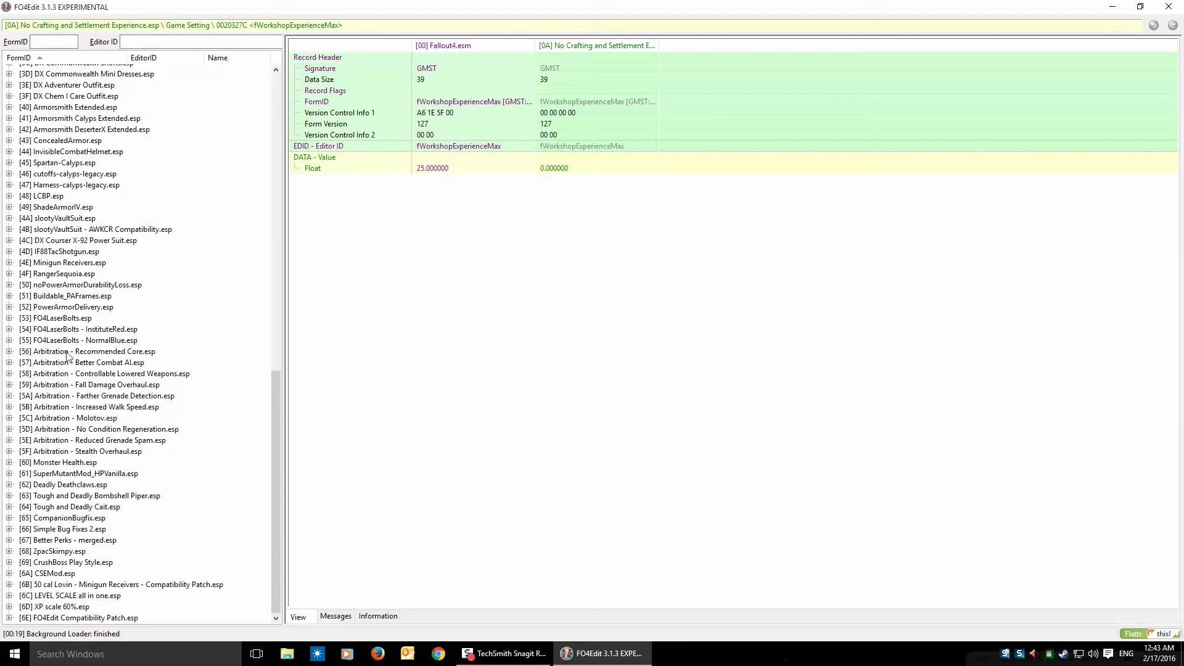
Inspect the Light record group in FO4LaserBolts - NormalBlue.esp and the actions available for it, then collapse the plugin.
left_click(9, 341)
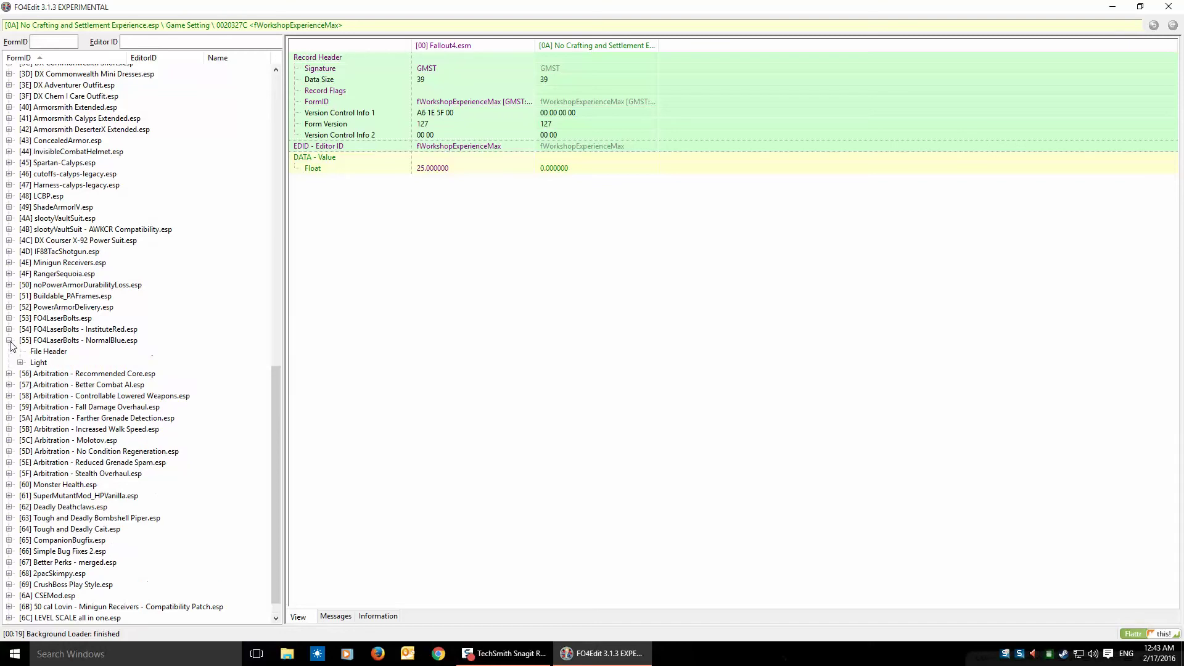
left_click(38, 364)
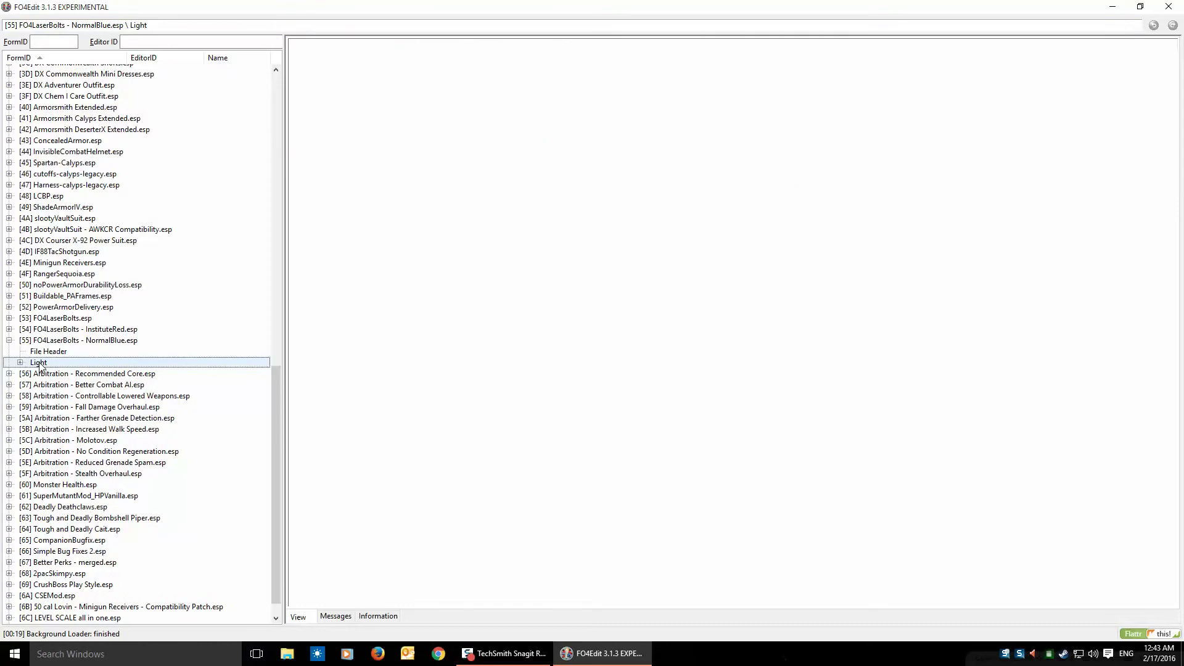
right_click(40, 366)
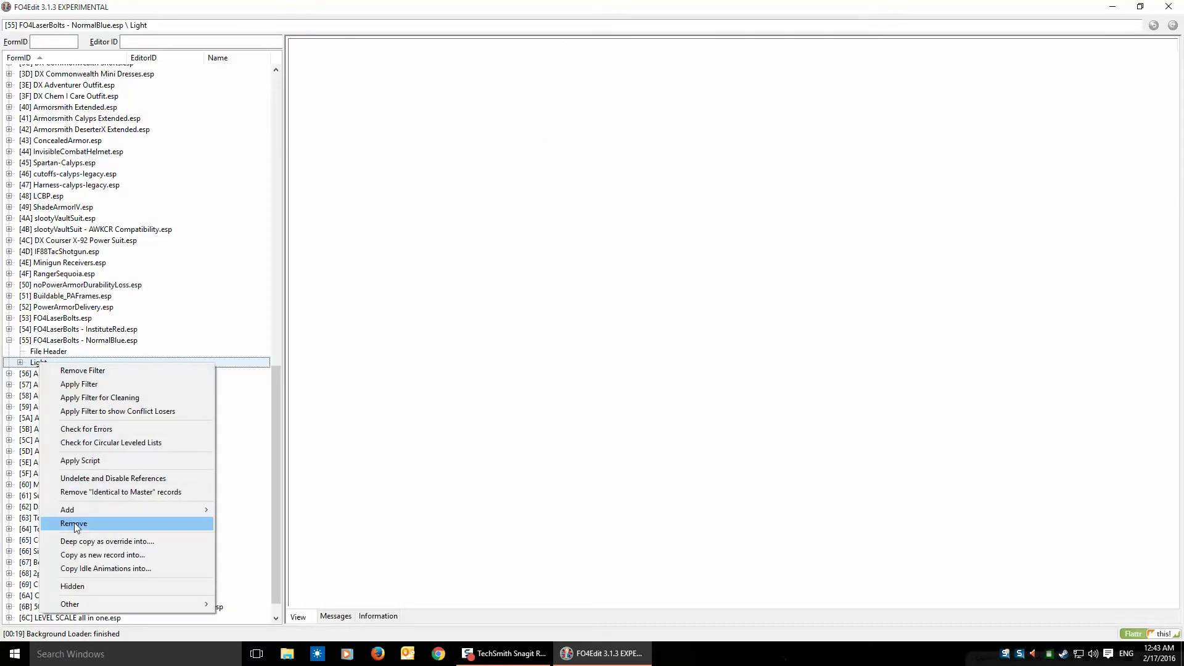
left_click(69, 344)
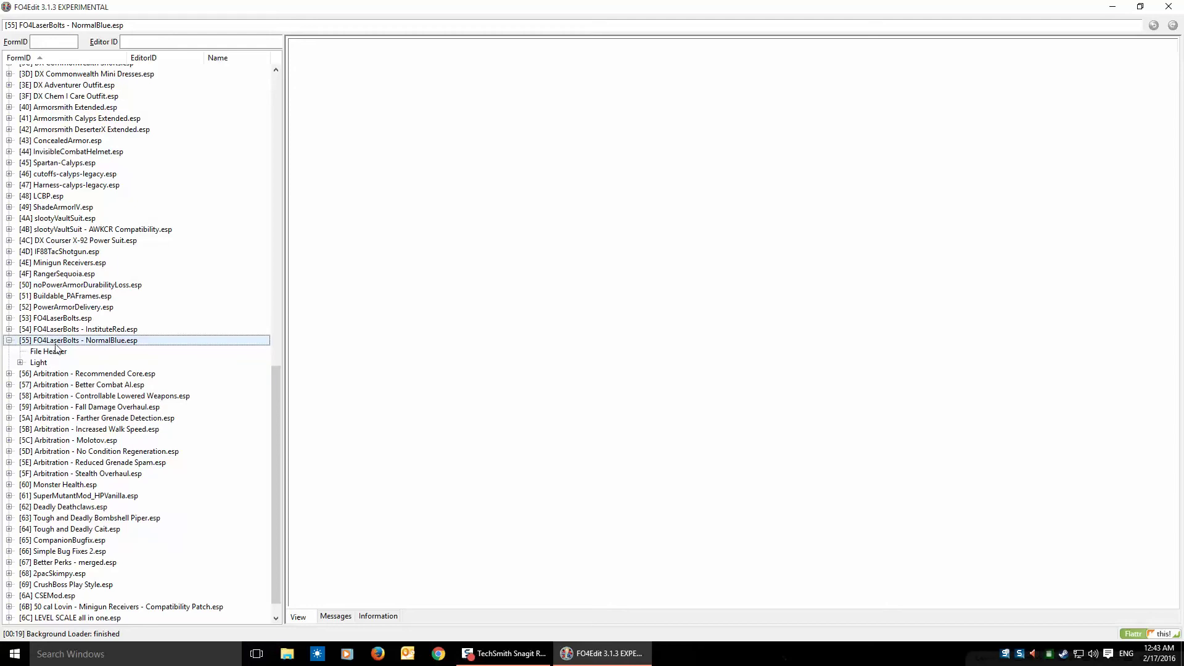
left_click(9, 340)
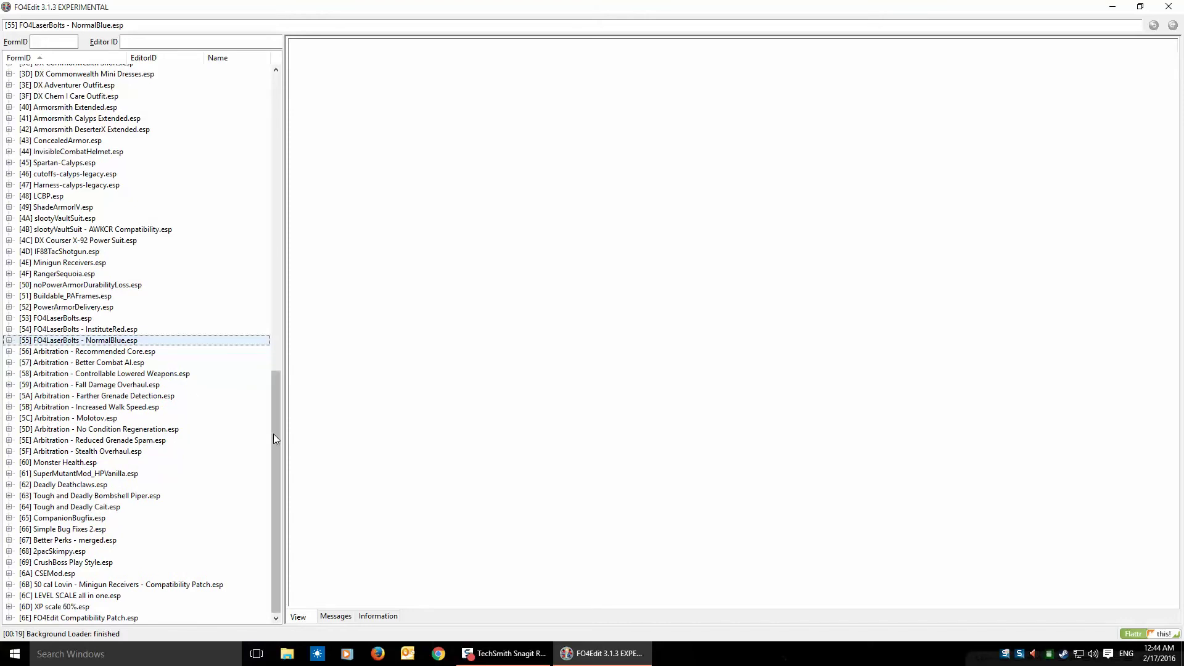
mouse_move(275, 433)
left_mouse_down()
mouse_move(283, 118)
mouse_move(275, 453)
left_mouse_up()
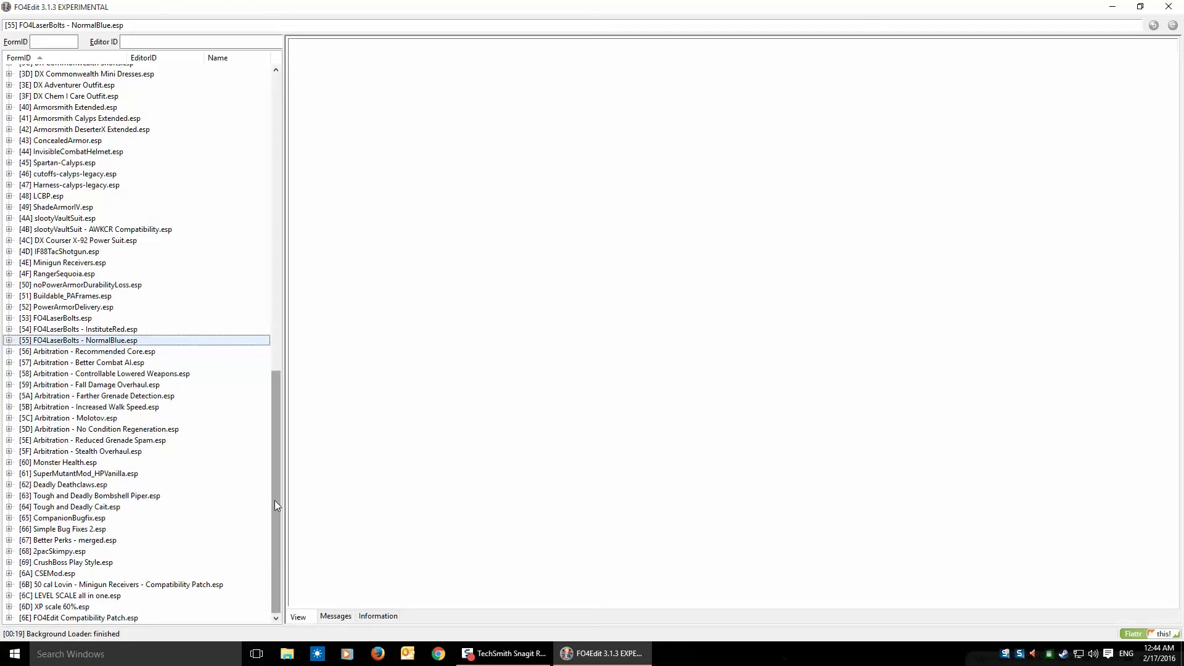
left_click_drag(275, 506, 275, 202)
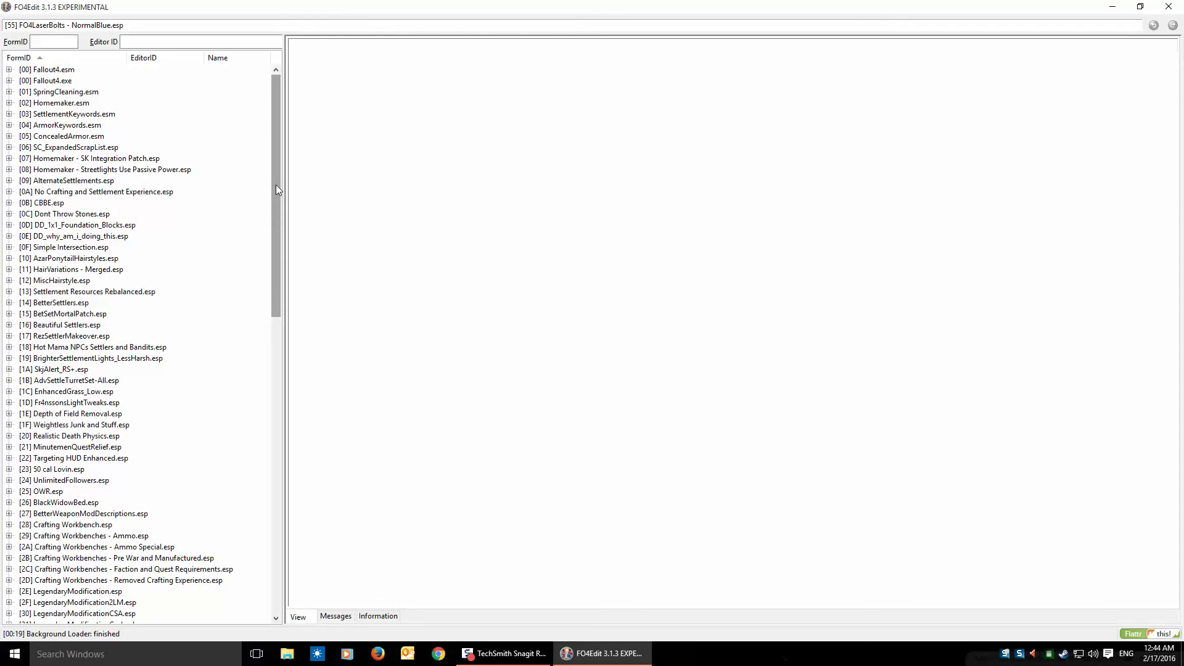
left_click_drag(276, 185, 257, 495)
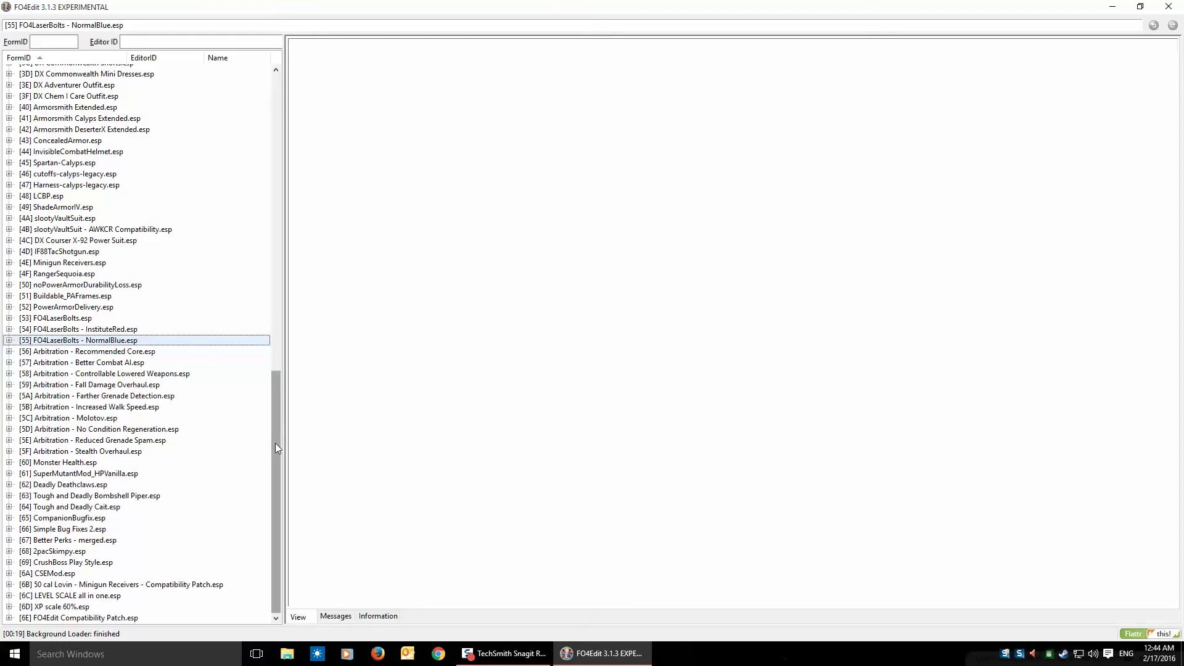
left_click_drag(275, 443, 243, 453)
left_click_drag(275, 432, 278, 125)
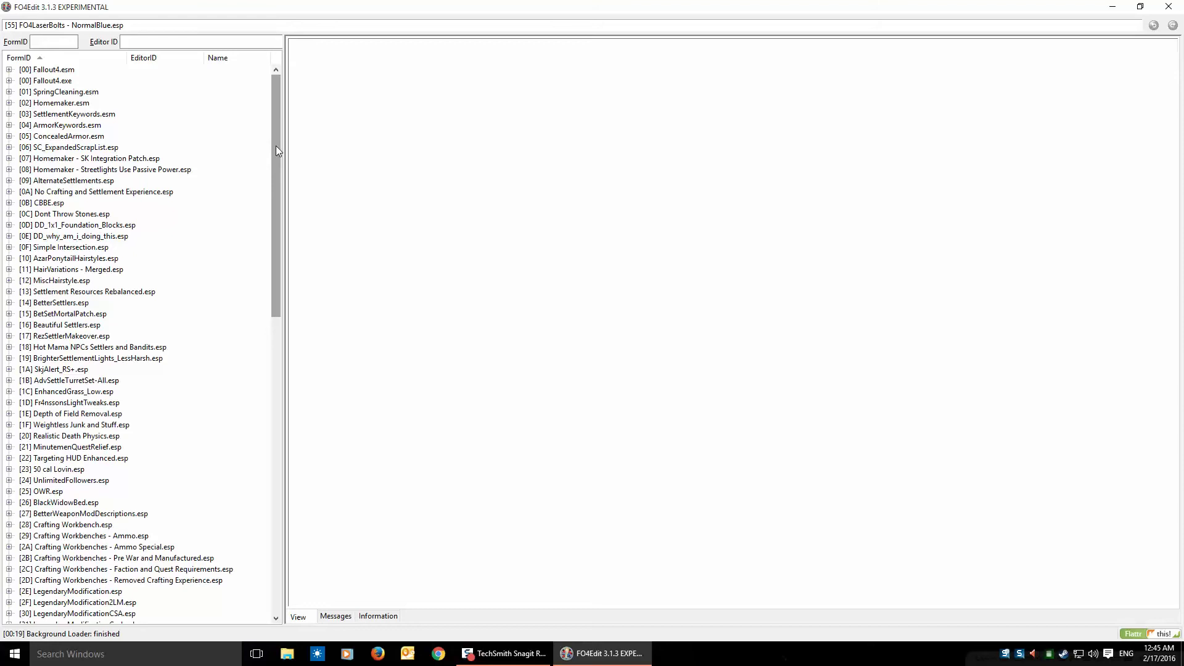
mouse_move(276, 146)
left_mouse_down()
mouse_move(279, 164)
mouse_move(278, 137)
left_mouse_up()
left_click_drag(277, 139, 276, 133)
mouse_move(275, 140)
left_mouse_down()
mouse_move(275, 160)
mouse_move(270, 132)
left_mouse_up()
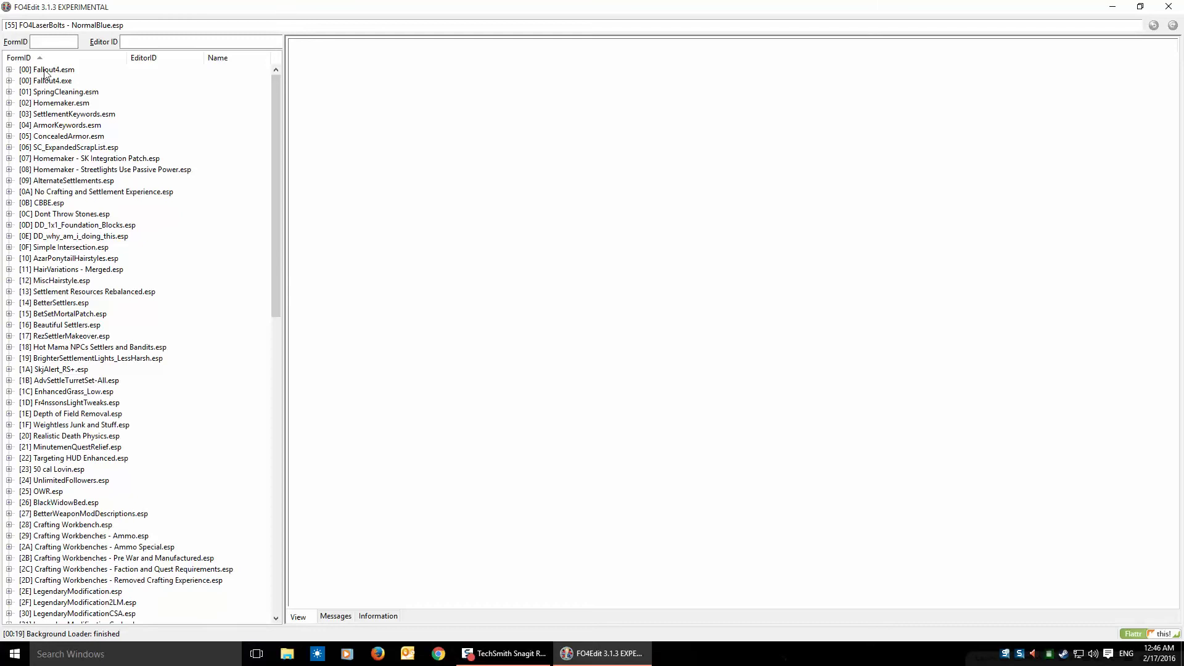
Expand Fallout4.esm and its Game Setting group to examine the base game's setting records.
left_click(9, 70)
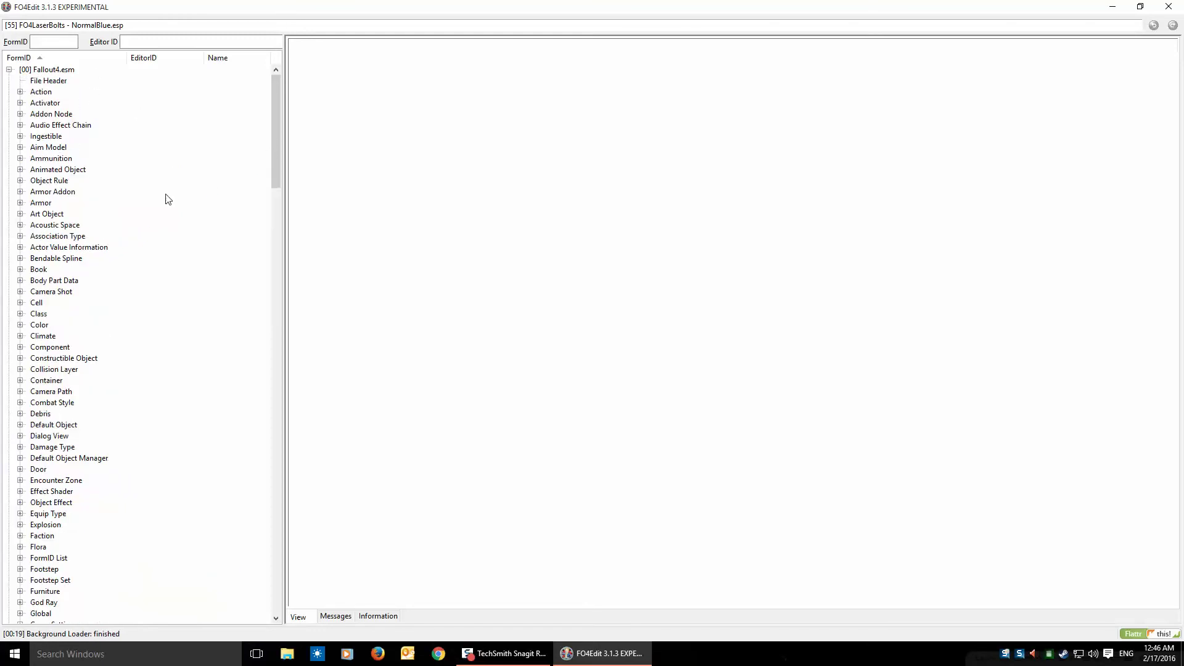
left_click_drag(275, 117, 279, 192)
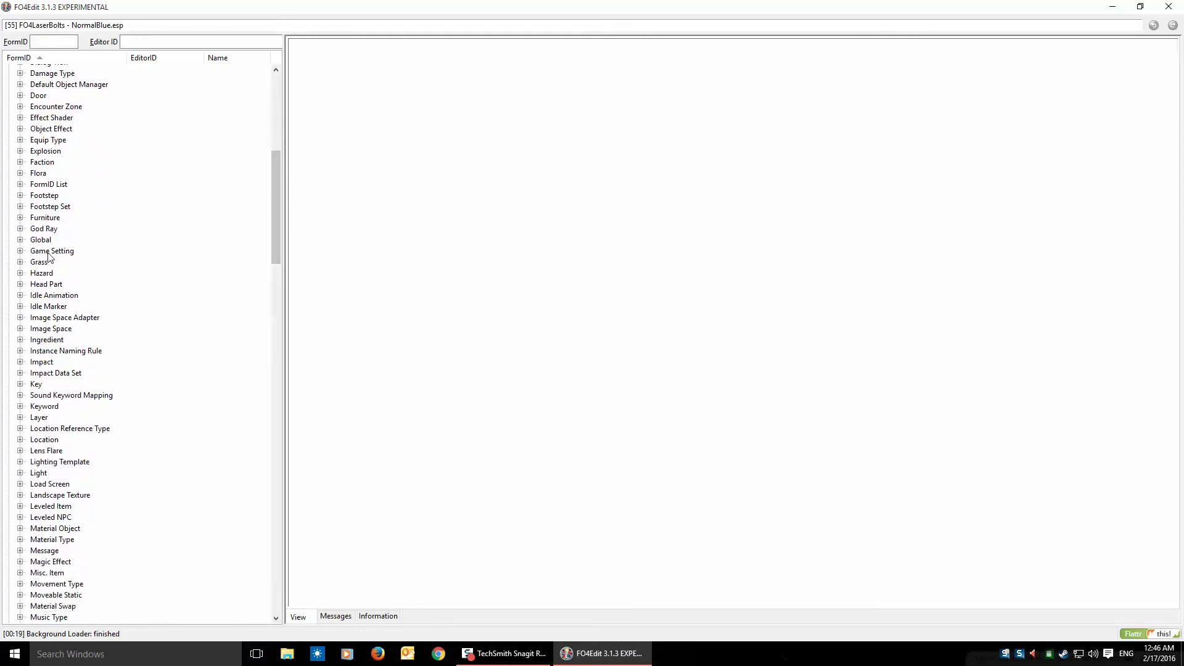
left_click(20, 252)
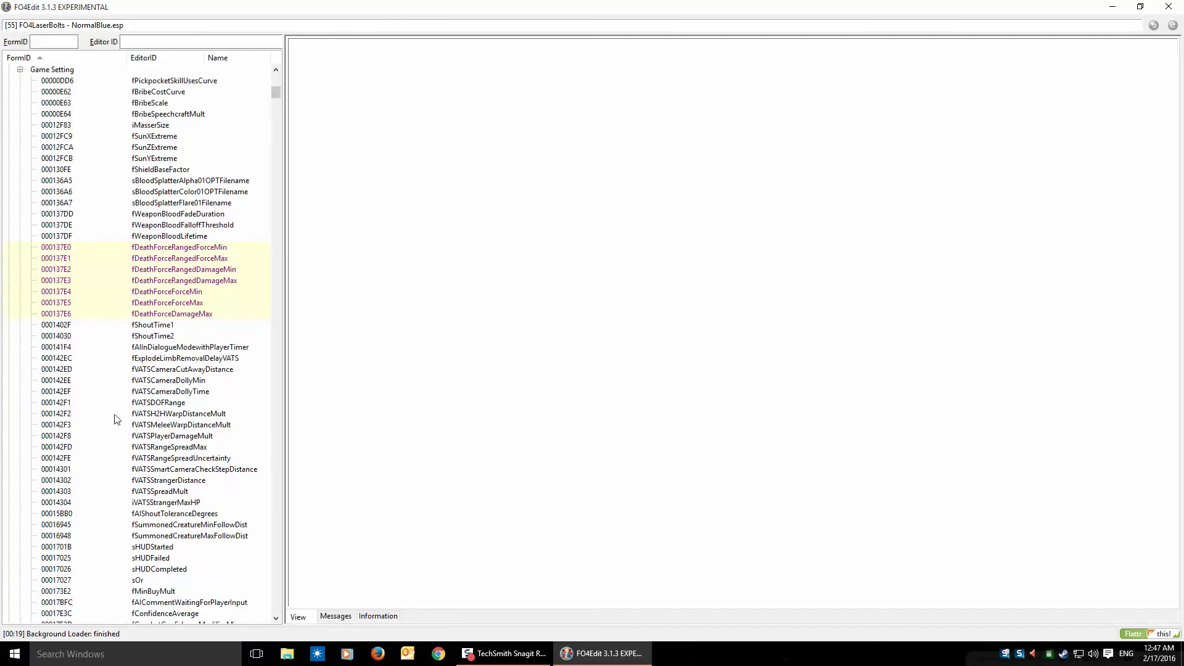
scroll(134, 383, "up", 1)
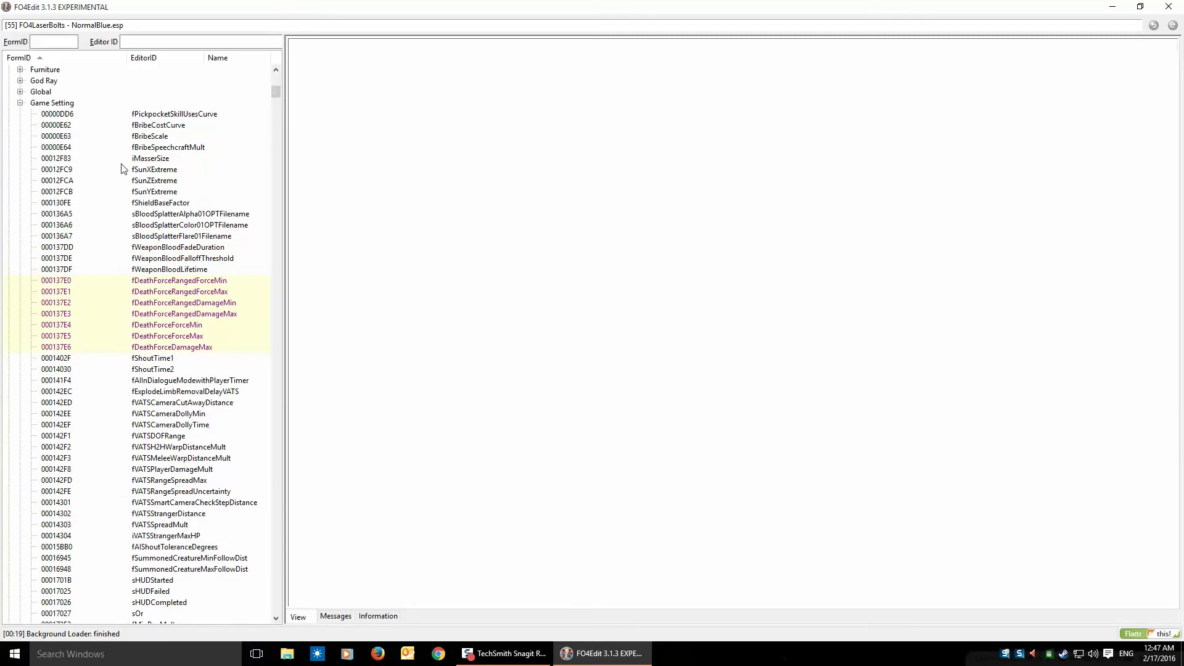
Find the Editor ID "fjumpheight" and select the fJumpHeightMin game setting in Fallout4.esm.
left_click(146, 42)
type("fjumphe")
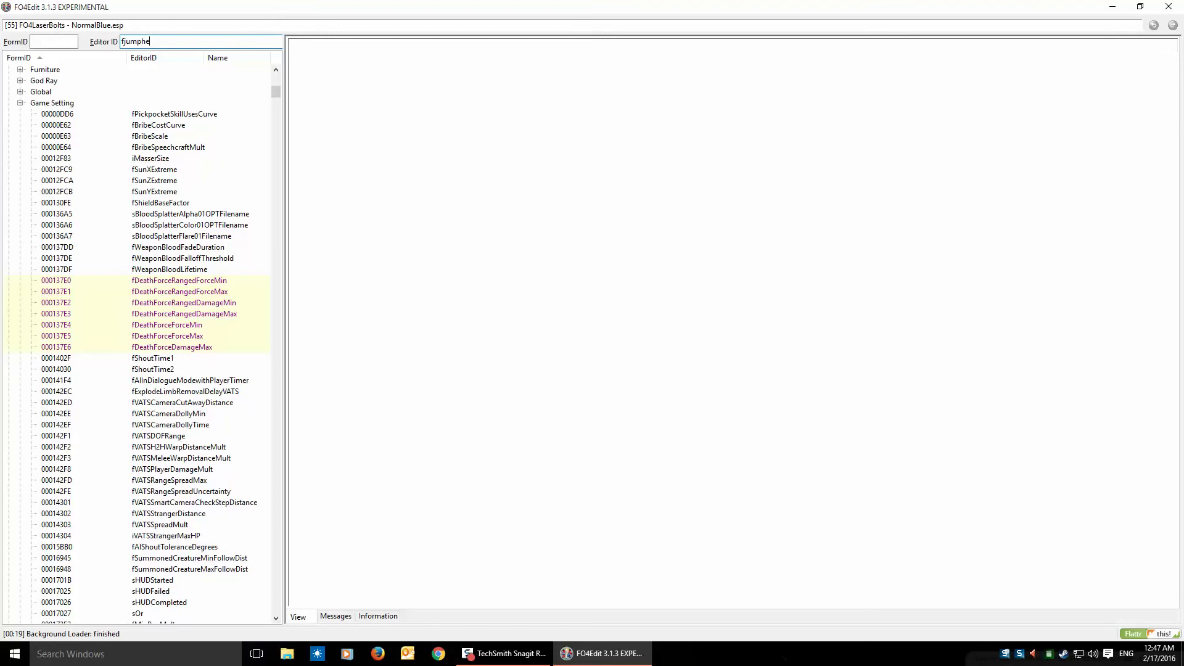
type("ight")
key("Return")
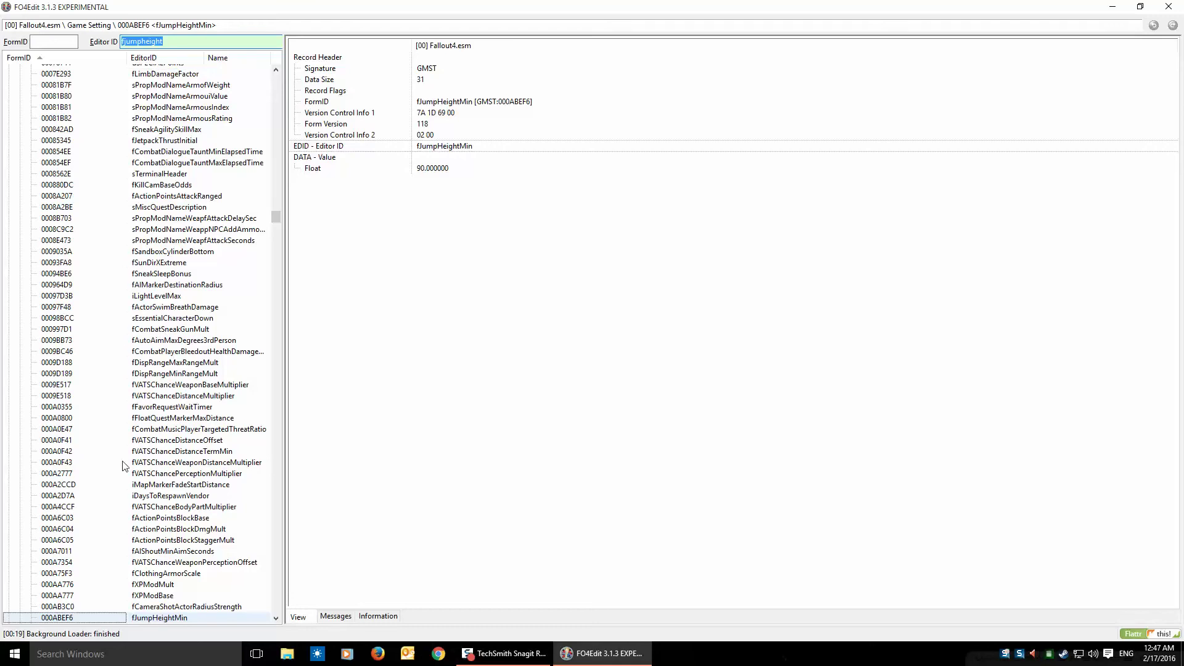
left_click(155, 619)
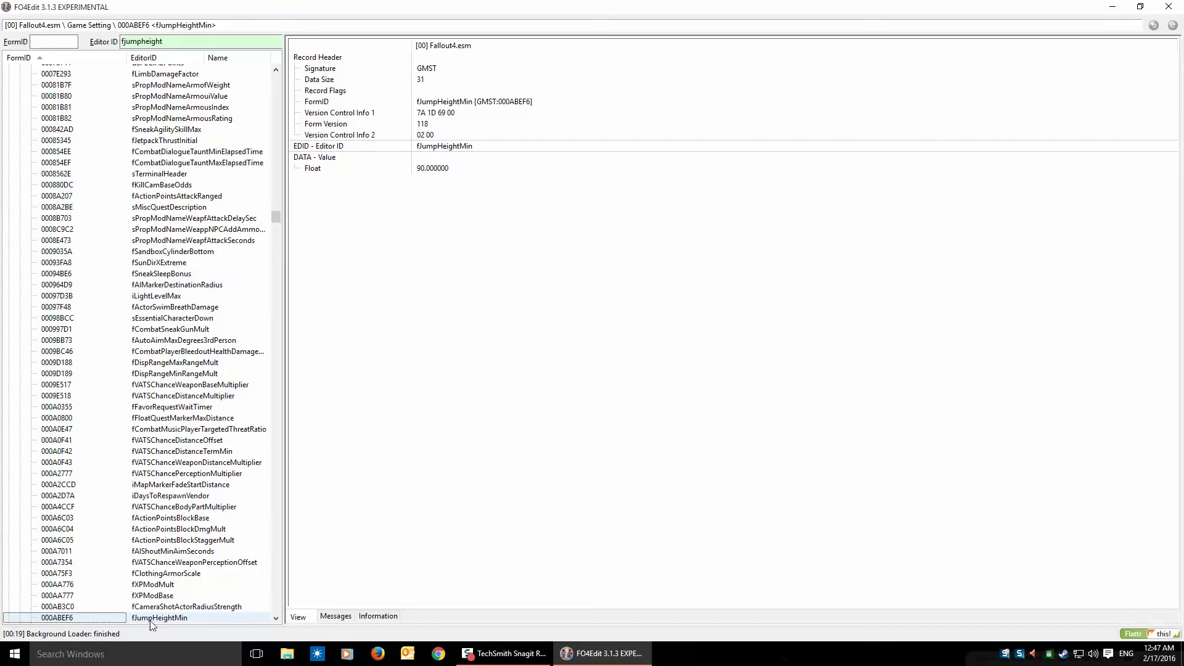
Copy the fJumpHeightMin record as an override into a new plugin file named "Jump High", accepting Fallout4.esm as its master.
right_click(82, 621)
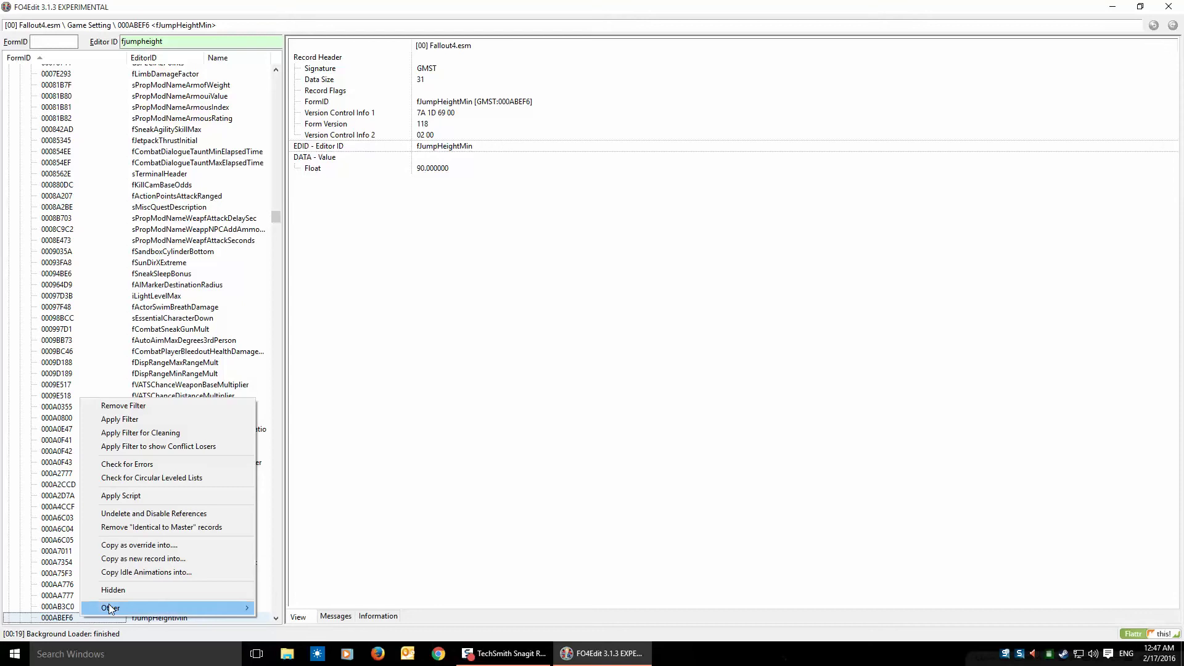
left_click(167, 546)
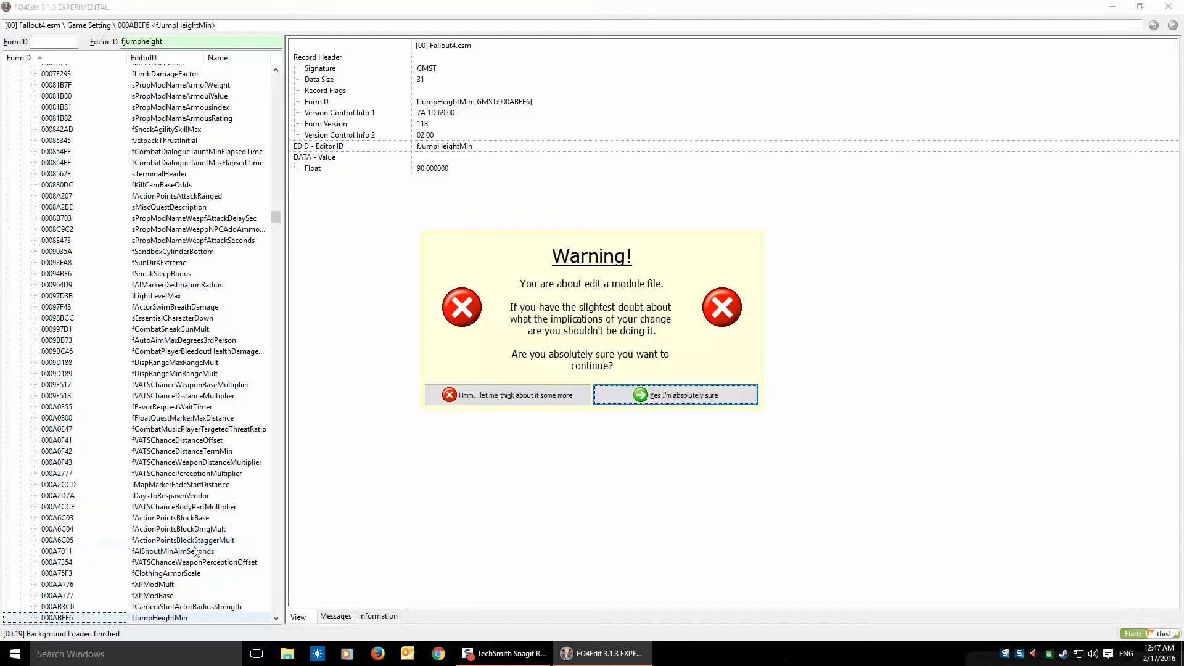
left_click(667, 397)
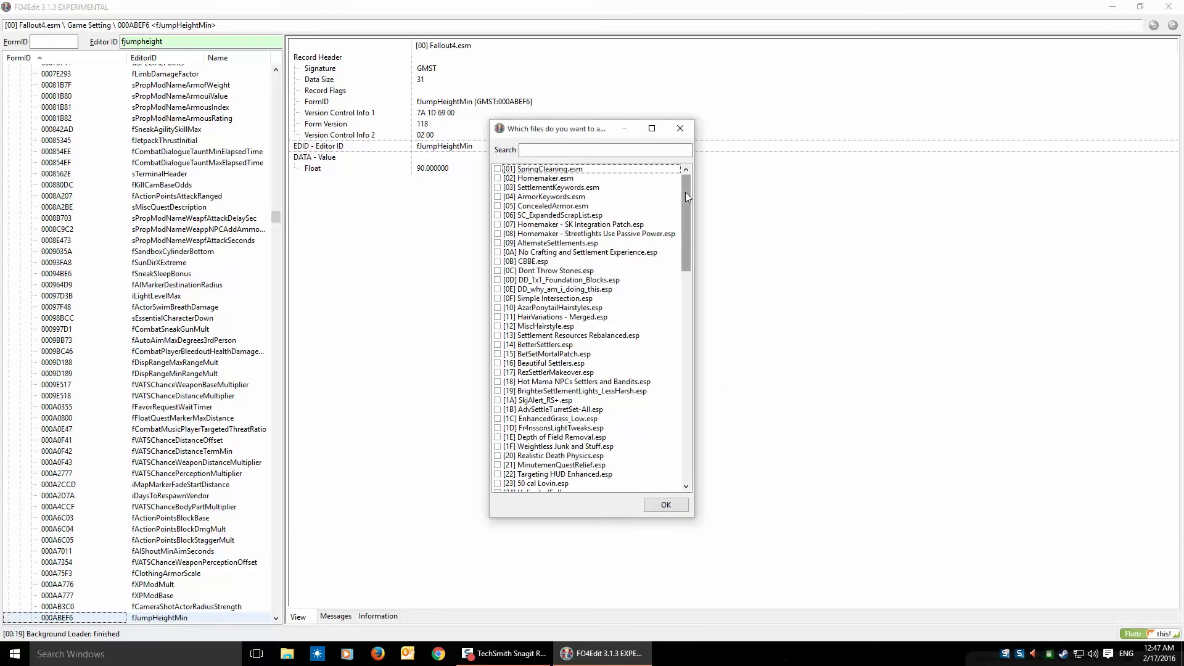
left_click_drag(686, 191, 684, 432)
left_click(497, 484)
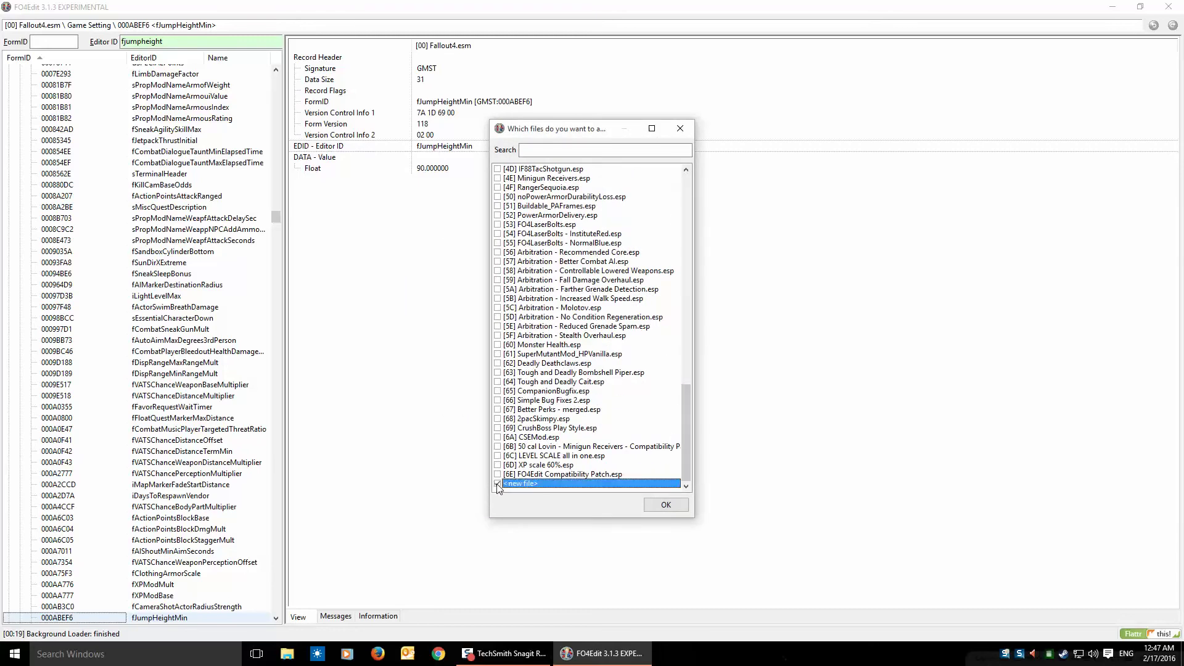
left_click(498, 484)
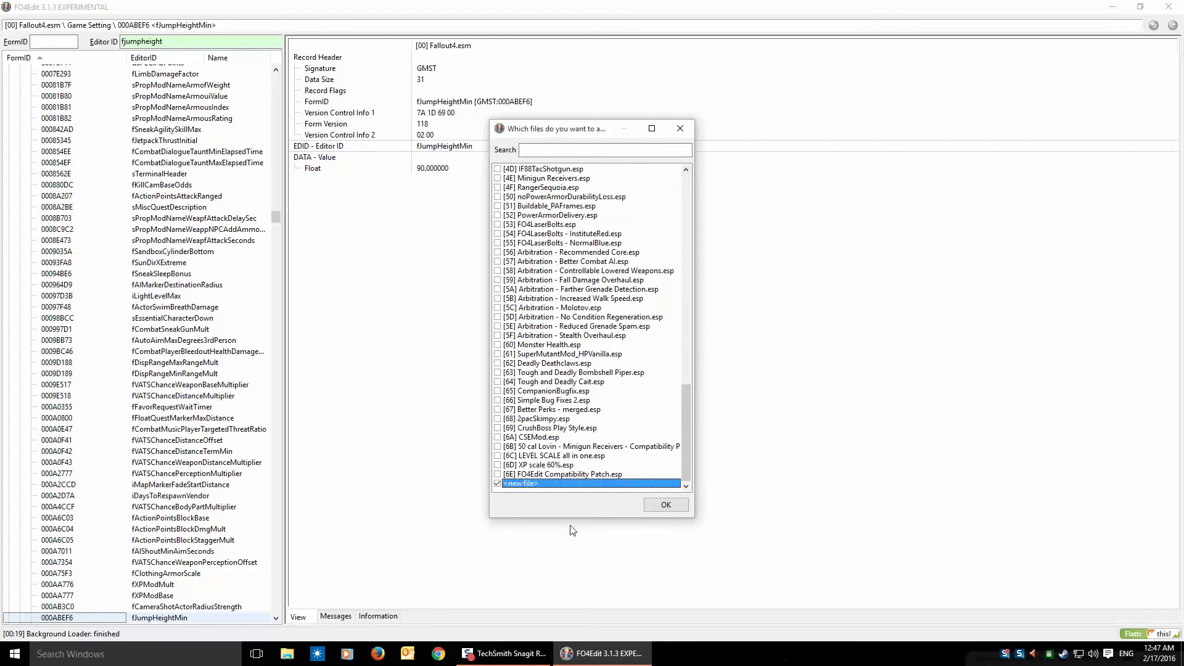
left_click(666, 506)
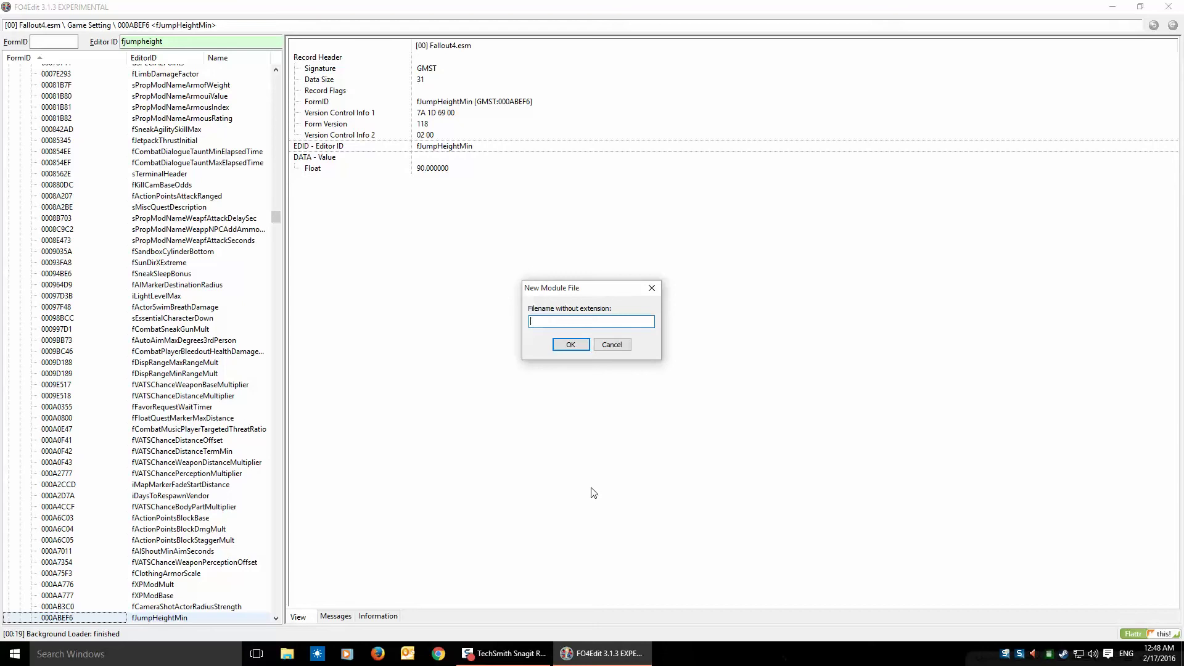
type("Jump High")
left_click(571, 344)
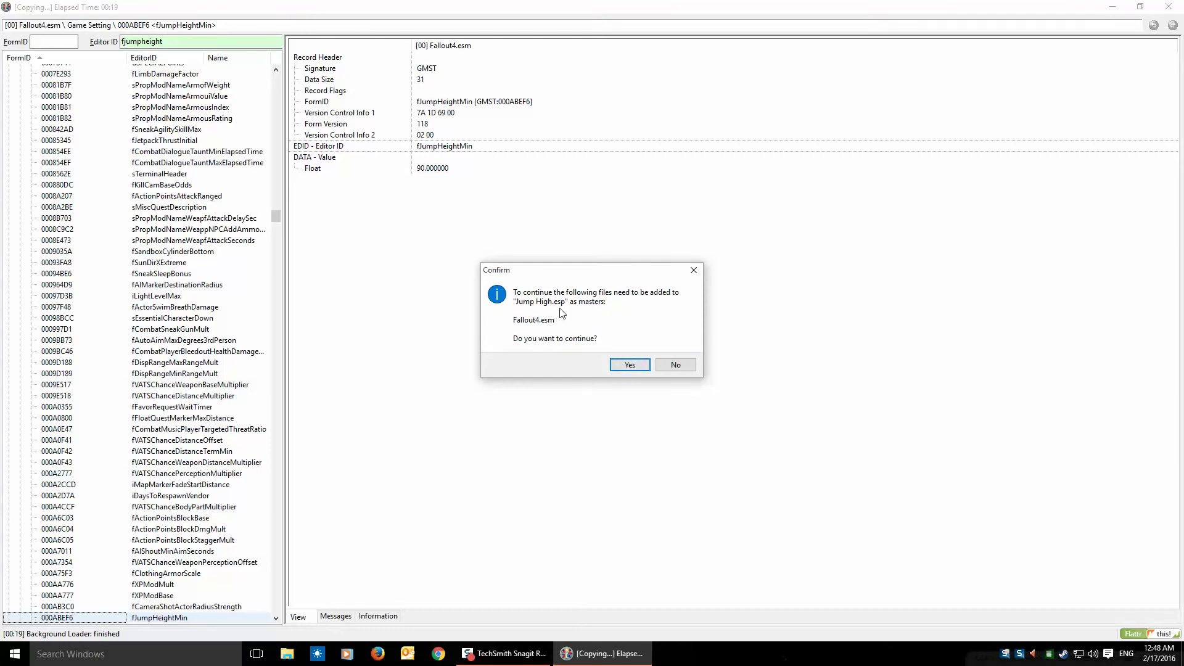
left_click(629, 365)
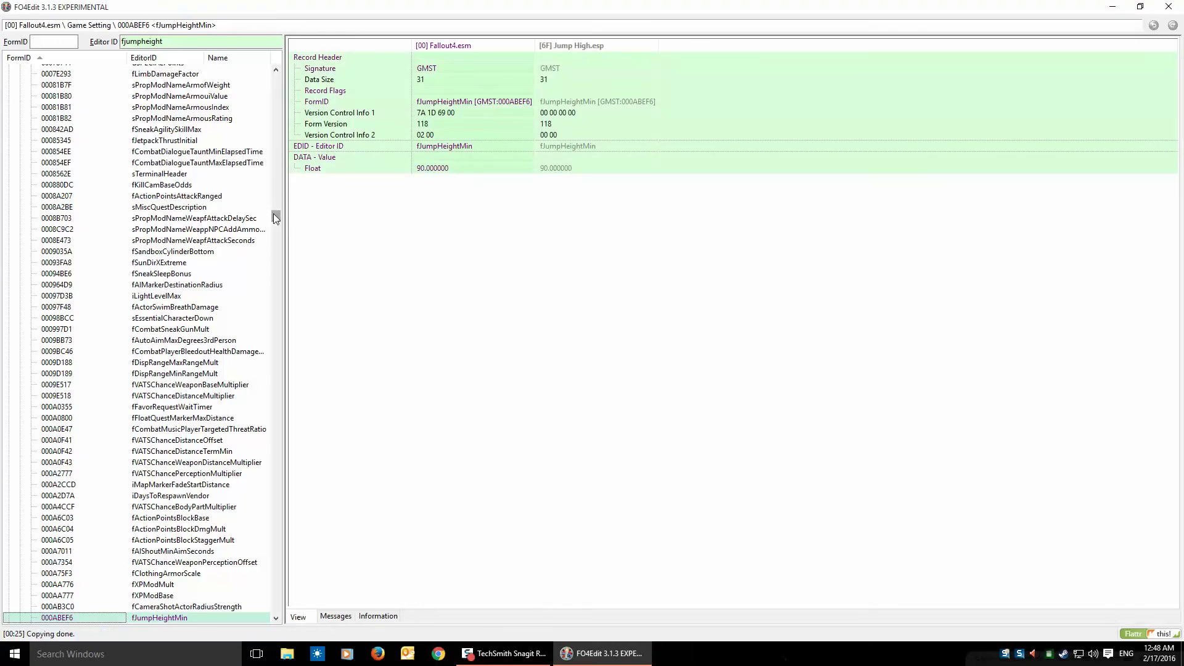
Collapse the Game Setting group and Fallout4.esm, and locate Jump High.esp at the end of the load order.
left_click_drag(275, 216, 279, 89)
left_click(20, 78)
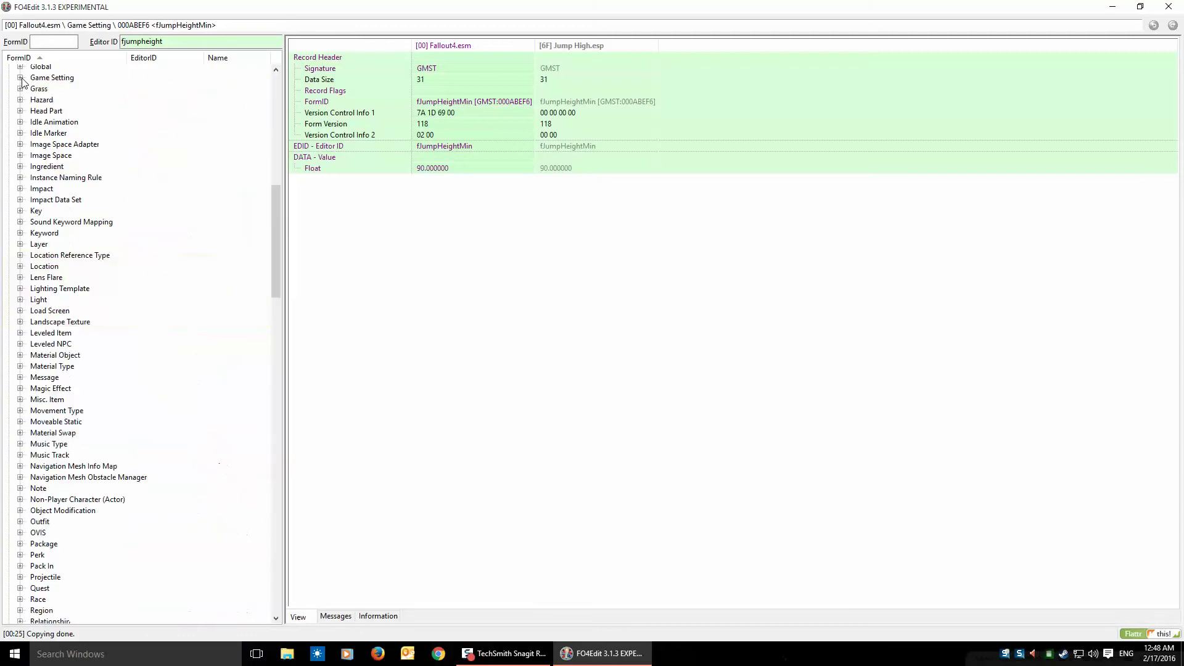
left_click_drag(280, 180, 271, 80)
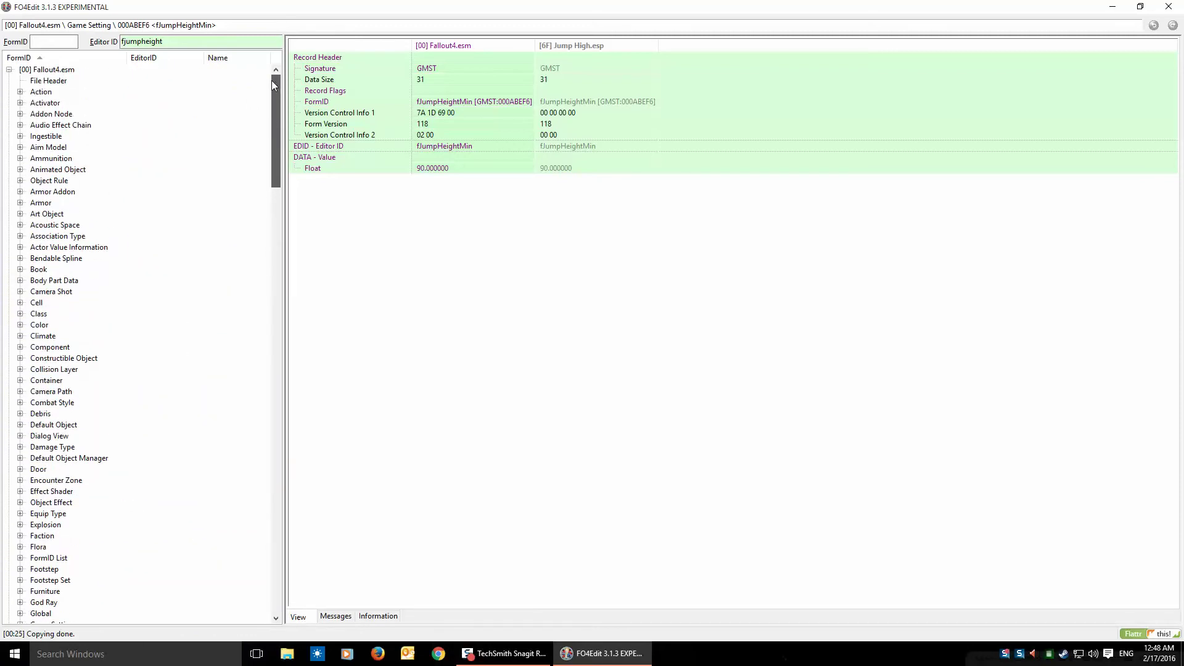
left_click(9, 69)
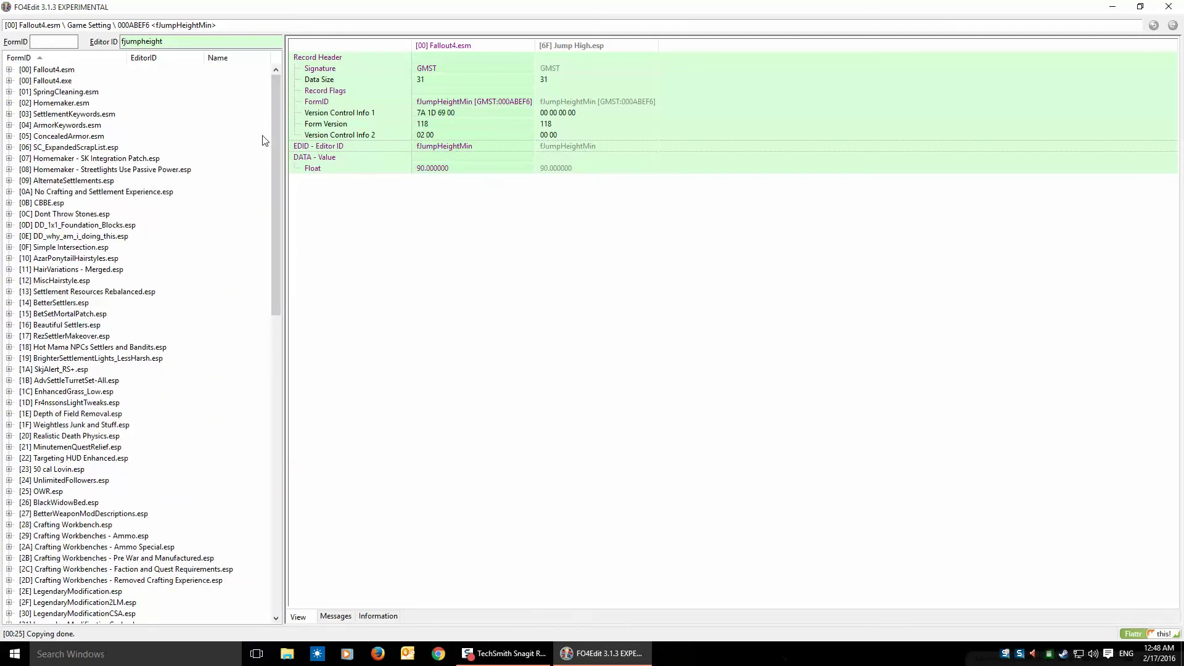
left_click_drag(273, 123, 276, 423)
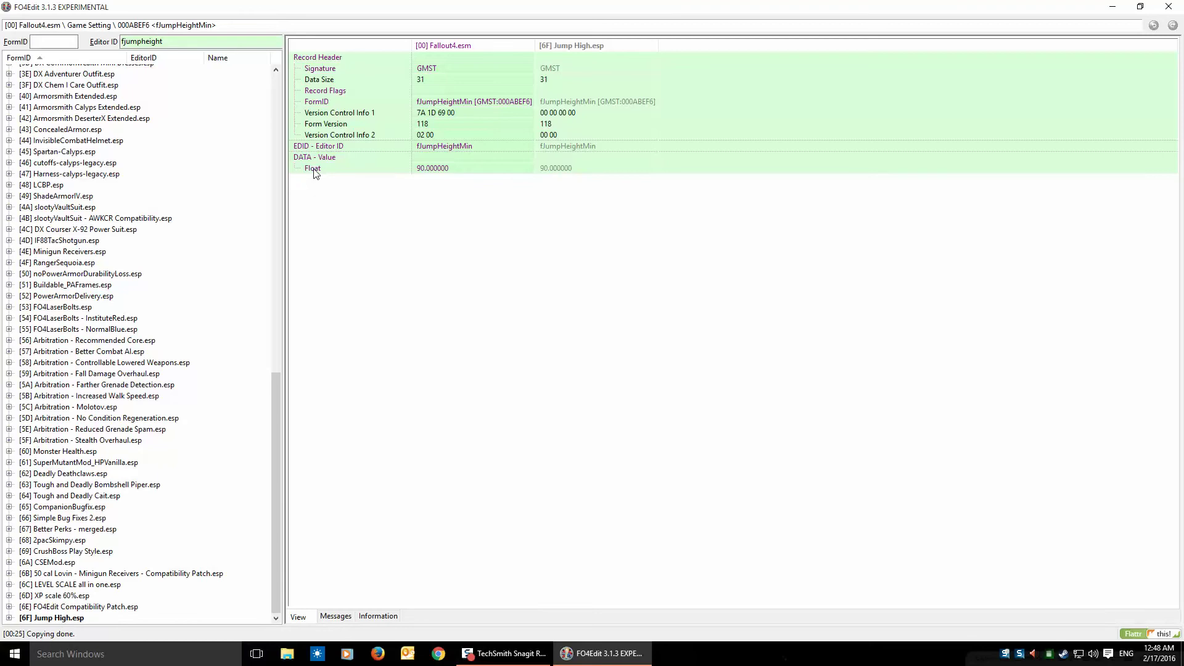
Set the Float value of fJumpHeightMin in Jump High.esp to 180 and save the plugin.
left_click(555, 168)
right_click(552, 170)
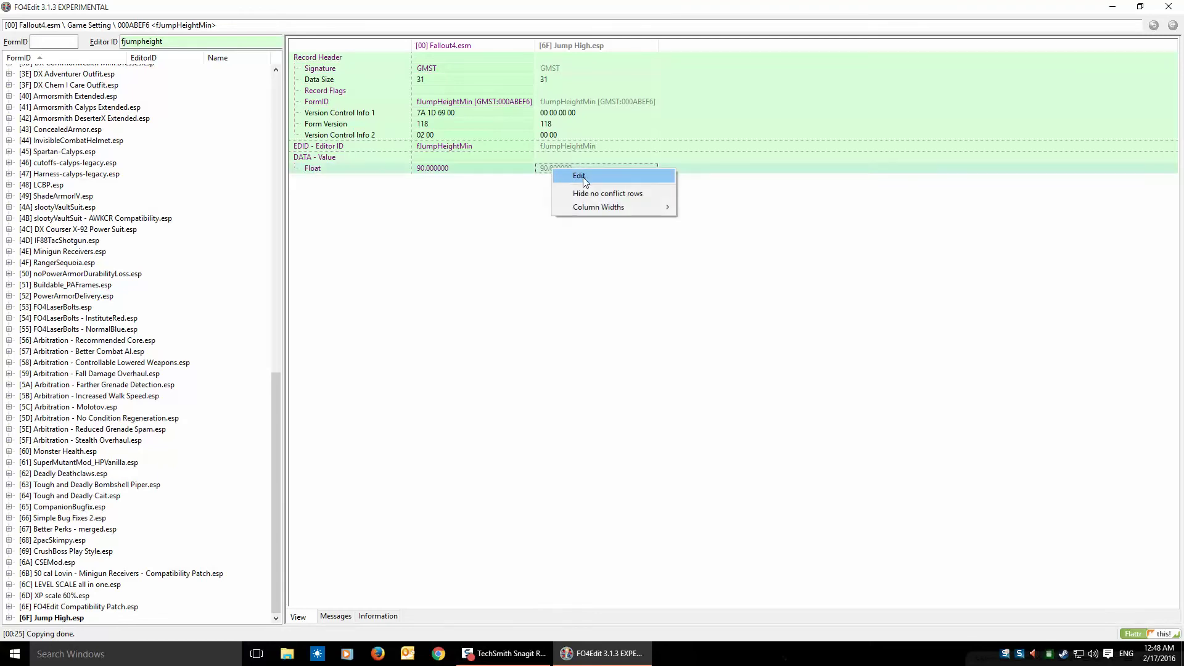
left_click(580, 177)
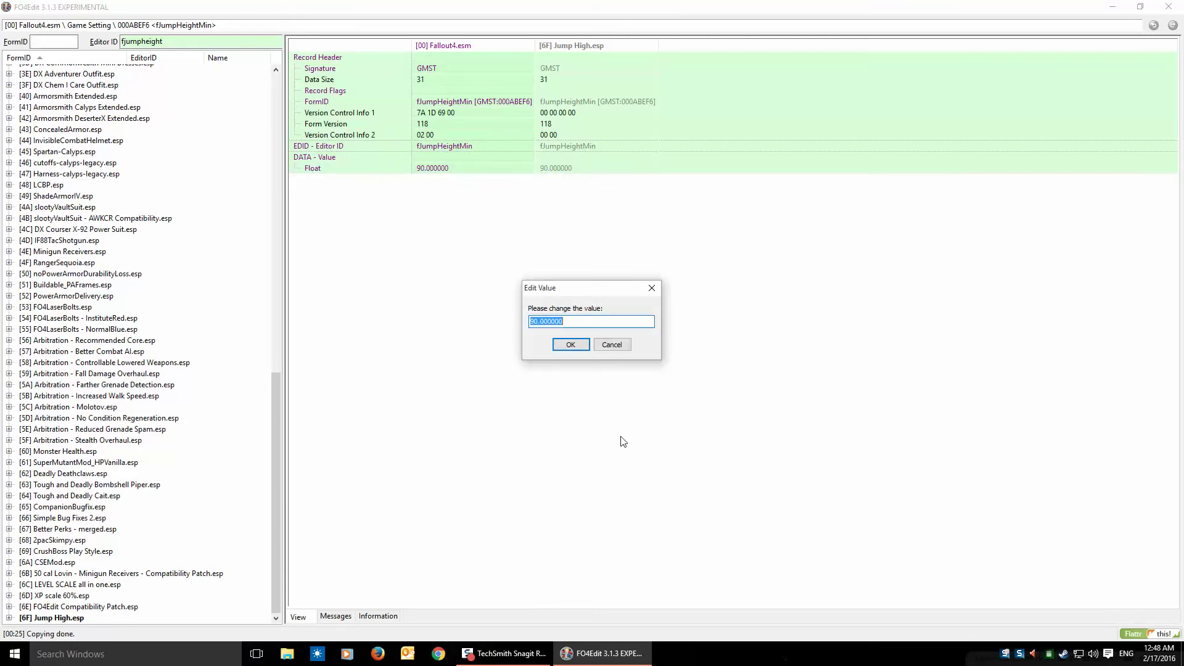
type("180")
left_click(571, 345)
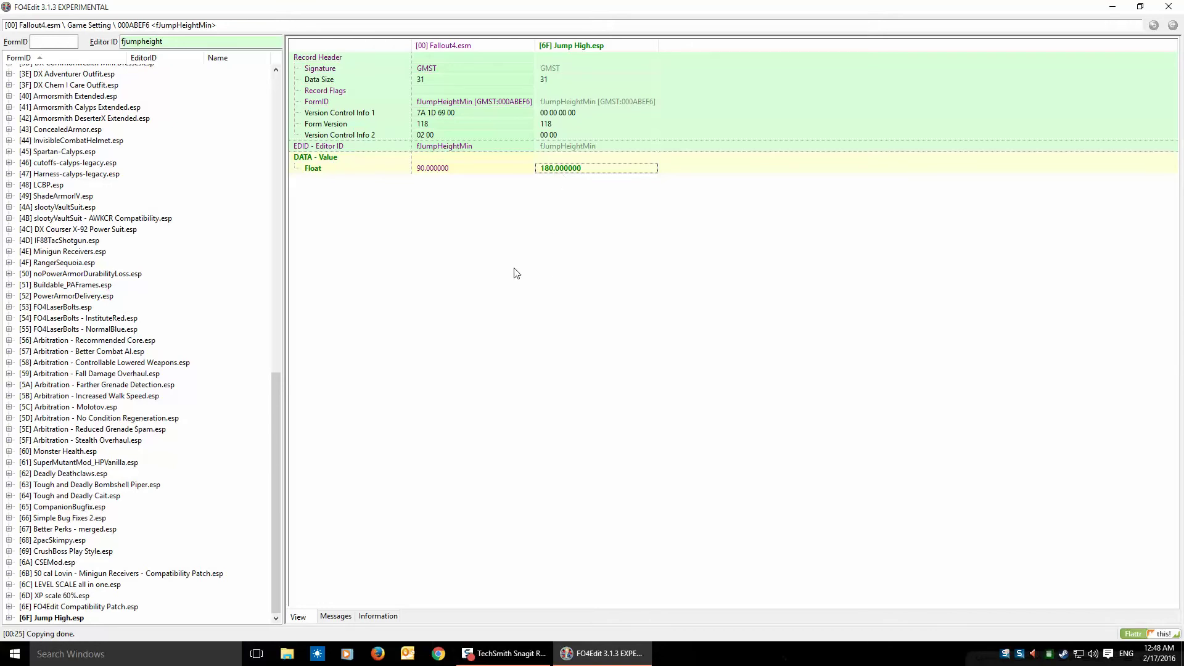
key("ctrl+s")
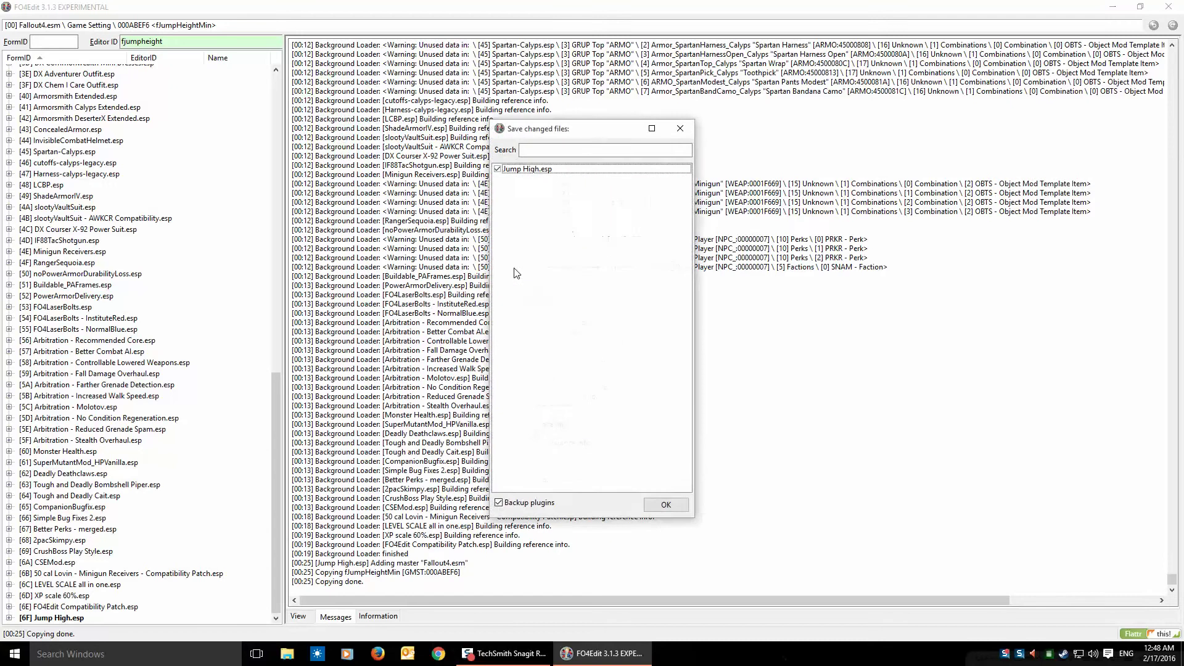
left_click(665, 506)
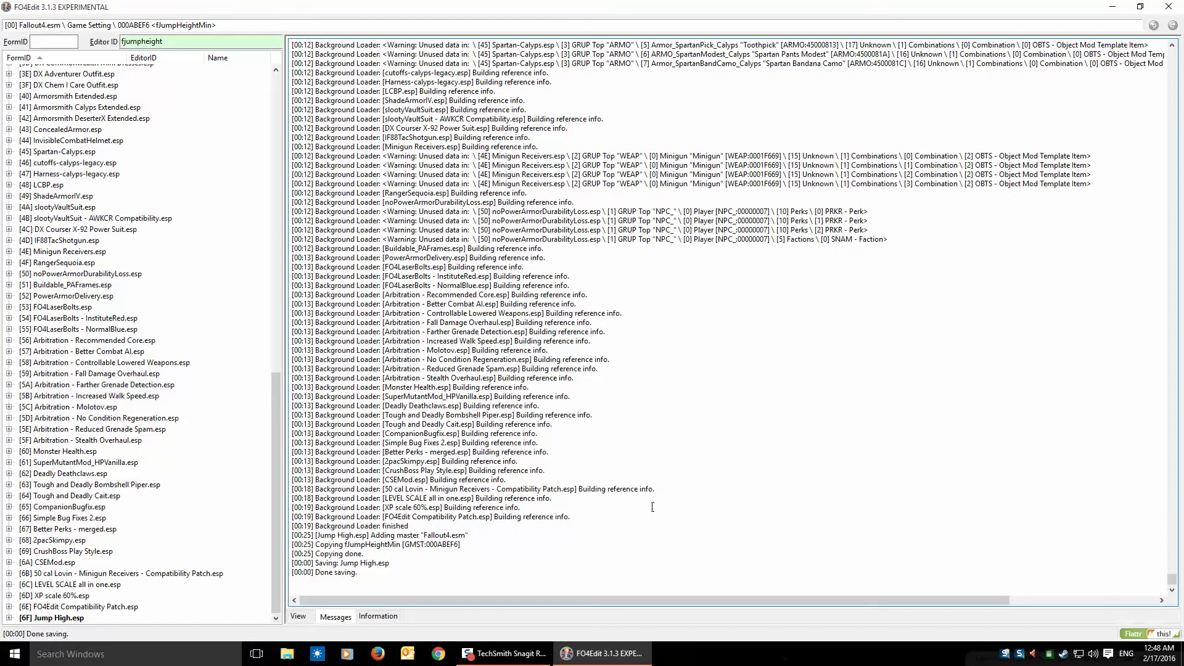
Expand Jump High.esp and its Game Setting group to view the fJumpHeightMin override against Fallout4.esm.
left_click(9, 618)
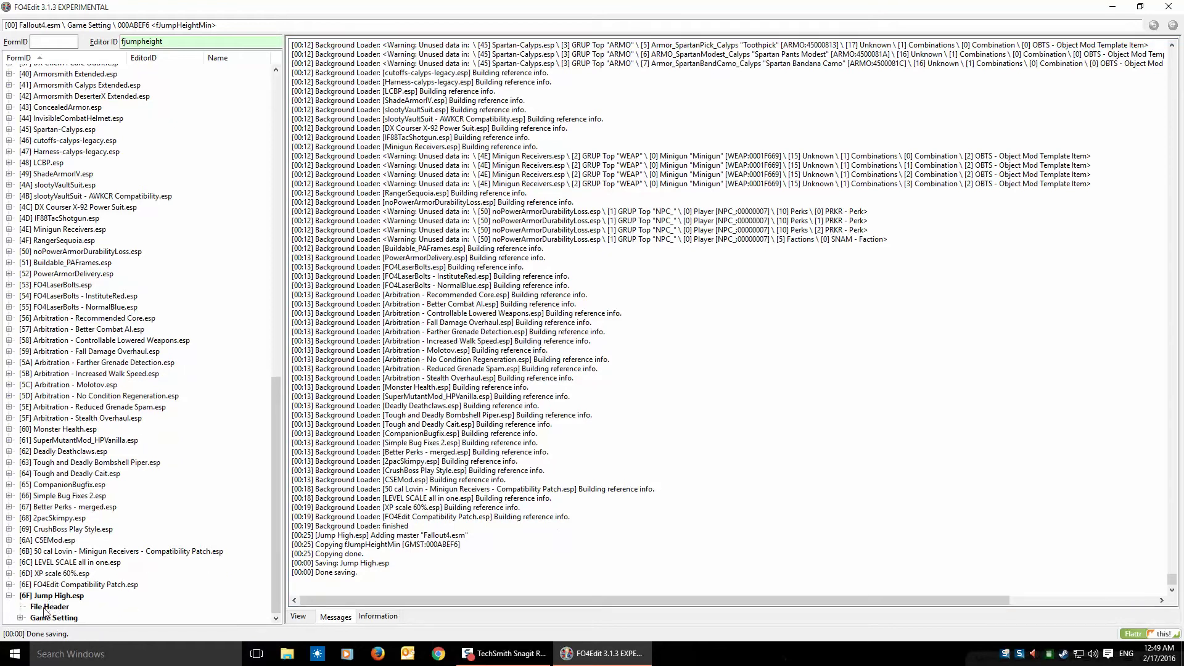
left_click(21, 618)
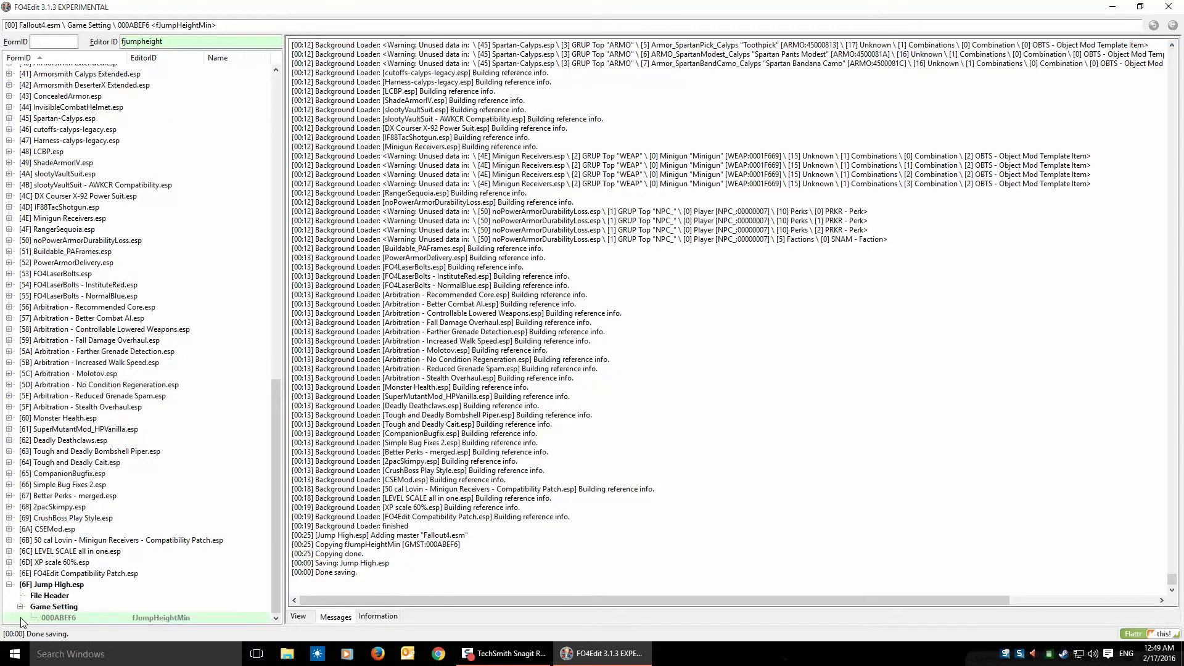
left_click(66, 618)
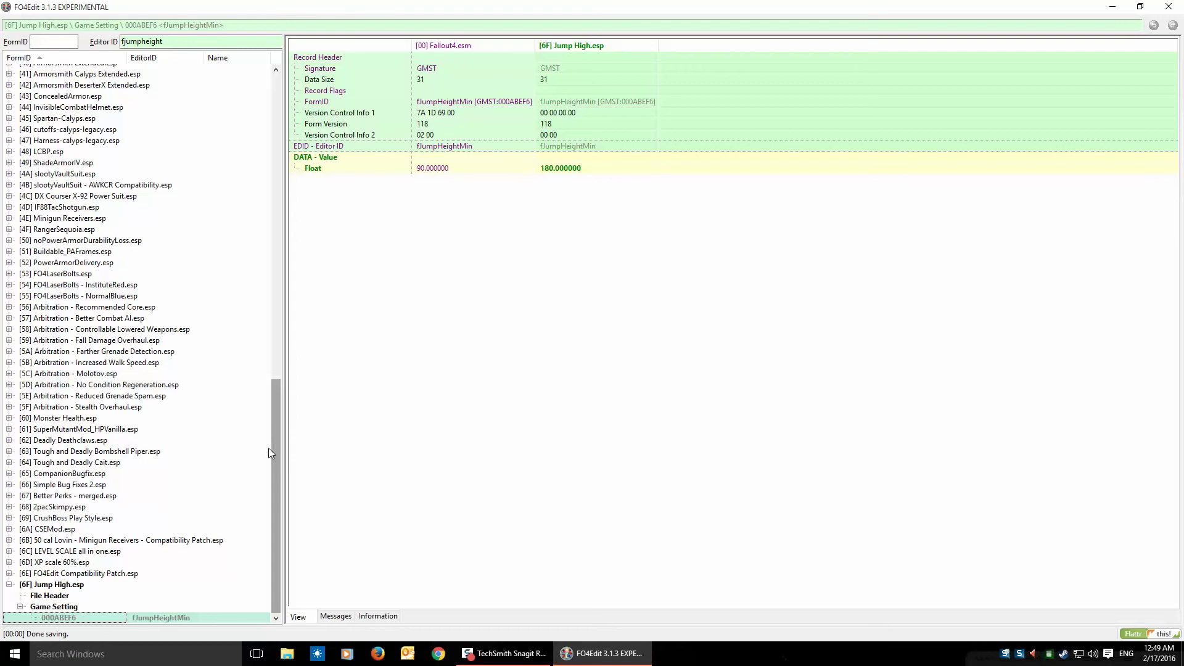
Enter the mod author's name as the CNAM - Author value in the file header of Jump High.esp.
left_click(52, 596)
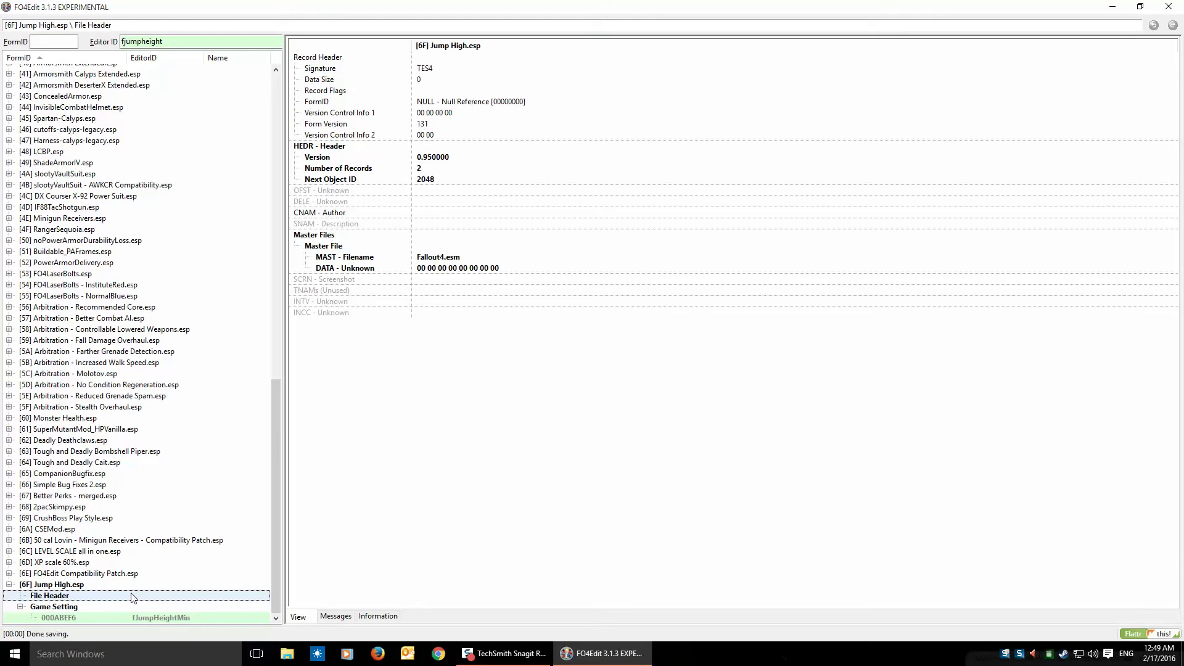
left_click(439, 213)
right_click(439, 213)
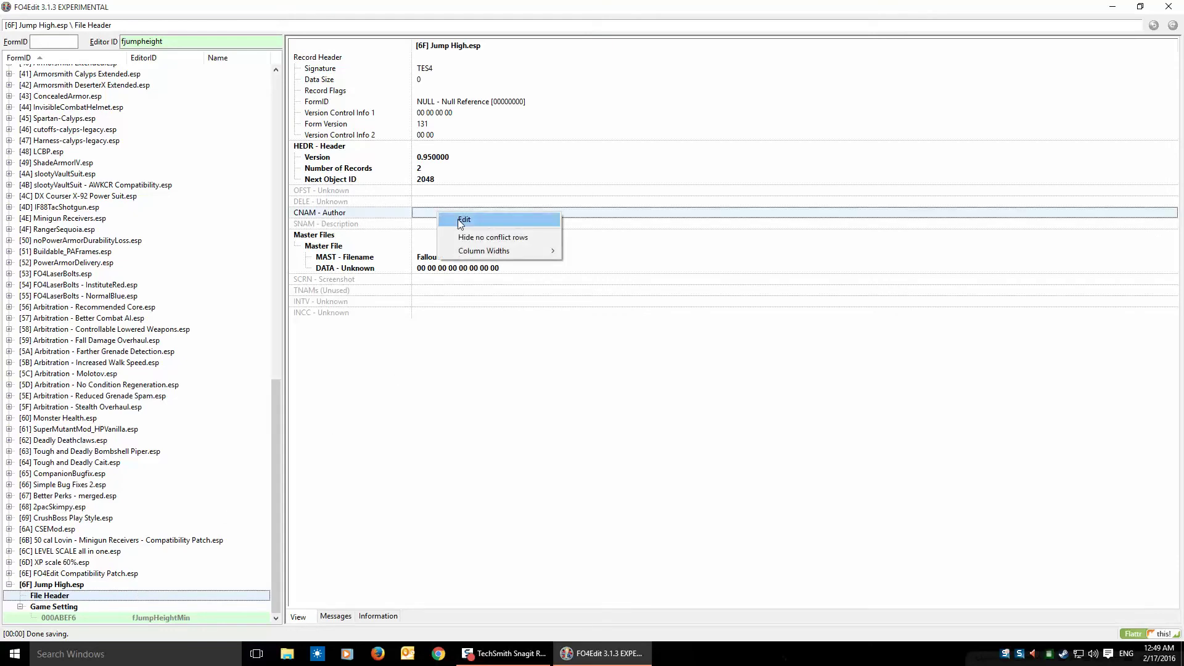
left_click(464, 220)
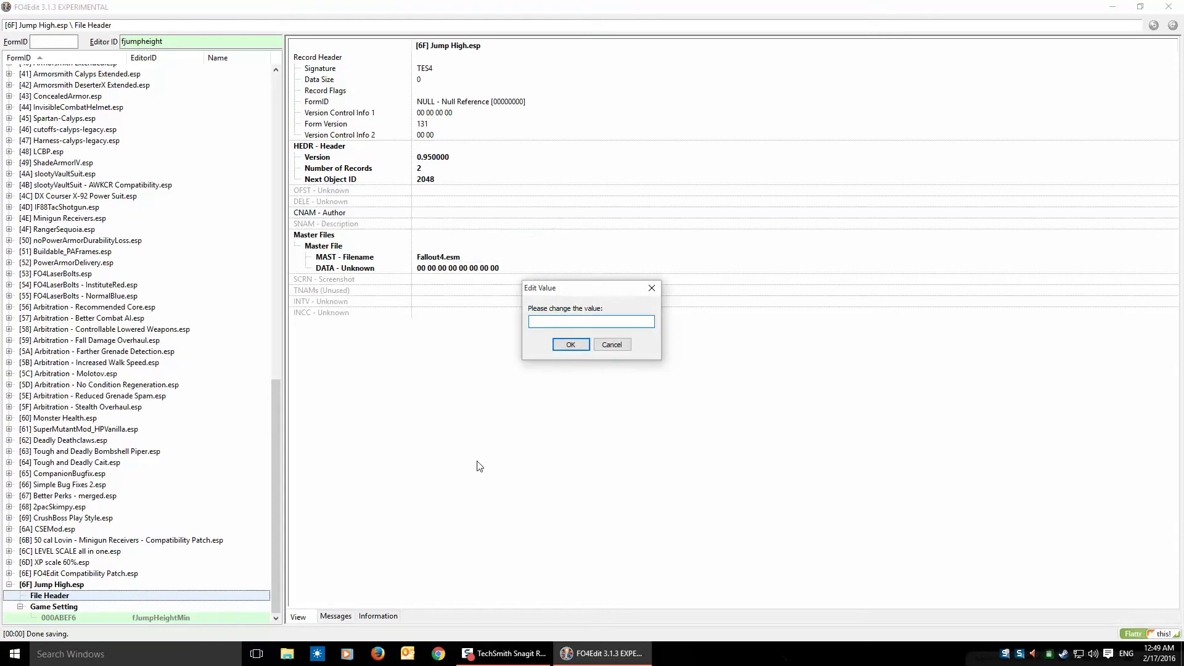
type("CrushBoss")
left_click(570, 345)
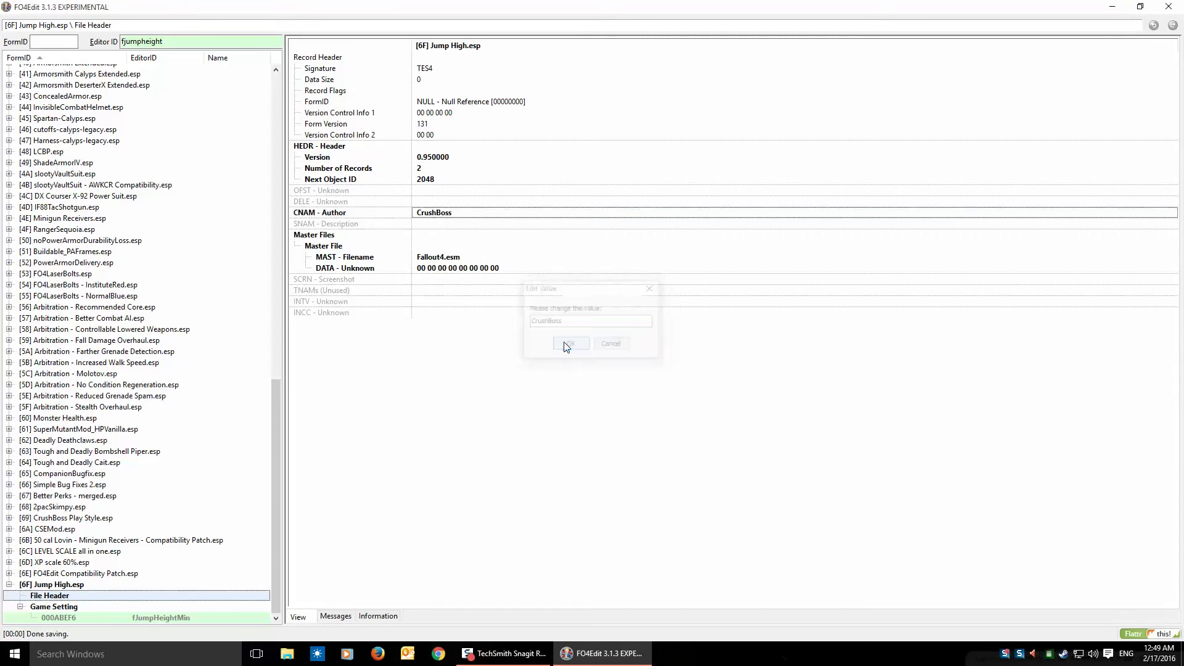
Add the SNAM - Description entry to the file header and set it to "This mod doubles the default jump height".
right_click(436, 229)
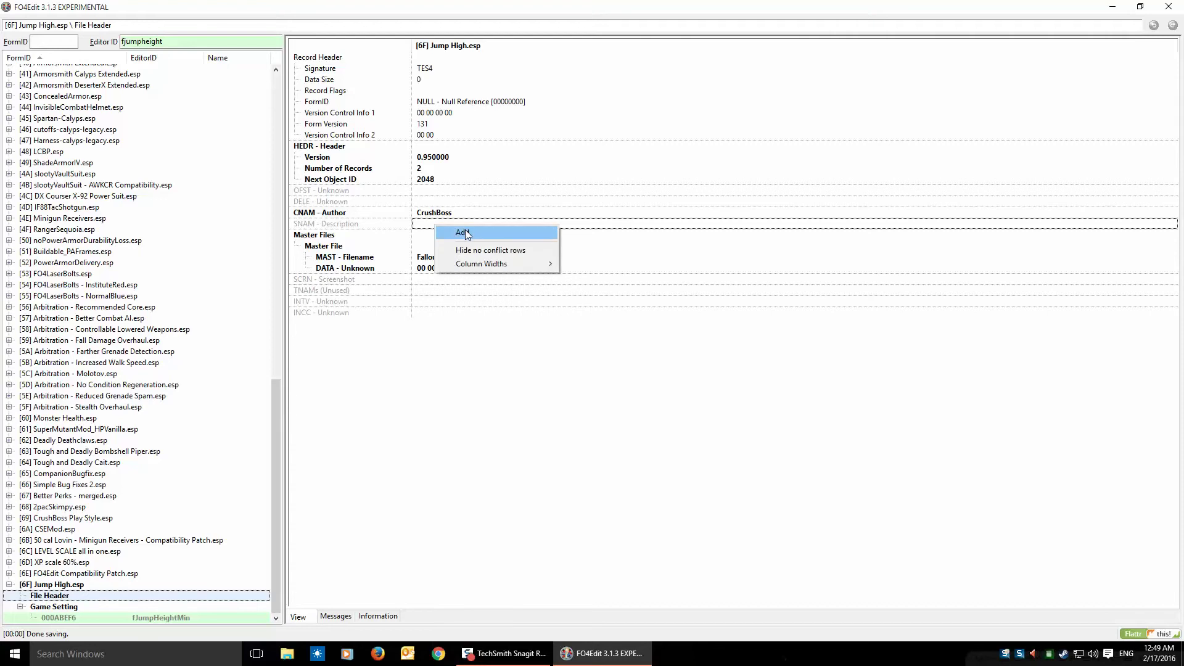
left_click(464, 233)
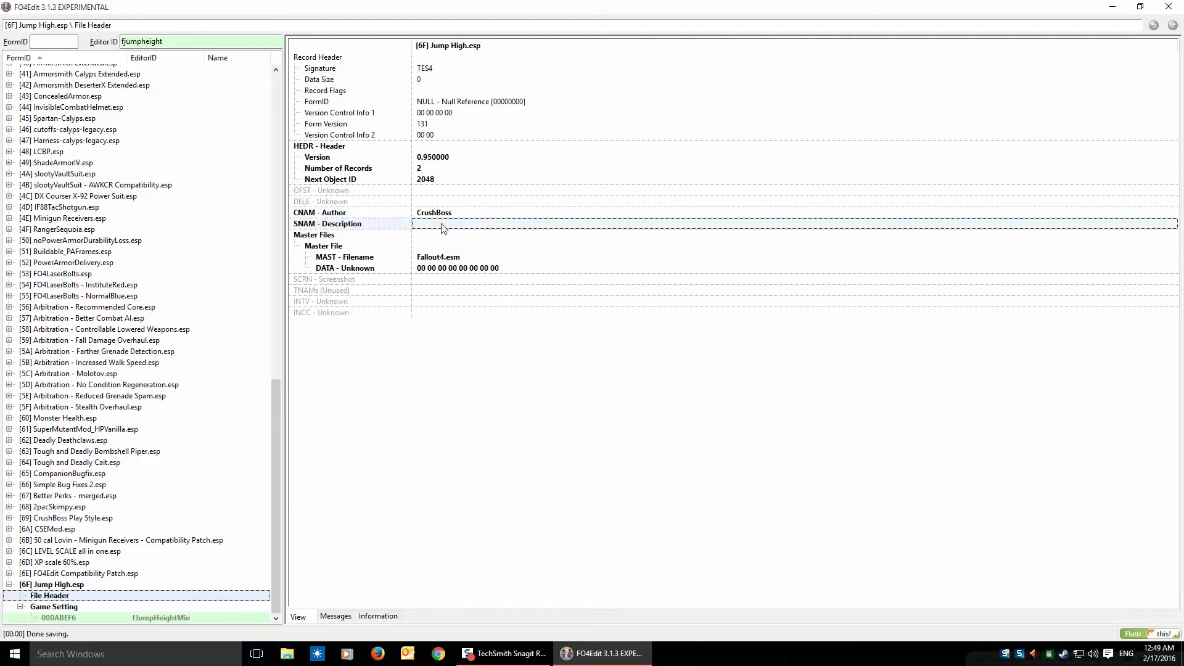
right_click(442, 229)
left_click(459, 230)
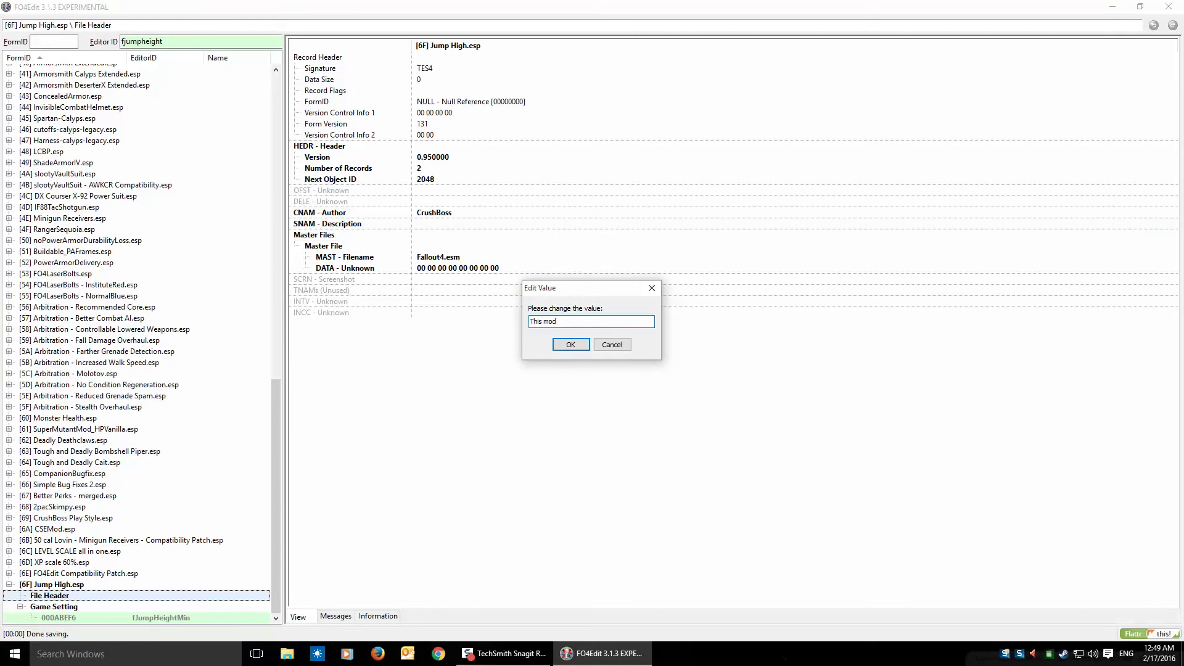
type("This mod doubles the default jump height")
left_click(563, 344)
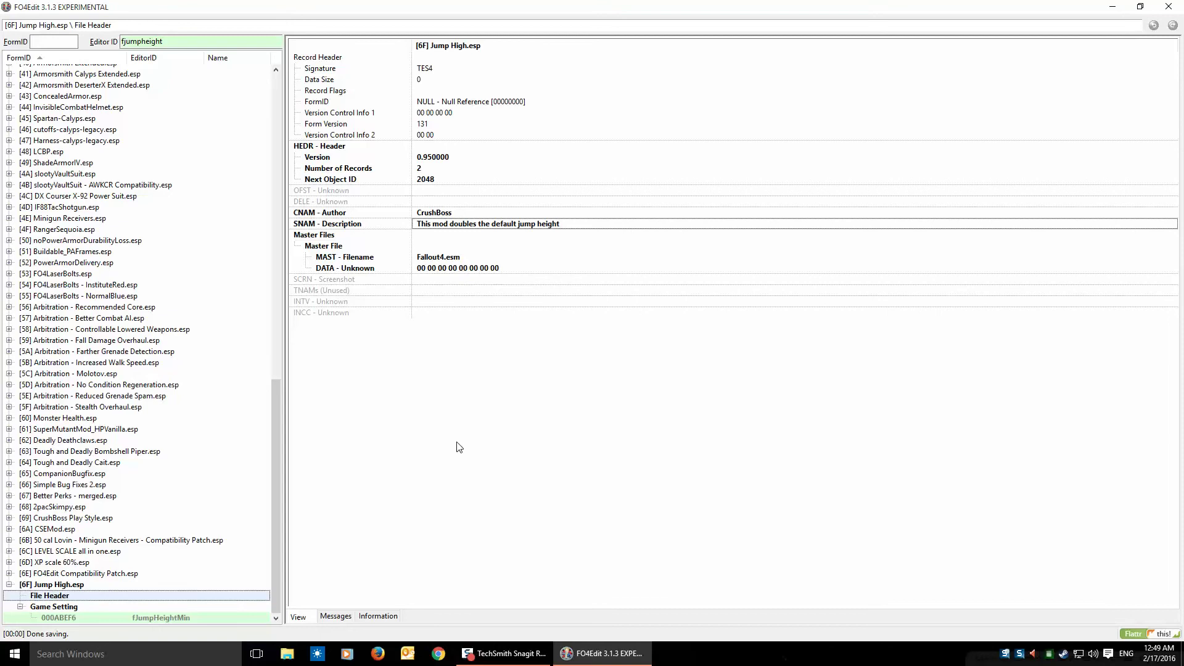
Save the header changes to Jump High.esp and return to viewing its file header record.
key("ctrl+s")
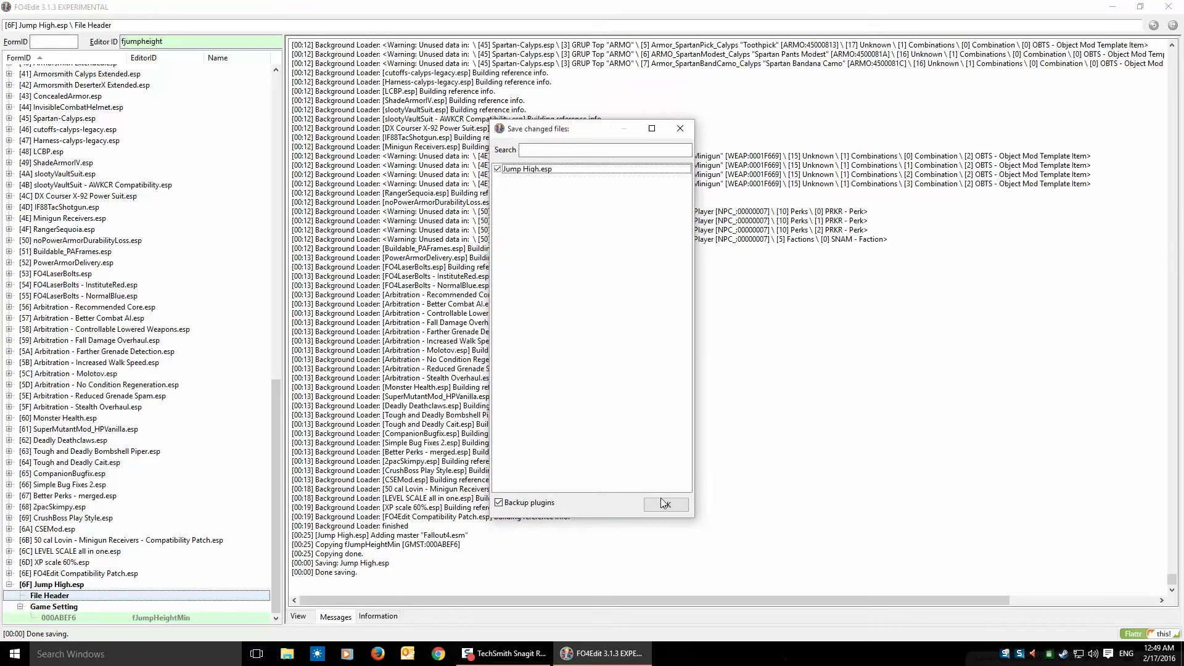
left_click(663, 503)
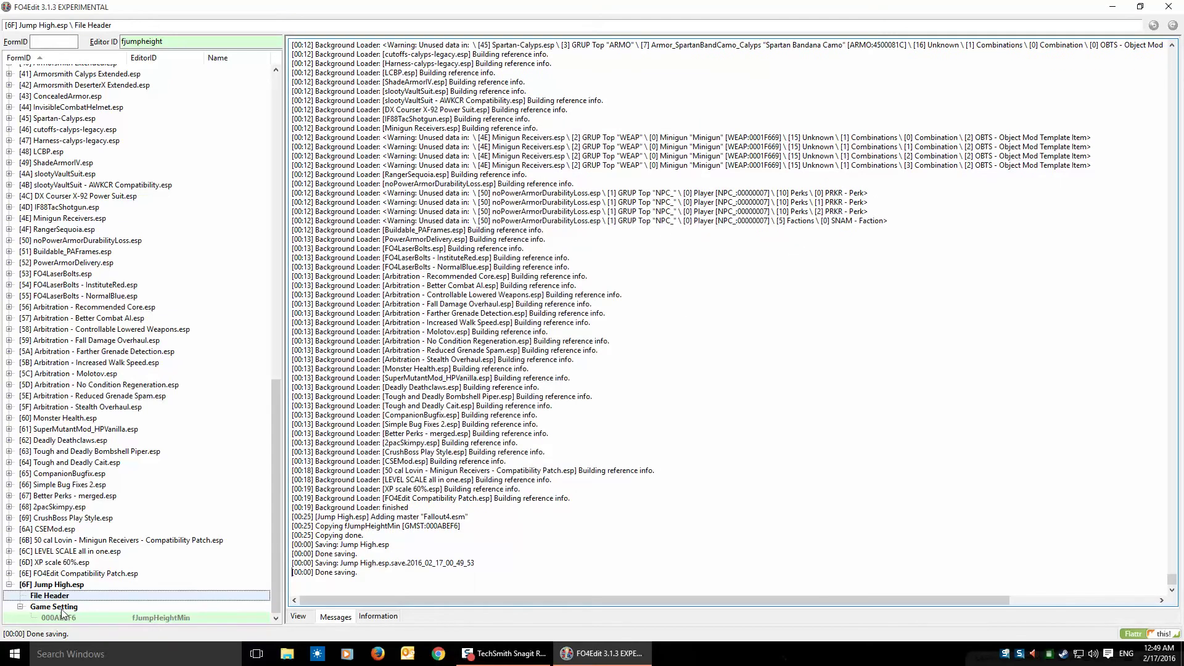
left_click(300, 616)
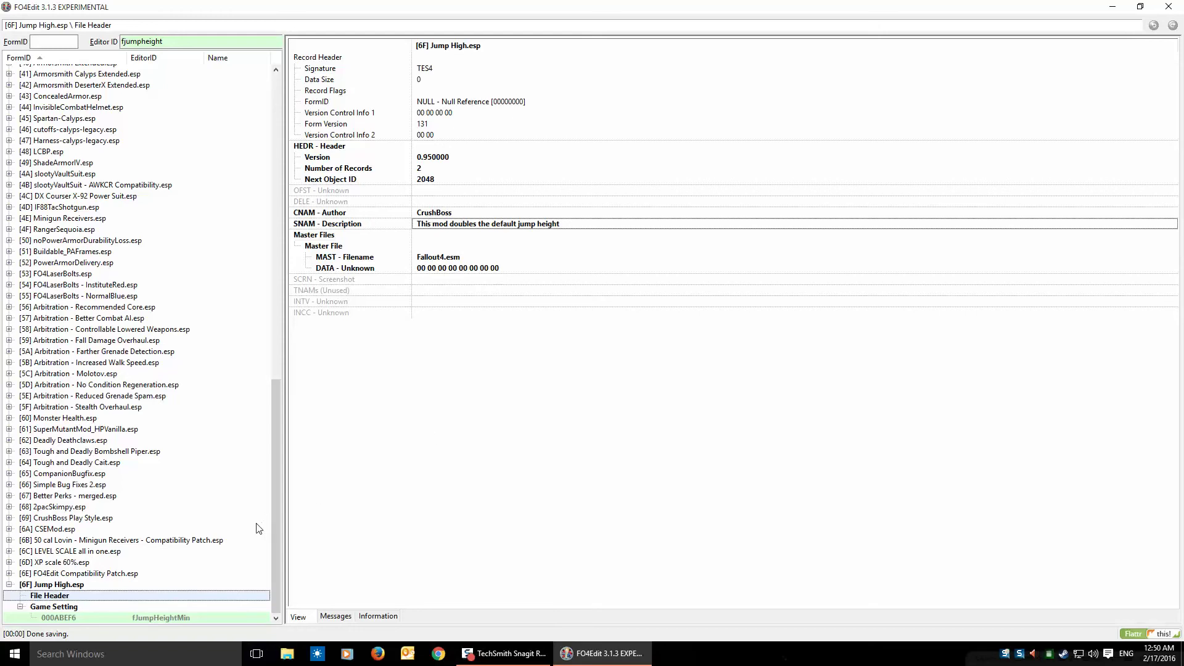
Collapse Jump High.esp and expand Fallout4.esm to look through its record groups.
left_click(10, 585)
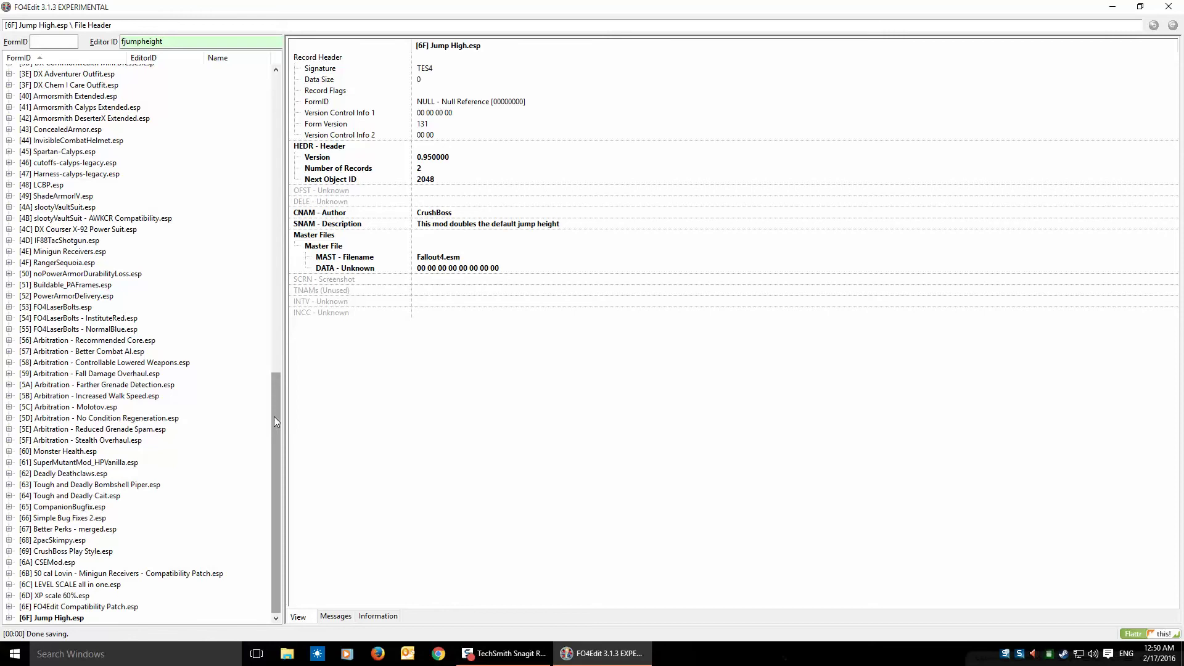
left_click_drag(274, 416, 279, 101)
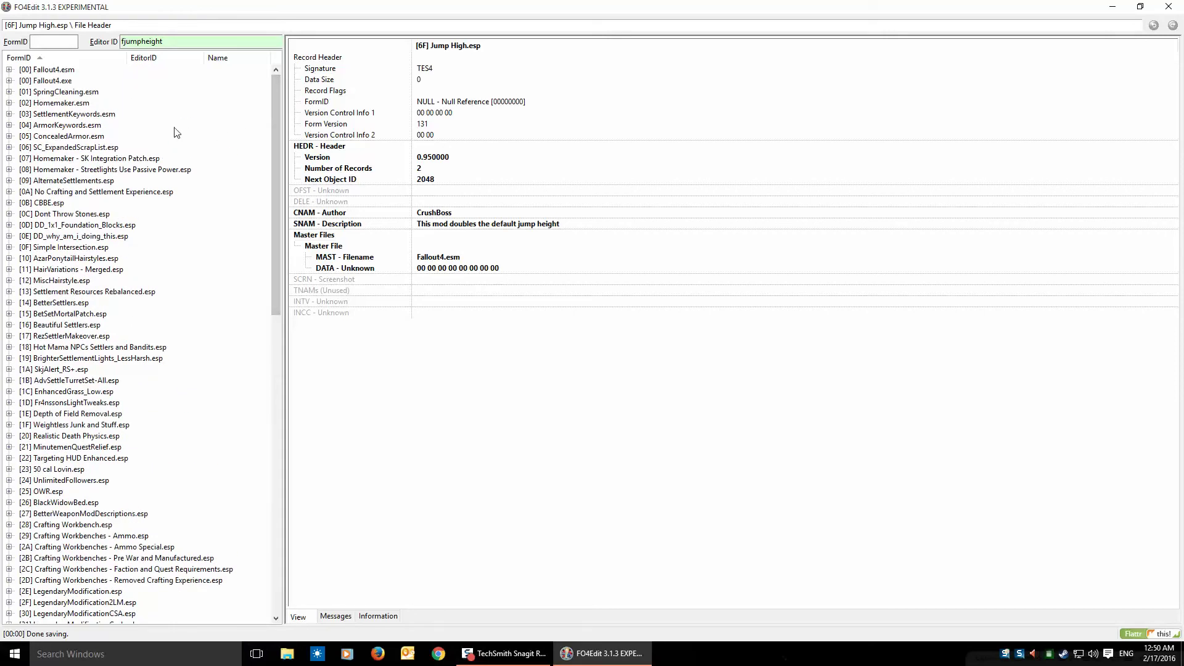
left_click(9, 70)
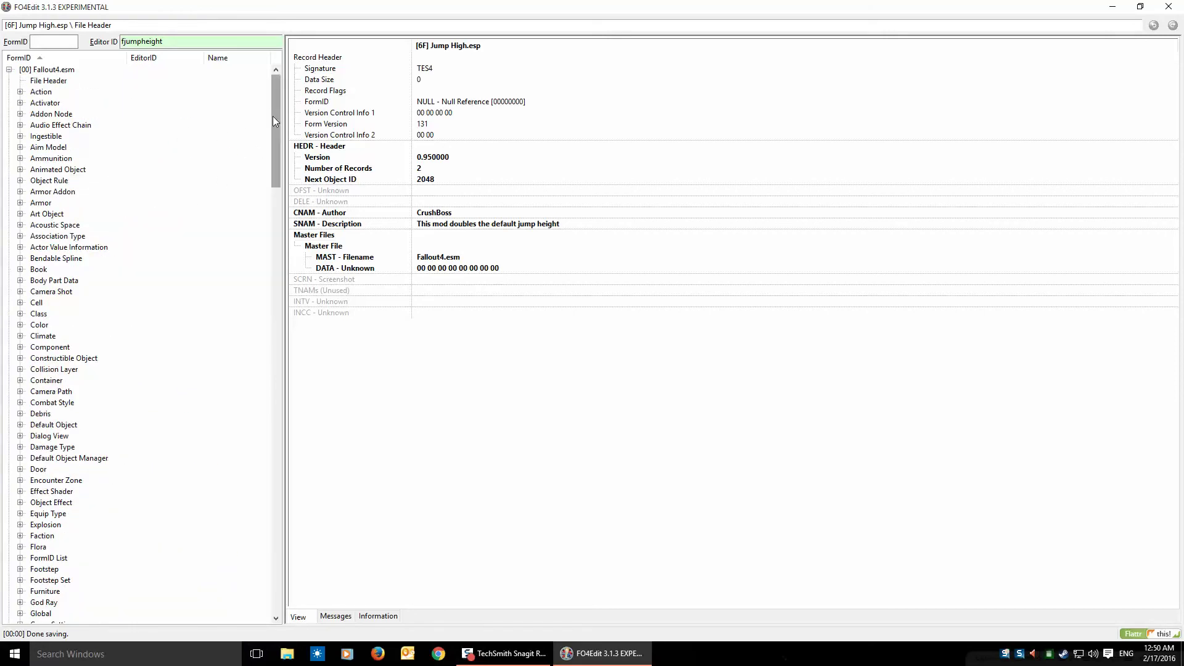
left_click_drag(274, 115, 272, 222)
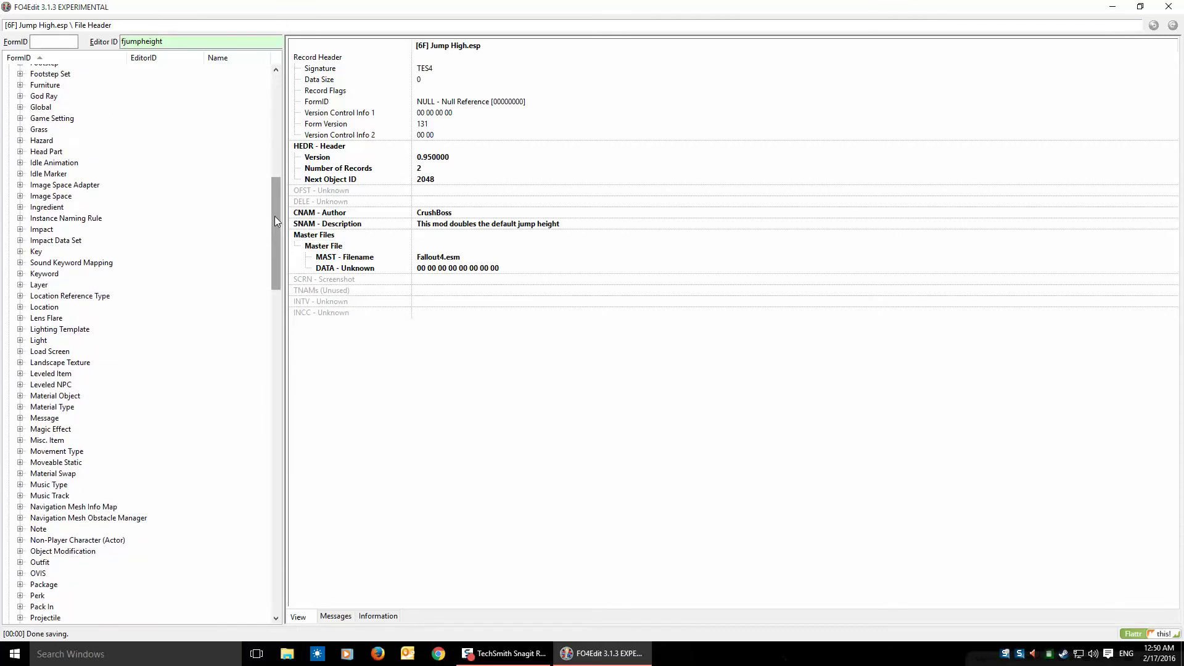
View the CompanionPiper record in Fallout4.esm's Non-Player Character (Actor) group and widen the Tough and Deadly Bombshell Piper.esp column.
left_click_drag(275, 219, 271, 265)
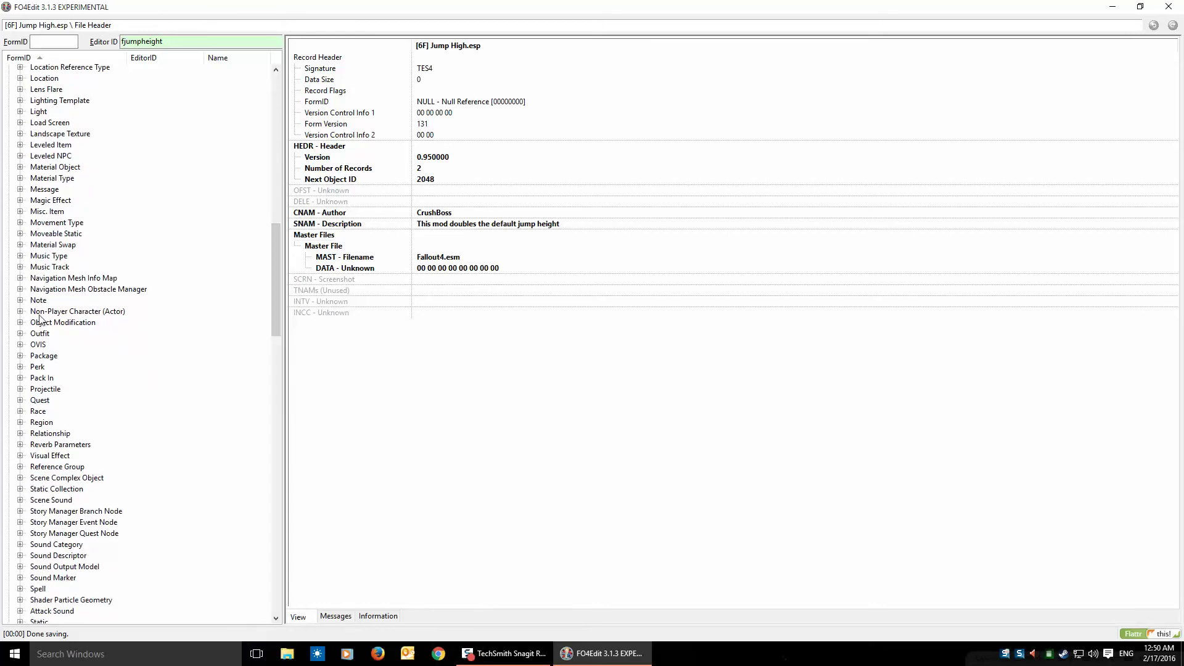
left_click(19, 312)
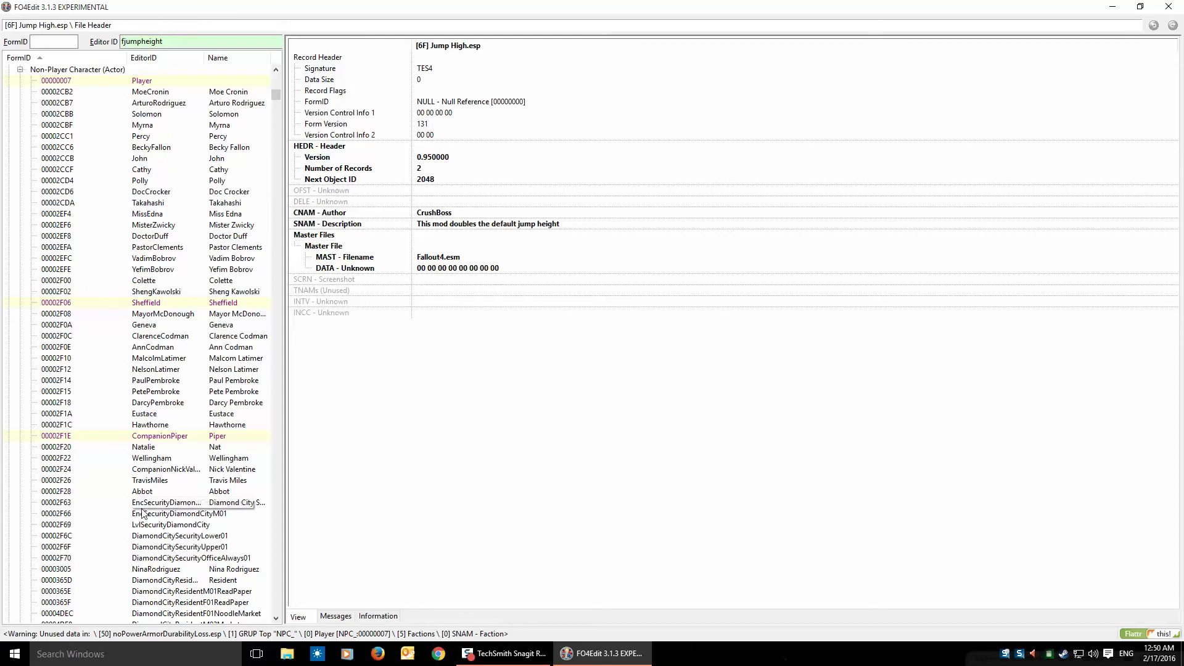
left_click(156, 437)
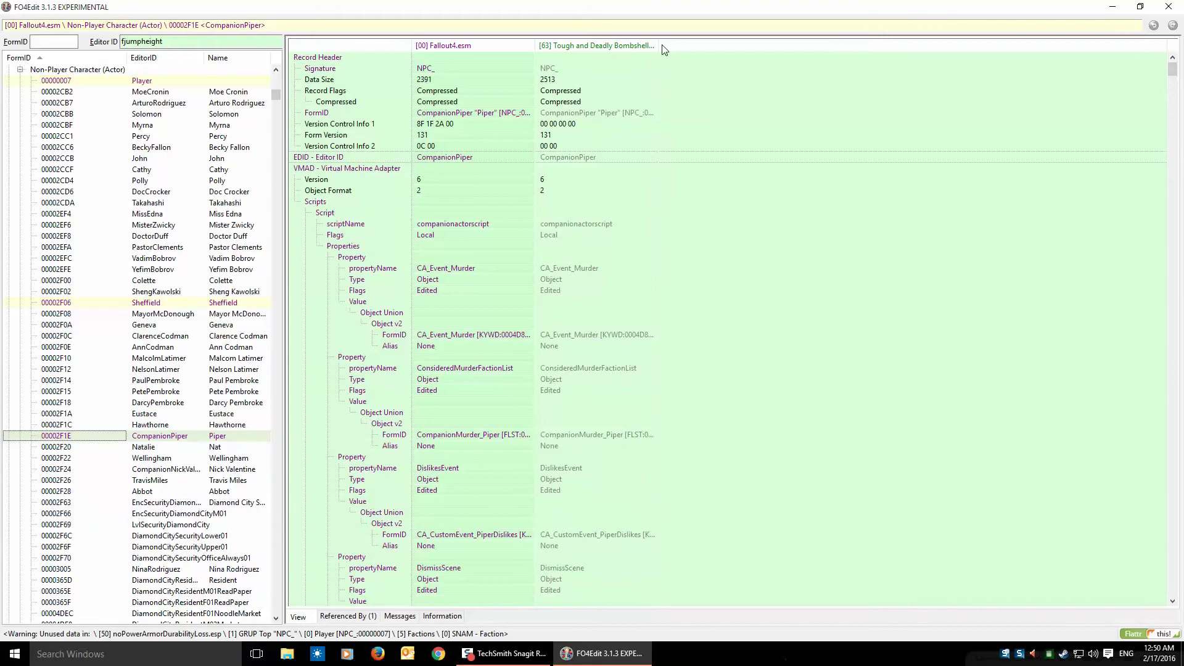
left_click_drag(660, 44, 713, 44)
Copy the CompanionPiper record as an override into a new plugin file named "Better Piper", with Fallout4.esm as its master.
right_click(81, 440)
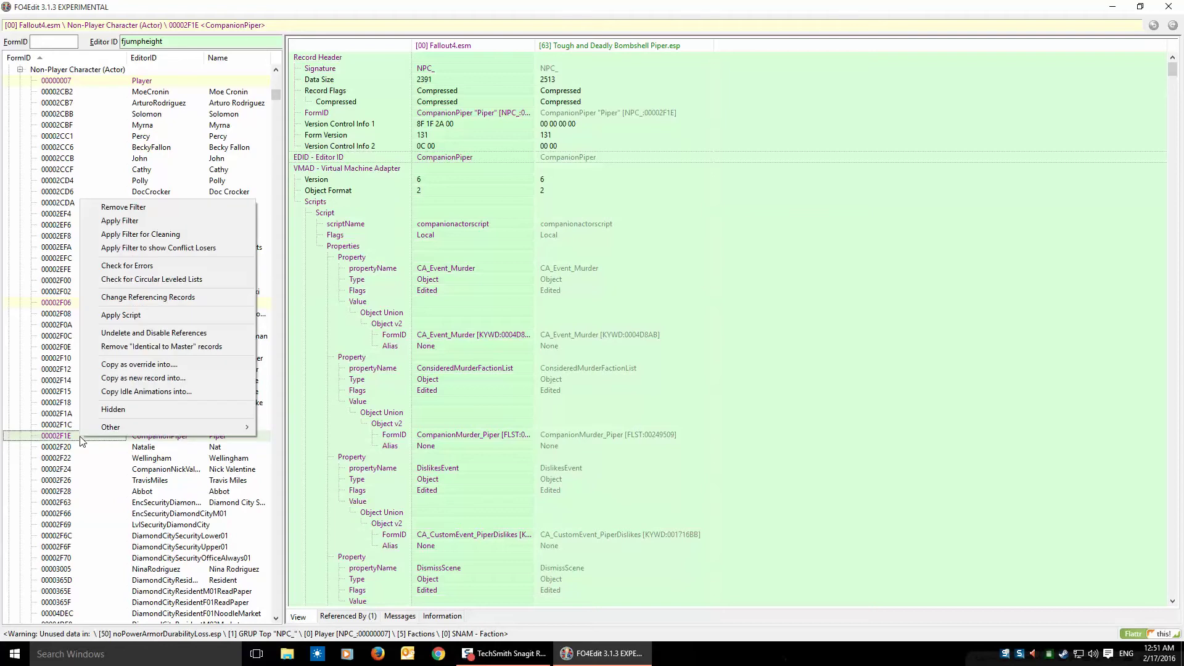
left_click(137, 366)
left_click_drag(686, 197, 681, 460)
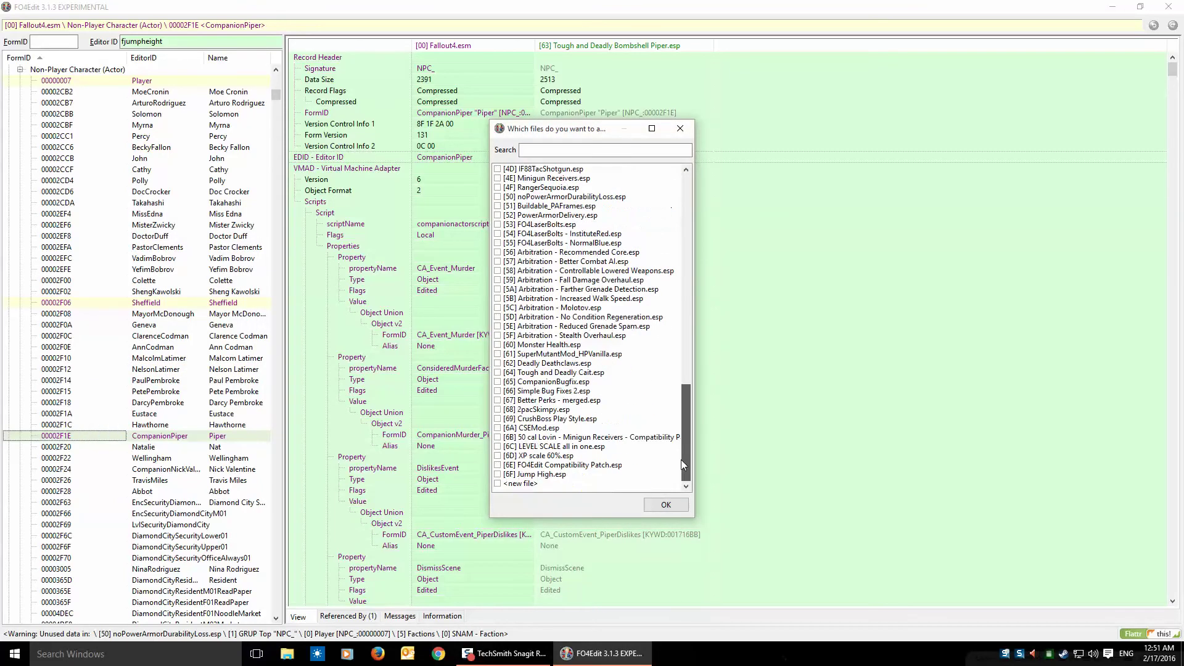
left_click(498, 483)
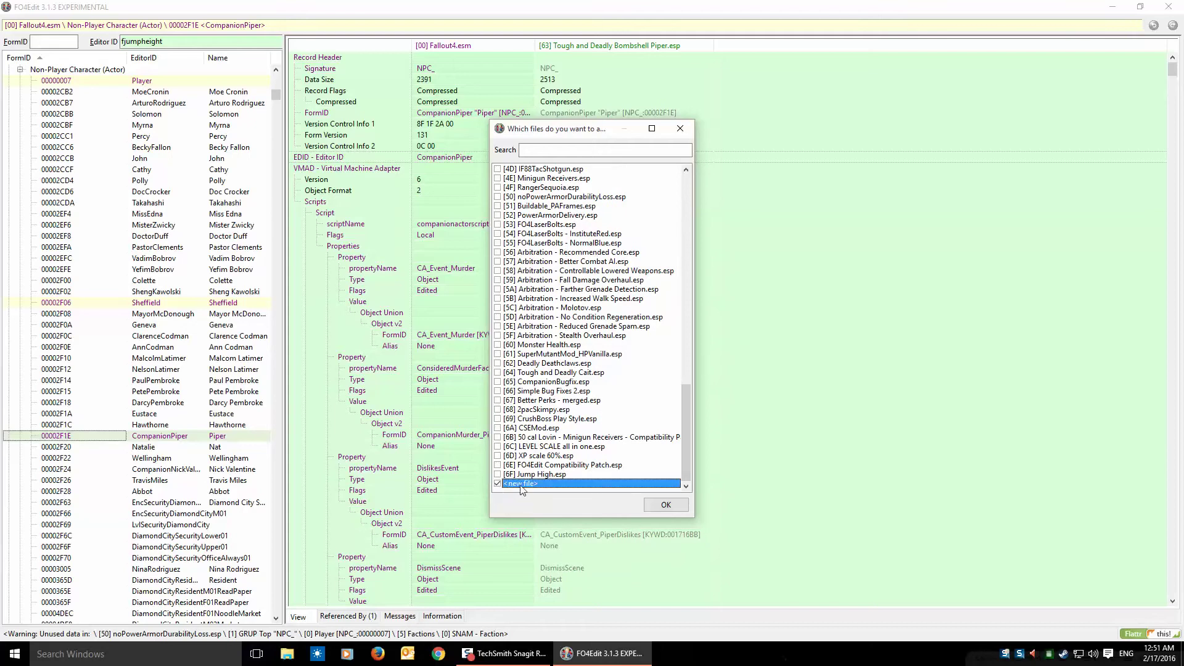
left_click(665, 505)
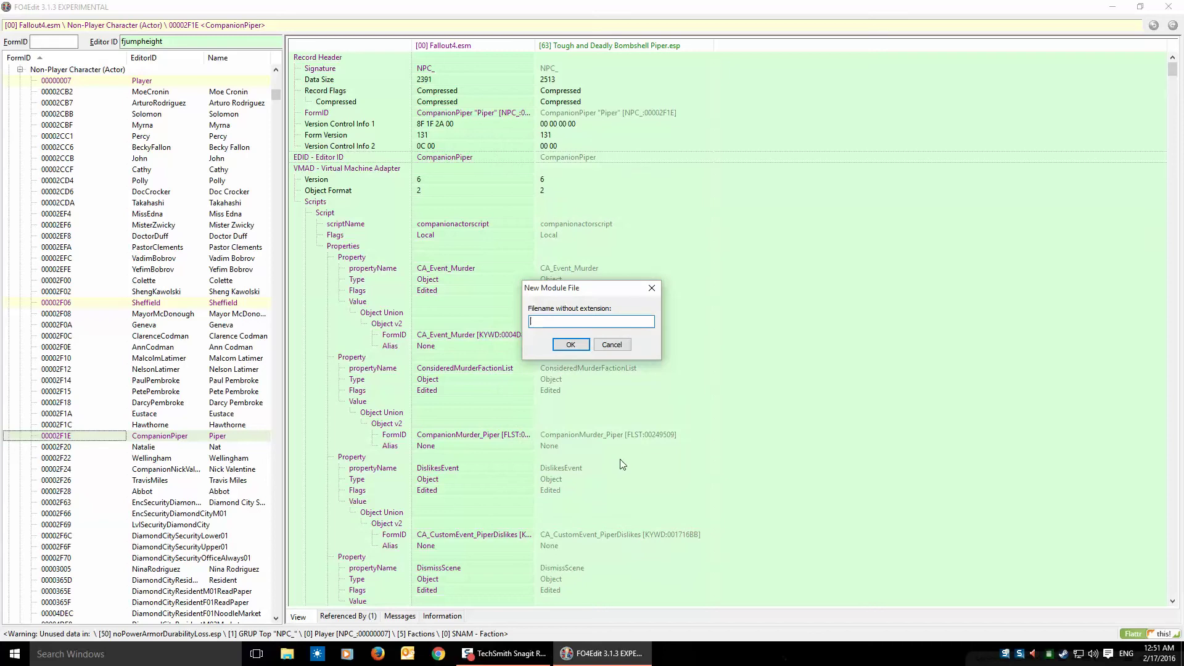
type("Better Piper")
left_click(569, 344)
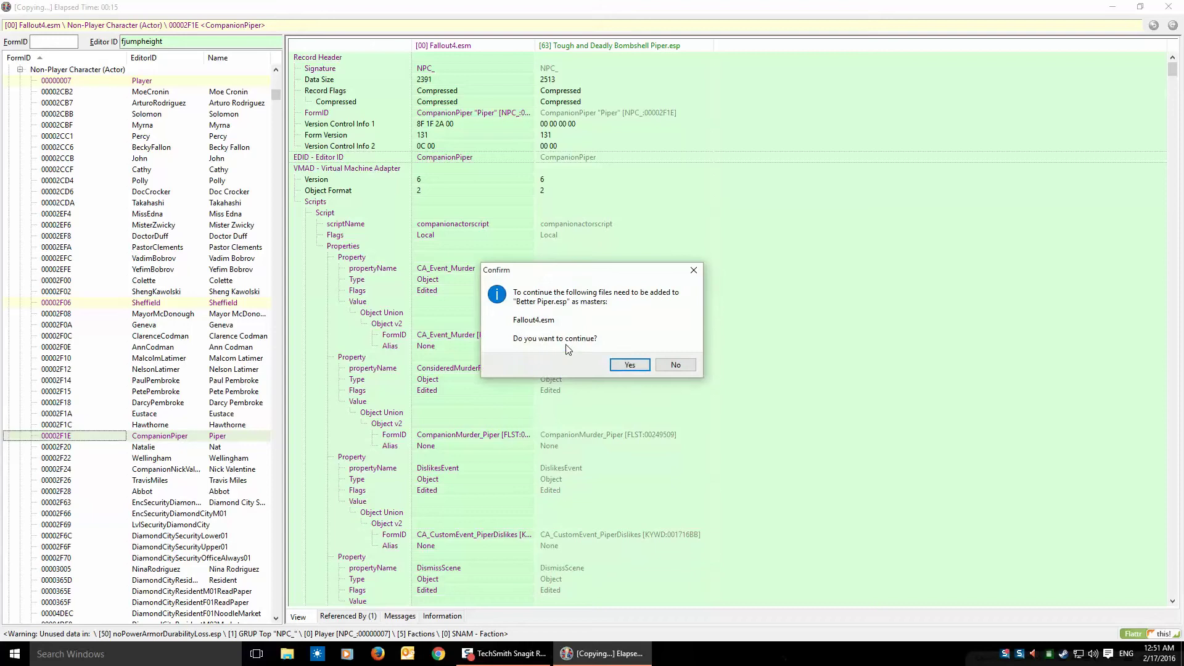
left_click(630, 365)
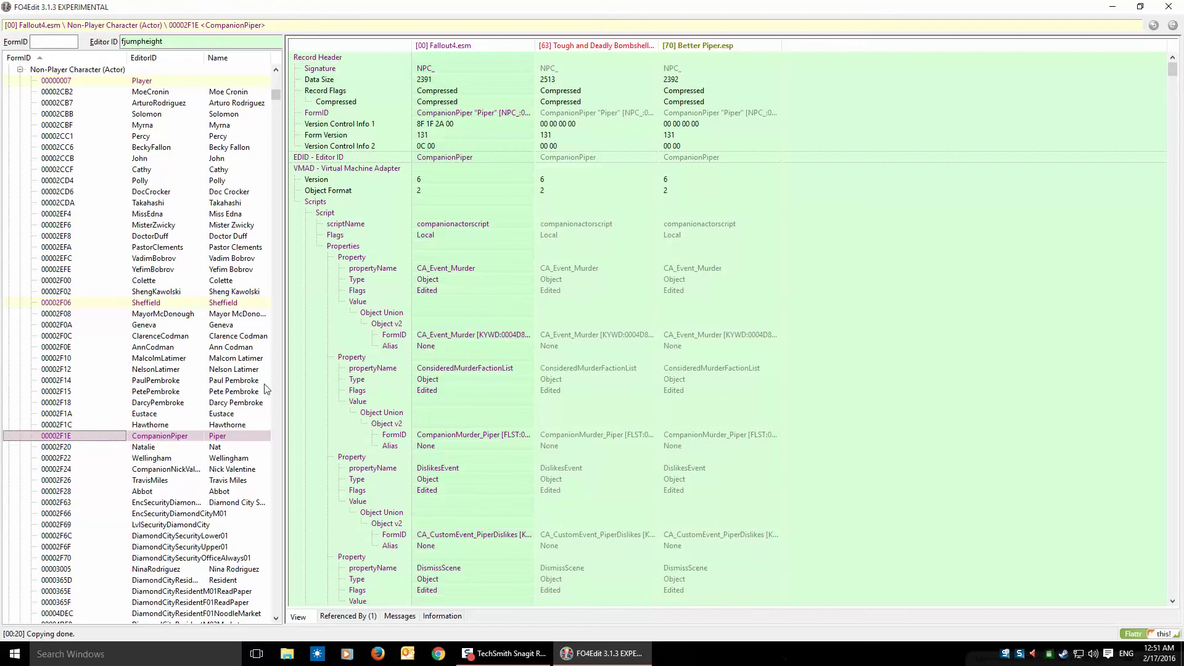
Collapse Fallout4.esm's Non-Player Character (Actor) group, expand Better Piper.esp, view its file header and open its CompanionPiper record.
scroll(277, 101, "up", 1)
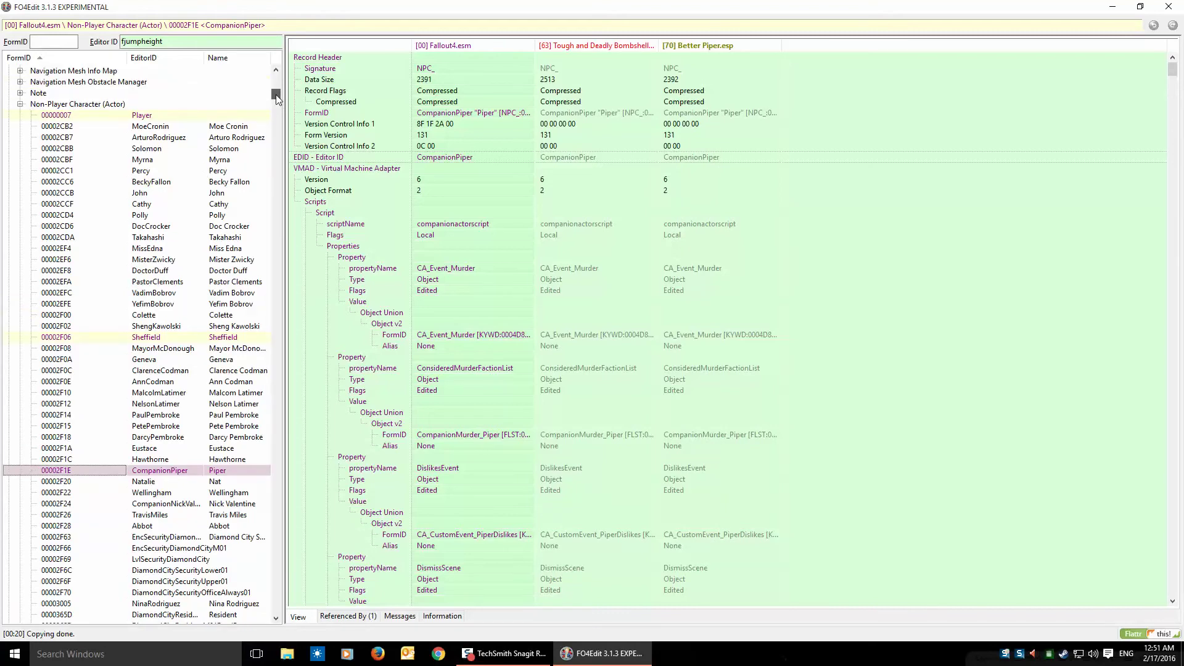
left_click(20, 105)
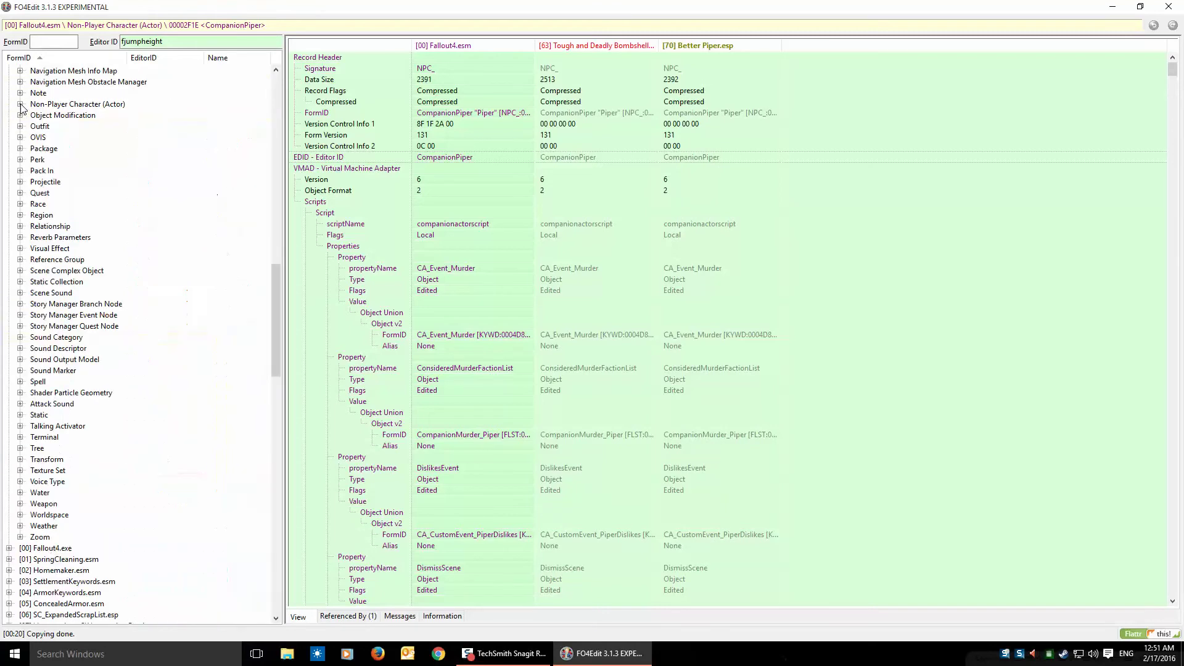
left_click_drag(274, 275, 254, 537)
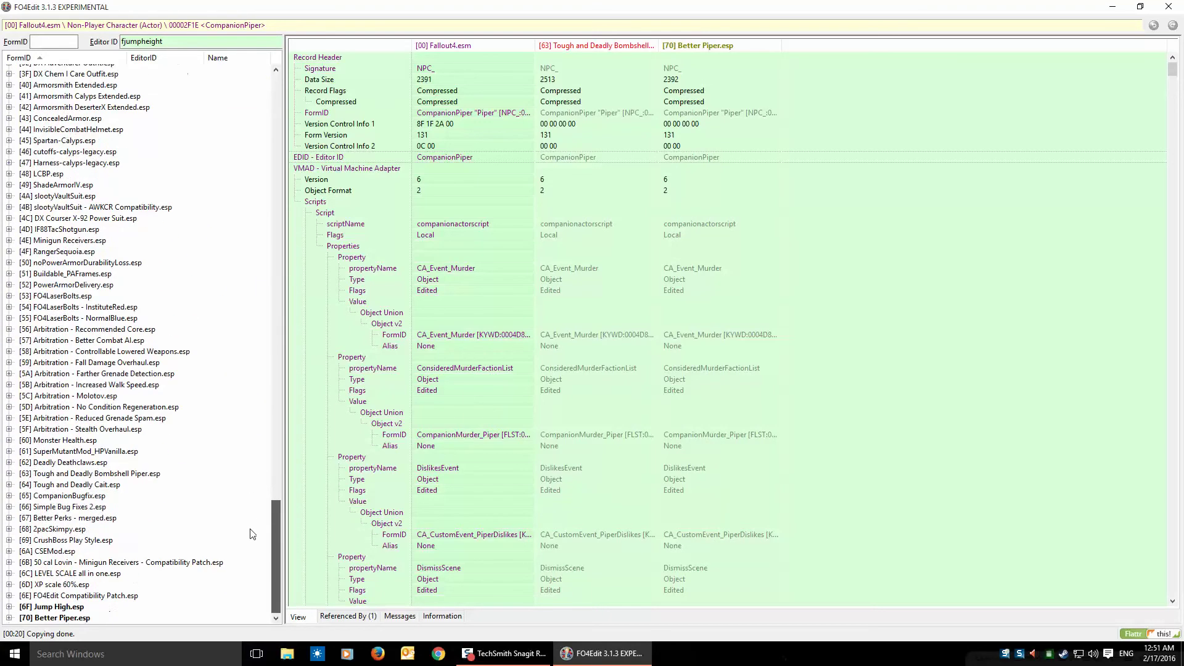
left_click(9, 618)
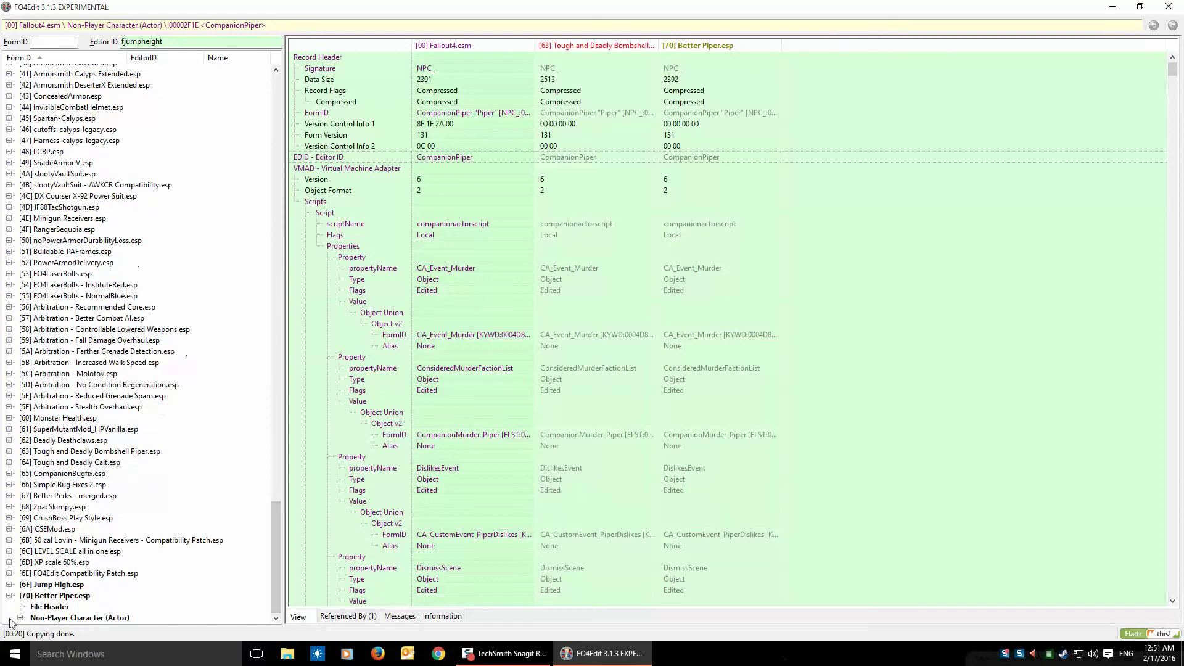
left_click(53, 608)
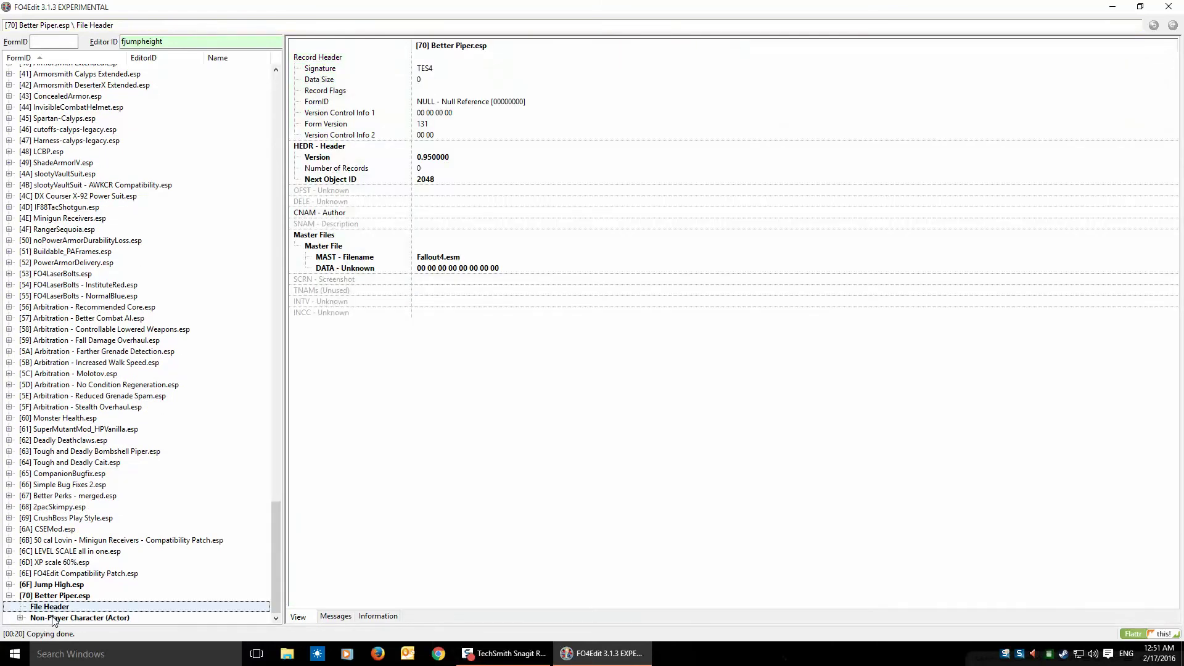
left_click(53, 618)
left_click(21, 618)
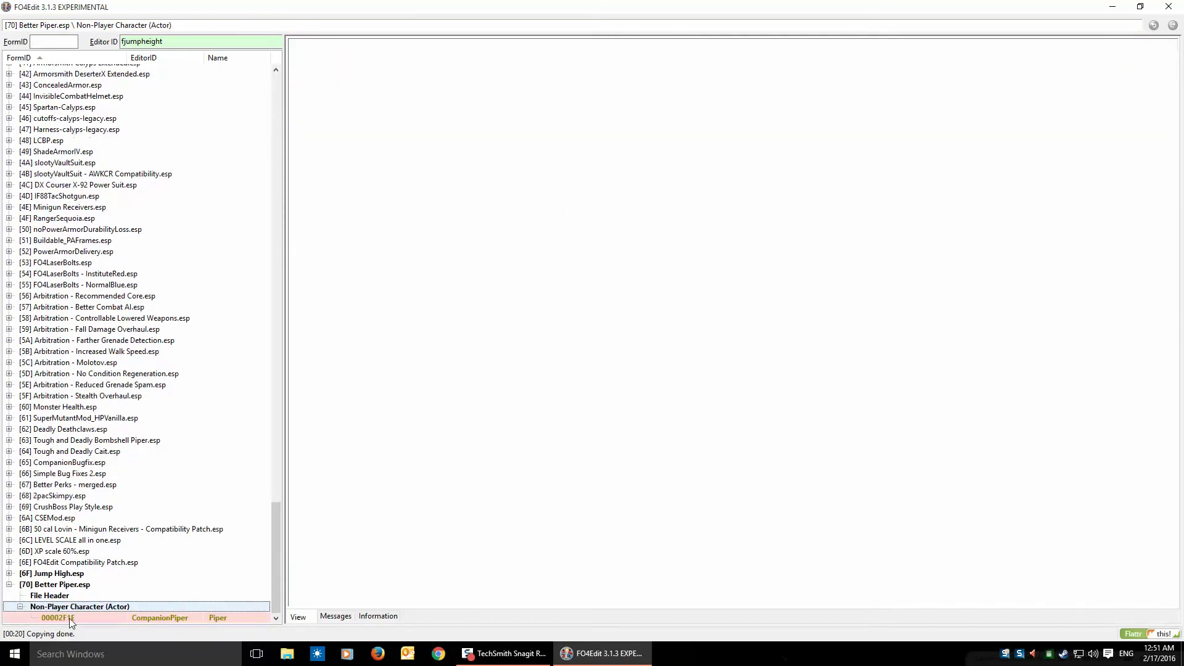
left_click(71, 618)
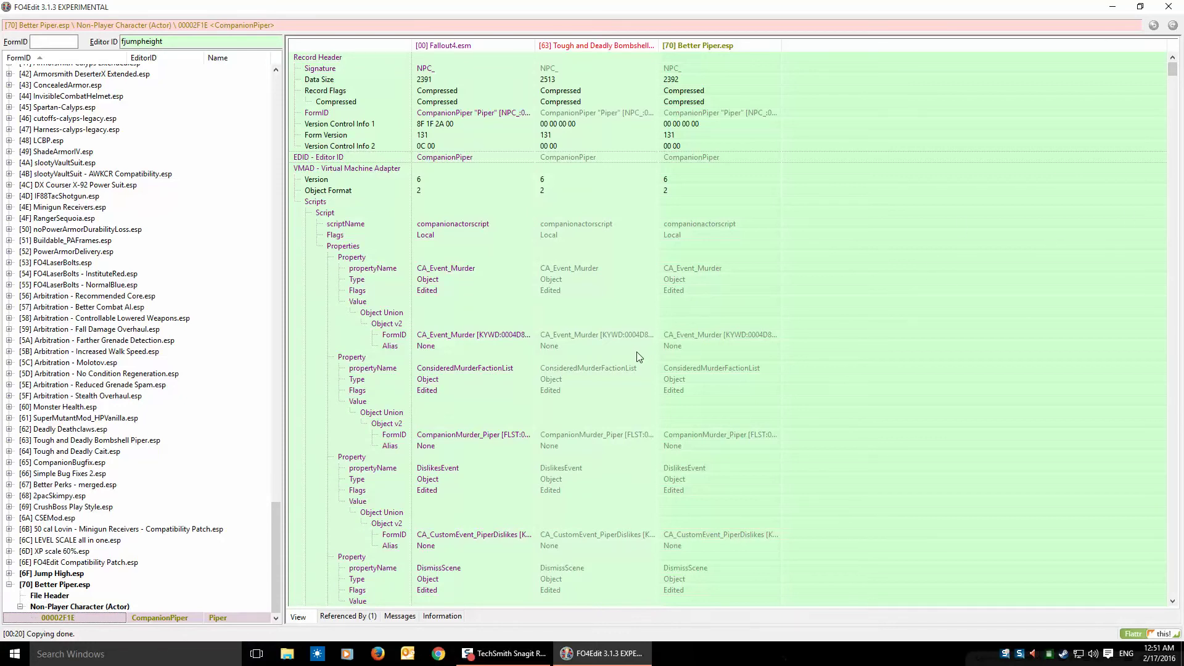
Set Calc min level to 12 under ACBS - Configuration for CompanionPiper in Better Piper.esp.
mouse_move(1174, 73)
left_mouse_down()
mouse_move(1175, 90)
mouse_move(1171, 68)
left_mouse_up()
left_click_drag(1174, 69, 1163, 325)
left_click_drag(1160, 334, 1145, 423)
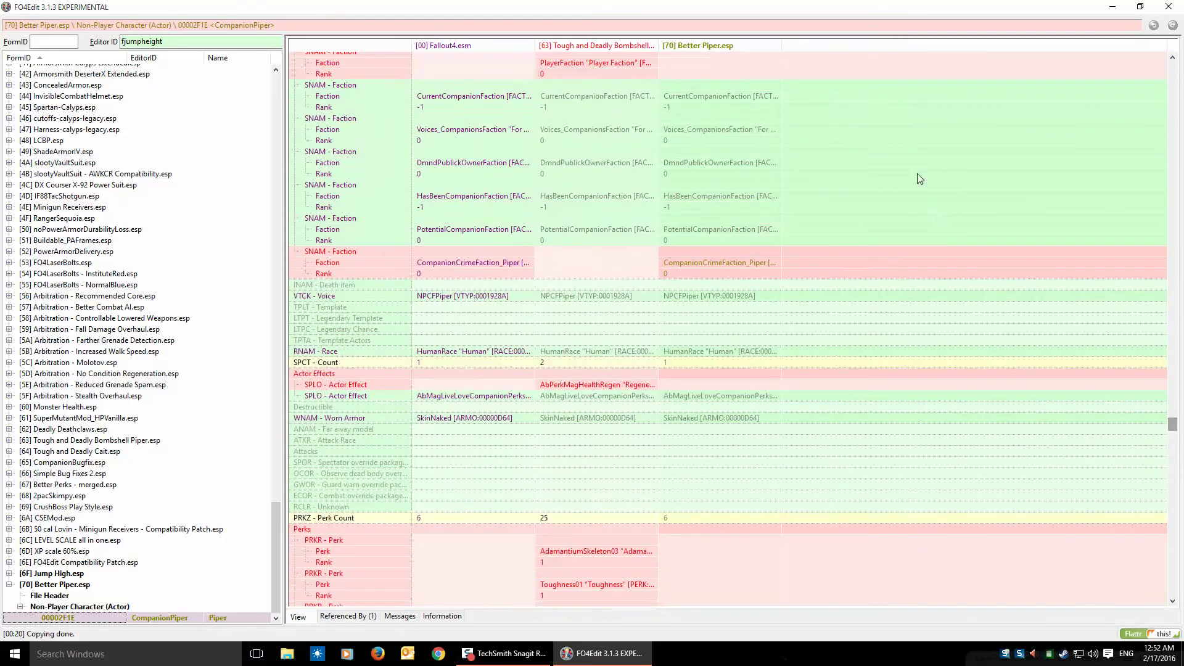
scroll(916, 176, "up", 10)
scroll(904, 201, "up", 3)
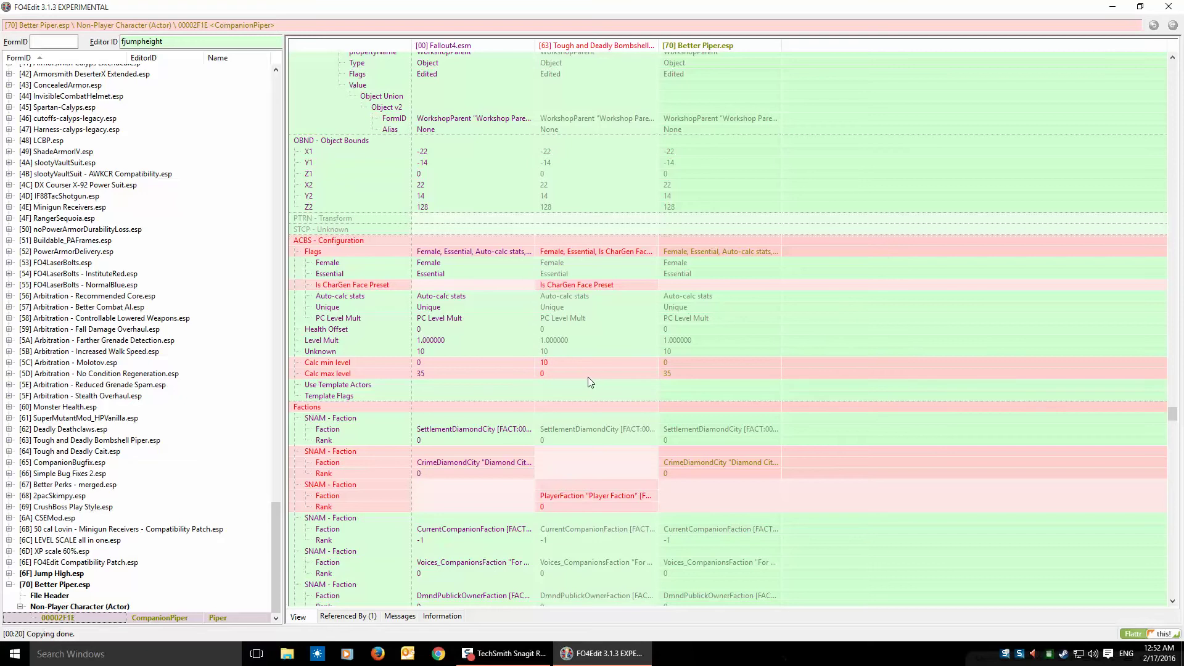
left_click(681, 363)
right_click(681, 362)
left_click(710, 371)
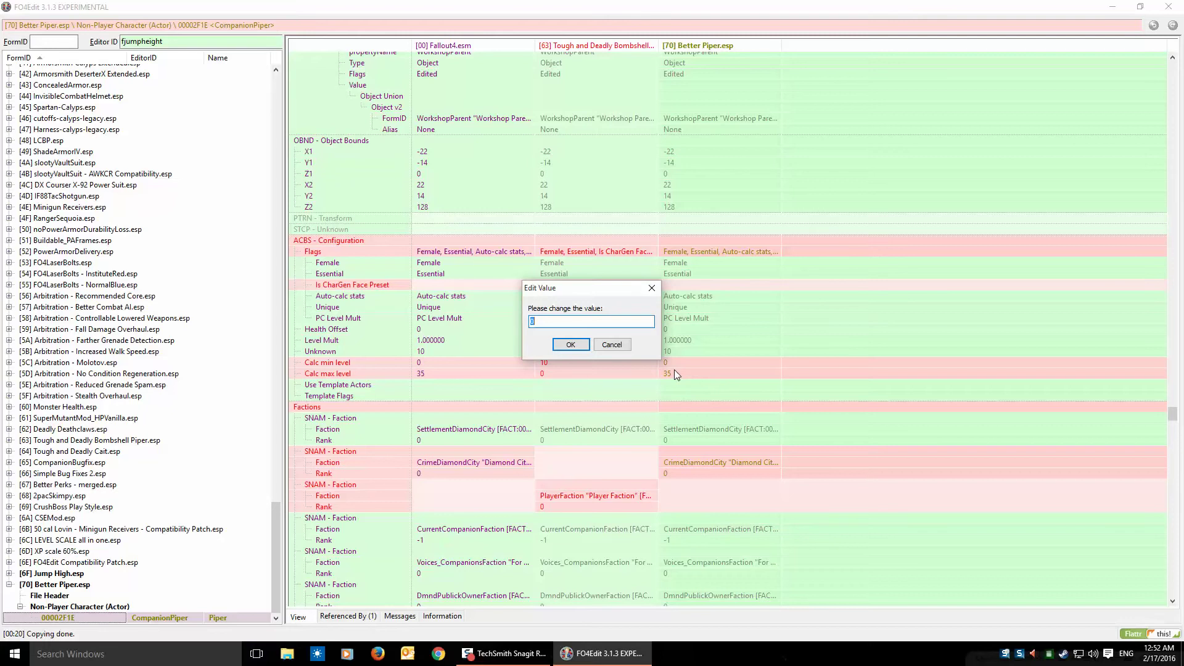
type("12")
left_click(571, 344)
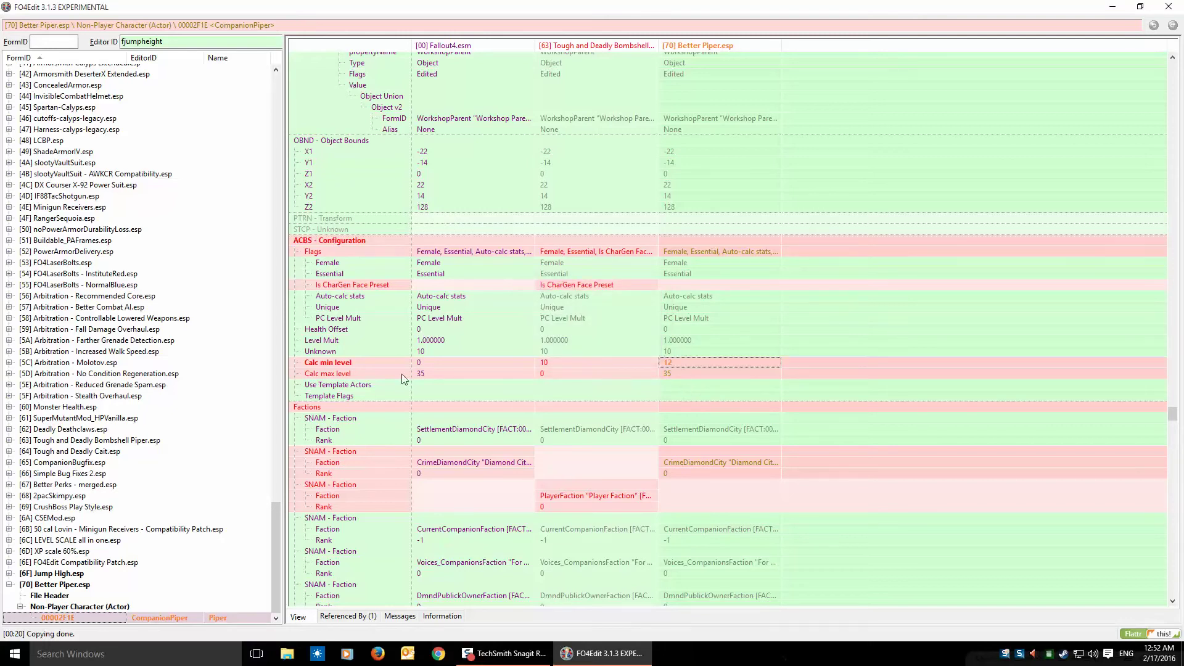
Set Calc max level to 0 for CompanionPiper in Better Piper.esp.
left_click(676, 374)
right_click(676, 373)
left_click(701, 379)
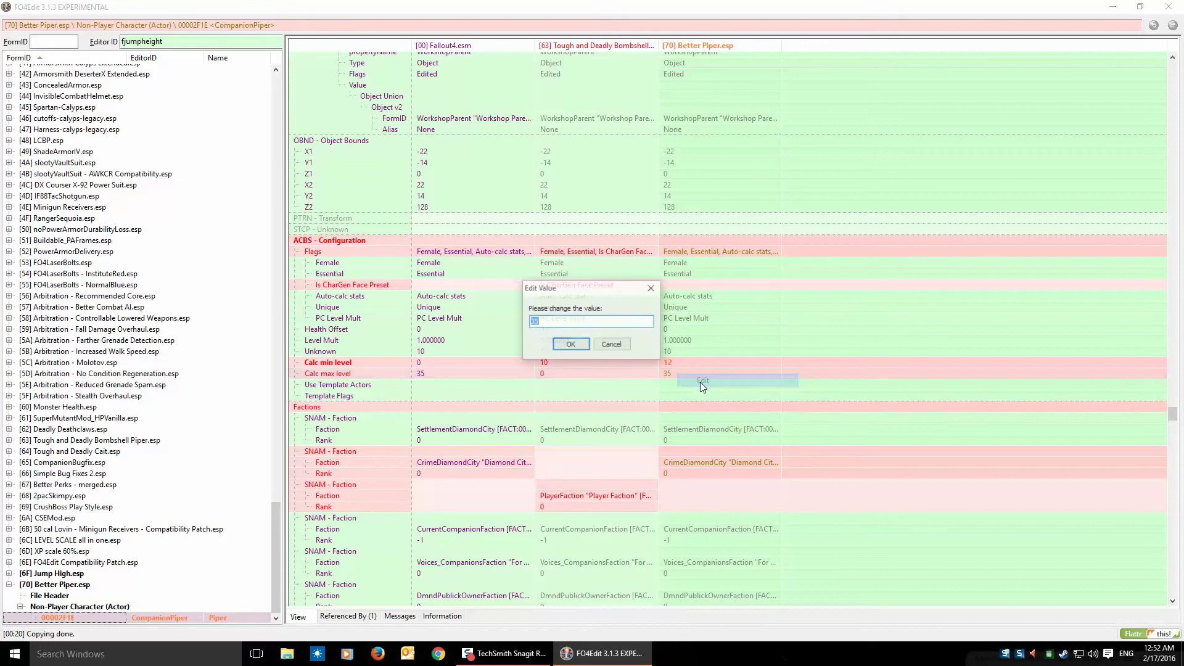
type("0")
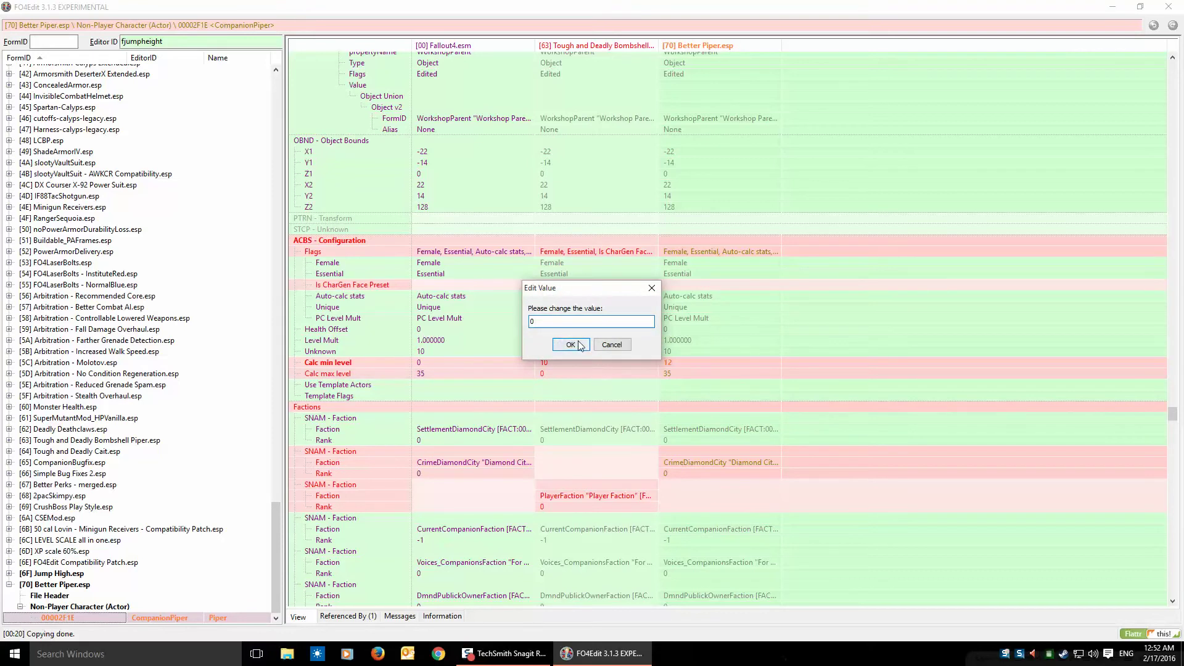
left_click(570, 344)
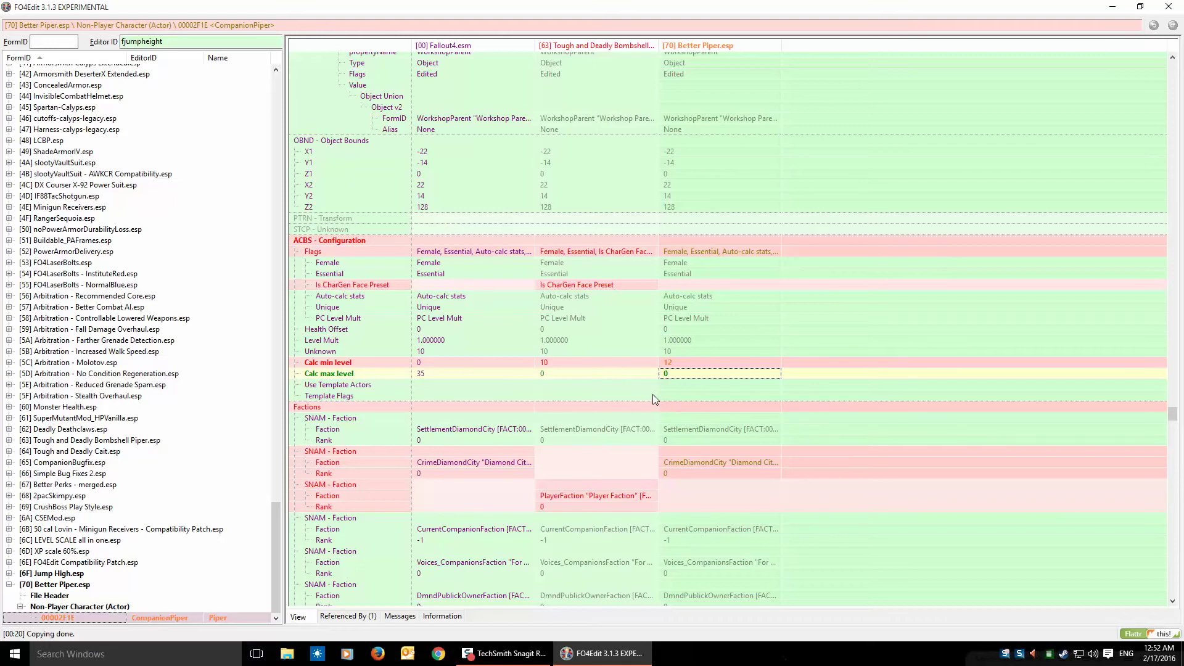
Set Health Offset to 100 for CompanionPiper in Better Piper.esp.
left_click(676, 329)
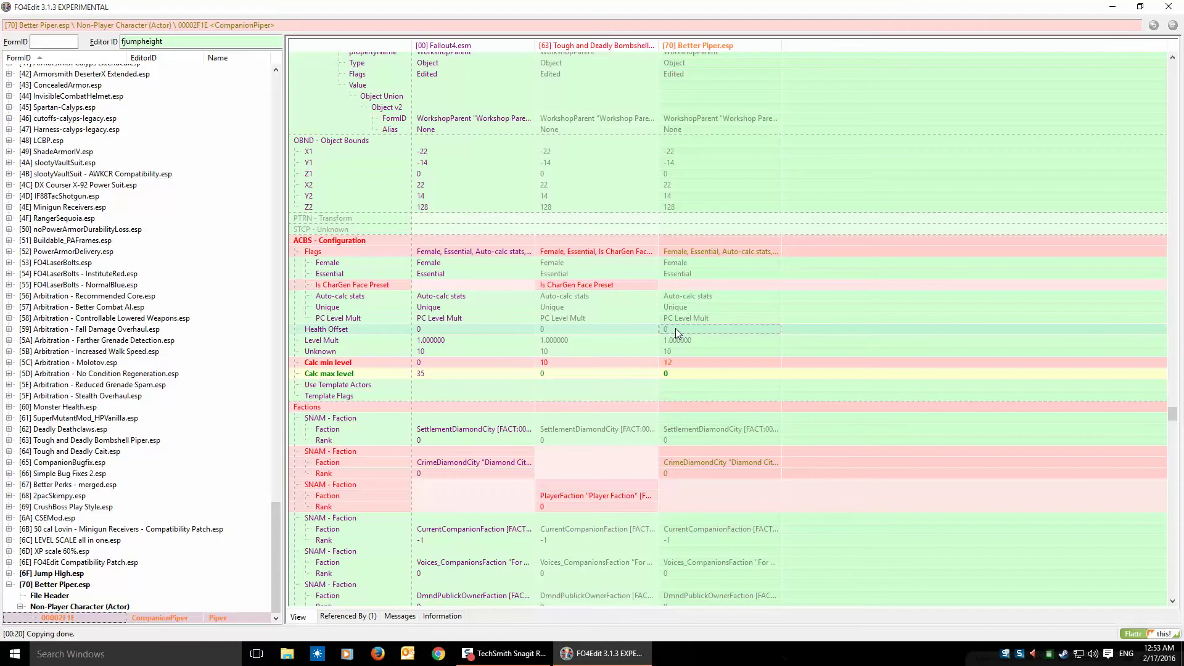
right_click(676, 328)
left_click(694, 337)
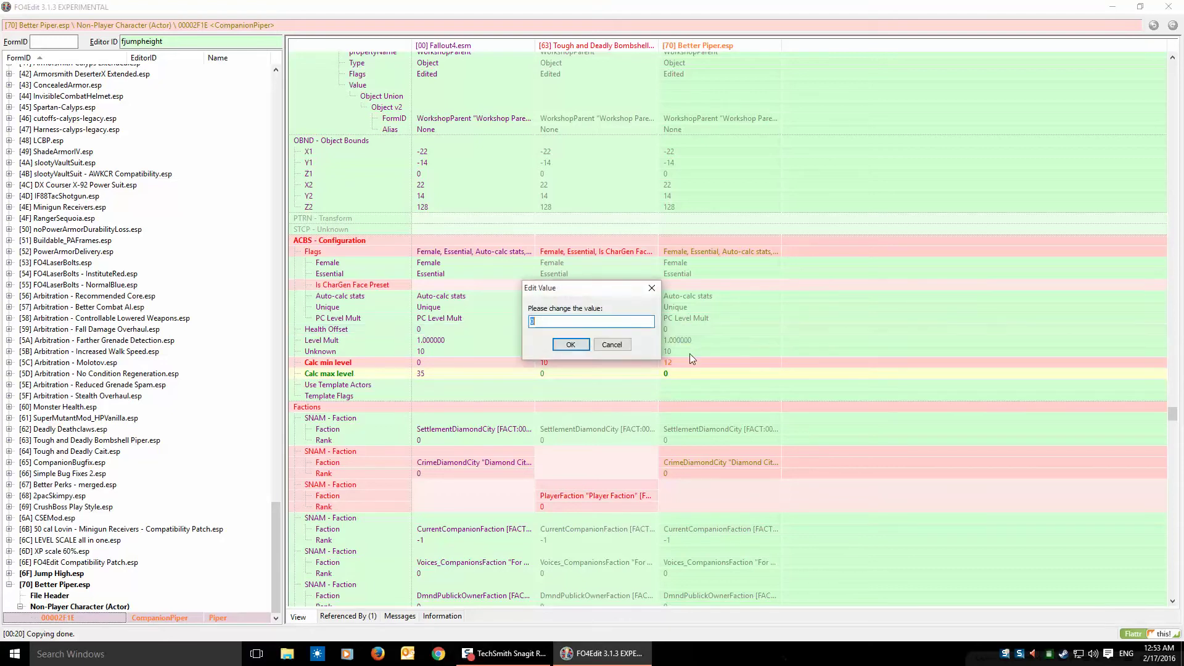
type("100")
left_click(571, 346)
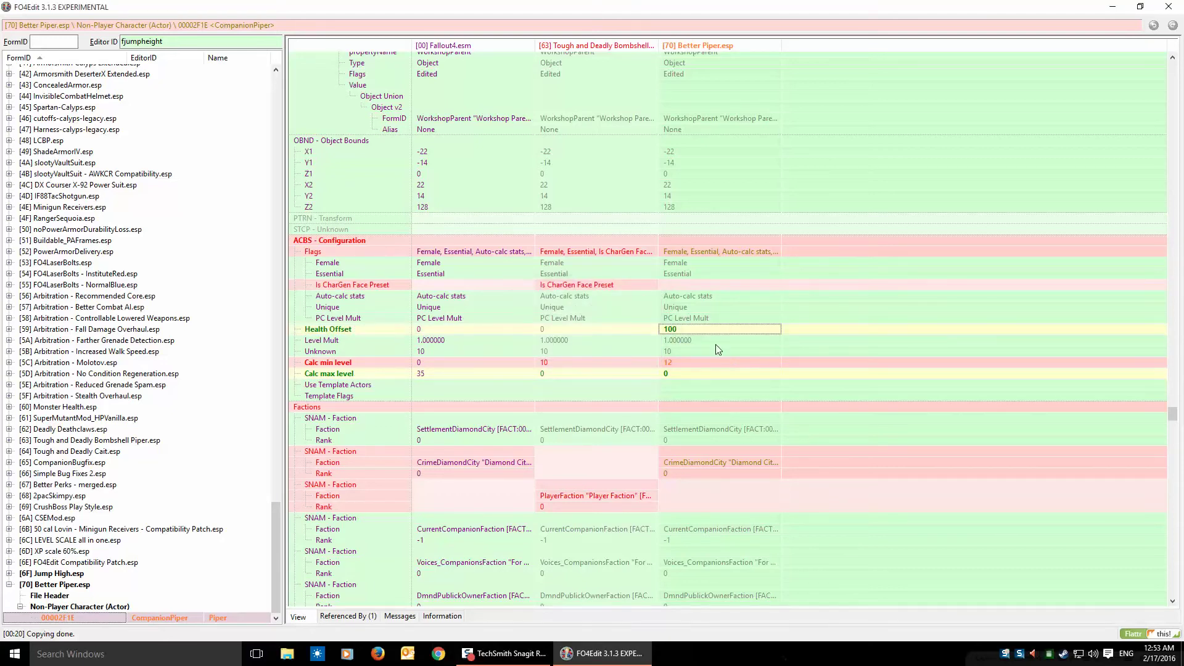
Add a new empty perk entry to the Perks list of CompanionPiper in Better Piper.esp.
scroll(604, 411, "down", 2)
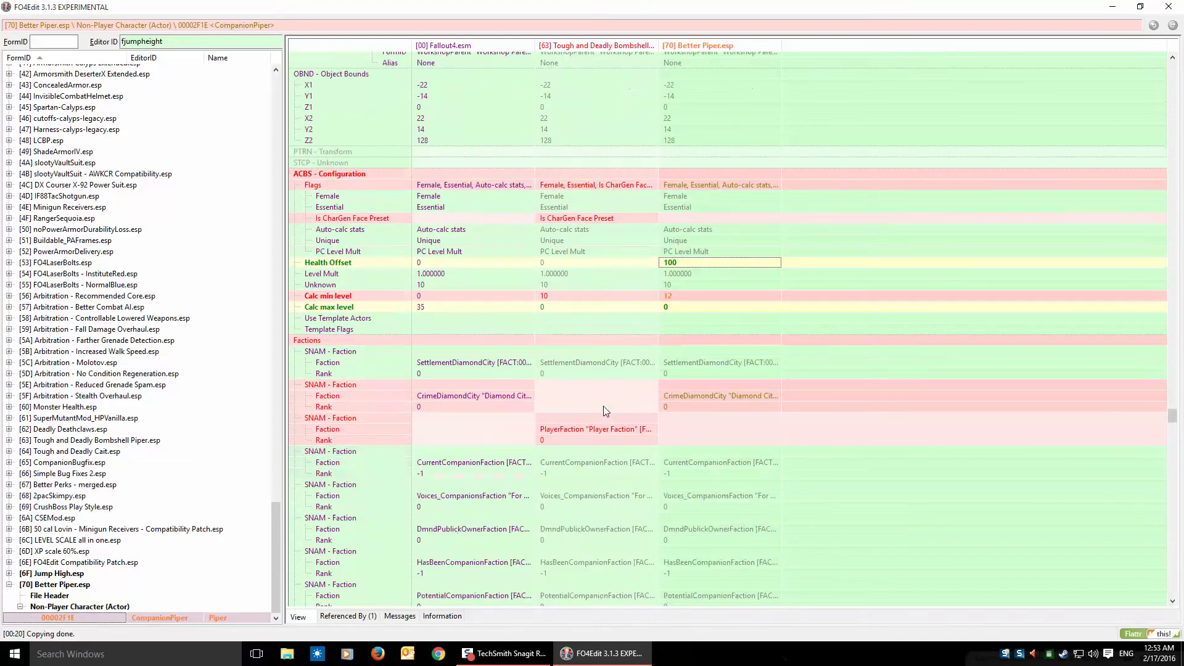
scroll(605, 405, "down", 5)
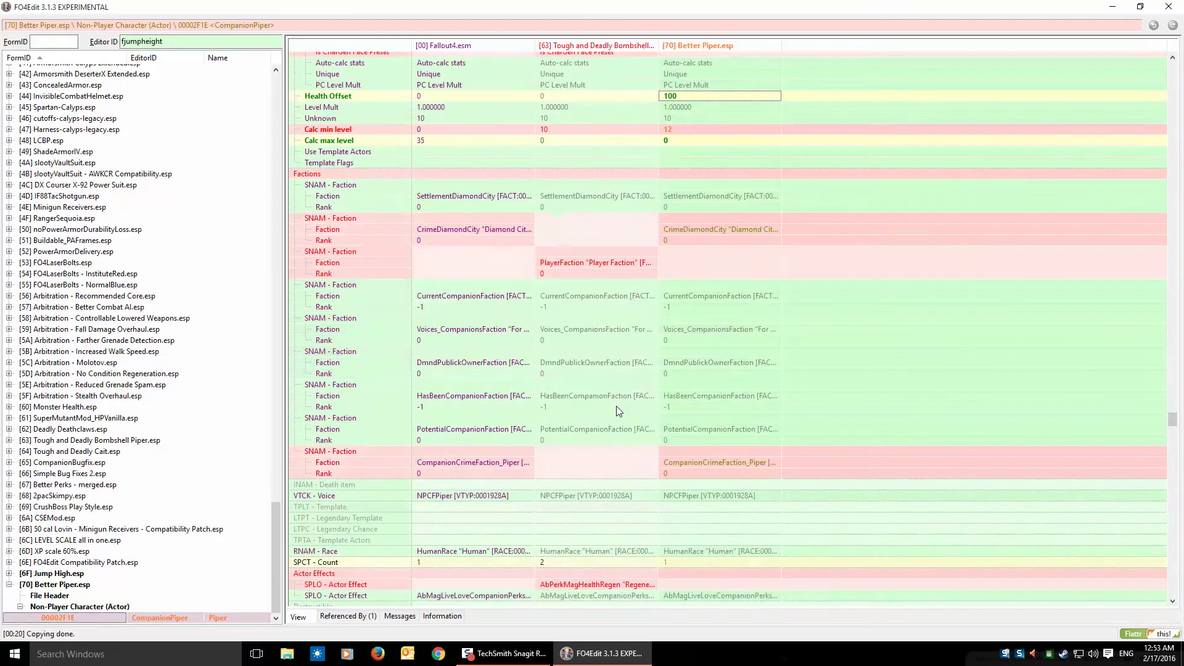
scroll(616, 406, "down", 2)
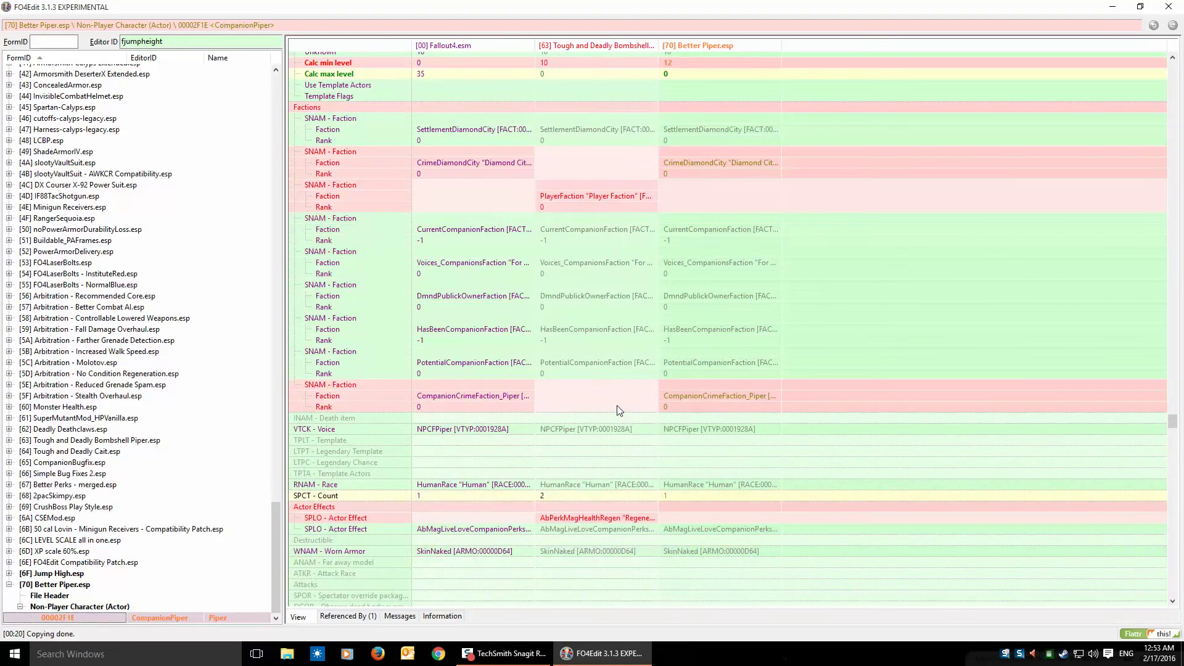
scroll(644, 407, "down", 3)
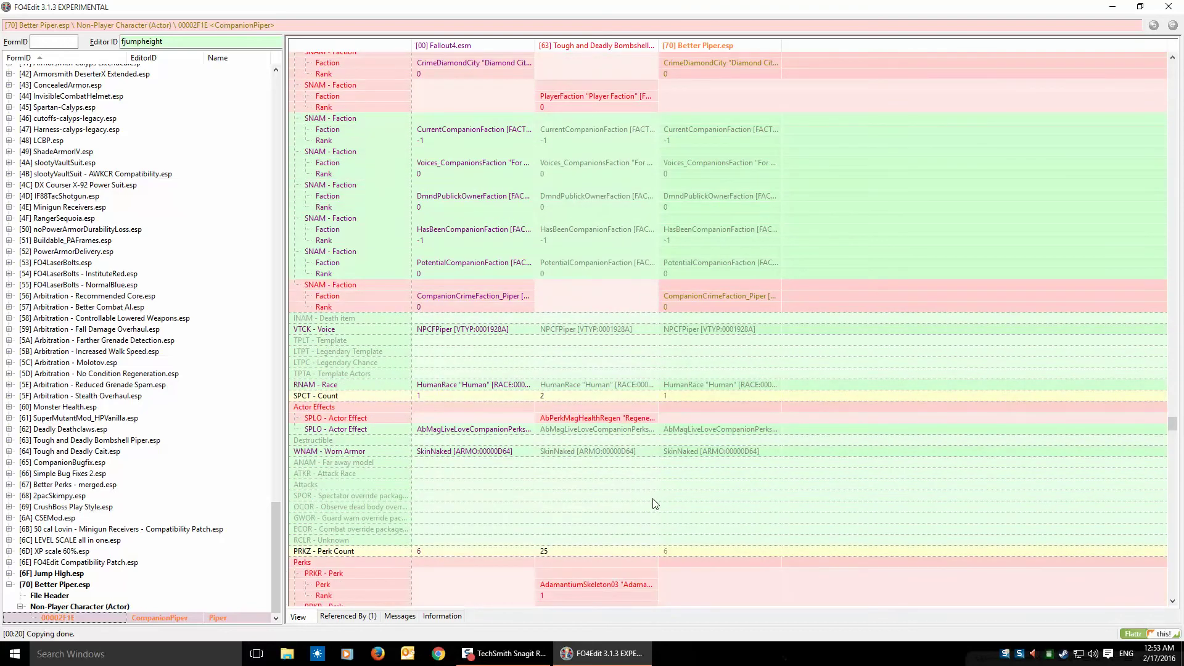
scroll(655, 500, "down", 1)
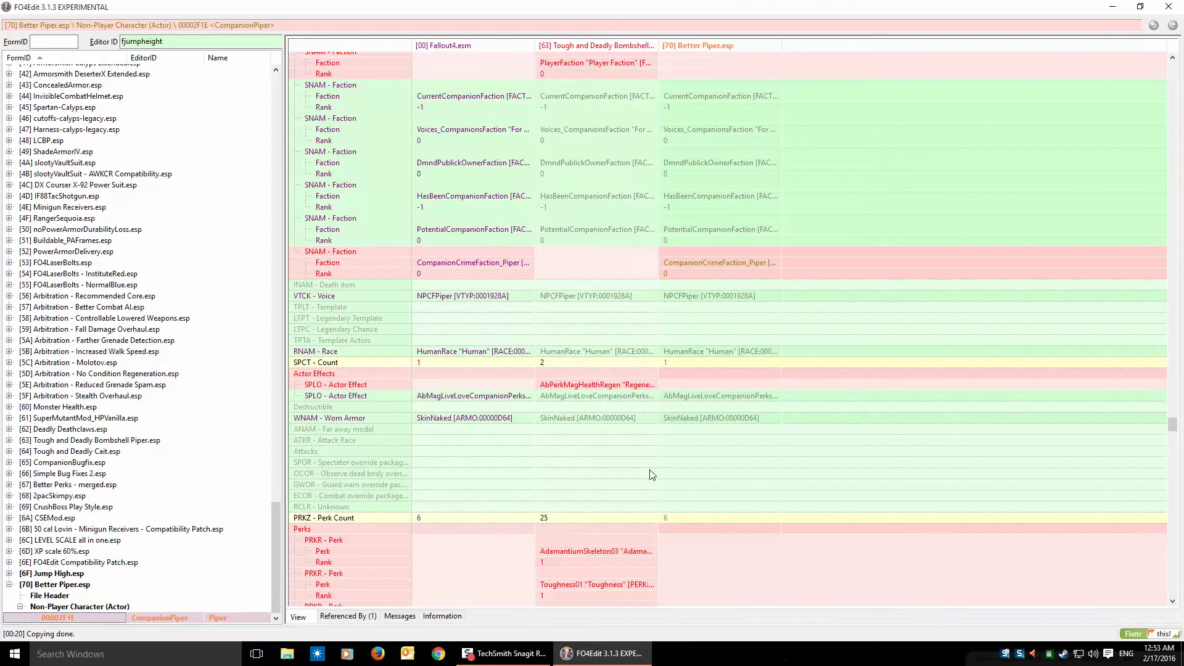
scroll(652, 474, "down", 4)
scroll(649, 471, "down", 4)
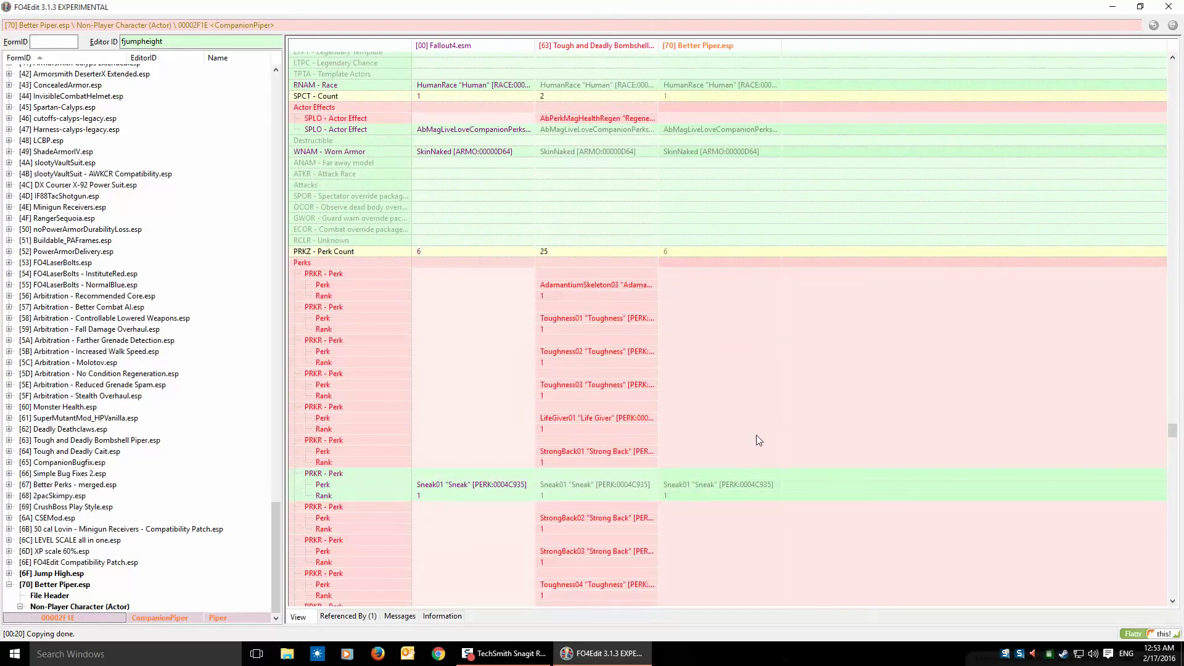
scroll(767, 416, "up", 3)
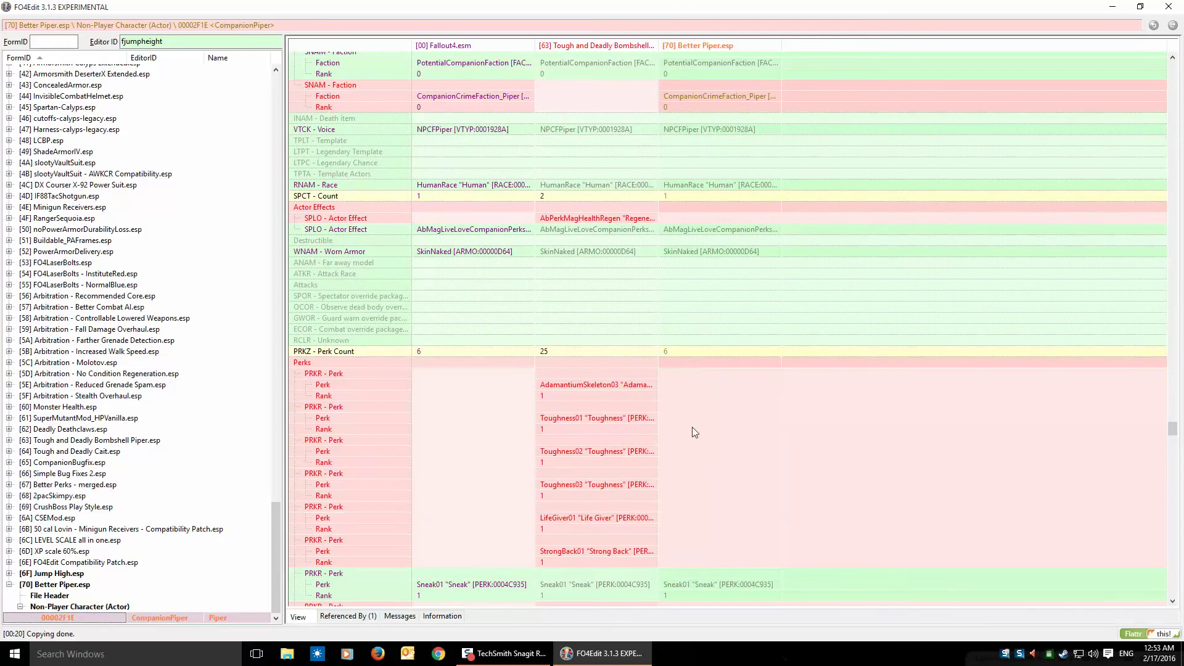
left_click(696, 364)
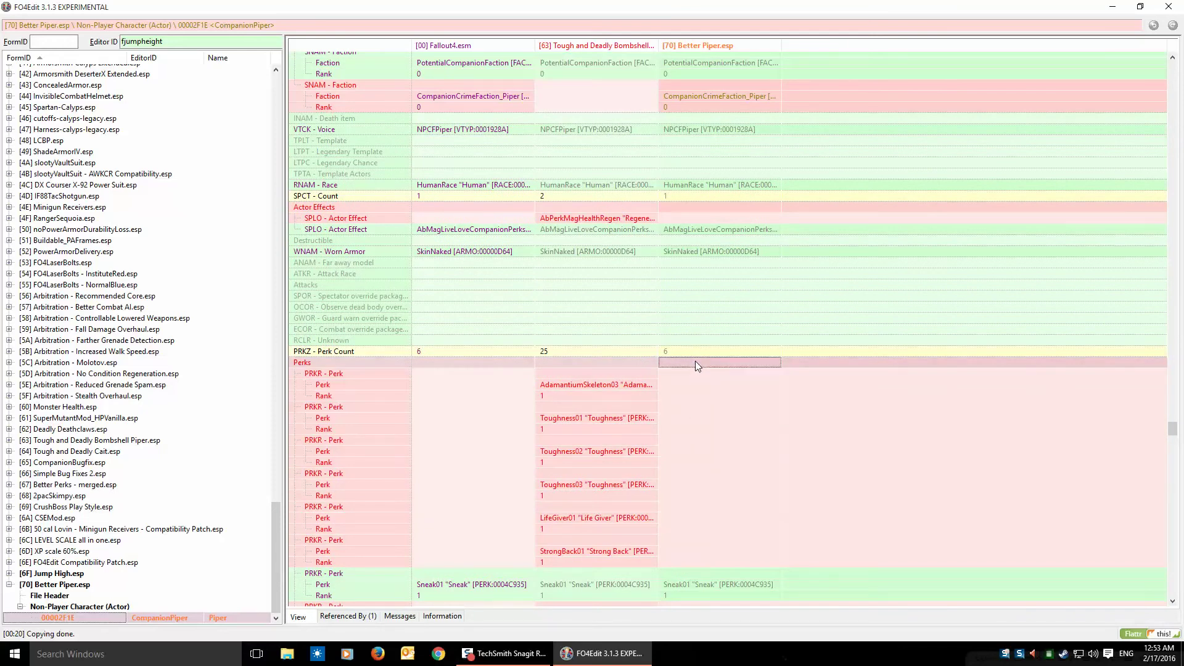
right_click(690, 361)
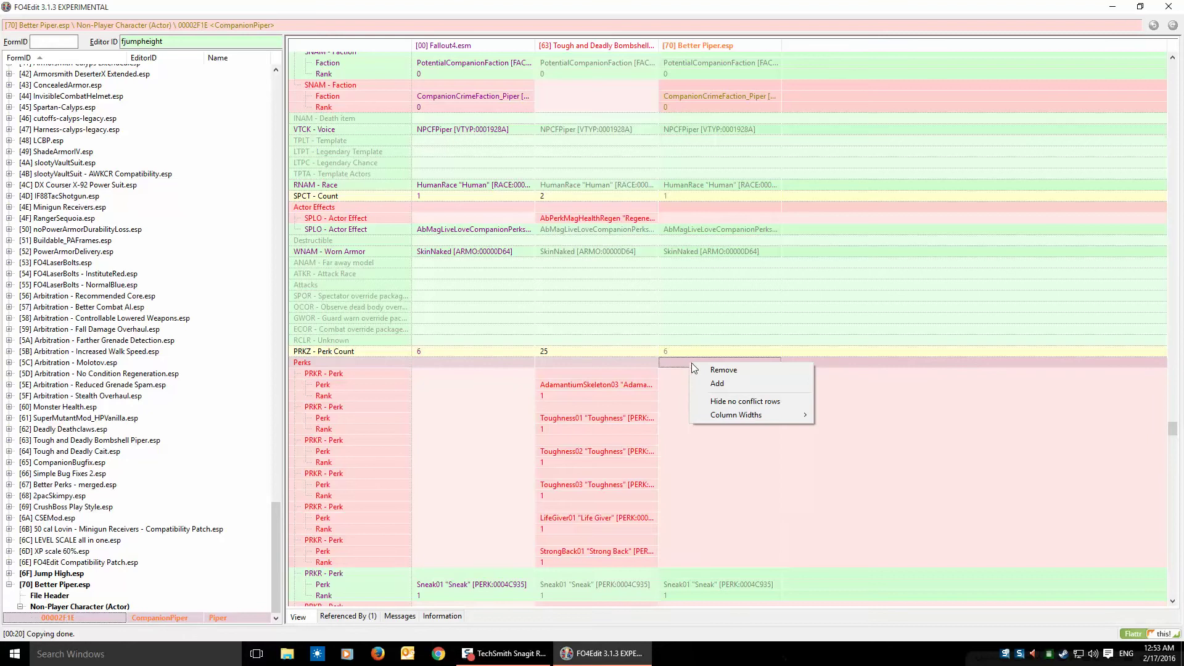
left_click(716, 384)
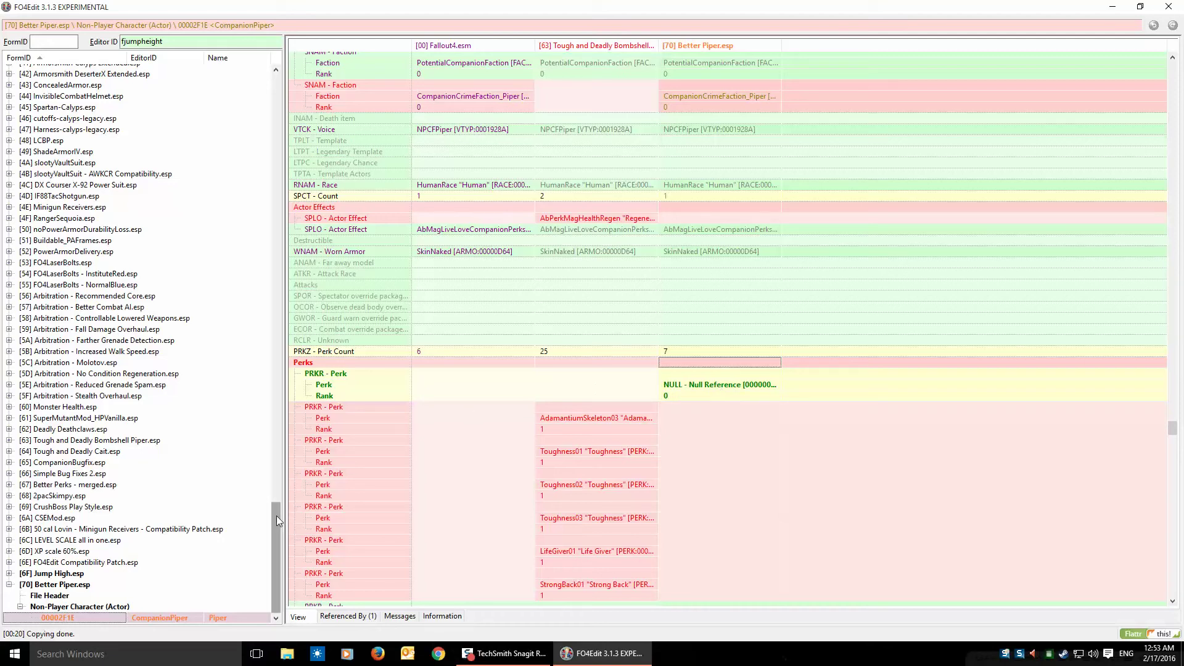
Open the Toughness01 record in Fallout4.esm's Perk group and widen its Fallout4.esm column to show the full values.
left_click_drag(275, 519, 280, 248)
left_click(21, 374)
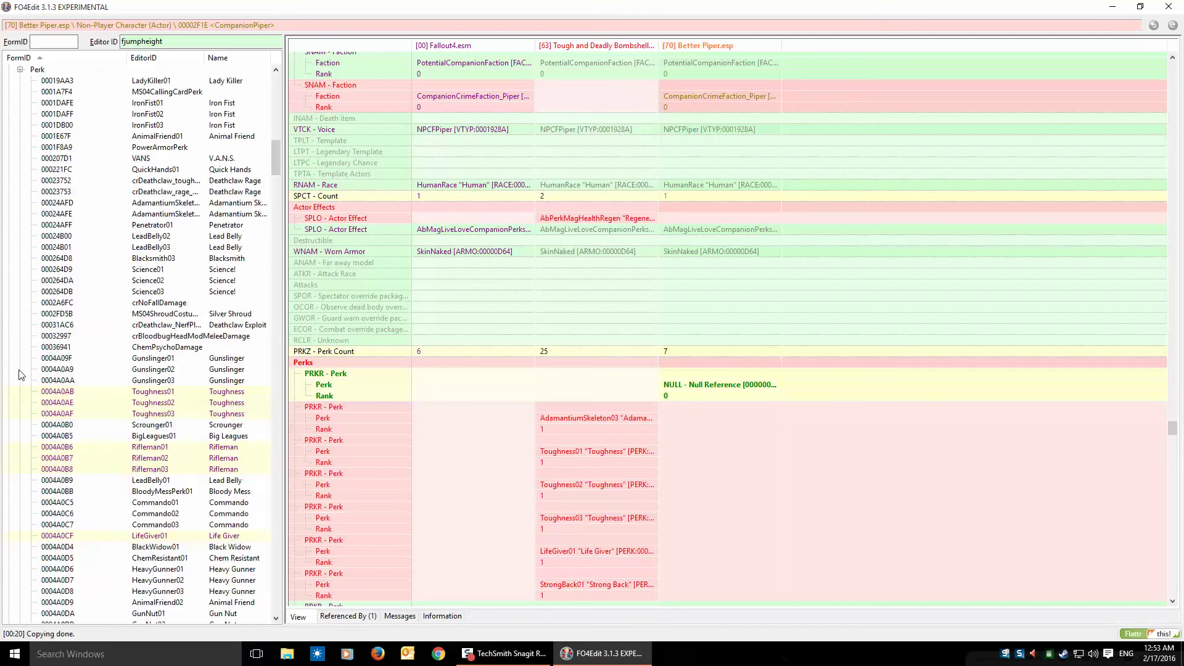
left_click(154, 392)
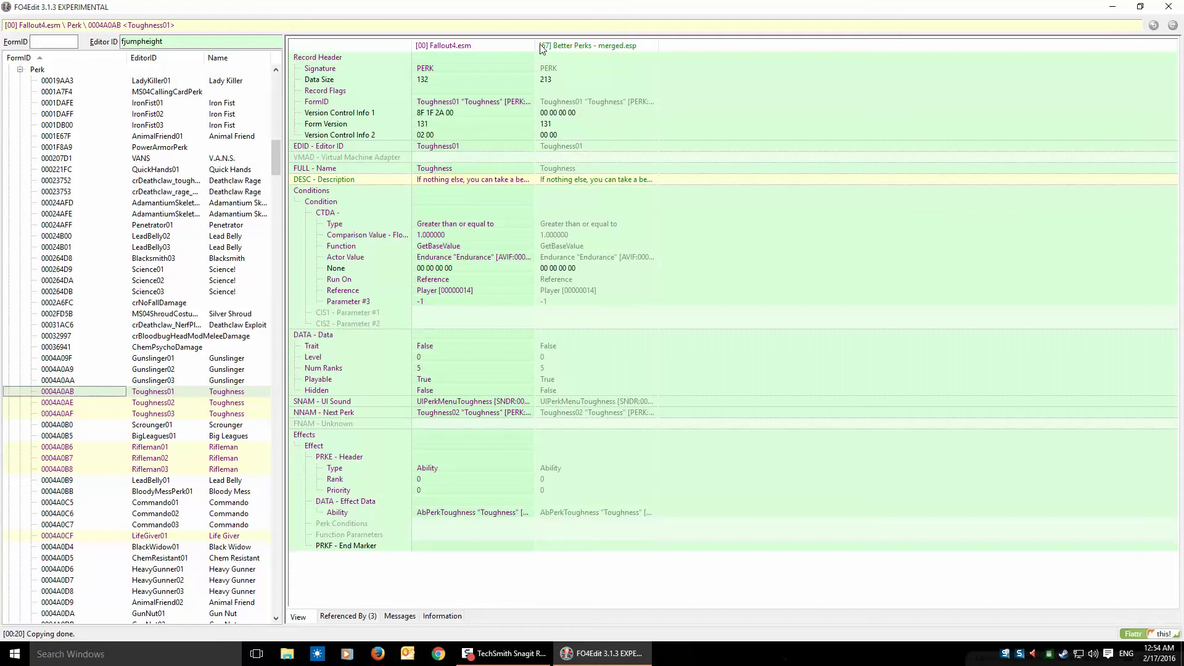
left_click_drag(534, 40, 695, 41)
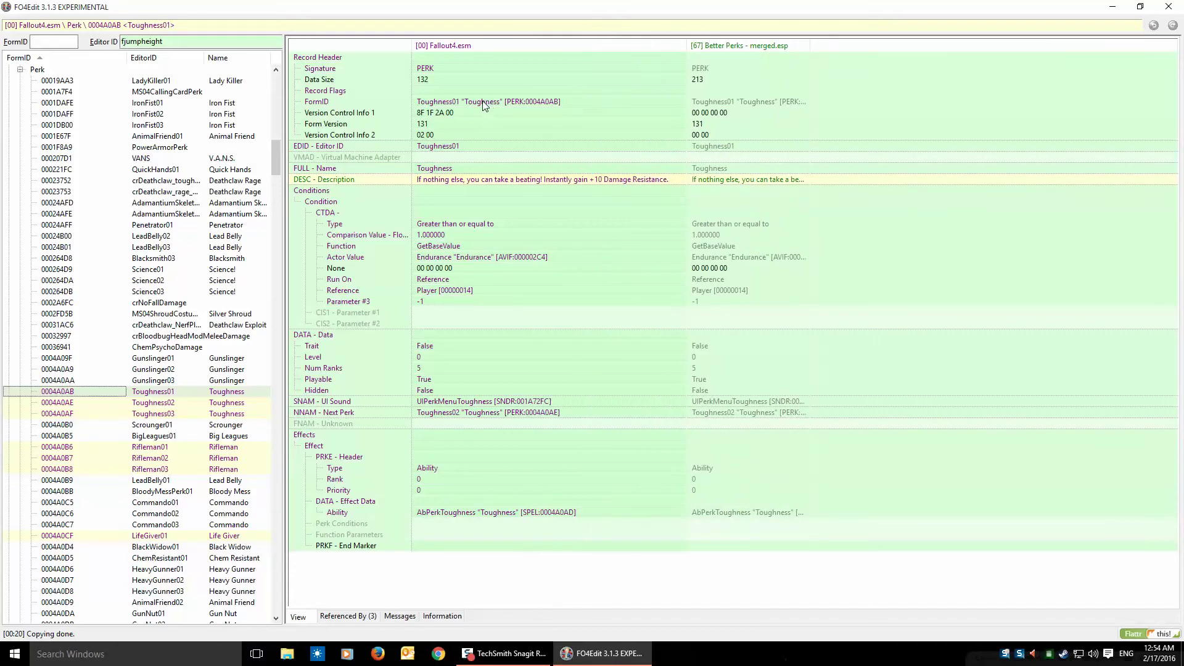
Copy the complete FormID value of the Toughness01 perk from its Fallout4.esm record header.
double_click(484, 102)
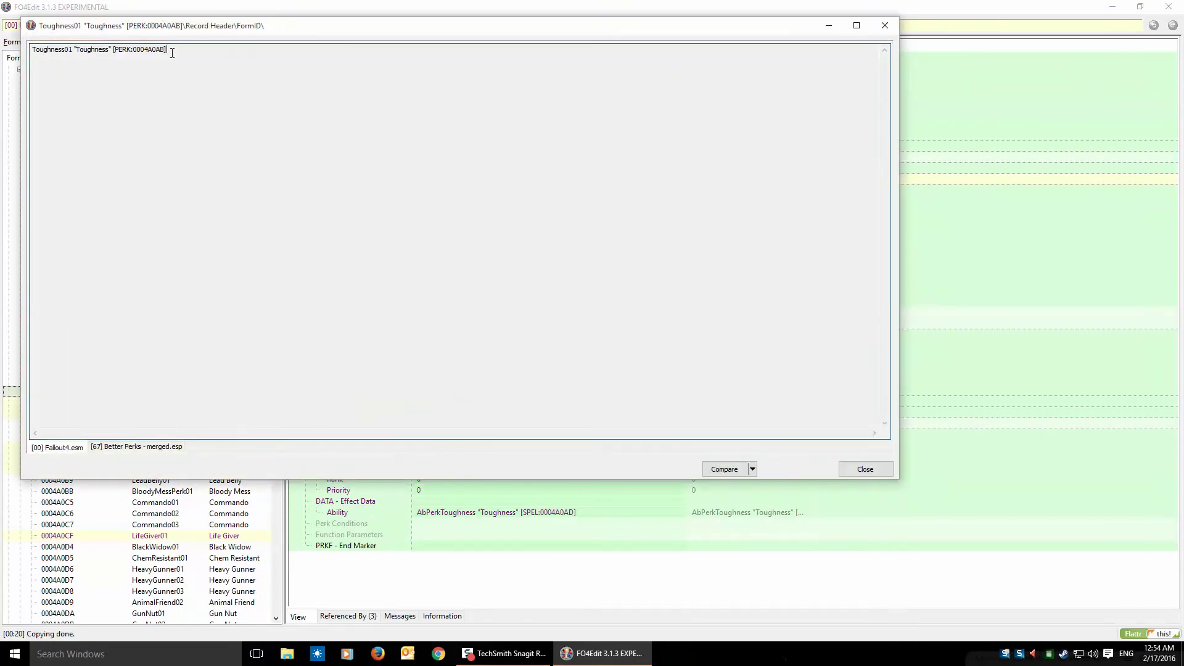
left_click_drag(169, 49, 28, 50)
right_click(72, 54)
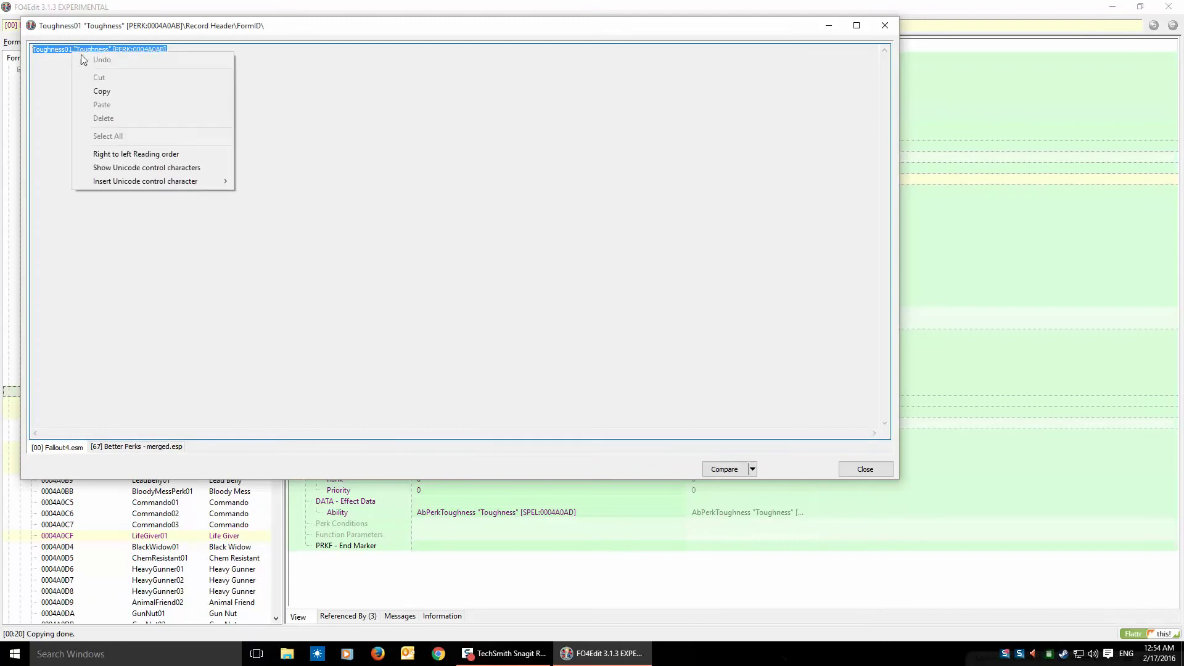
left_click(92, 91)
left_click(863, 470)
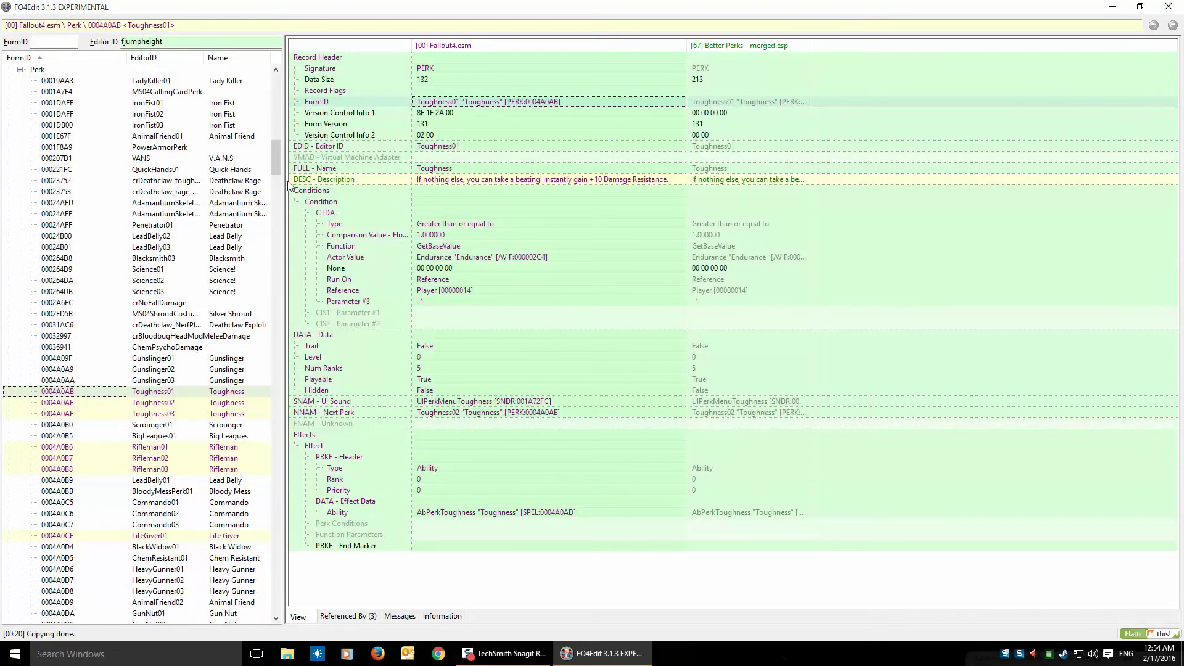
Collapse Fallout4.esm's Perk group and reopen the CompanionPiper record in Better Piper.esp.
left_click(270, 158)
scroll(276, 150, "up", 2)
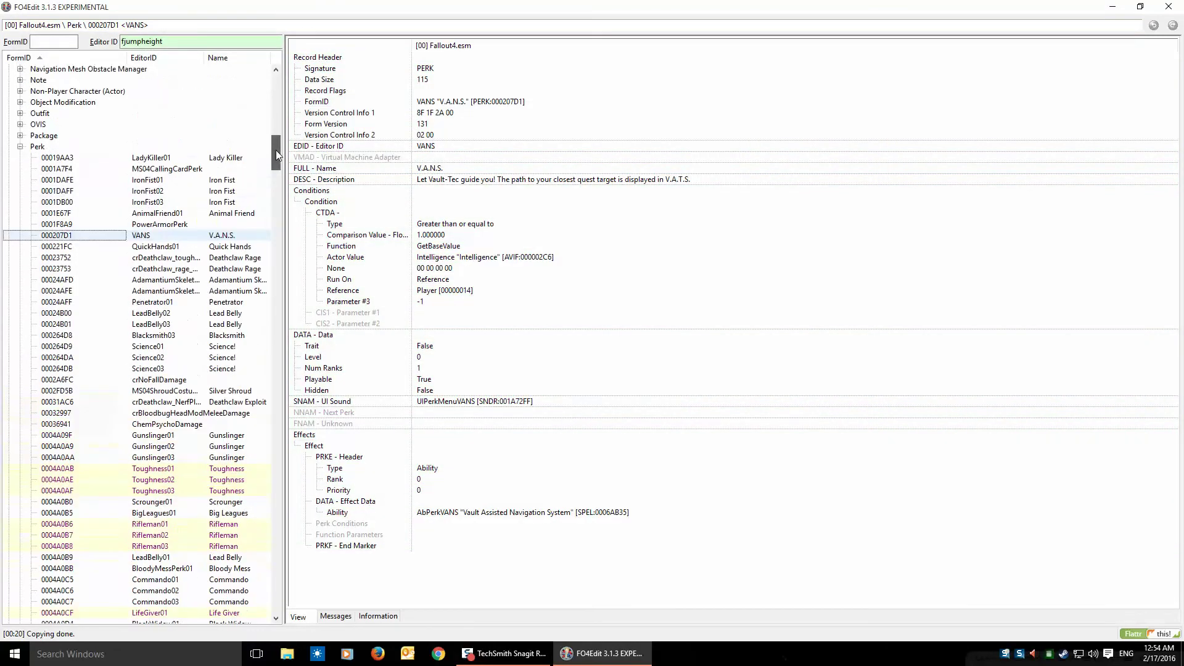
scroll(276, 150, "up", 1)
left_click(20, 175)
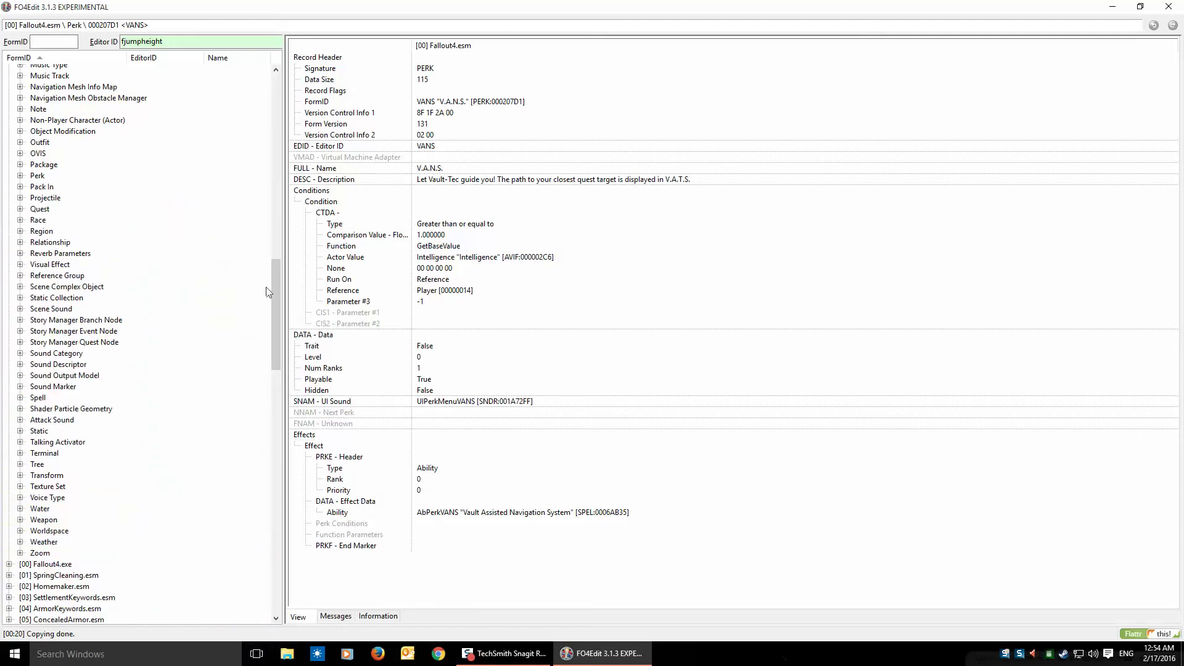
left_click_drag(273, 277, 275, 593)
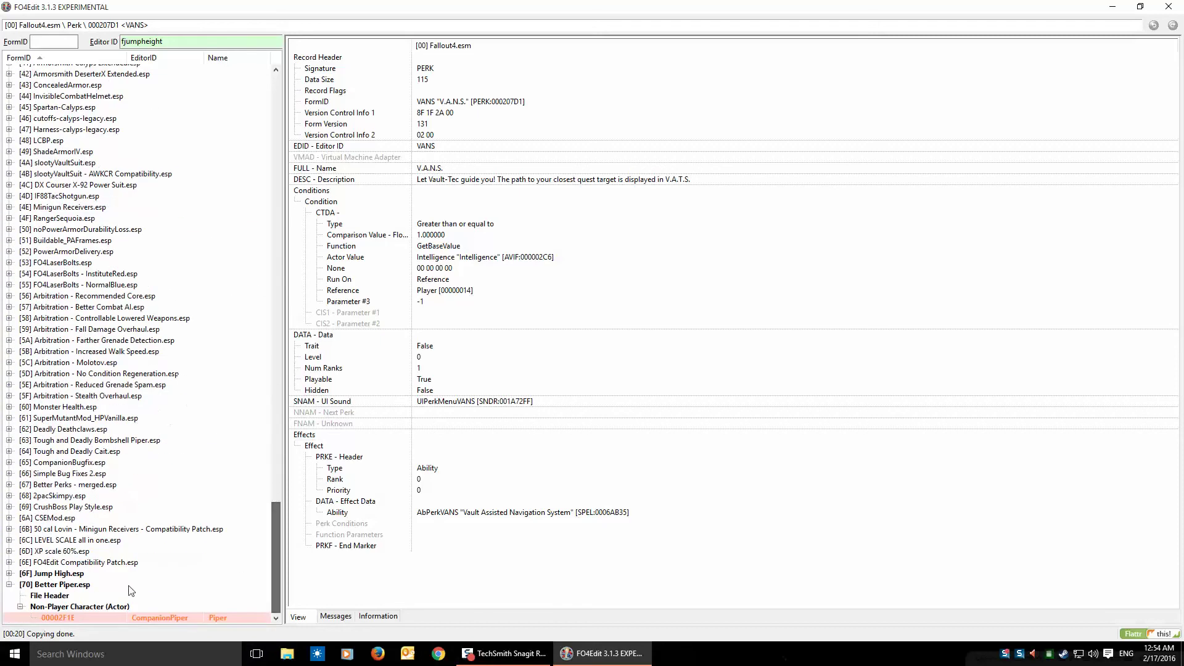
left_click(82, 619)
Replace the null perk reference in Better Piper.esp with the copied Toughness01 "Toughness" [PERK:0004A0AB].
left_click_drag(1174, 74, 1017, 447)
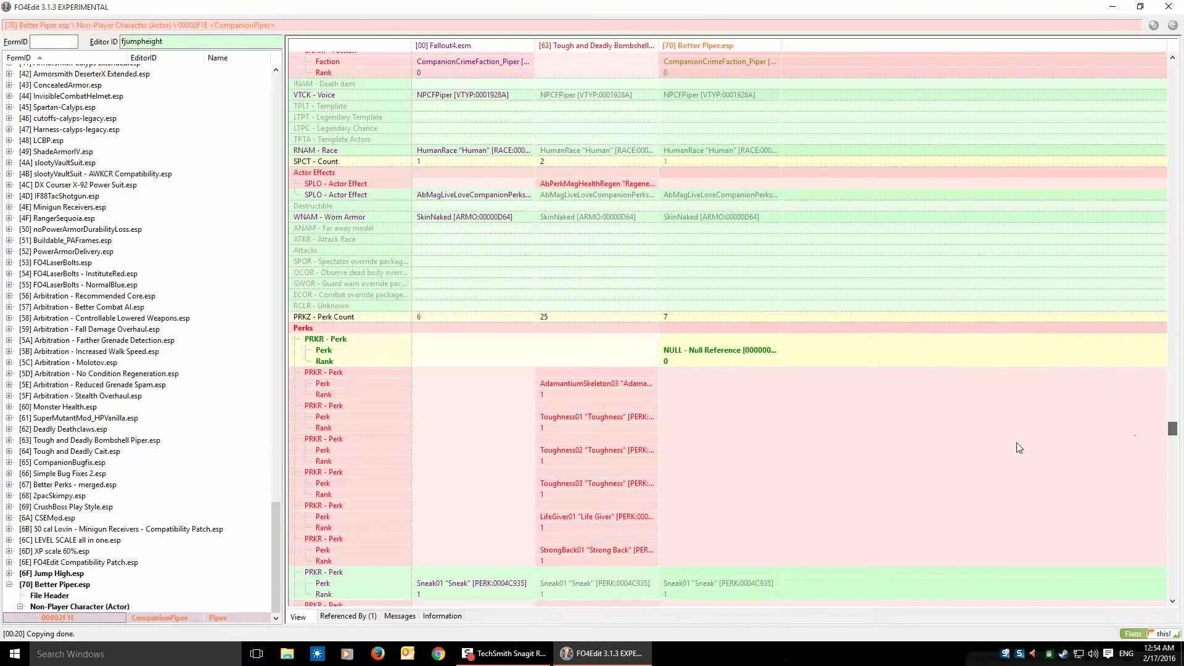
right_click(702, 352)
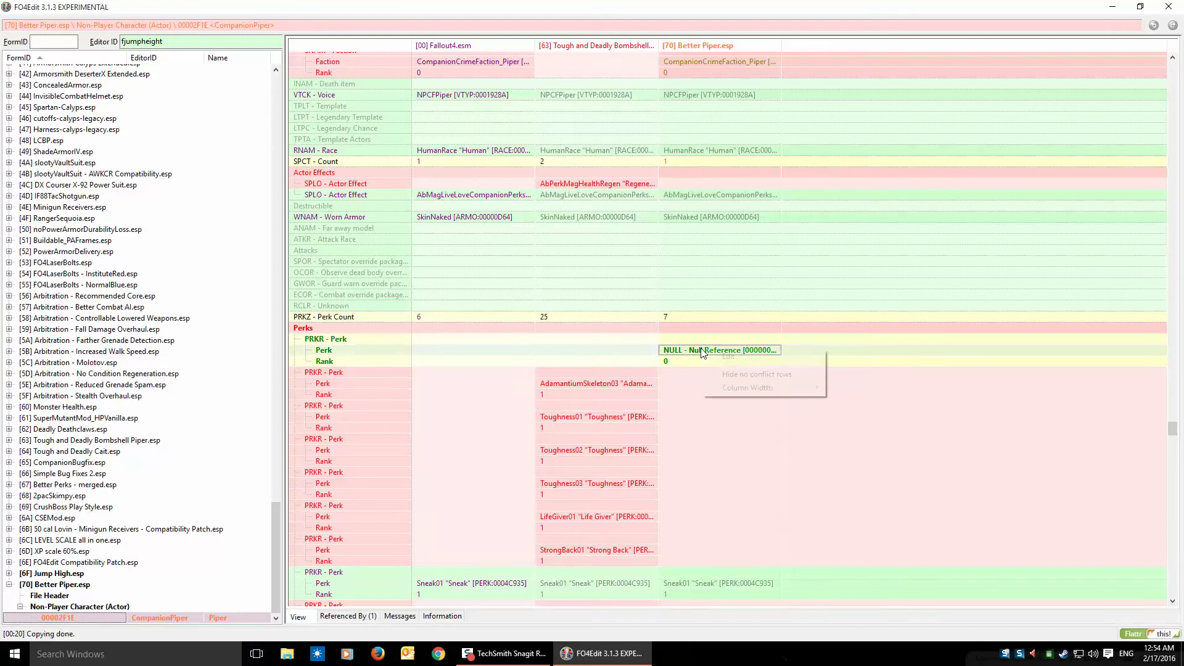
left_click(726, 358)
right_click(574, 324)
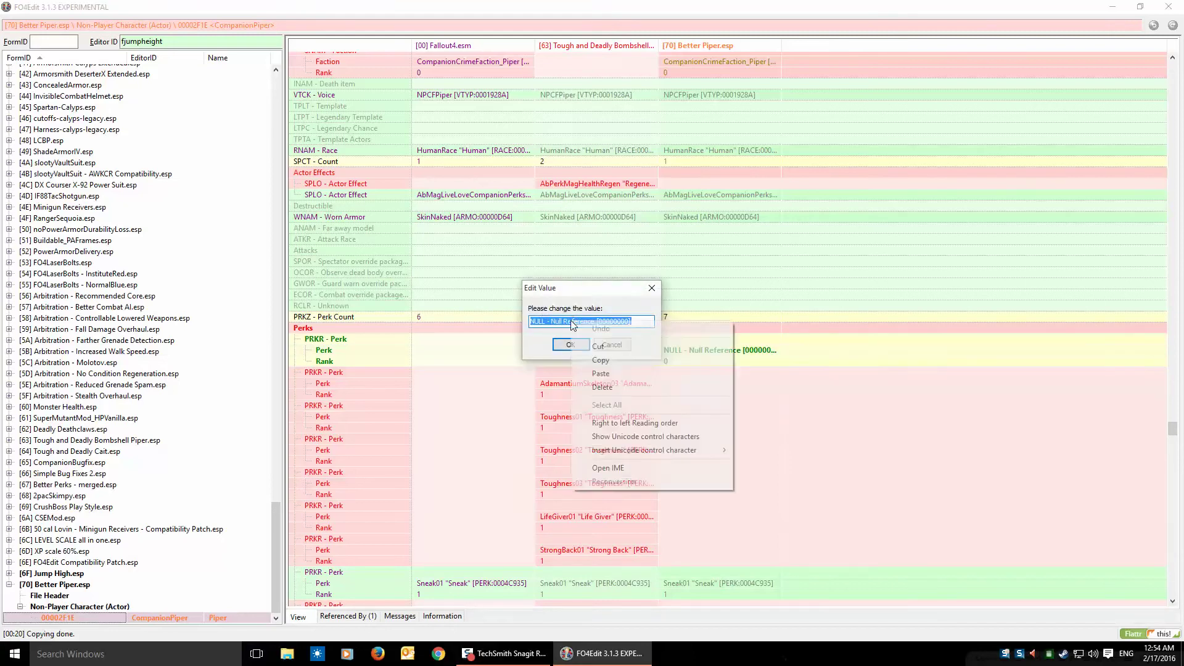
left_click(597, 374)
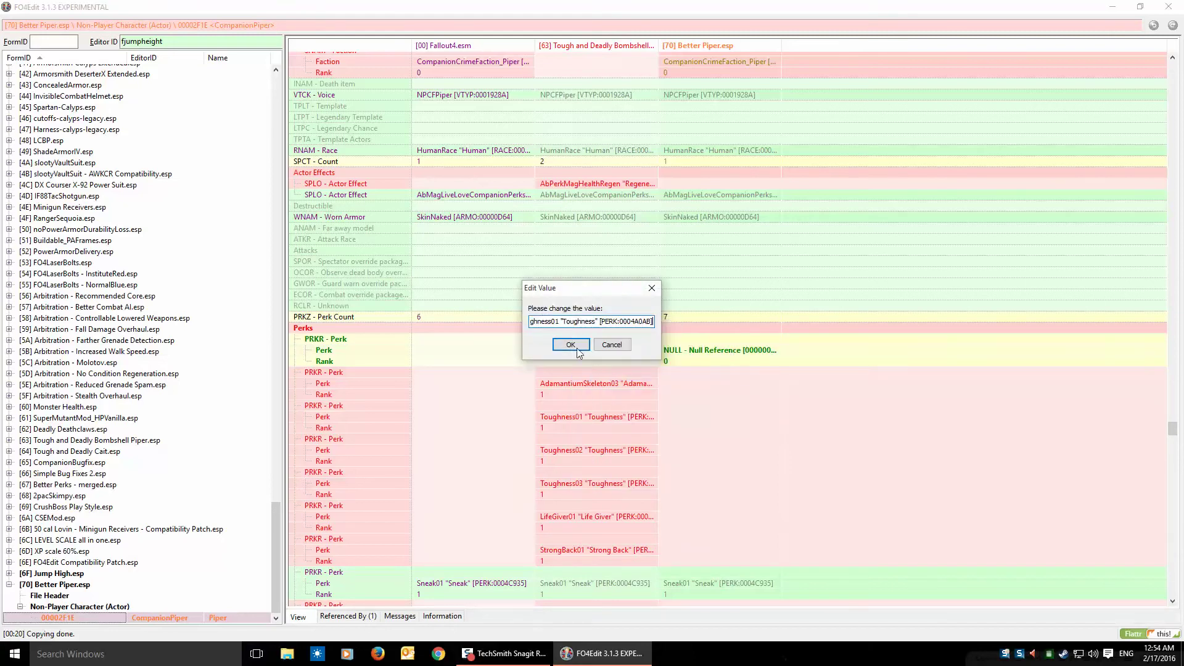
left_click(567, 344)
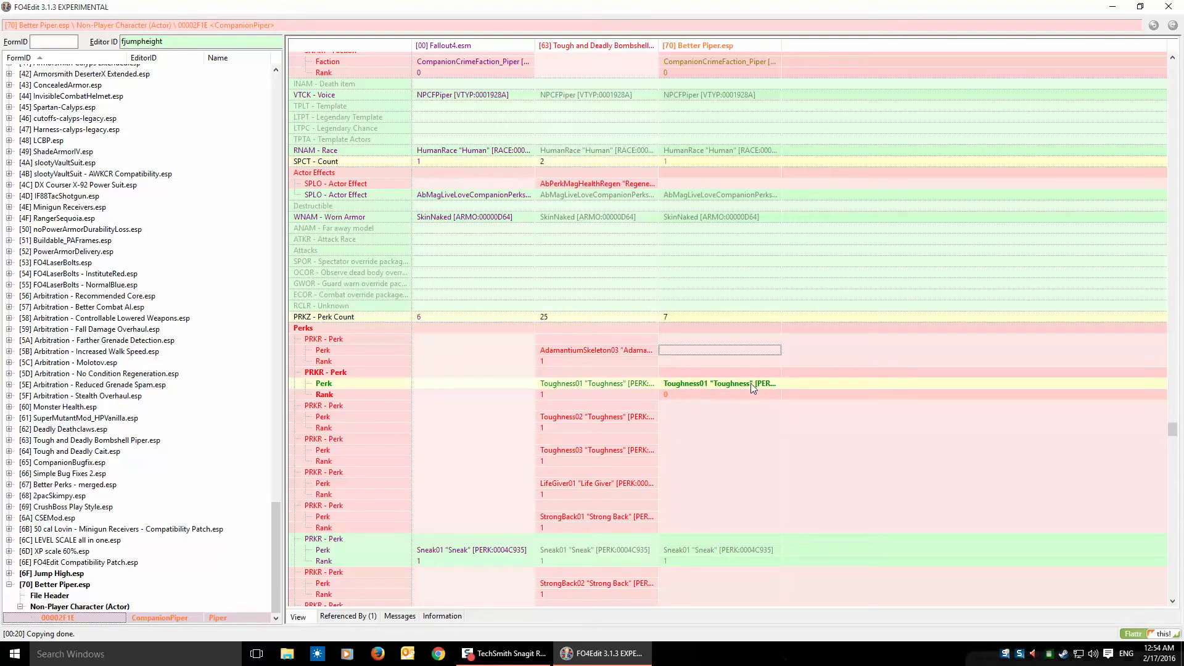
Set the Rank of the Toughness01 perk entry to 1 for CompanionPiper in Better Piper.esp.
right_click(673, 394)
left_click(690, 401)
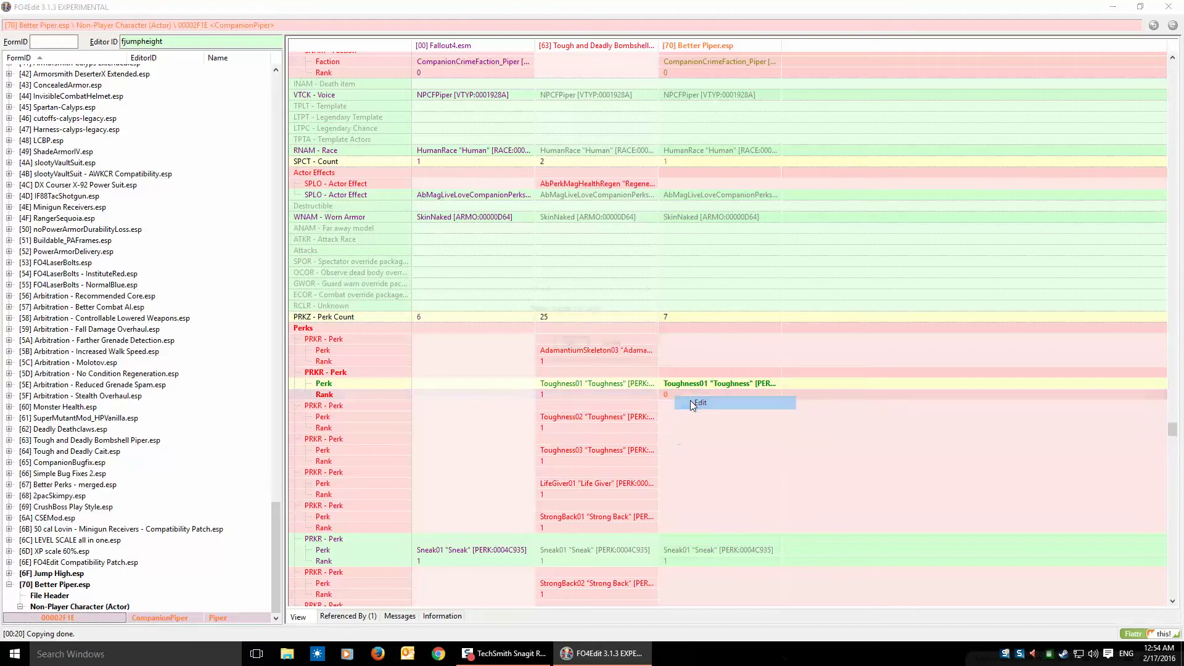
type("1")
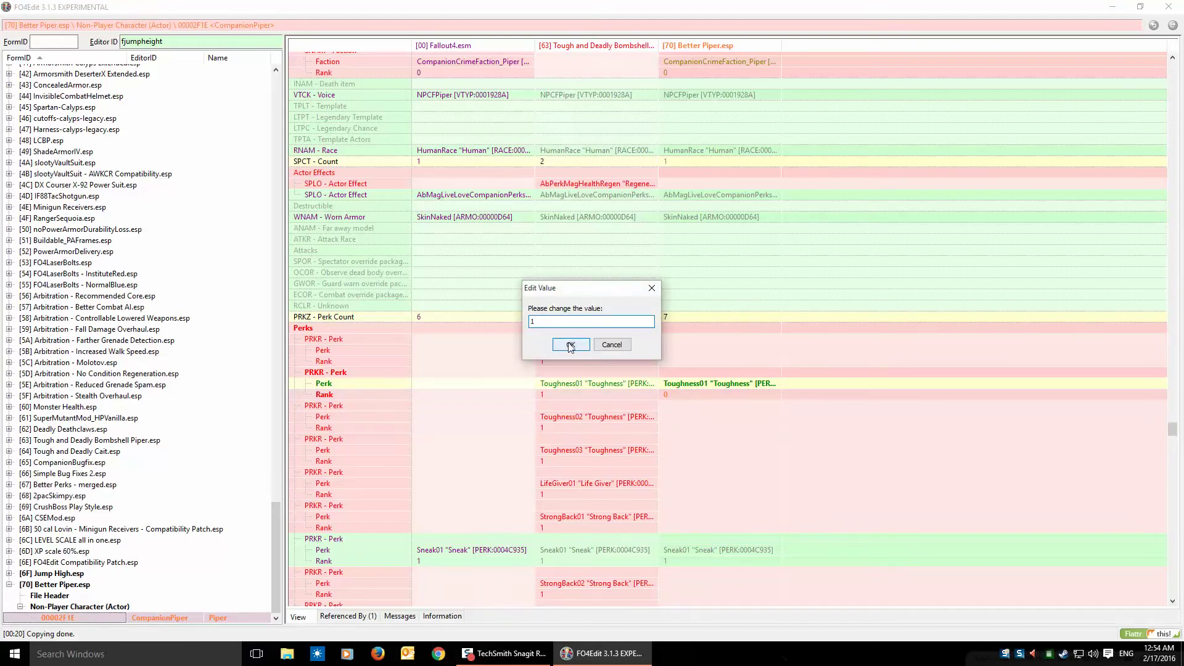
left_click(569, 345)
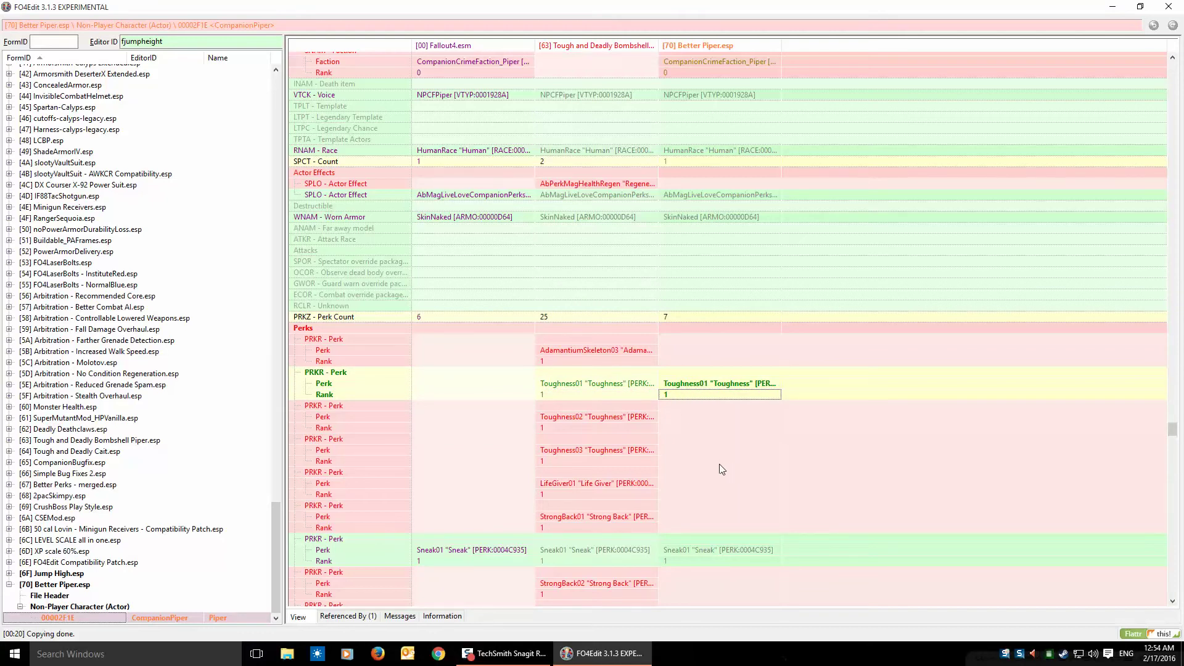
scroll(720, 464, "down", 2)
scroll(719, 464, "up", 2)
Expand Fallout4.esm's Perk group, view the Toughness01, Toughness02 and Toughness03 records, and browse the surrounding perks.
left_click_drag(269, 527, 262, 150)
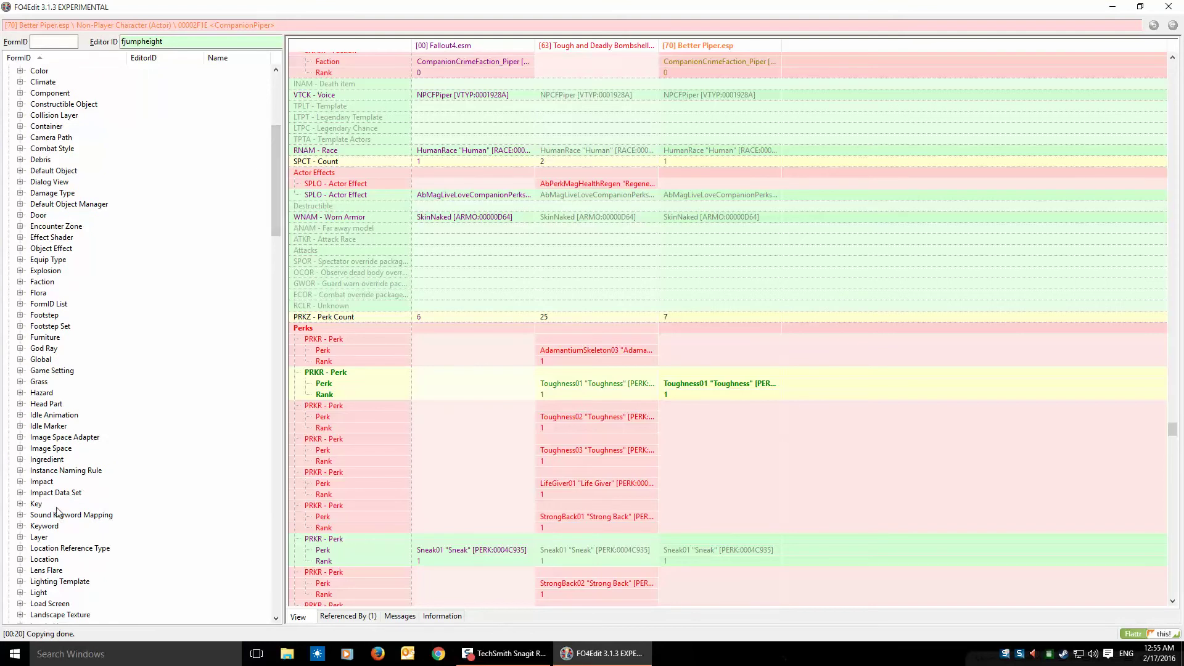
scroll(52, 389, "down", 4)
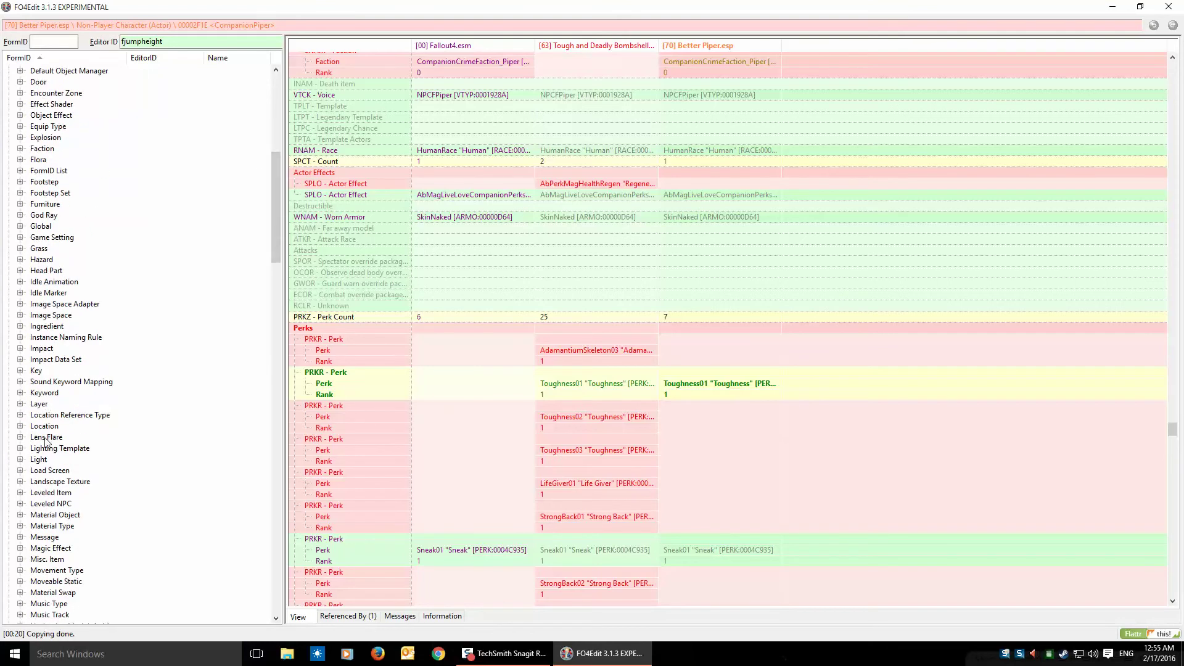
scroll(45, 439, "down", 6)
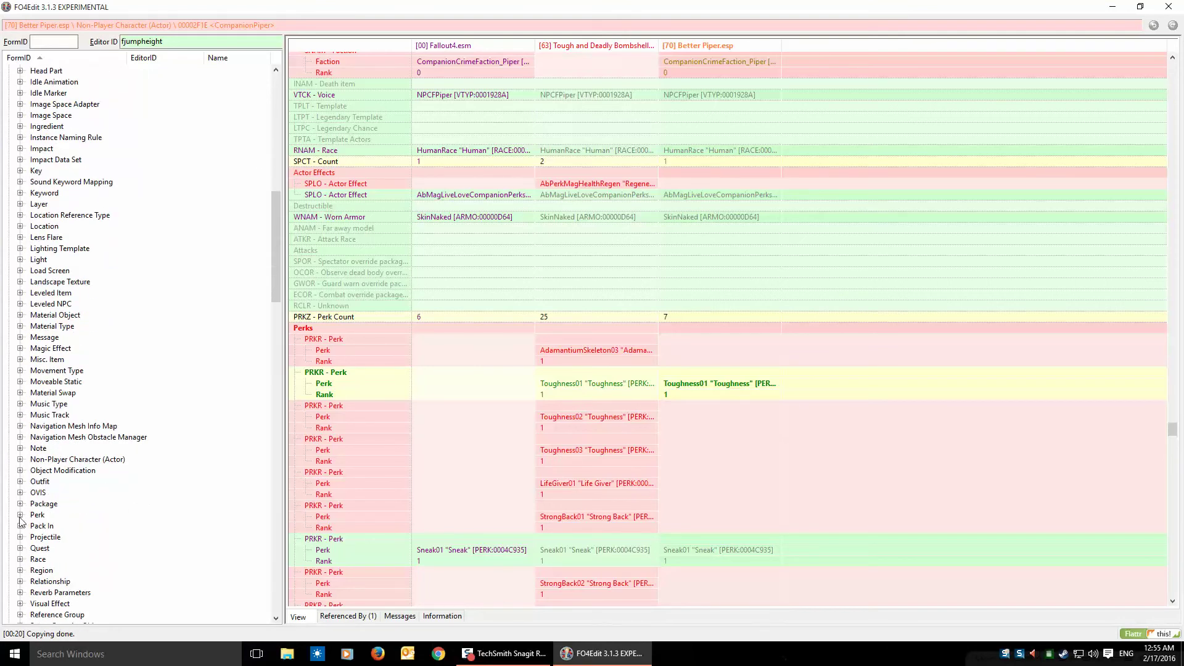
left_click(20, 516)
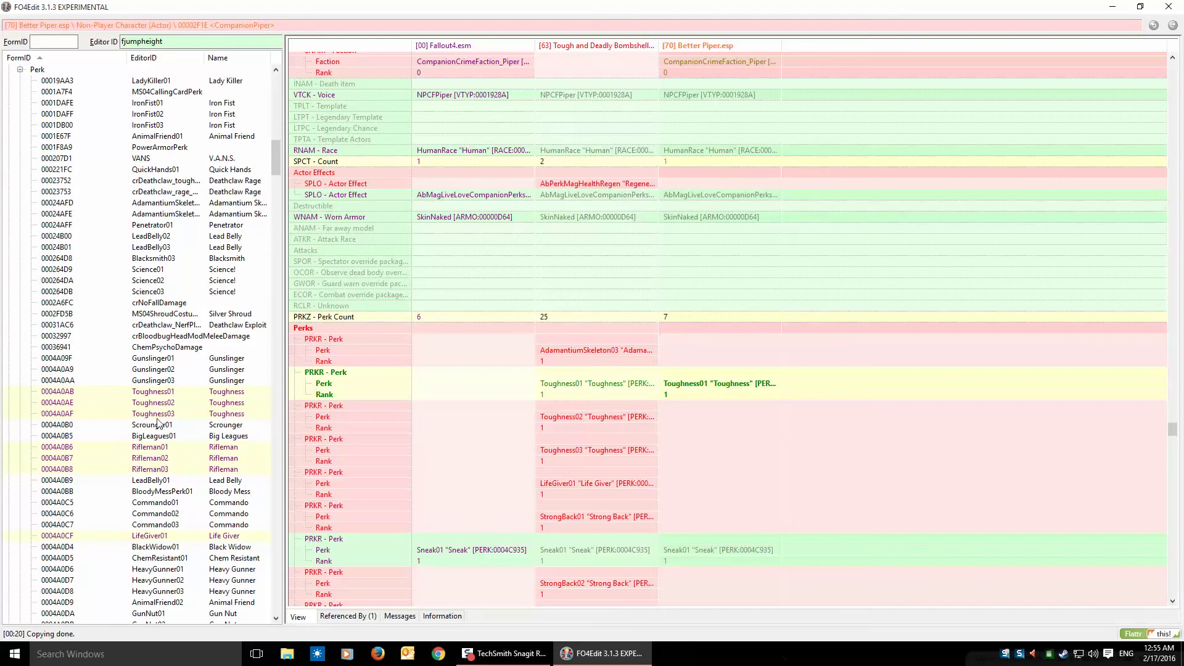
left_click(163, 394)
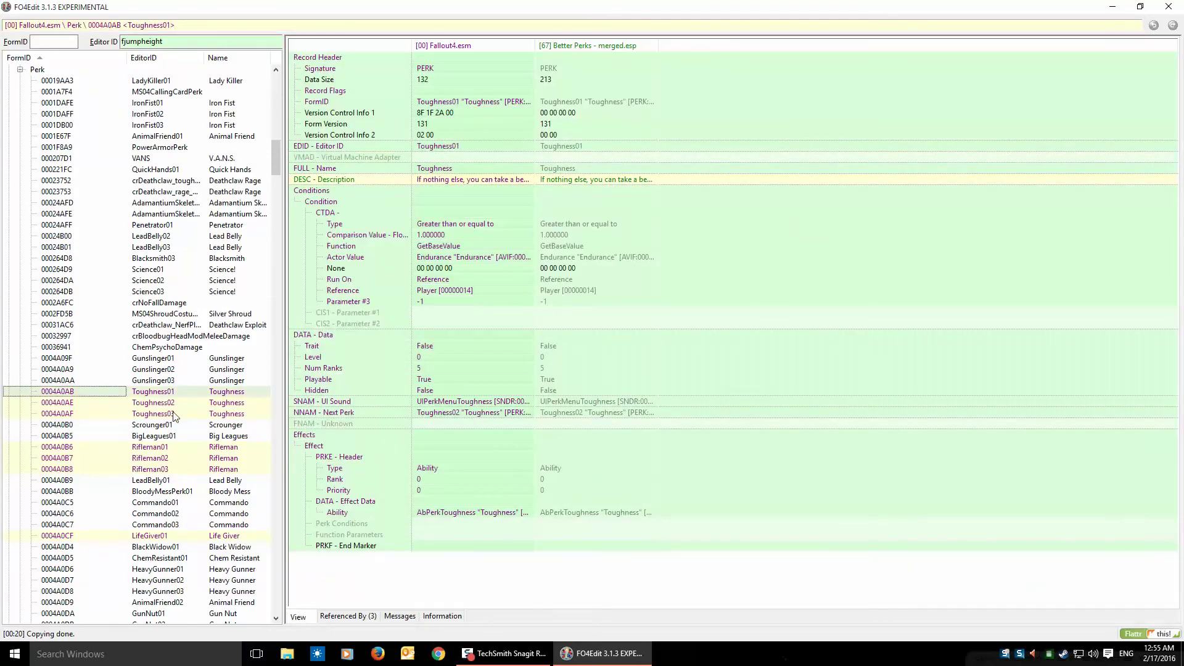
left_click(163, 404)
left_click(157, 417)
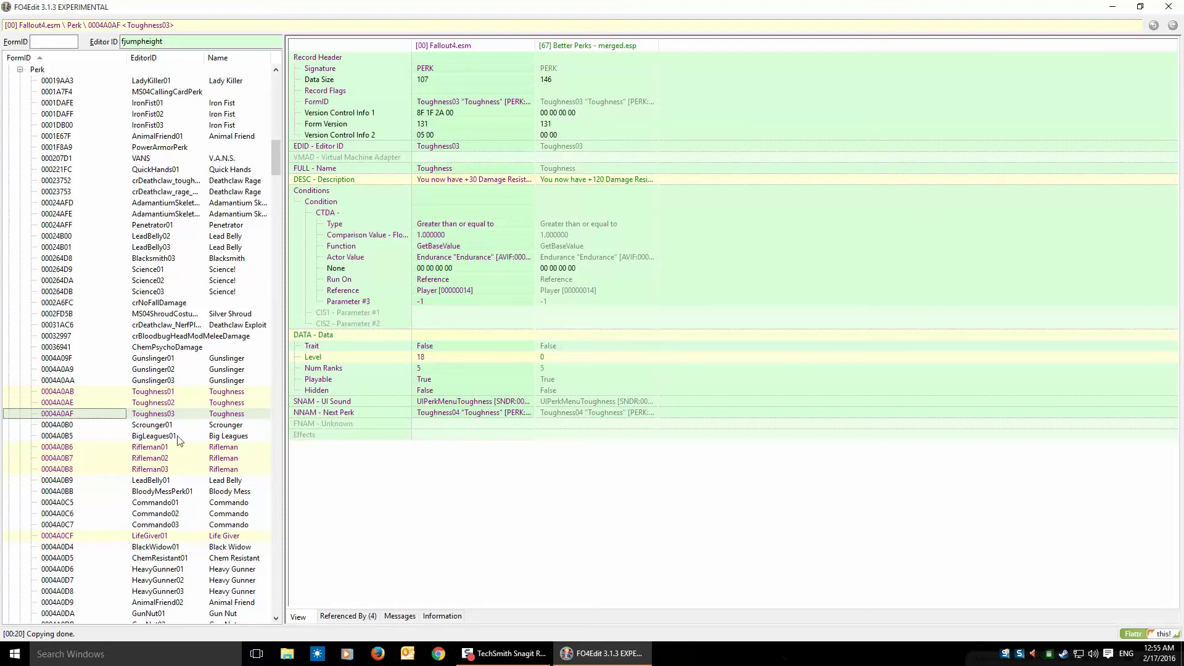
scroll(151, 429, "down", 5)
scroll(176, 460, "down", 5)
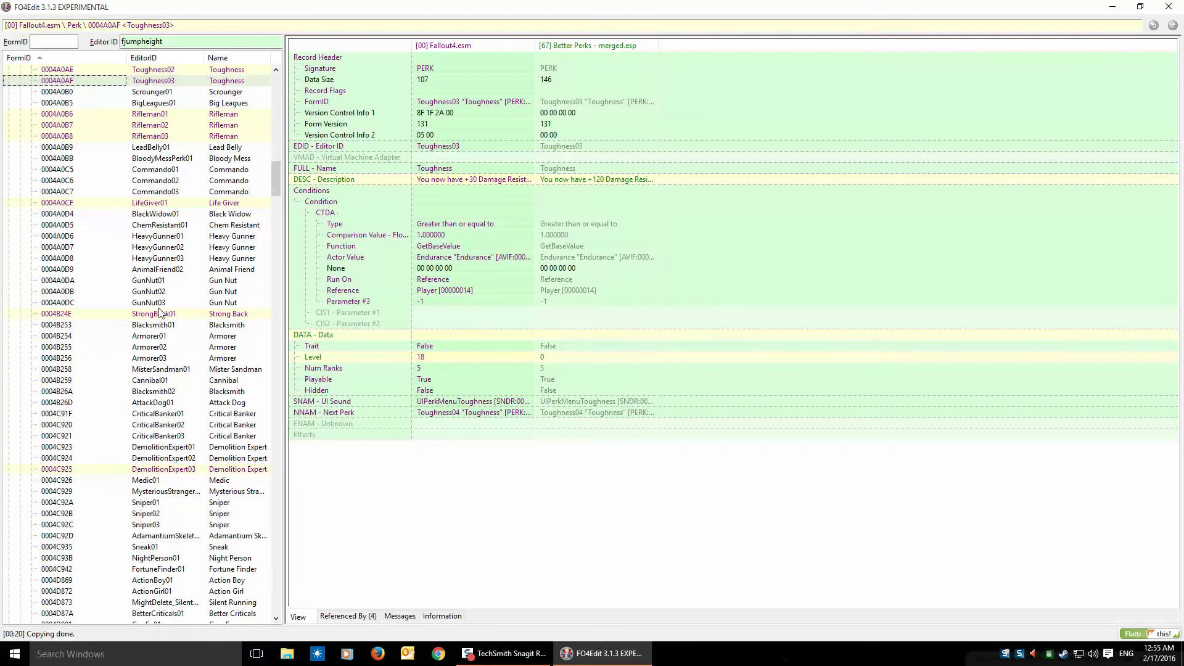
scroll(159, 315, "up", 4)
scroll(159, 318, "up", 3)
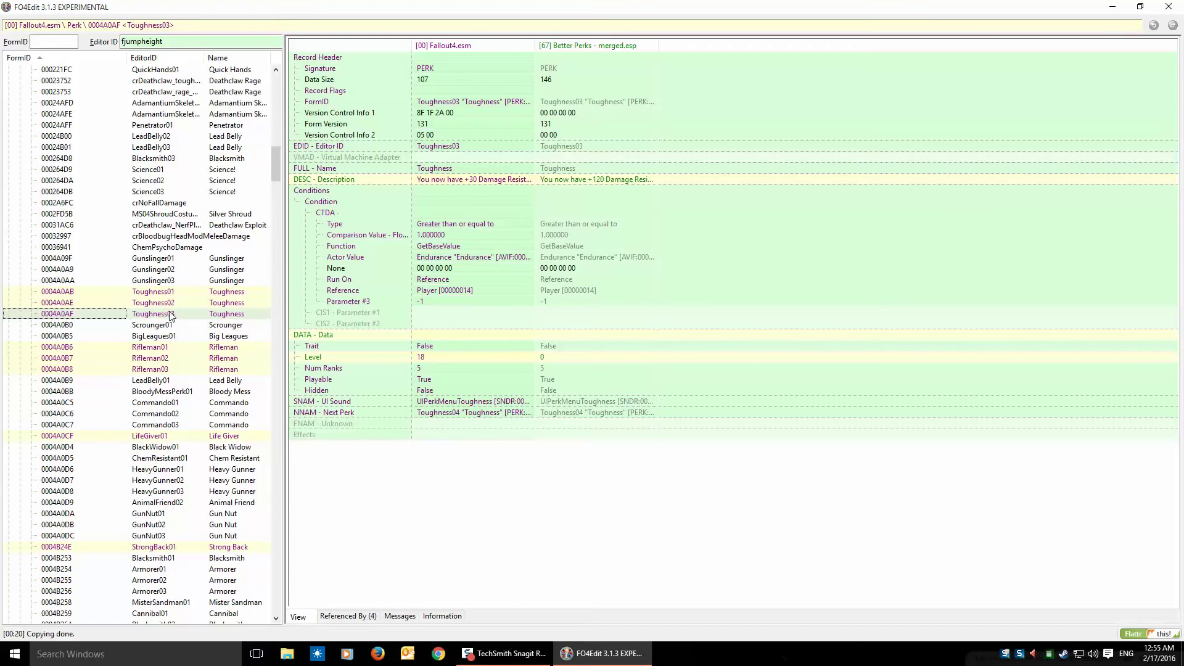
Find the Toughness04 perk record in Fallout4.esm by its Editor ID and select it.
scroll(277, 169, "up", 2)
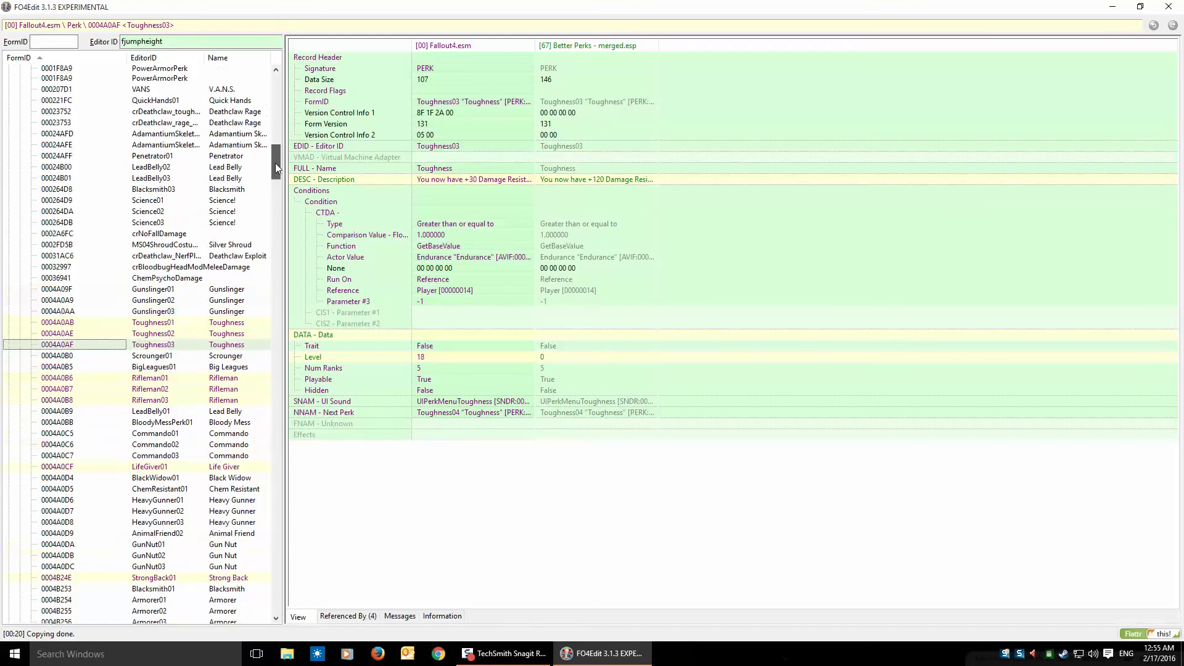
scroll(277, 168, "down", 1)
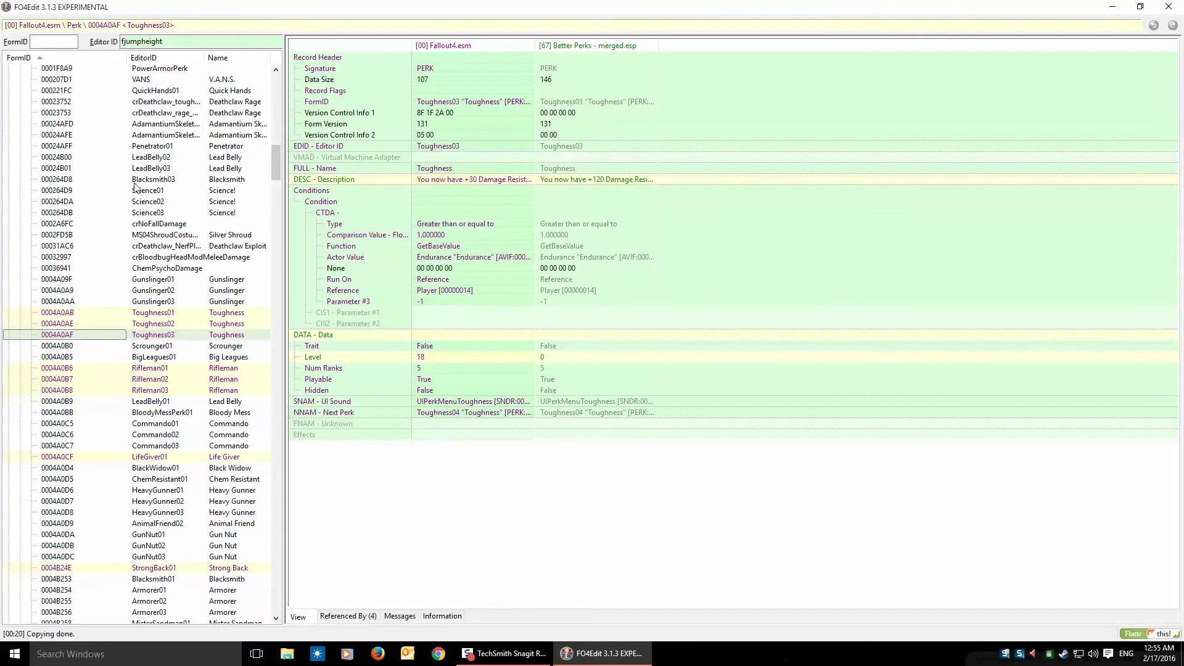
scroll(276, 156, "up", 3)
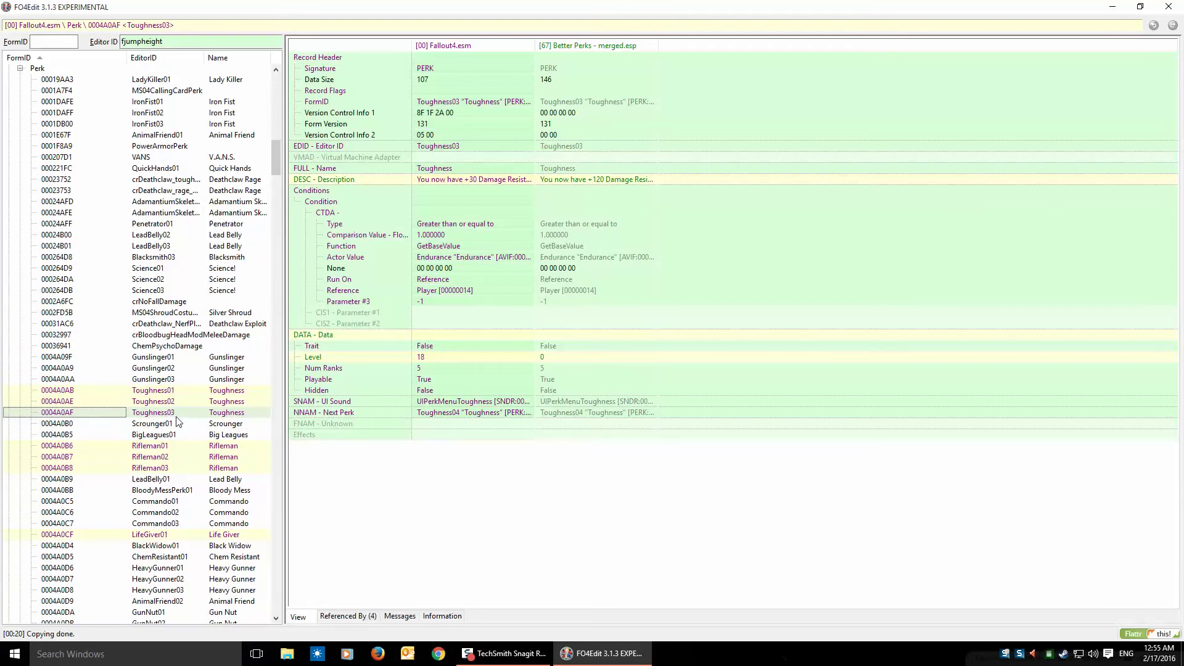
double_click(170, 44)
type("Toughness04")
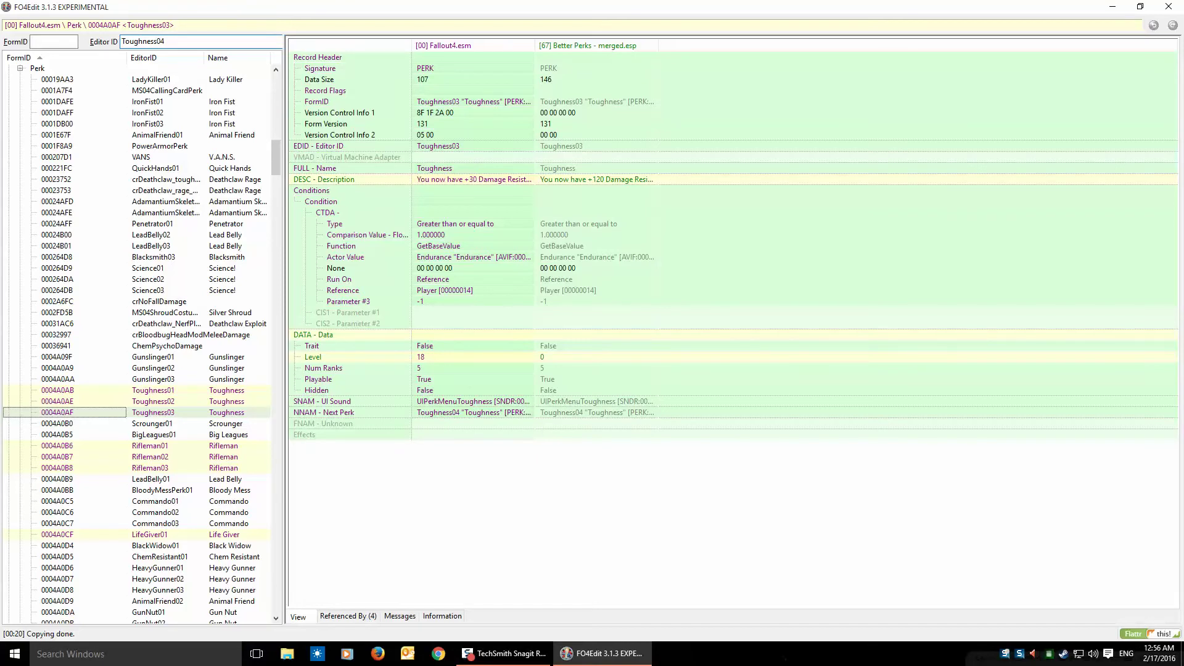
key("Return")
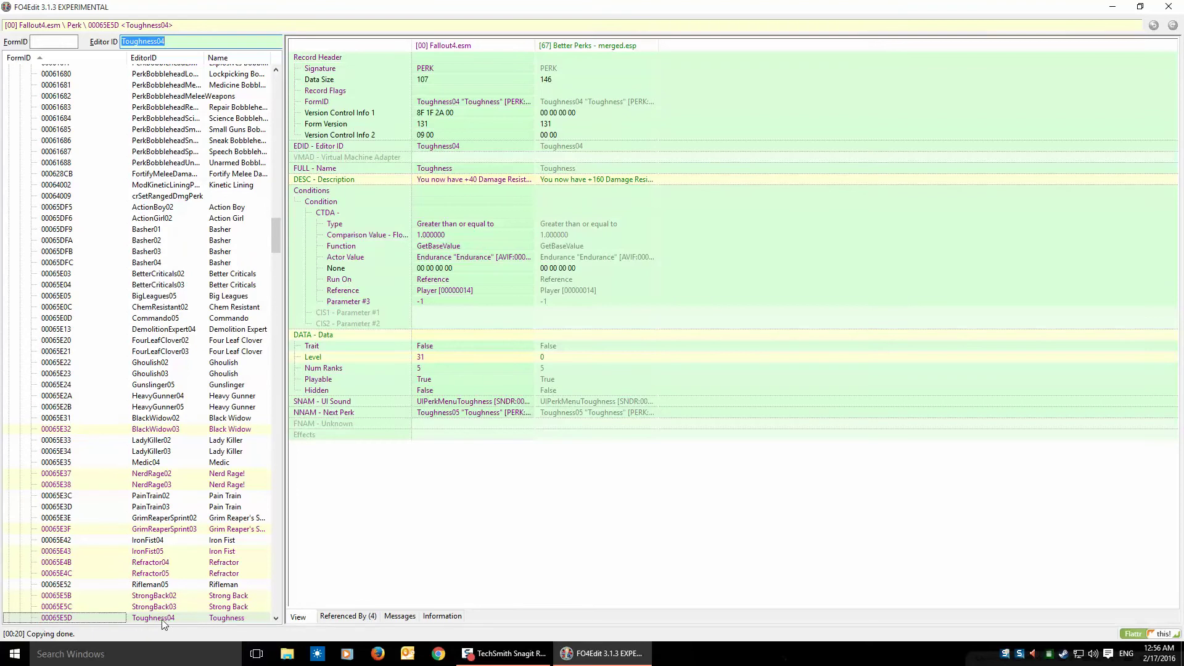
left_click(100, 620)
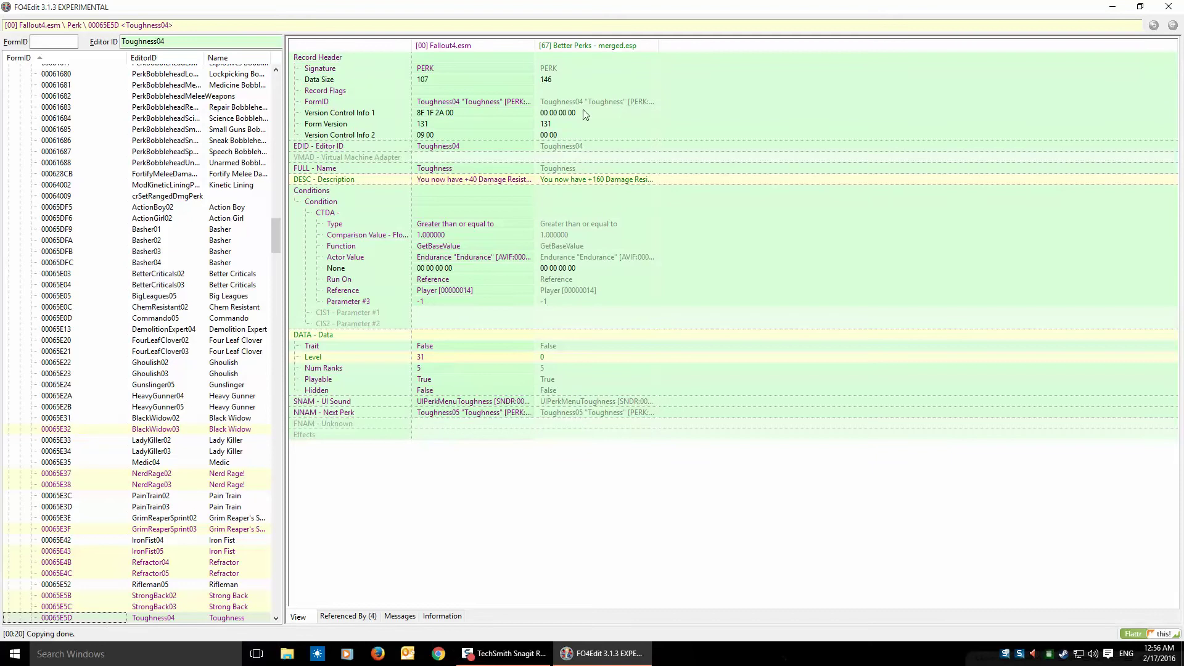
Copy the full FormID reference of Toughness04 from its Fallout4.esm record header.
left_click_drag(536, 45, 671, 44)
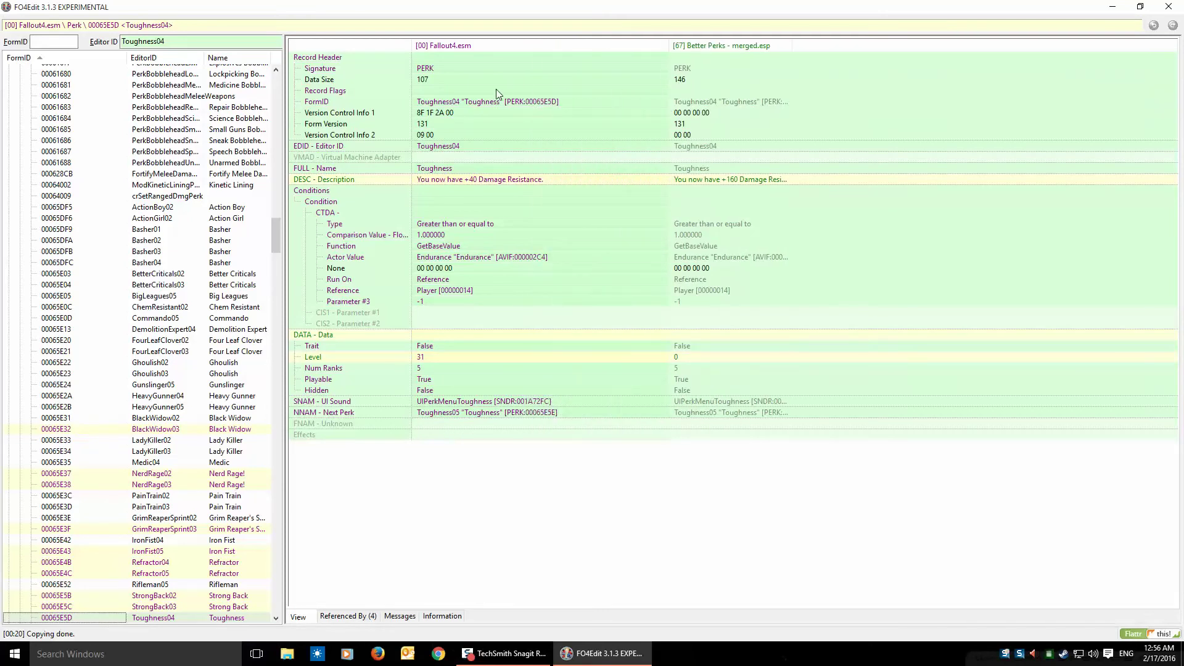
double_click(484, 101)
left_click_drag(244, 106, 76, 91)
right_click(122, 92)
left_click(157, 133)
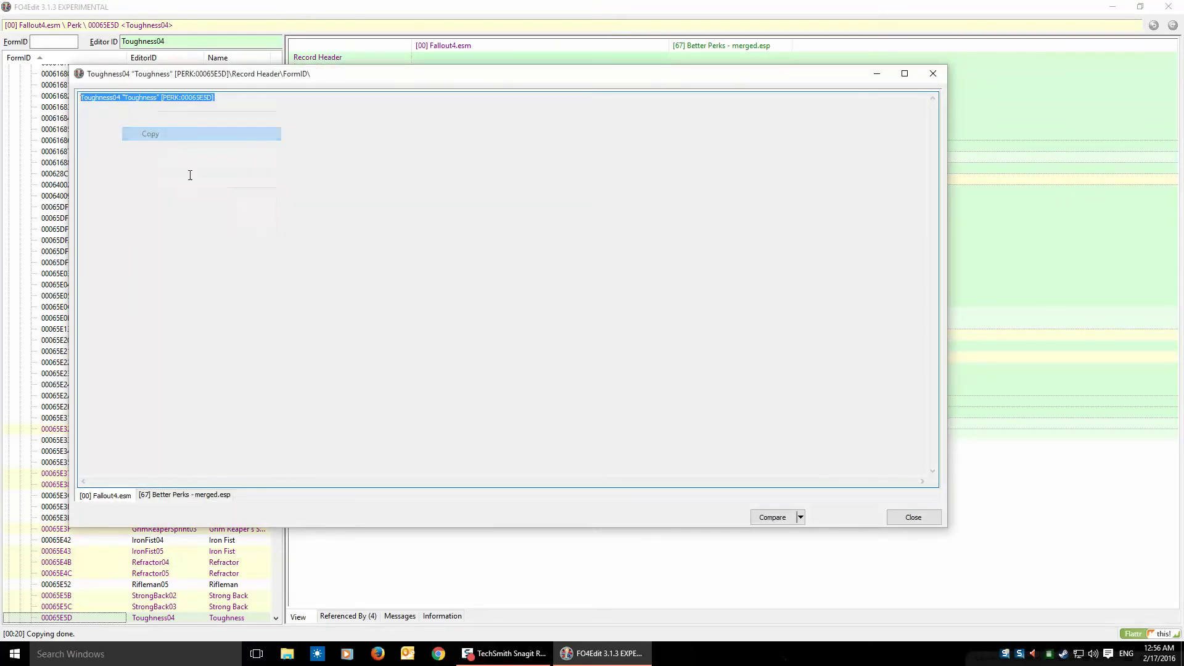
left_click(914, 517)
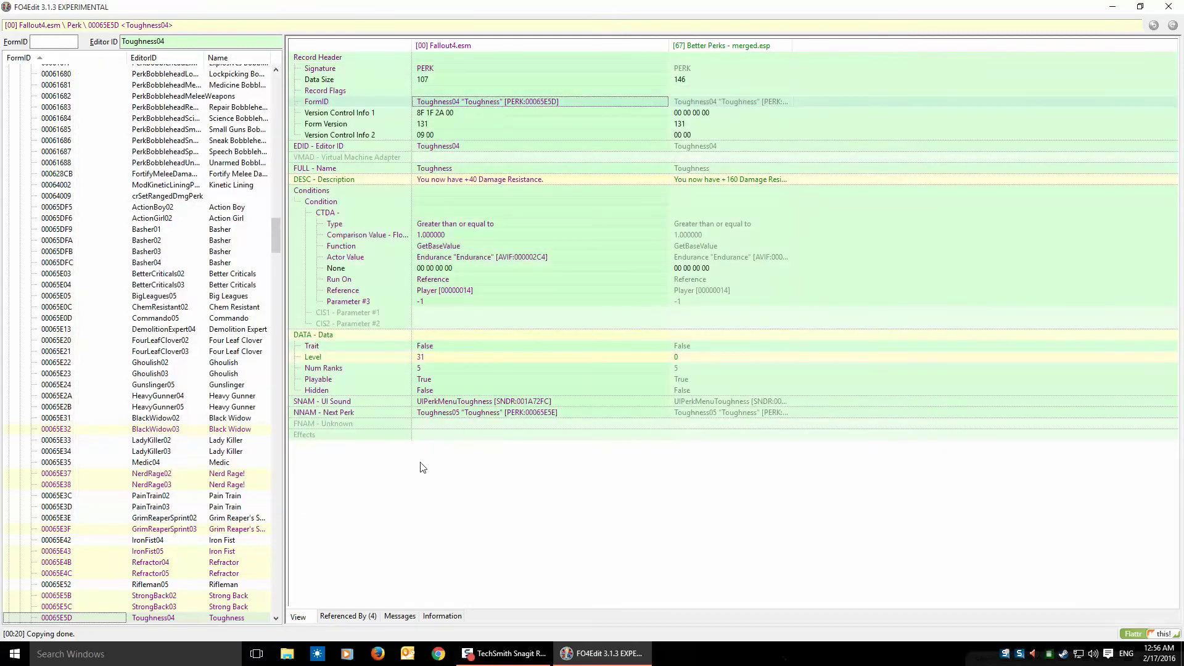
Reopen the CompanionPiper record in Better Piper.esp and add a new entry to its Perks list.
left_click_drag(277, 237, 276, 595)
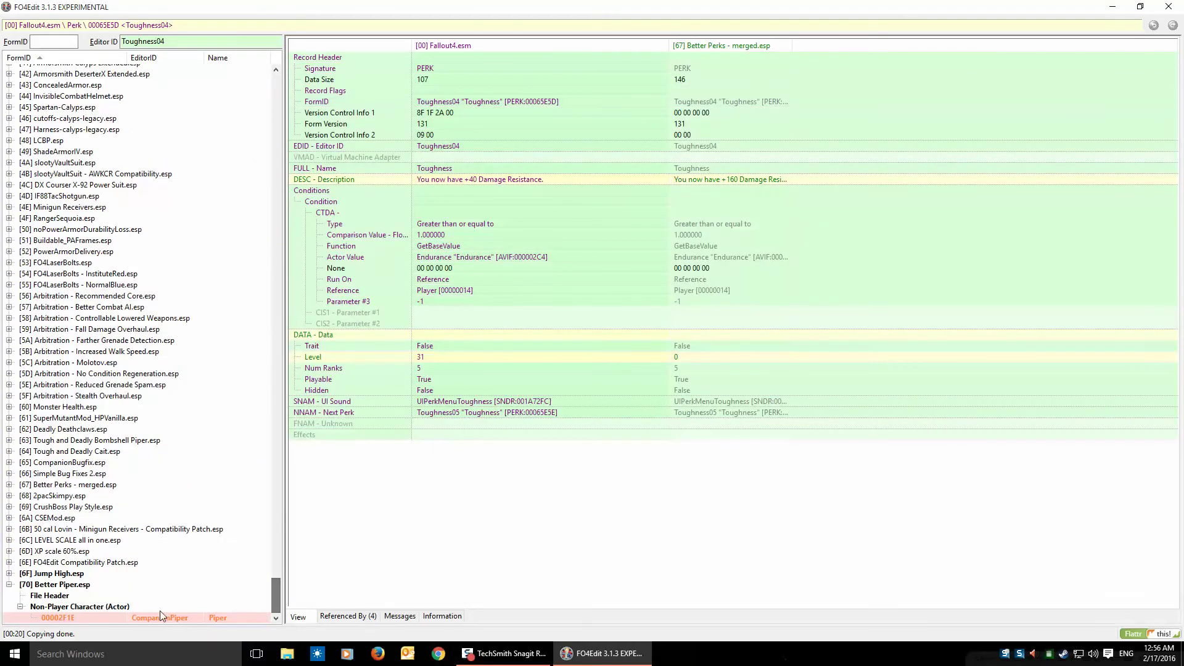
left_click(69, 617)
left_click_drag(1173, 67, 1148, 426)
scroll(1146, 425, "down", 7)
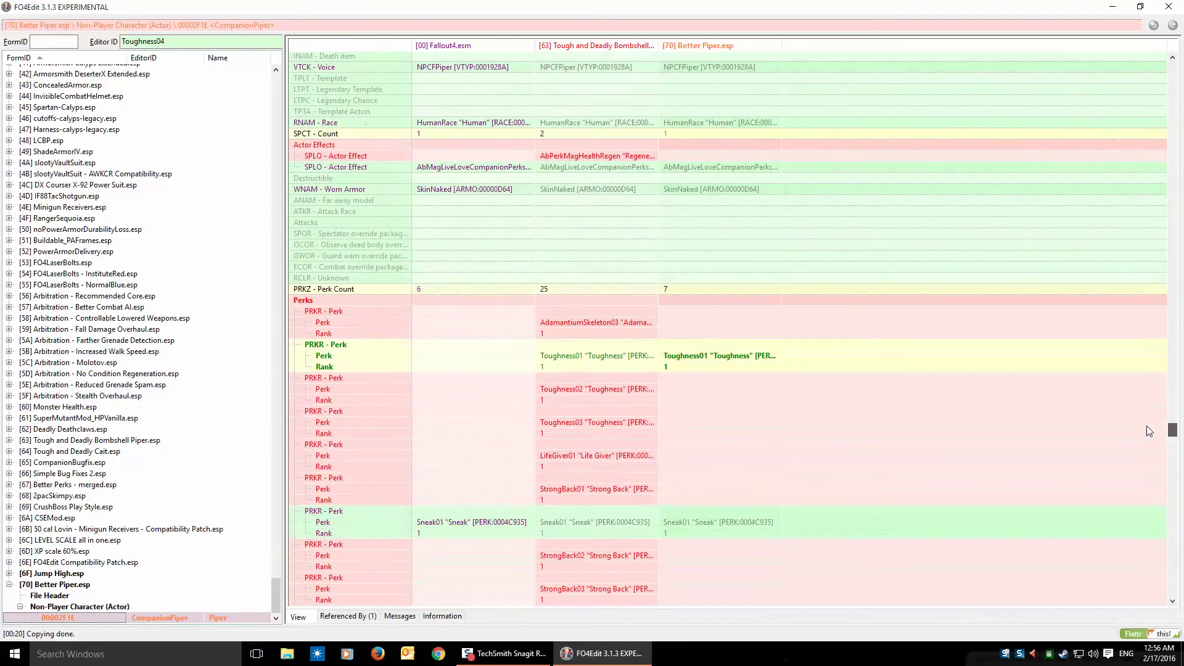
right_click(694, 302)
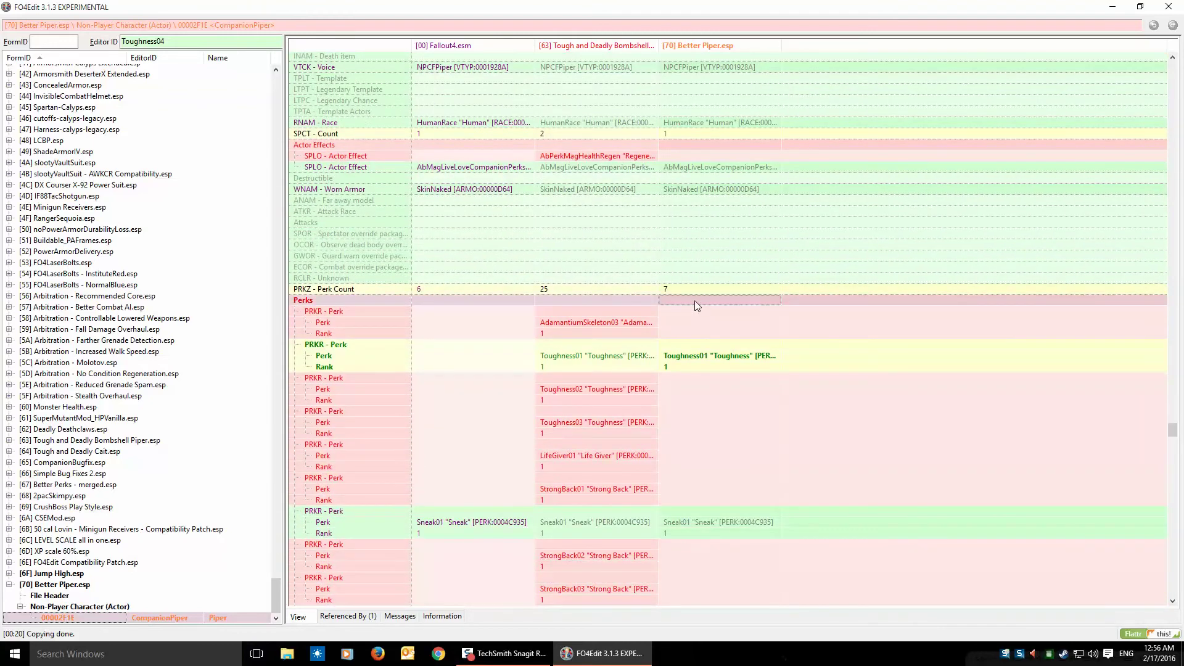
left_click(730, 321)
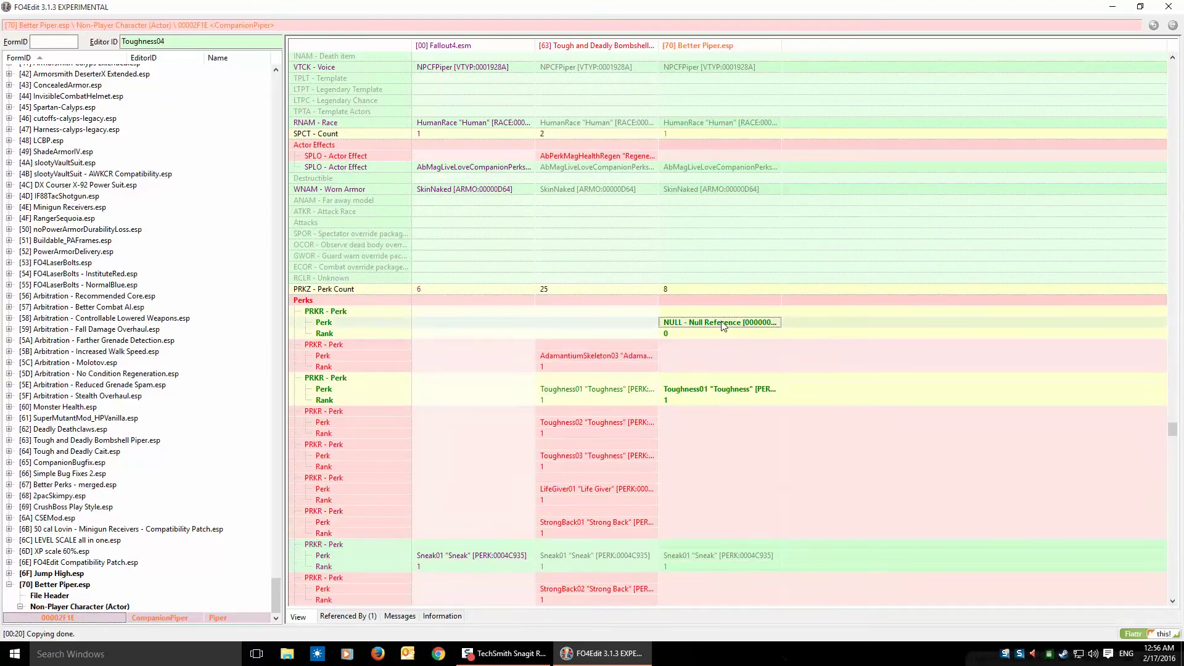
Replace the new entry's null perk reference in Better Piper.esp with the copied Toughness04 "Toughness" [PERK:00065E5D].
right_click(722, 321)
left_click(756, 331)
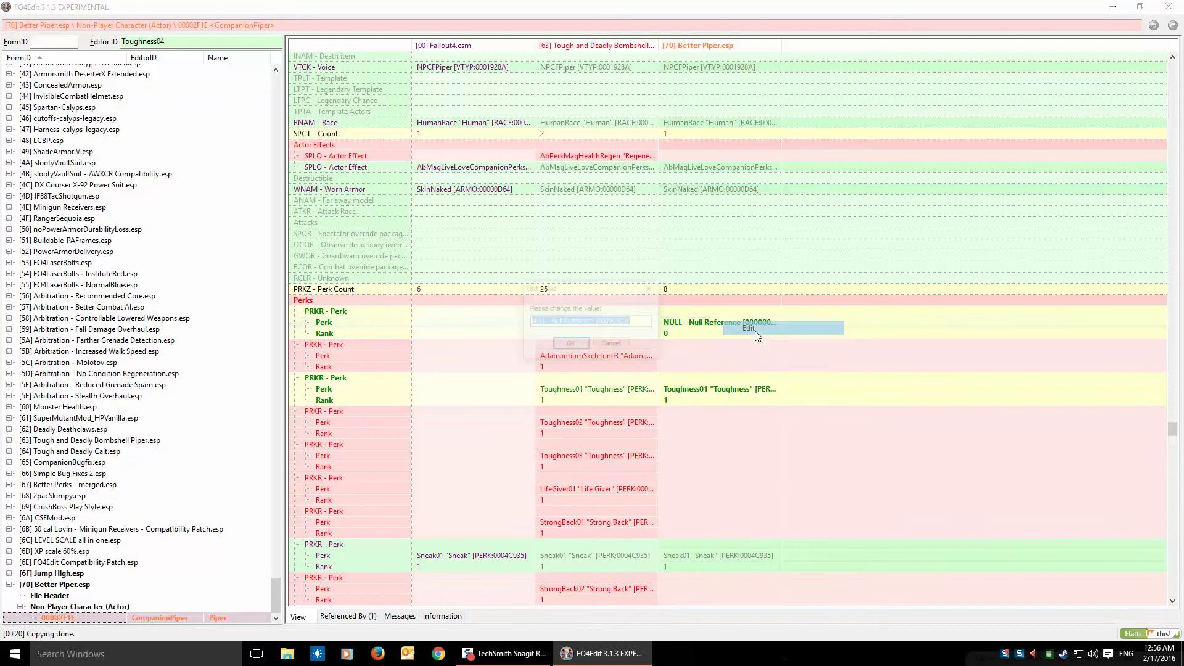
right_click(560, 321)
left_click(594, 371)
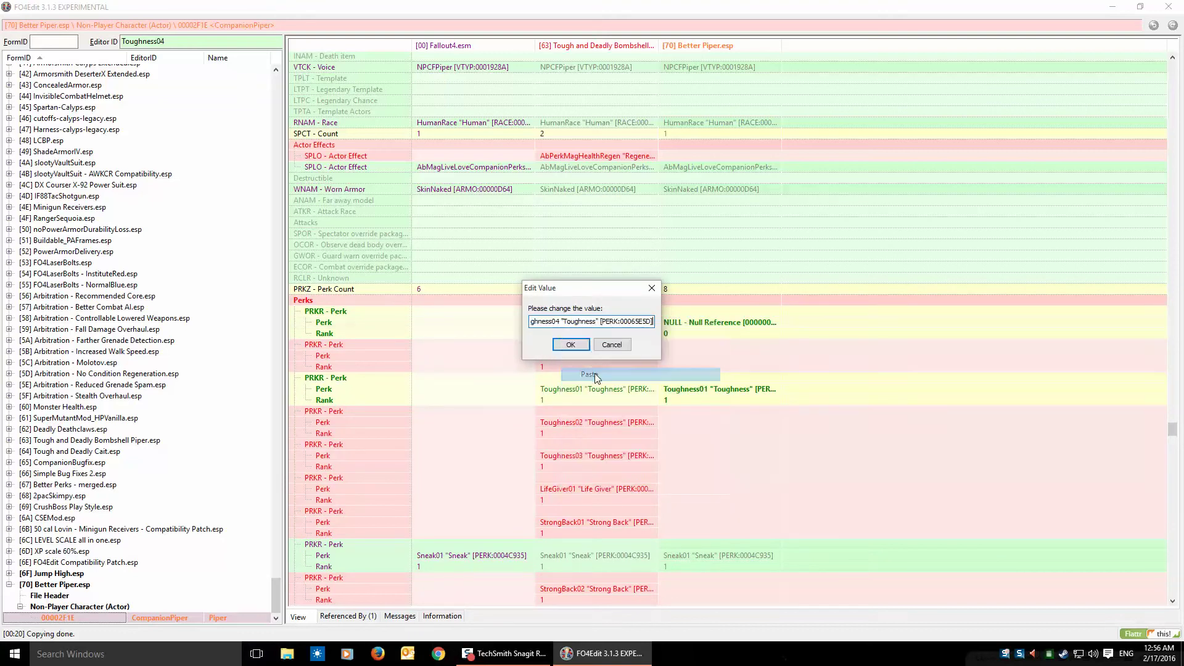
left_click(570, 345)
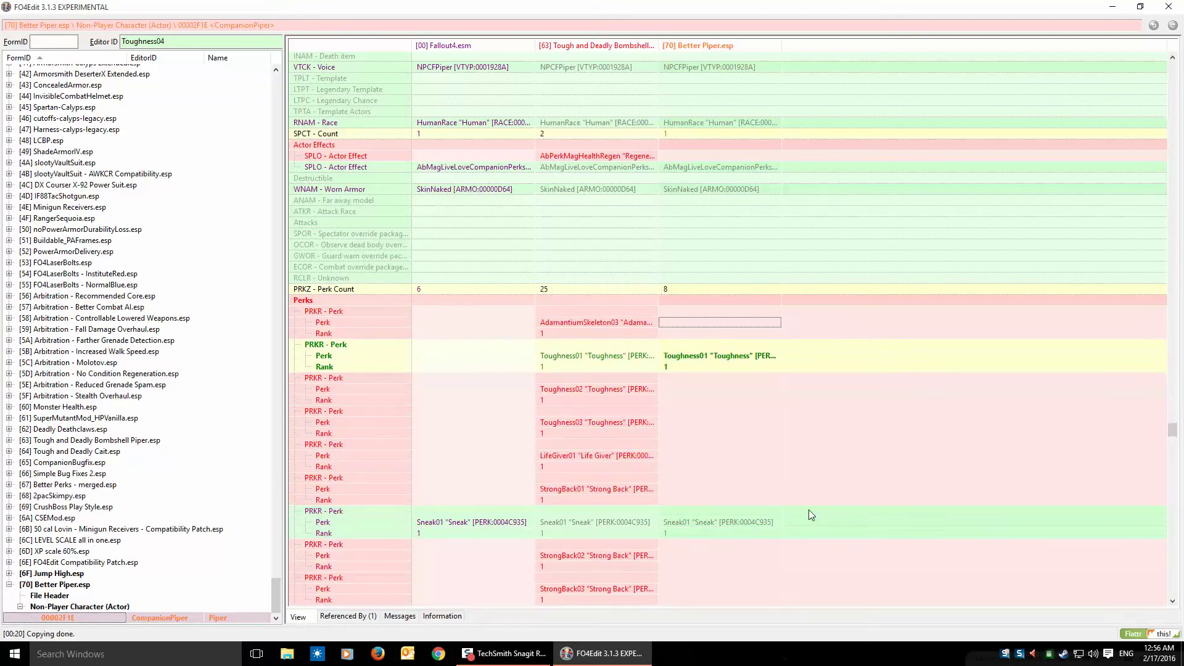
Set the Rank of the Toughness04 perk entry to 1 for CompanionPiper in Better Piper.esp.
scroll(810, 488, "down", 3)
scroll(809, 465, "down", 1)
left_click(672, 500)
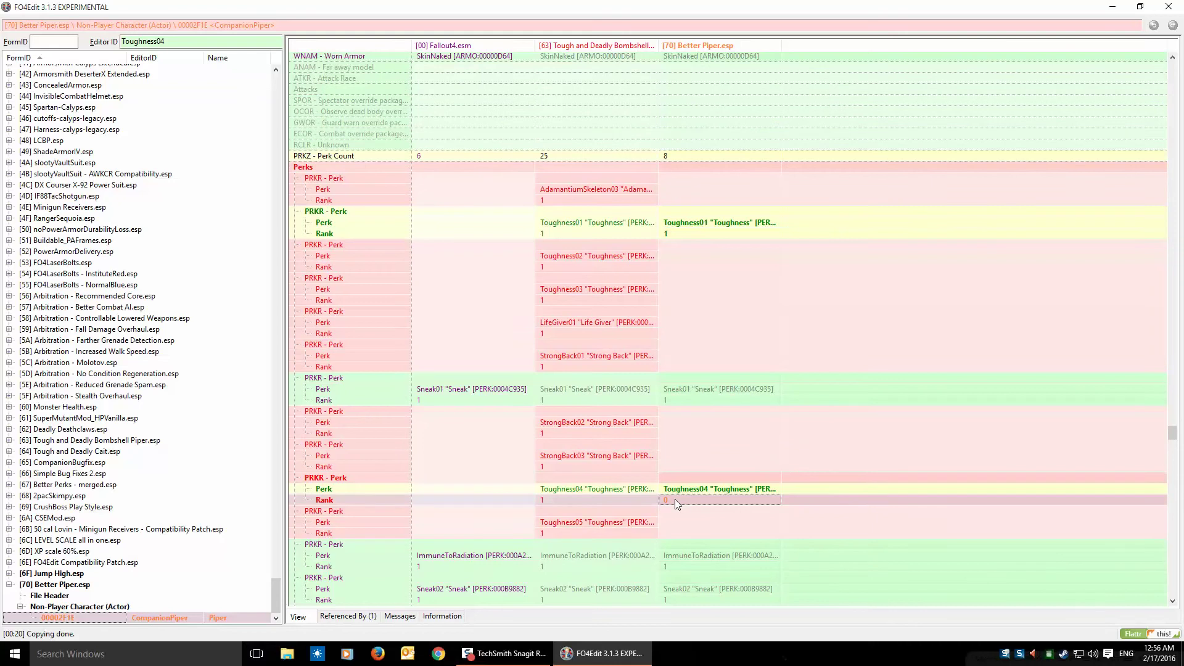
right_click(675, 499)
left_click(698, 507)
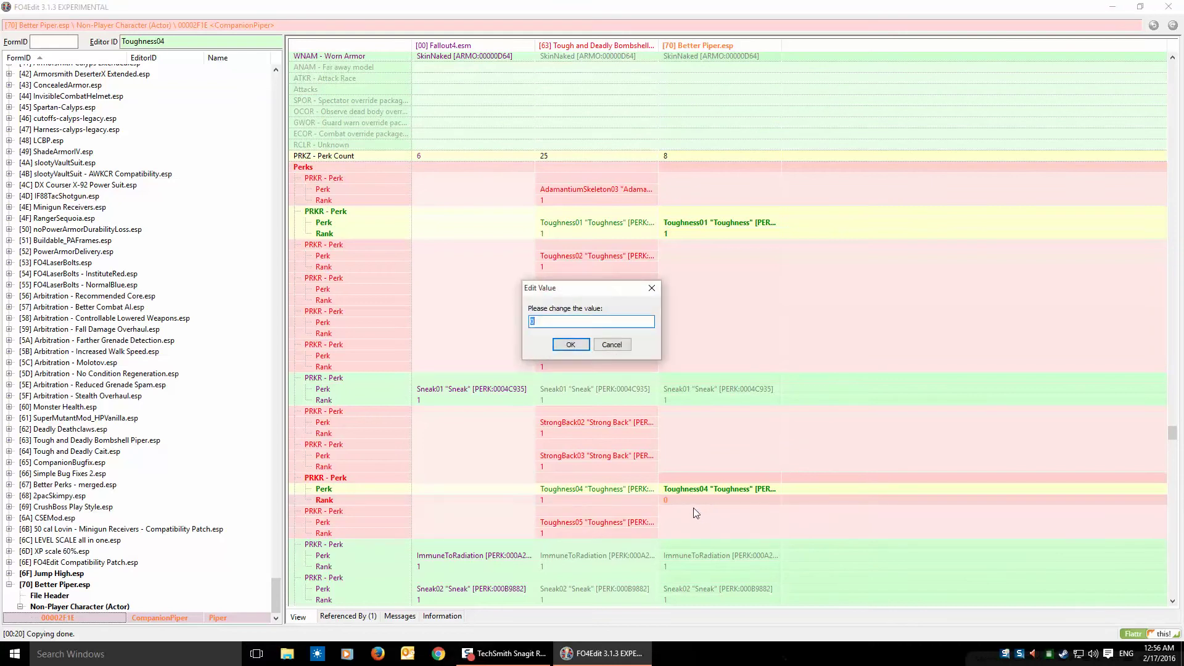
type("1")
left_click(571, 345)
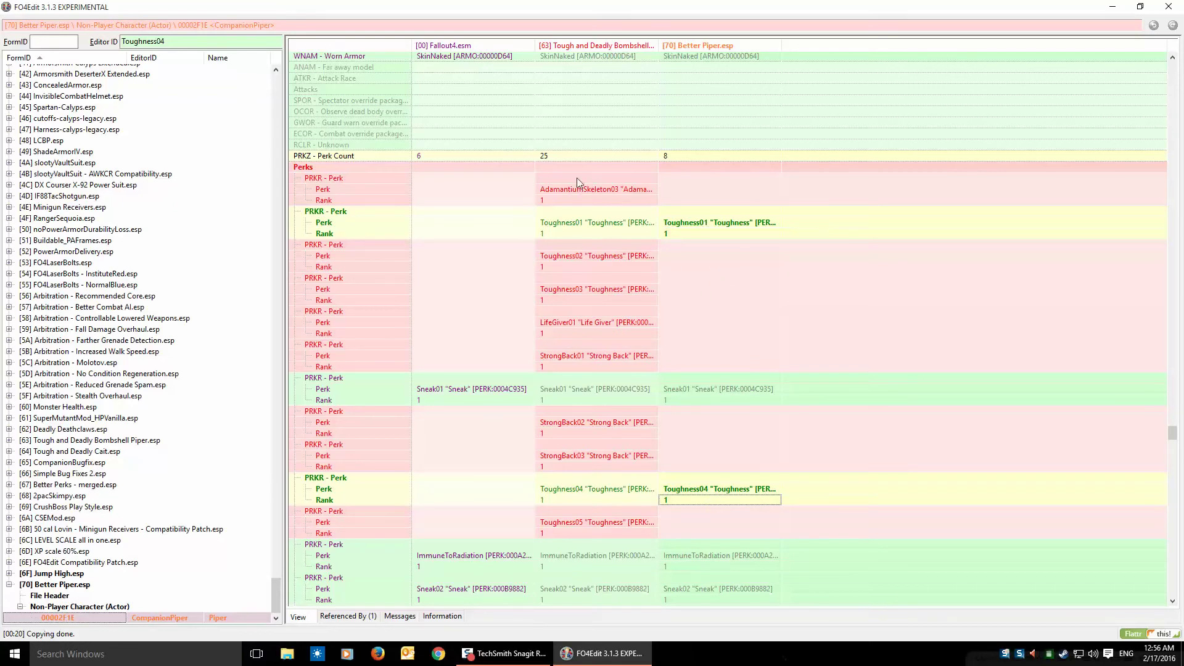
Review the remaining perks and properties of CompanionPiper, and set the Endurance value to 9 in Better Piper.esp.
left_click_drag(658, 43, 721, 43)
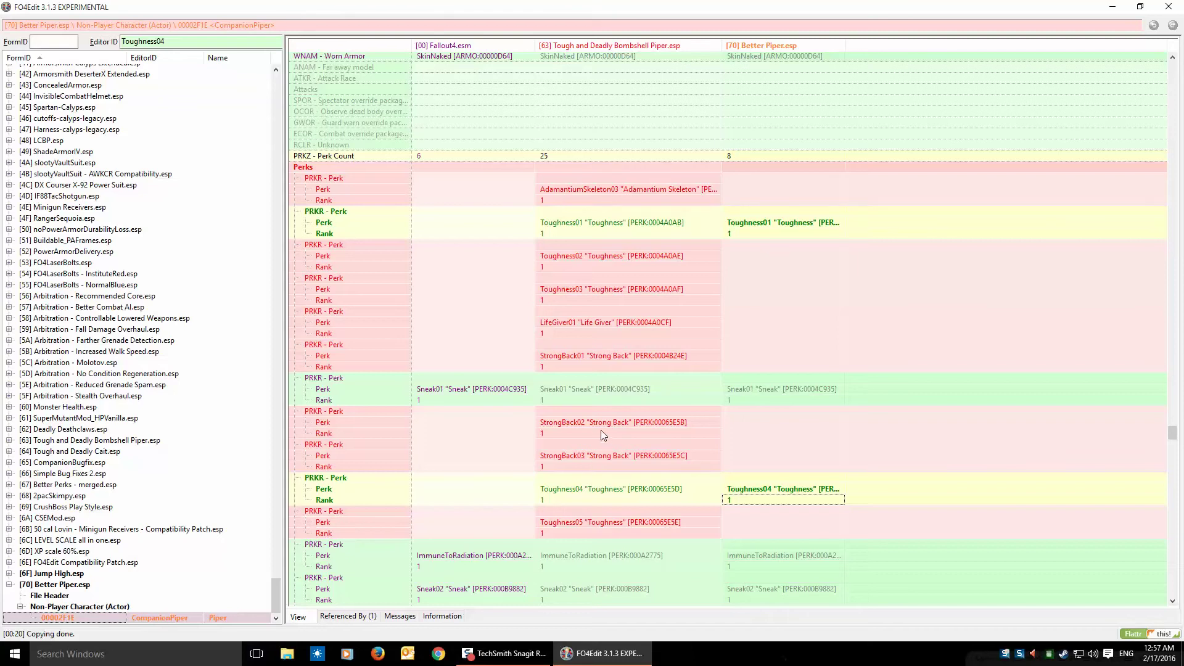
scroll(601, 431, "down", 1)
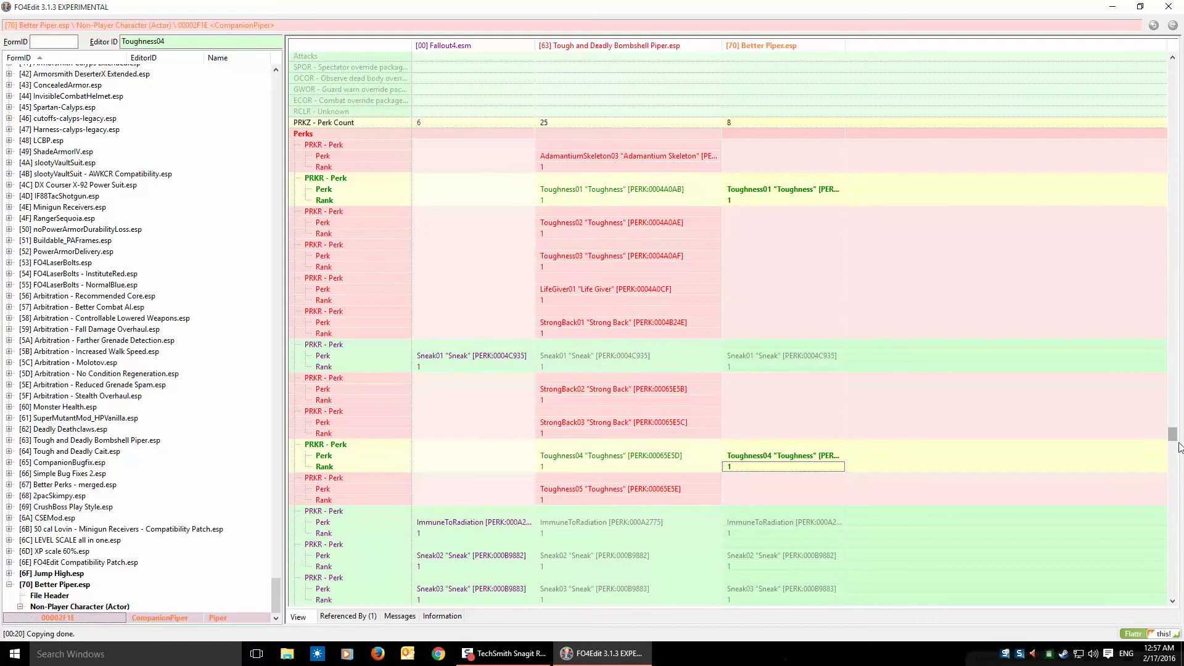
left_click_drag(1174, 439, 1175, 444)
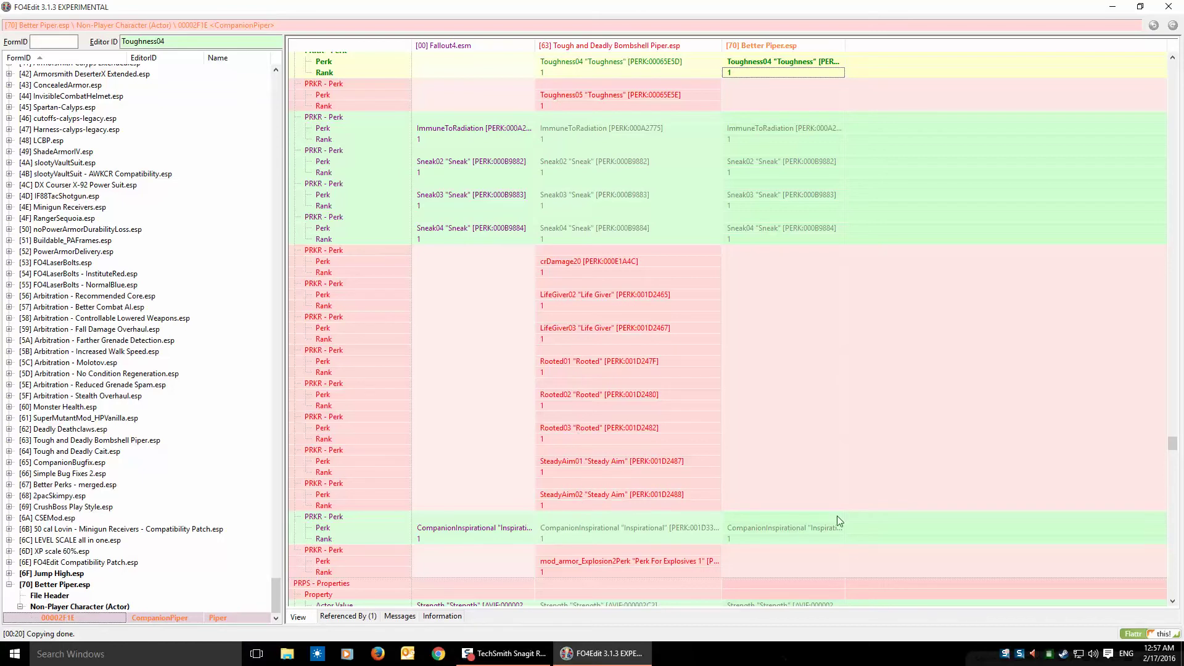
left_click_drag(1174, 443, 1182, 454)
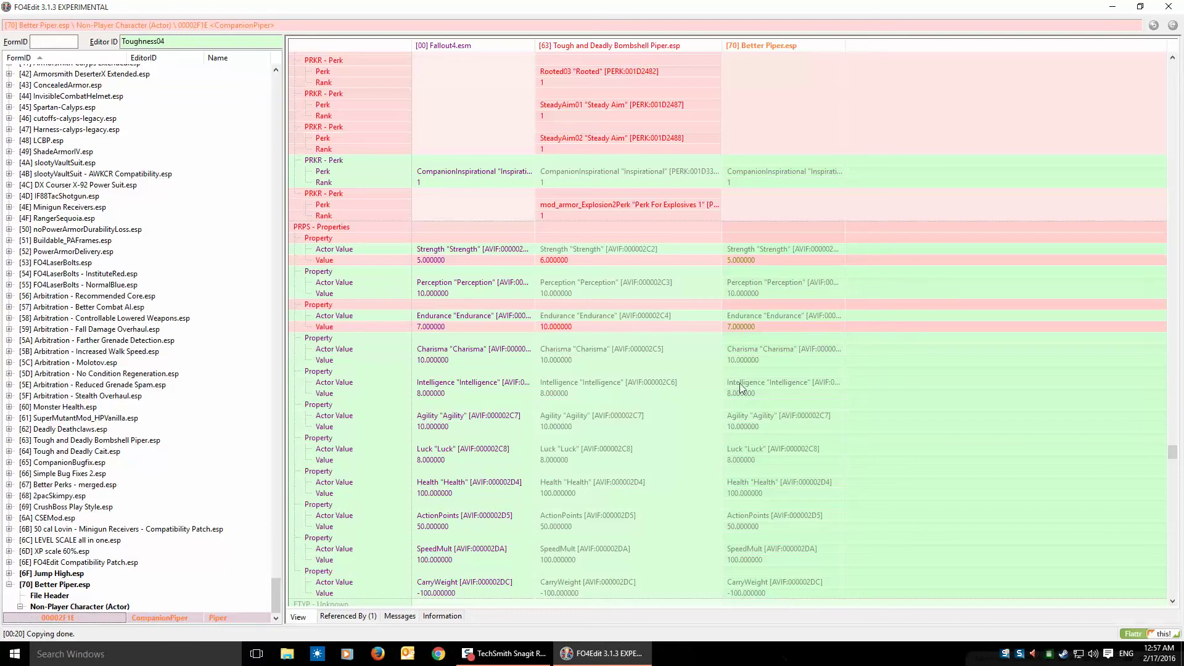
right_click(734, 326)
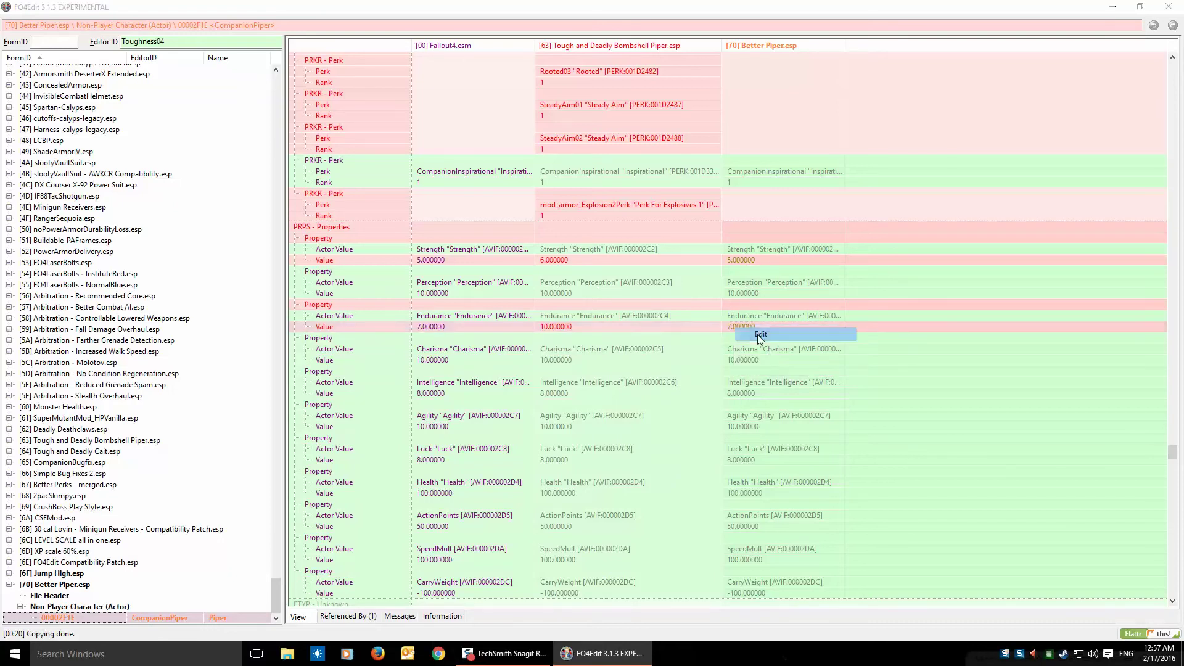
left_click(758, 334)
type("9")
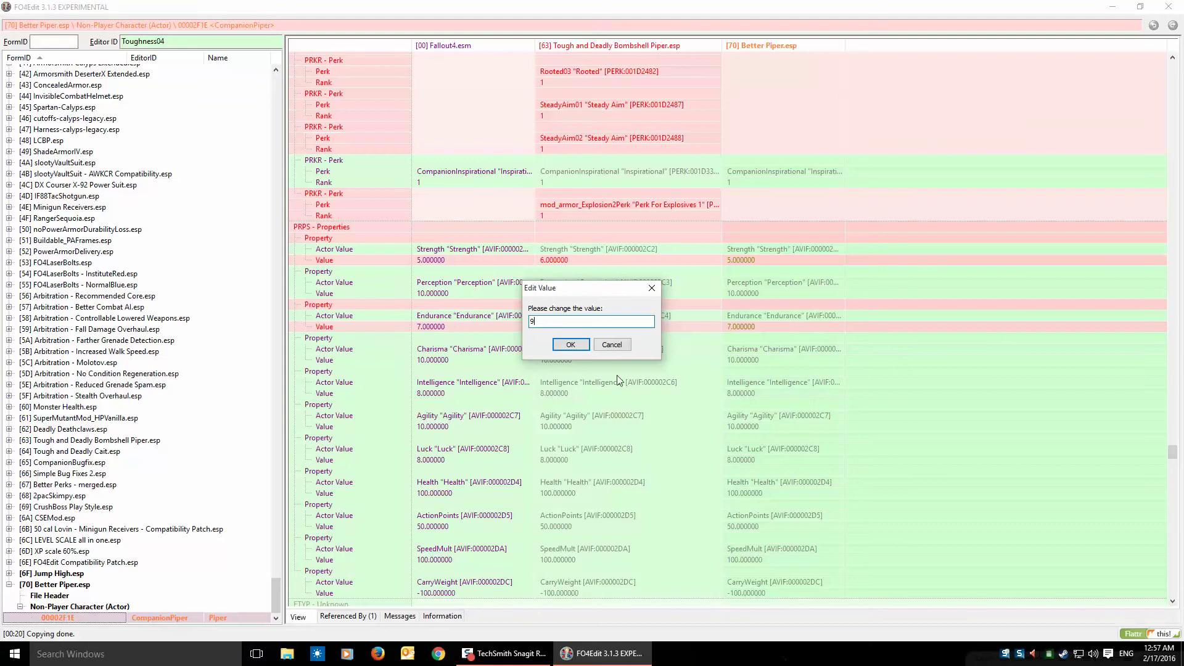
left_click(571, 344)
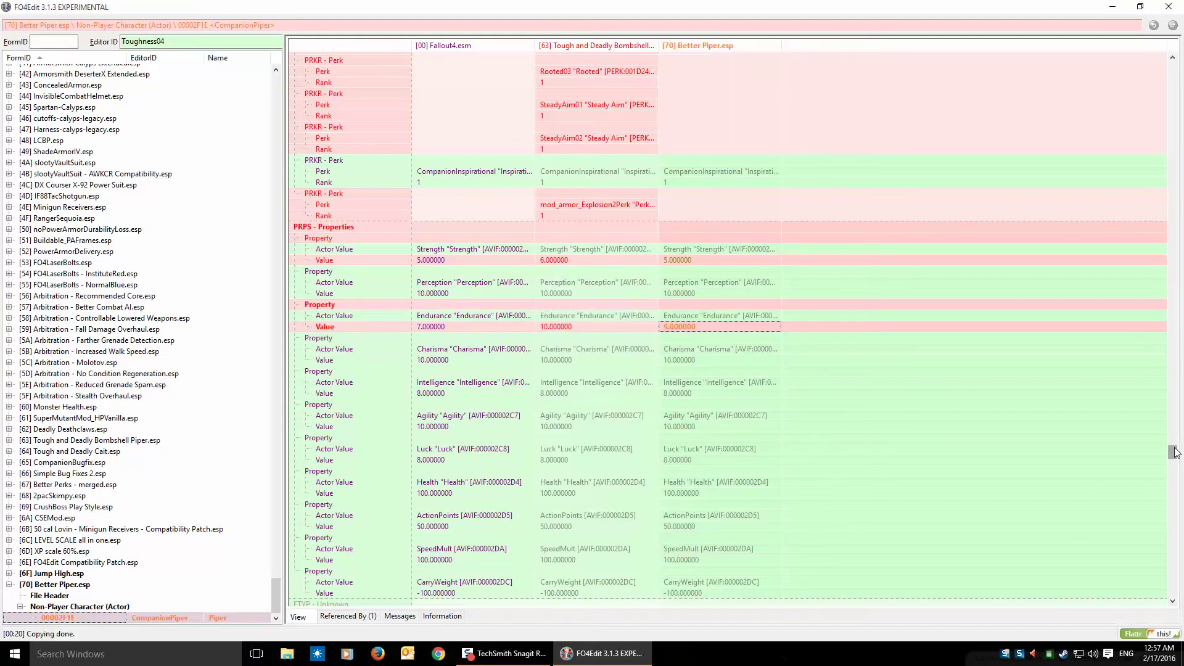
Remove the CompPiper10mm "10mm" item from CompanionPiper's Items list in Better Piper.esp.
left_click_drag(1174, 452, 1176, 462)
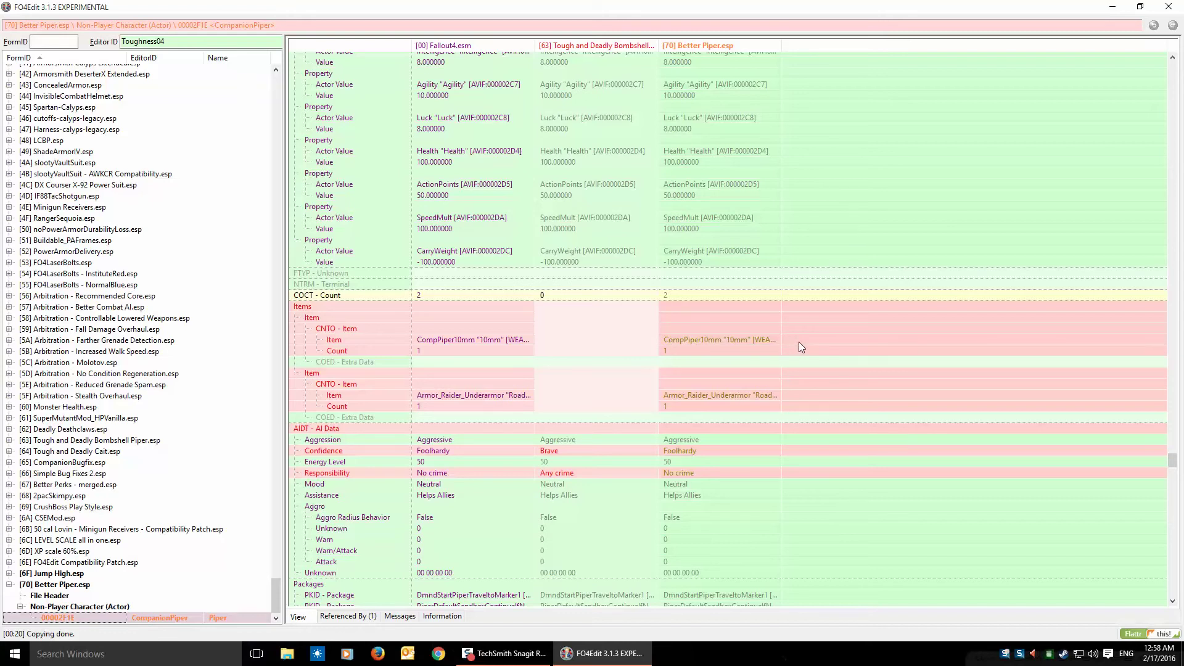
left_click(682, 314)
right_click(682, 315)
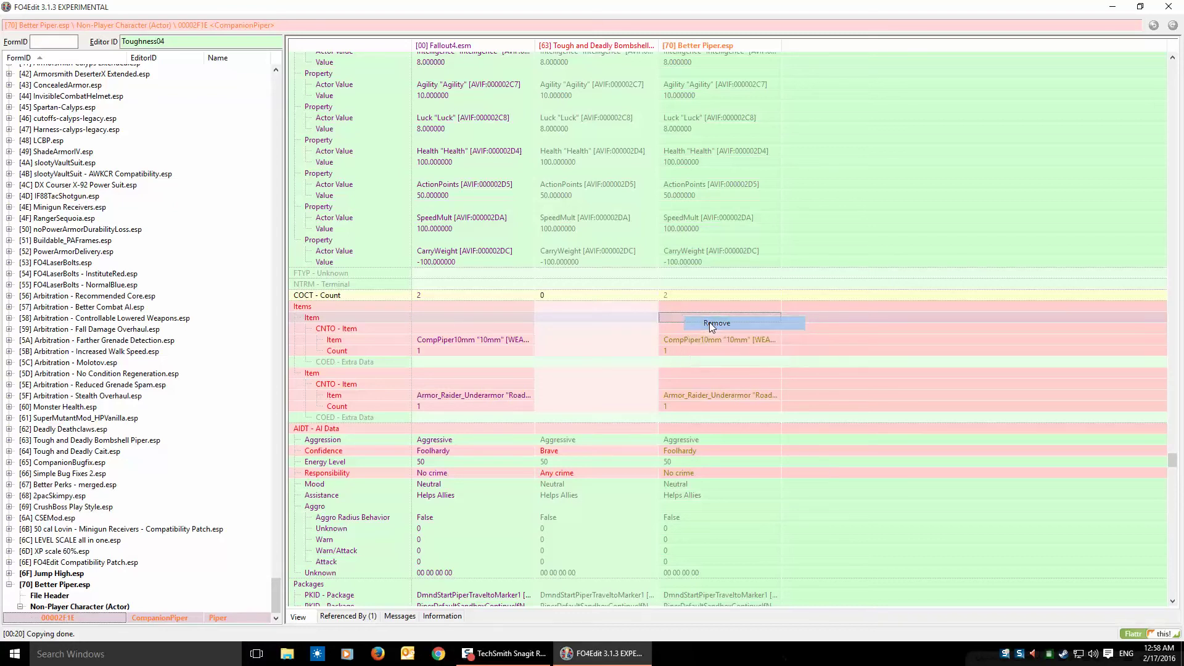
left_click(710, 323)
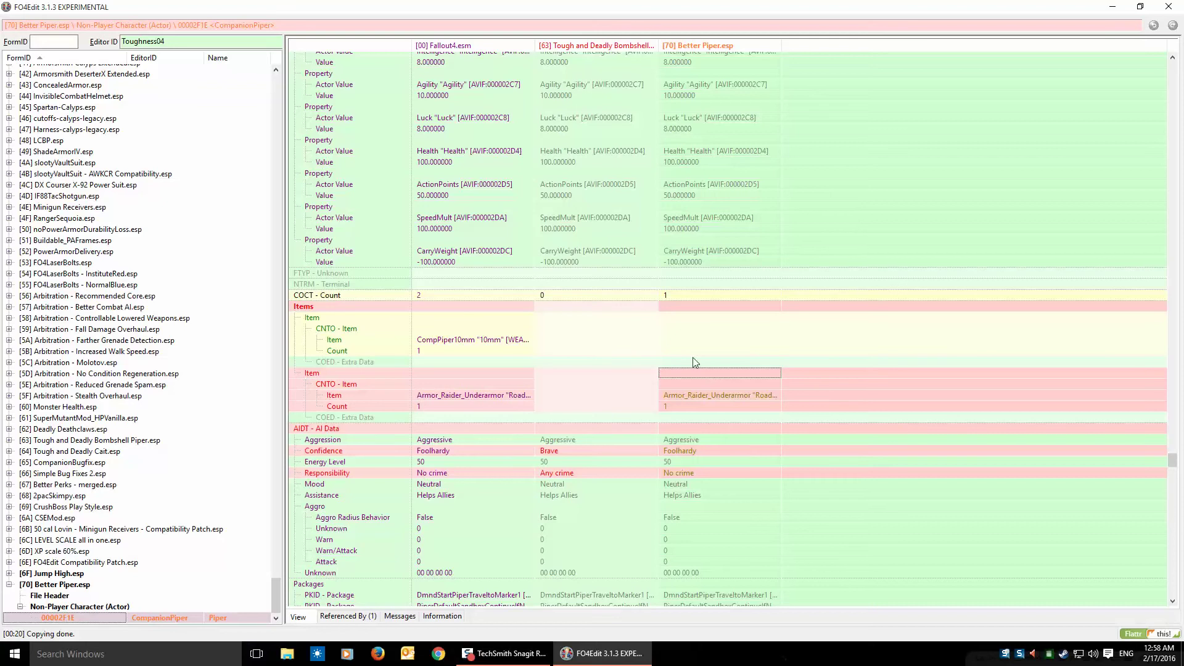
left_click(673, 319)
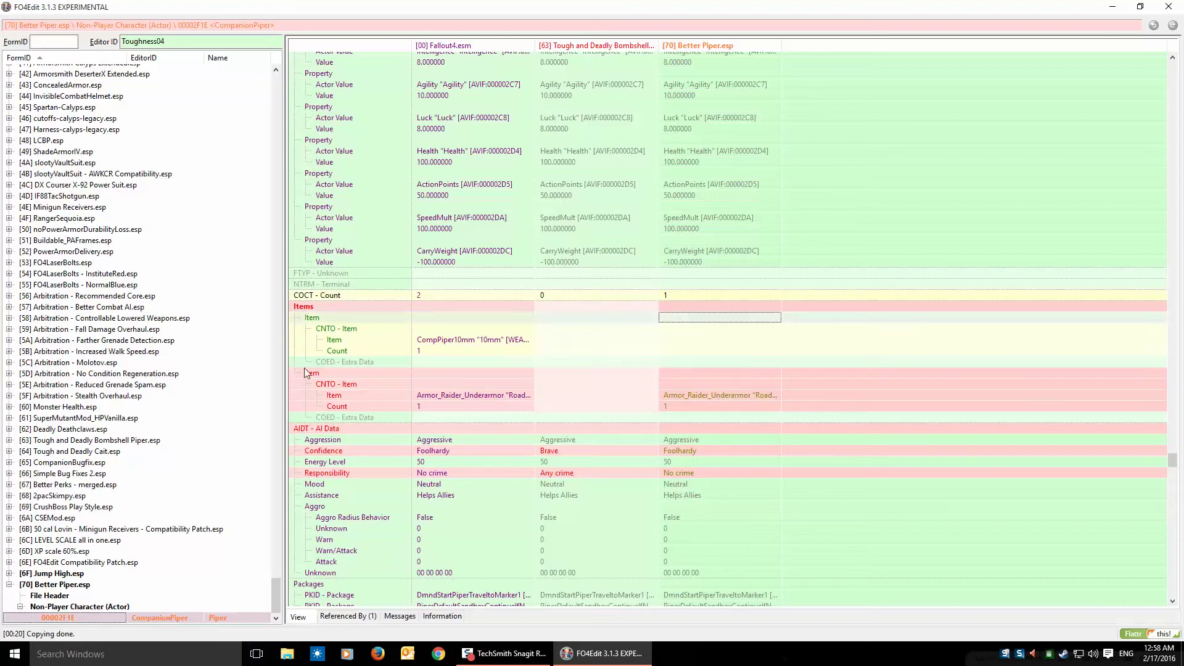
Collapse the Perk group in Fallout4.esm, expand its Weapon group and open the RailwayRifle "Railway Rifle" record.
left_click_drag(276, 591, 276, 144)
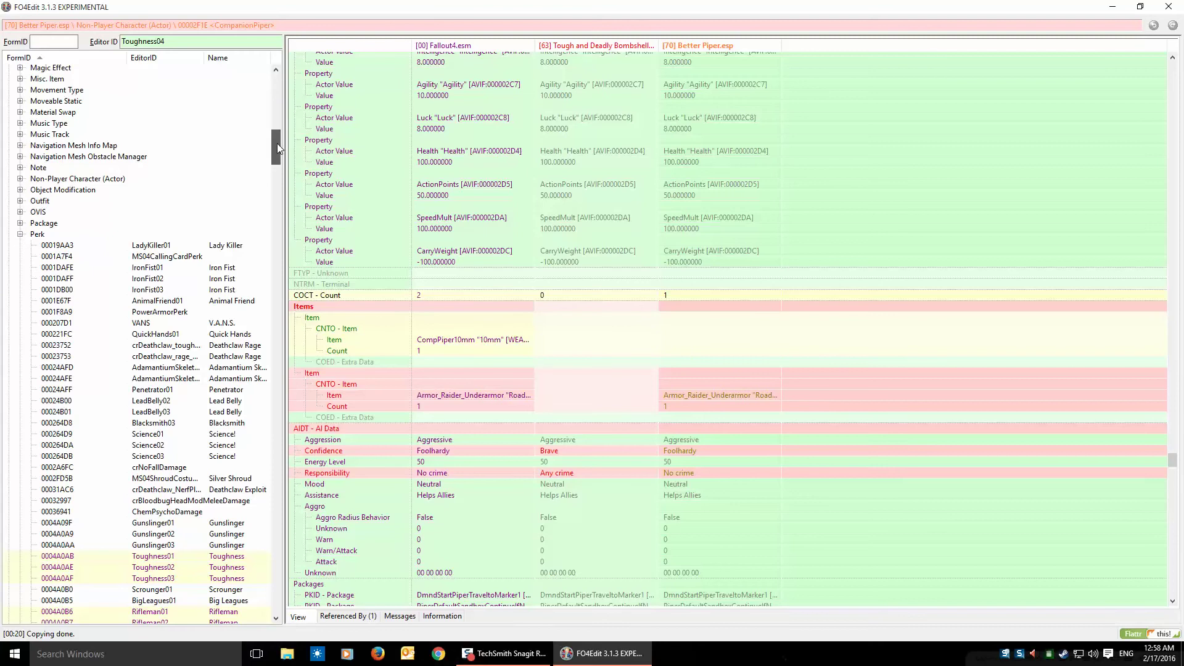
left_click(20, 234)
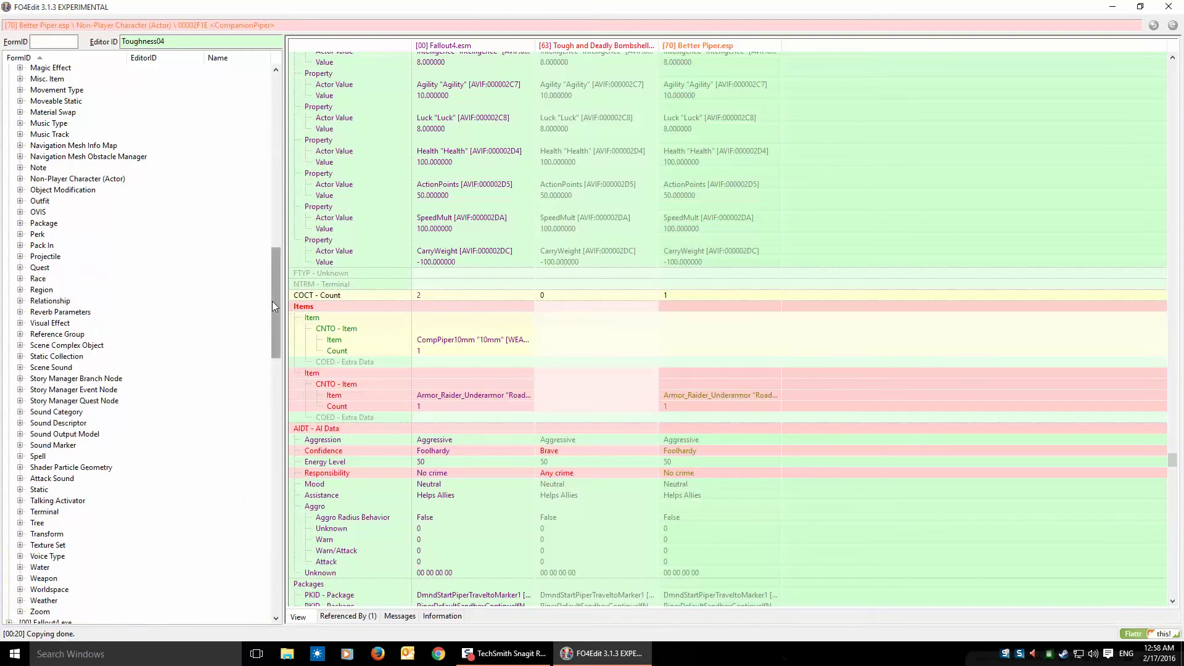
left_click_drag(272, 301, 270, 346)
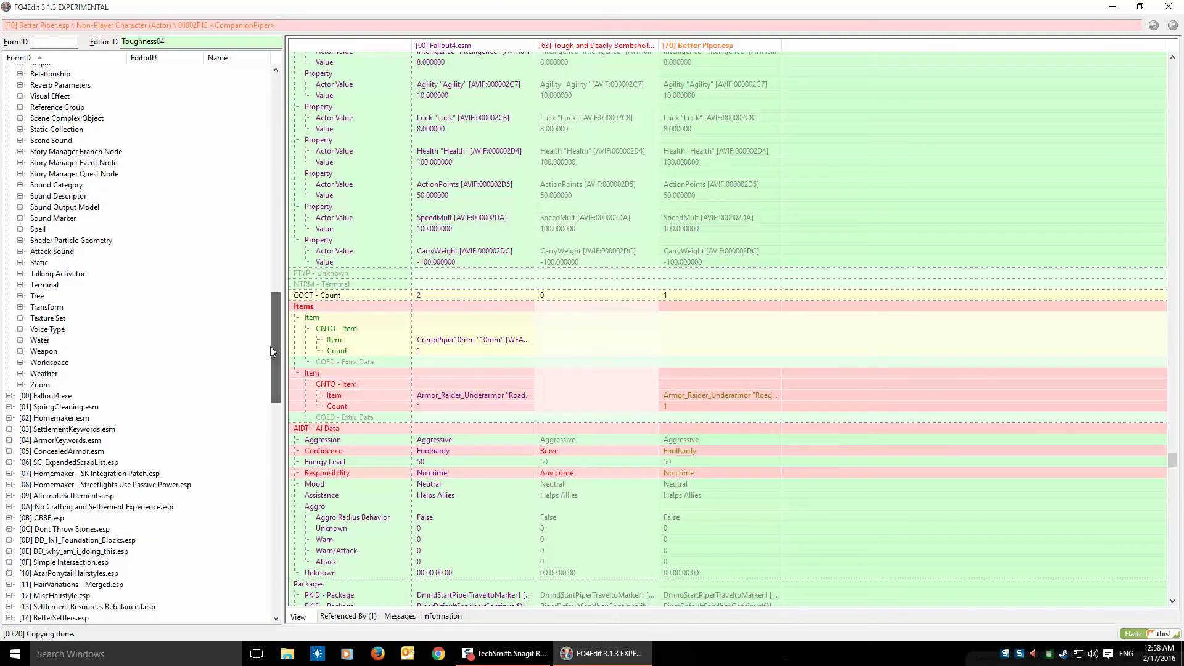
left_click(19, 353)
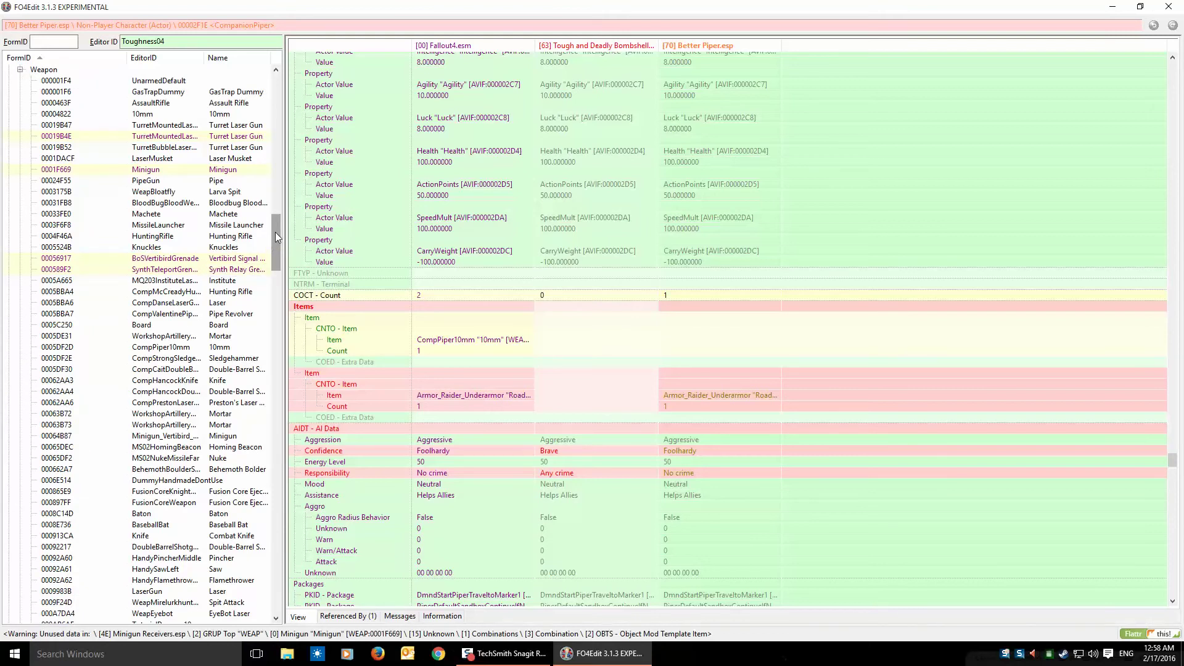
left_click_drag(275, 235, 269, 382)
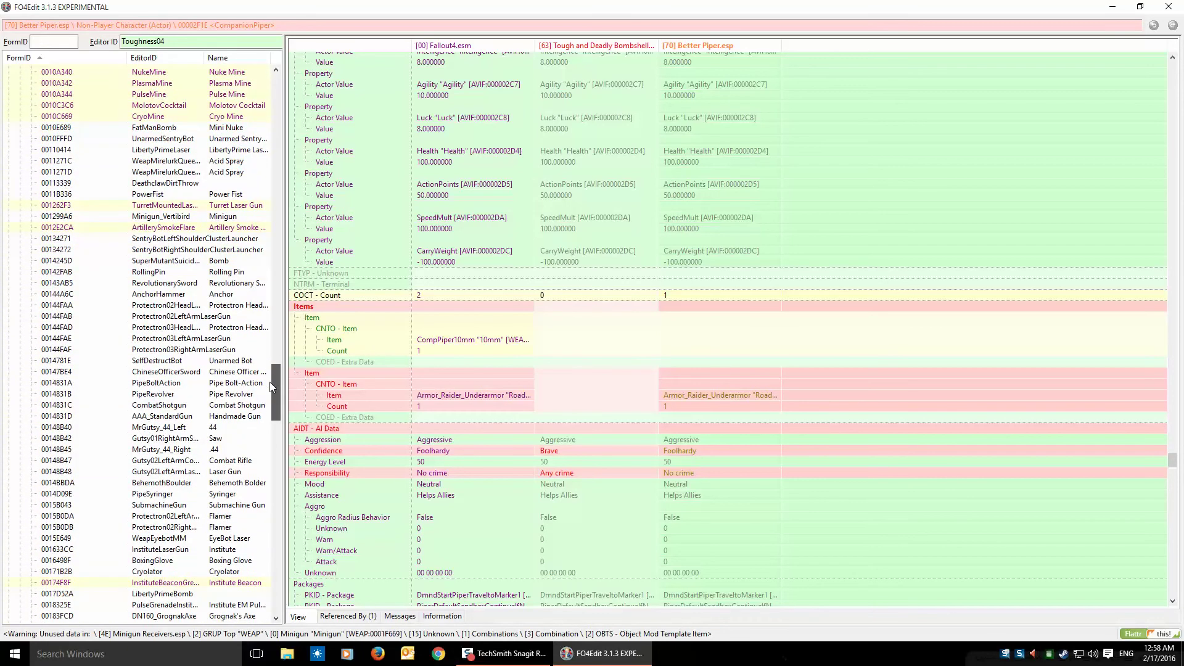
left_click_drag(271, 383, 275, 346)
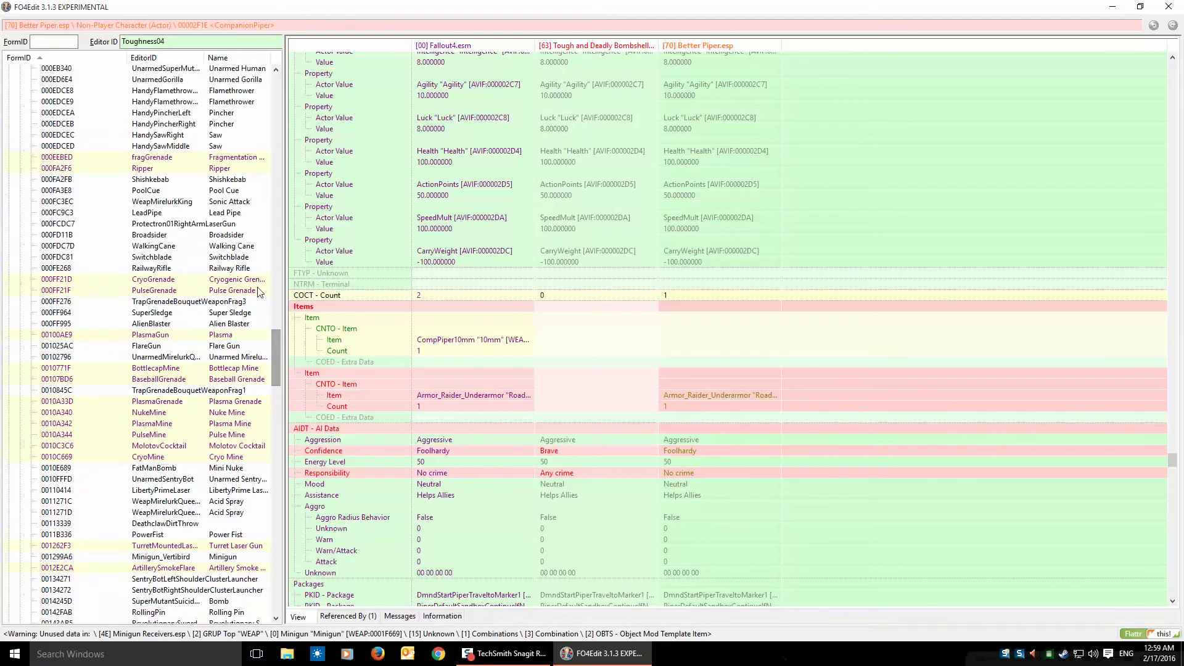
left_click(242, 269)
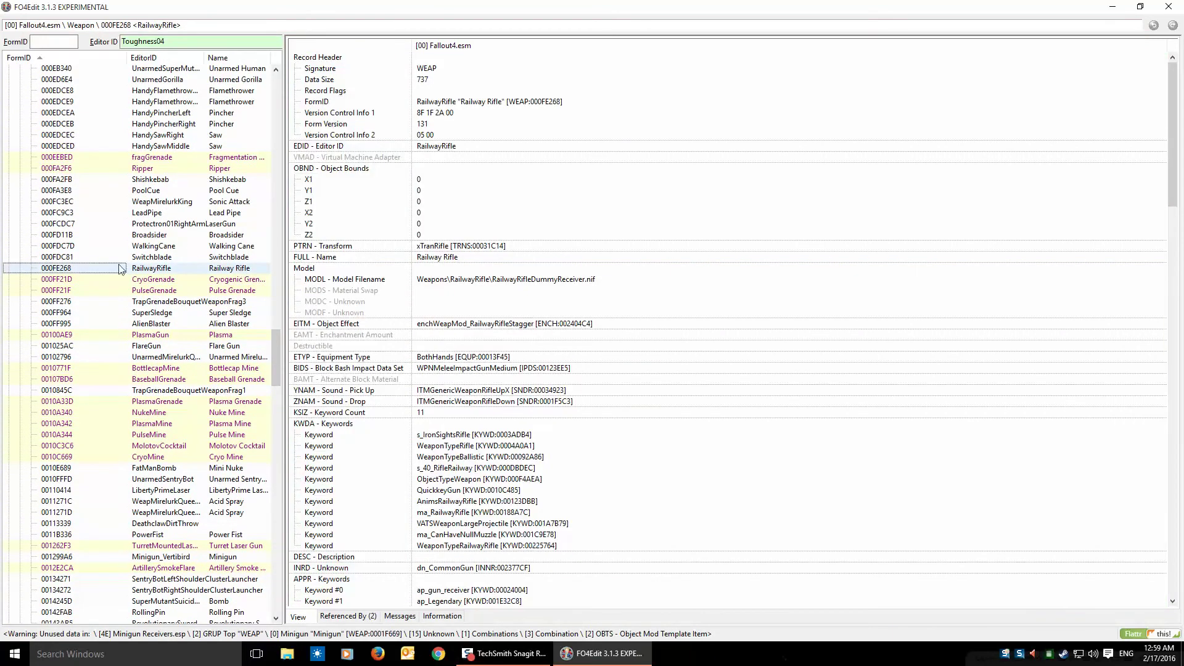
Copy the full FormID text of the Railway Rifle record, RailwayRifle "Railway Rifle" [WEAP:000FE268].
right_click(71, 270)
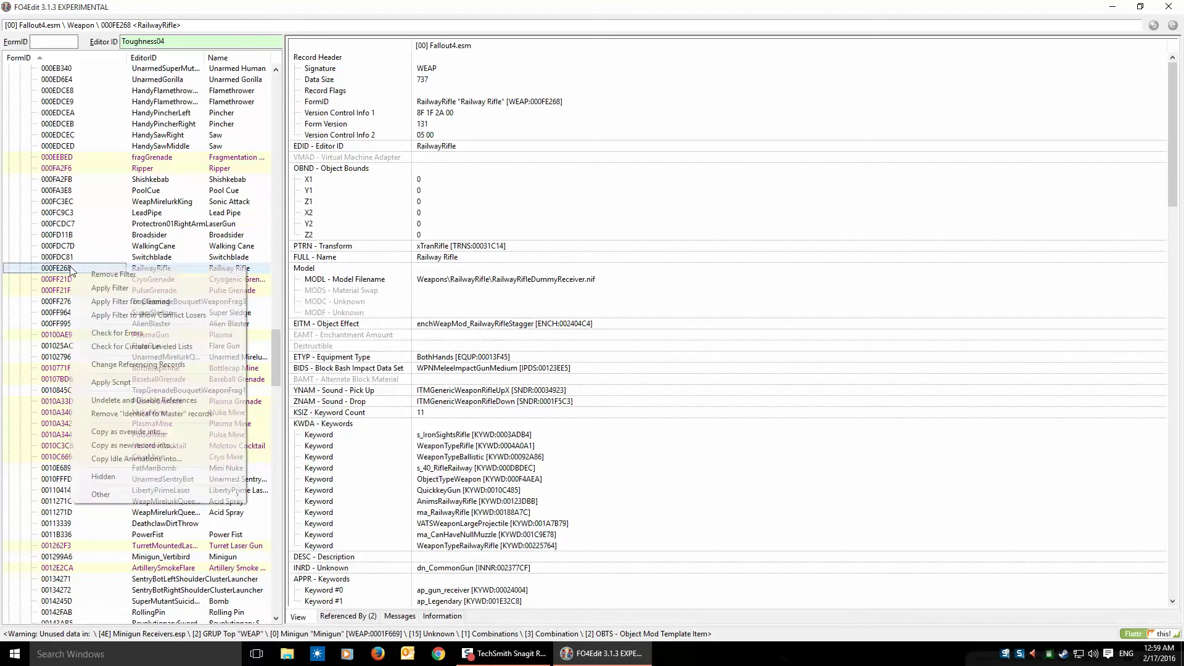
key("Escape")
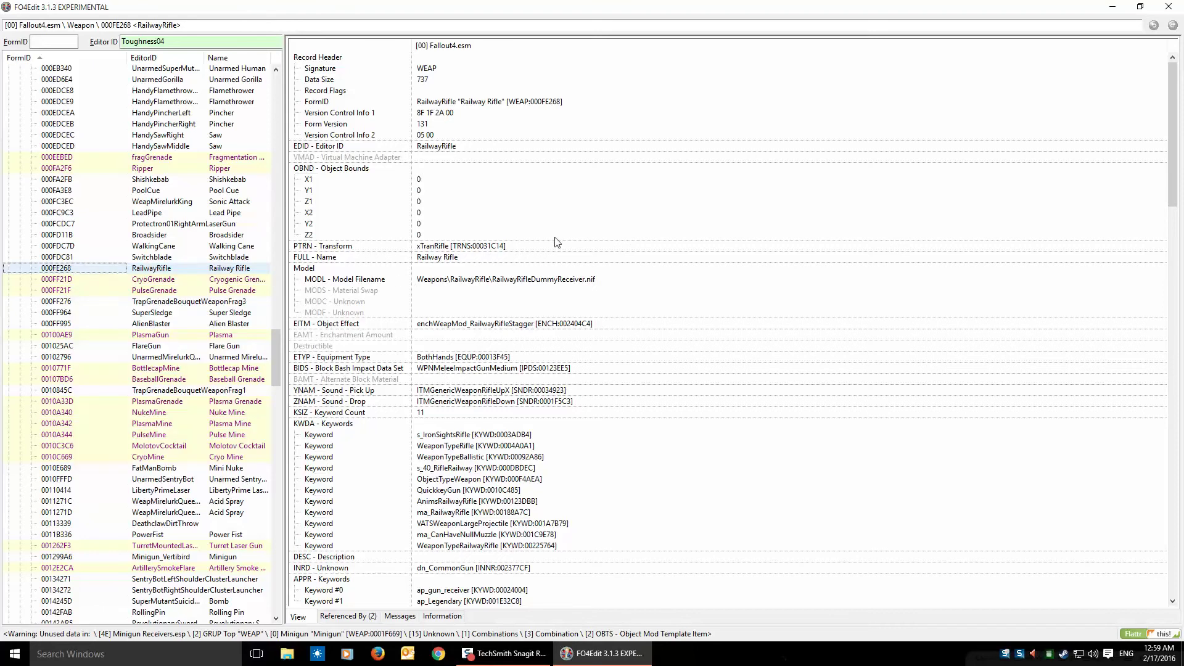
double_click(490, 104)
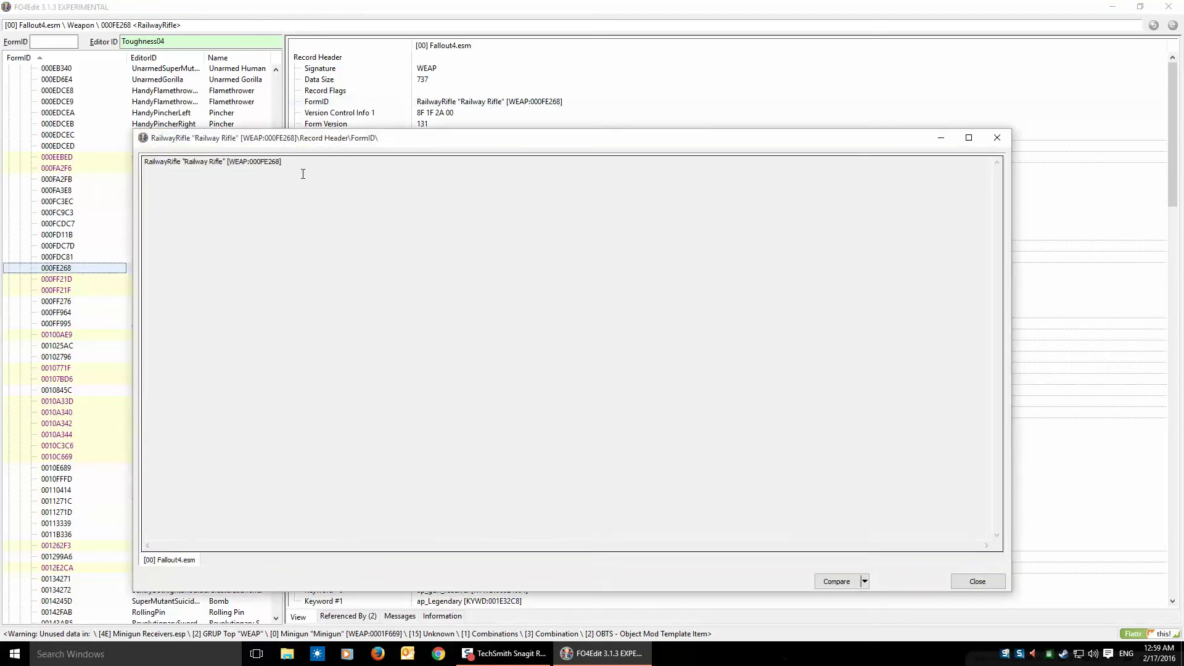
left_click_drag(283, 161, 141, 163)
right_click(169, 162)
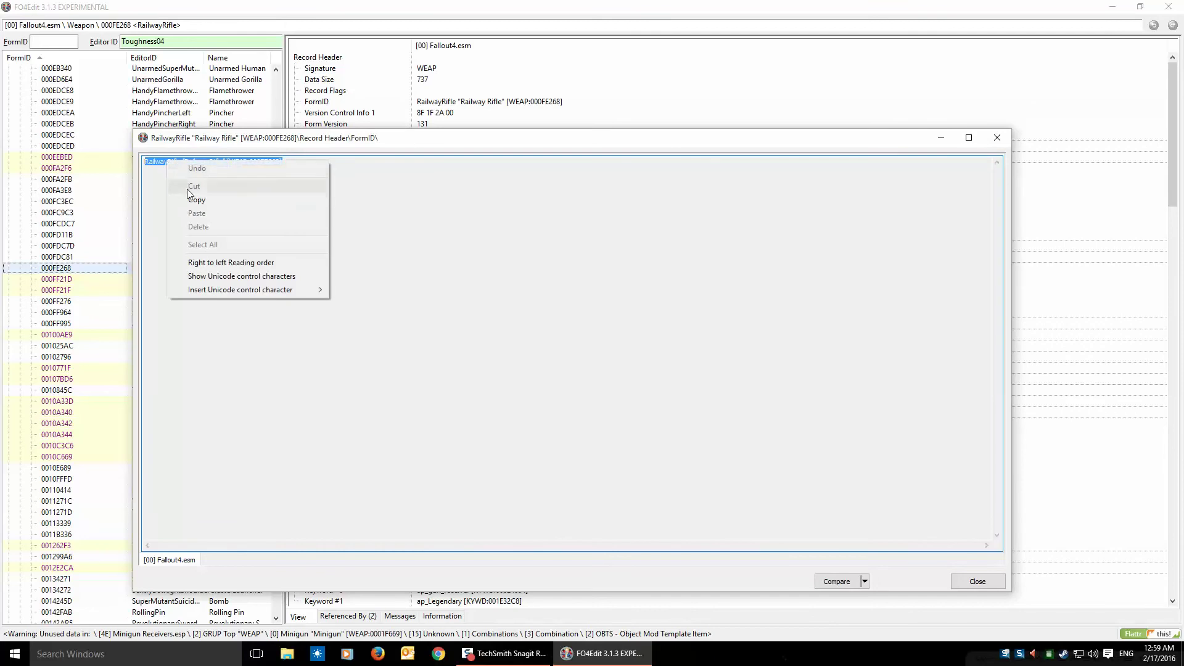
left_click(187, 196)
left_click(979, 582)
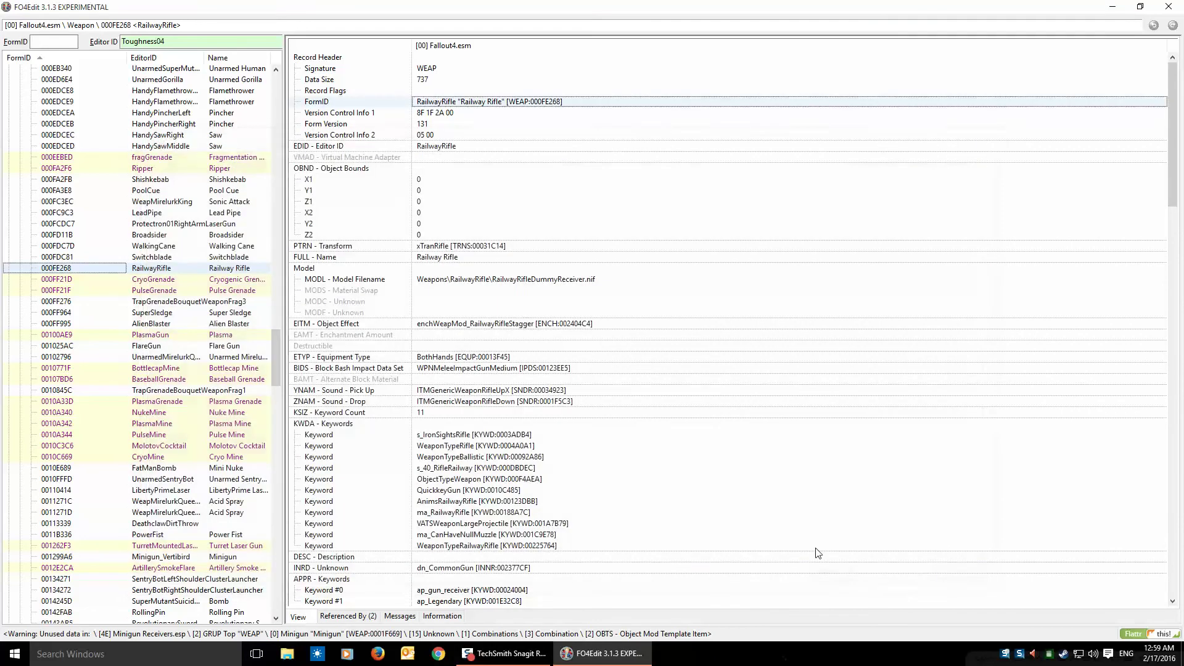
Collapse the Weapon group in Fallout4.esm and reopen the CompanionPiper record in Better Piper.esp.
left_click_drag(277, 349, 273, 213)
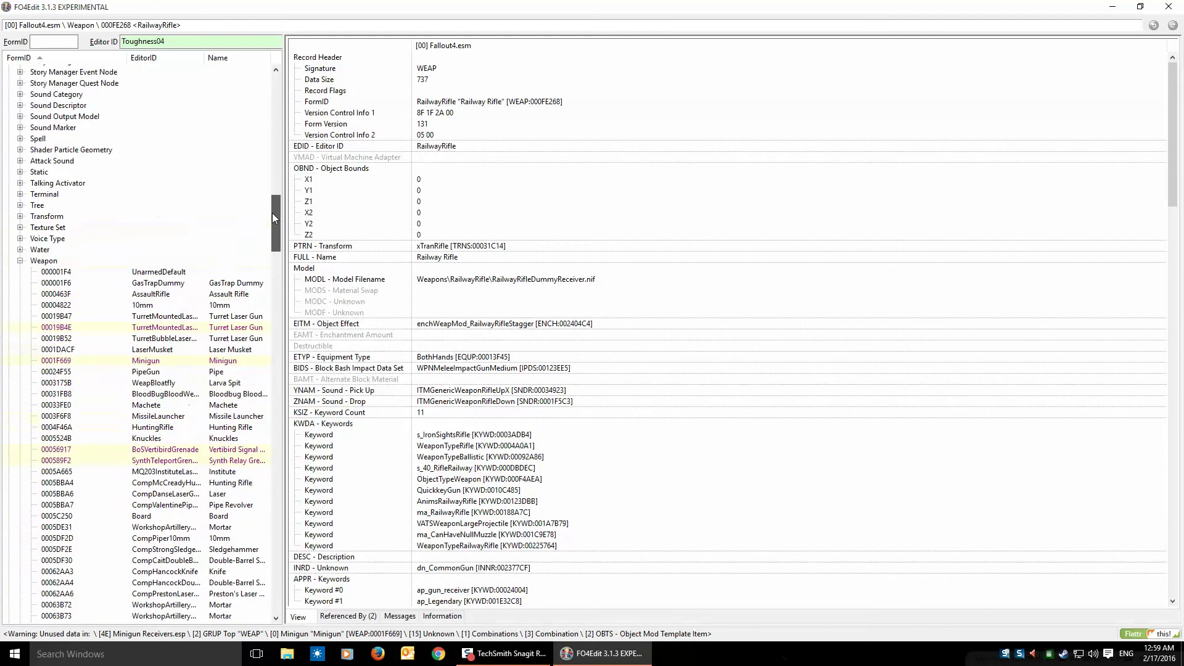
left_click(20, 261)
left_click_drag(275, 334, 276, 529)
left_click(164, 616)
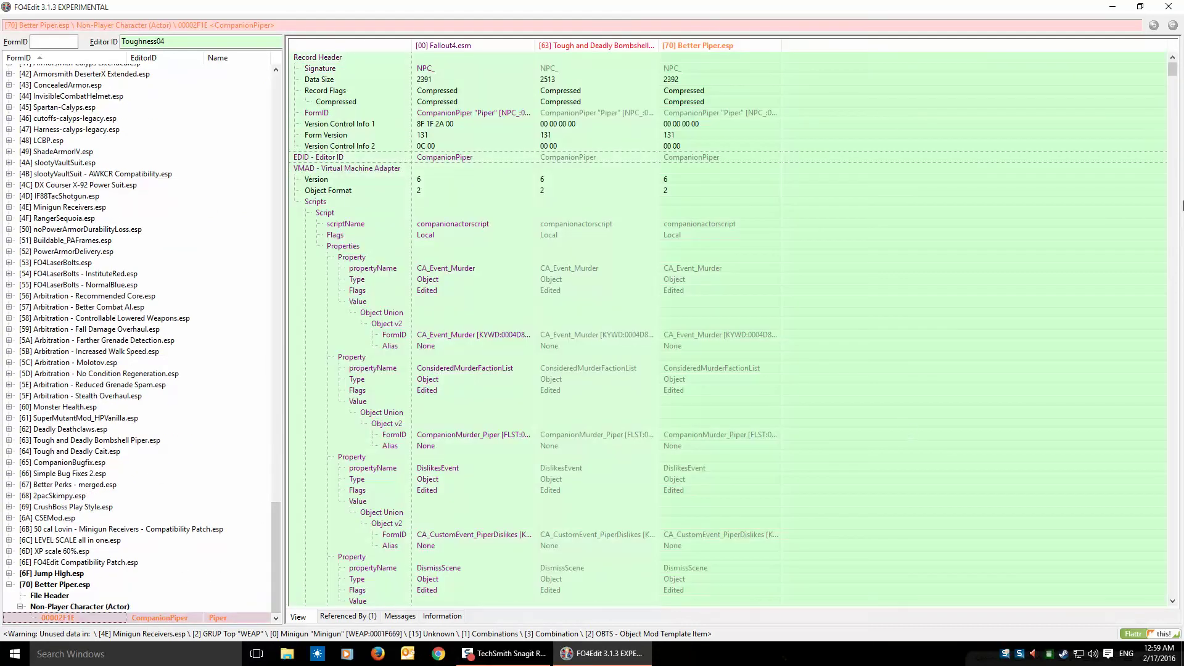
Add a new entry to CompanionPiper's Items list in Better Piper.esp.
scroll(1145, 314, "down", 15)
scroll(1145, 314, "down", 15)
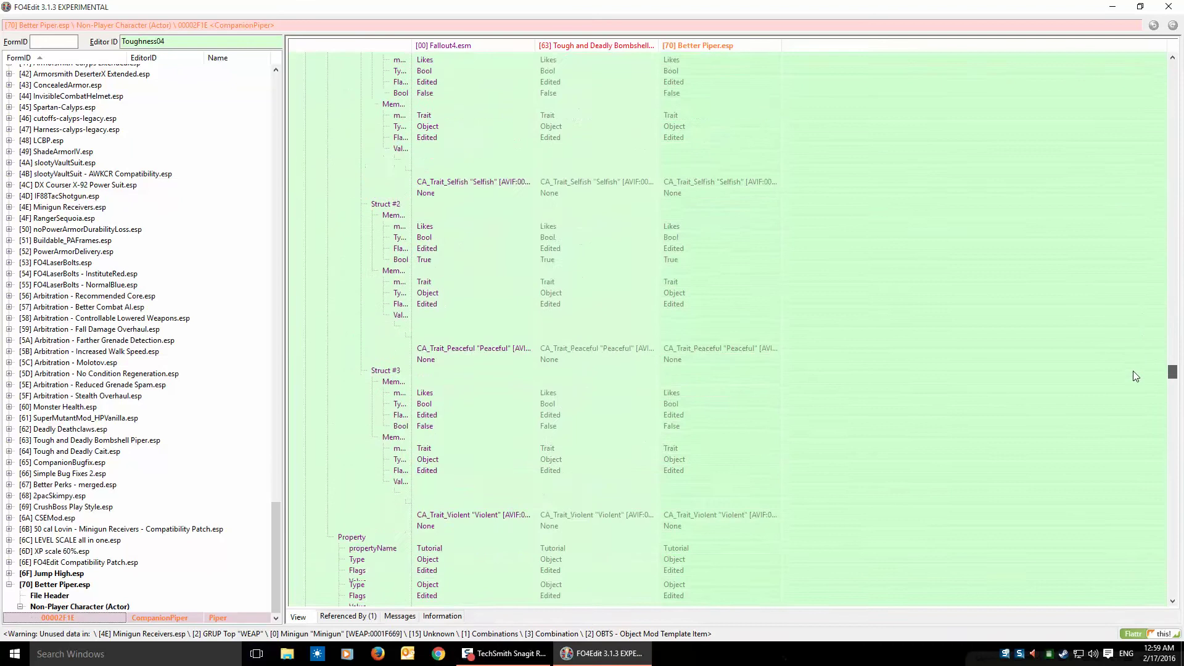
scroll(1135, 430, "down", 16)
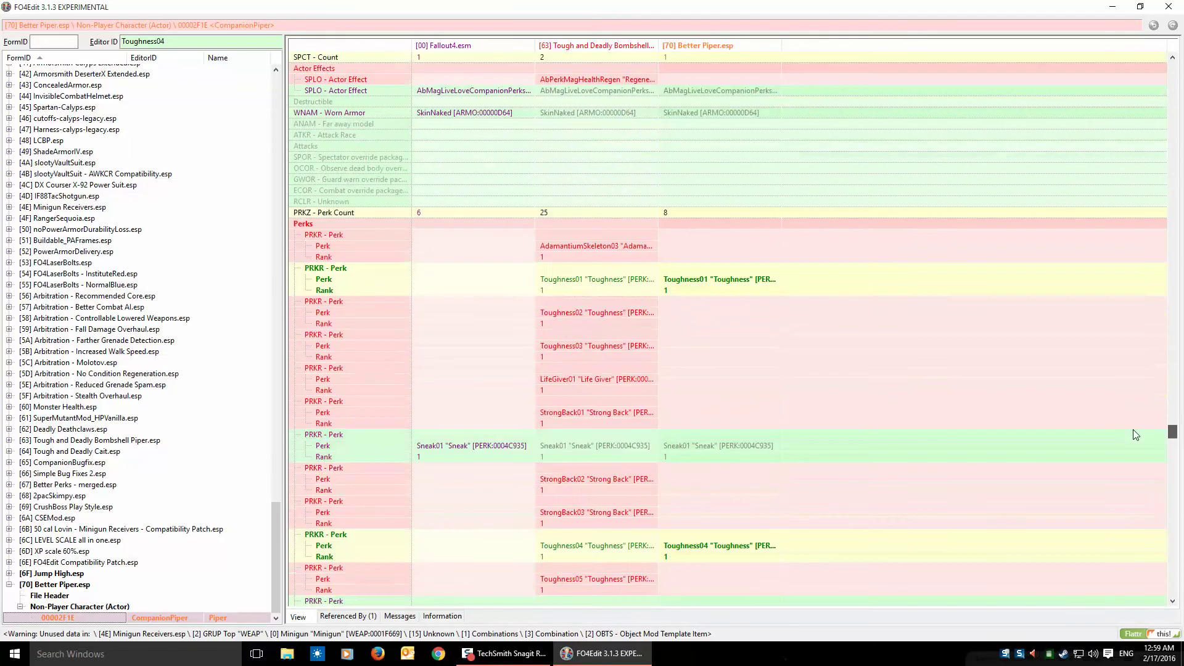
scroll(1135, 454, "down", 18)
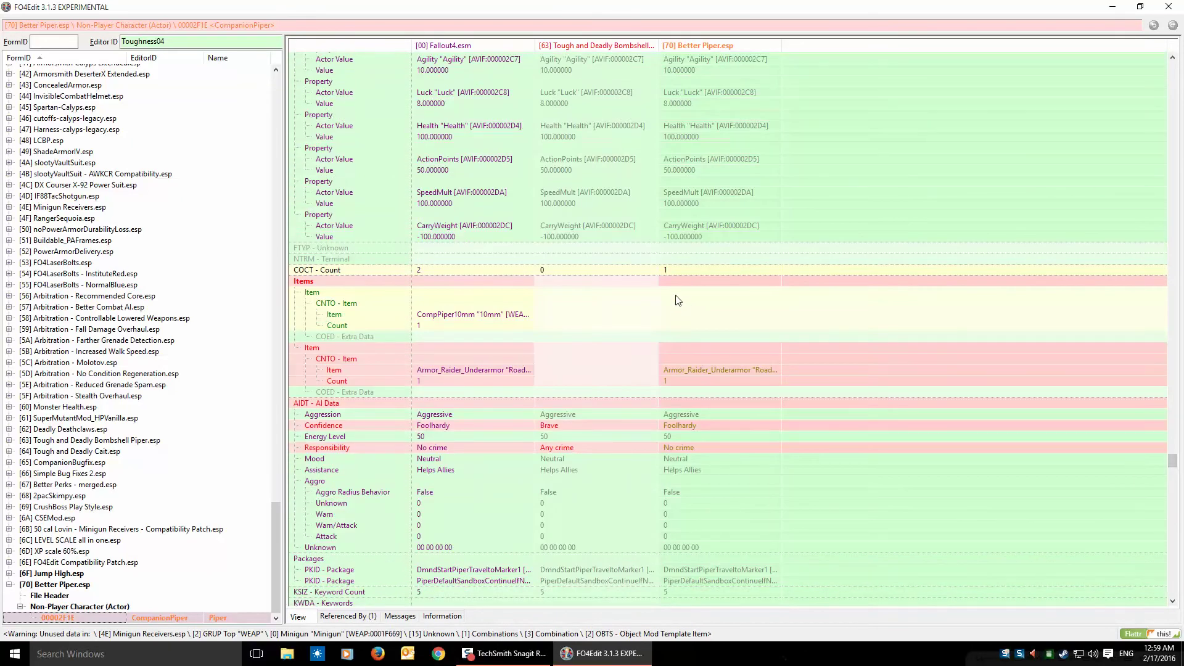
left_click(676, 294)
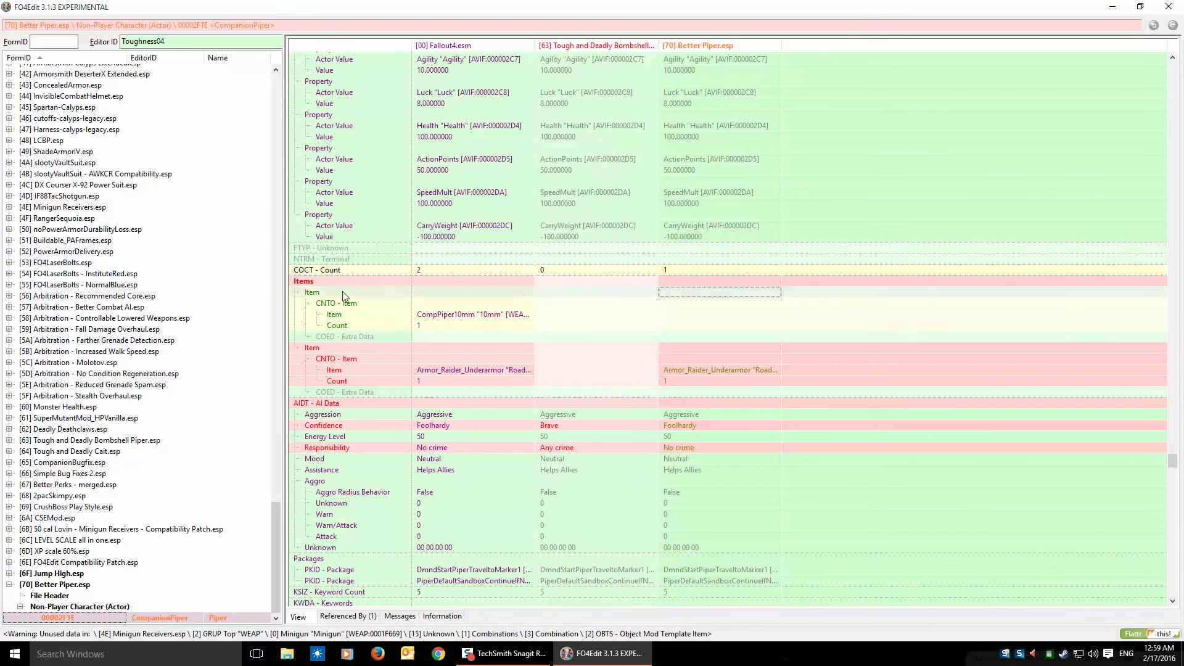
right_click(679, 296)
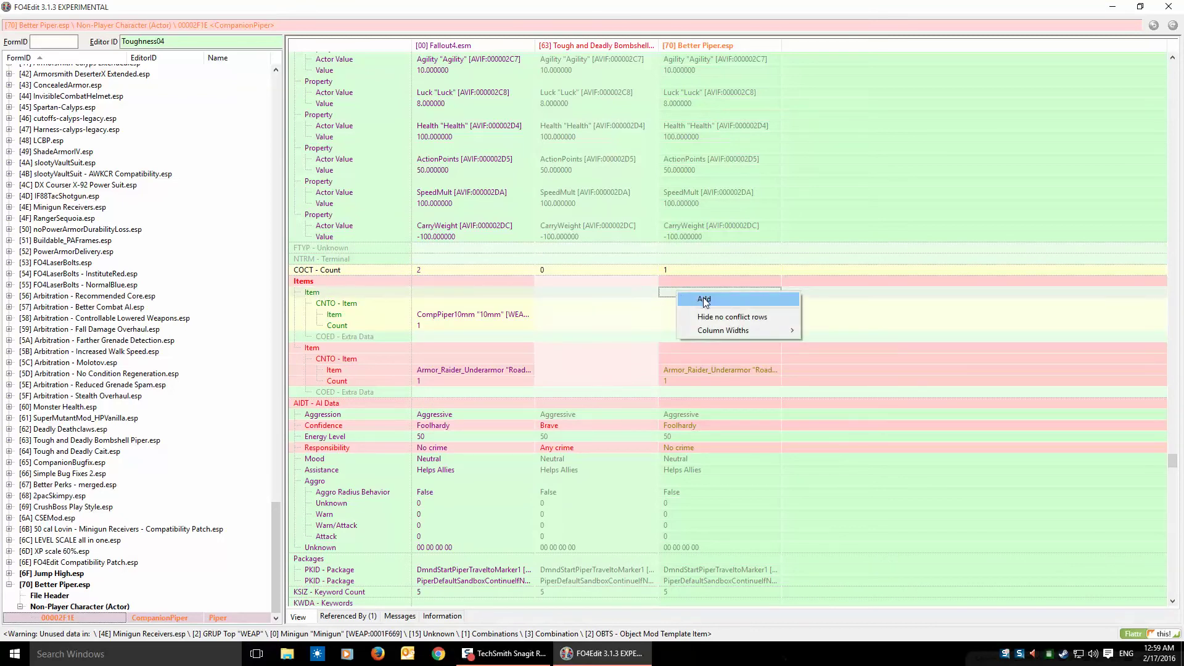
left_click(704, 299)
Replace the new item's null reference in Better Piper.esp with the copied RailwayRifle "Railway Rifle" [WEAP:000FE268].
left_click(694, 317)
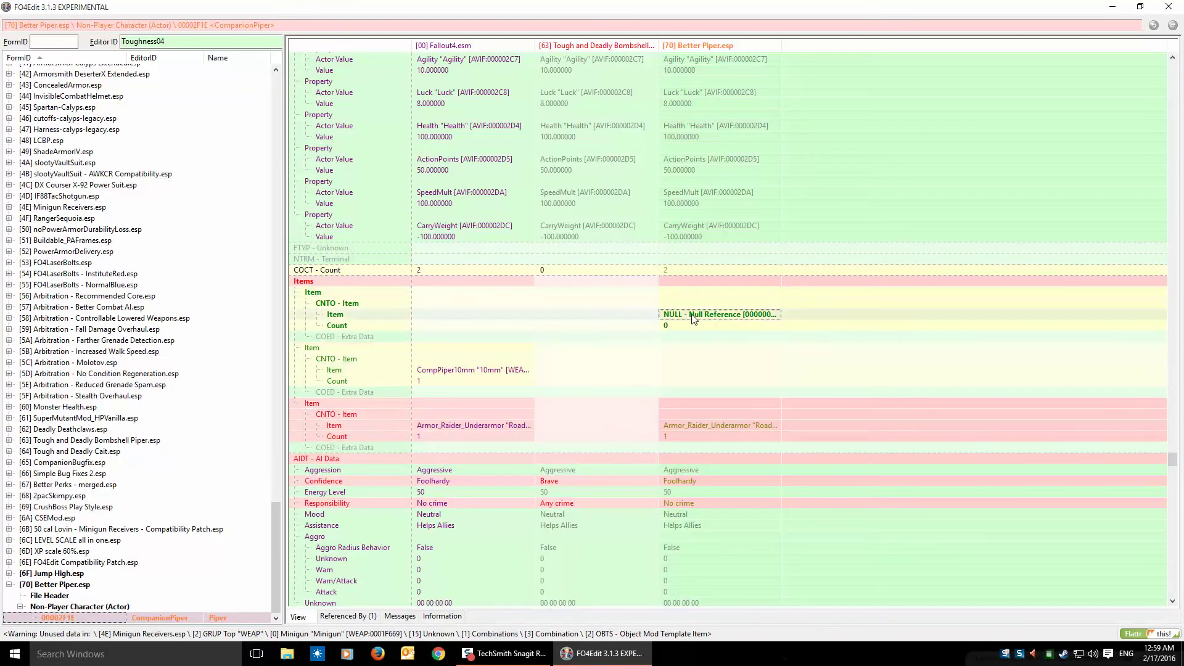
right_click(703, 318)
left_click(793, 317)
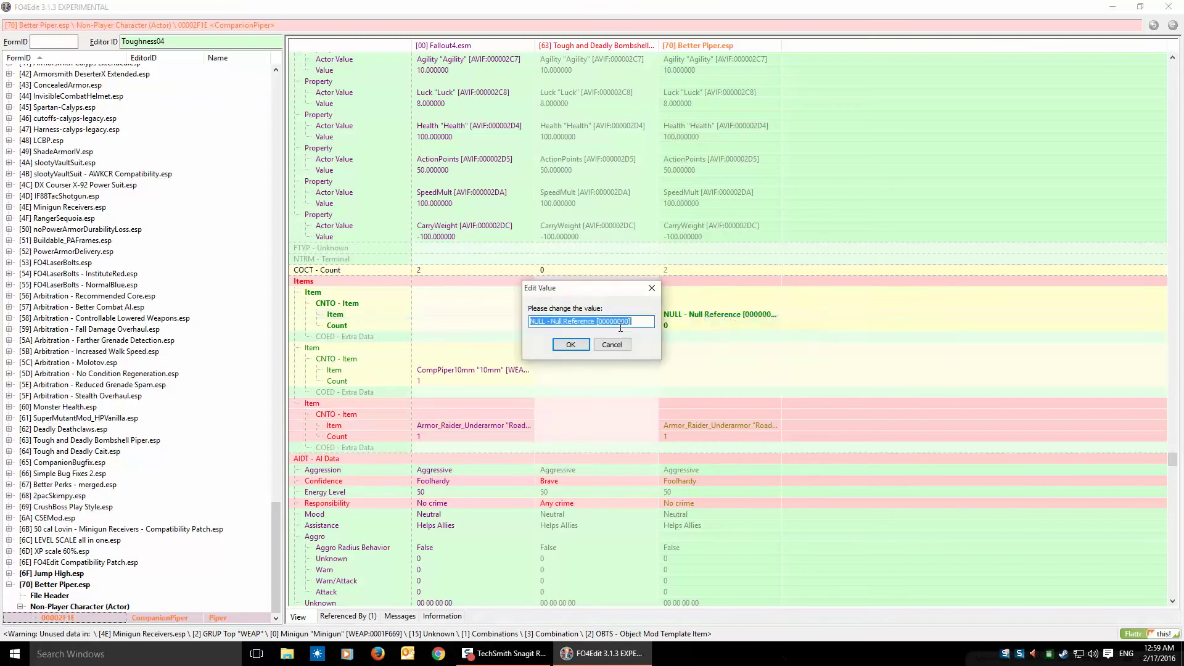
right_click(576, 321)
left_click(602, 372)
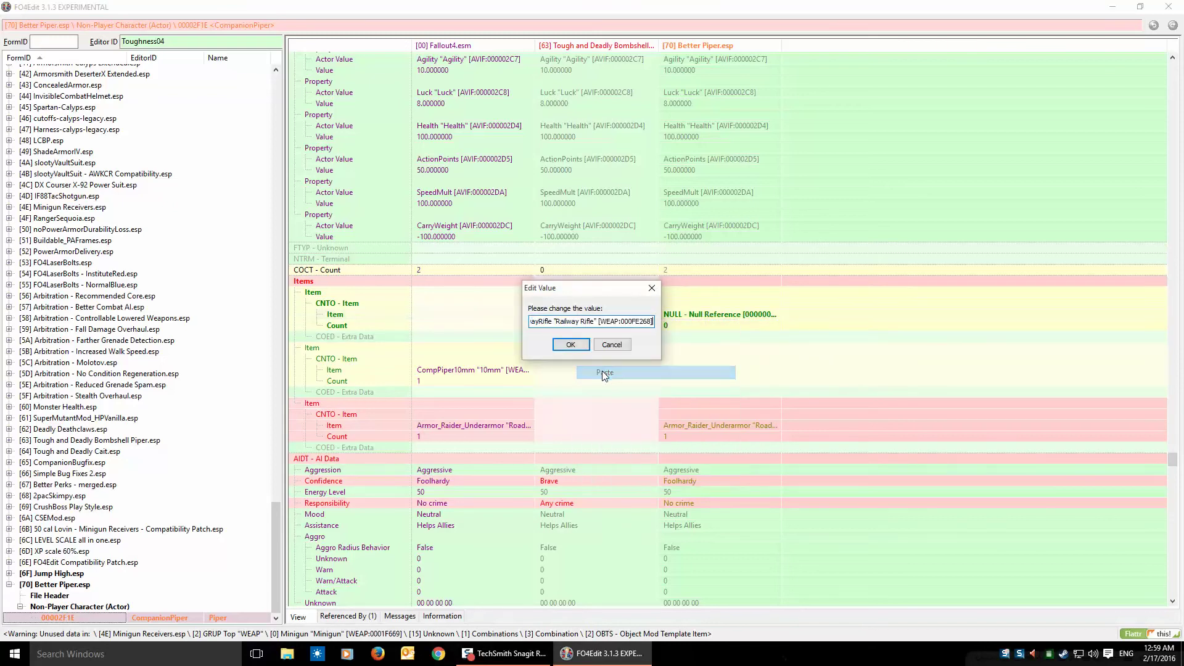
left_click(569, 345)
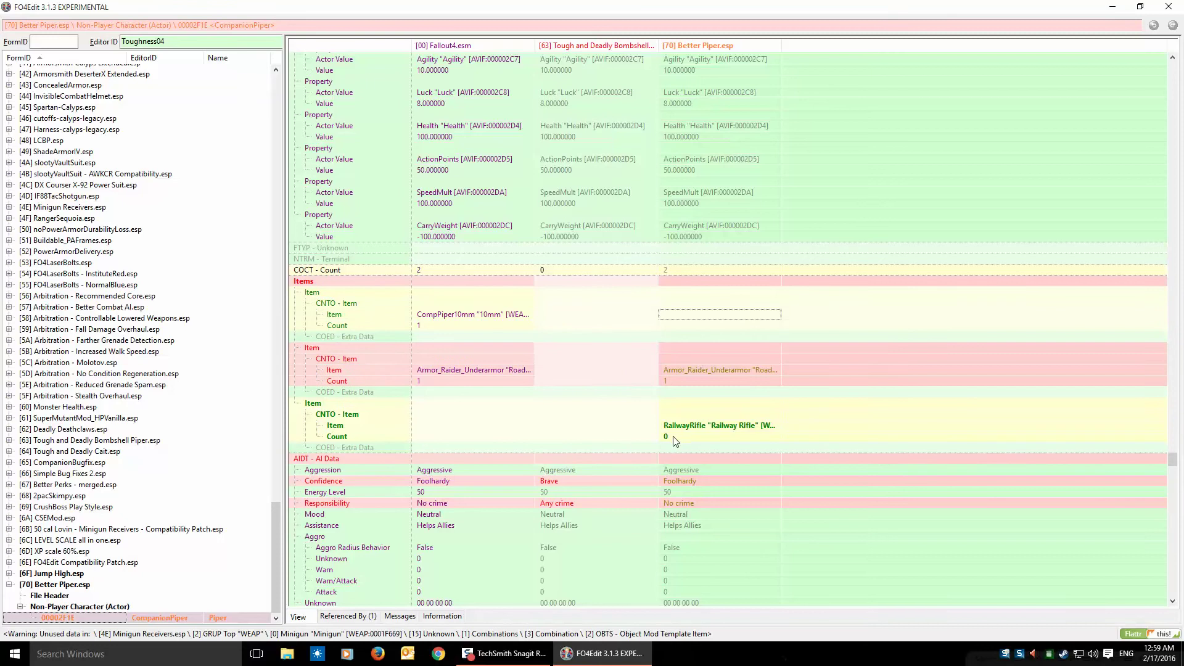
Set the Count of the RailwayRifle item to 1 for CompanionPiper in Better Piper.esp.
left_click(674, 439)
right_click(672, 439)
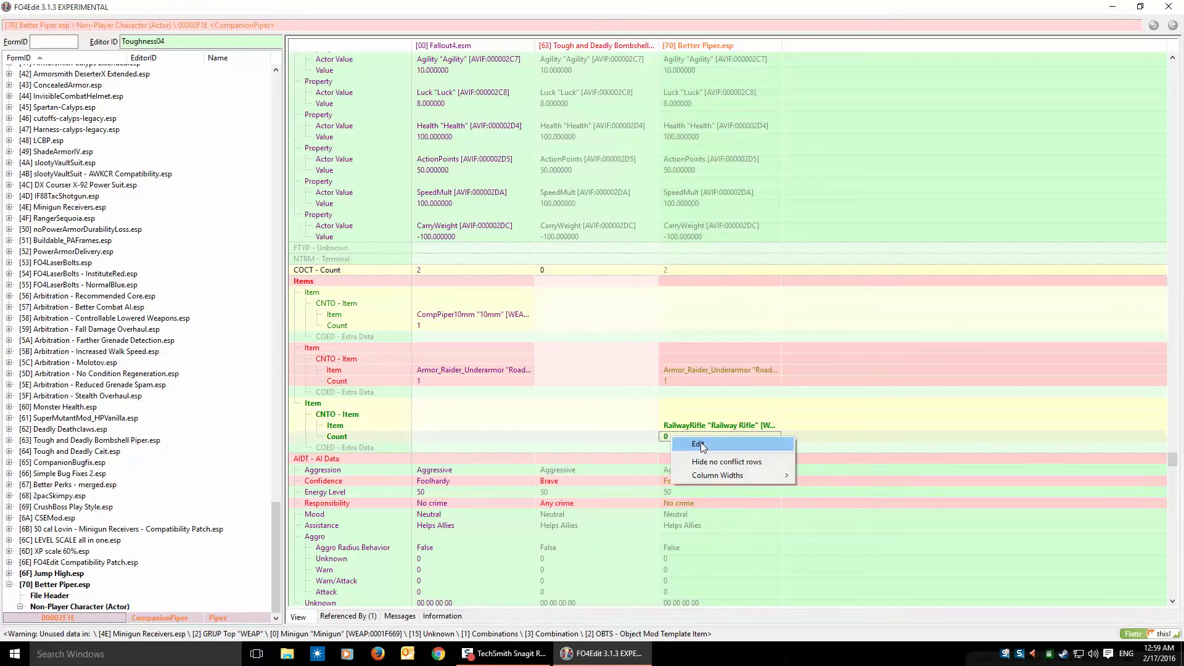
left_click(703, 447)
type("1")
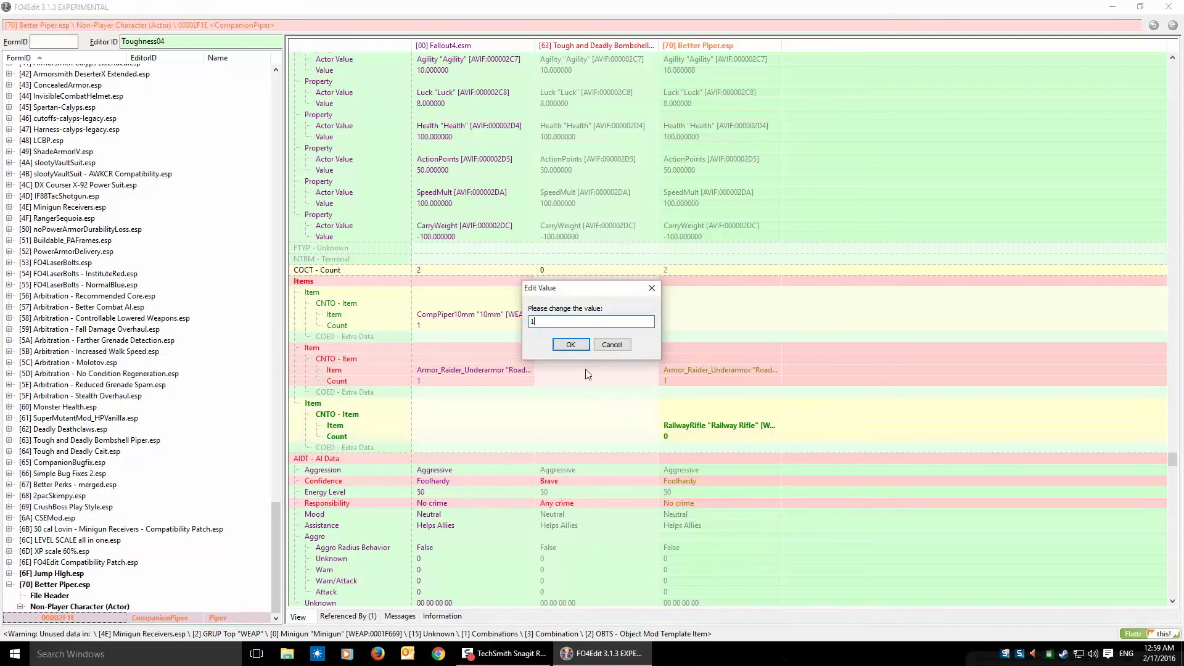
left_click(570, 344)
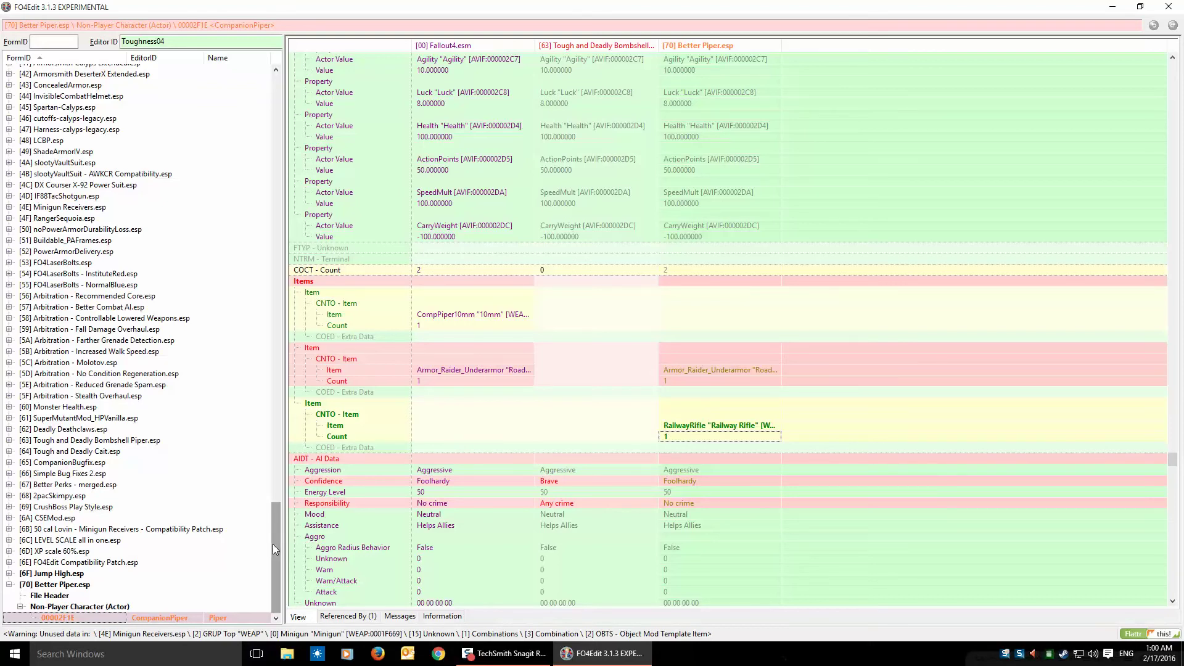
Expand the Ammunition group in Fallout4.esm and open the AmmoRRSpike "Railway Spike" record.
left_click_drag(272, 544, 271, 101)
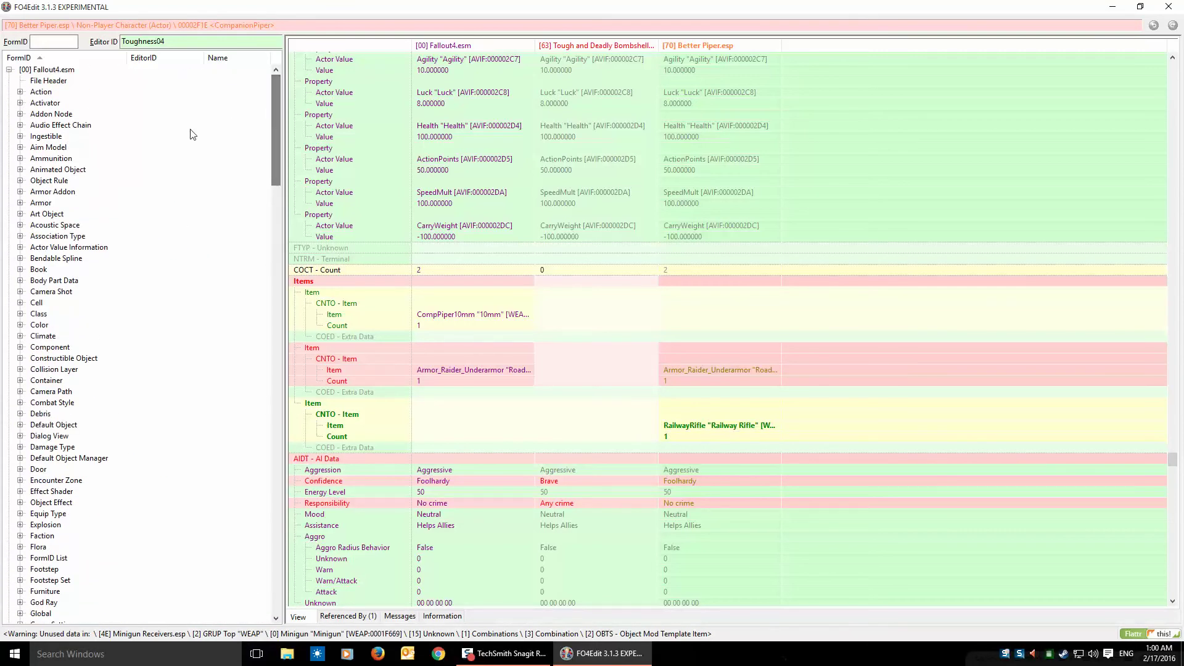
left_click(20, 158)
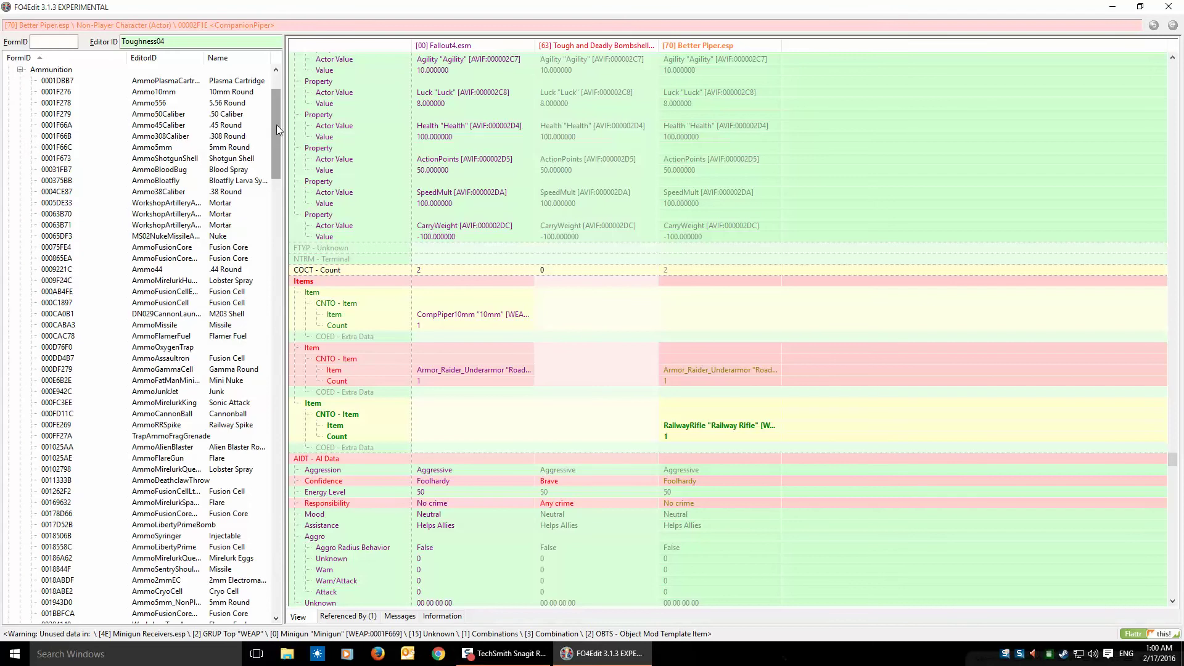
left_click_drag(277, 127, 277, 148)
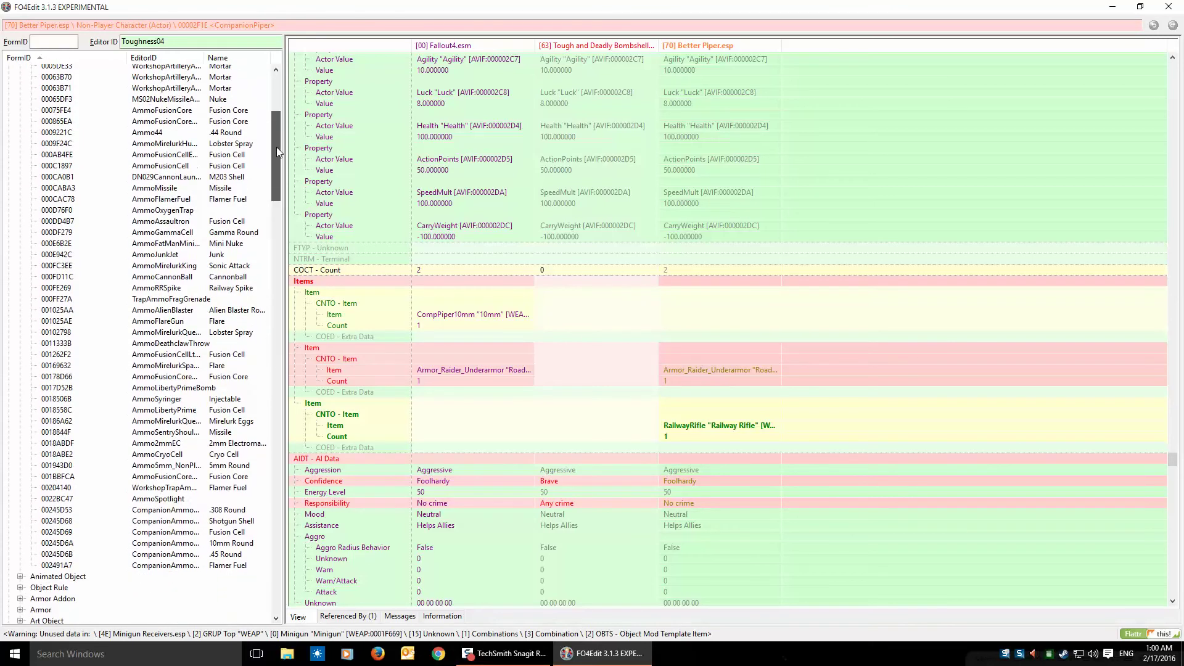
left_click(163, 288)
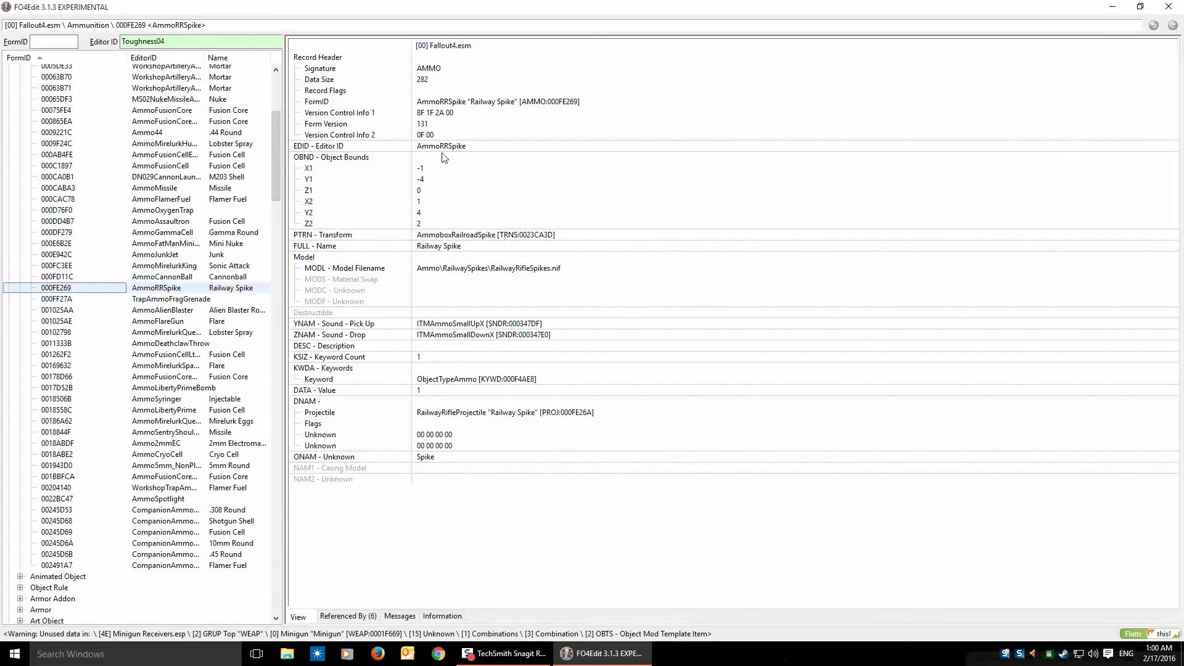
Copy the full FormID text of the Railway Spike record, AmmoRRSpike "Railway Spike" [AMMO:000FE269].
double_click(463, 102)
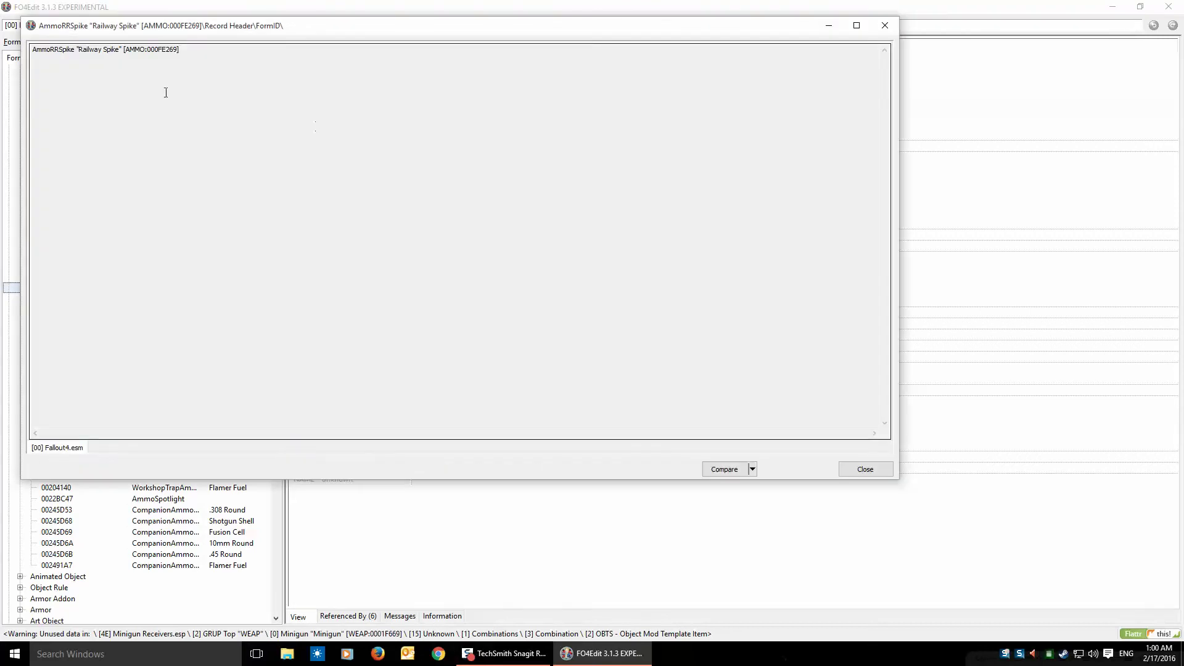
left_click_drag(193, 52, 11, 51)
right_click(70, 53)
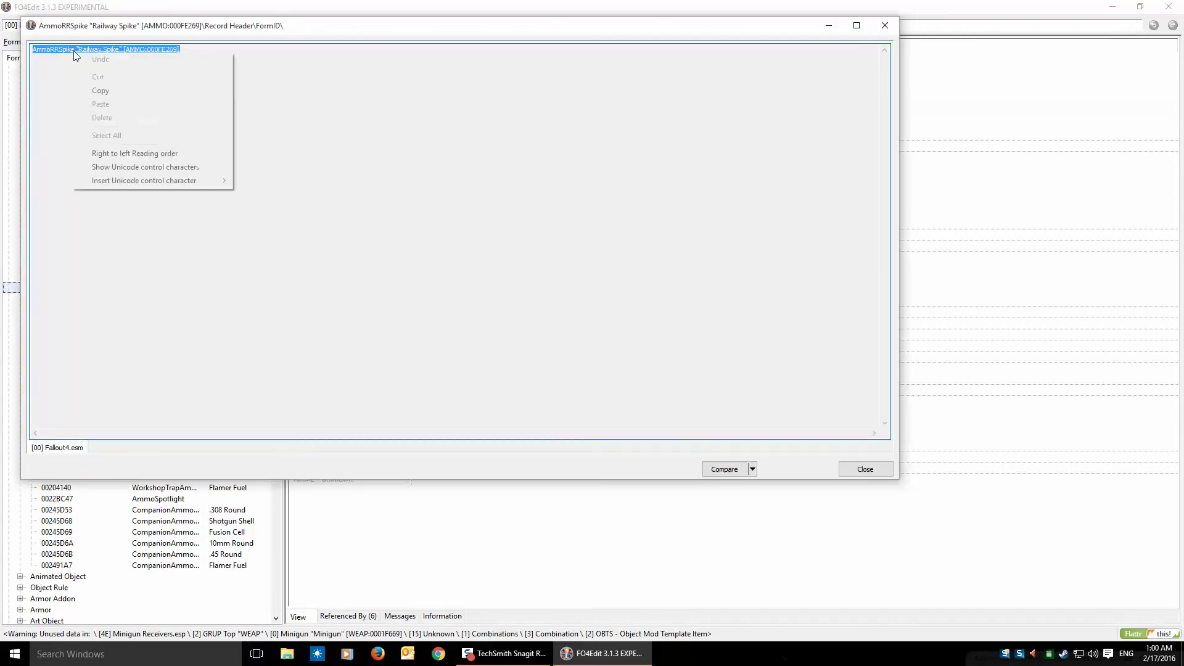
left_click(94, 89)
left_click(863, 469)
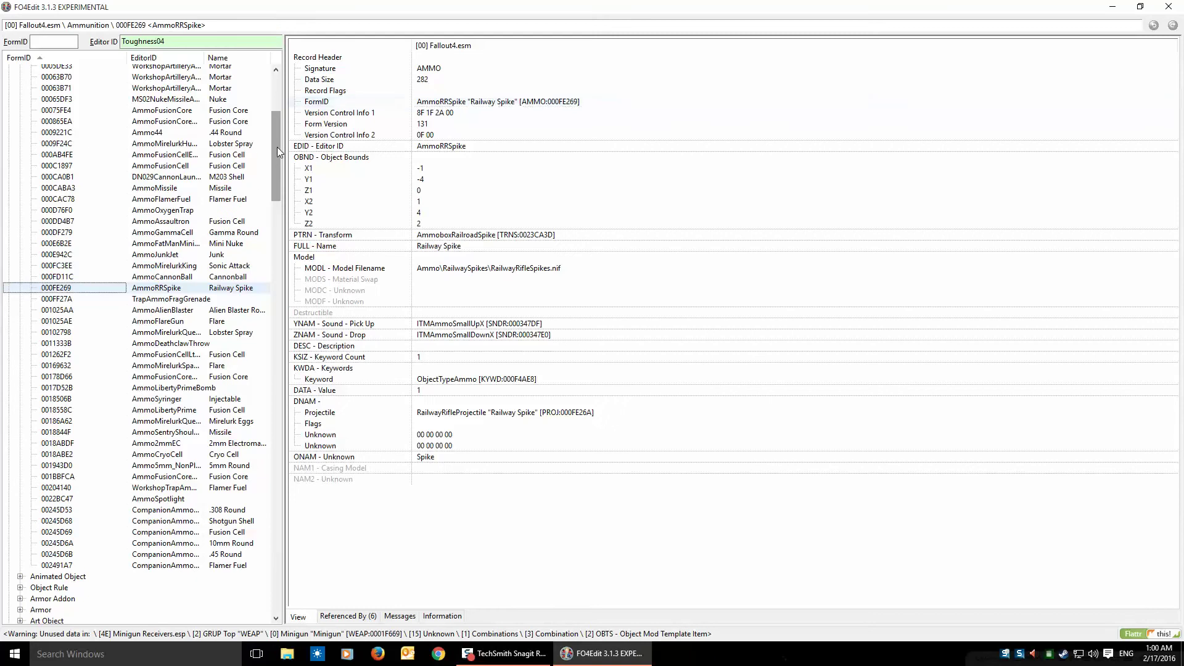
Collapse the Ammunition group in Fallout4.esm and return to the CompanionPiper record in Better Piper.esp.
left_click_drag(276, 147, 272, 564)
left_click(21, 159)
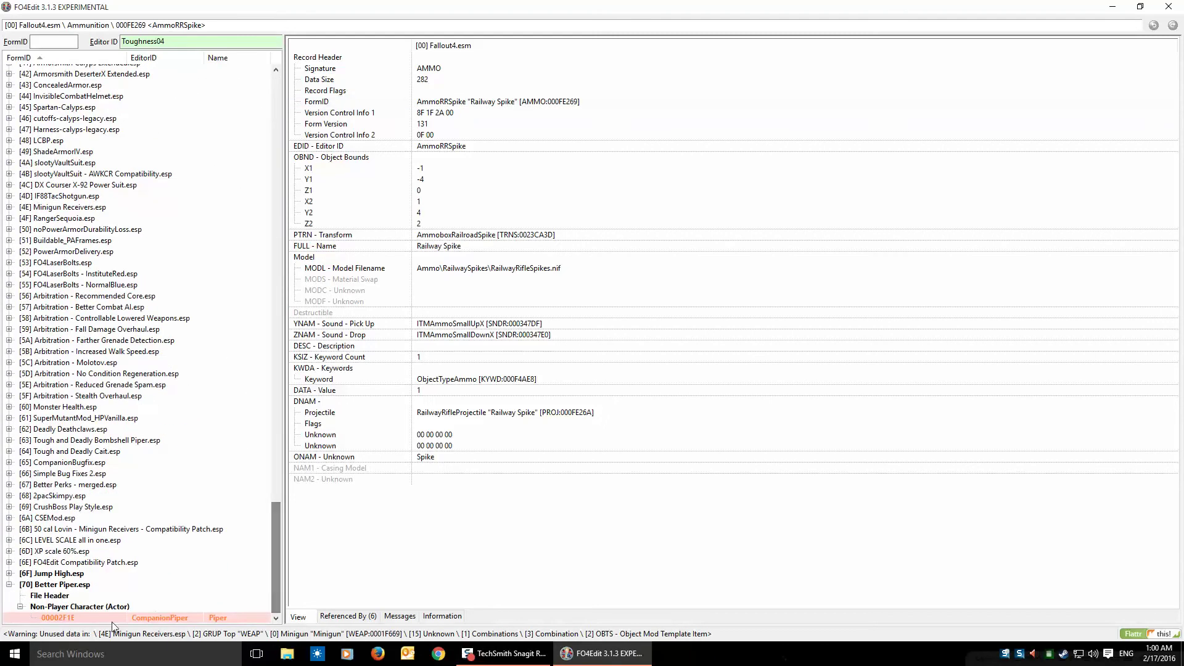
left_click(83, 617)
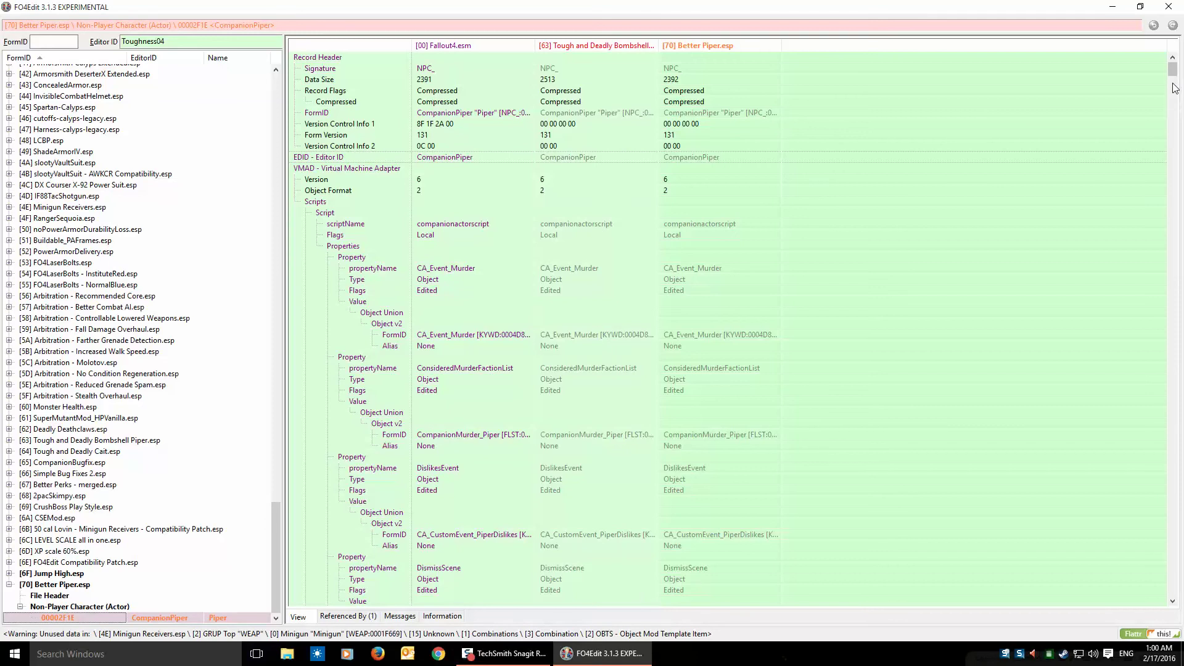
Add a new entry to the Items list of CompanionPiper in Better Piper.esp.
left_click_drag(1173, 69, 1149, 460)
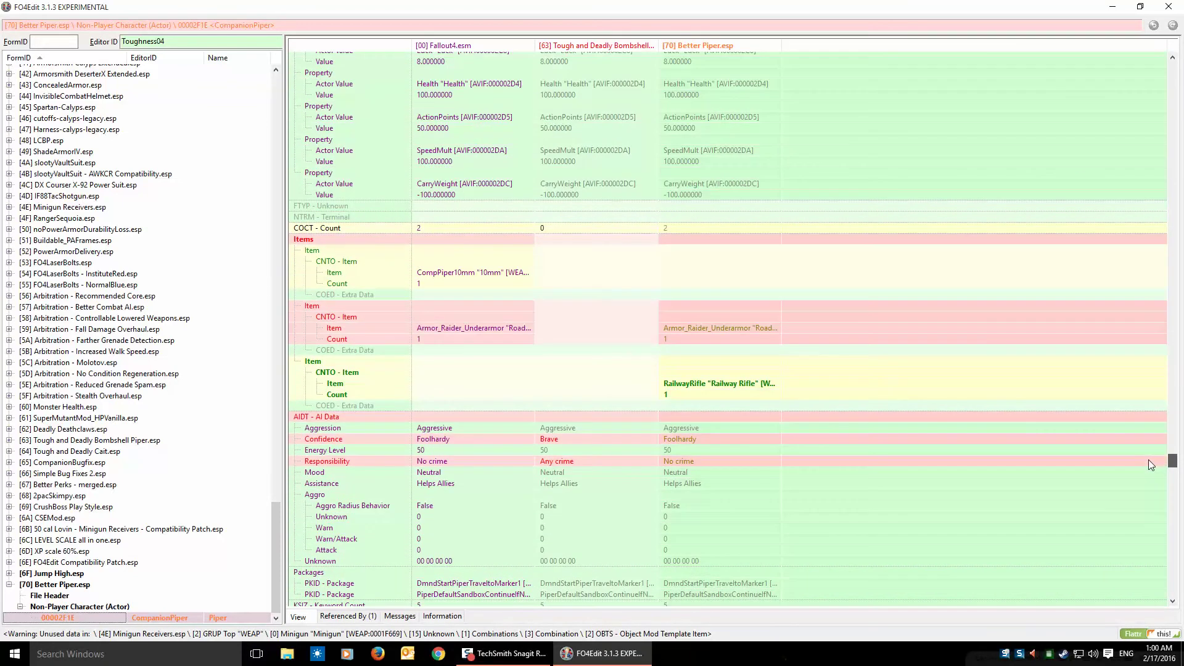
left_click(690, 251)
right_click(687, 249)
left_click(716, 257)
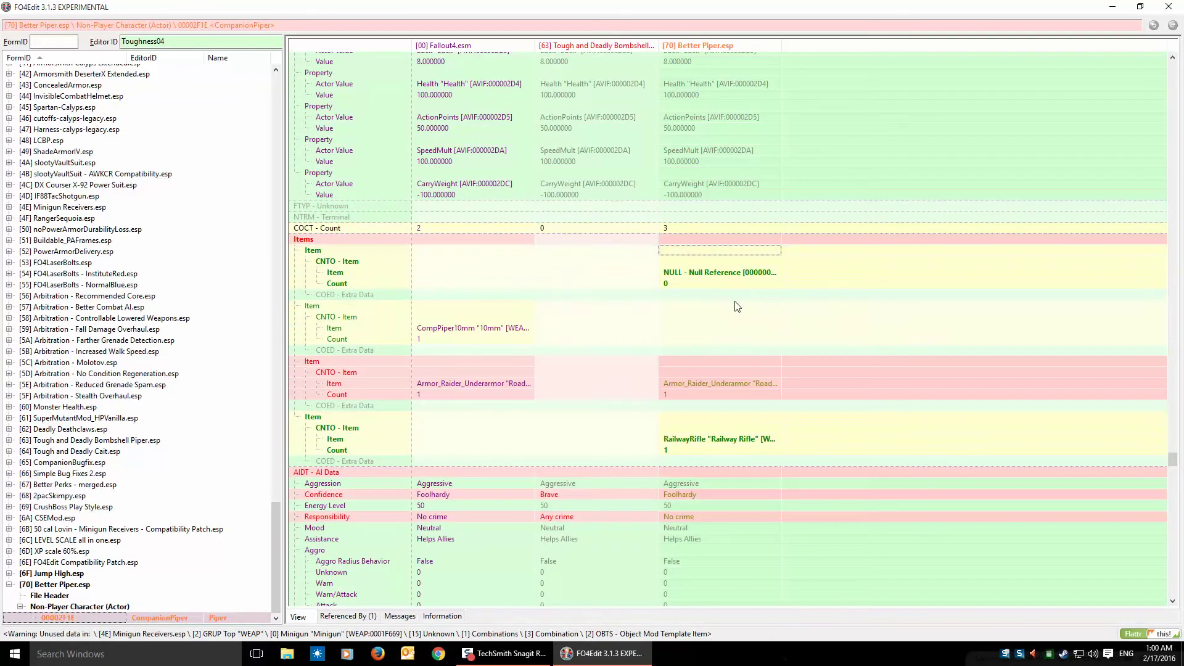
Replace the new entry's null Item reference with the copied AmmoRRSpike "Railway Spike" [AMMO:000FE269].
left_click(701, 274)
right_click(702, 273)
left_click(718, 280)
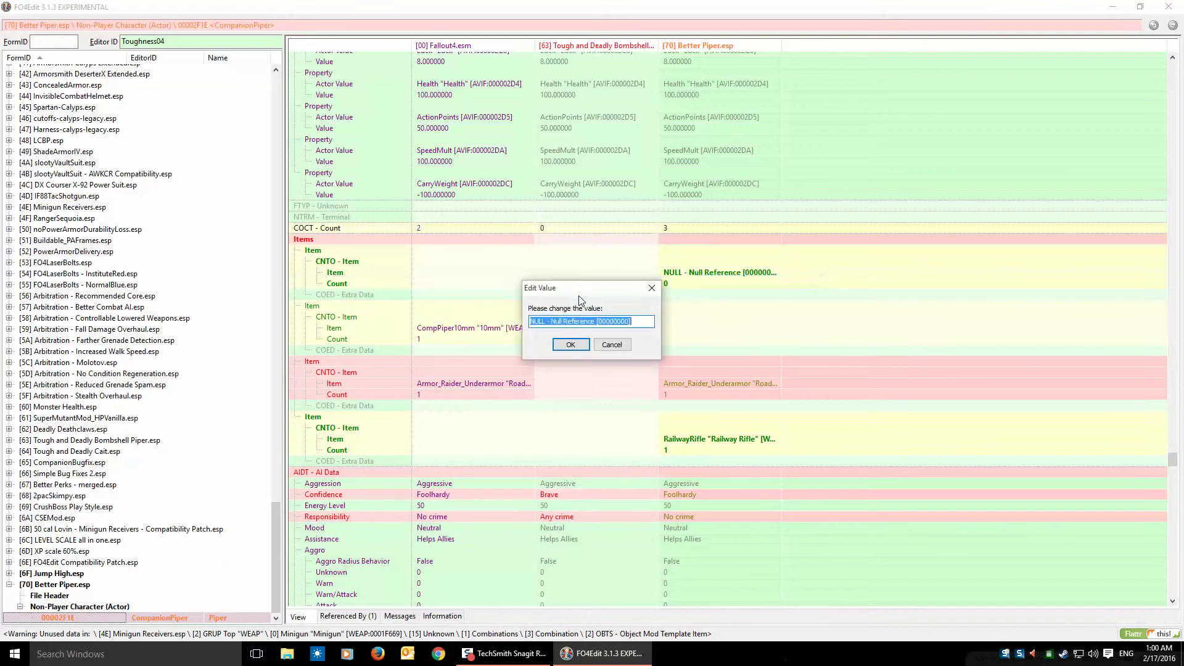
right_click(565, 322)
left_click(592, 377)
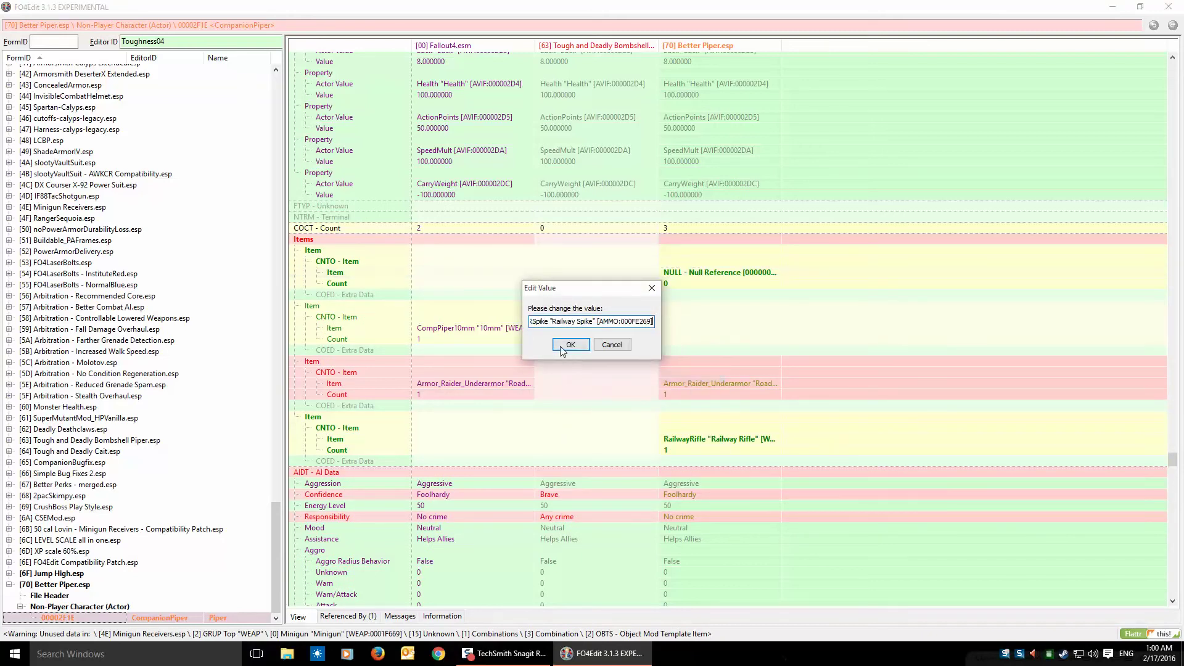
left_click(571, 345)
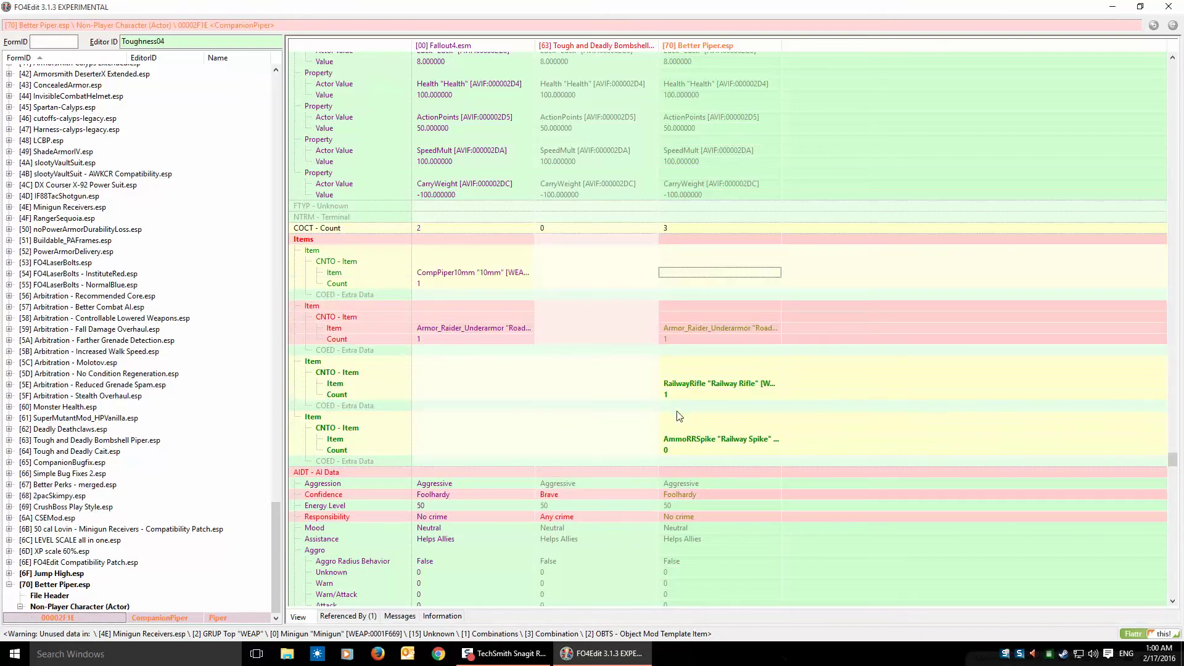
Set the Count of the AmmoRRSpike item to 500 for CompanionPiper in Better Piper.esp.
left_click(677, 450)
right_click(677, 450)
left_click(716, 460)
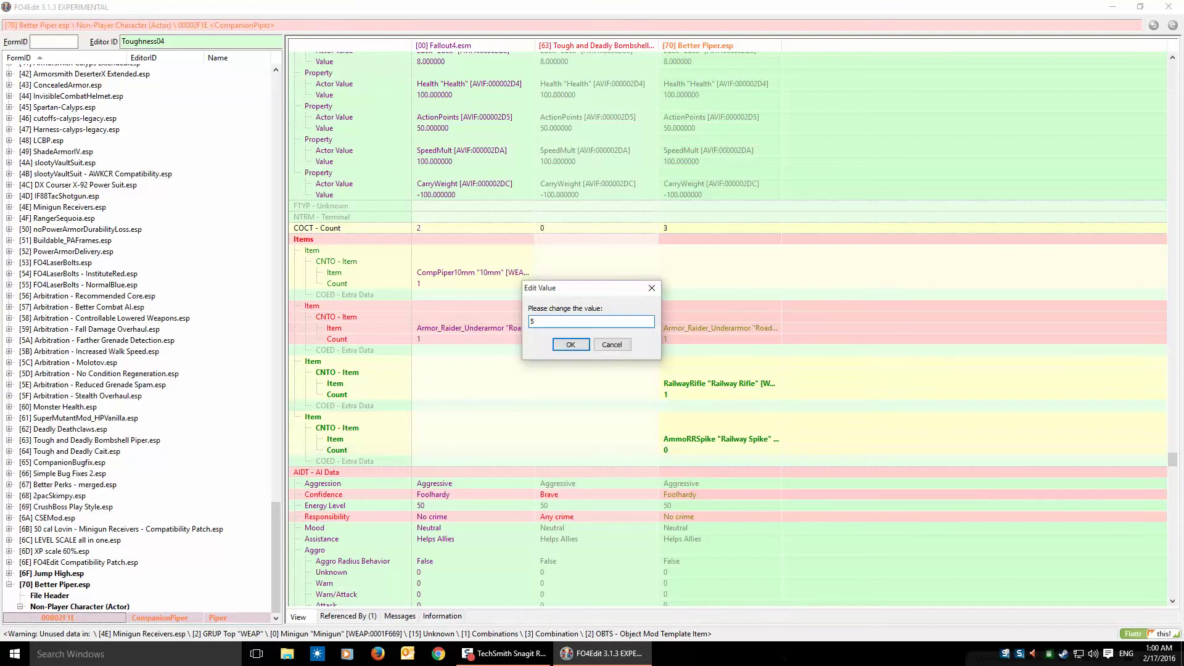
left_click(570, 345)
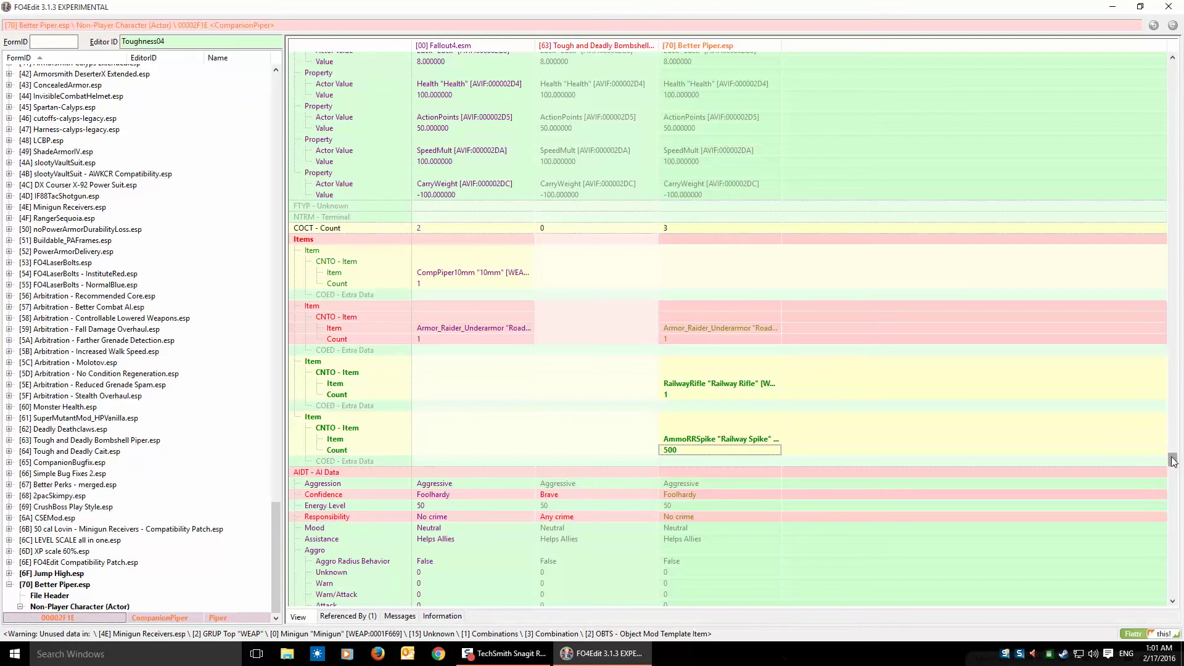
Look up the PiperOutfit record by its Editor ID in Fallout4.esm and examine which clothing items it contains.
left_click_drag(1173, 459, 1174, 462)
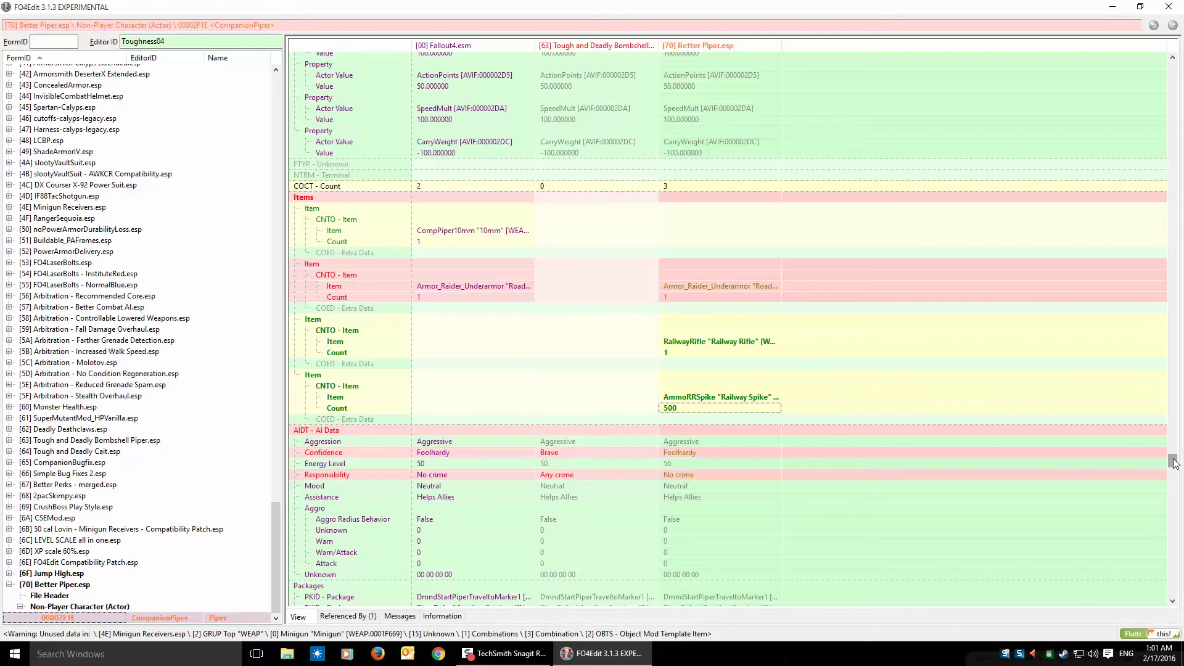
left_click_drag(1175, 462, 1180, 480)
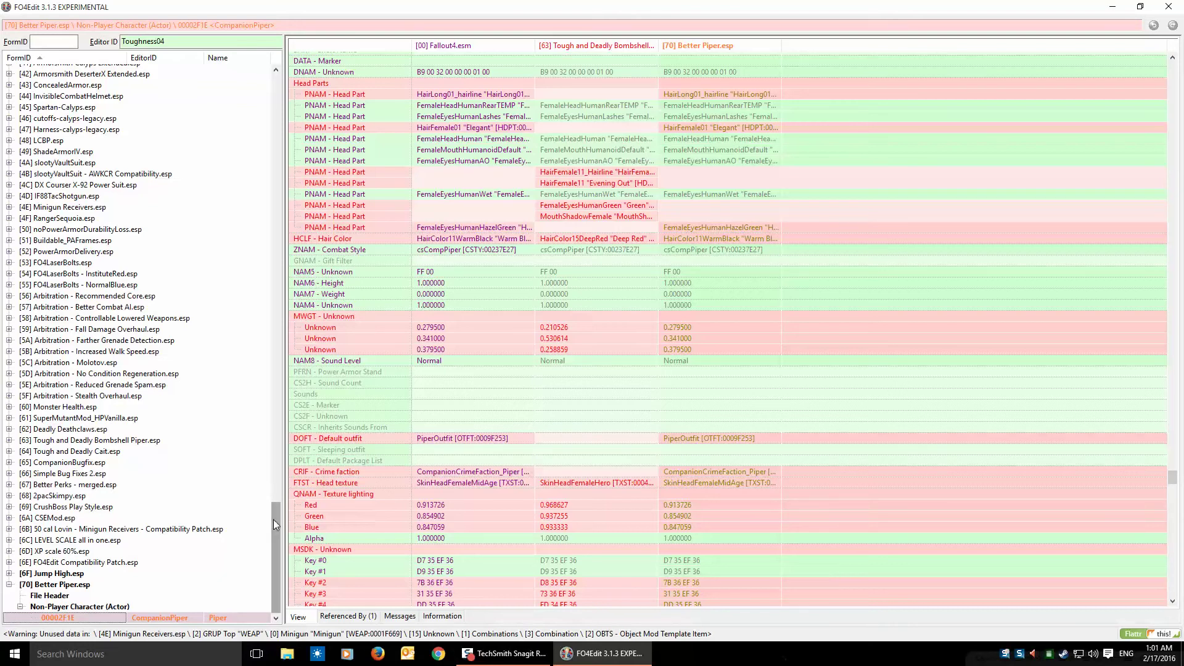
left_click_drag(273, 520, 266, 261)
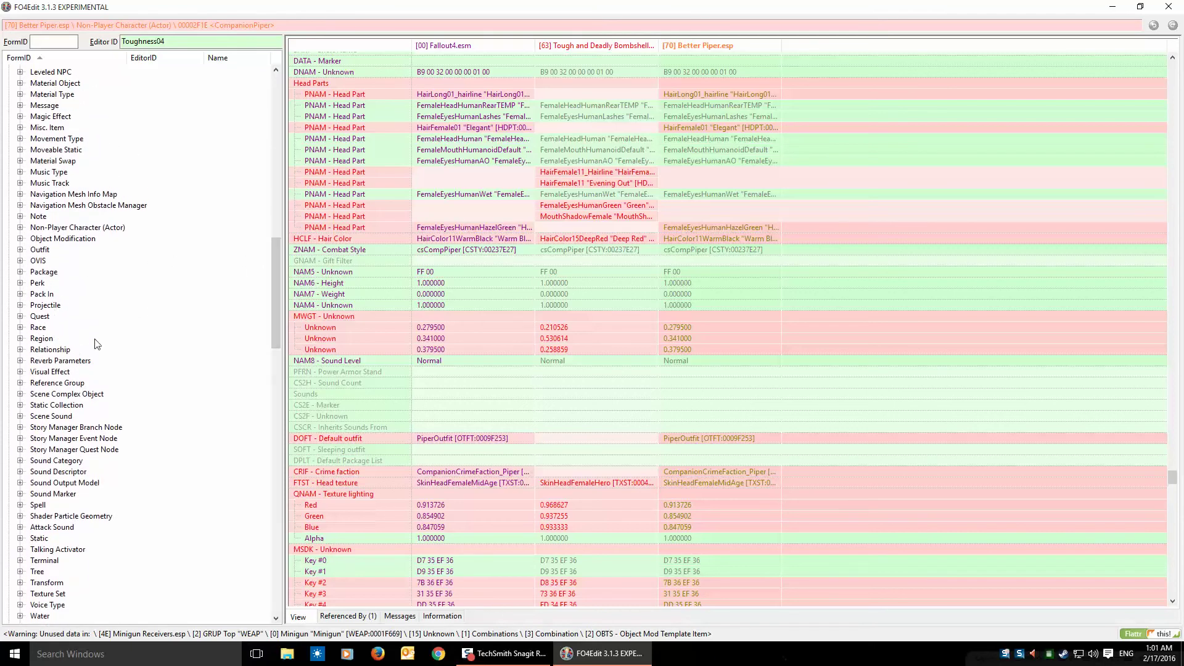
left_click(20, 249)
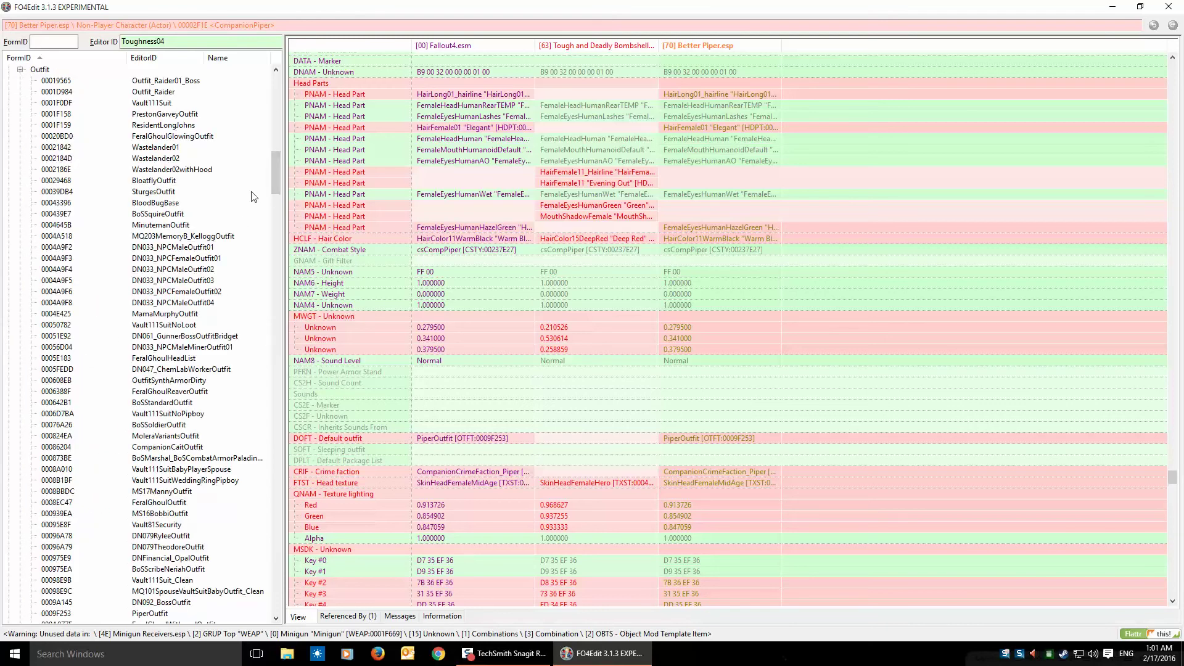
left_click_drag(169, 42, 108, 44)
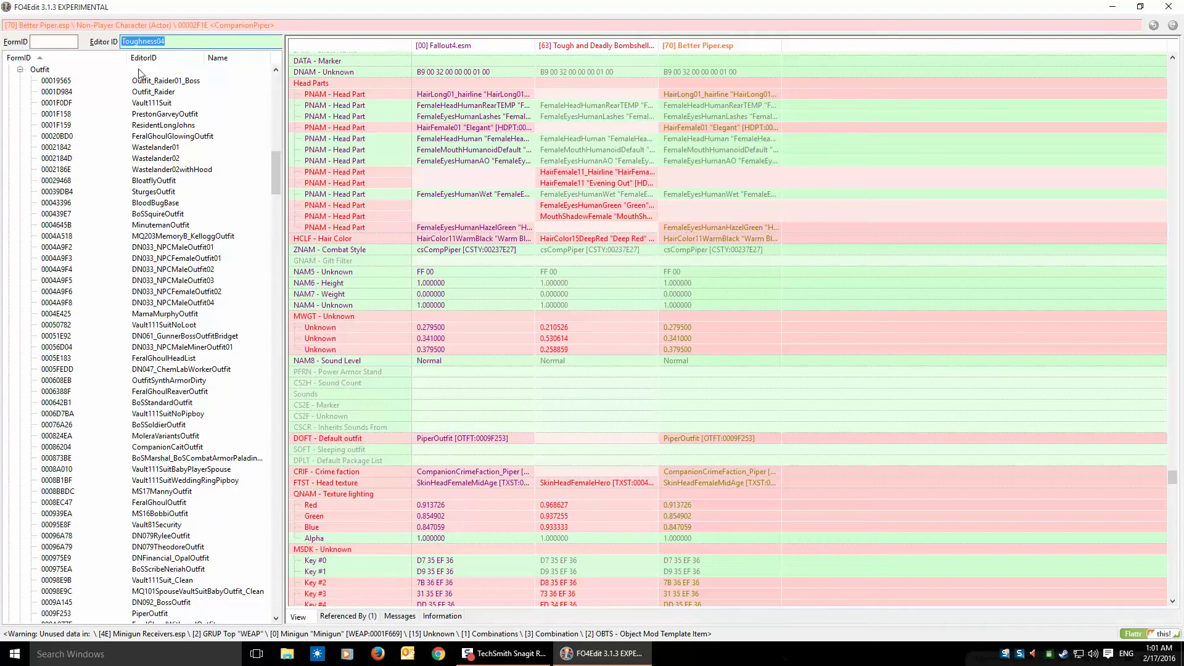
type("PiperOutfit")
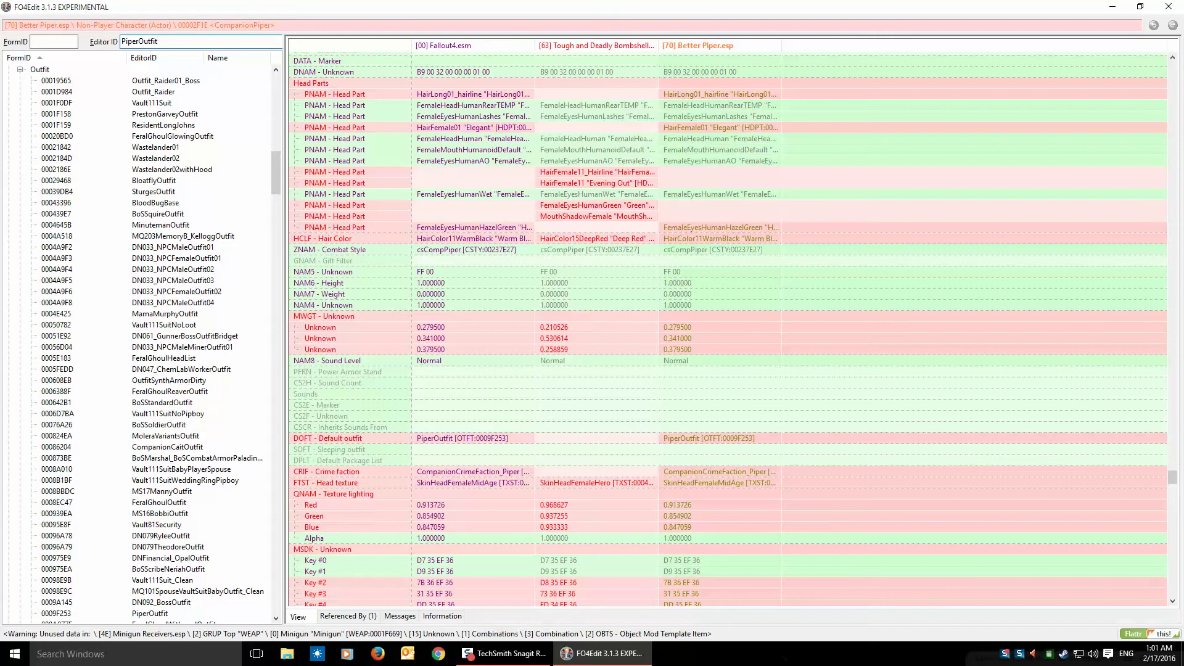
key("Return")
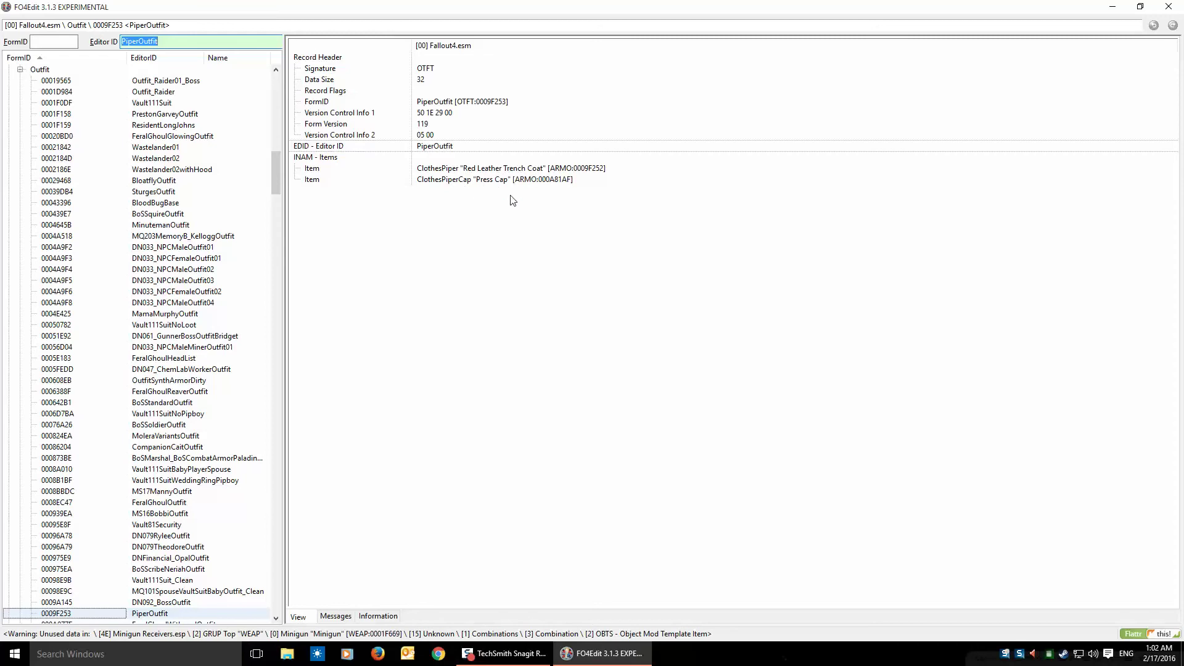
left_click(477, 170)
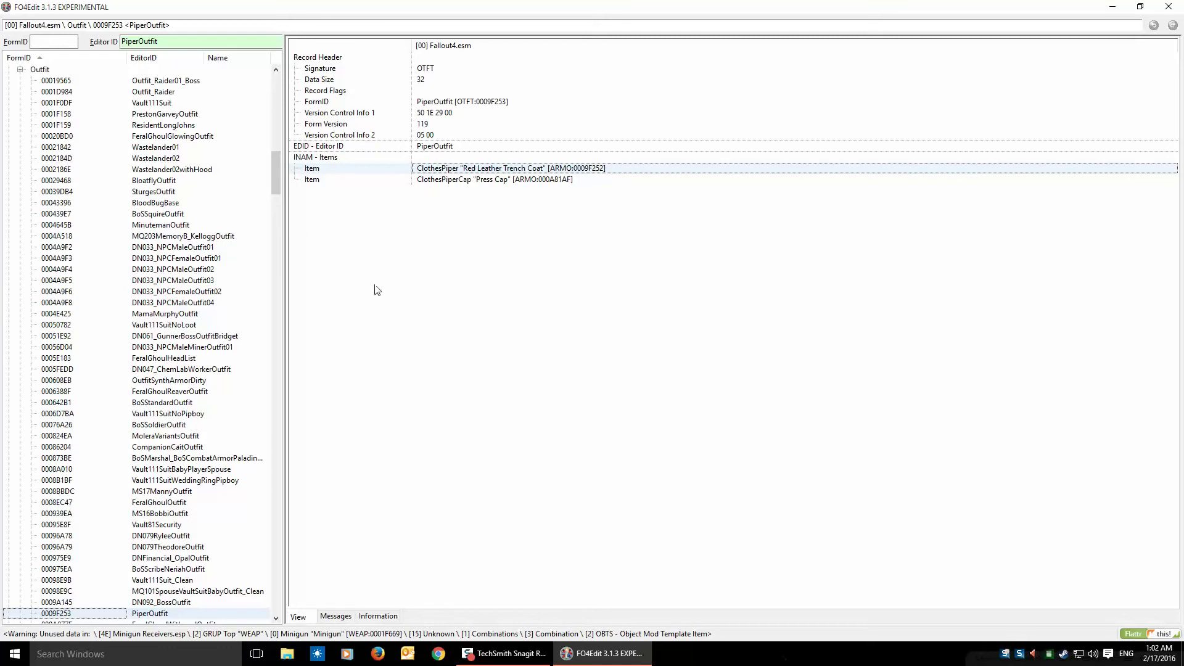
Collapse Fallout4.esm and reopen the CompanionPiper record in Better Piper.esp.
left_click_drag(278, 172, 273, 87)
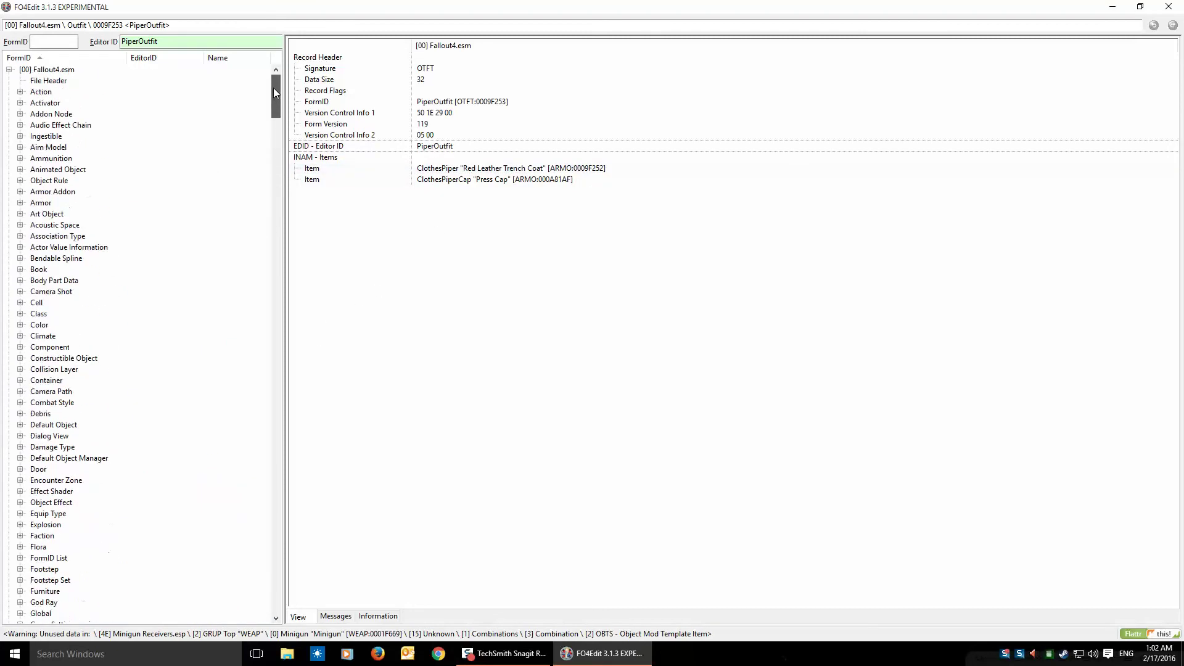
left_click(10, 70)
left_click_drag(277, 174, 277, 498)
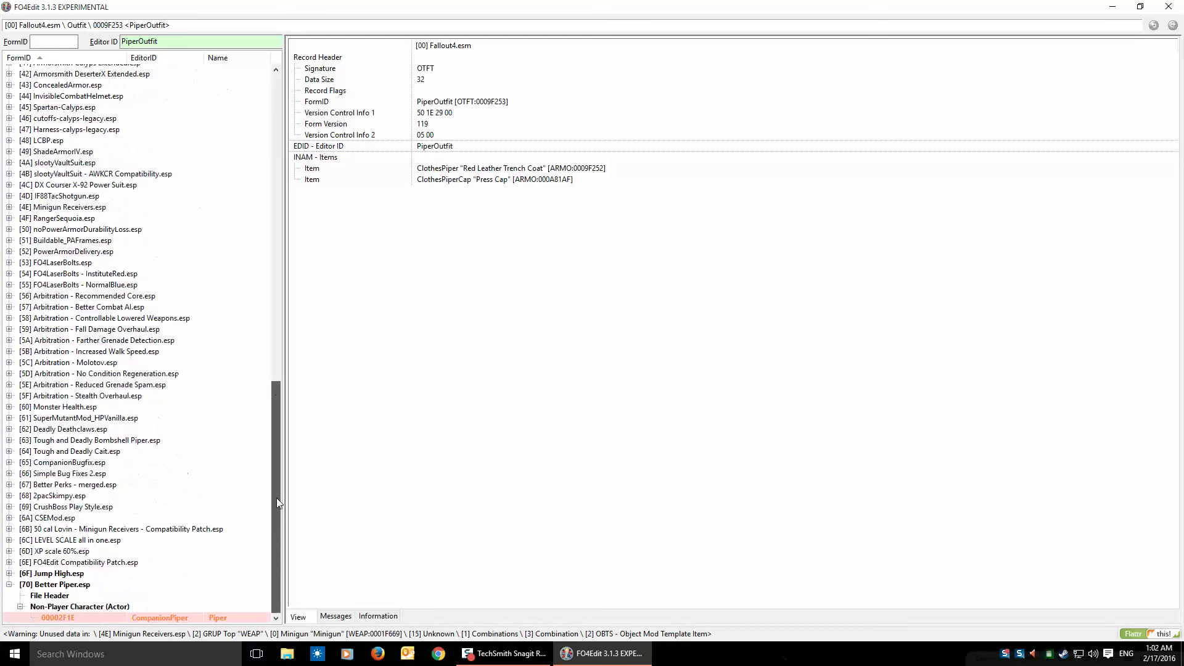
left_click(86, 618)
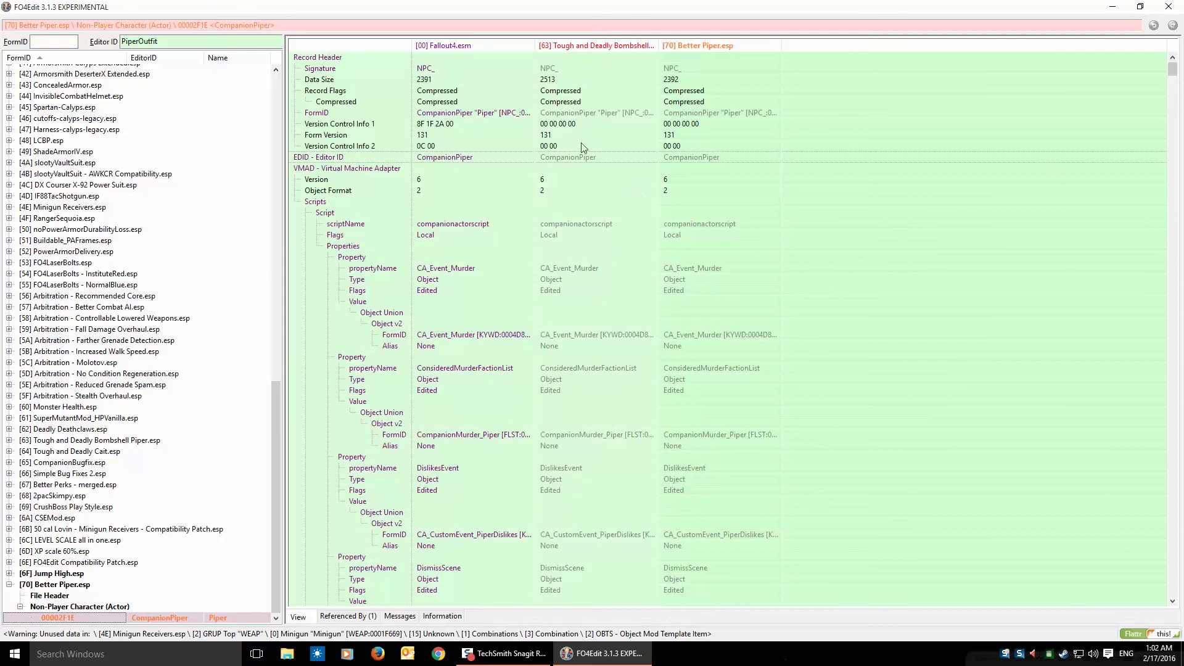
Hide the no-conflict rows of the CompanionPiper record and review the remaining differences between the plugins.
right_click(867, 253)
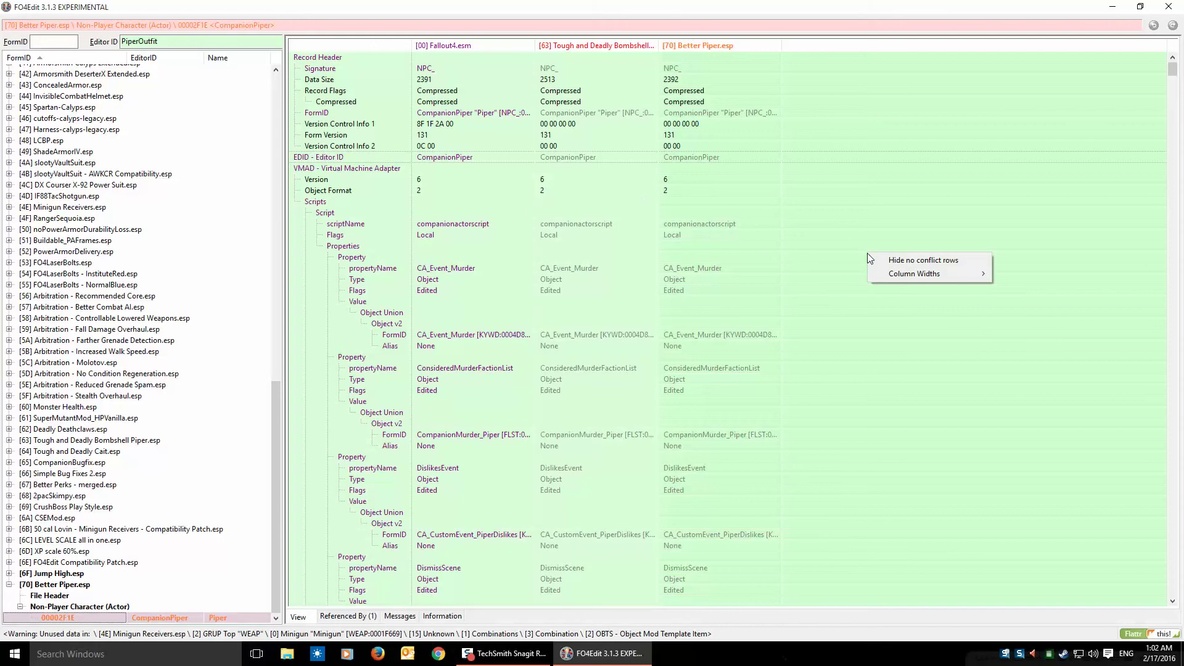
left_click(906, 262)
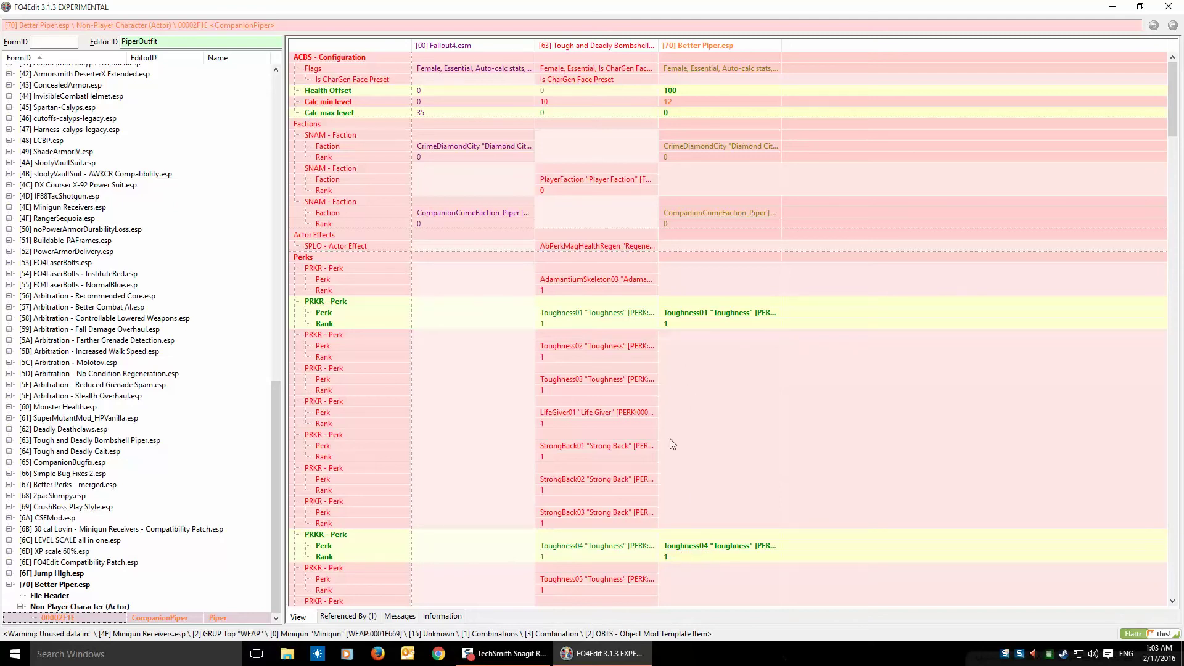
left_click_drag(1175, 87, 1179, 198)
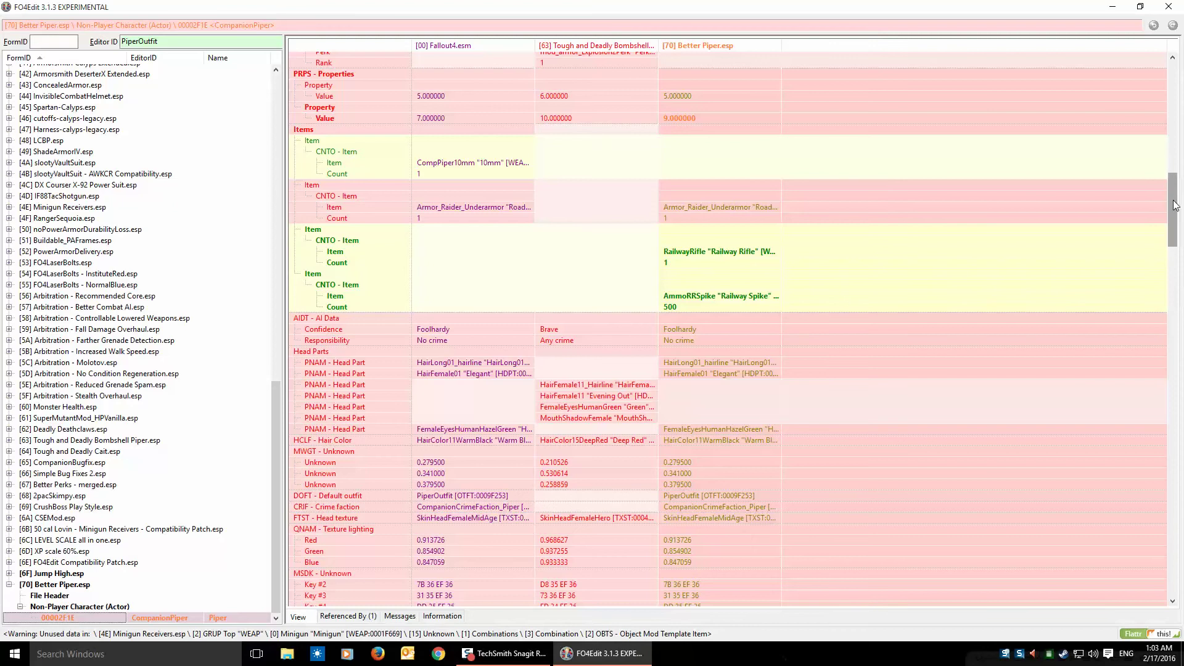
left_click_drag(1176, 194, 1164, 79)
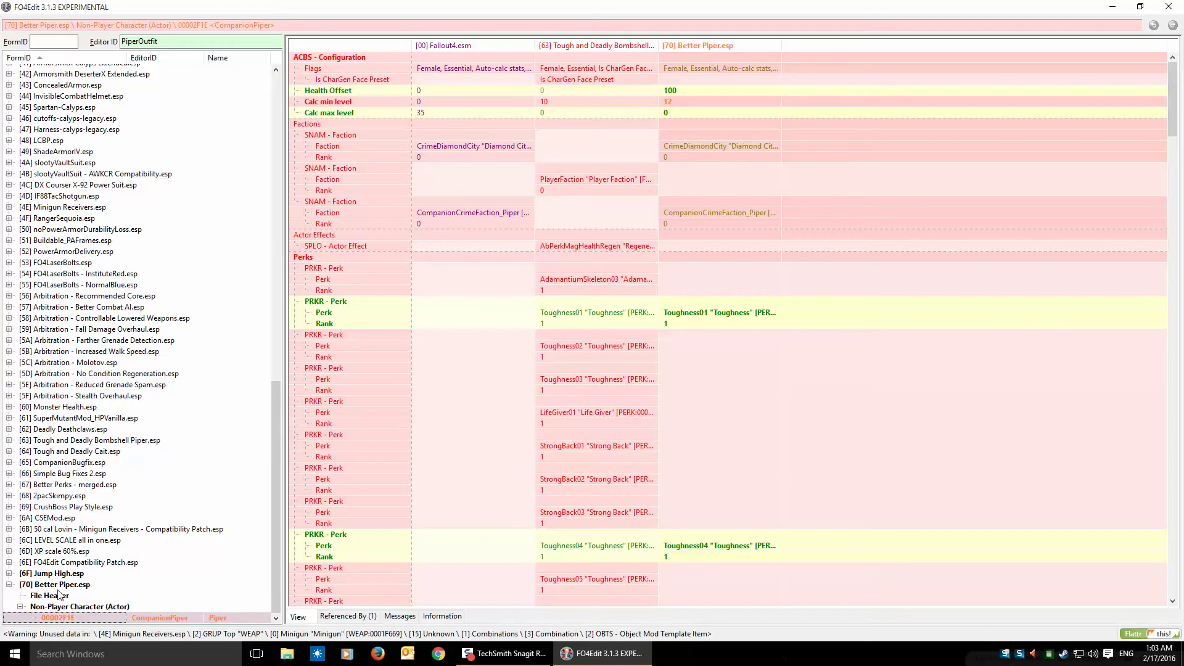
Save Better Piper.esp with plugin backup enabled and collapse its tree entry.
left_click(21, 607)
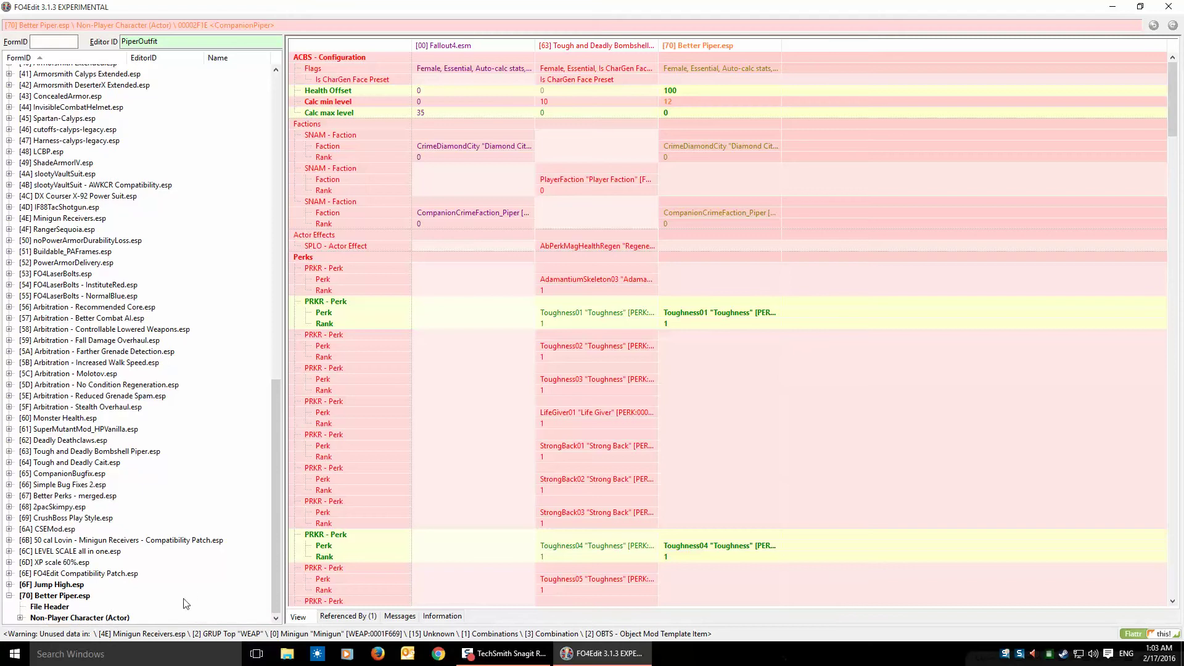
key("ctrl+s")
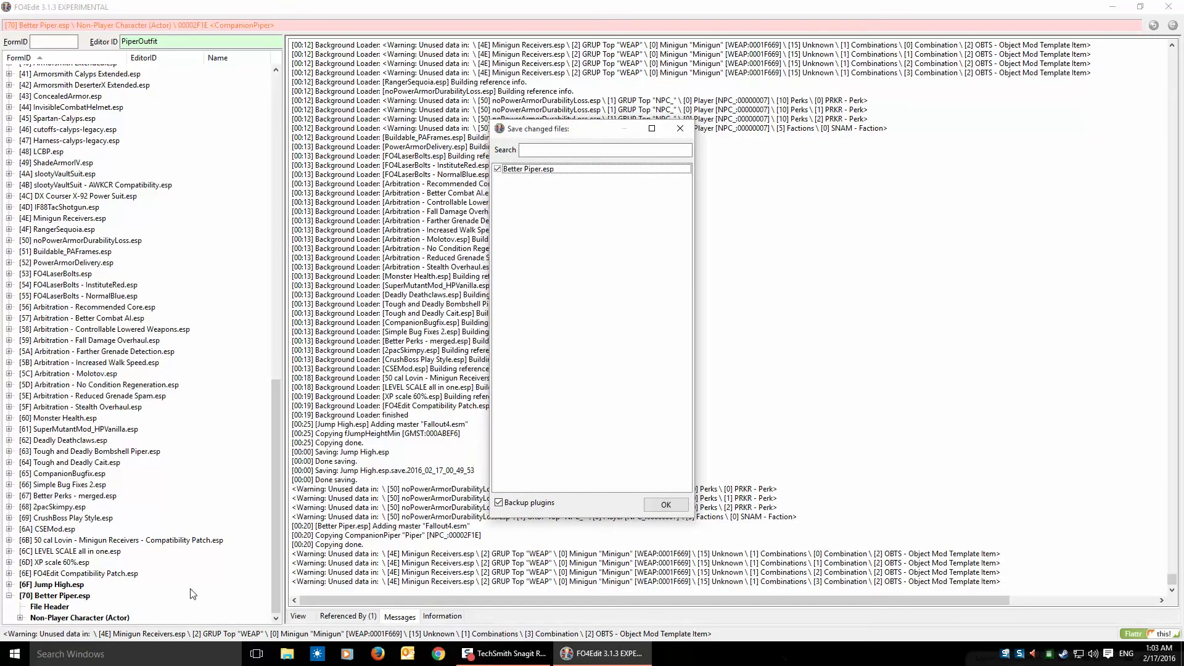
left_click(666, 505)
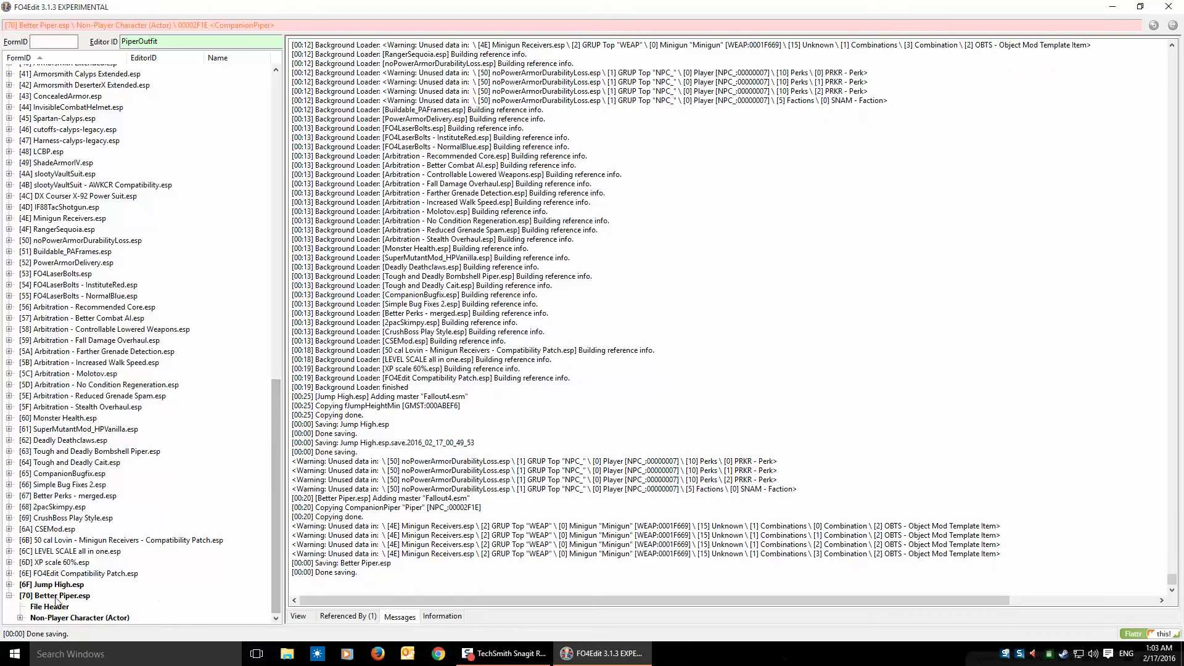
left_click(9, 596)
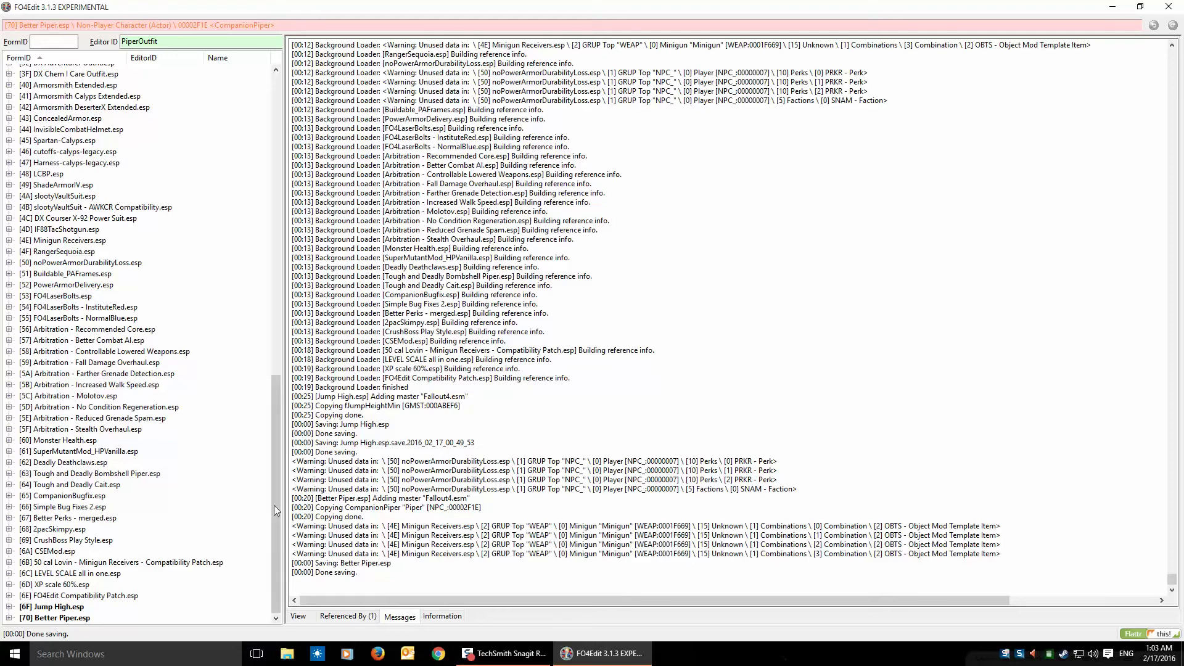
Create a merged patch from the loaded plugins in a new module file named FO4Edit Compatibility Patch 2.
left_click_drag(274, 505, 273, 476)
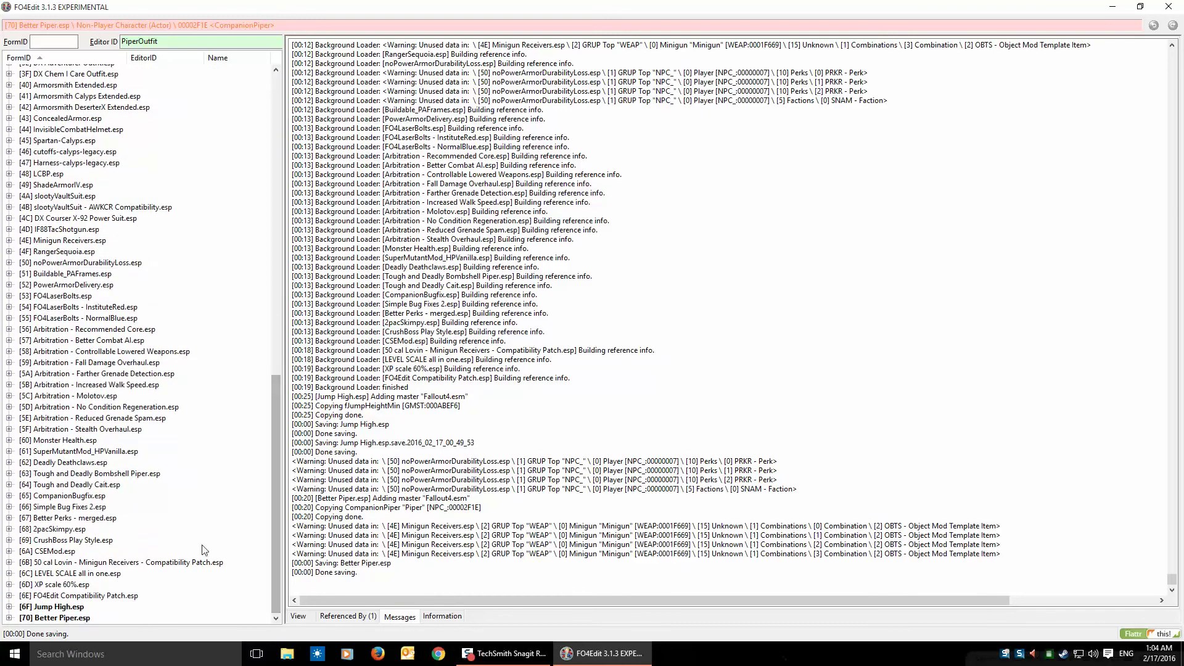
left_click(49, 596)
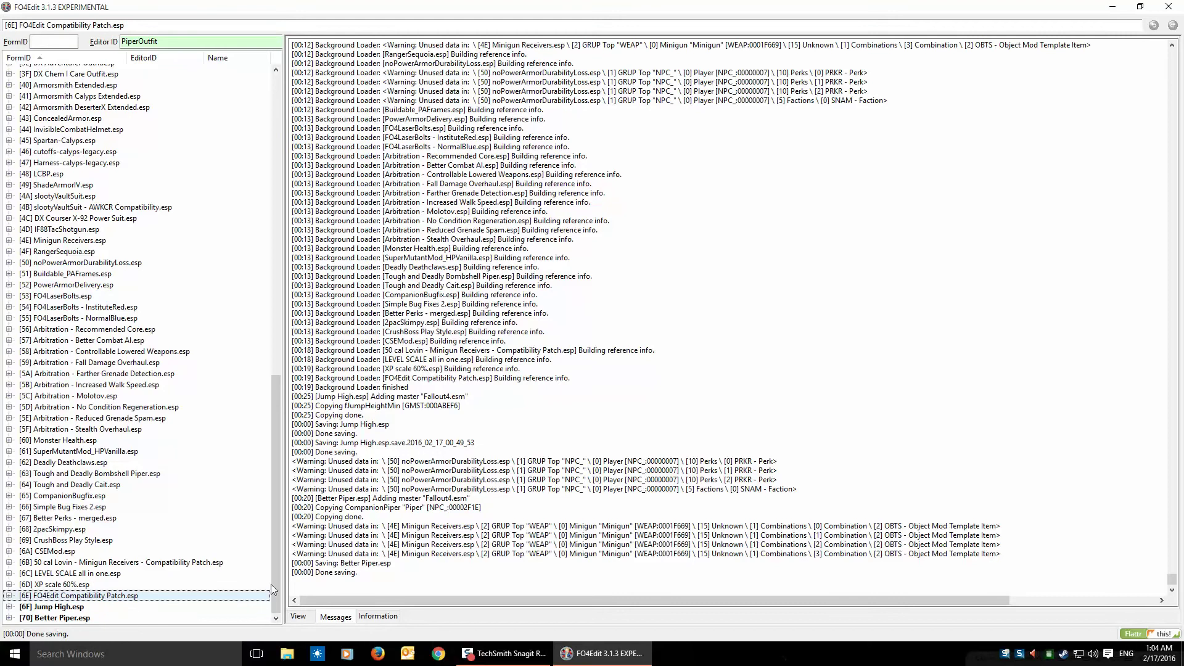
left_click(67, 618)
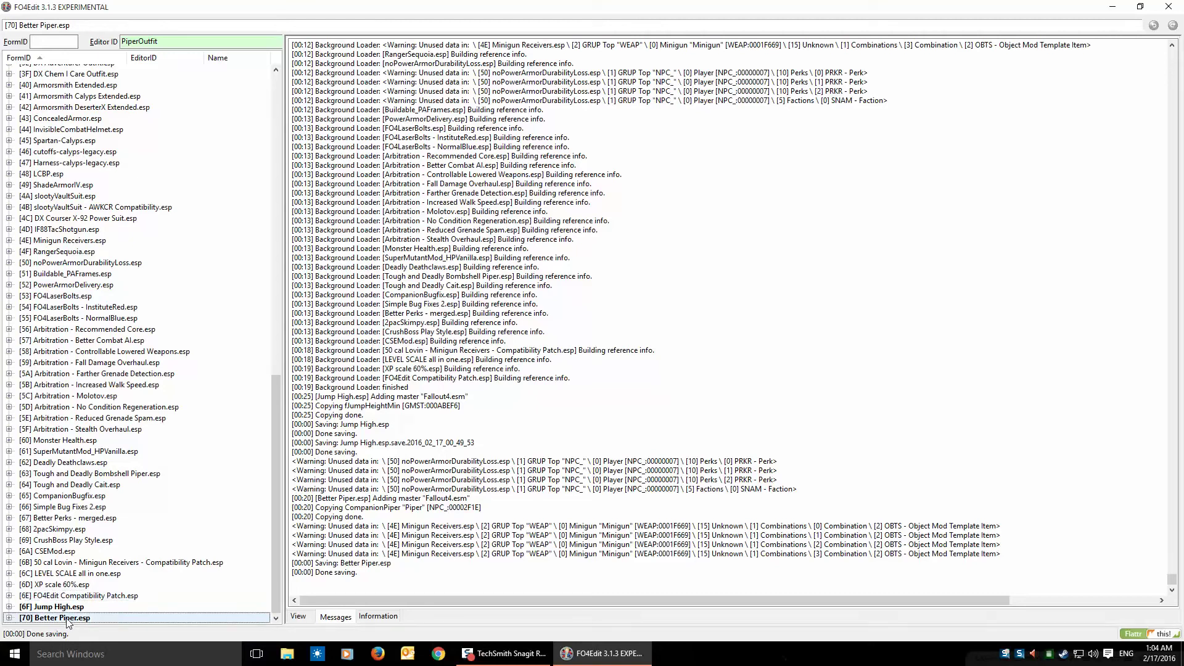
right_click(67, 618)
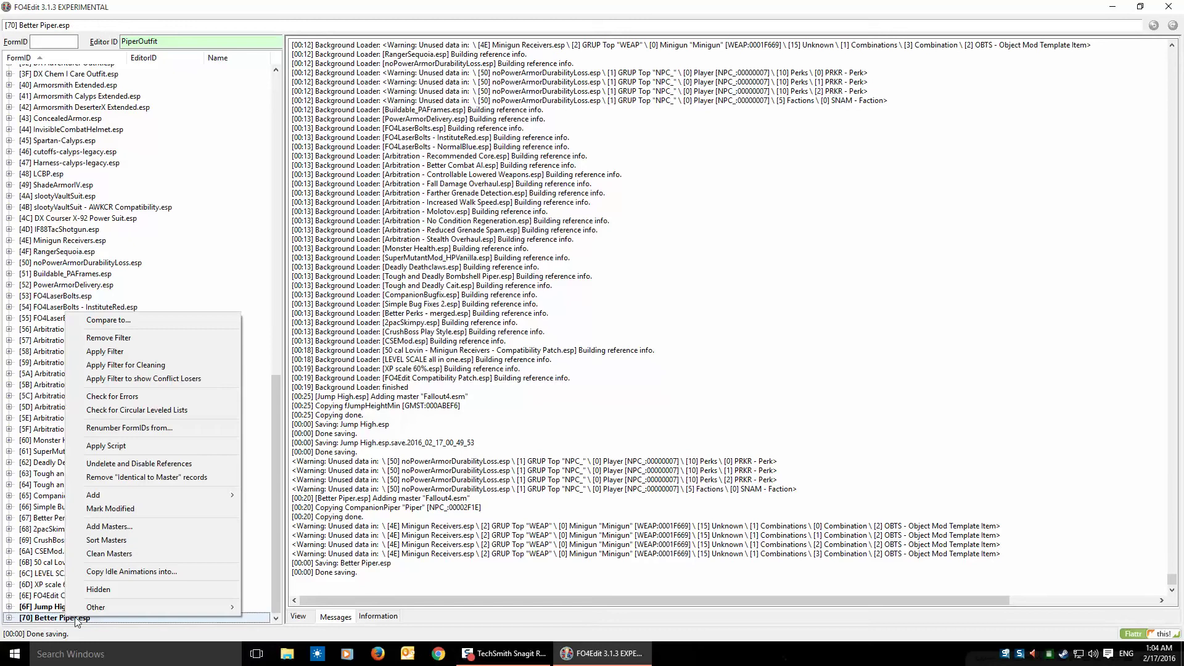
mouse_move(106, 609)
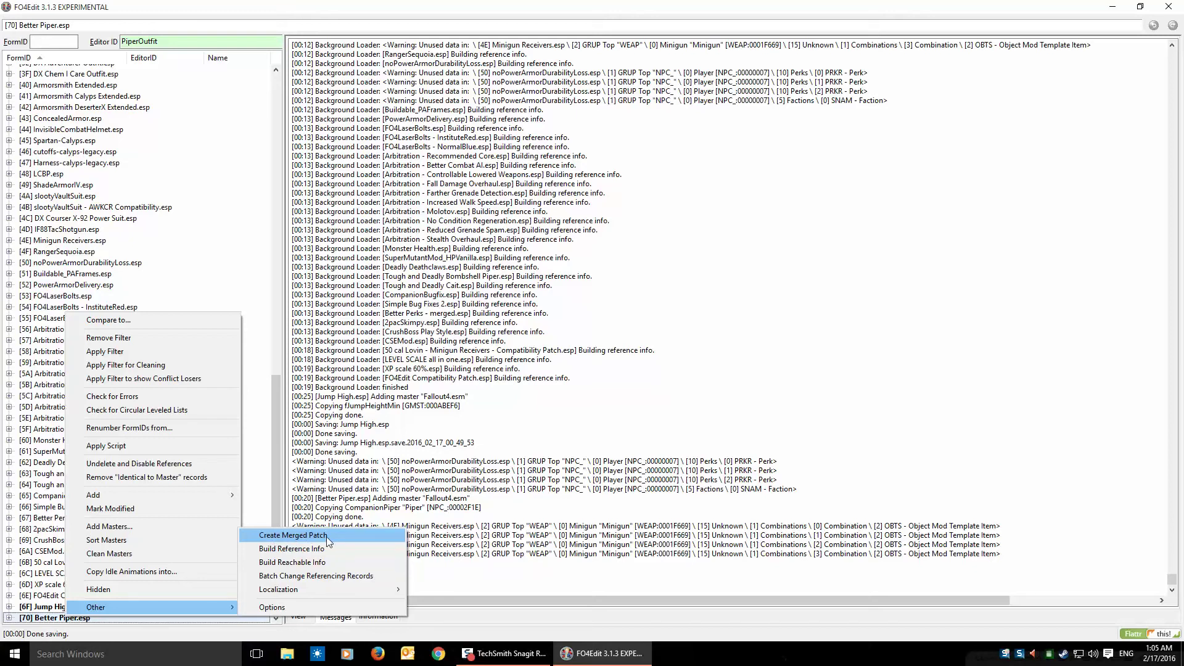
left_click(294, 536)
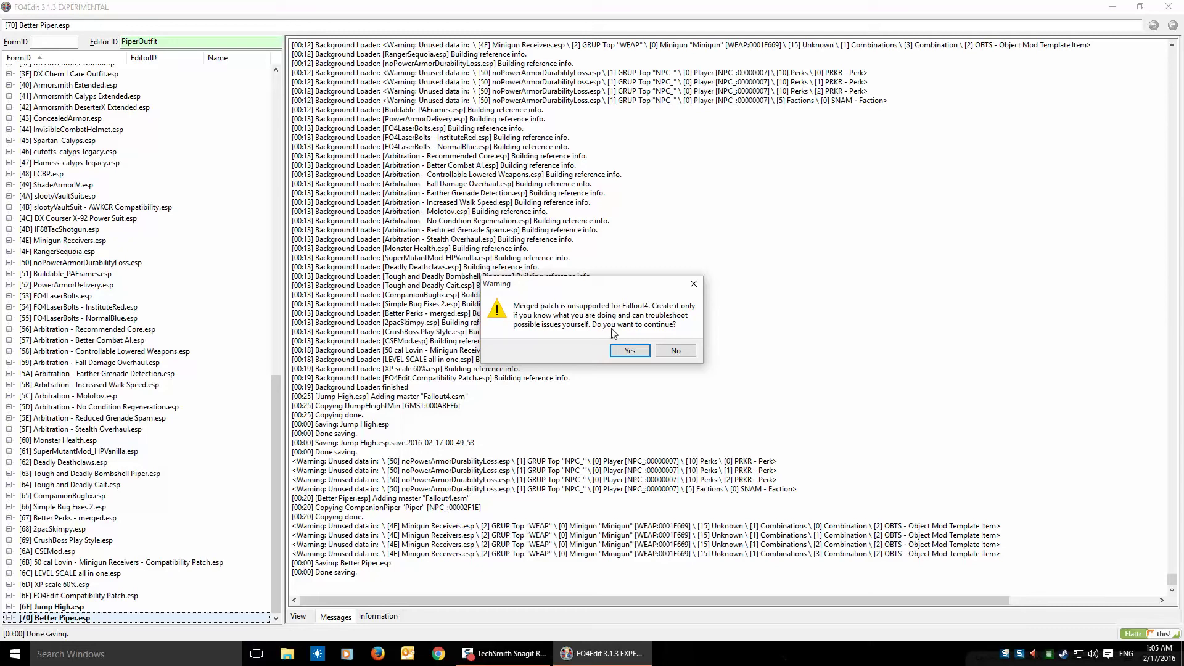
left_click(629, 352)
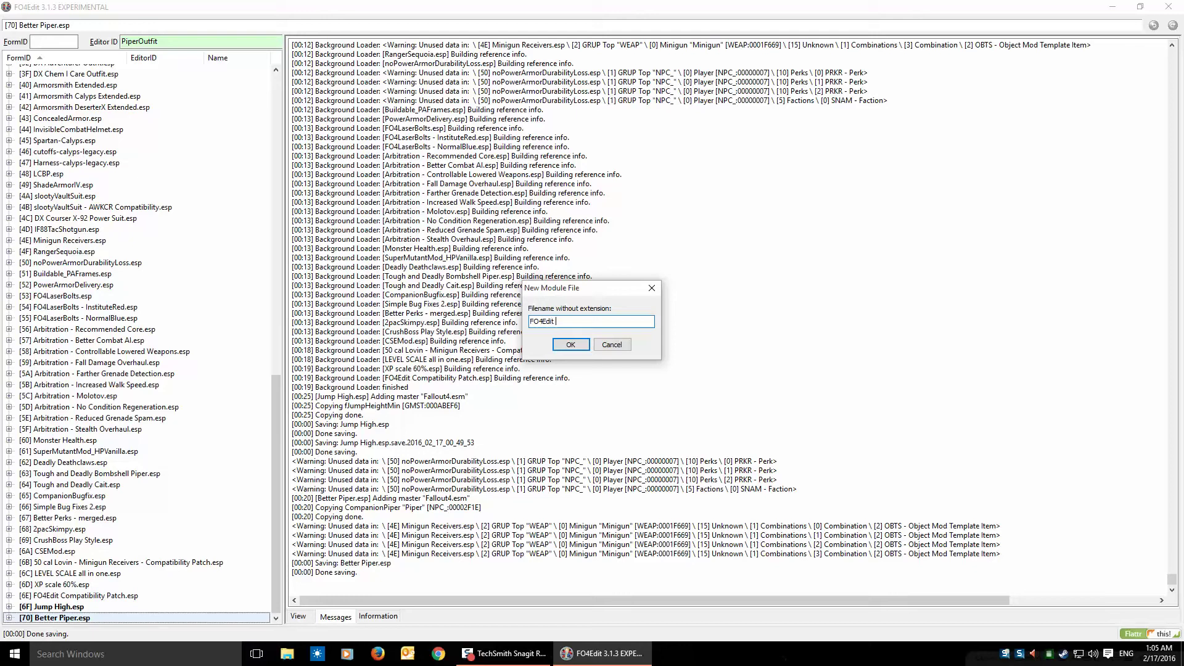
type("tibility Patch 2")
left_click(570, 344)
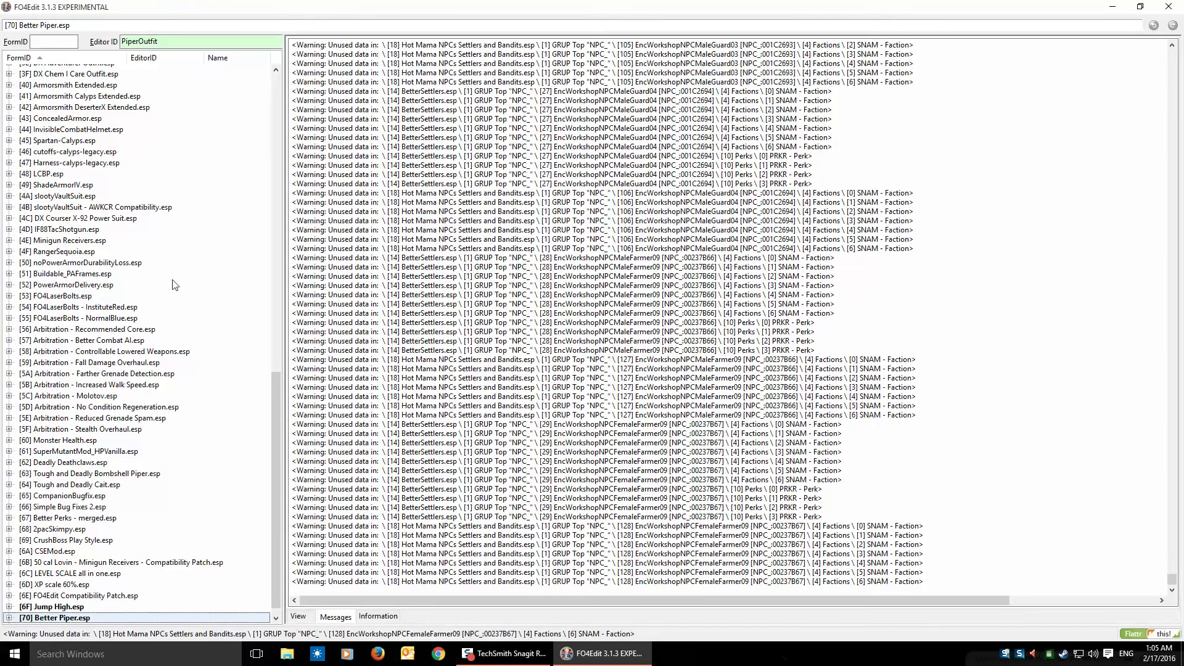
mouse_move(276, 425)
left_mouse_down()
mouse_move(276, 115)
mouse_move(273, 446)
left_mouse_up()
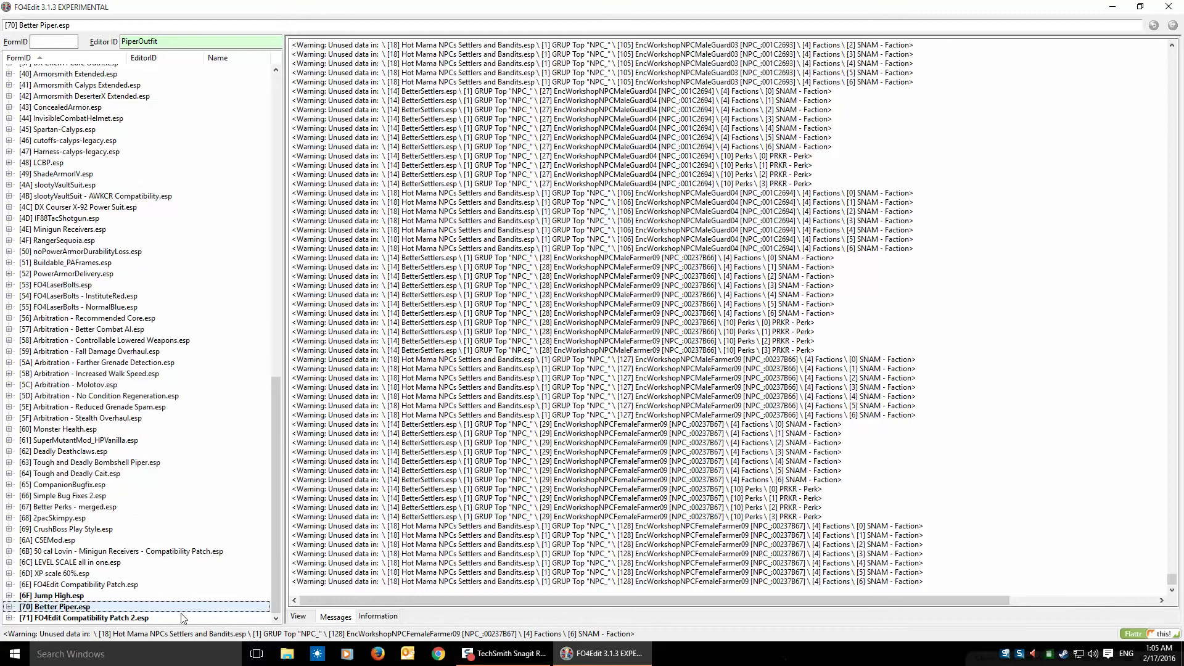
Review the leveled item records of FO4Edit Compatibility Patch 2.esp one by one, comparing their entries across the plugins.
left_click(9, 617)
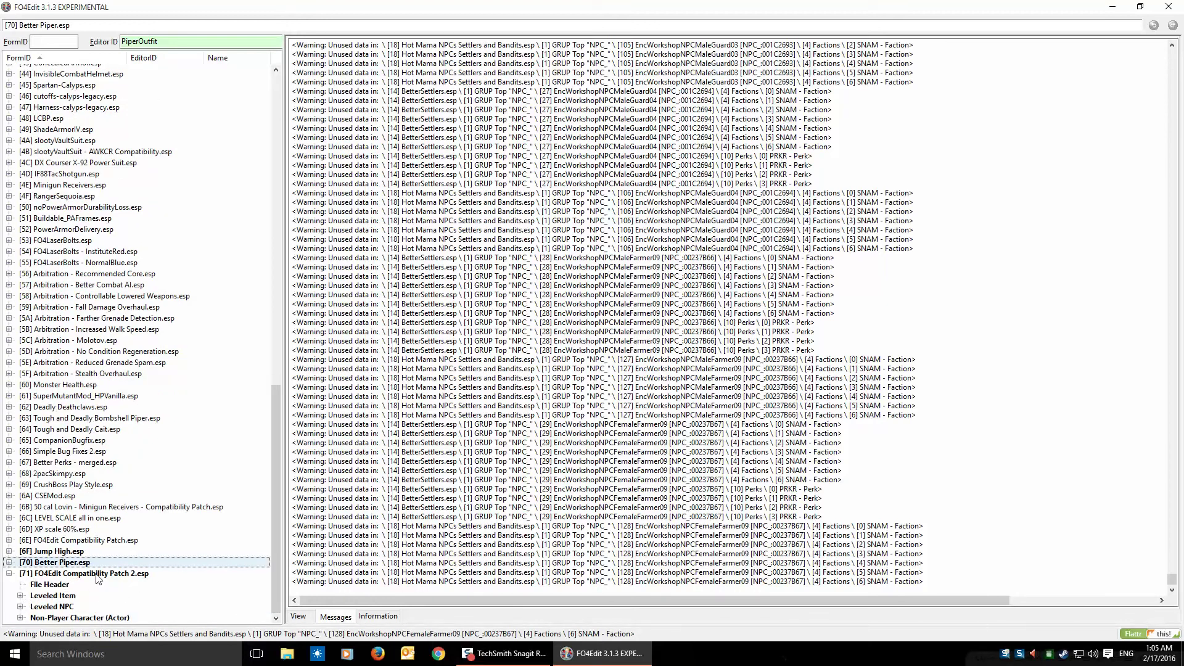
left_click(97, 574)
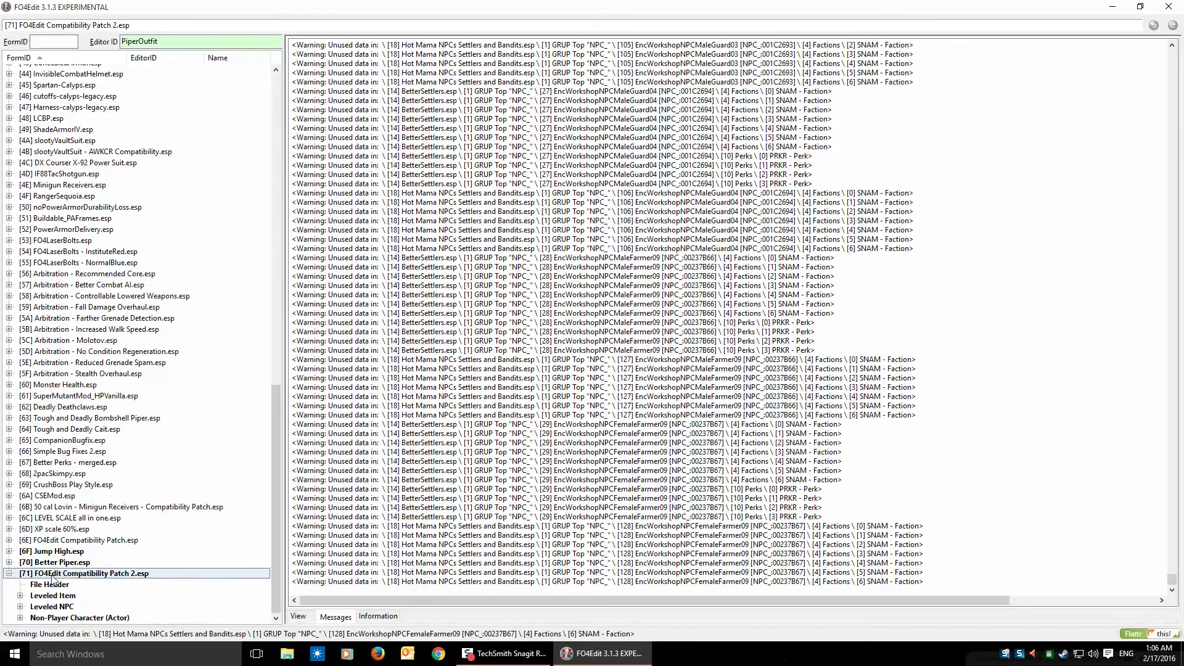
left_click(20, 596)
scroll(272, 531, "down", 1)
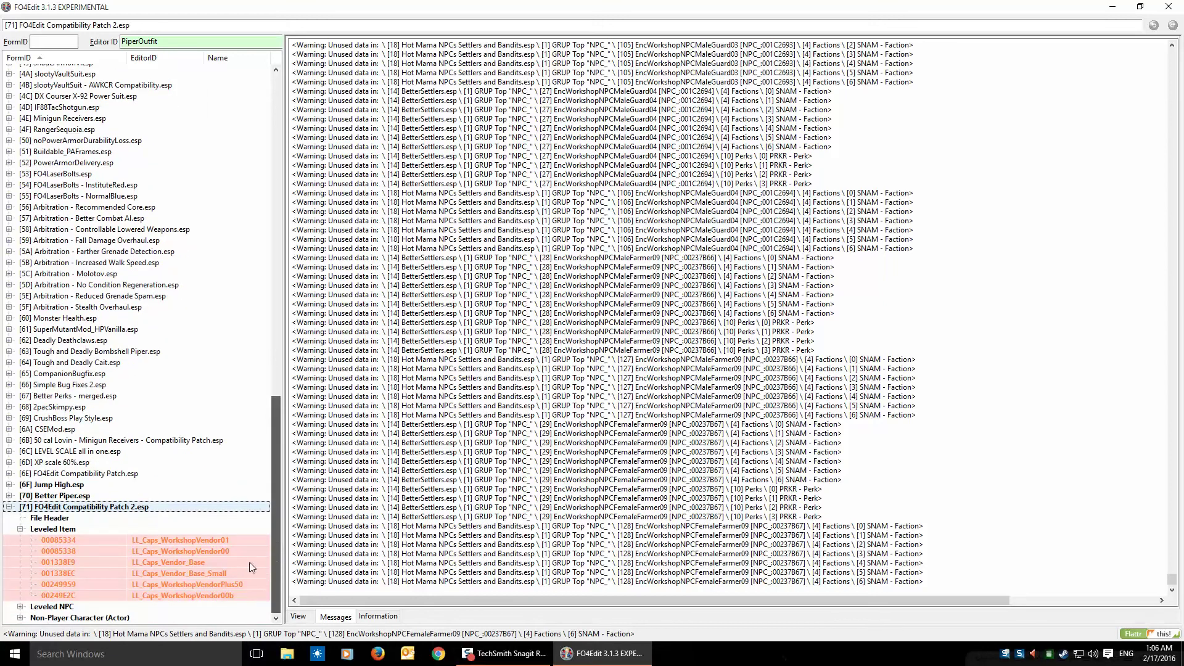
left_click(81, 540)
left_click(78, 551)
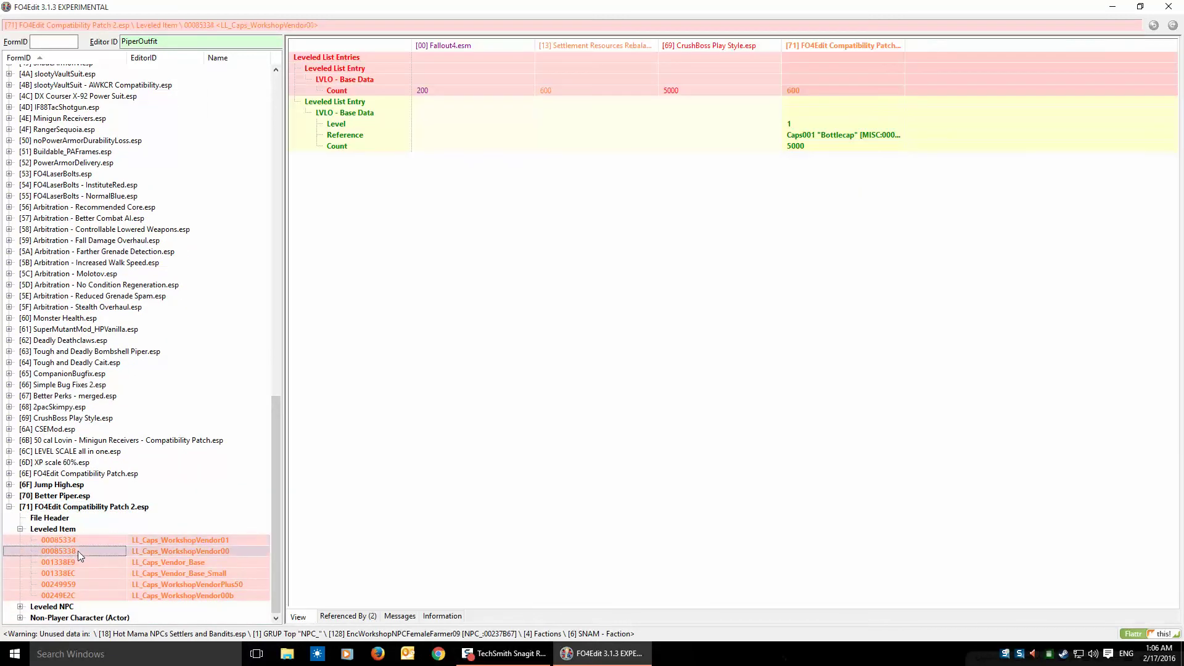
left_click(75, 561)
left_click(73, 572)
left_click(76, 584)
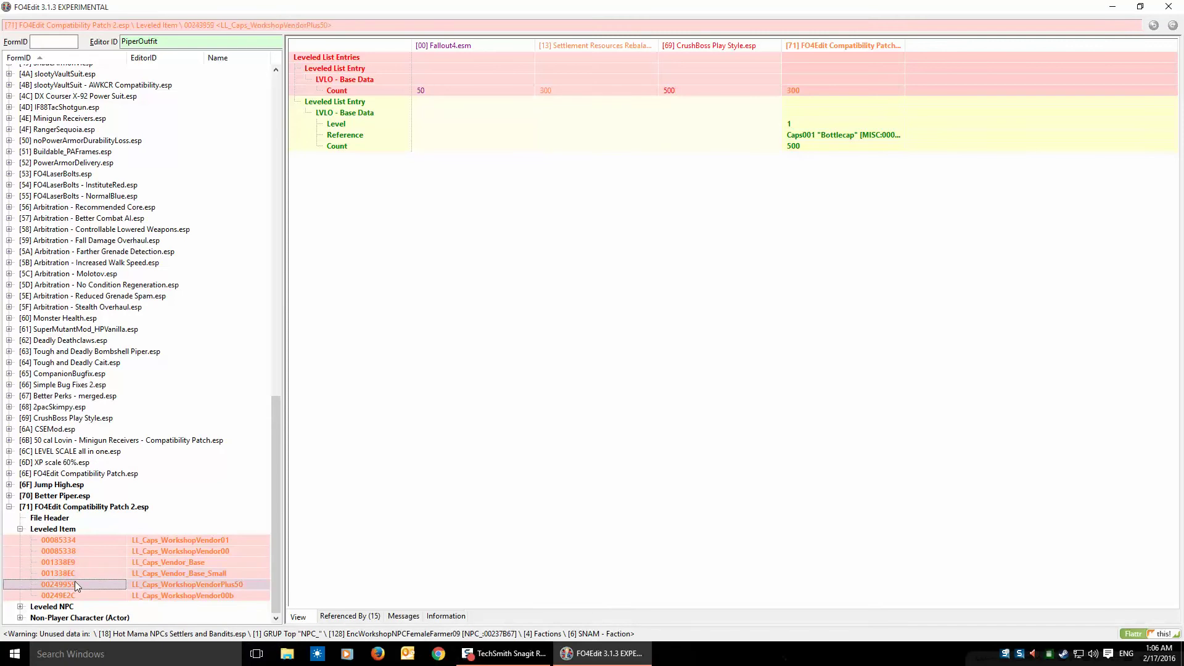
left_click(77, 596)
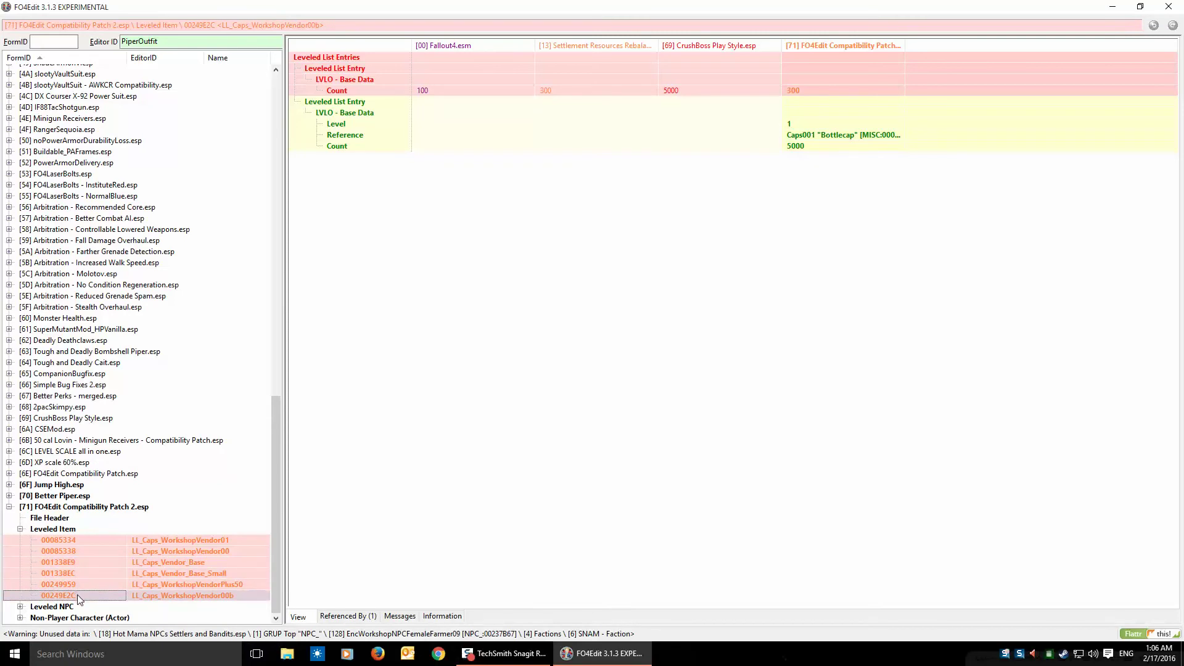
left_click(20, 529)
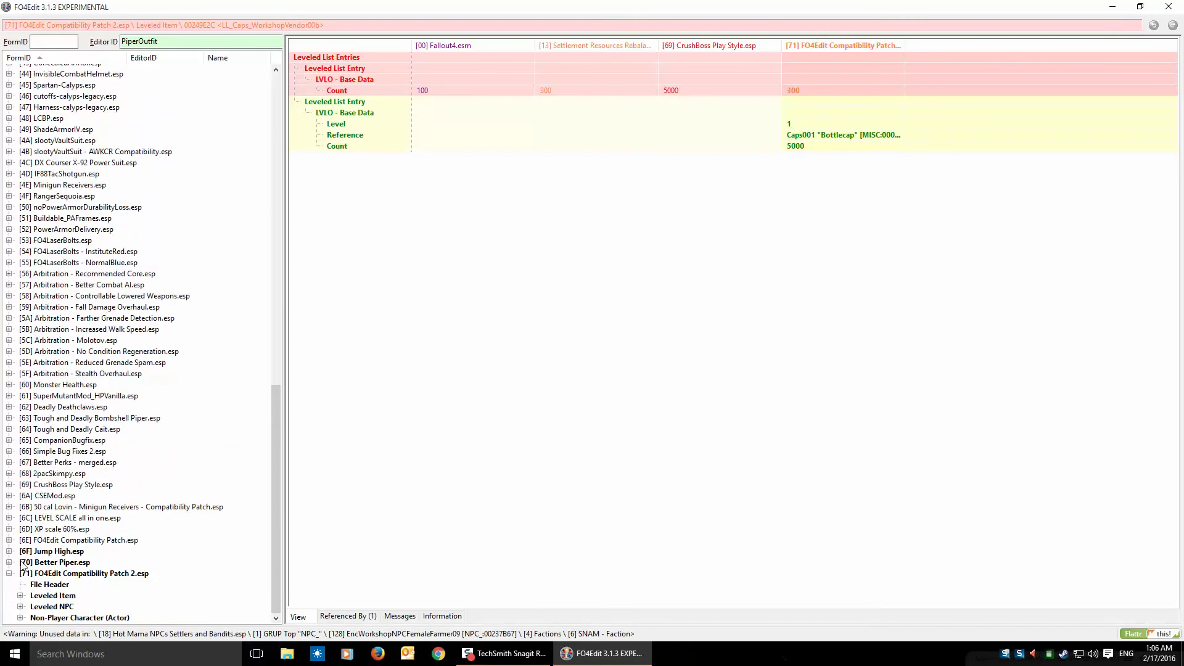
Examine the LCharSuperMutantMissile leveled NPC record in FO4Edit Compatibility Patch 2.esp.
left_click(21, 607)
left_click(42, 618)
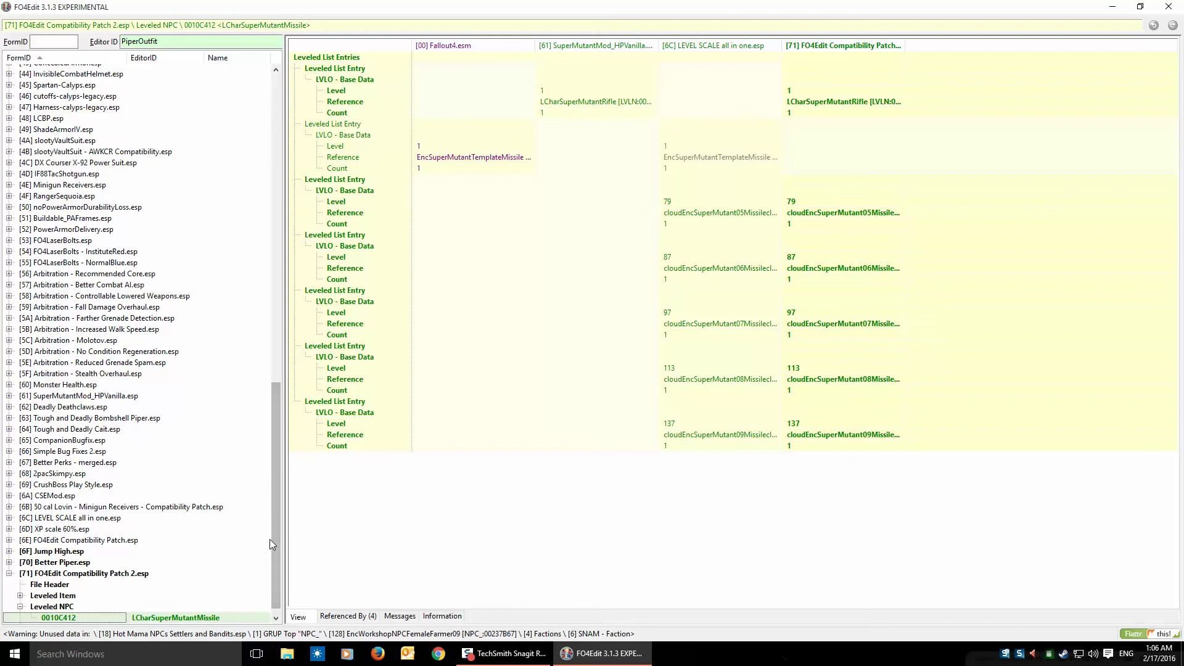
left_click_drag(276, 535, 273, 582)
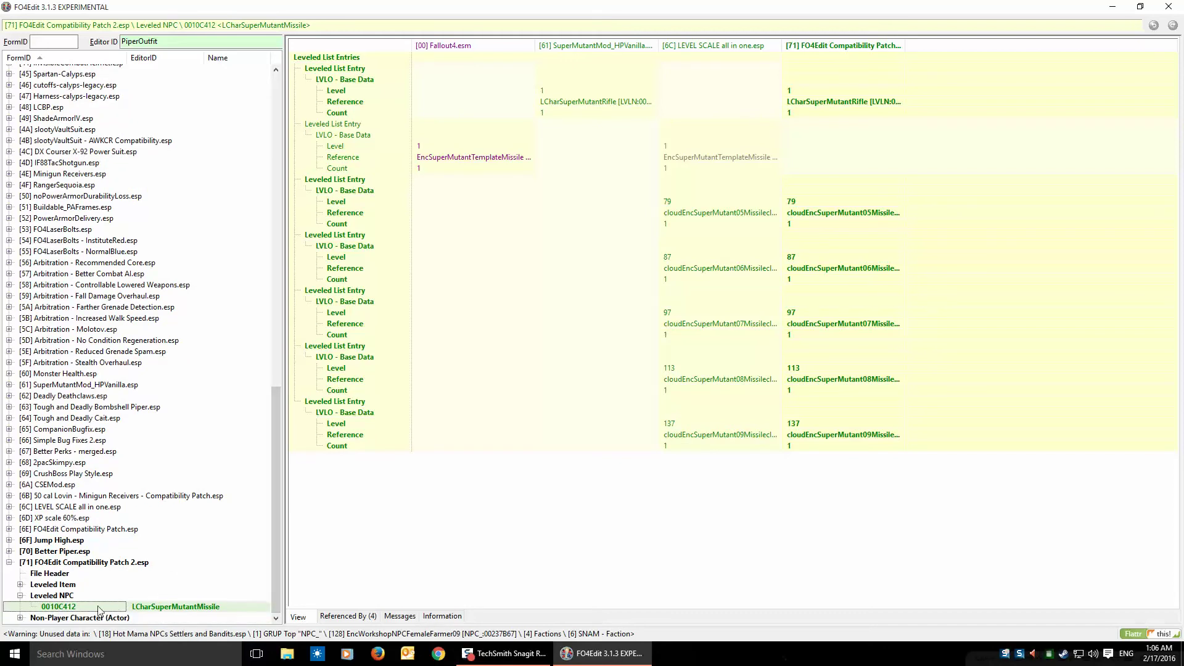
Open the CompanionPiper record of FO4Edit Compatibility Patch 2.esp and widen the Bombshell Piper and patch columns to compare their values.
left_click(20, 618)
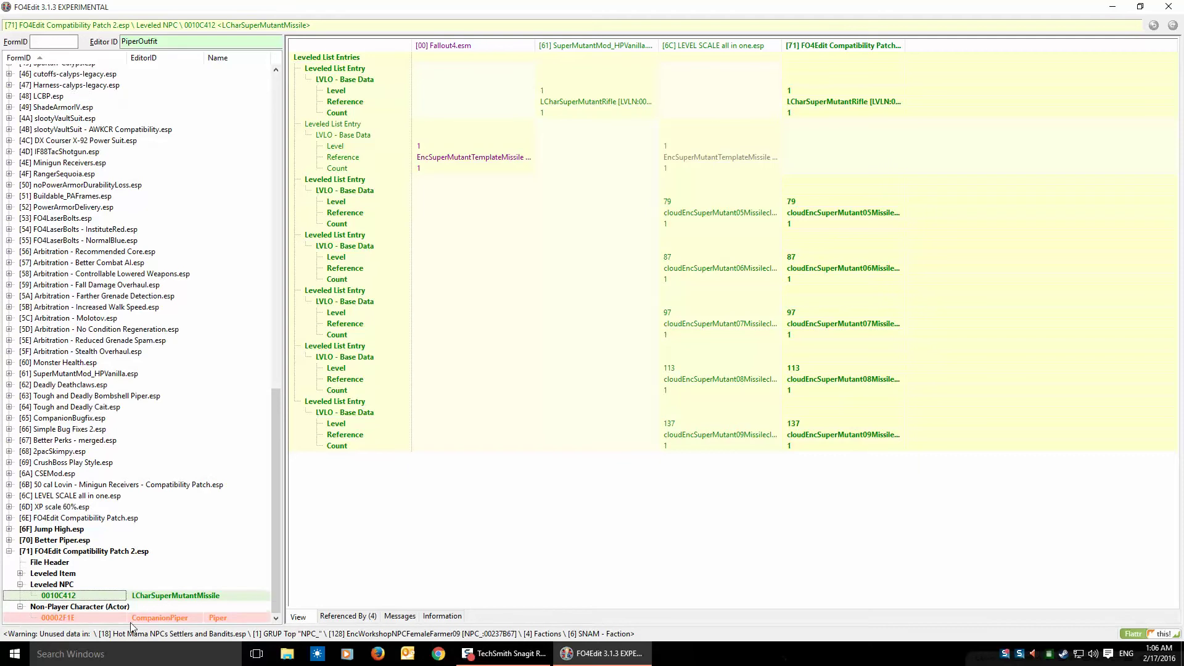
left_click(64, 618)
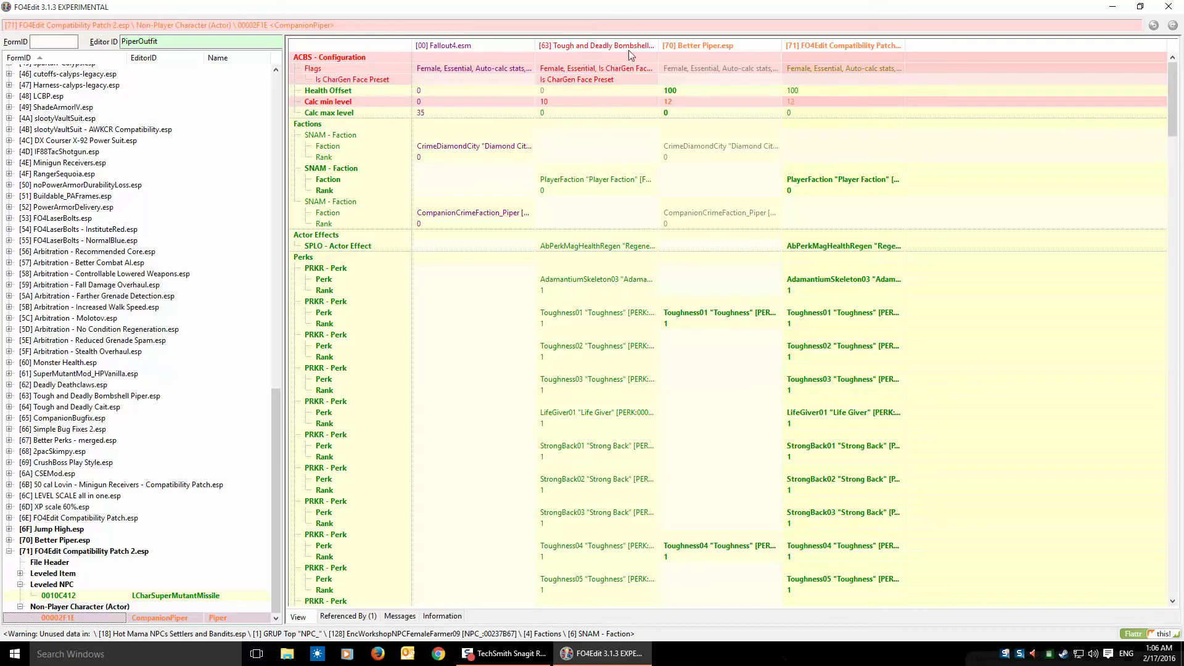
left_click_drag(659, 49, 713, 49)
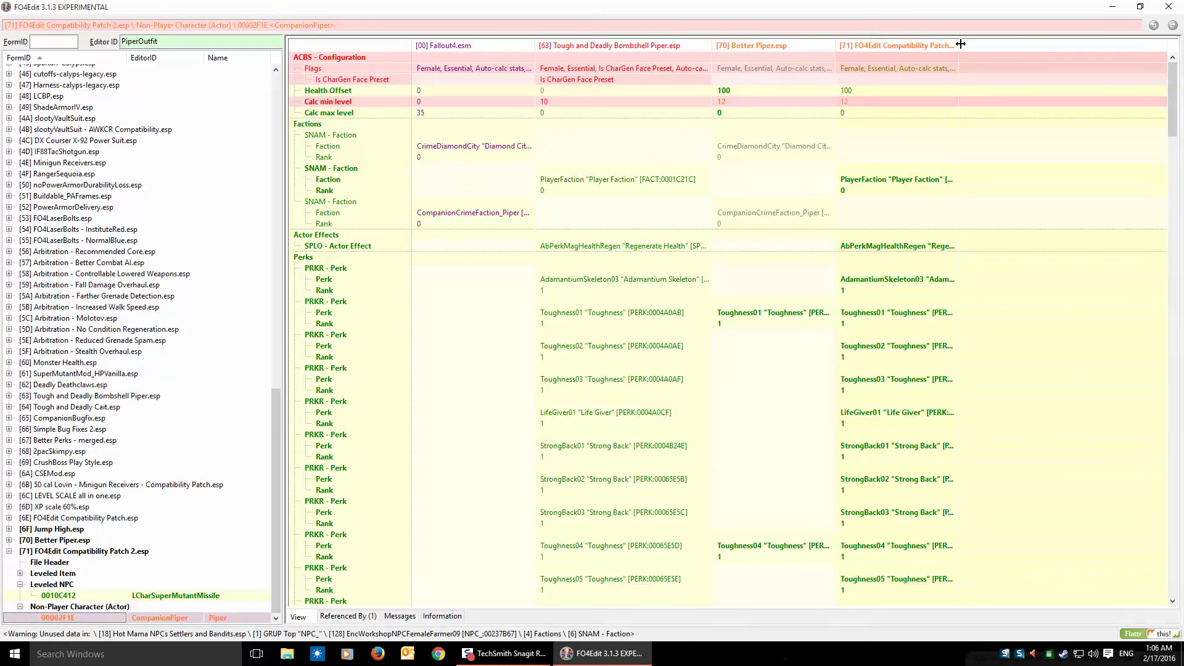
left_click_drag(961, 44, 1044, 41)
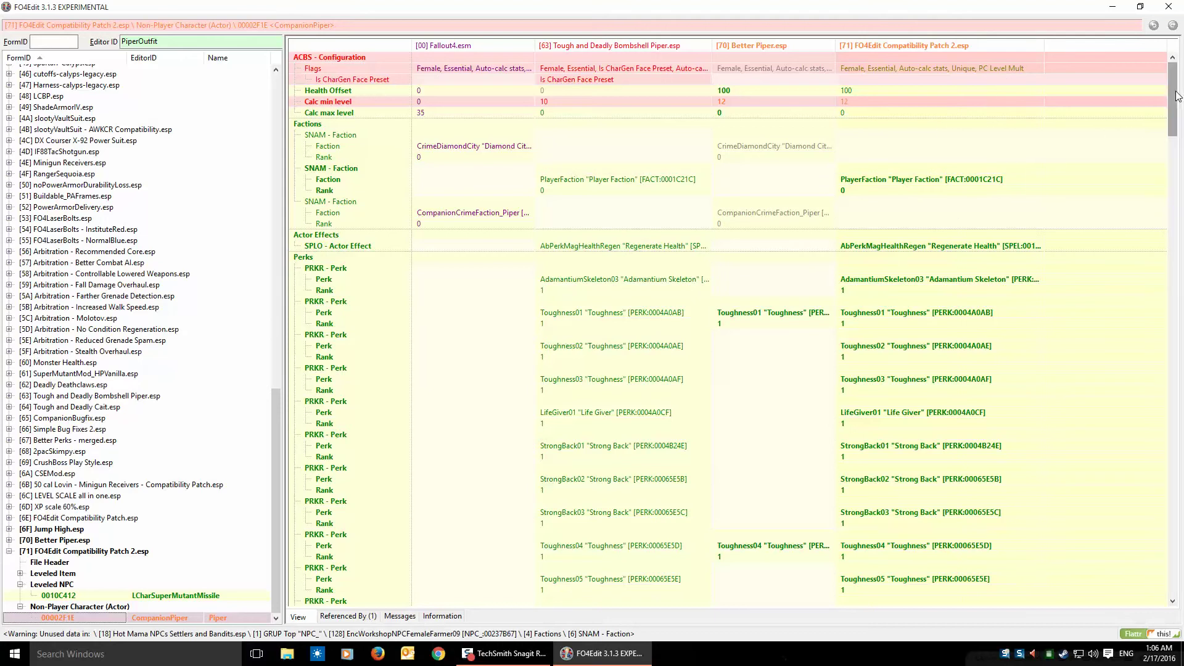
mouse_move(1175, 99)
left_mouse_down()
mouse_move(1175, 199)
mouse_move(1176, 91)
left_mouse_up()
mouse_move(1175, 87)
left_mouse_down()
mouse_move(1179, 207)
mouse_move(1174, 83)
left_mouse_up()
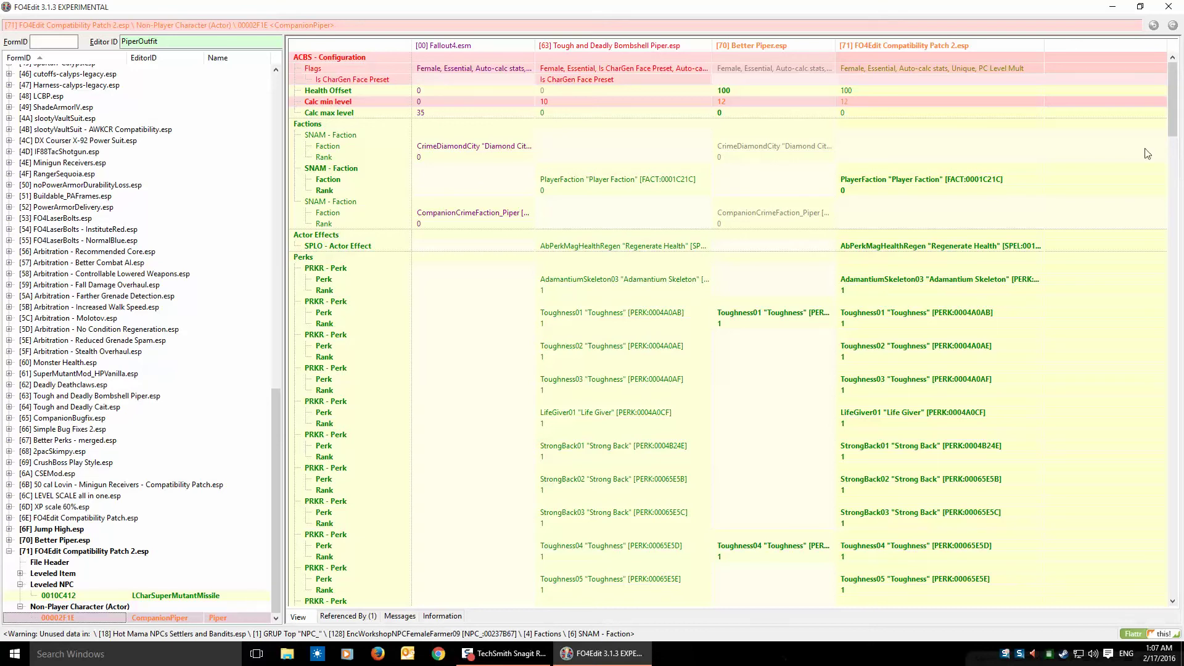
left_click_drag(1177, 68, 1170, 90)
mouse_move(1178, 97)
left_mouse_down()
mouse_move(1175, 398)
mouse_move(1180, 87)
left_mouse_up()
Collapse FO4Edit Compatibility Patch 2.esp and apply the filter for cleaning.
left_click(9, 551)
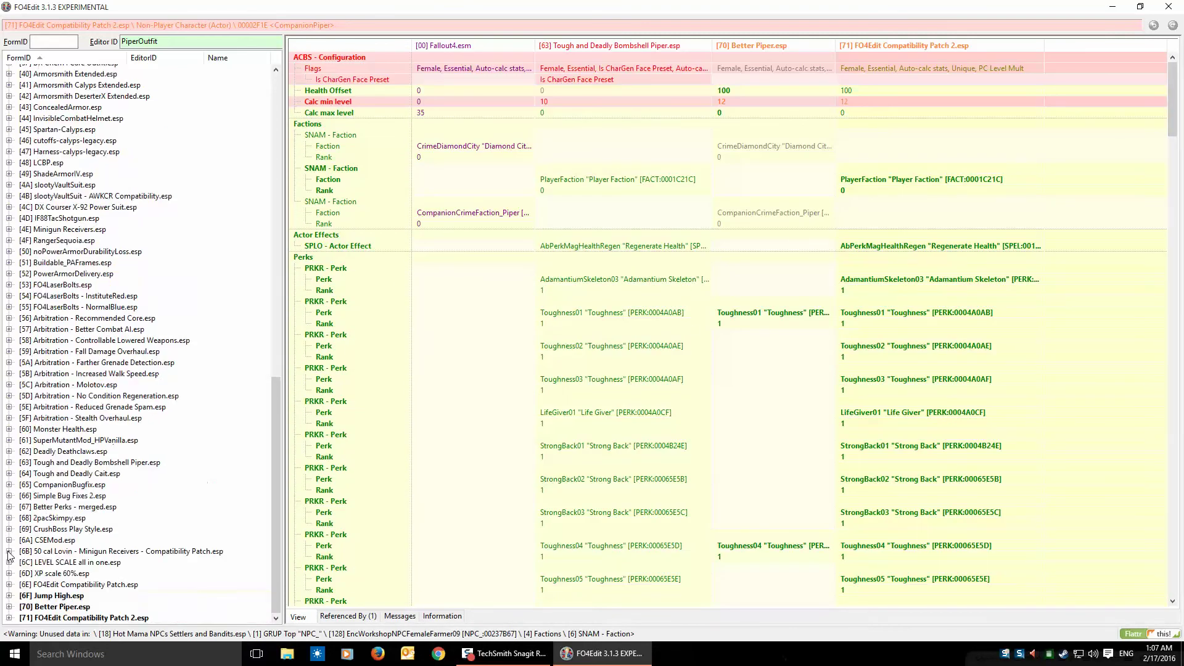
left_click(53, 618)
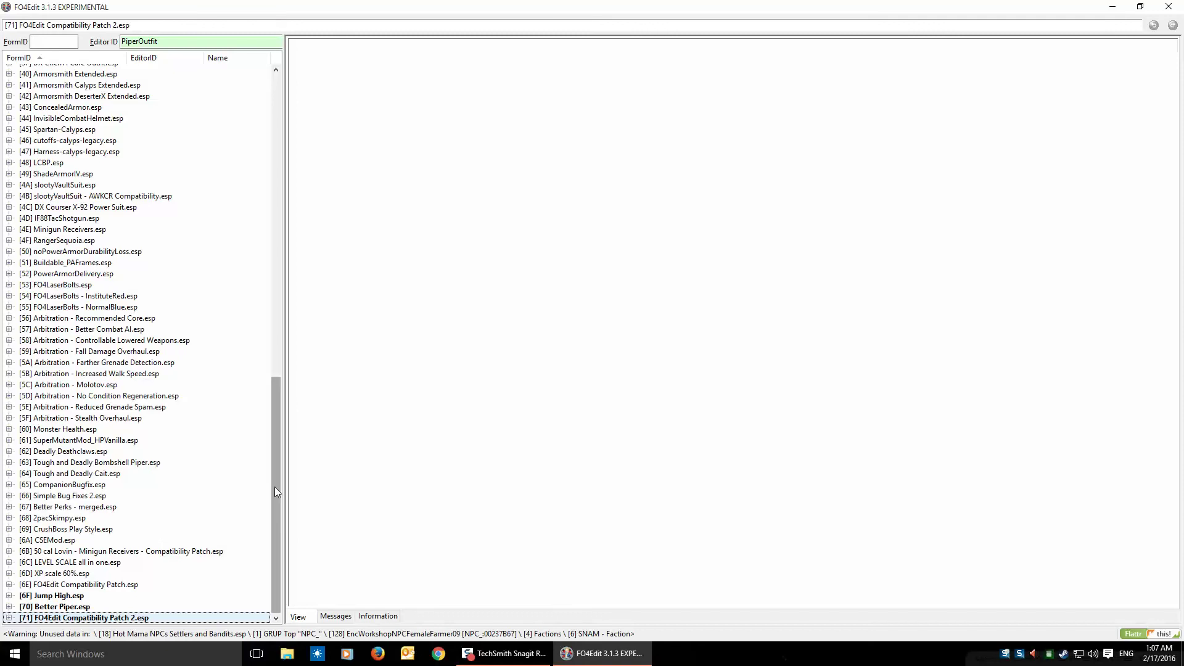
left_click_drag(275, 487, 272, 527)
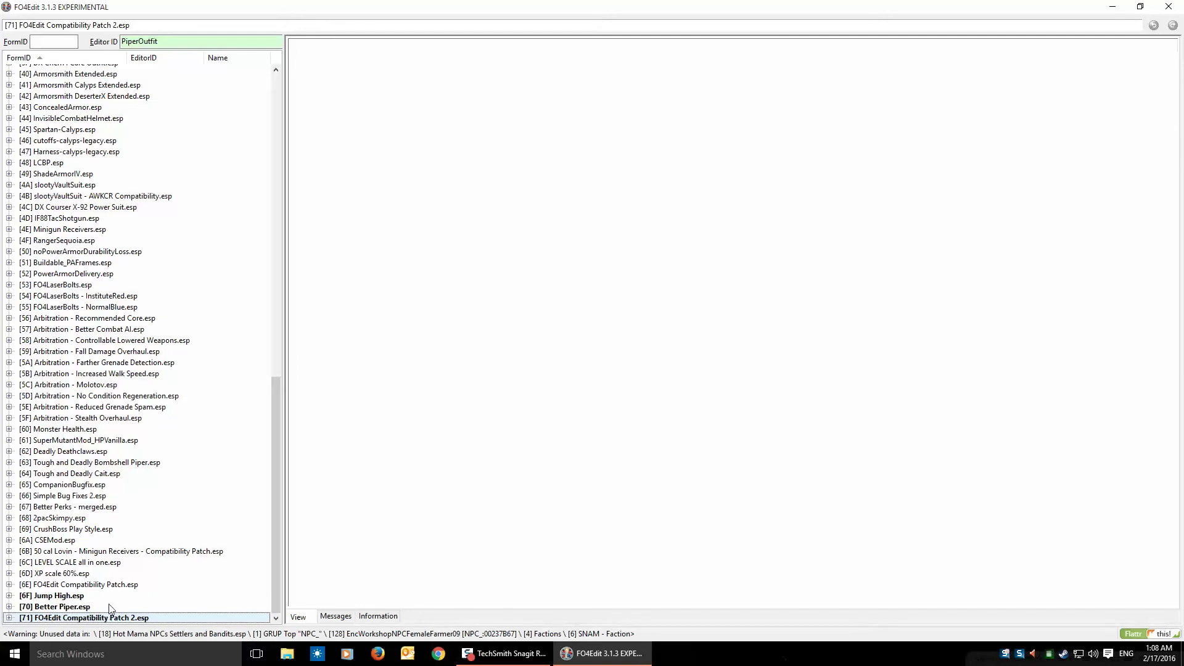
left_click_drag(279, 473, 269, 512)
right_click(50, 618)
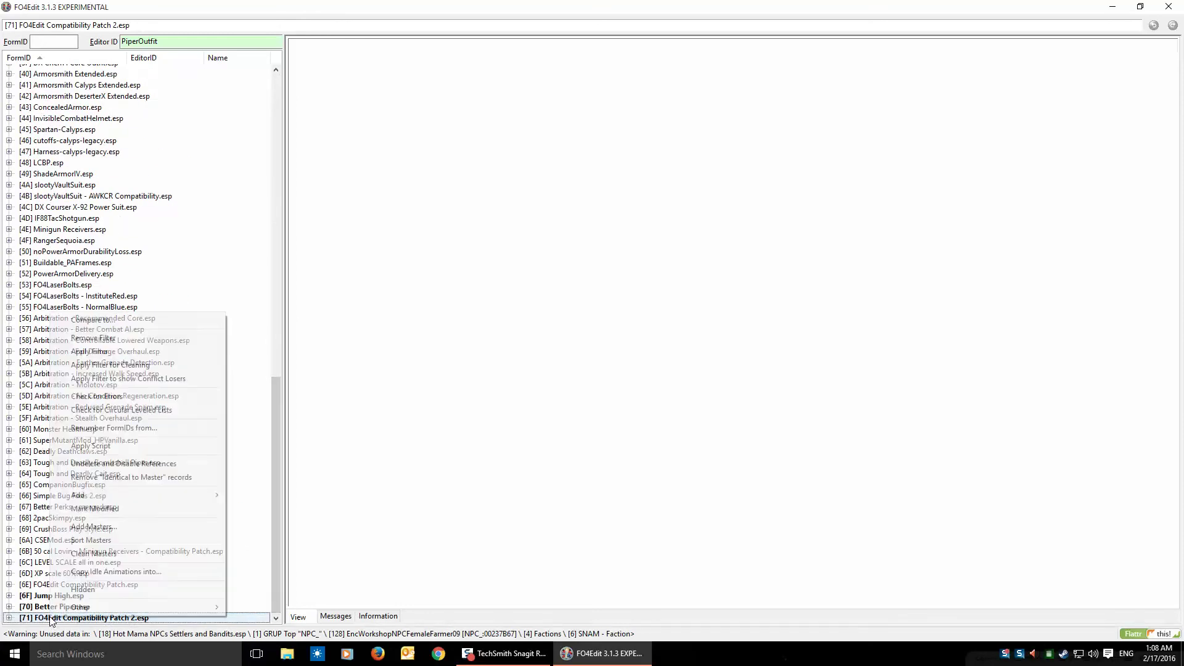
left_click(129, 365)
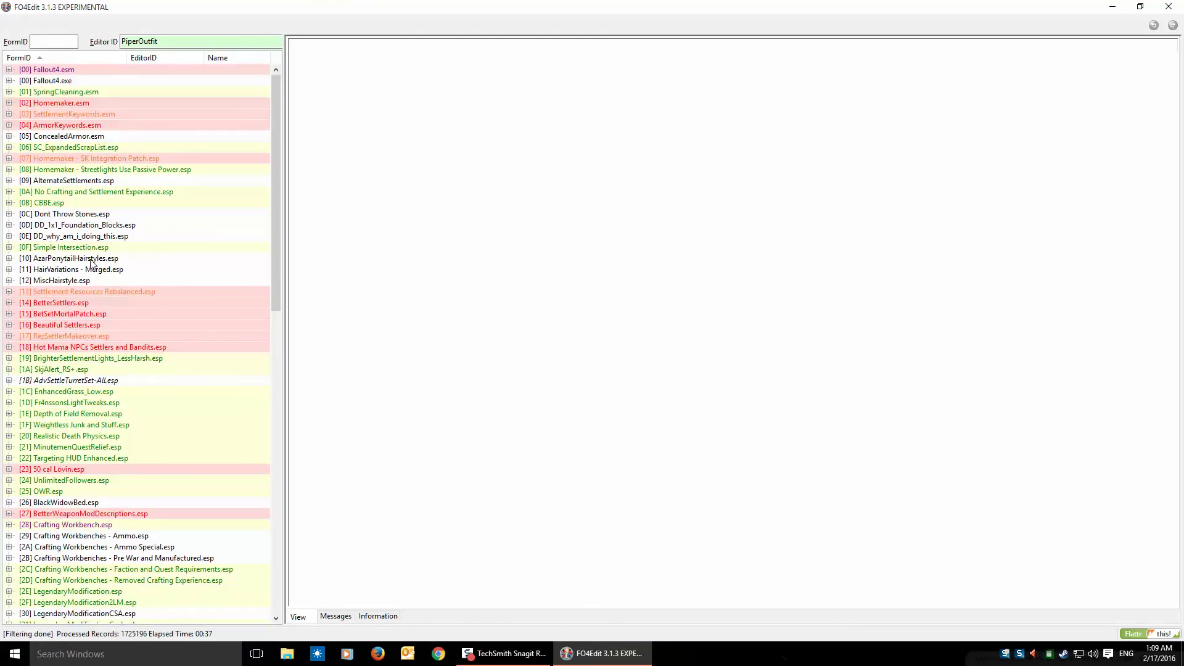
Open the azarHairHairline01 head part record of AzarPonytailHairstyles.esp and show its no-conflict rows.
left_click(8, 258)
left_click(20, 280)
left_click(61, 292)
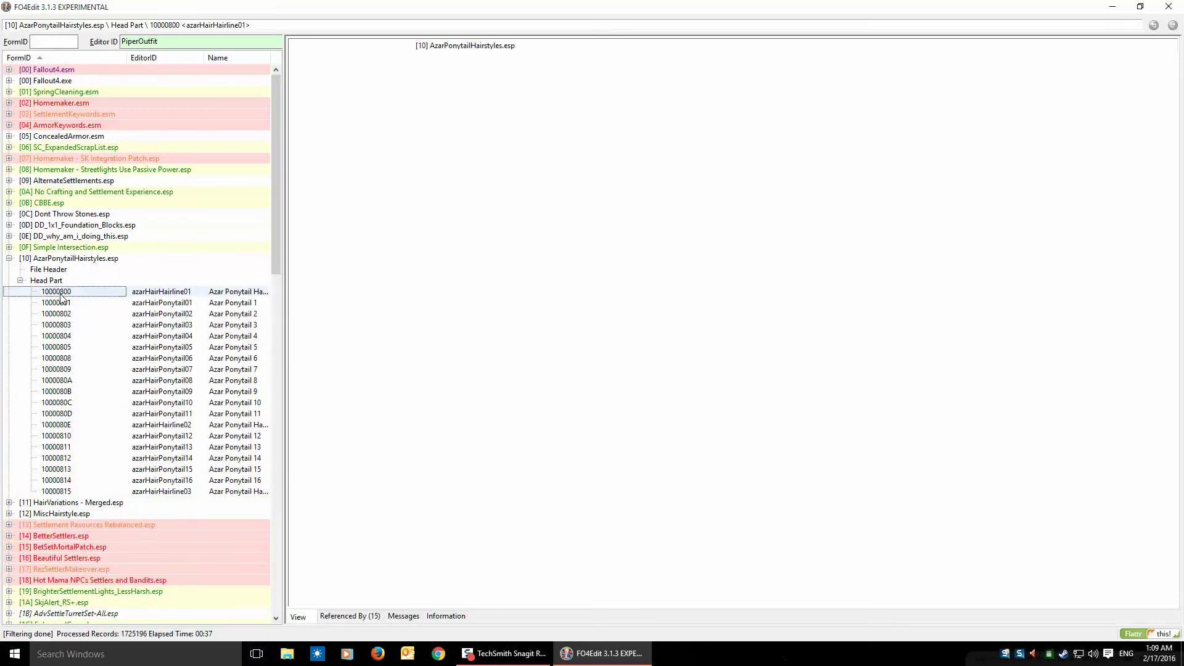
right_click(494, 173)
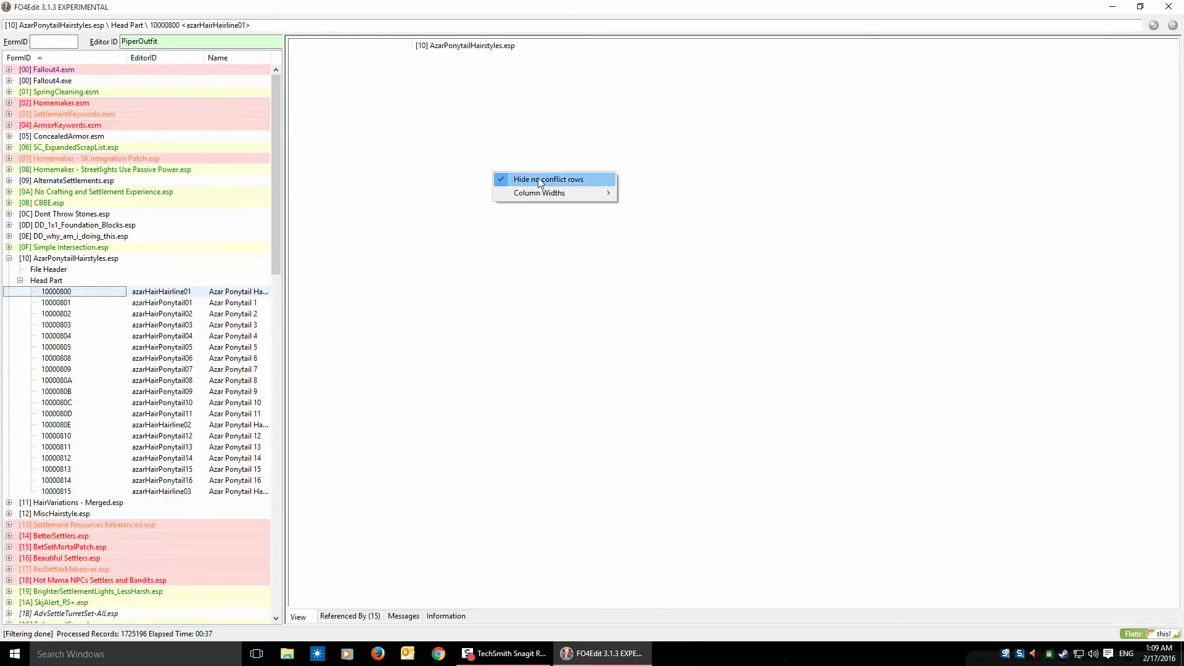
left_click(538, 180)
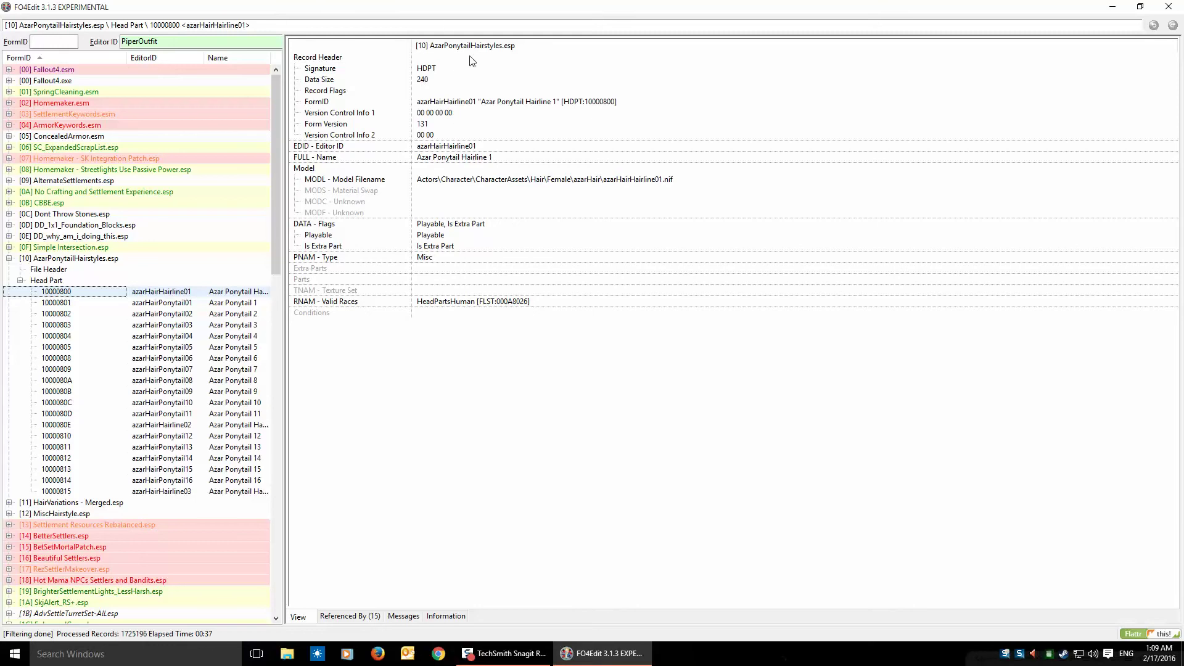
Collapse AzarPonytailHairstyles.esp and look through the conflict colours of the filtered plugin list.
left_click(20, 281)
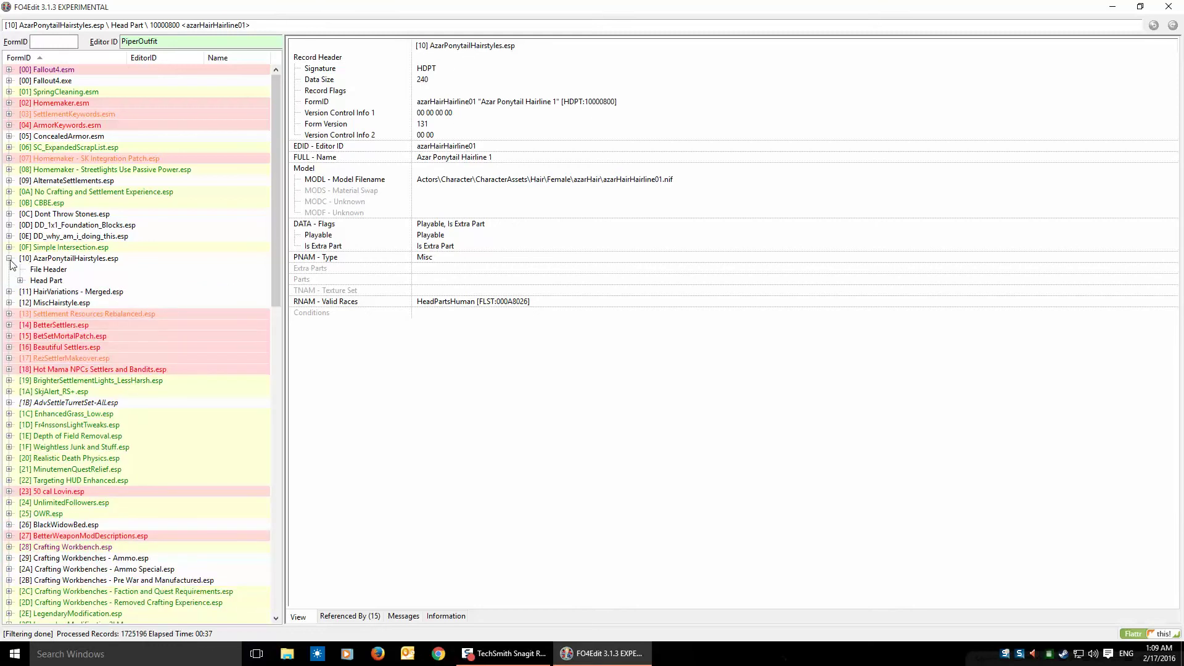
left_click(9, 259)
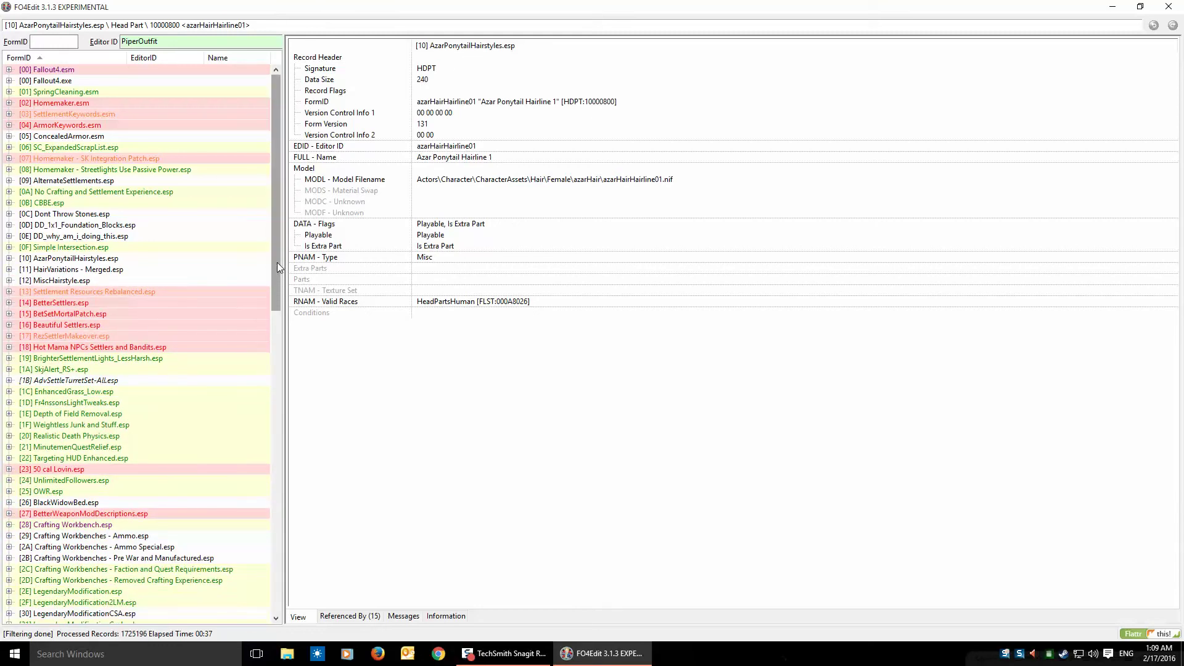
left_click_drag(277, 263, 295, 374)
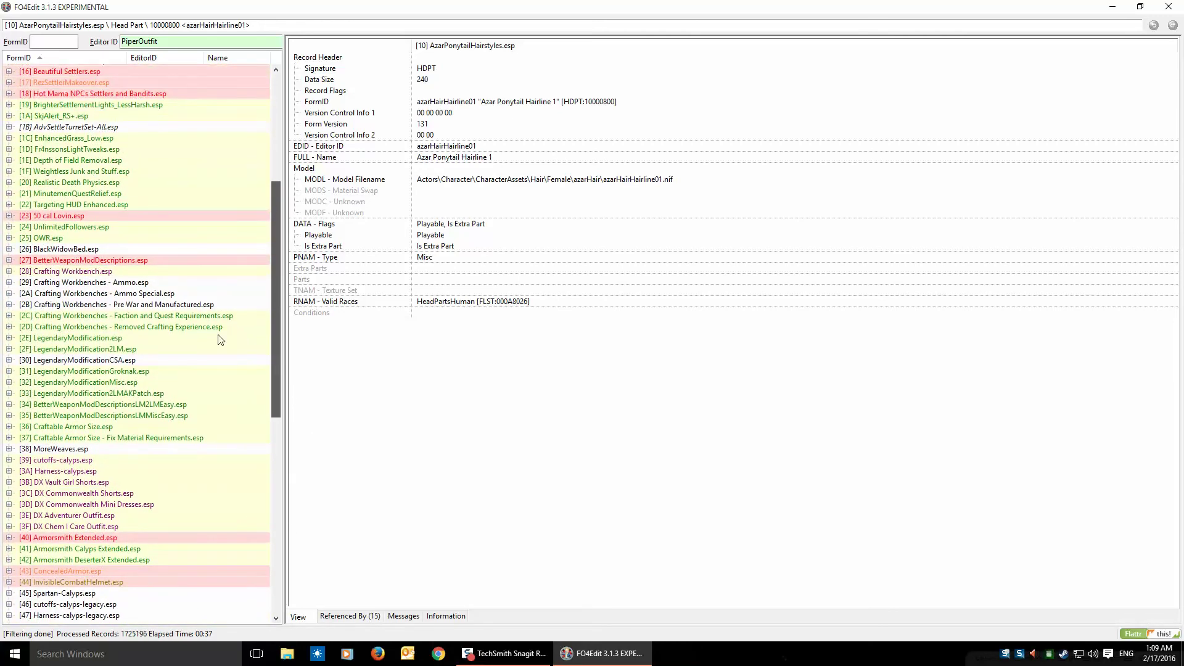
left_click_drag(275, 322, 273, 213)
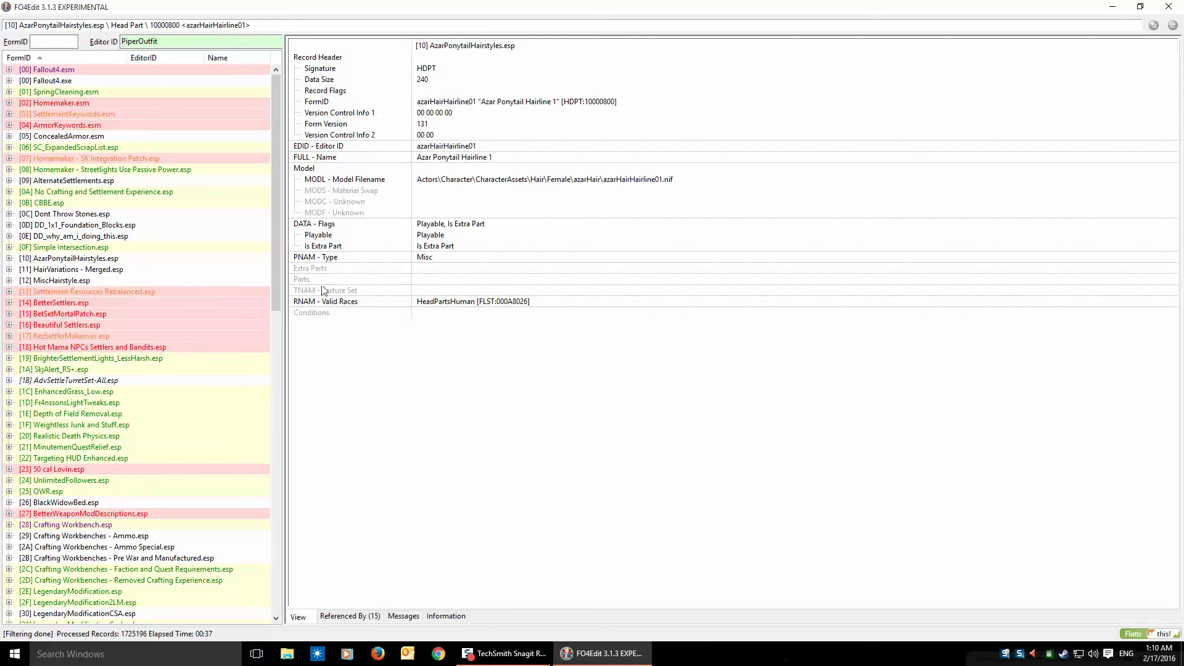
Remove the whole Non-Player Character (Actor) group from FO4Edit Compatibility Patch.esp.
left_click_drag(275, 234, 190, 563)
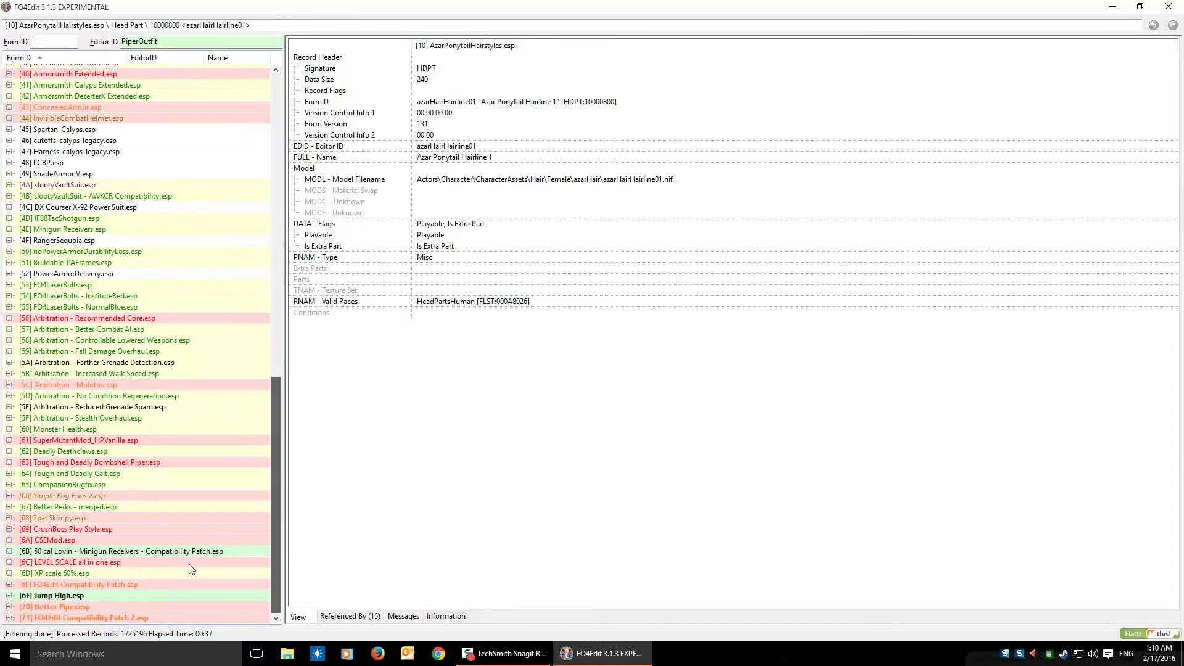
left_click(9, 585)
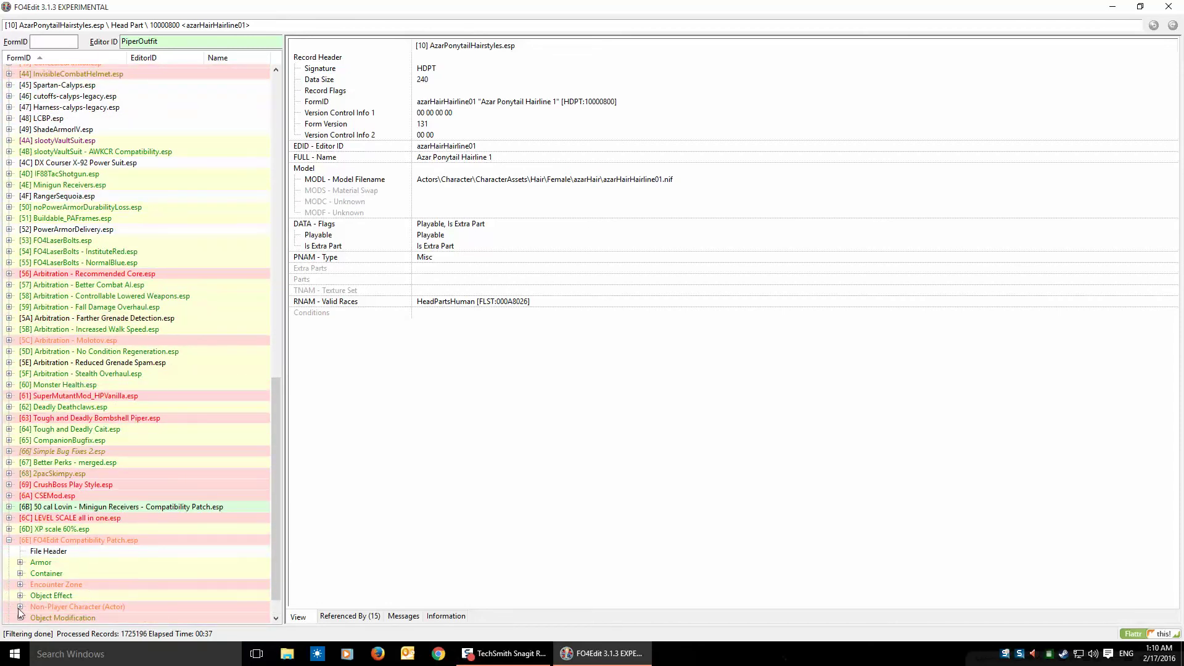
left_click(54, 608)
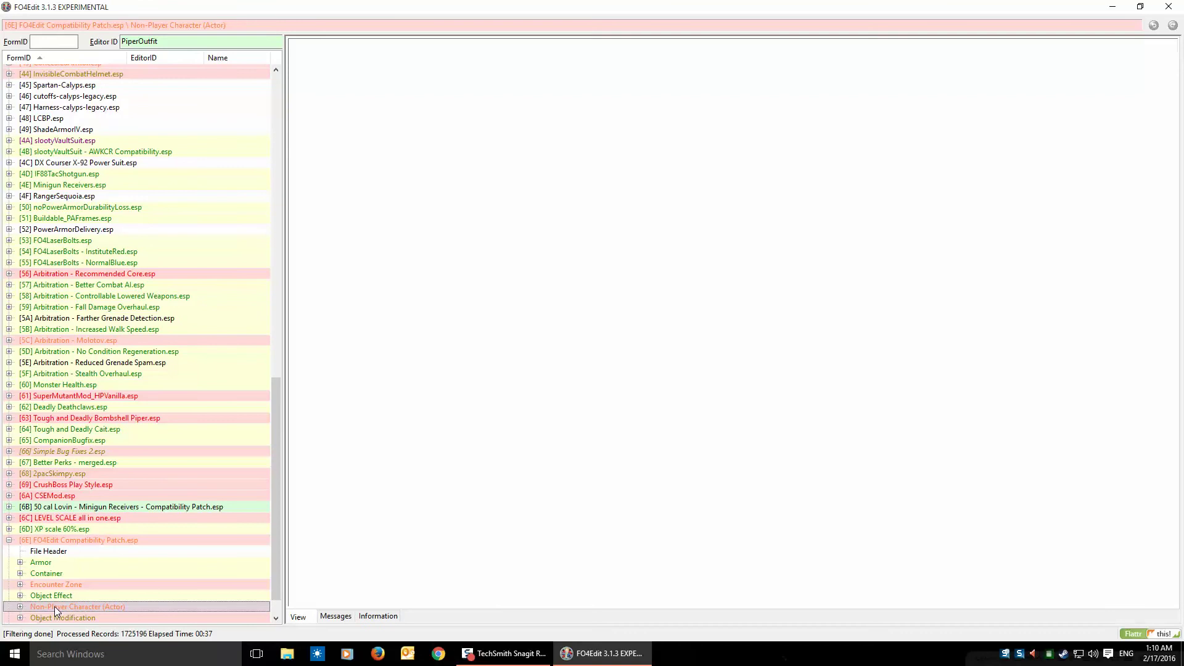
right_click(54, 606)
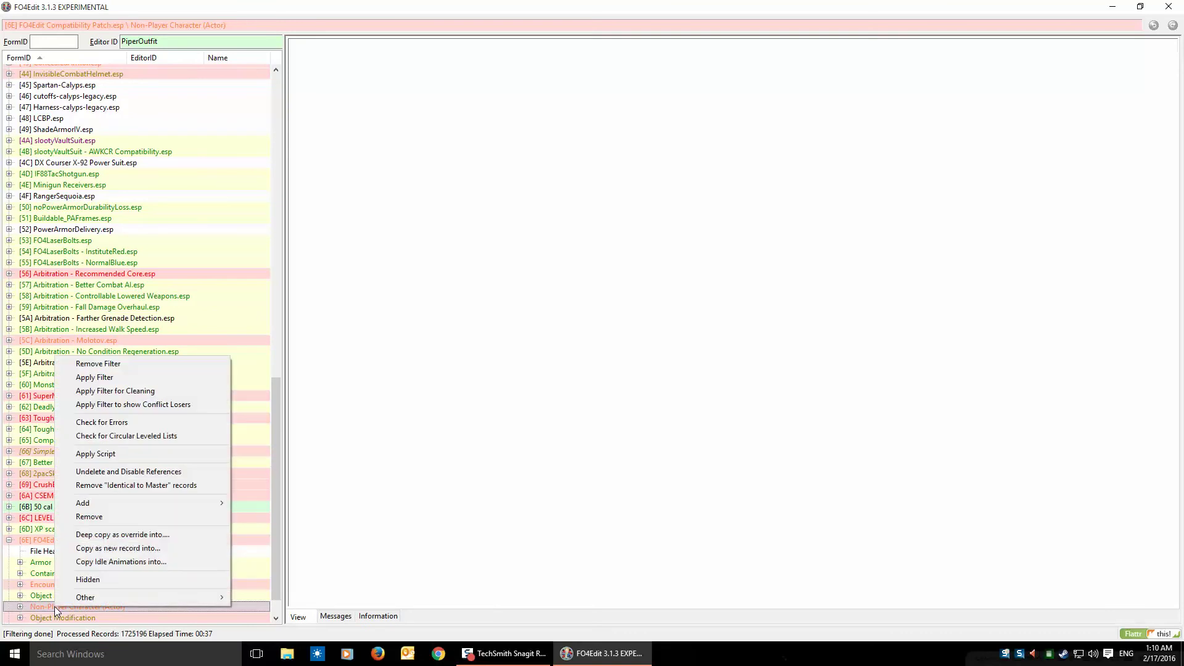
left_click(99, 517)
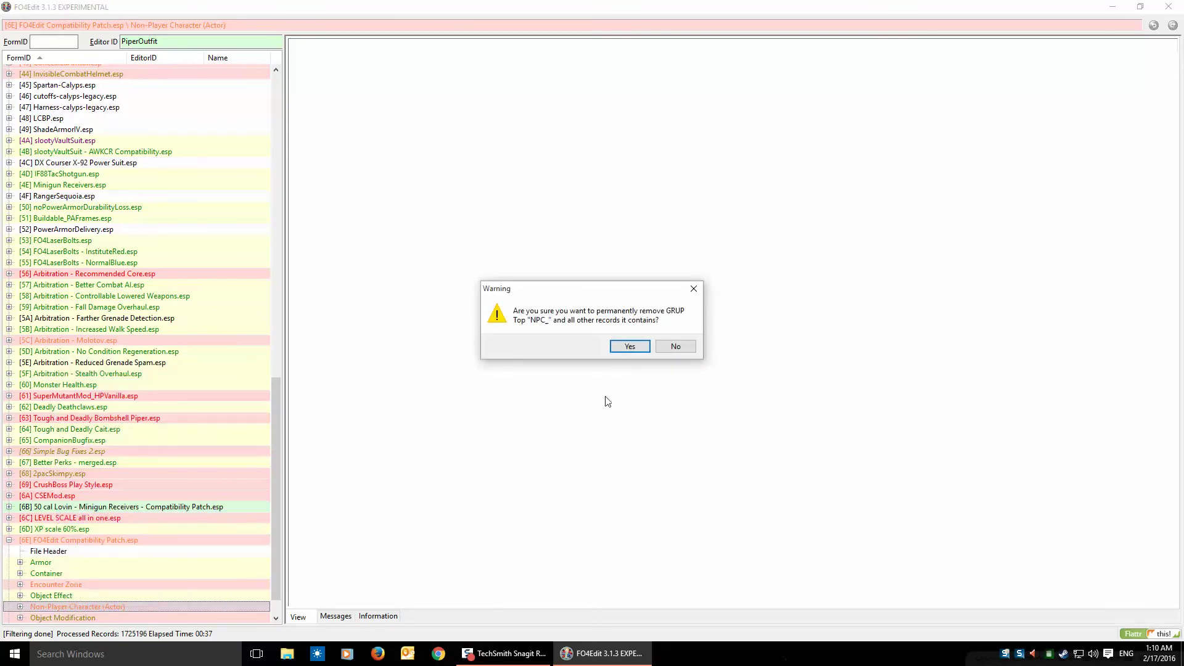
left_click(630, 346)
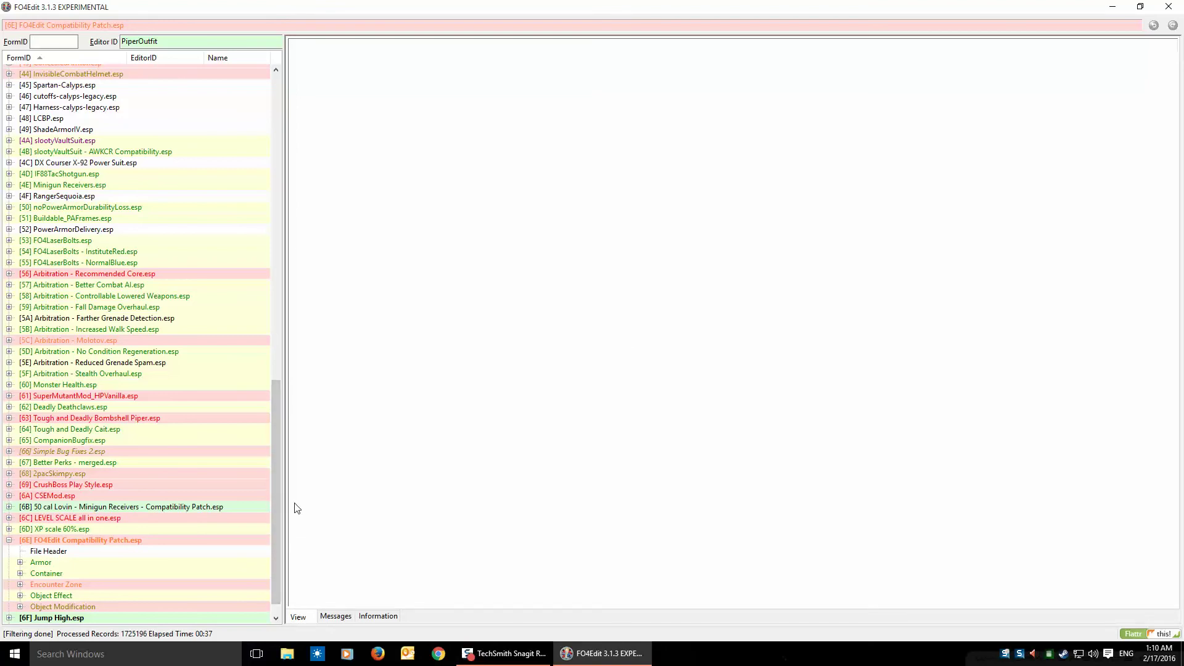
Save FO4Edit Compatibility Patch.esp and FO4Edit Compatibility Patch 2.esp with plugin backup enabled.
key("ctrl+s")
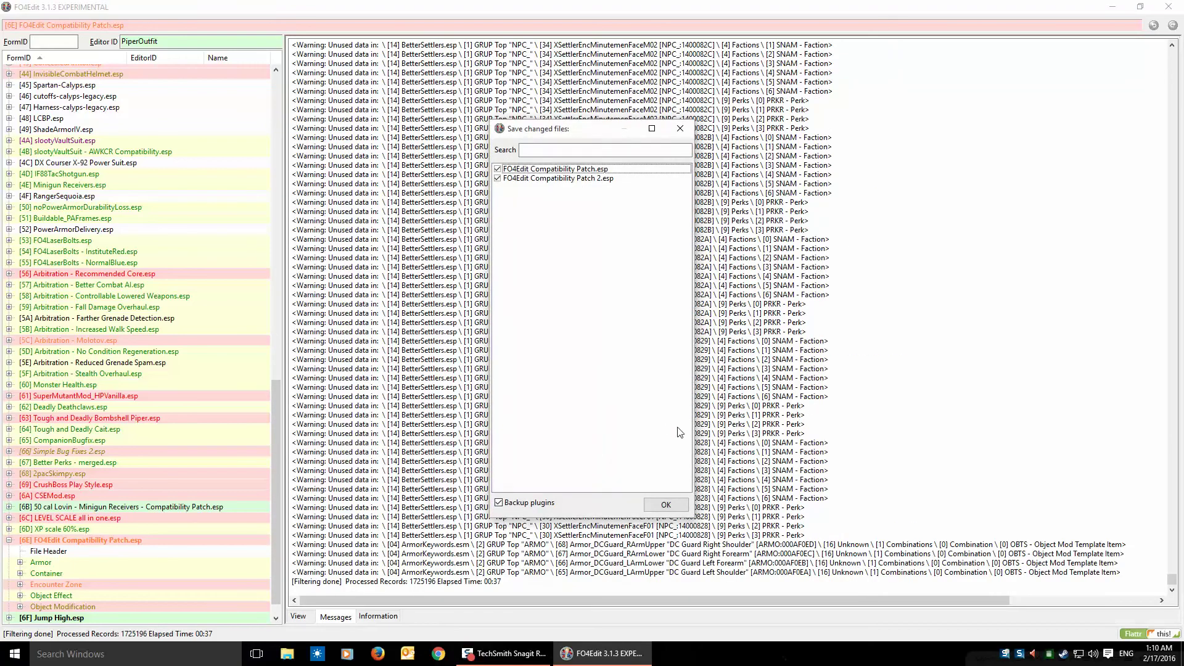
left_click(663, 505)
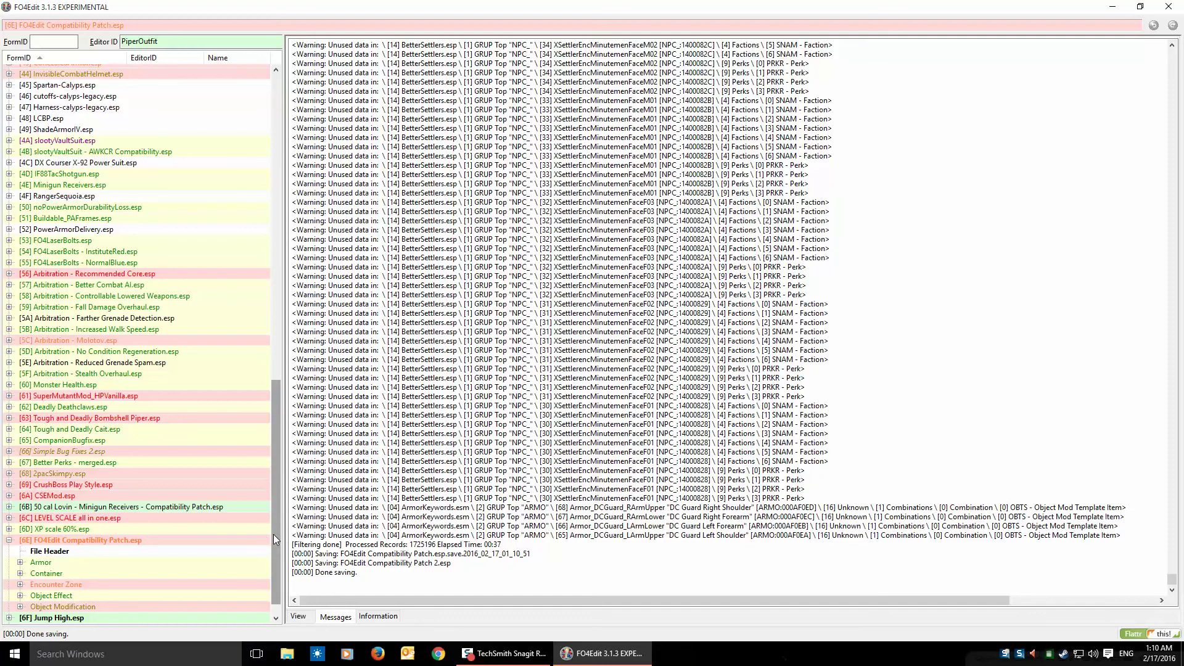
left_click_drag(273, 534, 269, 204)
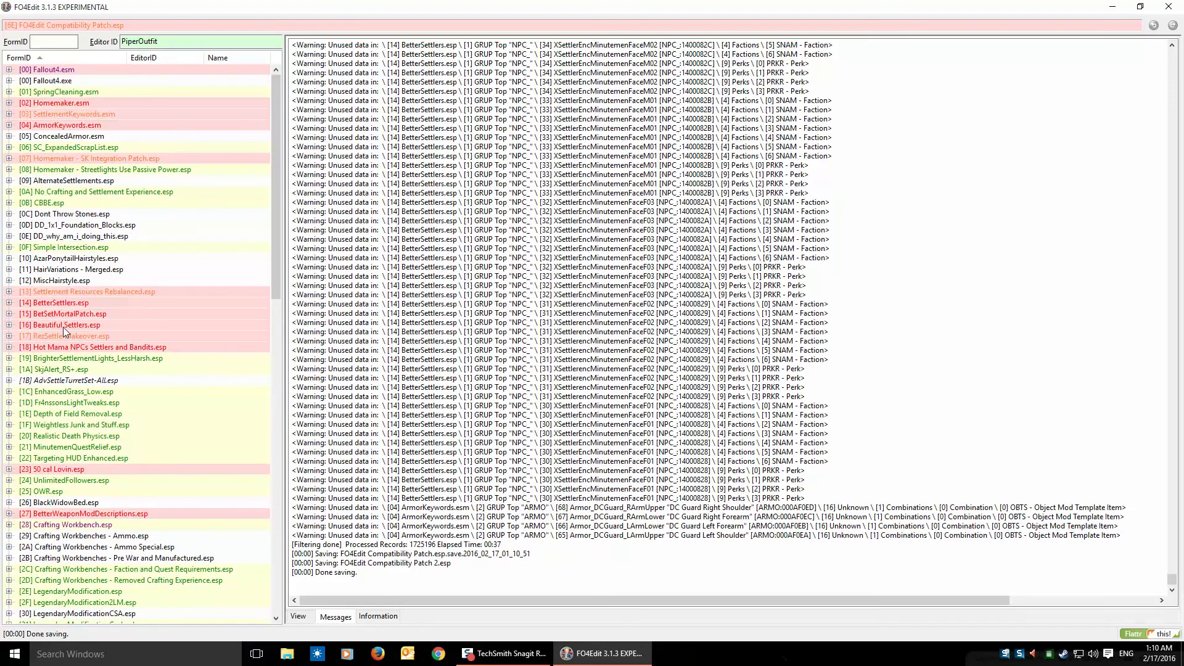
Look through the Non-Player Character (Actor) records of BetSetMortalPatch.esp, then collapse the plugin.
left_click(8, 315)
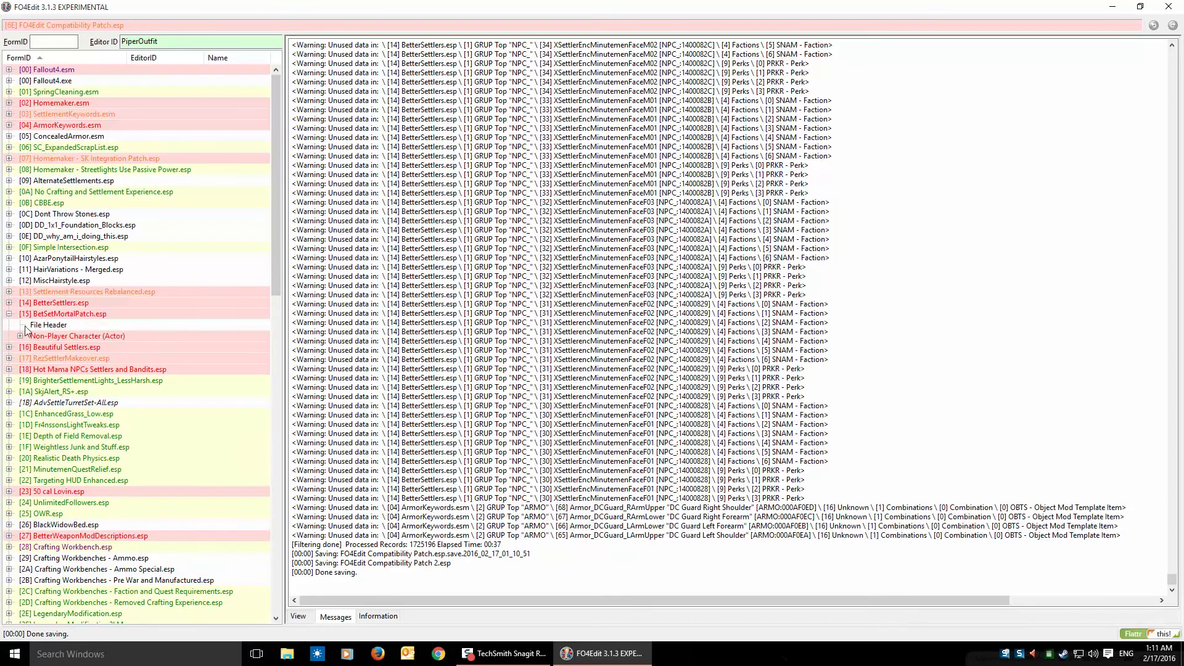
left_click(20, 336)
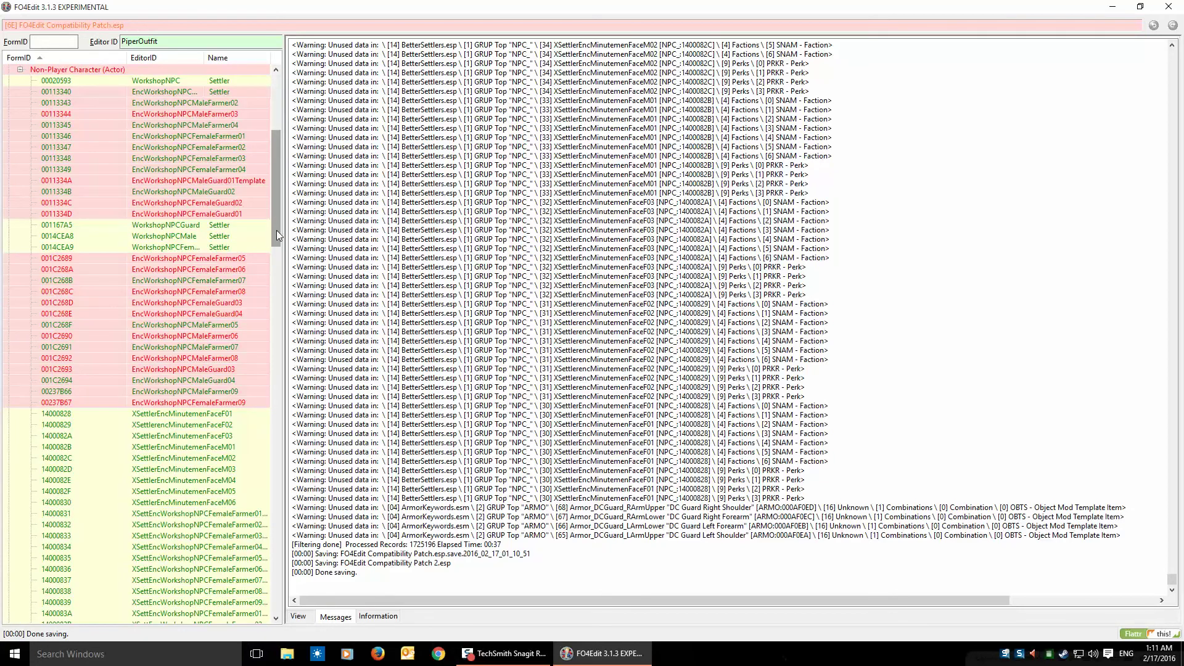
left_click_drag(276, 230, 277, 191)
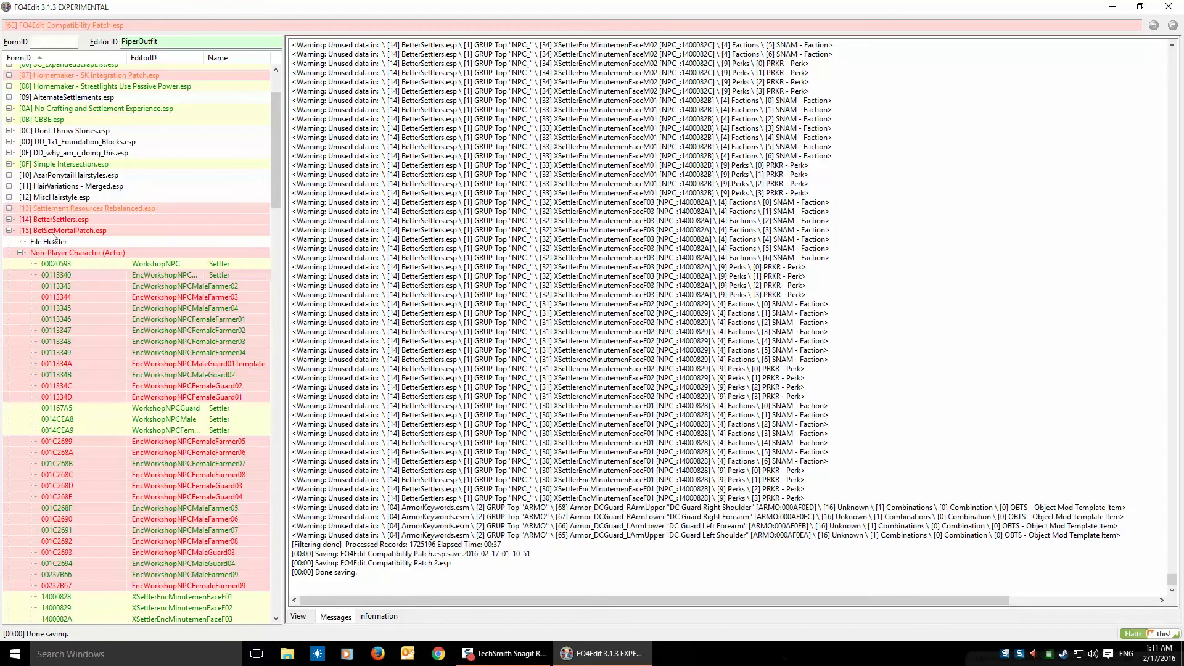
left_click(9, 231)
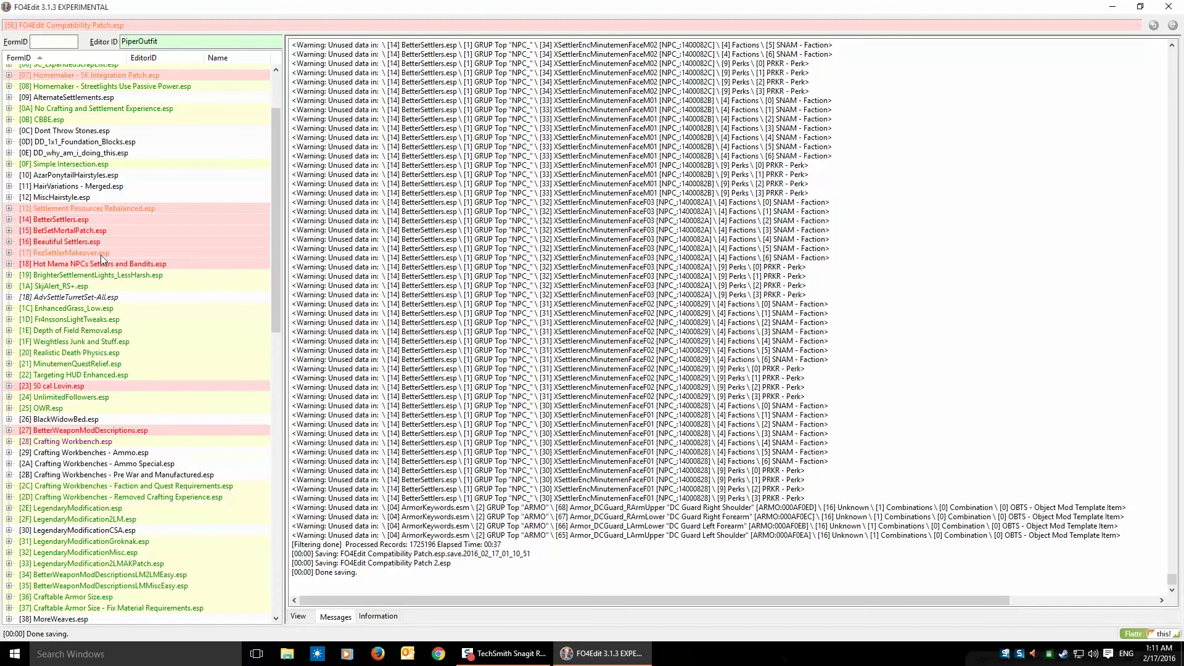
Copy all RezSettlerMakeover.esp NPC records, from EncWorkshopNPCFemaleFarmer01 through EncWorkshopNPCFemaleGuard04, as overrides into FO4Edit Compatibility Patch.esp.
left_click(10, 253)
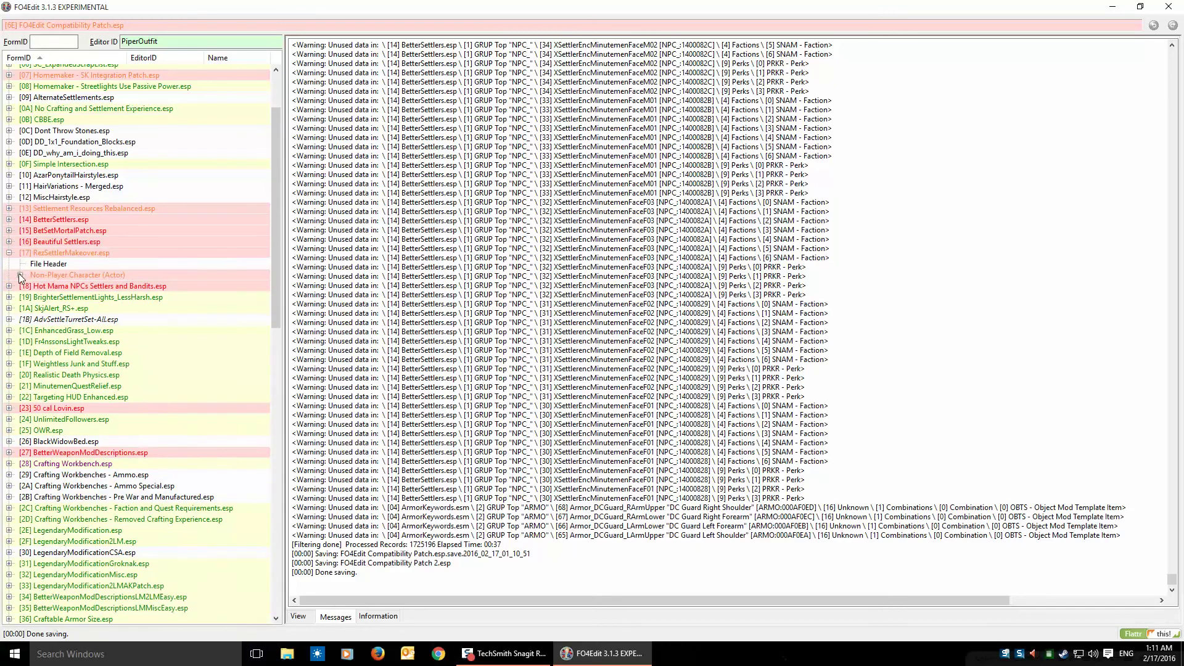
left_click(20, 275)
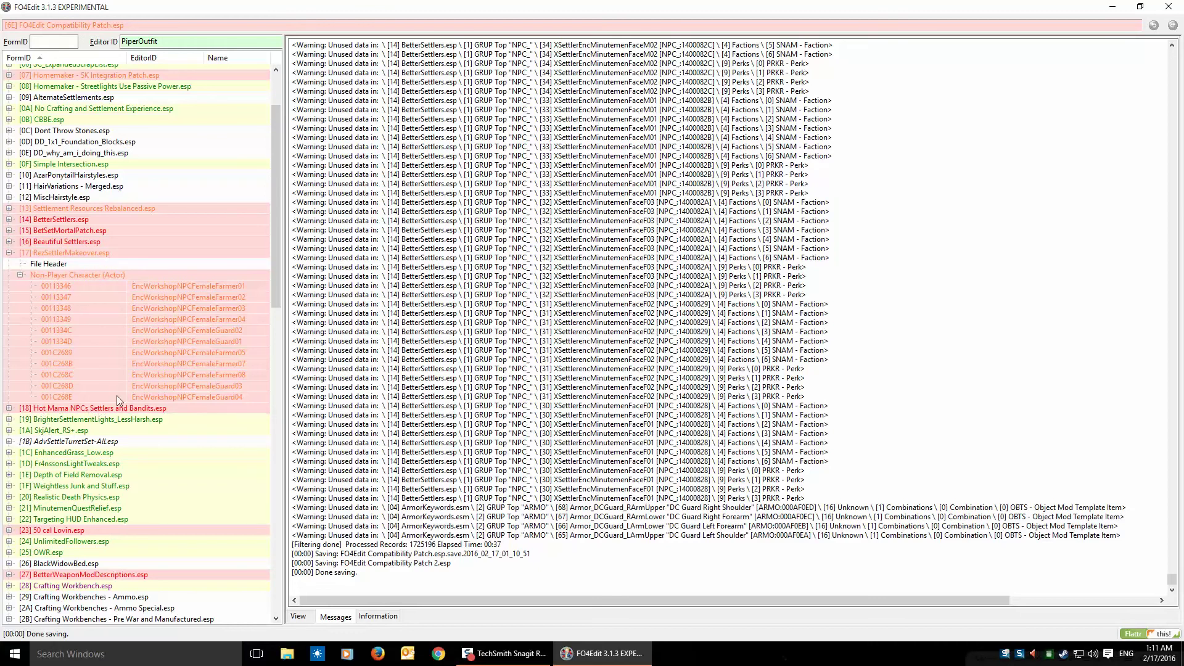
left_click(64, 287)
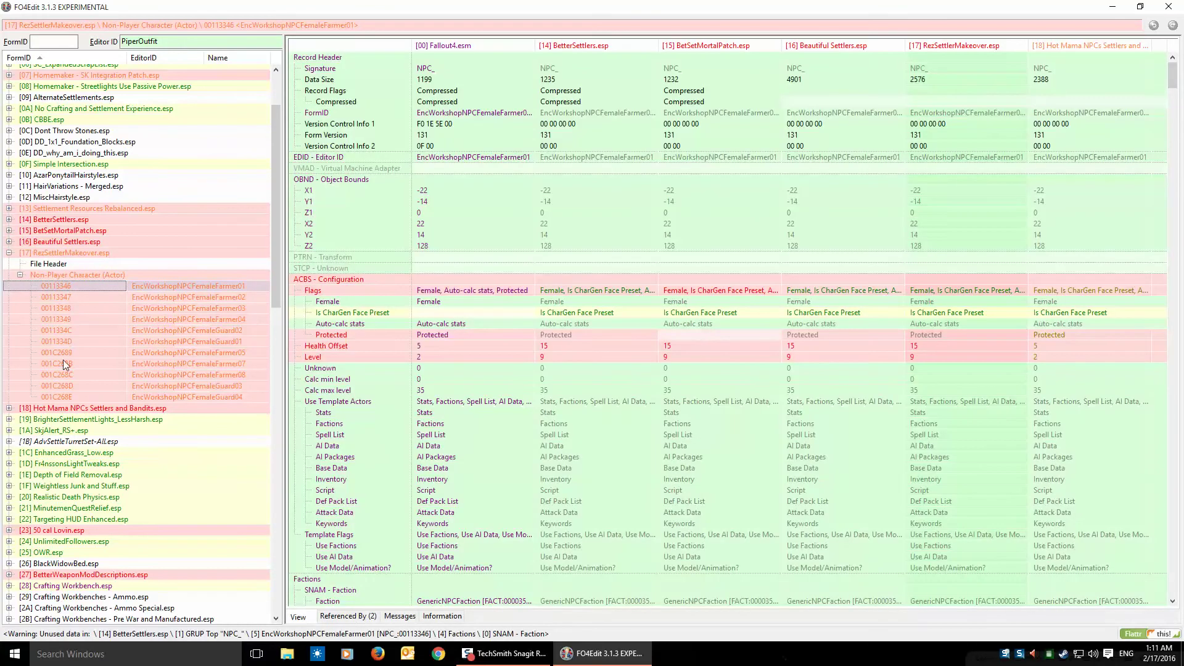
left_click(60, 397, "shift")
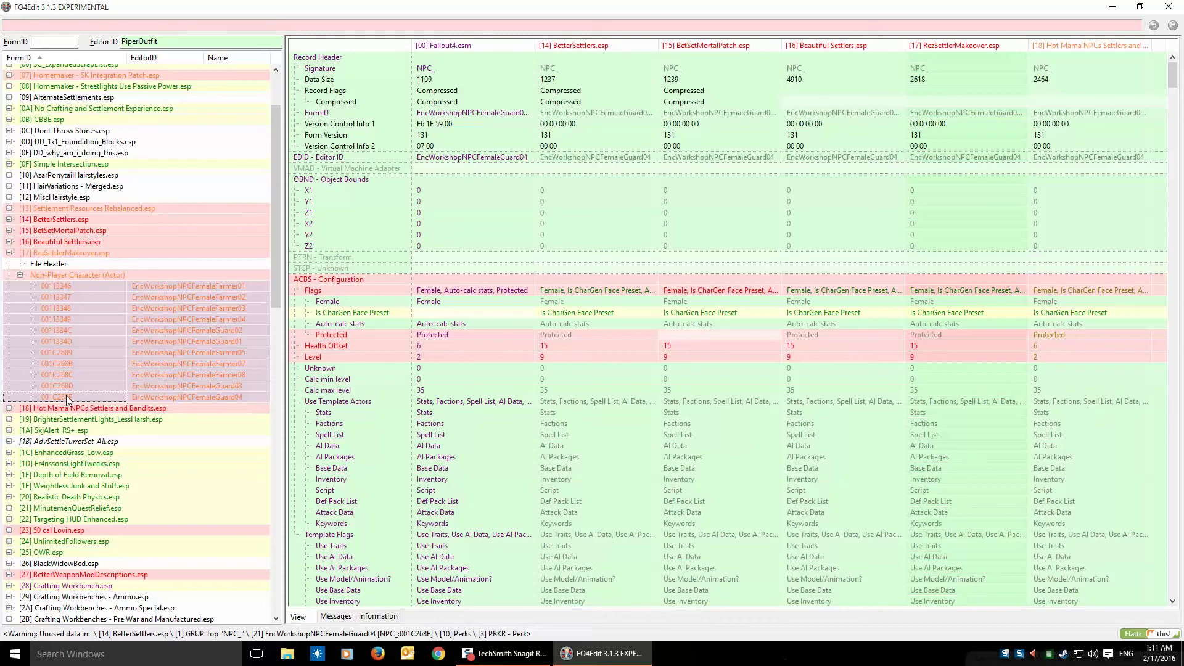
right_click(66, 399)
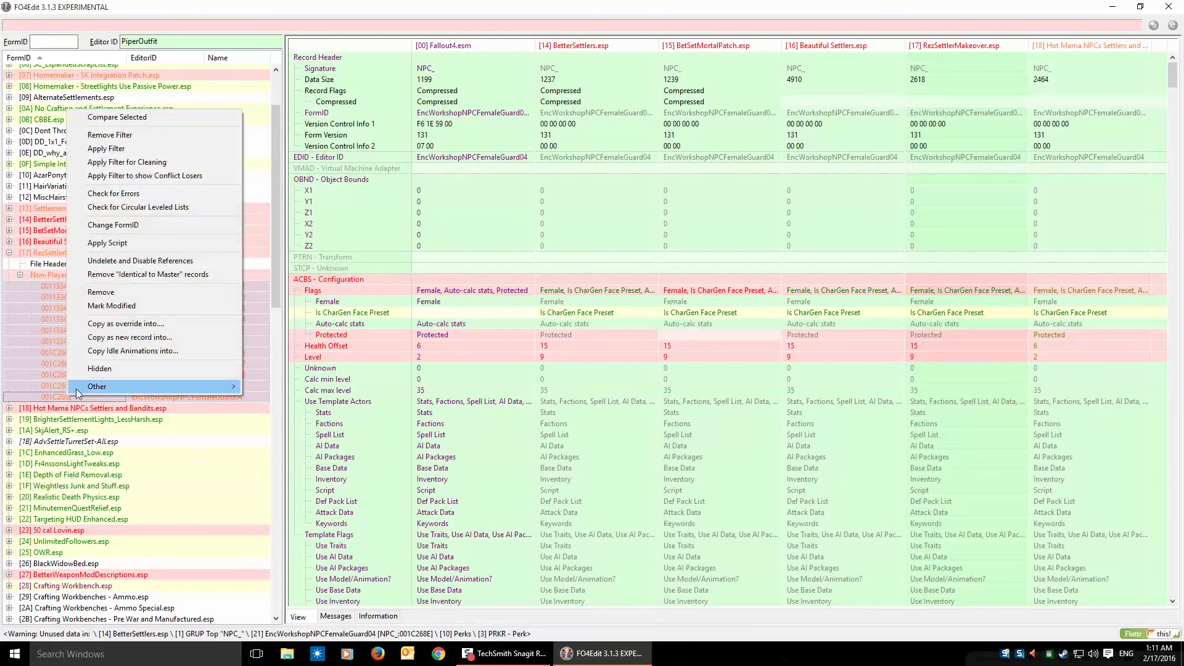
left_click(128, 329)
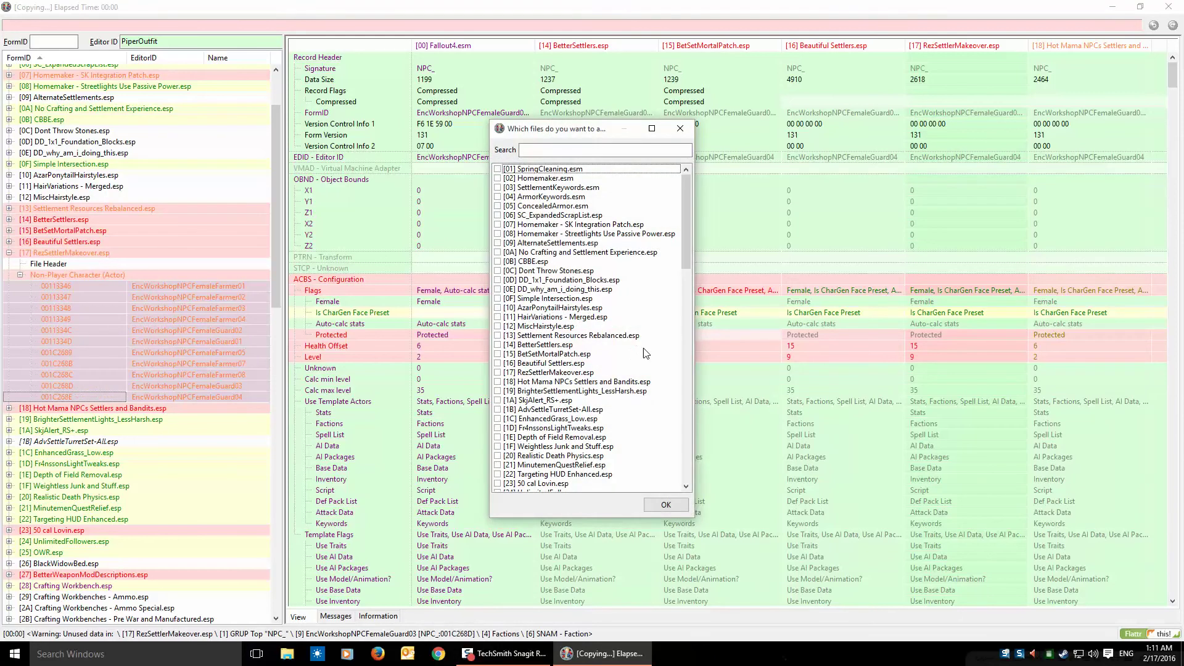
left_click_drag(688, 185, 684, 447)
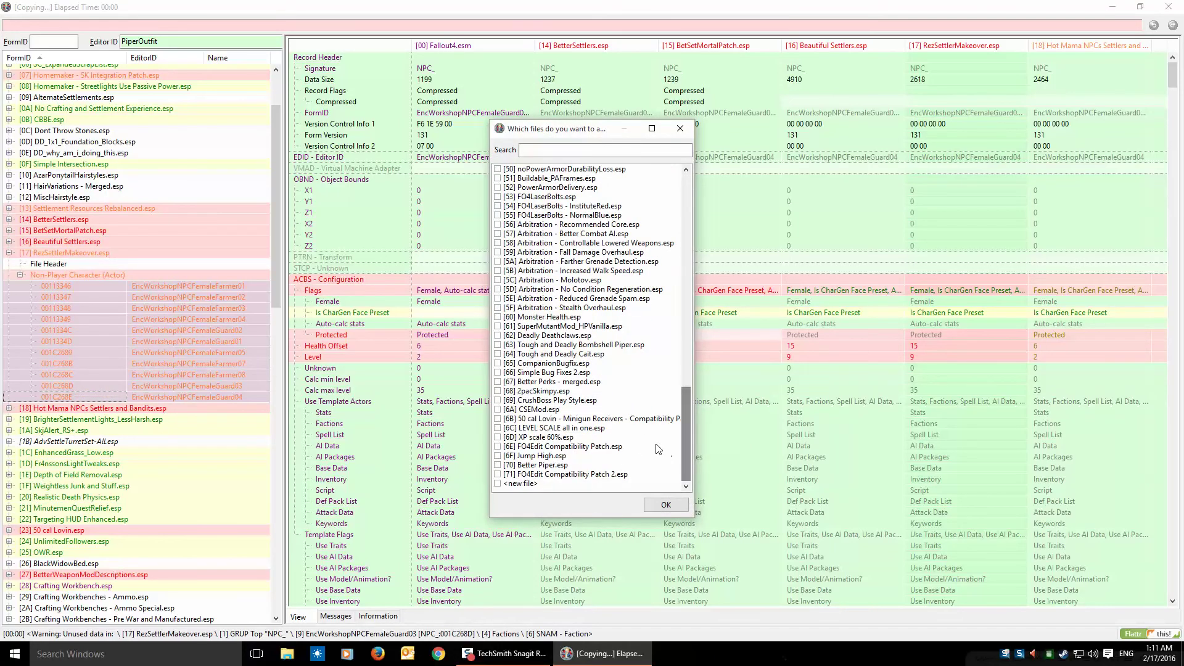
left_click(499, 446)
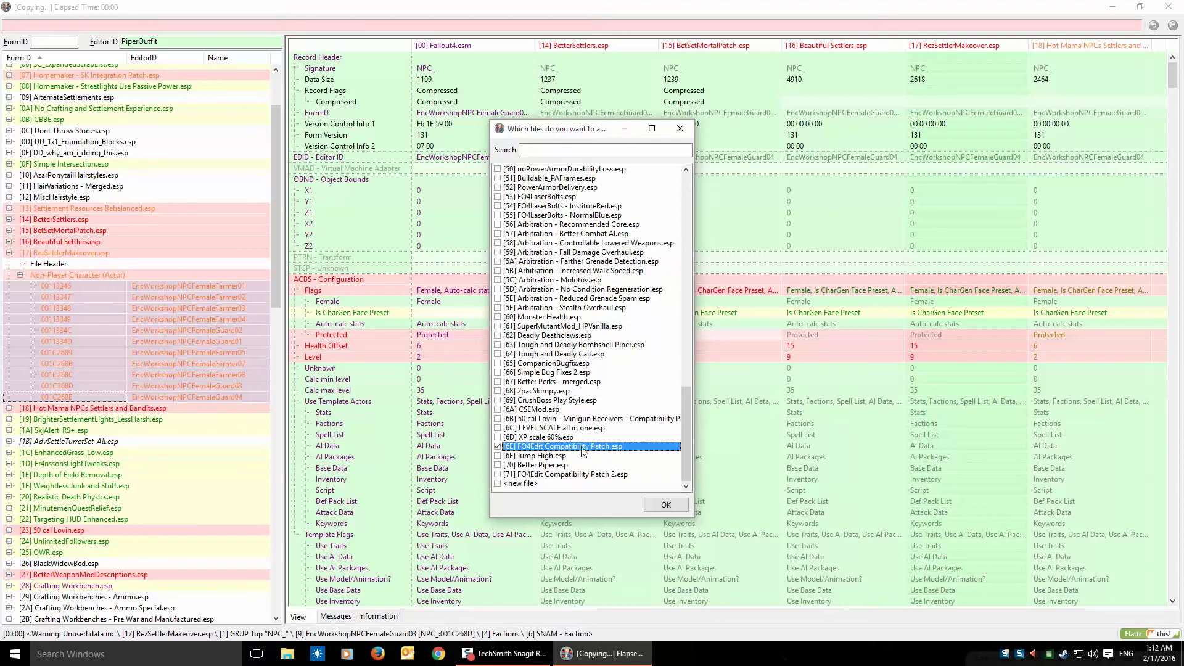
left_click(666, 506)
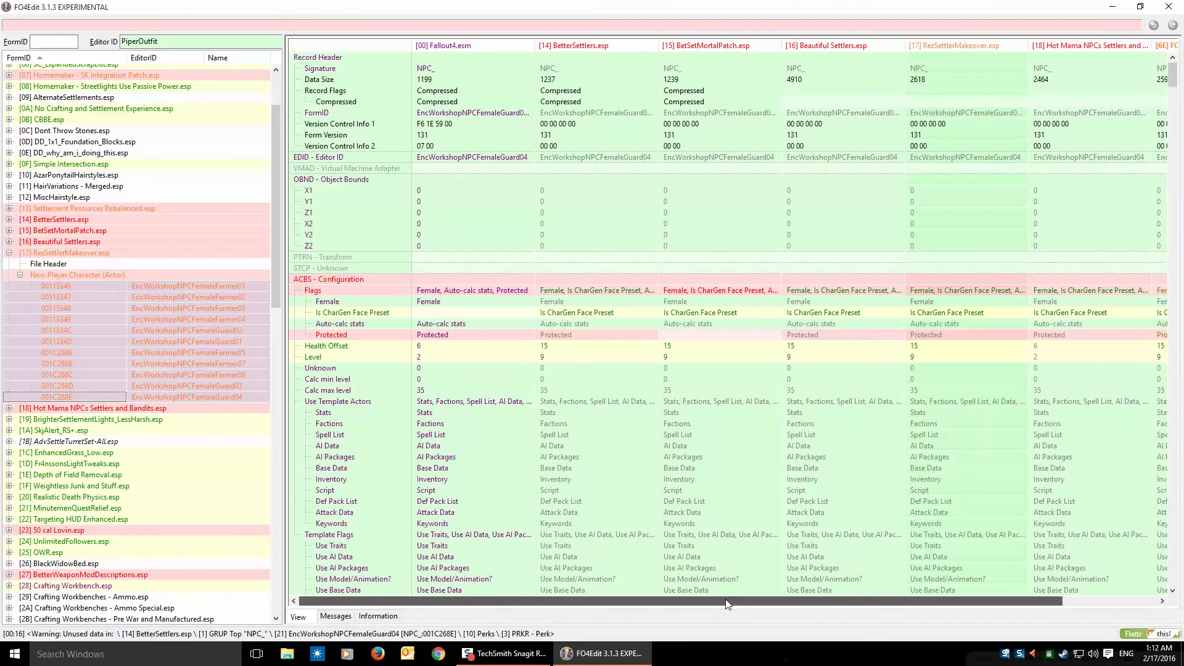
Compare RezSettlerMakeover.esp's FemaleGuard04, FemaleFarmer04 and FemaleGuard01 records with the other plugins' versions, including the compatibility patch overrides.
left_click_drag(726, 598, 905, 603)
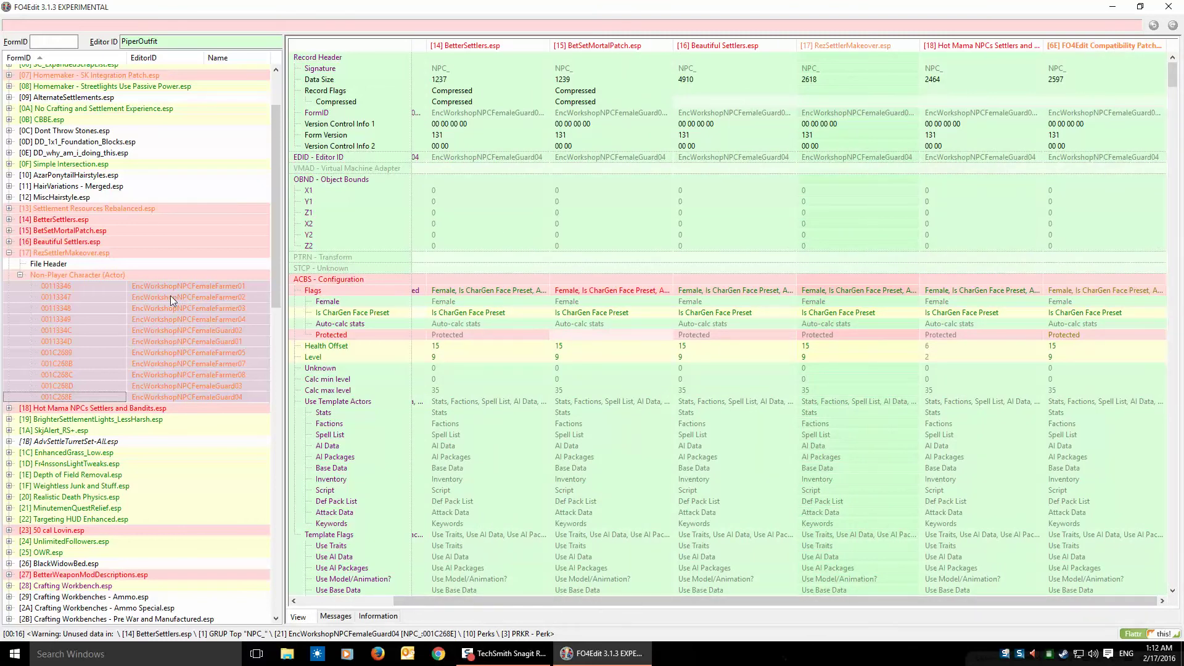
left_click(165, 319)
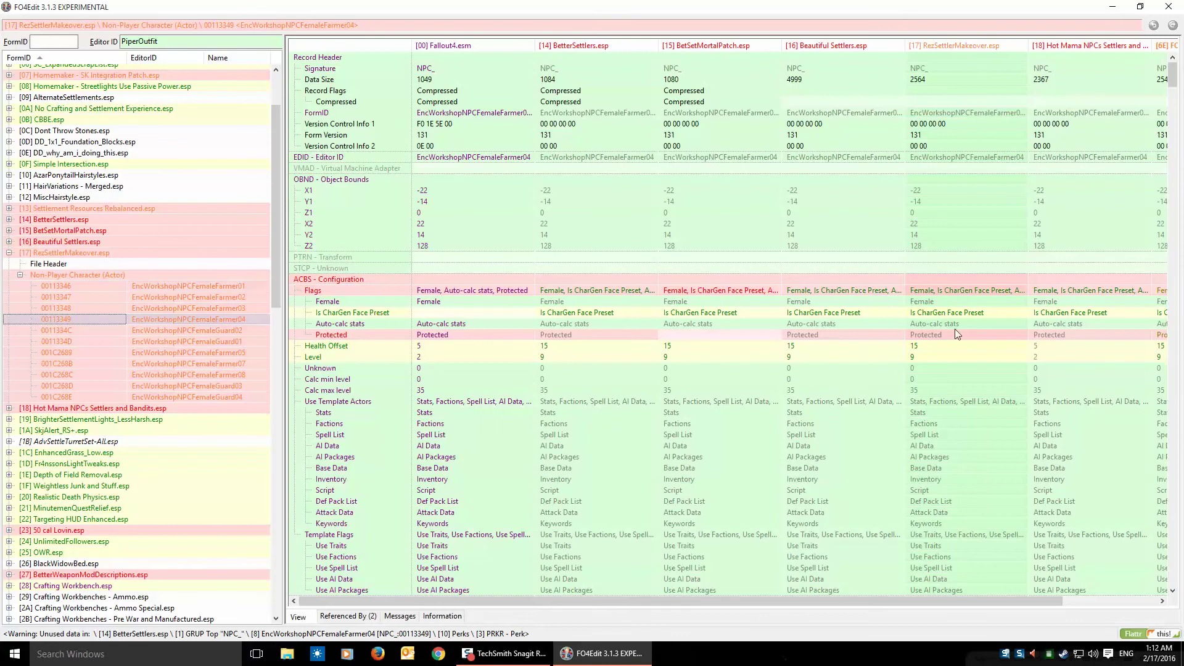
left_click(666, 599)
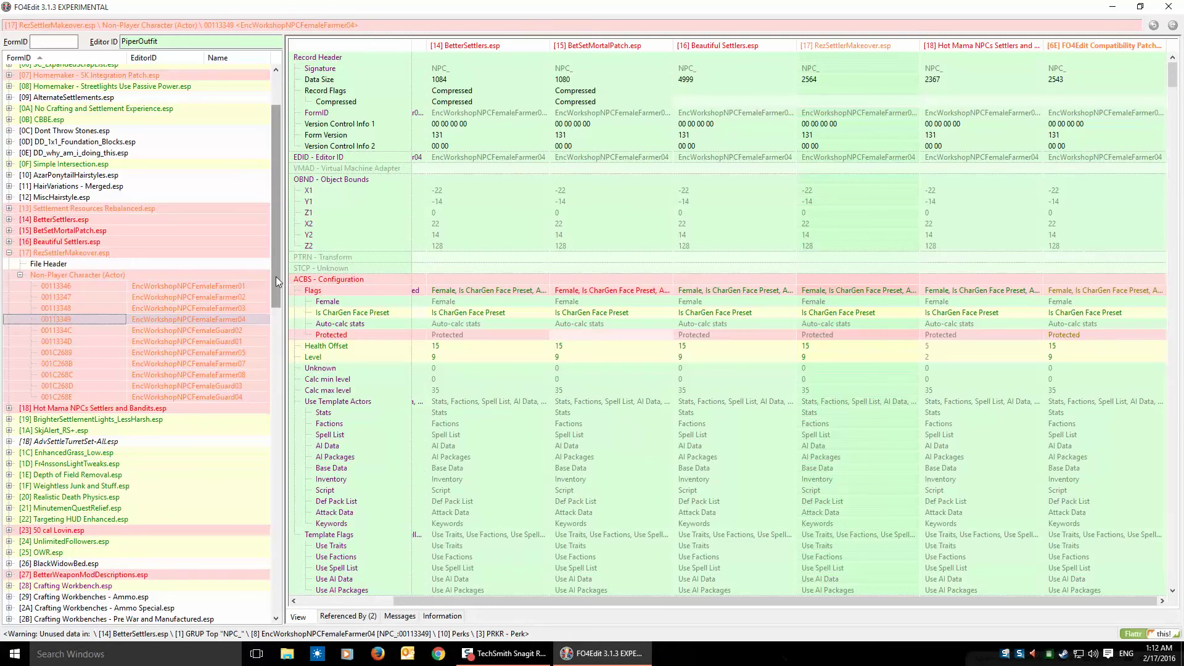
left_click_drag(276, 277, 279, 244)
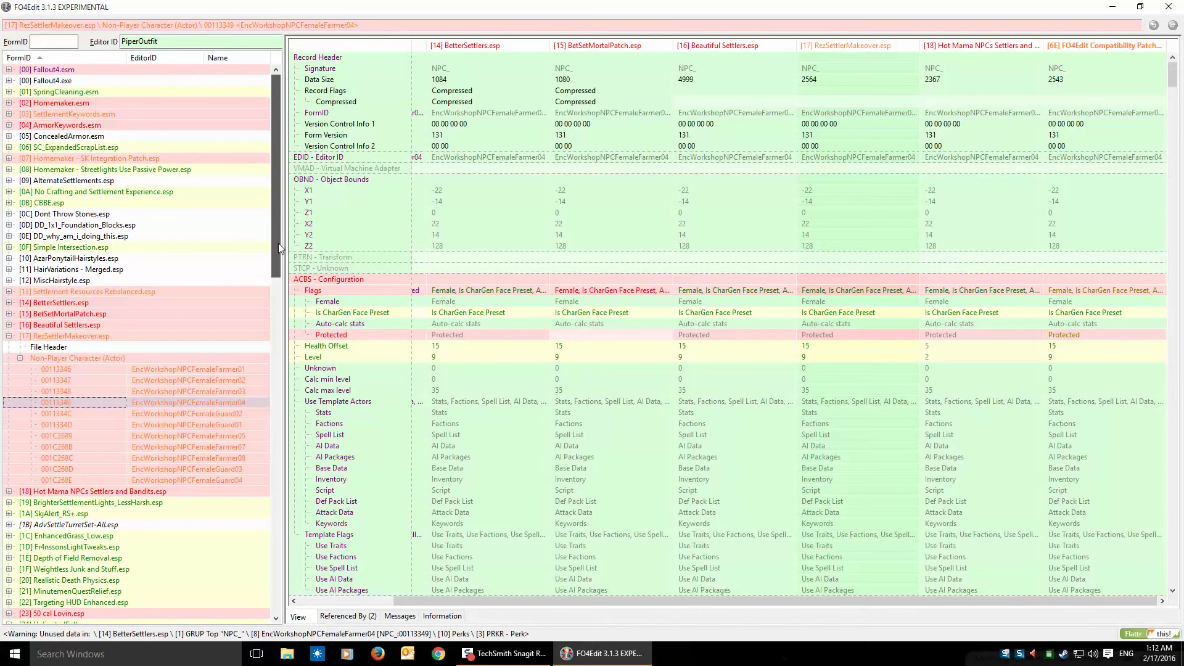
left_click_drag(279, 243, 279, 253)
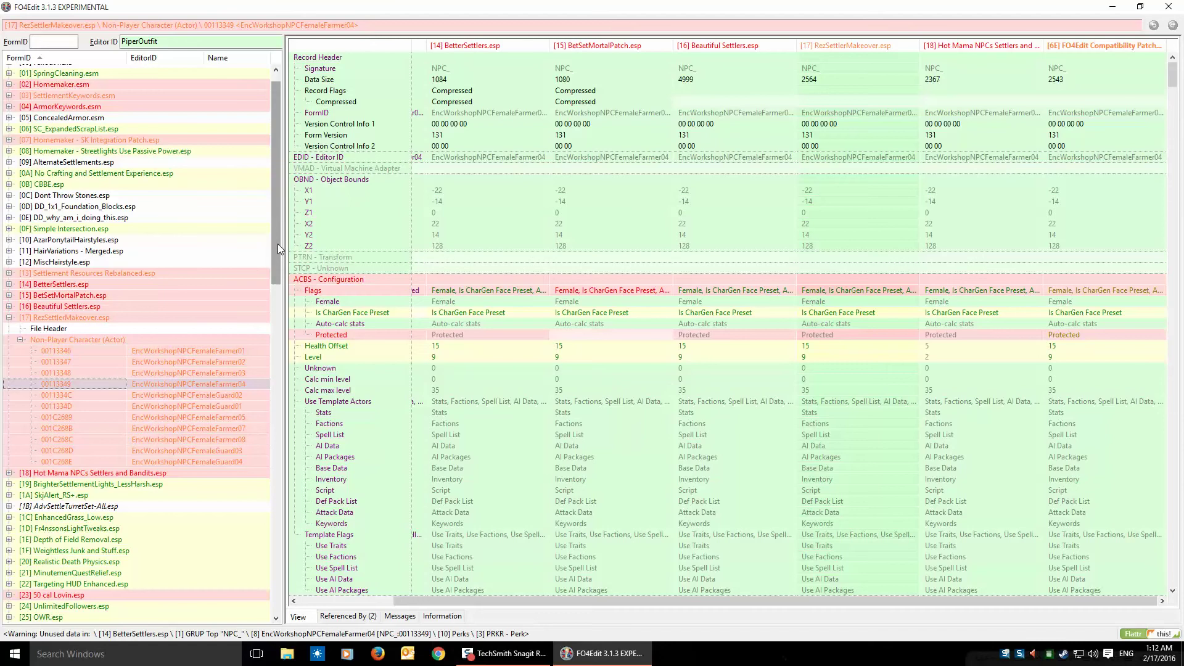
left_click_drag(276, 242, 276, 234)
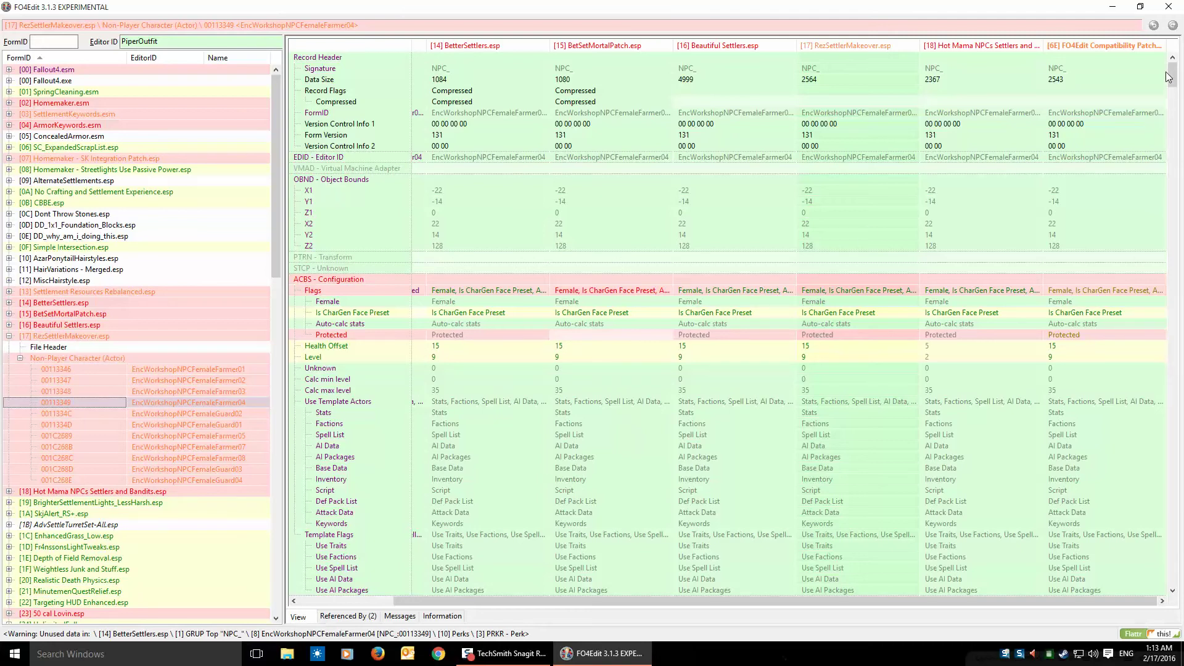
mouse_move(1176, 72)
left_mouse_down()
mouse_move(1179, 549)
mouse_move(1178, 68)
left_mouse_up()
left_click(47, 420)
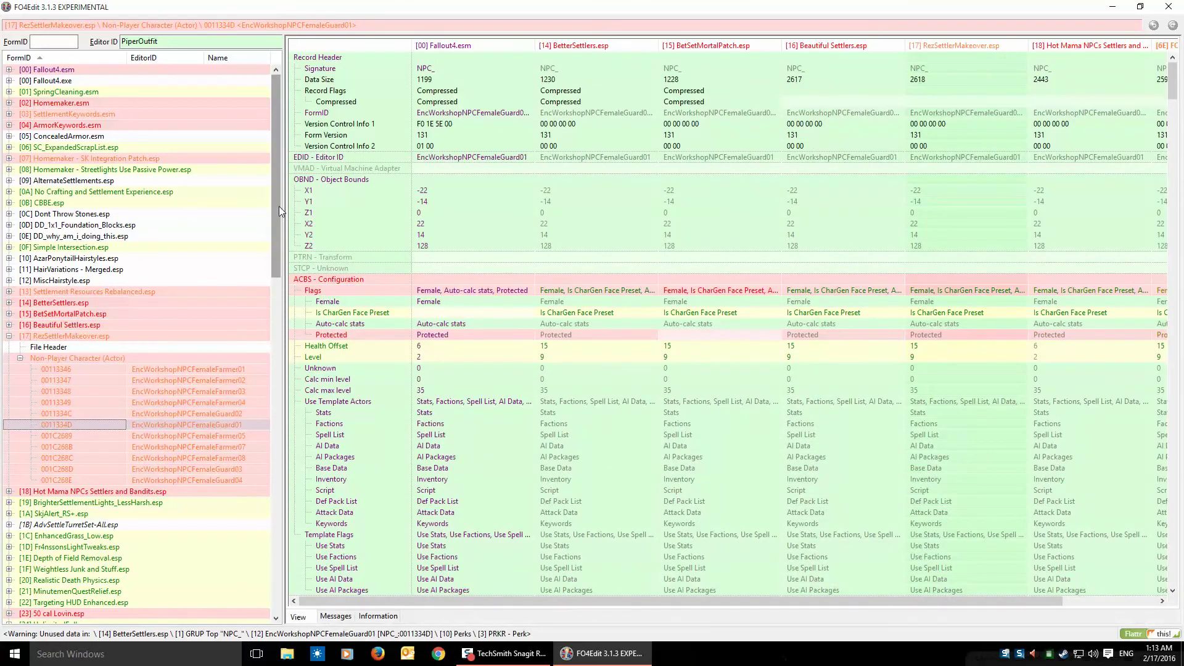
Collapse FO4Edit Compatibility Patch.esp and save it with plugin backup enabled.
left_click_drag(279, 206, 260, 554)
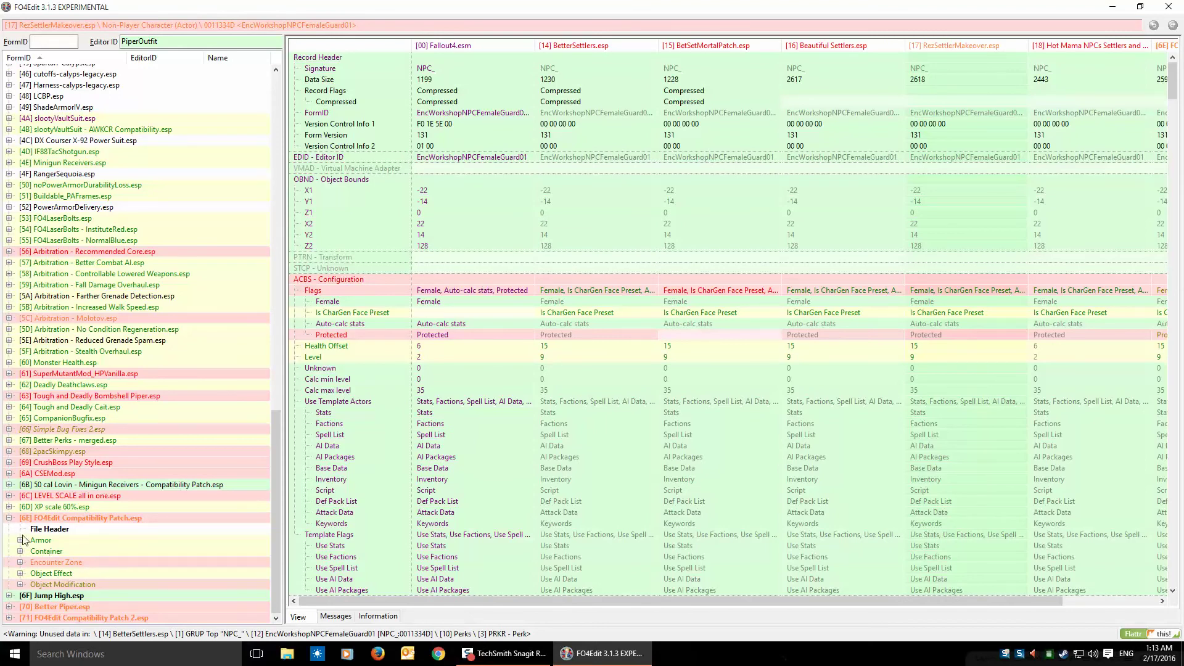
left_click(8, 517)
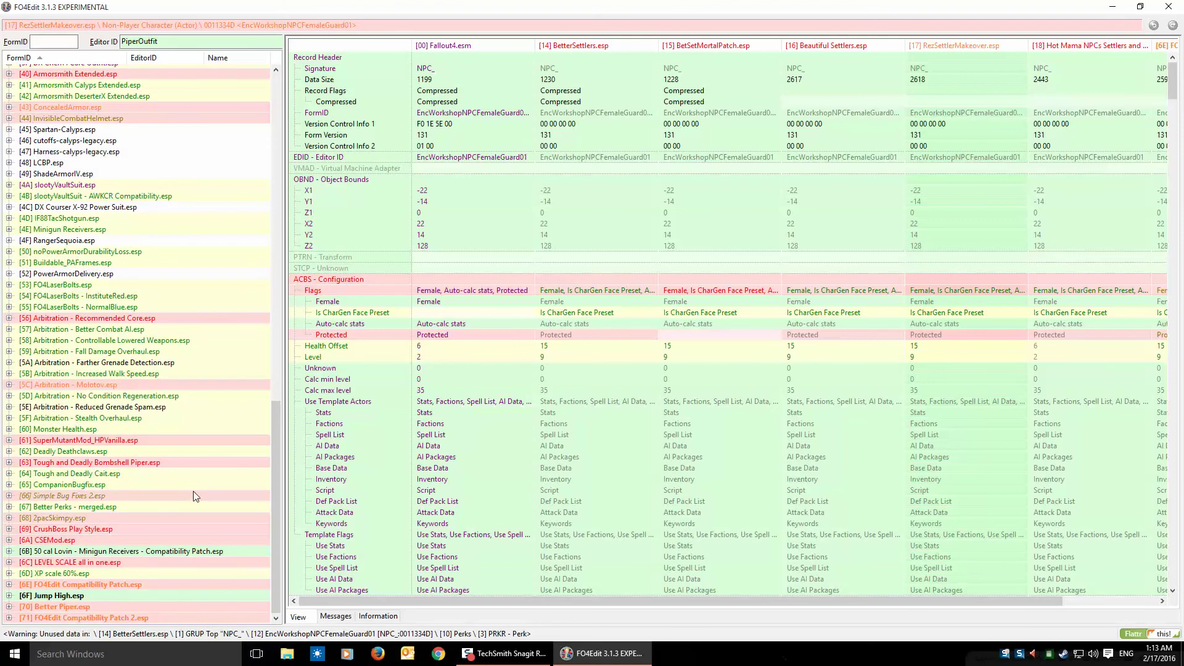
key("ctrl+s")
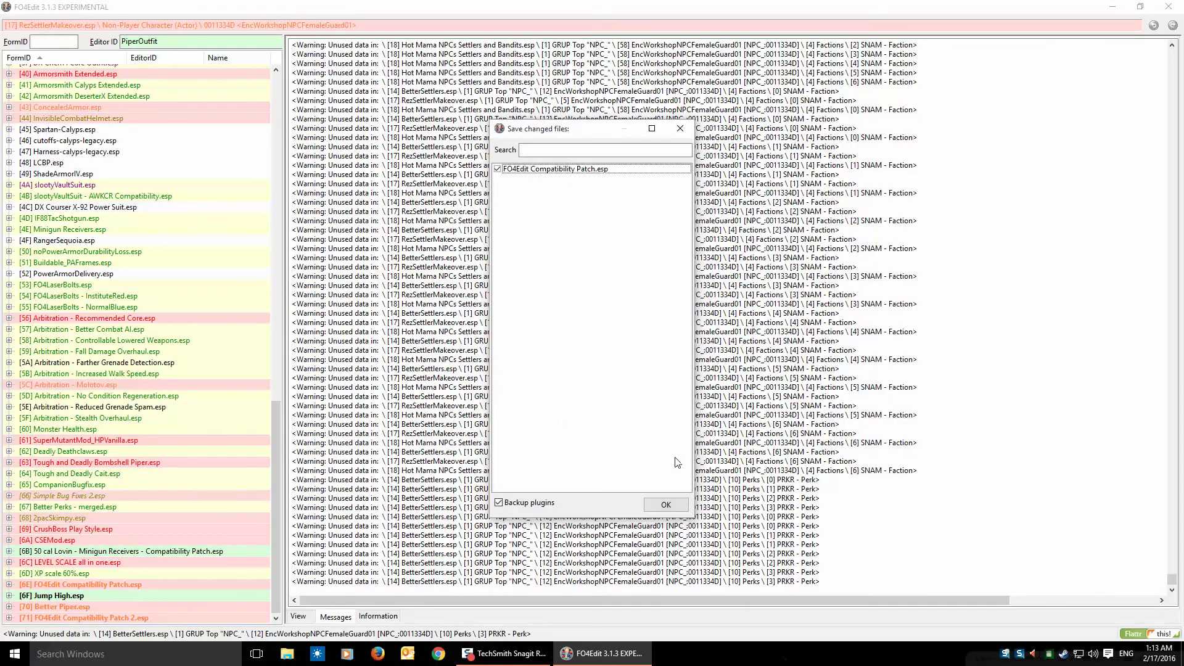
left_click(665, 505)
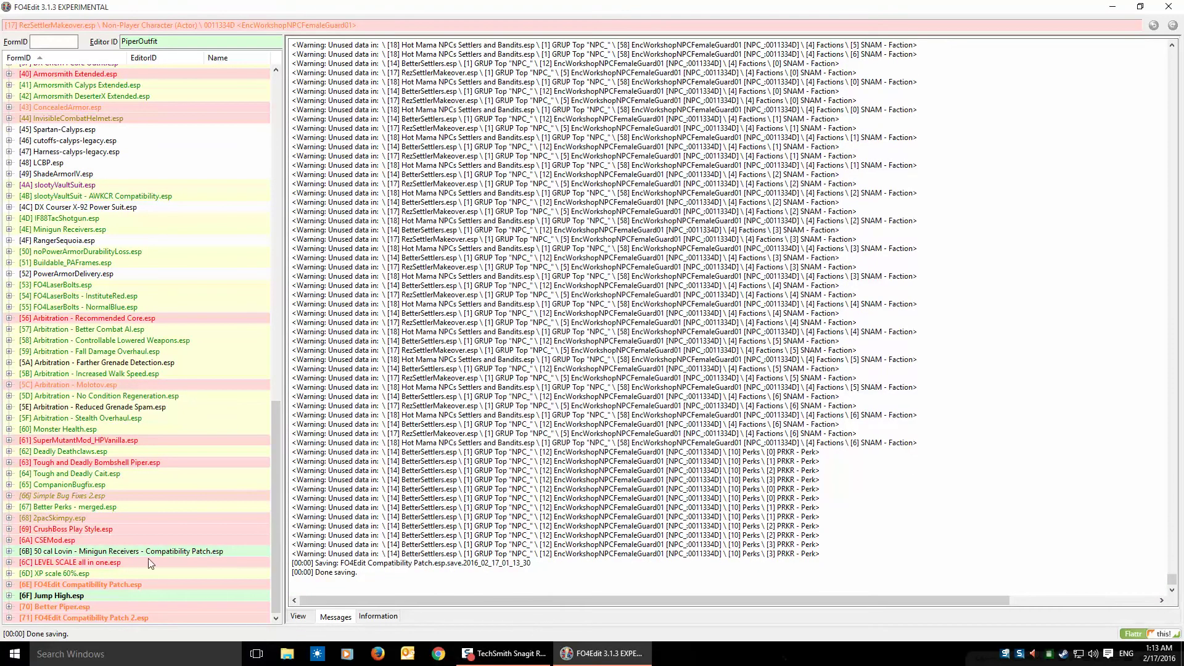
Check the record groups of FO4Edit Compatibility Patch.esp and apply the filter for cleaning to refresh the plugin list.
left_click(8, 585)
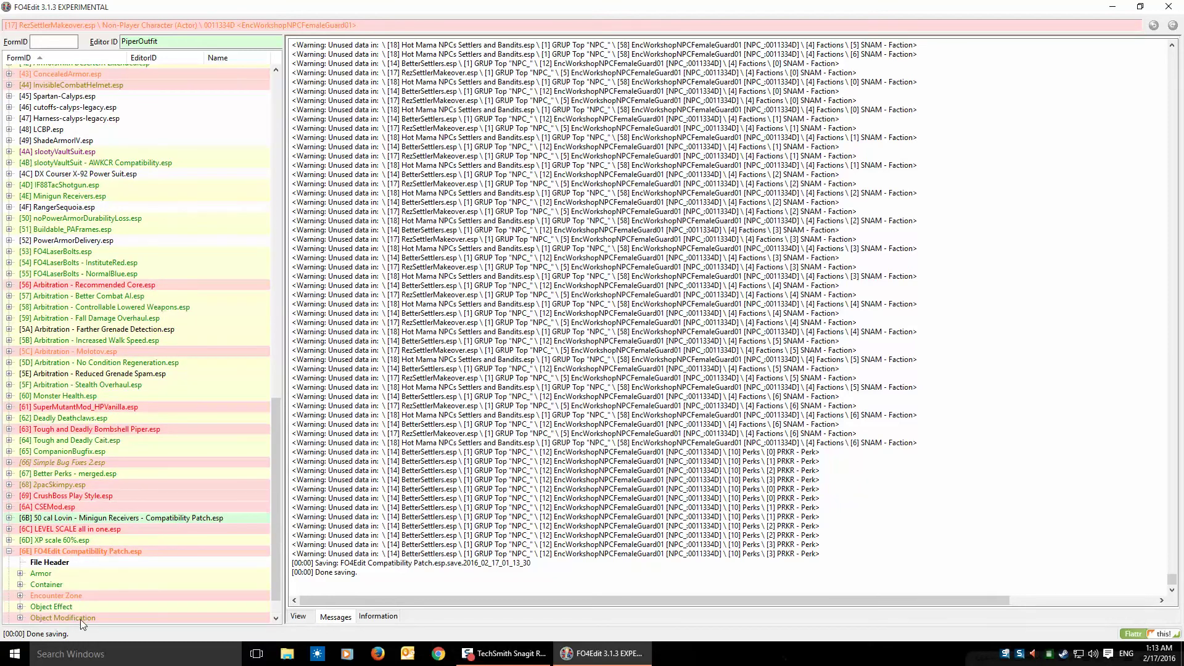
scroll(277, 536, "down", 1)
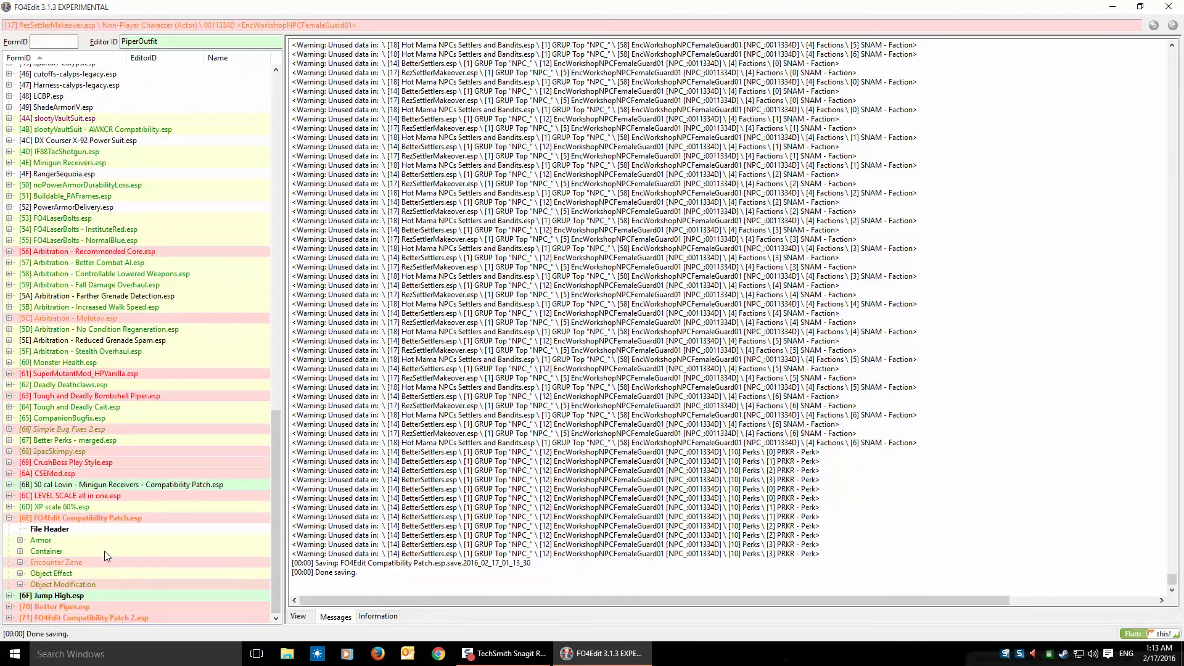
right_click(79, 519)
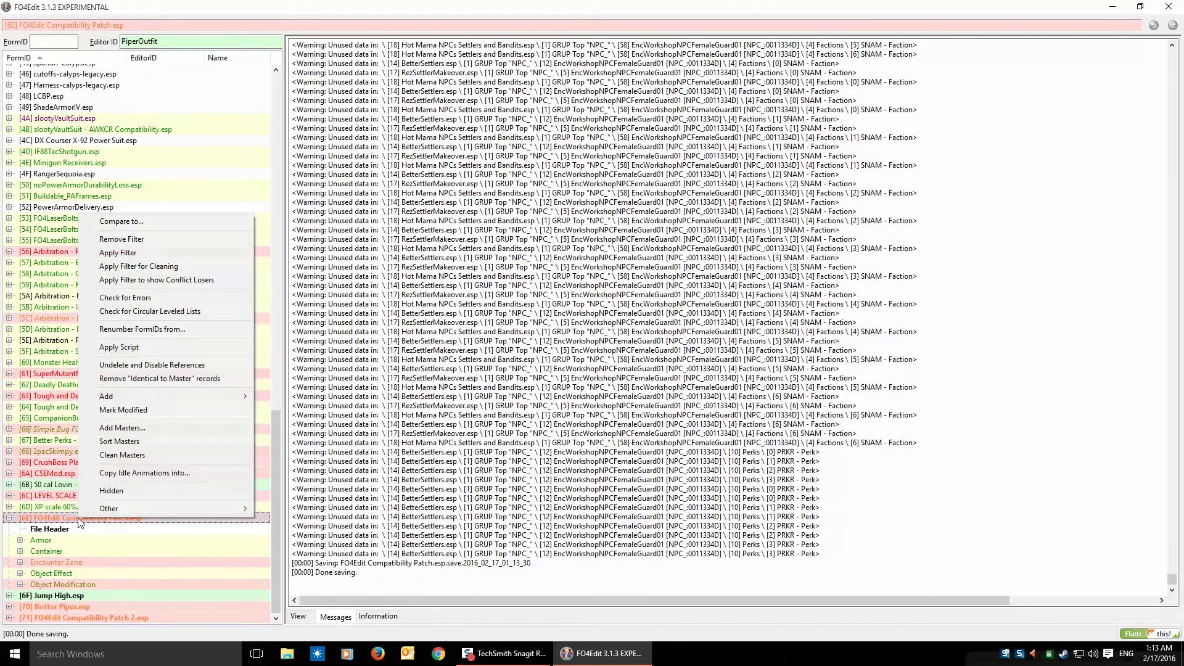
left_click(151, 266)
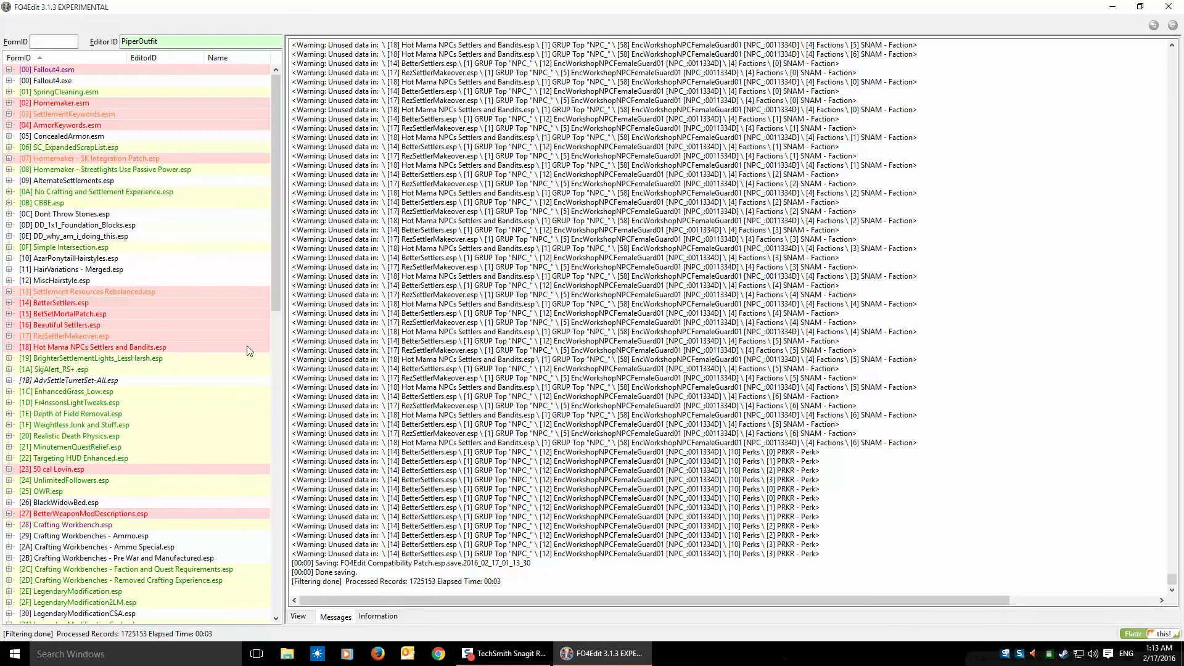
Show the Non-Player Character (Actor) records inside FO4Edit Compatibility Patch.esp.
left_click_drag(272, 272, 274, 580)
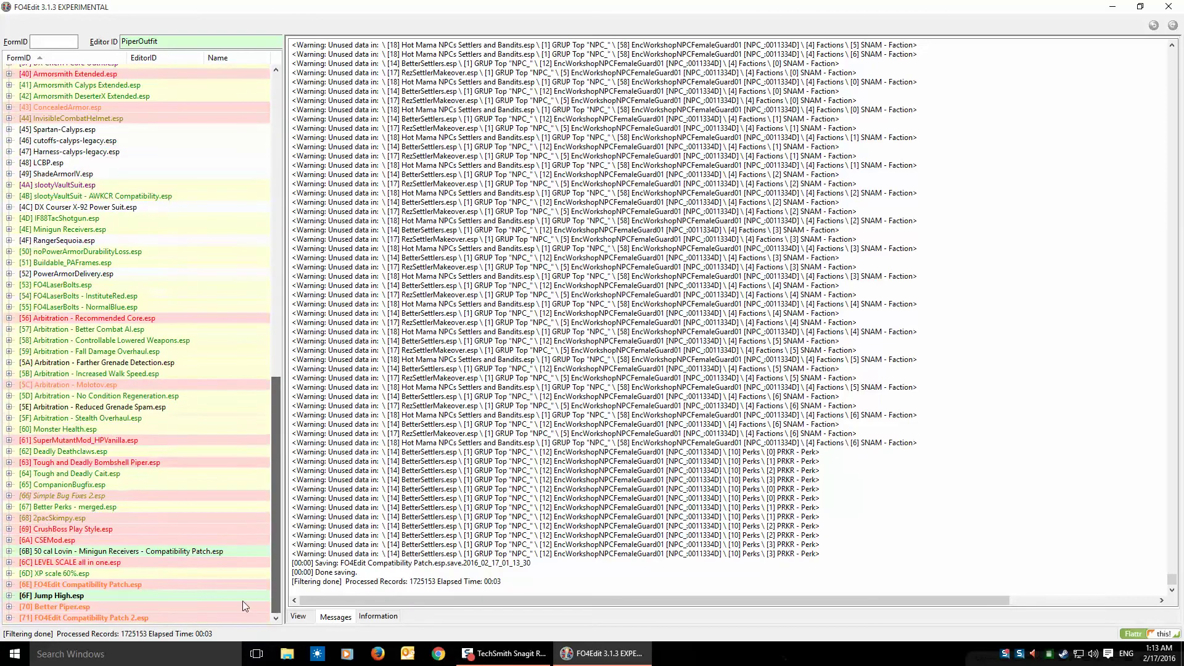
left_click(9, 590)
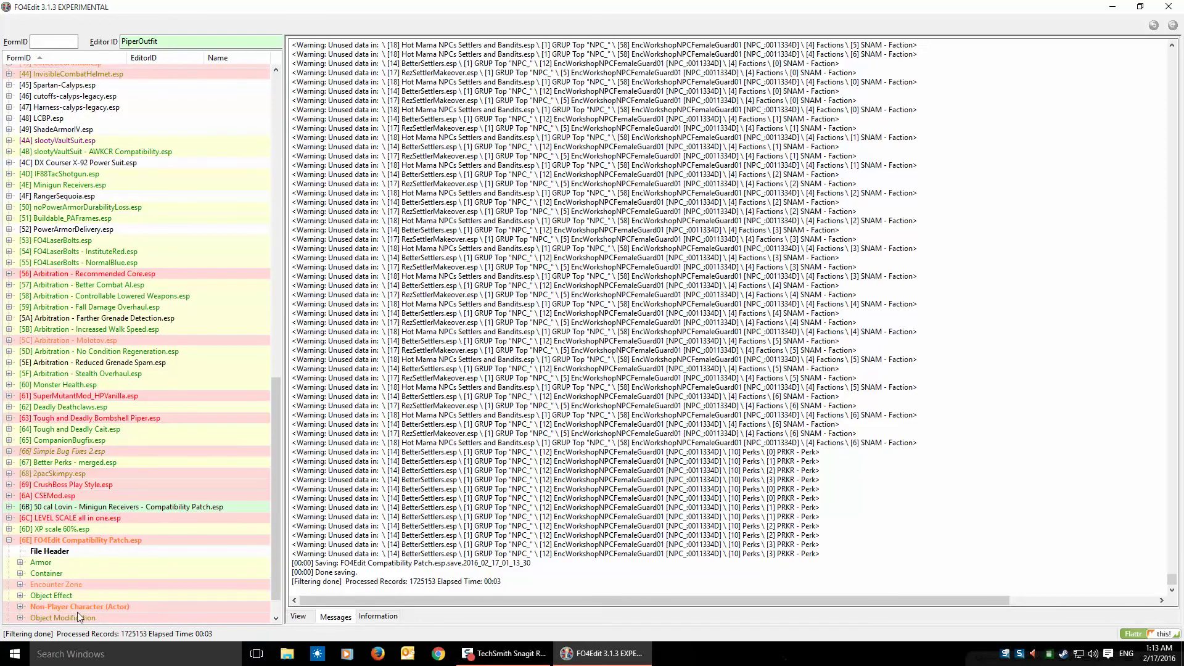
left_click(20, 607)
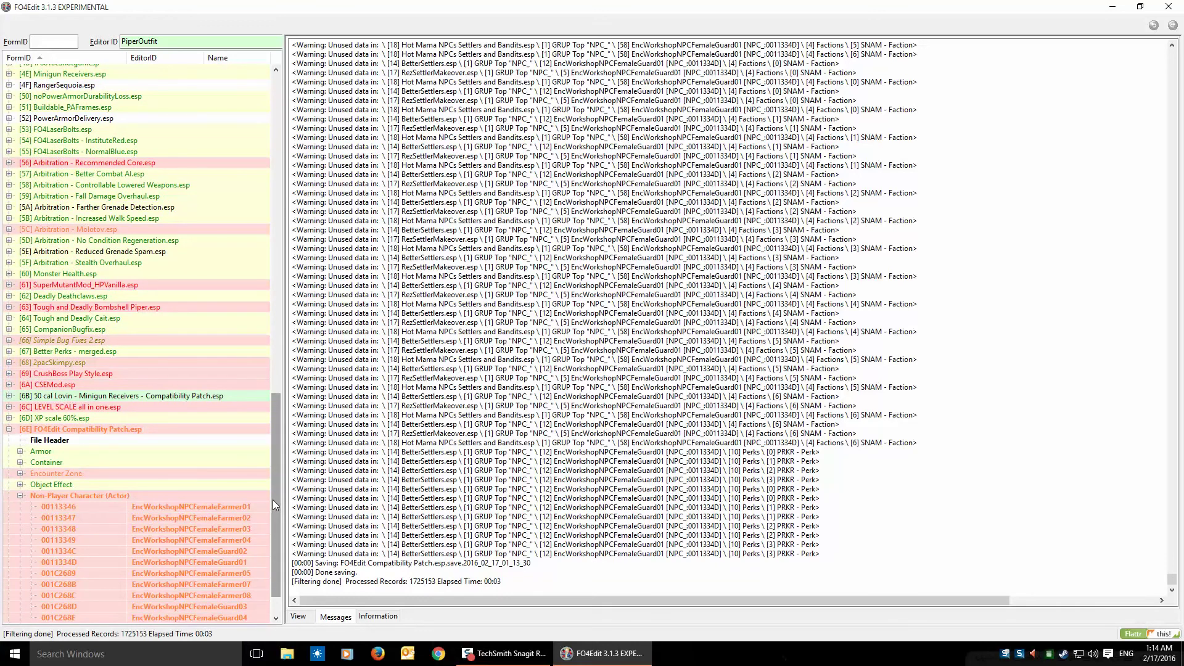
Expand Beautiful Settlers.esp and examine the conflict colours of its Non-Player Character (Actor) records.
left_click_drag(272, 499, 284, 193)
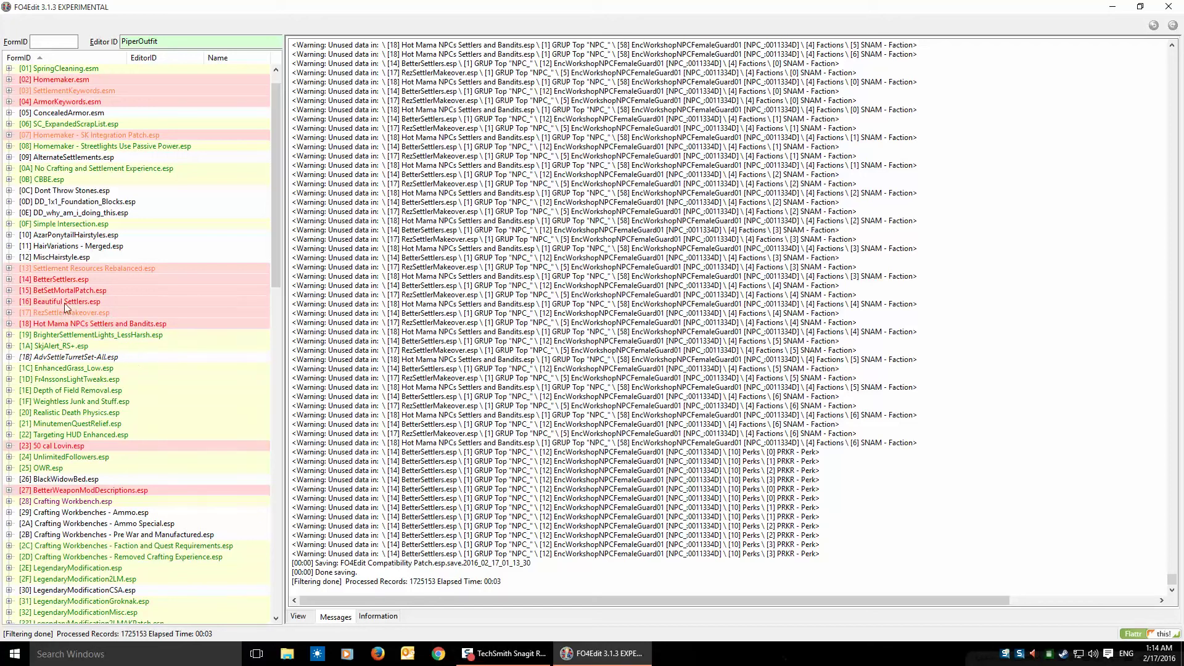
left_click(9, 302)
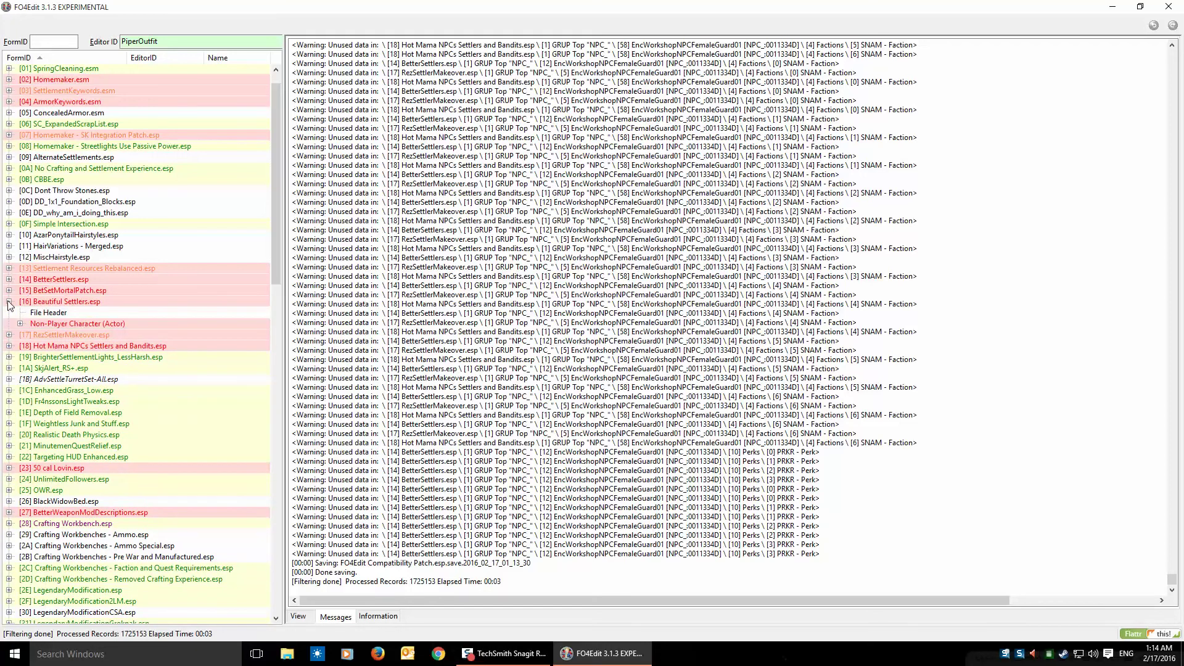
left_click(20, 324)
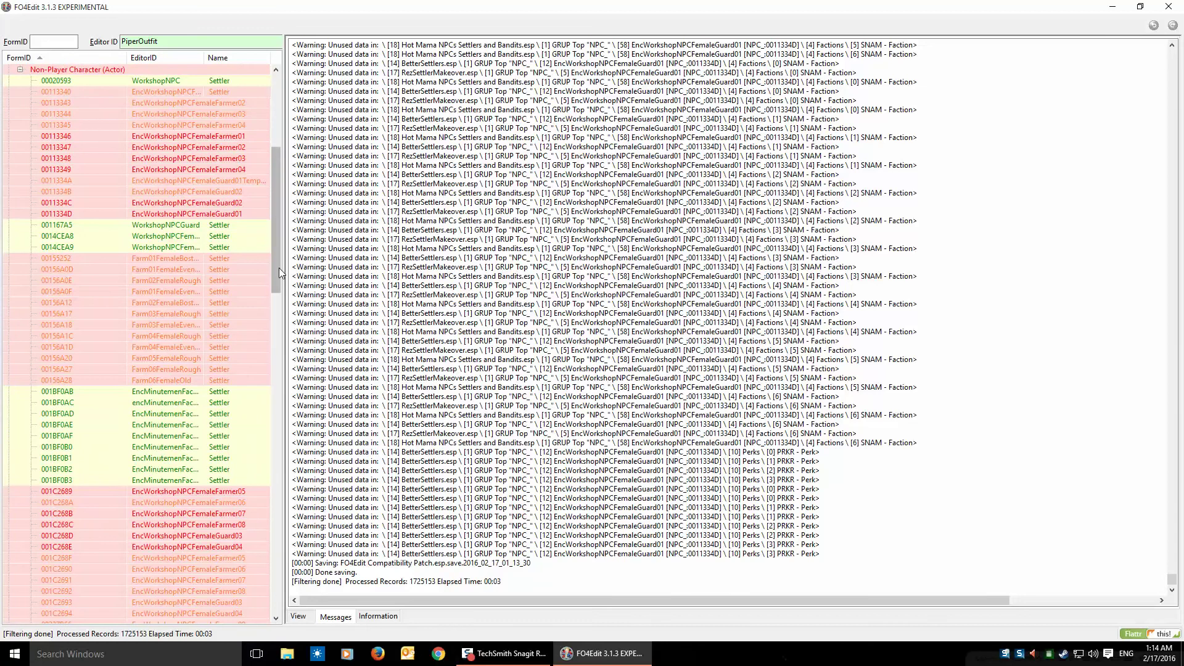
left_click_drag(275, 258, 277, 225)
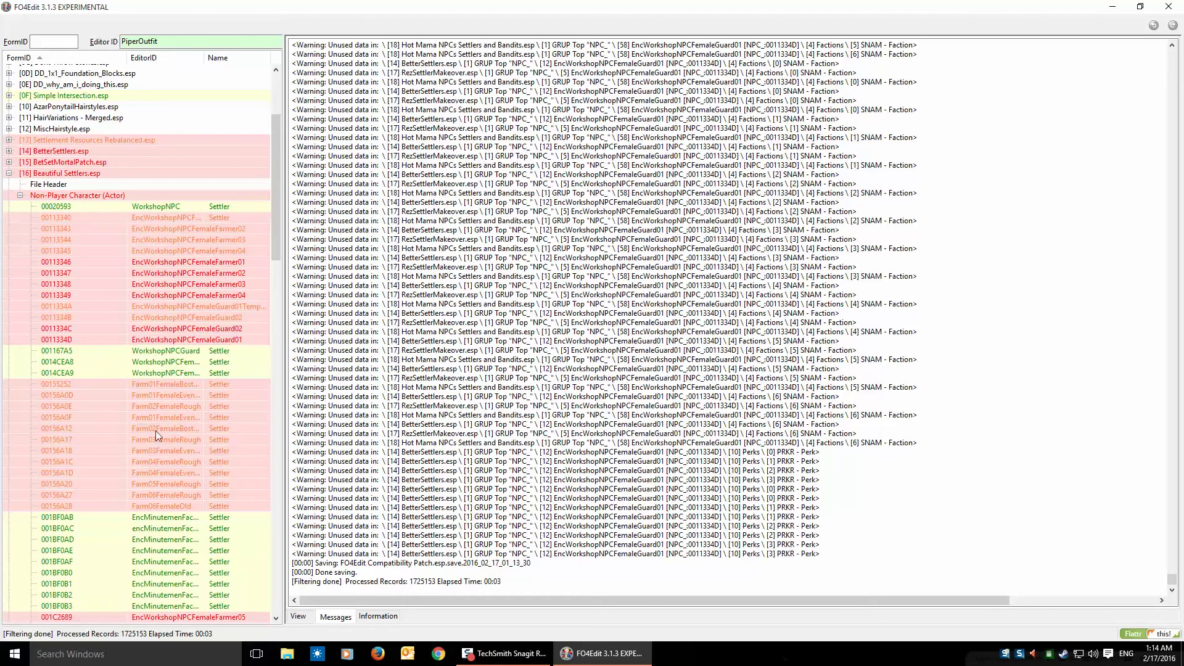
Compare which plugins override the Beautiful Settlers.esp NPC records 00113340 through 00113346.
left_click_drag(277, 239, 276, 336)
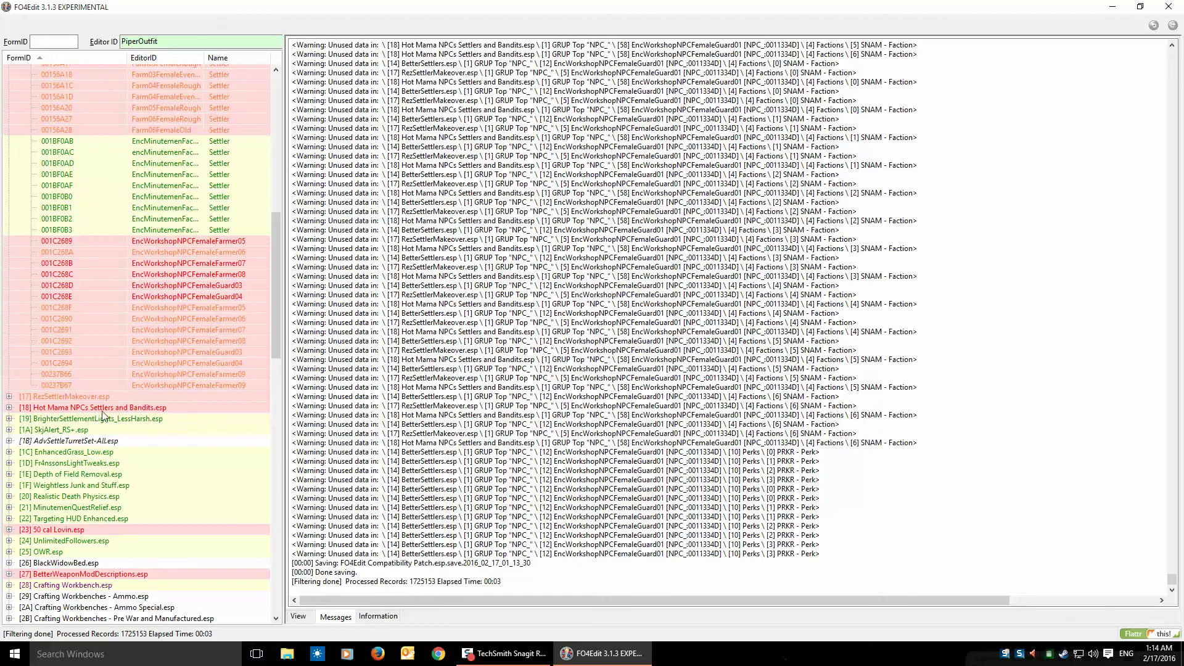
left_click_drag(275, 311, 279, 224)
left_click(97, 169)
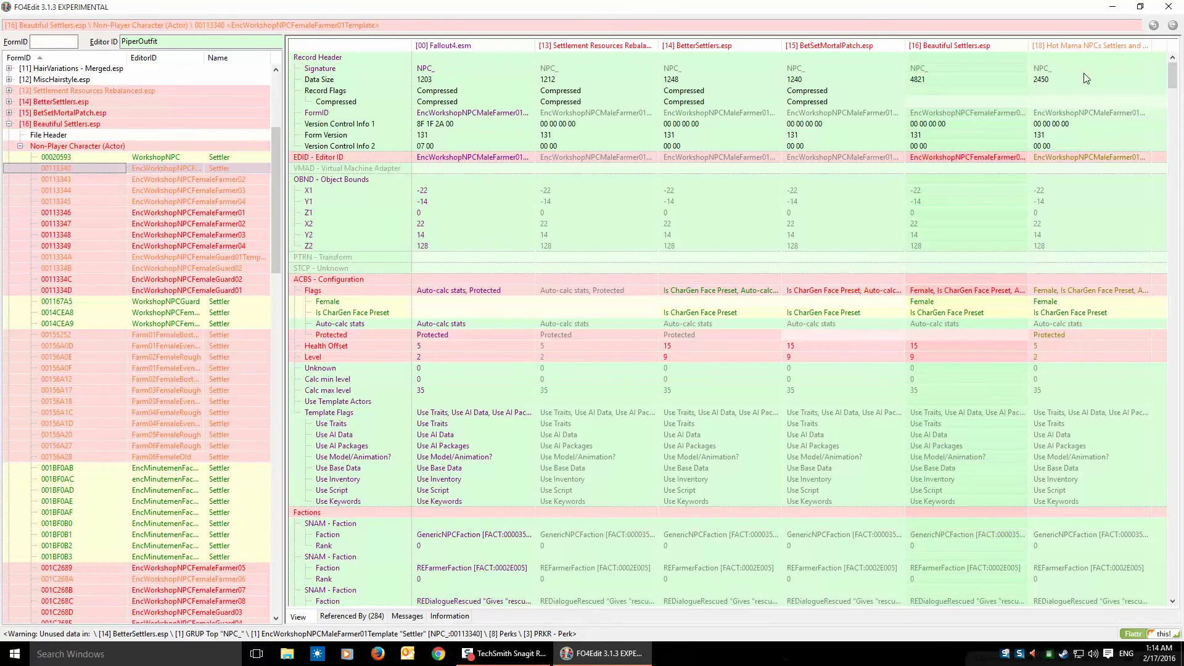
left_click(110, 180)
left_click(100, 197)
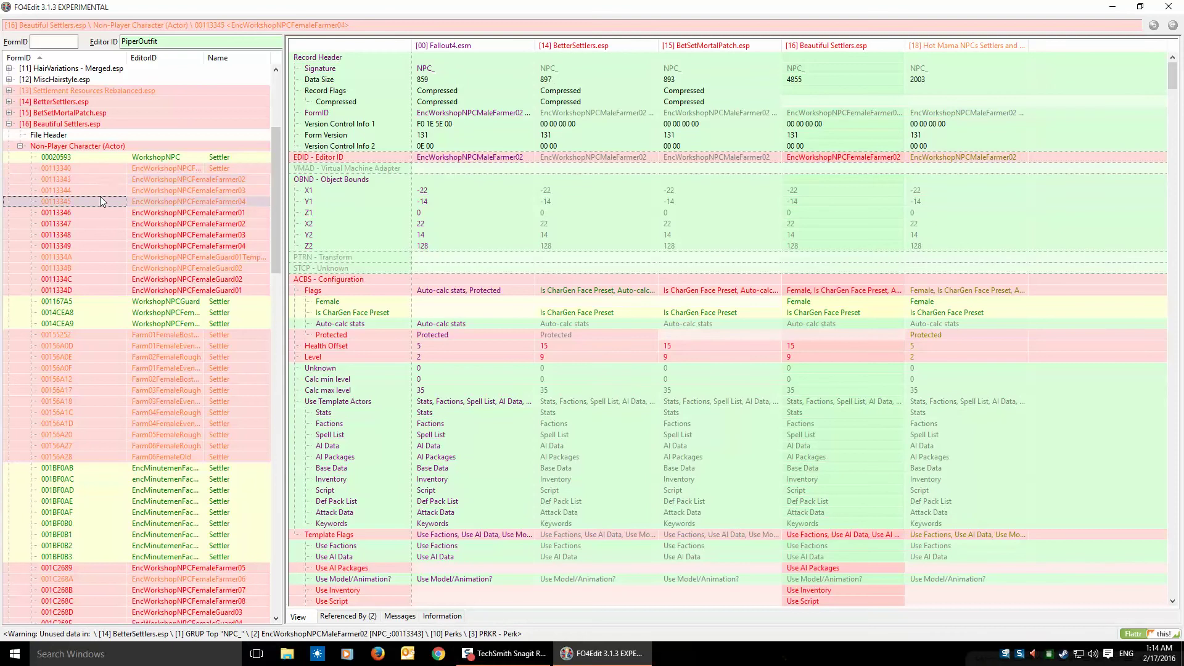
left_click(98, 212)
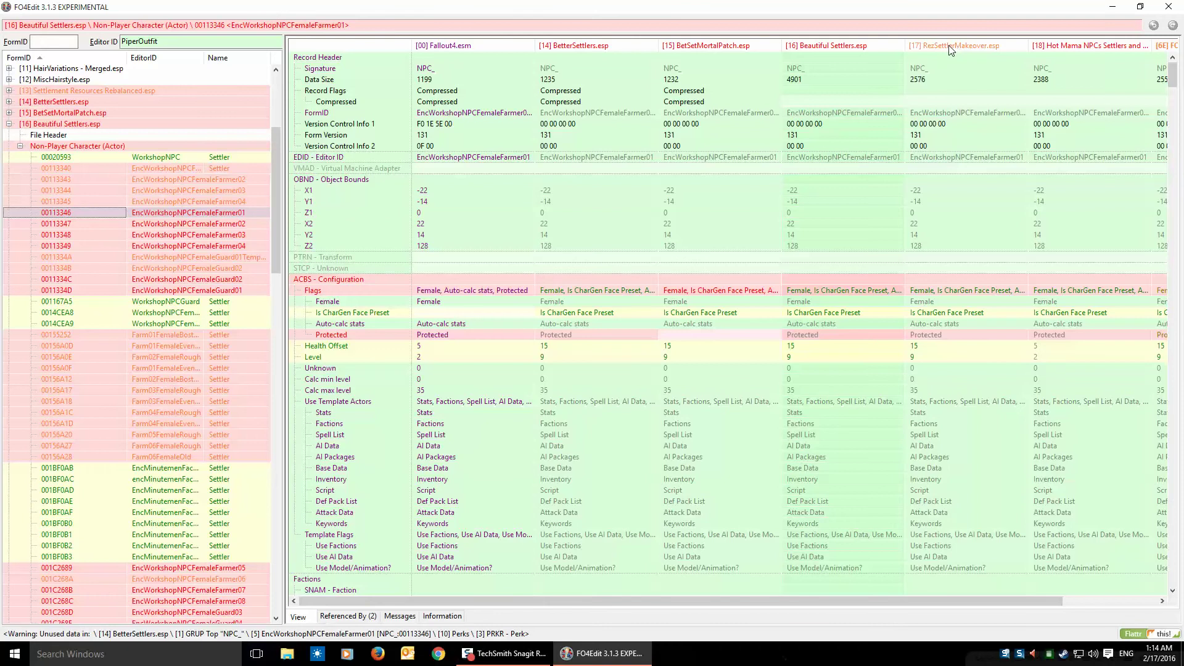
left_click(88, 168)
Copy NPC records 00113340 through 00113345 from Beautiful Settlers.esp as overrides into FO4Edit Compatibility Patch.esp.
left_click(85, 199)
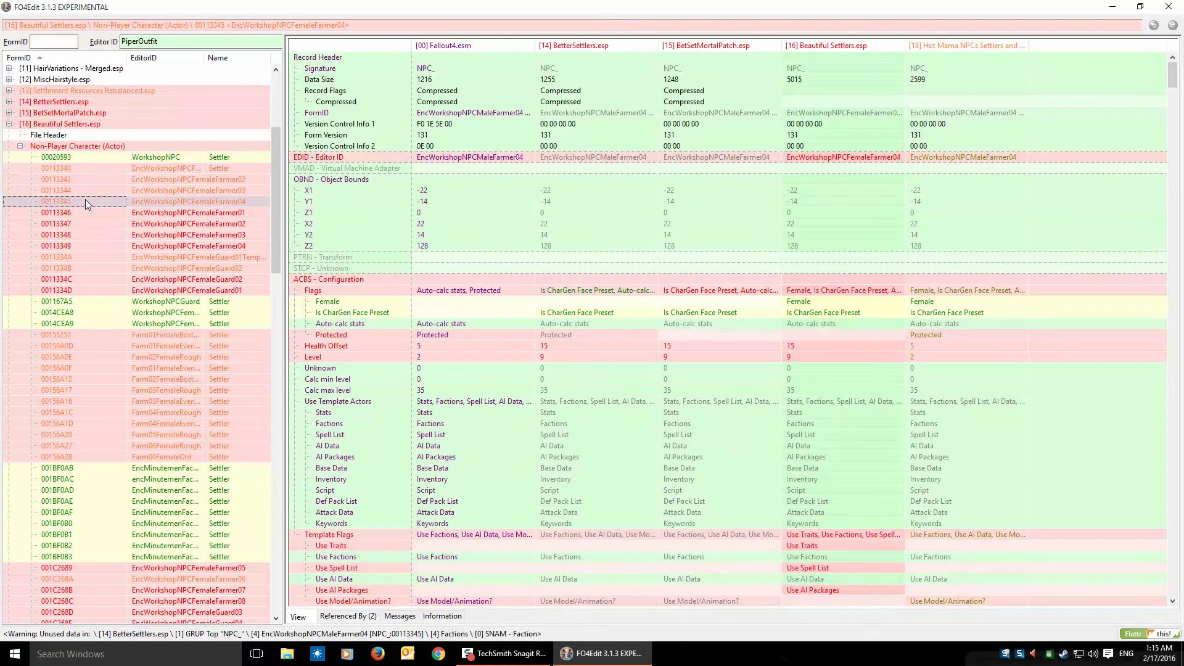
left_click(89, 168, "shift")
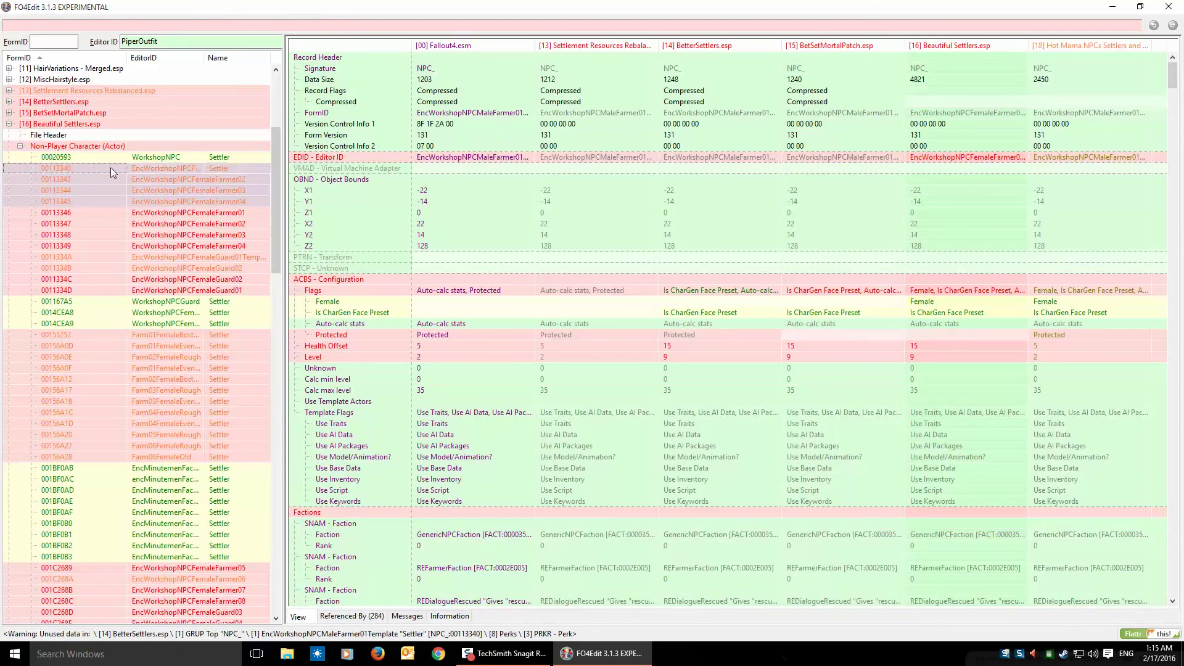
right_click(104, 166)
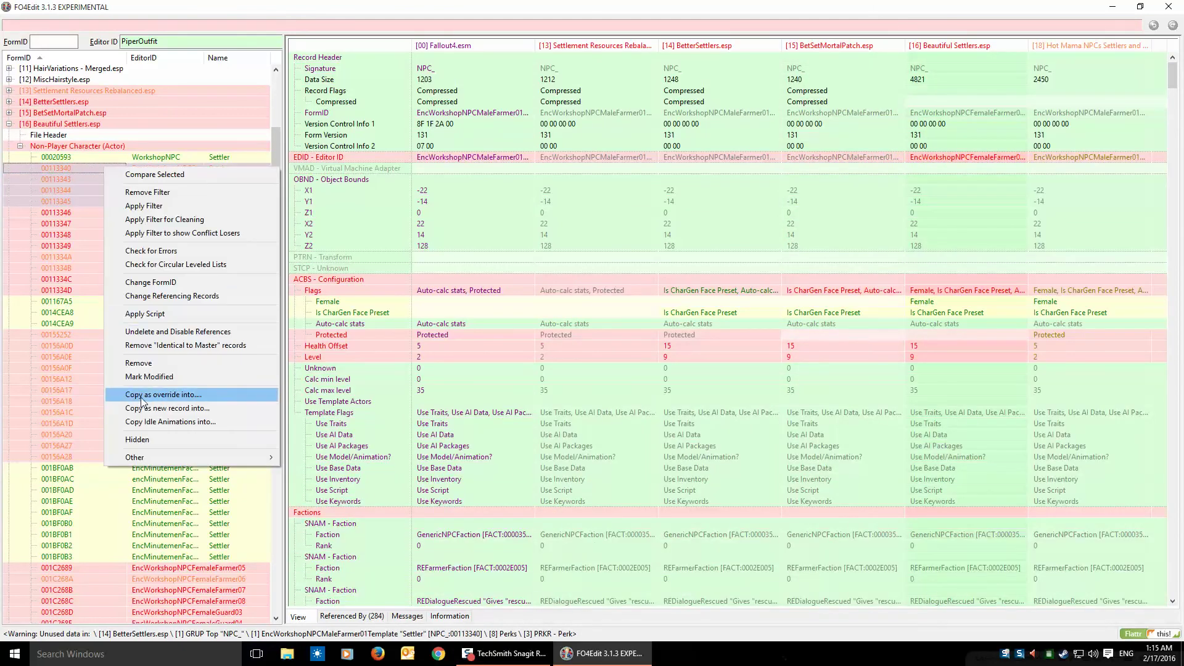
left_click(143, 395)
left_click_drag(687, 220, 685, 439)
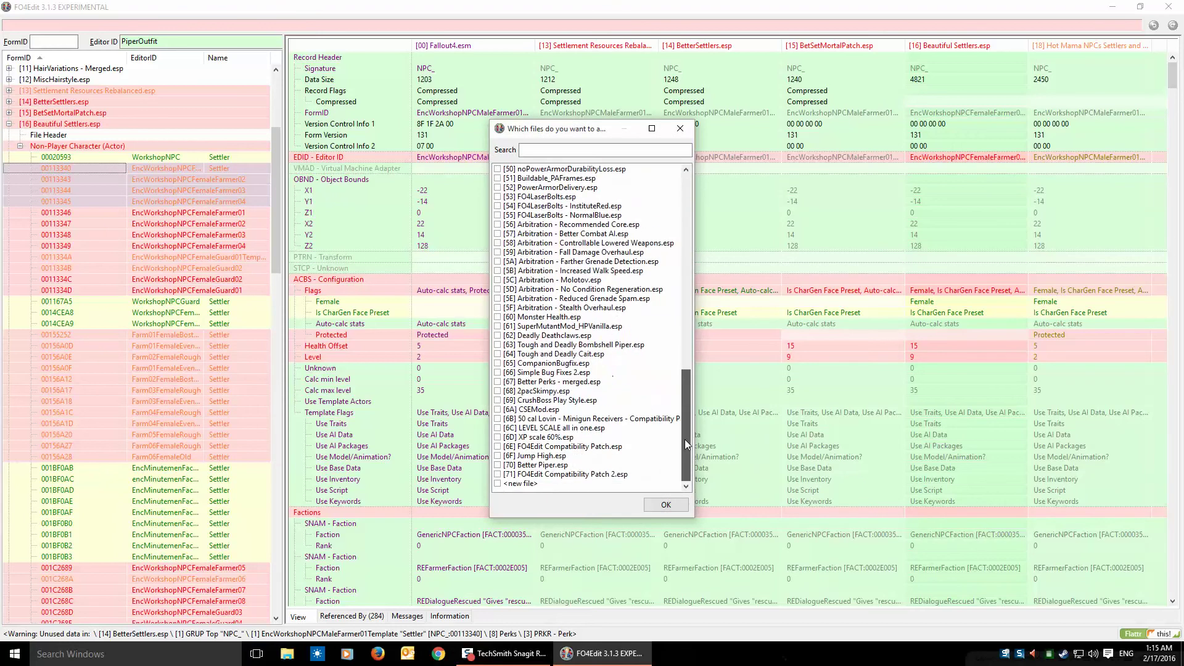
left_click(499, 447)
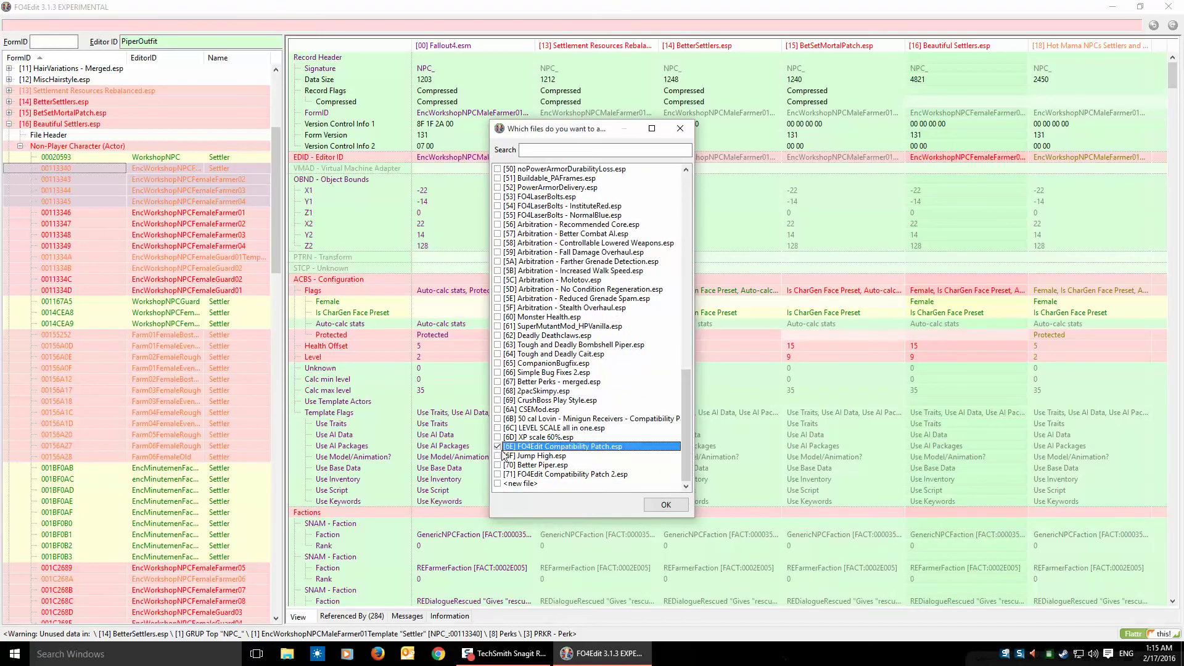
left_click(663, 505)
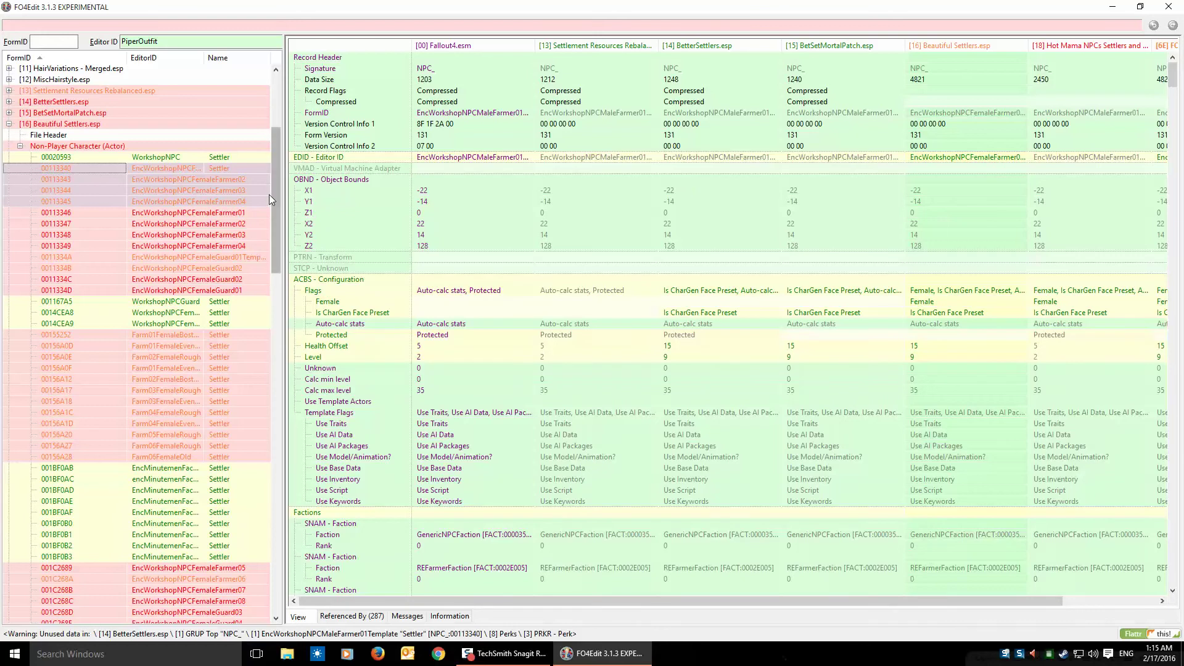
Compare the competing plugin versions of the Beautiful Settlers.esp farmer and guard records 00113346 through 0011334C.
left_click_drag(275, 186, 272, 199)
left_click(164, 163)
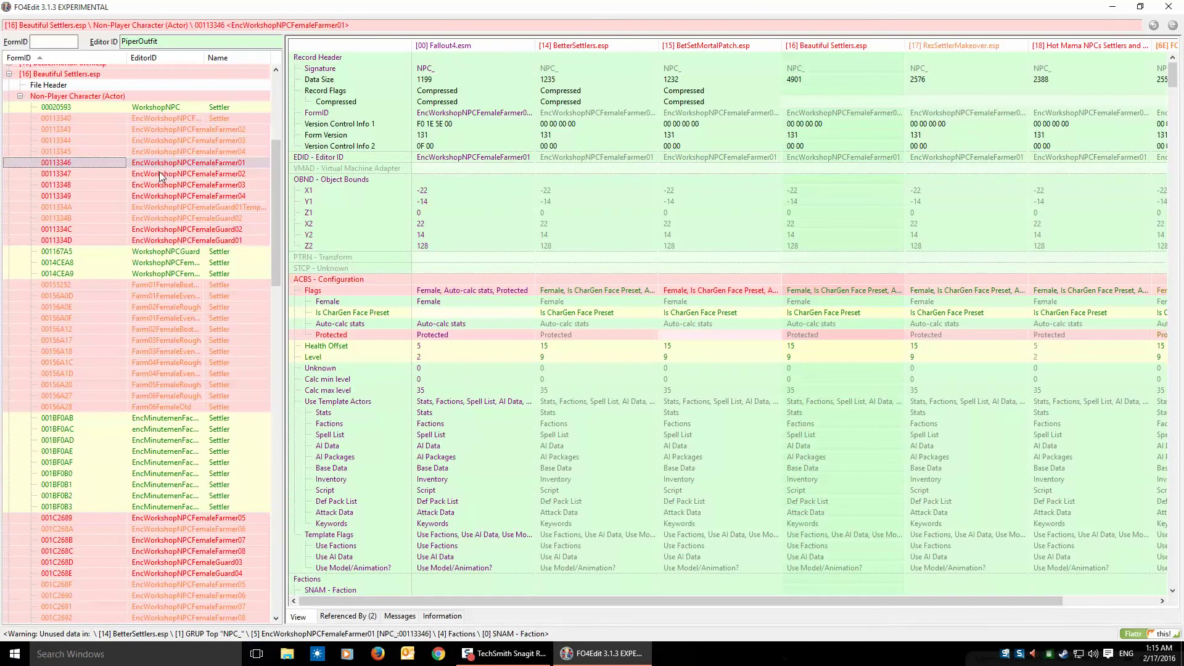
left_click(159, 175)
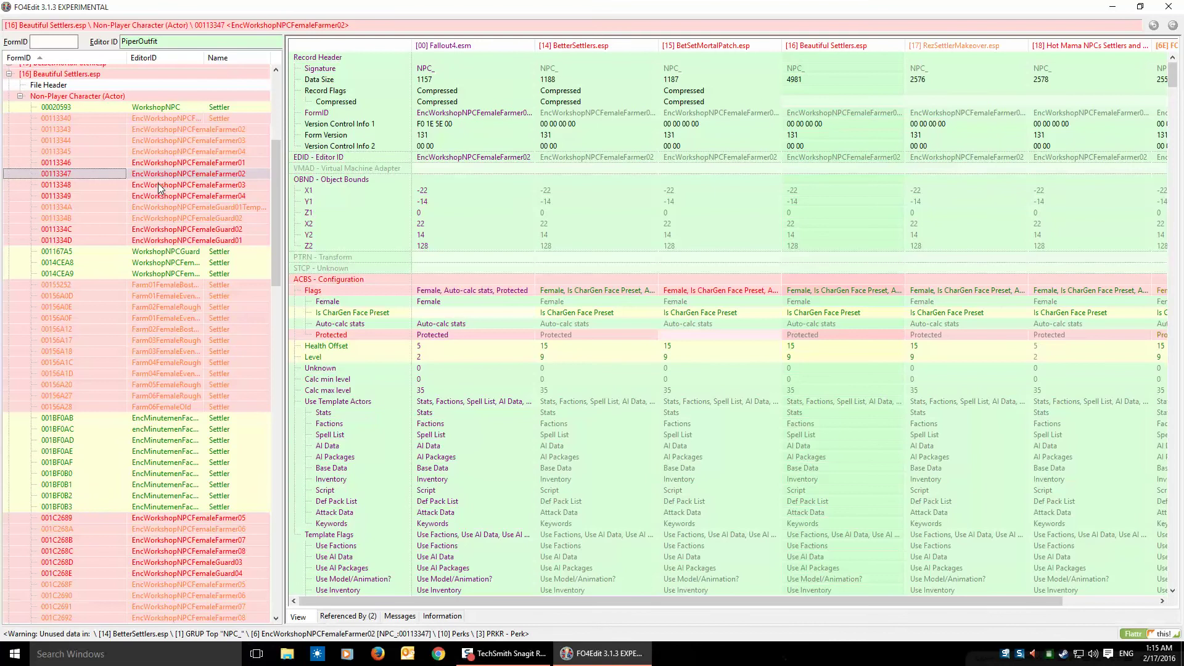
left_click(158, 184)
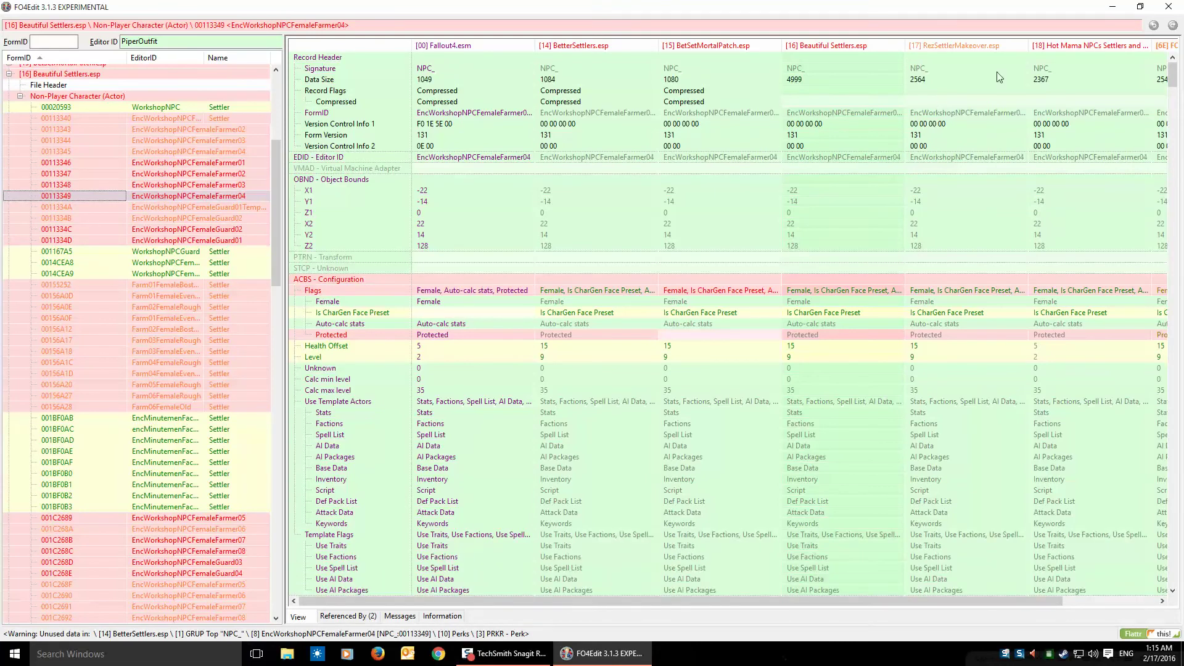
left_click(149, 206)
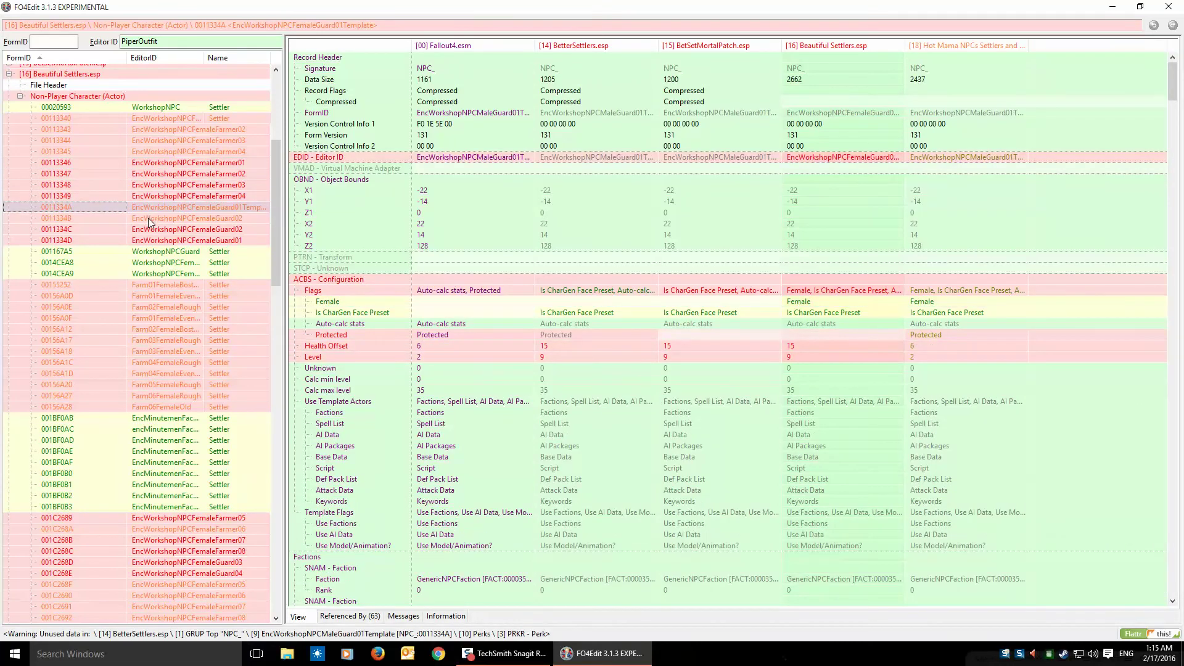
left_click(148, 217)
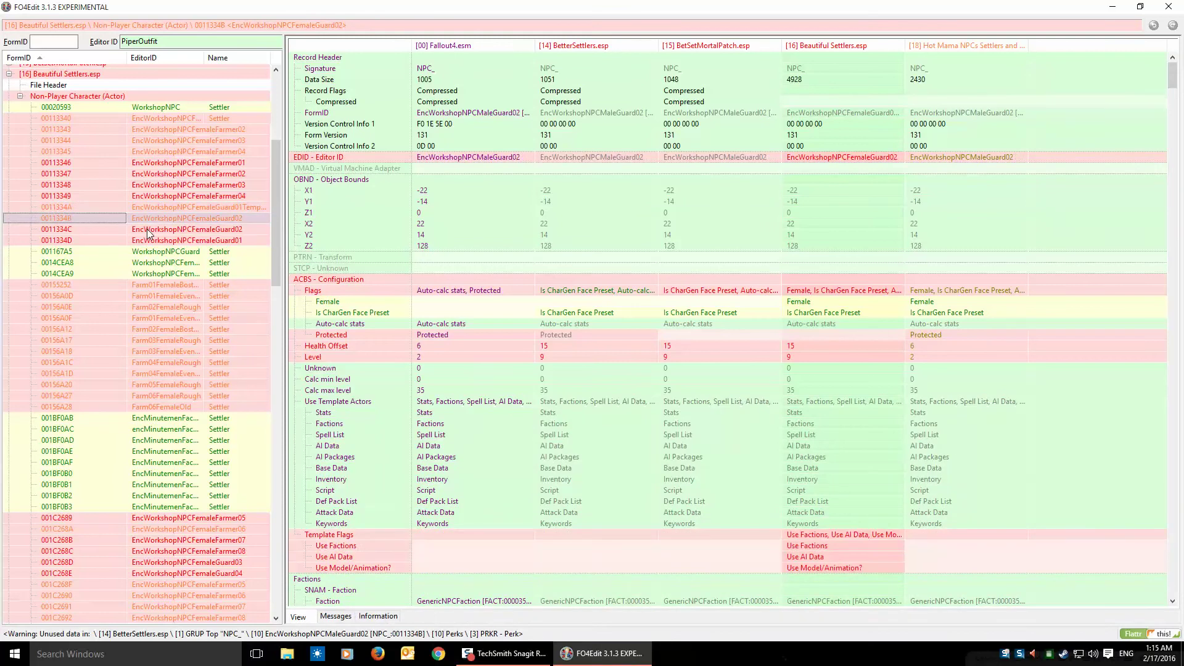
left_click(148, 227)
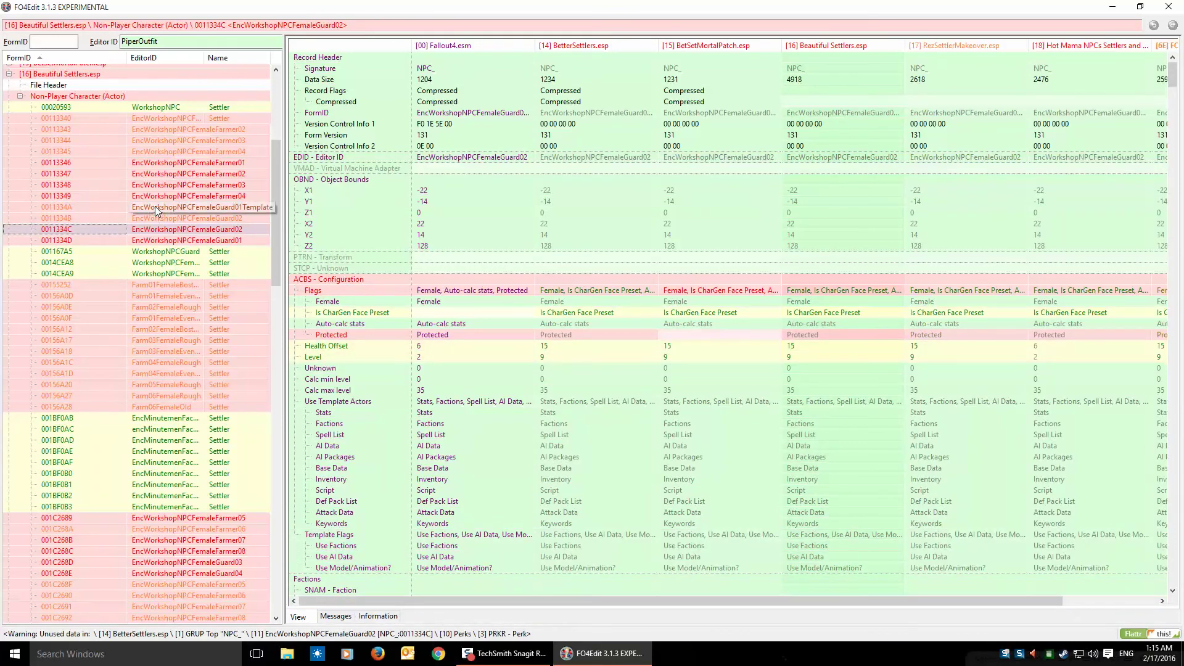
Copy guard records 0011334A and 0011334B from Beautiful Settlers.esp as overrides into FO4Edit Compatibility Patch.esp.
left_click(154, 206)
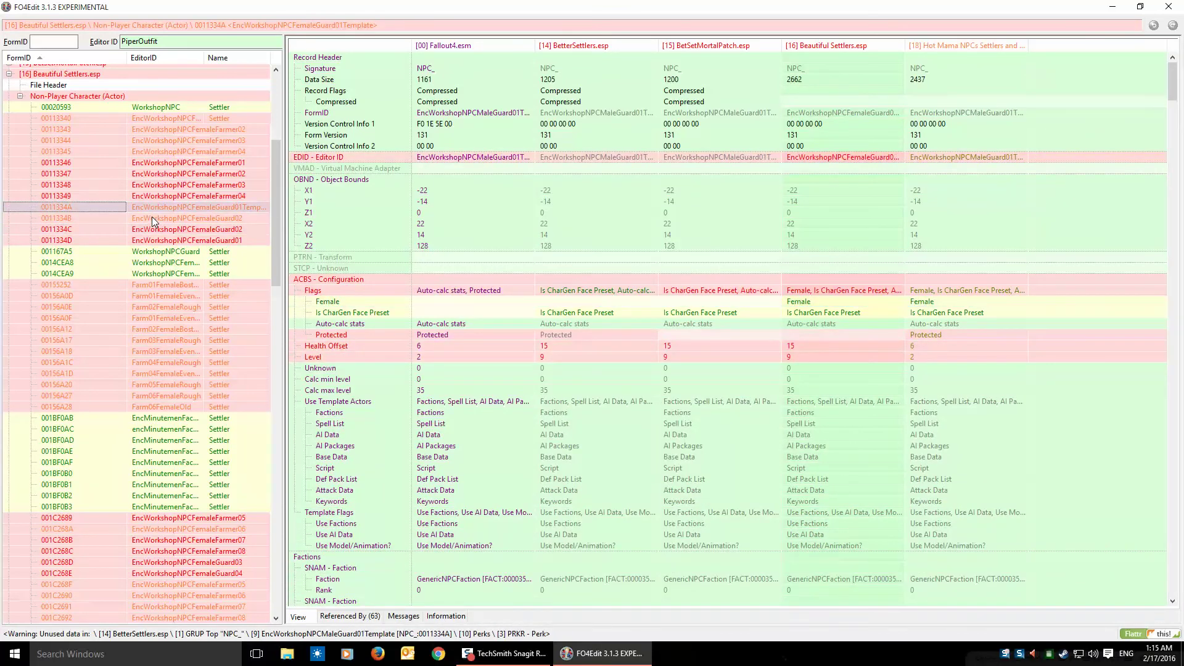
left_click(152, 216)
right_click(106, 217)
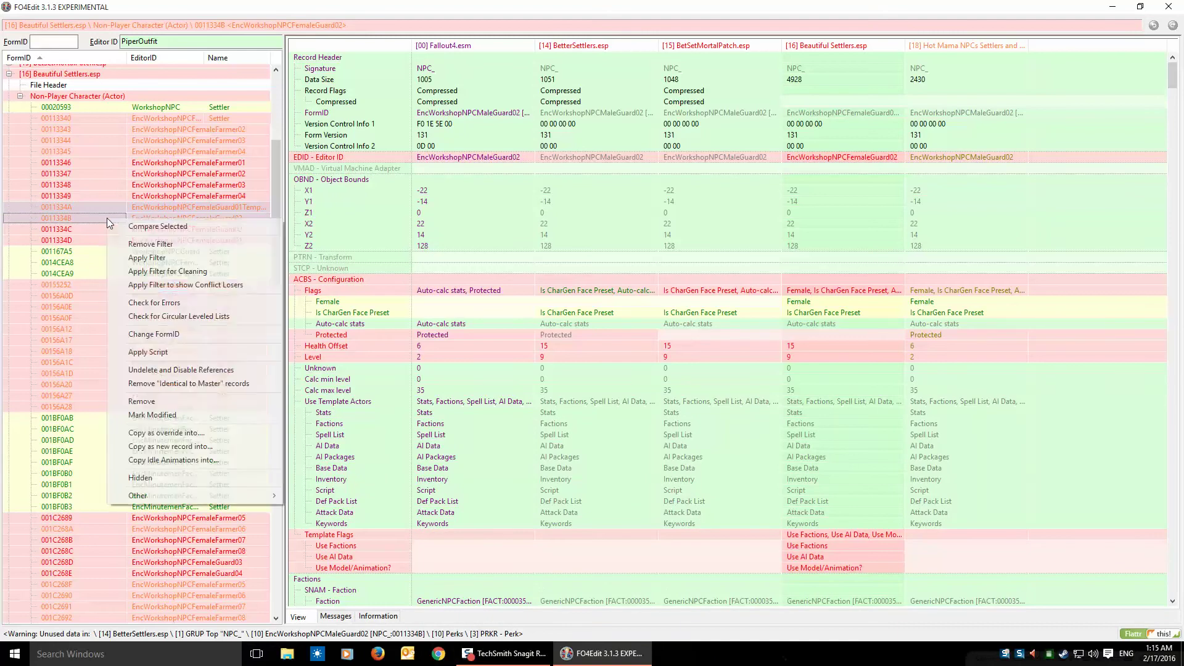
left_click(158, 436)
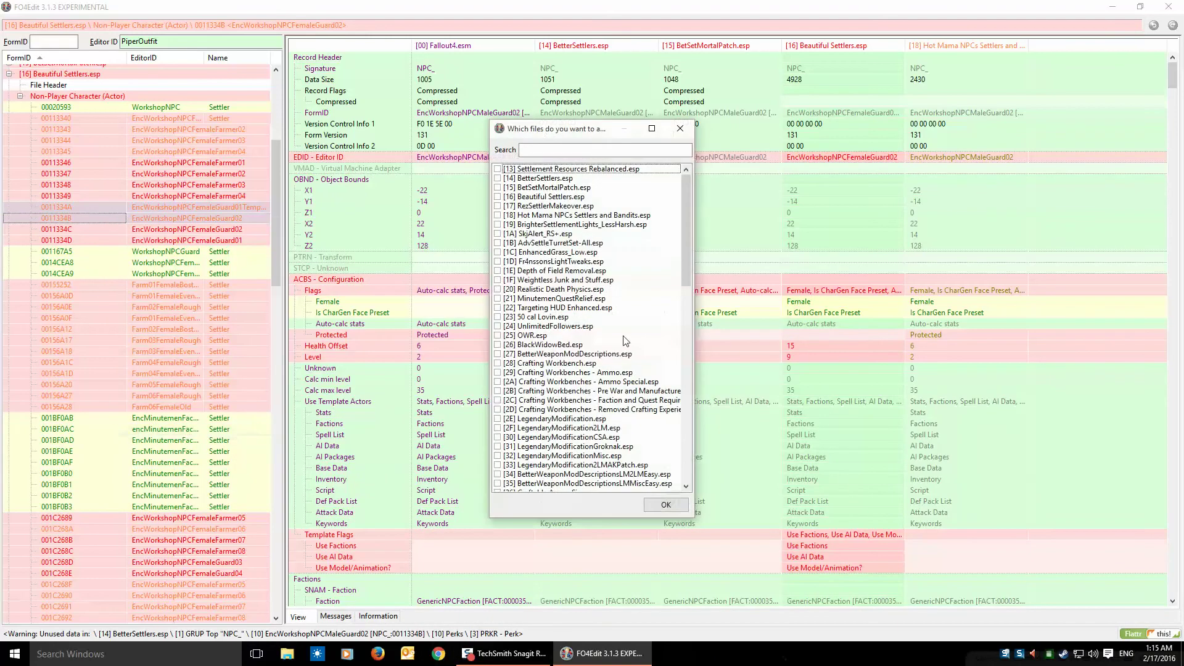
left_click_drag(683, 206, 683, 460)
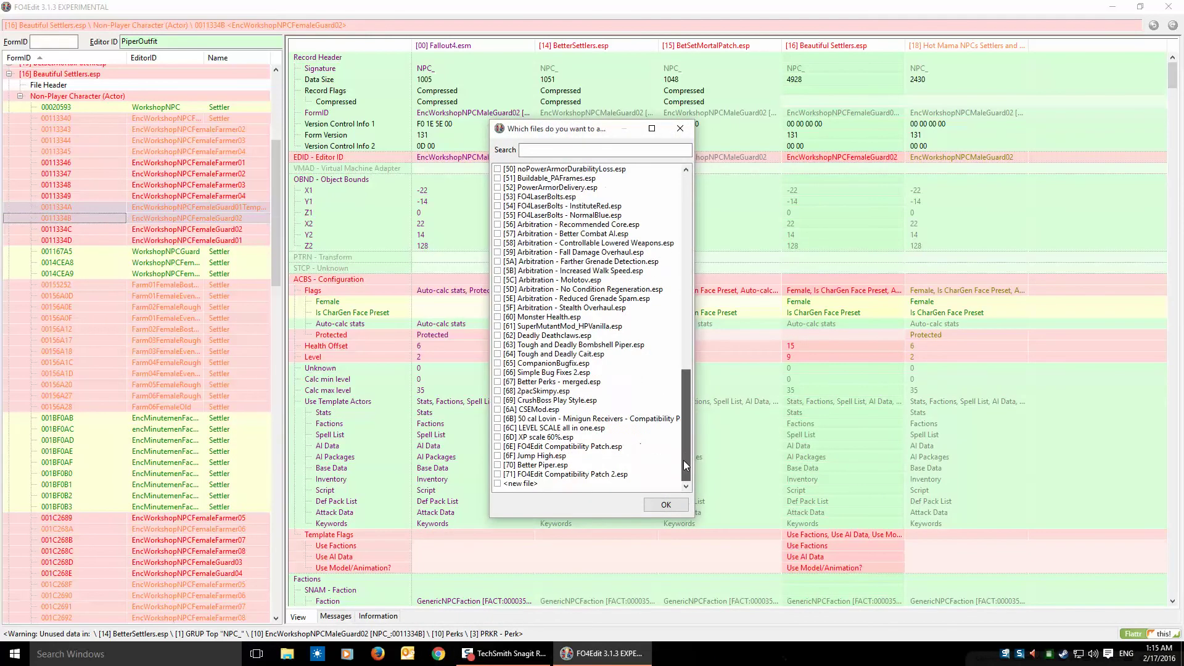
left_click(497, 447)
left_click(666, 505)
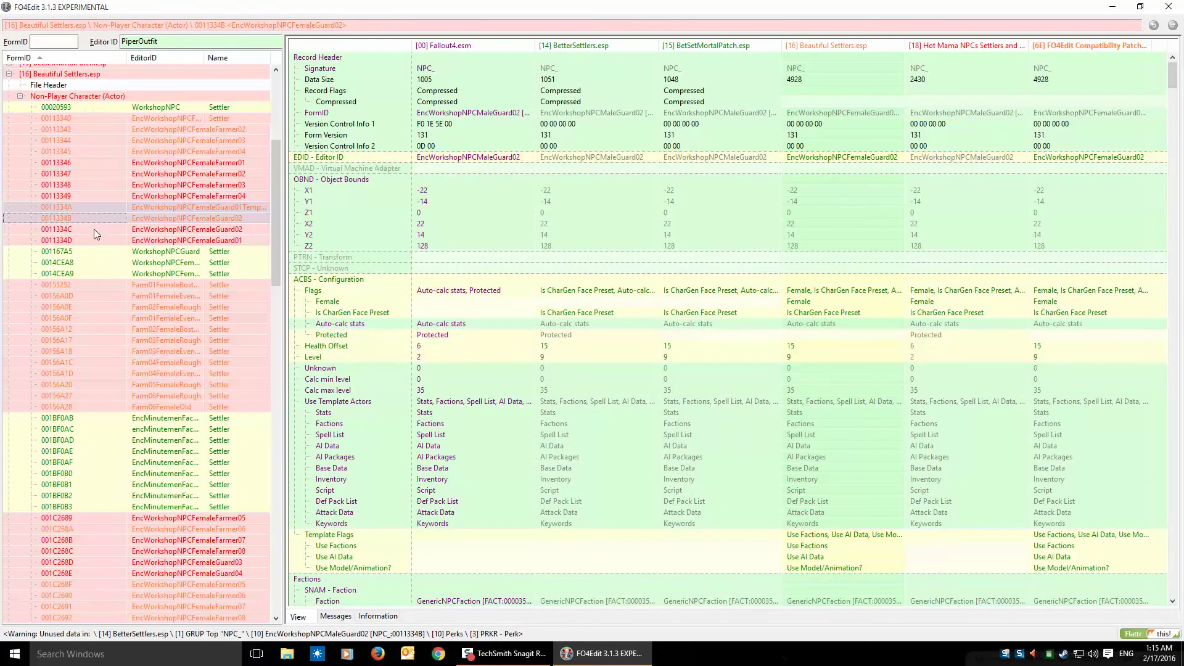
Check the plugin overrides of guard records 0011334C and 0011334D and the Farm settler records 00155252 through 00156A28.
left_click(94, 228)
left_click(96, 241)
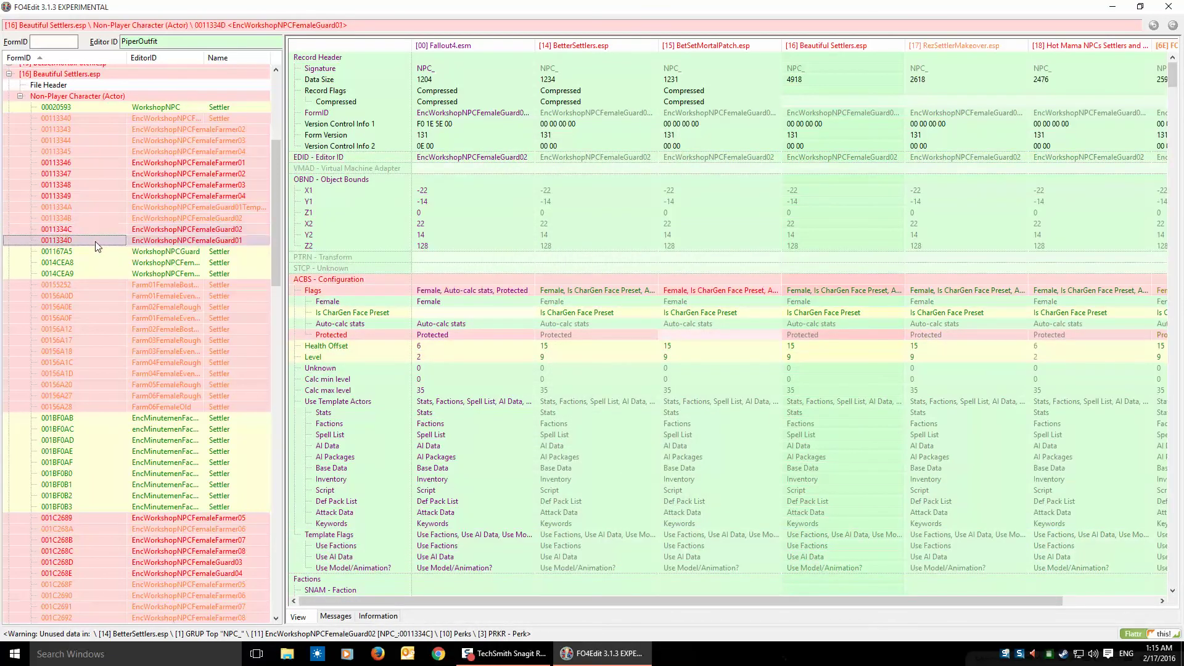
left_click(98, 286)
left_click(100, 298)
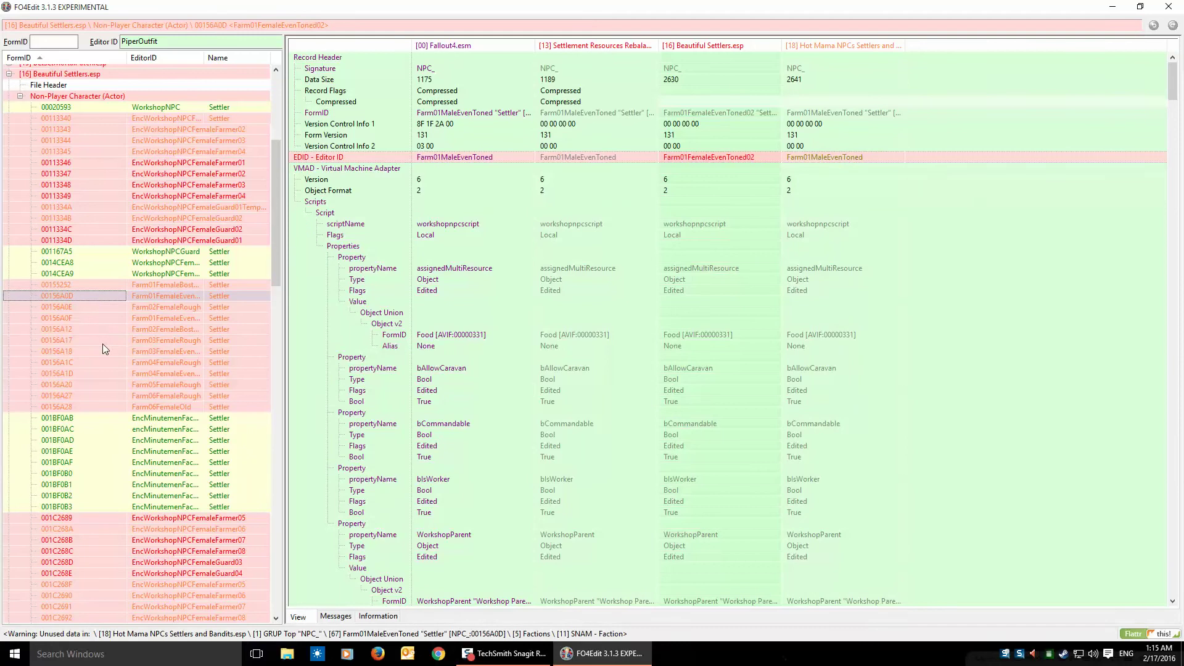
left_click(97, 362)
left_click(93, 374)
left_click(90, 407)
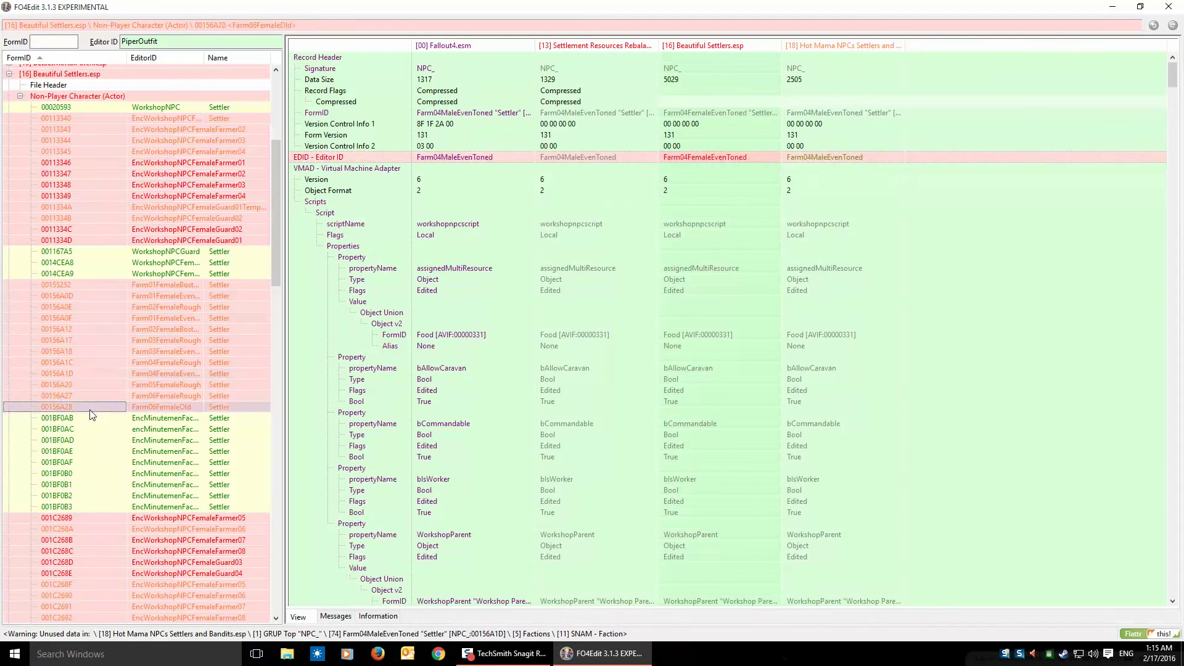
Try to copy farm settler records 00155252 through 00156A28 of Beautiful Settlers.esp as overrides into FO4Edit Compatibility Patch 2.esp.
left_click(94, 285)
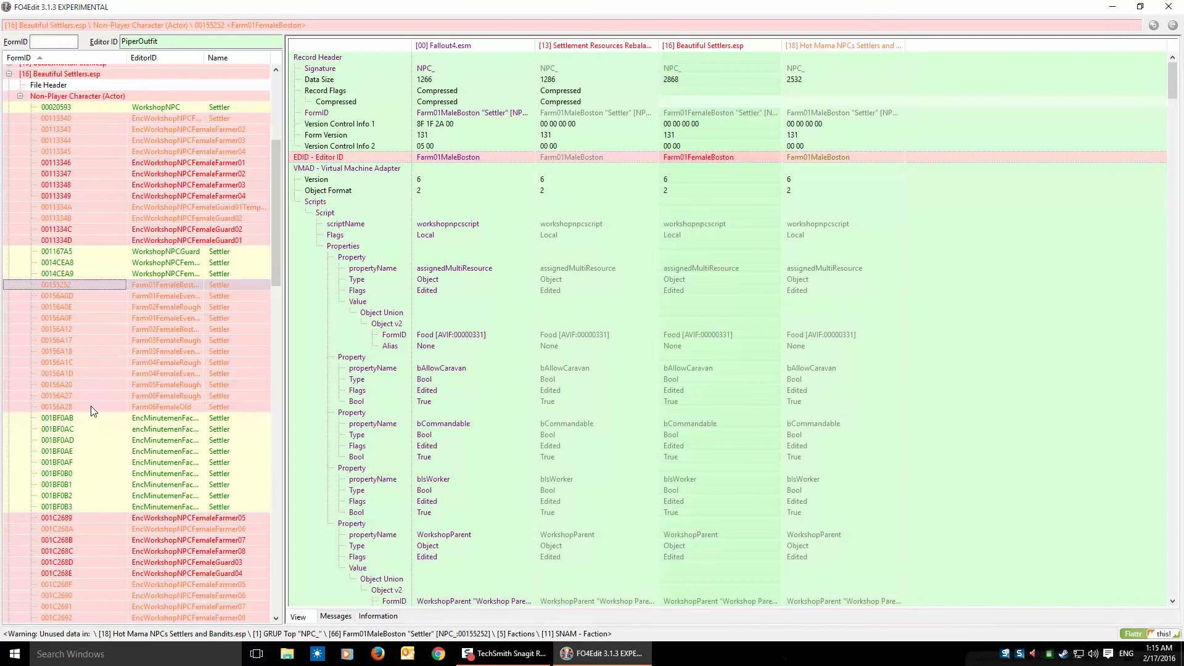
left_click(91, 406, "shift")
right_click(91, 406)
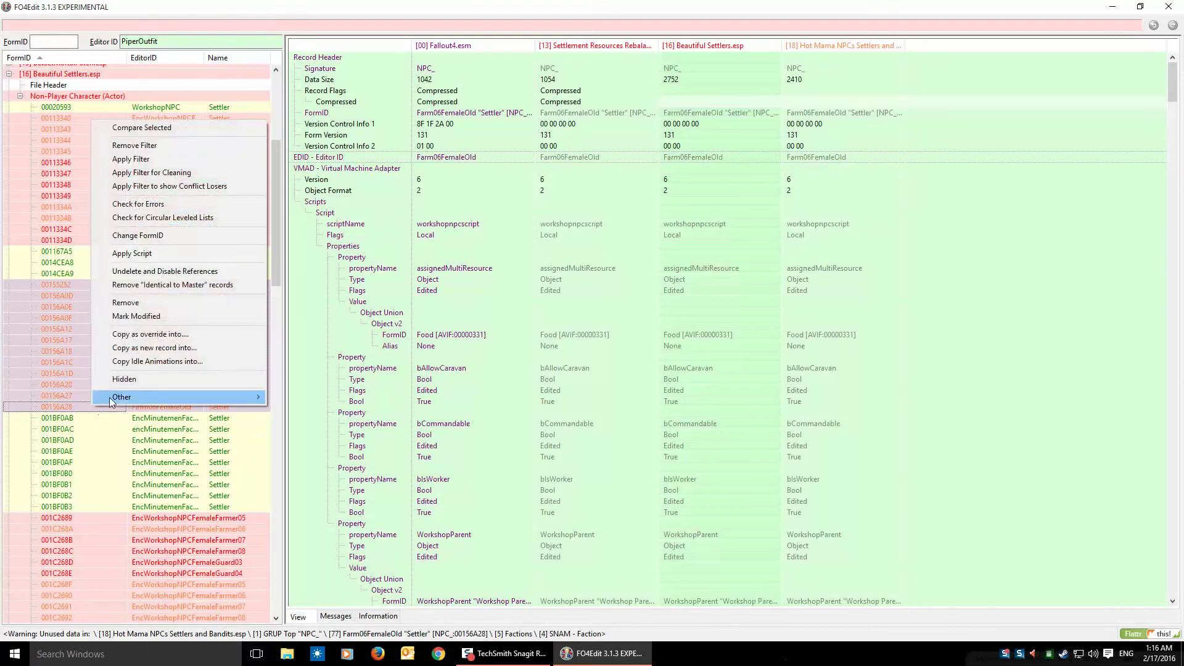
left_click(150, 334)
left_click_drag(686, 206, 684, 435)
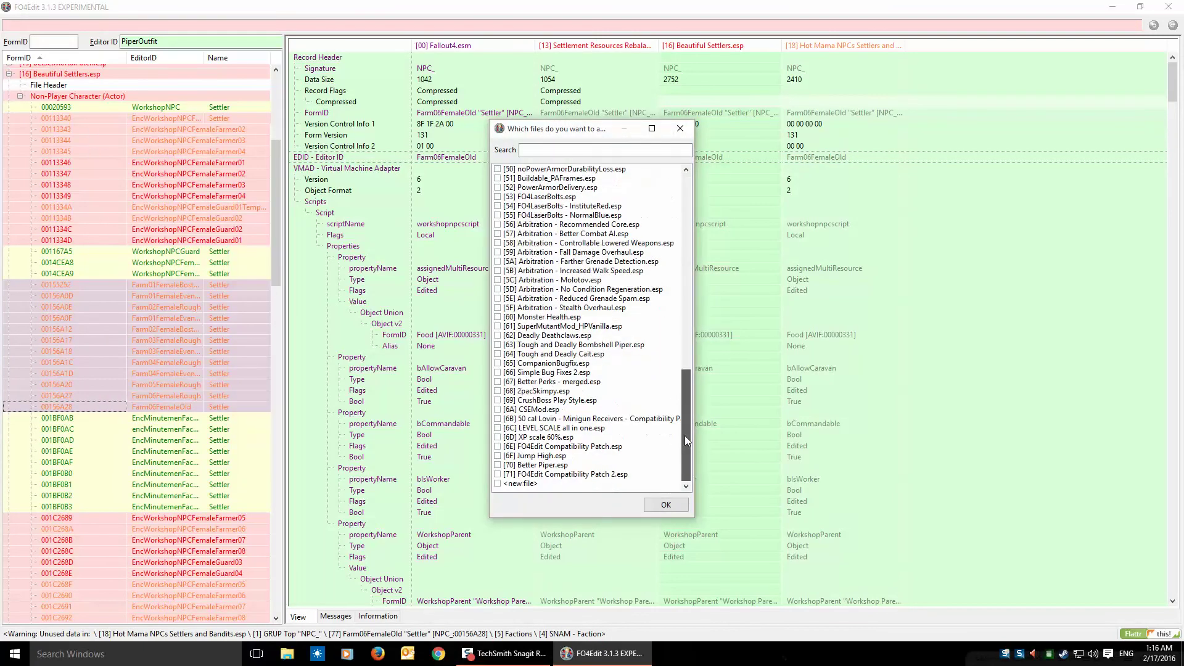
left_click(498, 475)
key("Return")
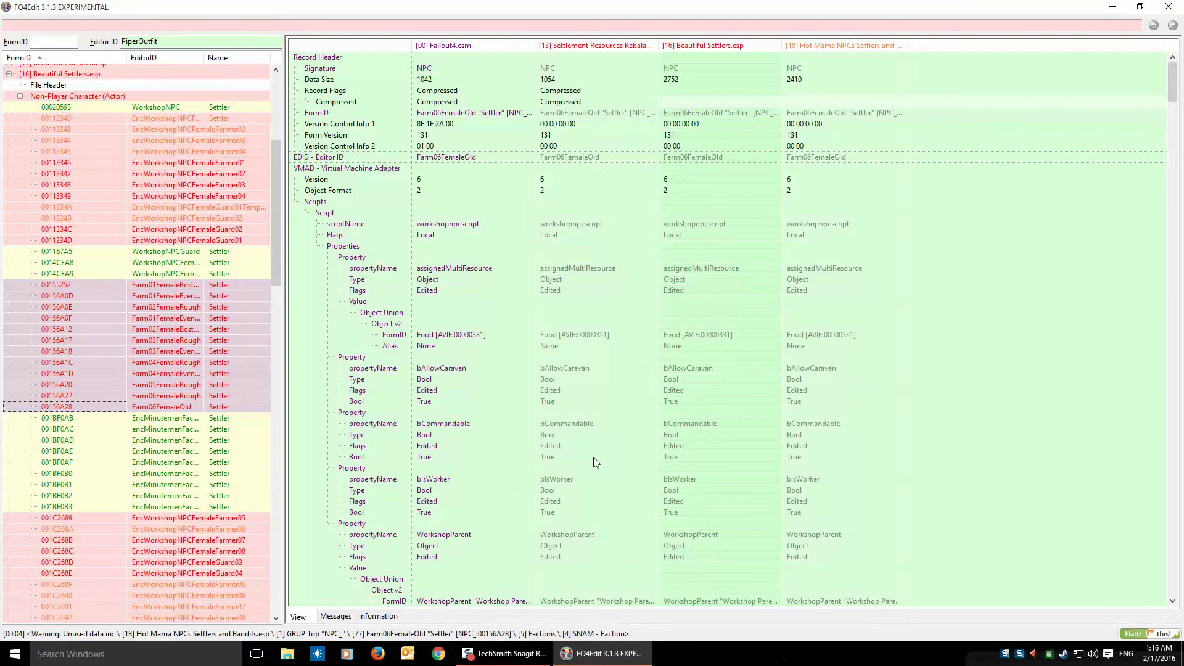
Copy the selected farm settler records 00155252 through 00156A28 as overrides into FO4Edit Compatibility Patch.esp and save that plugin with a backup.
right_click(88, 412)
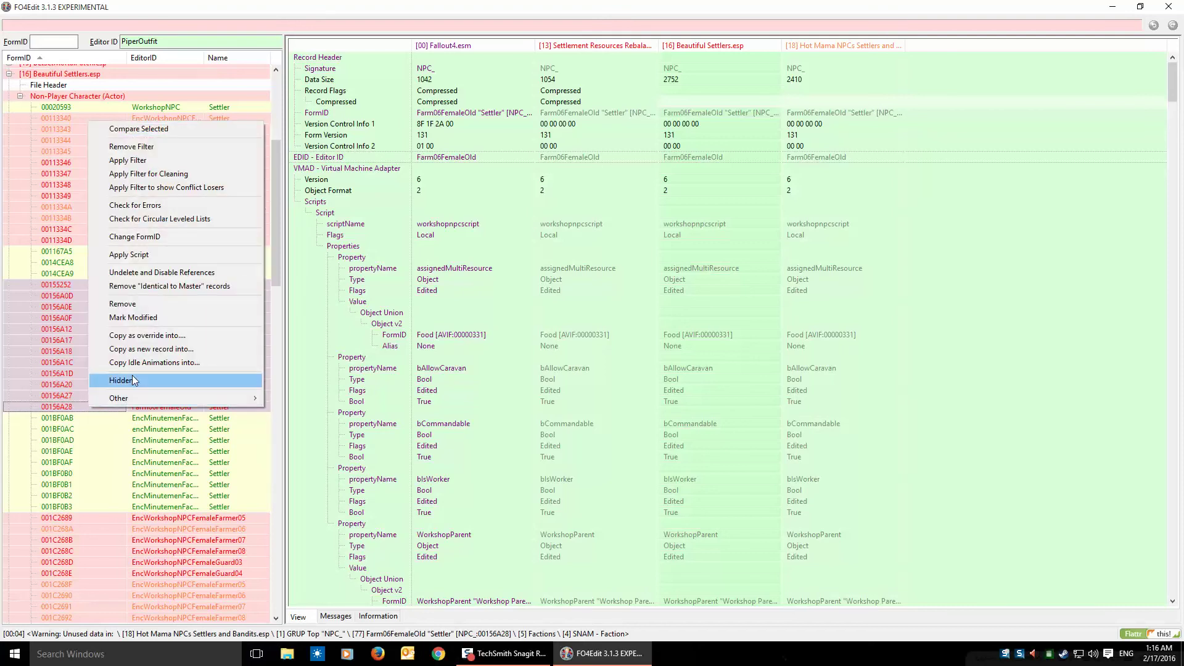
left_click(149, 339)
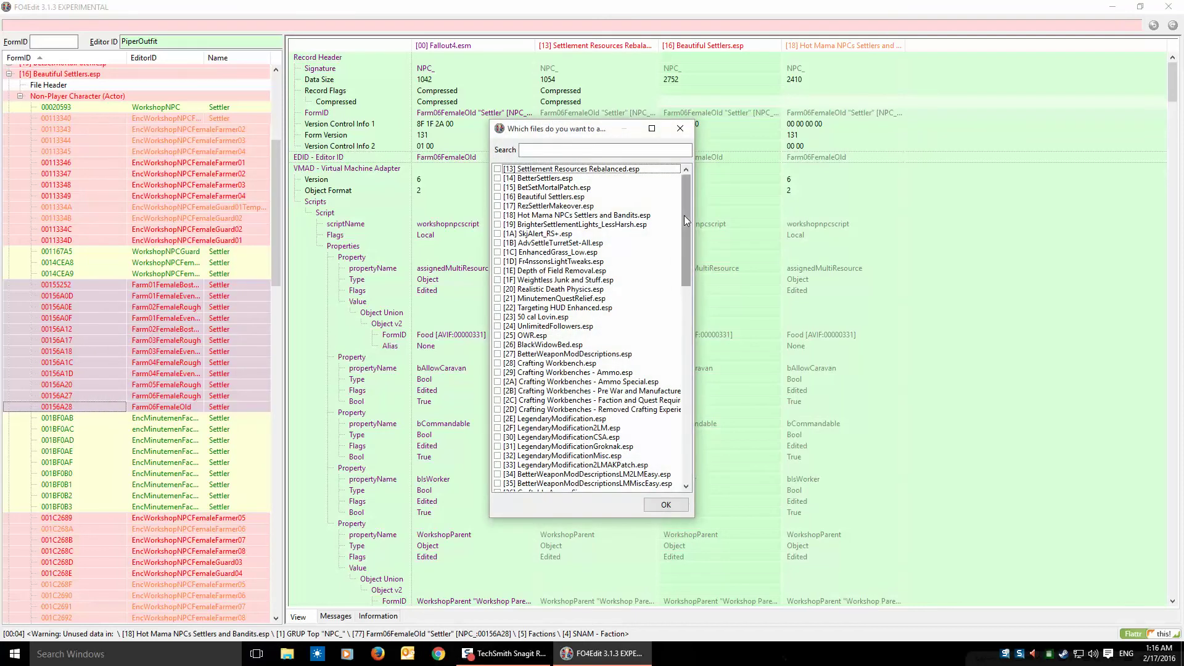
left_click_drag(684, 216, 683, 458)
left_click(498, 446)
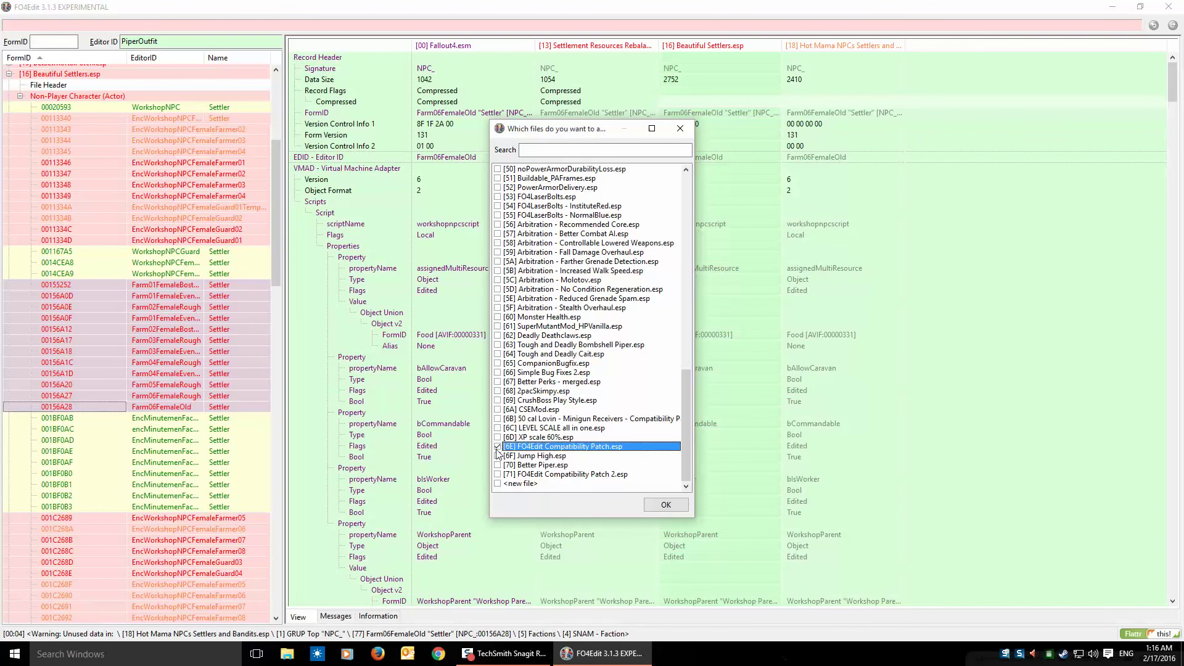
left_click(667, 504)
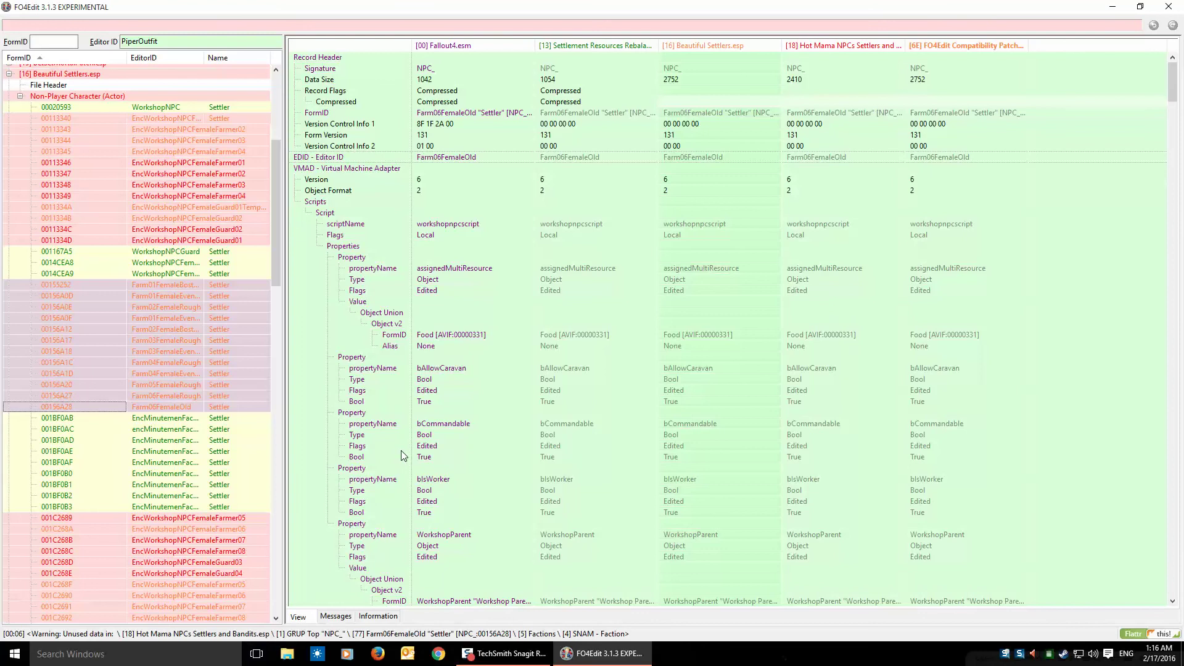
key("ctrl+s")
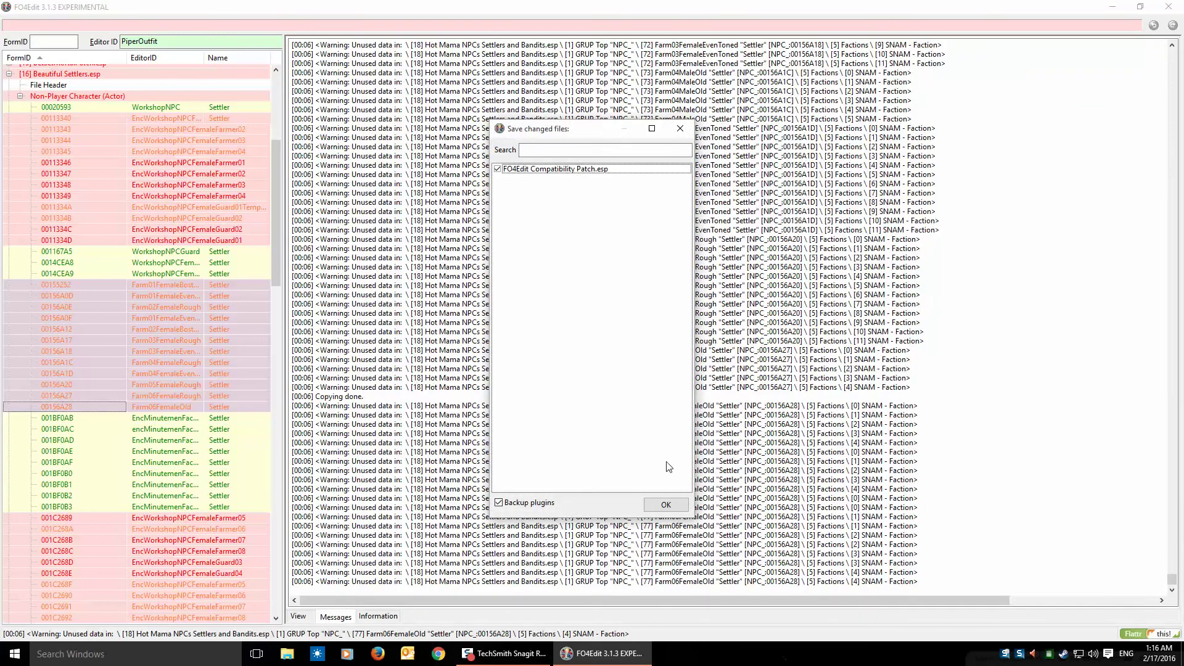
left_click(665, 505)
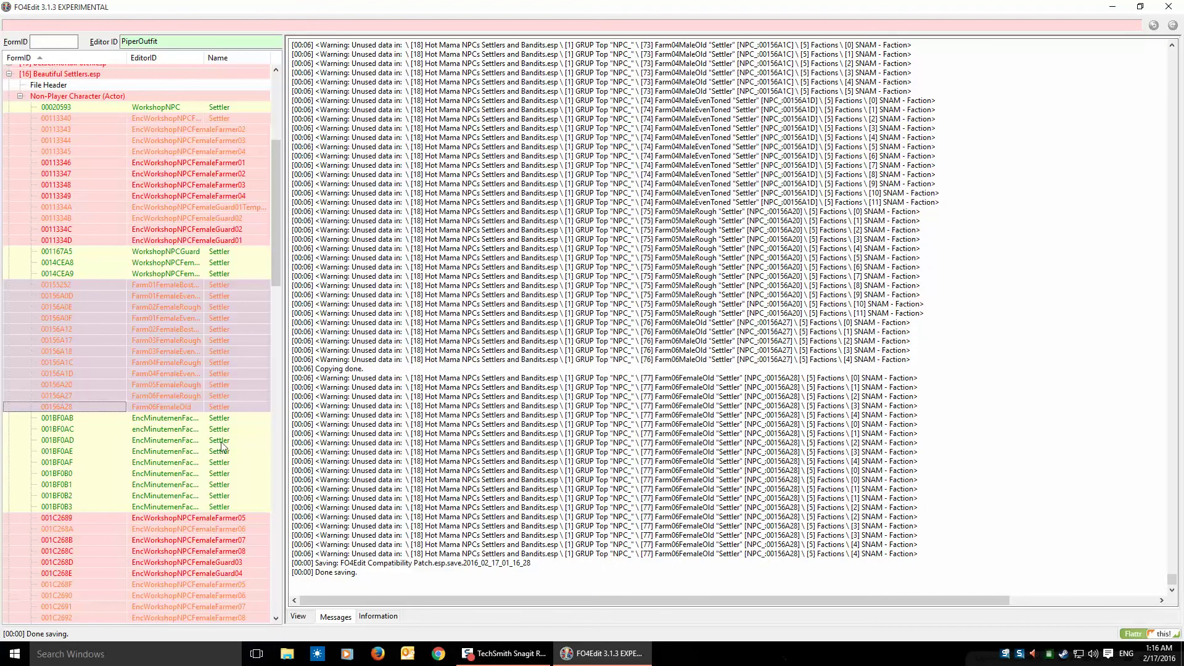
Copy NPC record 001C268A (EncWorkshopNPCFemaleFarmer06) from Beautiful Settlers.esp as an override into FO4Edit Compatibility Patch.esp.
left_click_drag(275, 253, 278, 312)
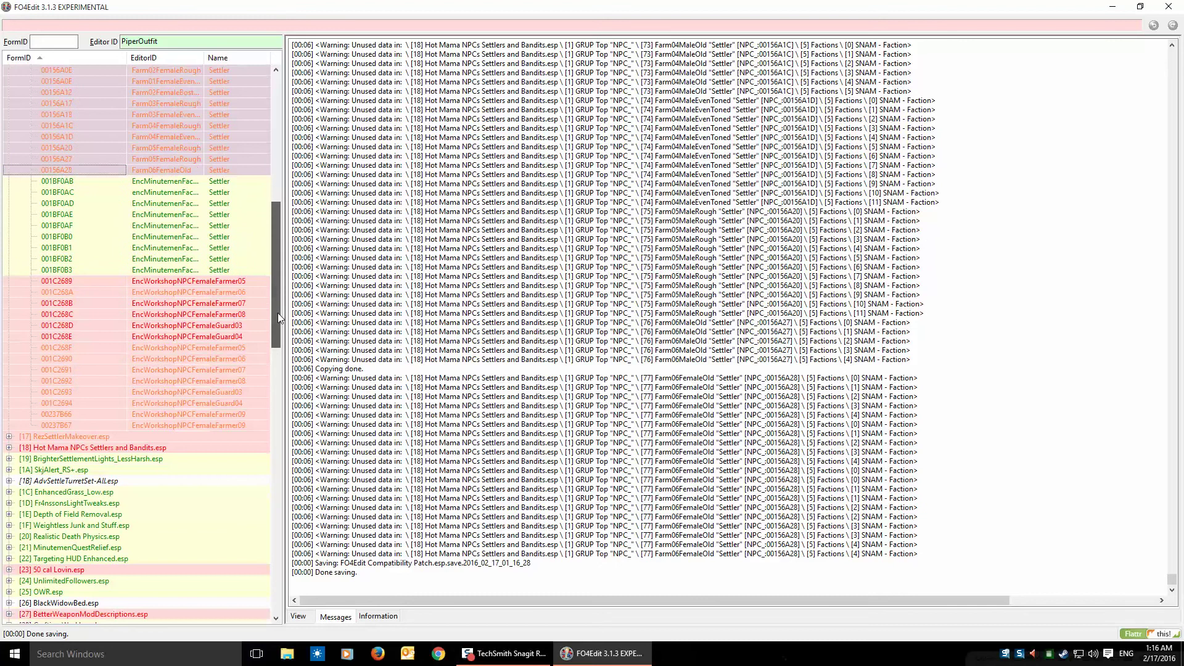
left_click(90, 280)
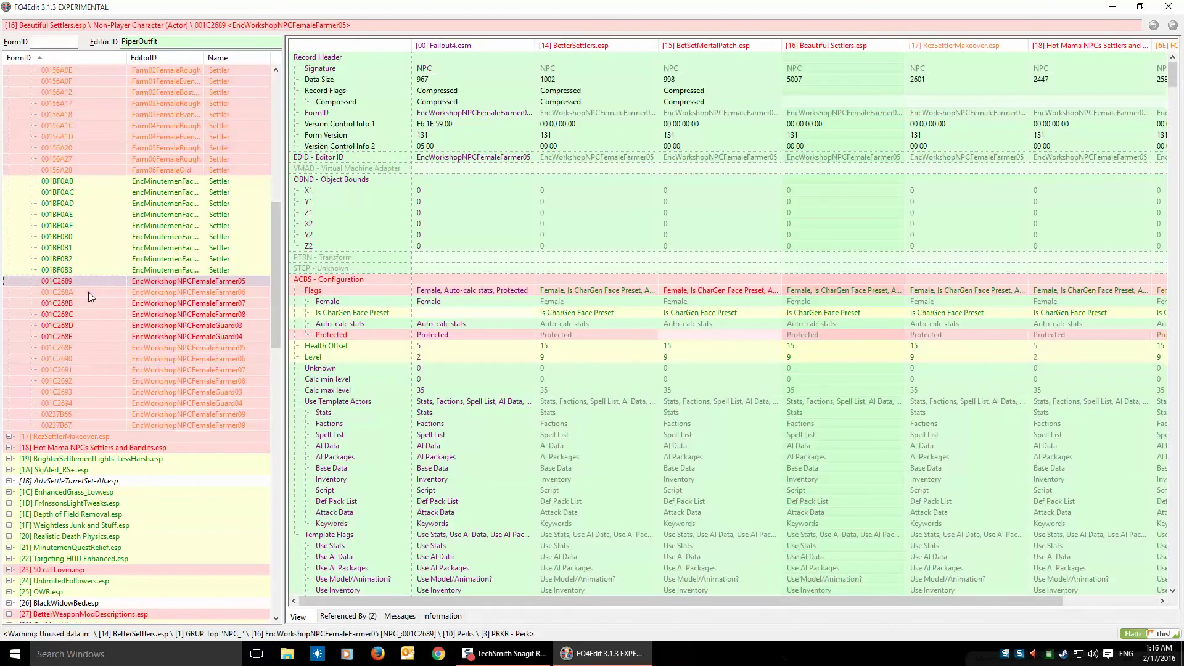
left_click(88, 292)
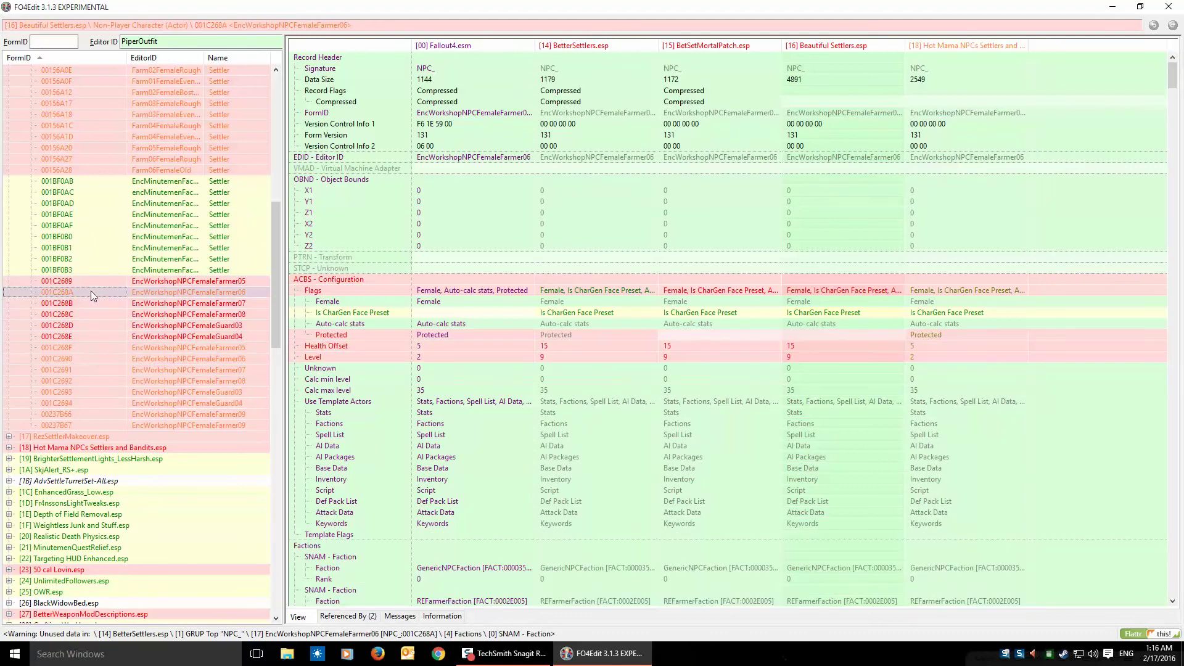
right_click(90, 291)
left_click(137, 501)
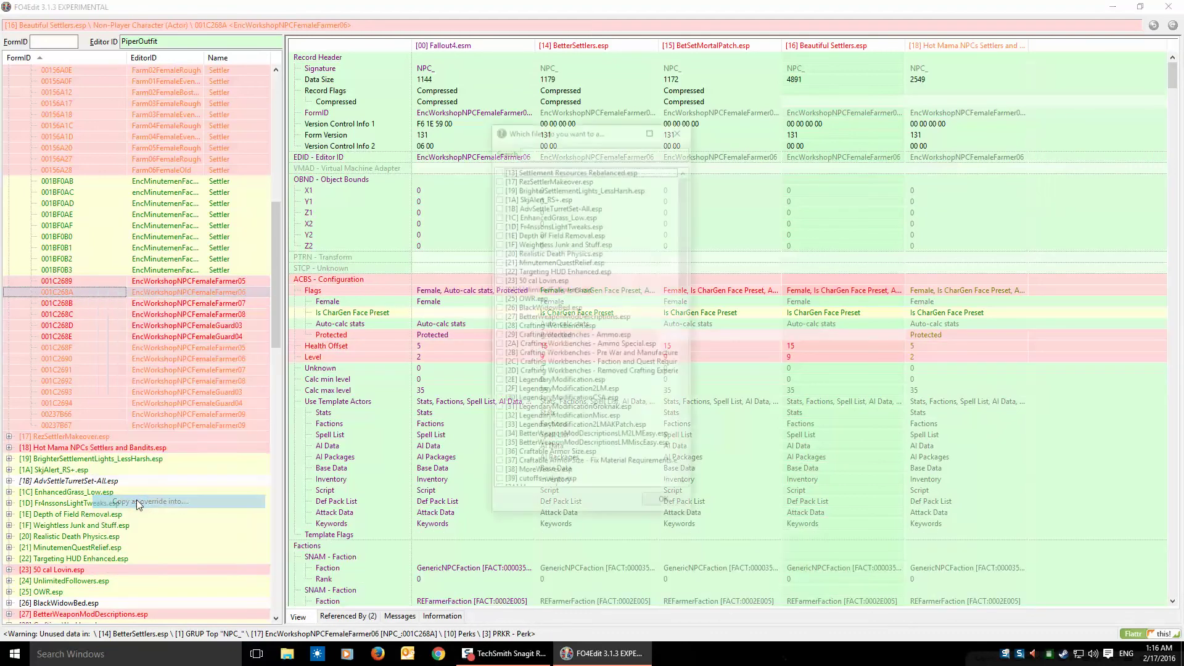
left_click_drag(687, 213, 681, 450)
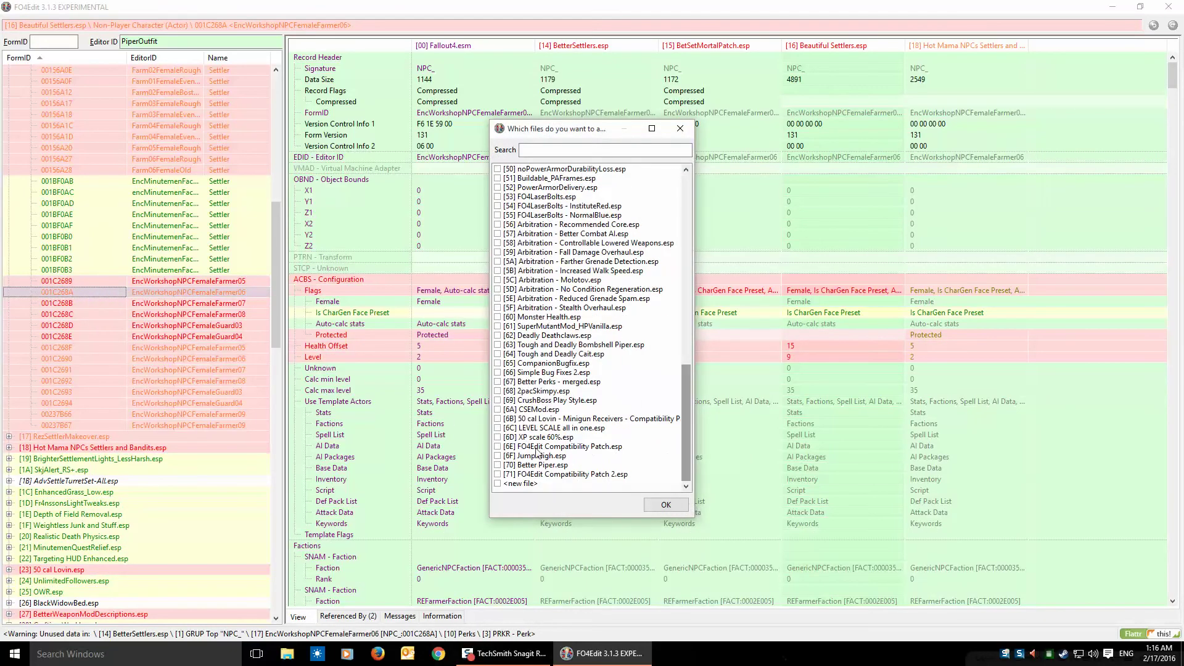
left_click(497, 446)
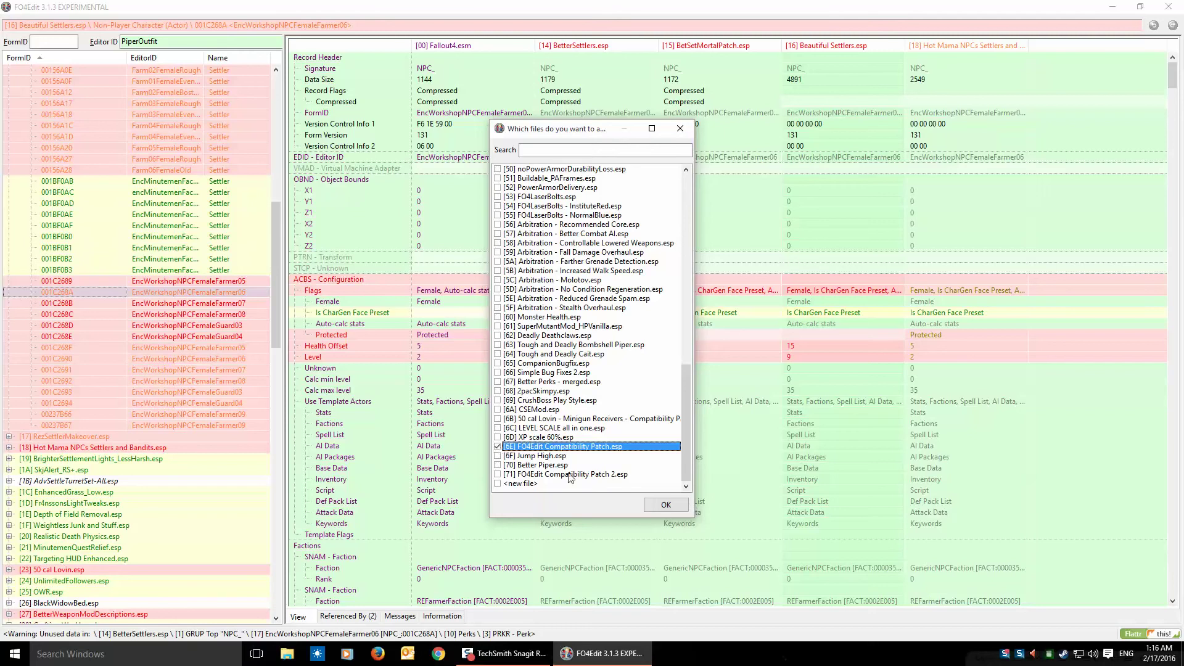
left_click(664, 505)
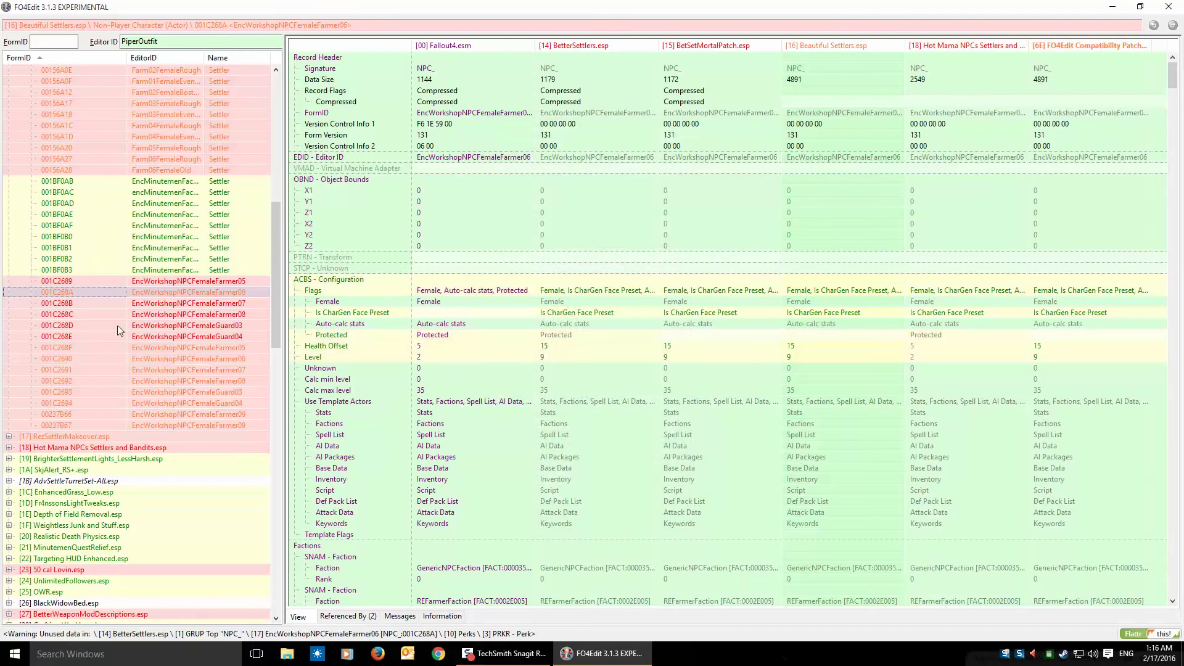
Examine the conflicts of the remaining Beautiful Settlers.esp workshop NPC records from 001C268B through 00237B66.
left_click(99, 305)
left_click(97, 314)
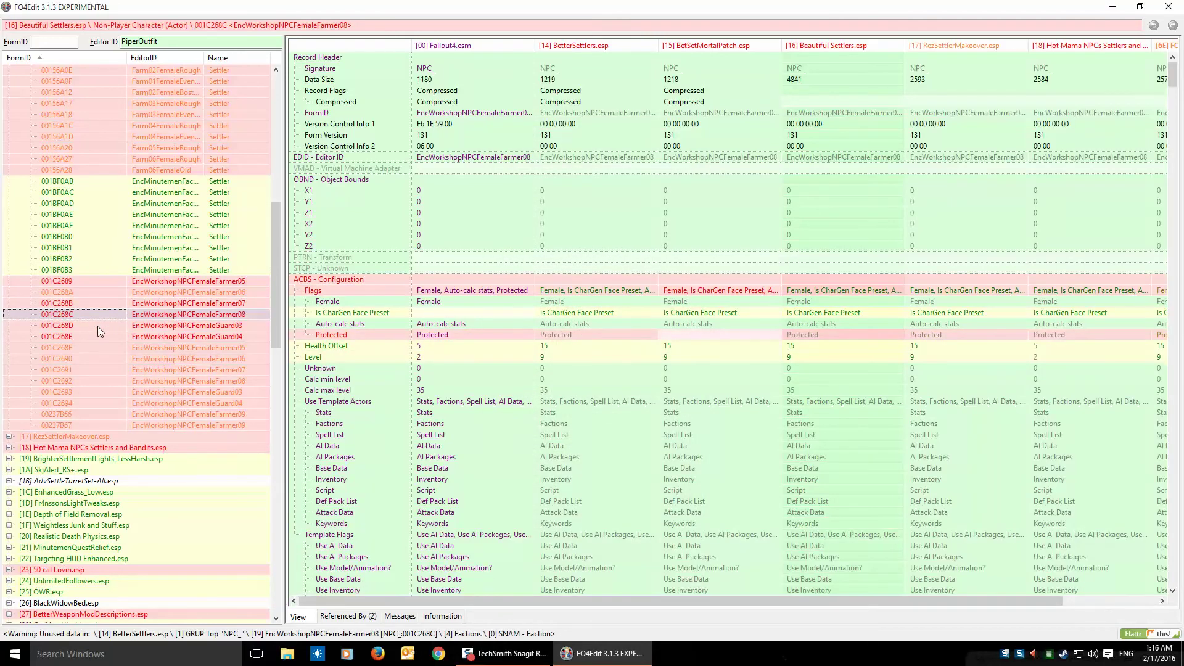
left_click(97, 326)
left_click(99, 336)
left_click(102, 349)
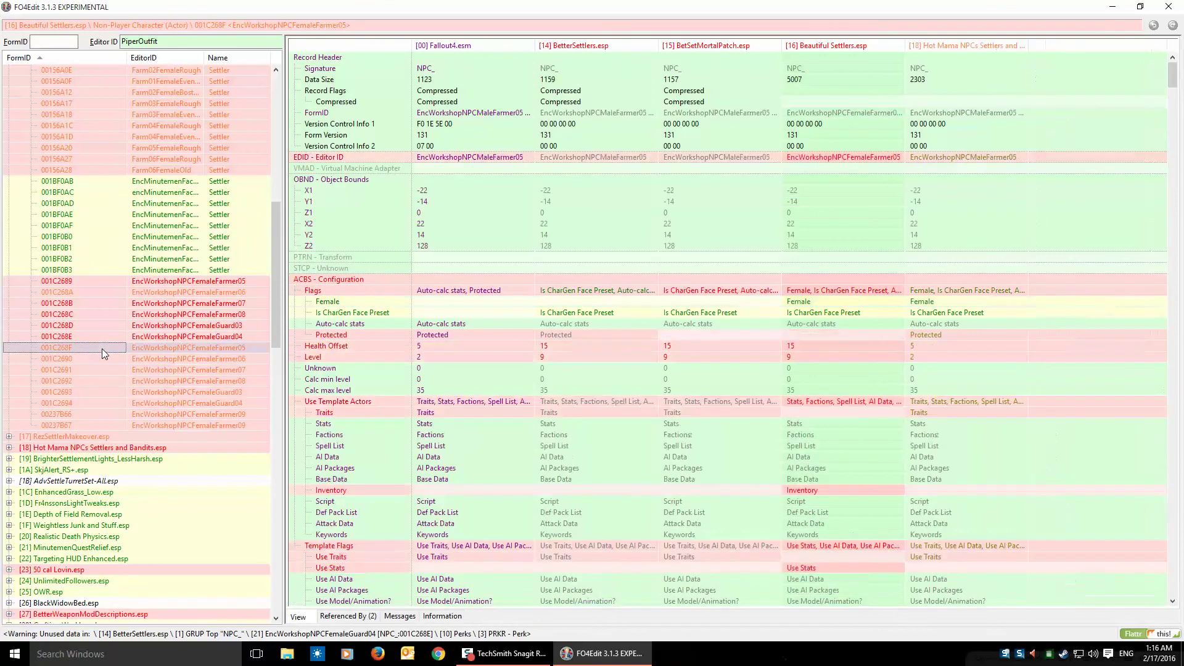
left_click(99, 360)
left_click(98, 373)
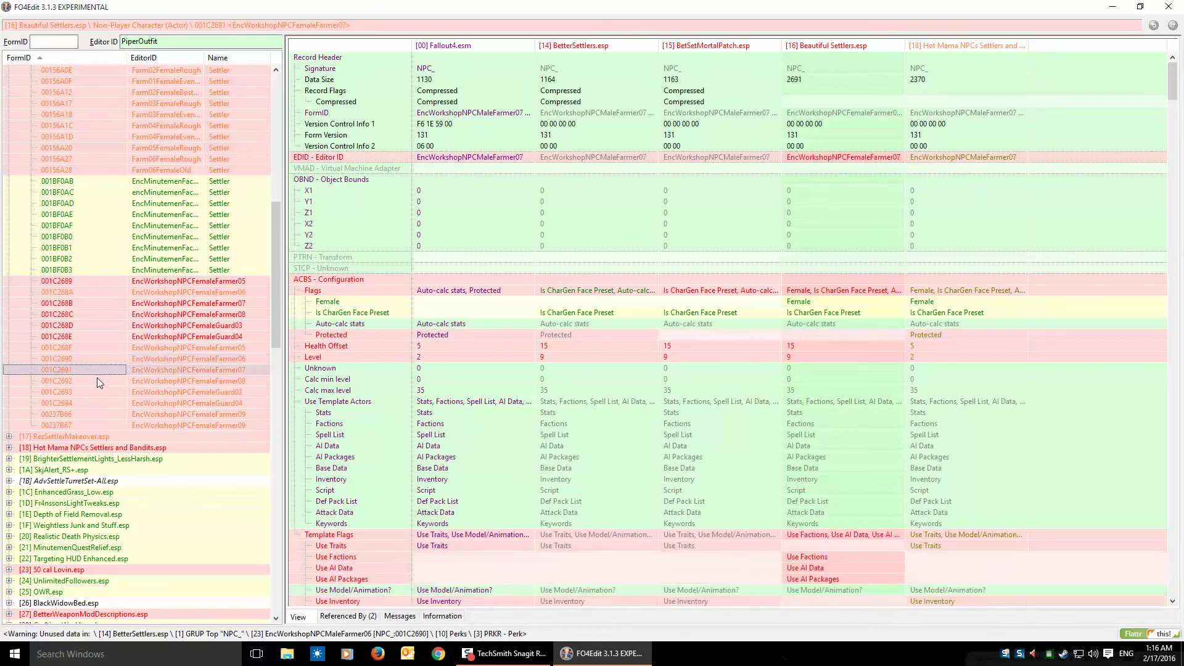
left_click(97, 391)
left_click(98, 407)
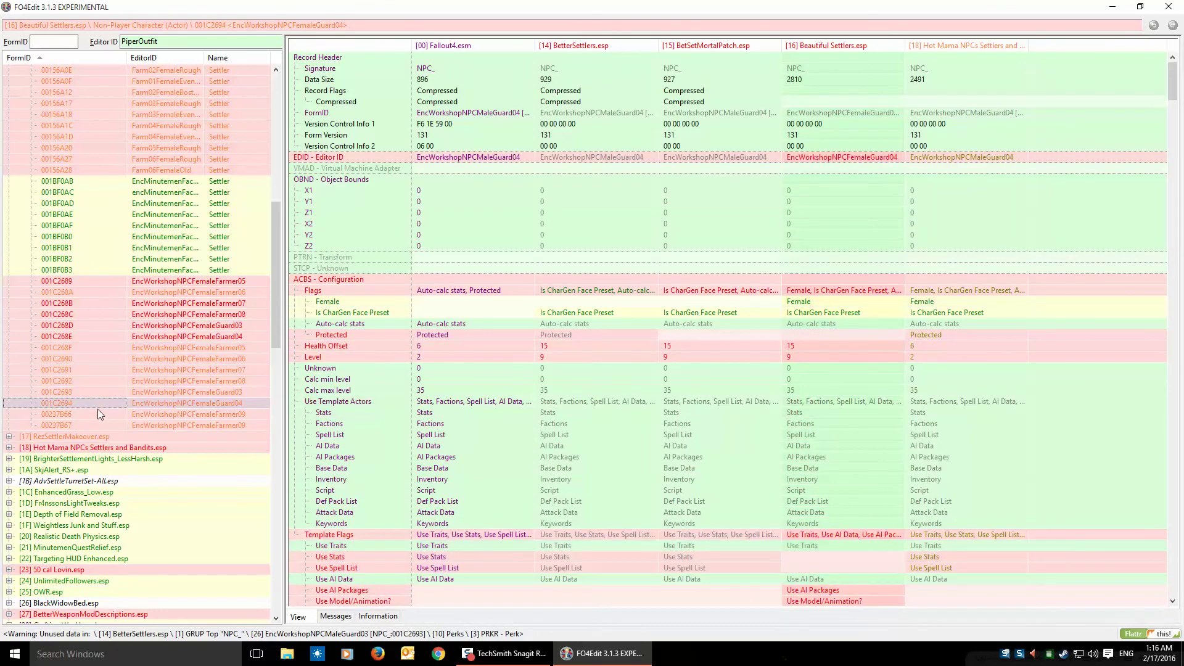
left_click(98, 418)
Copy workshop NPC records 001C268F through 00237B67 of Beautiful Settlers.esp as overrides into FO4Edit Compatibility Patch.esp.
left_click(97, 428)
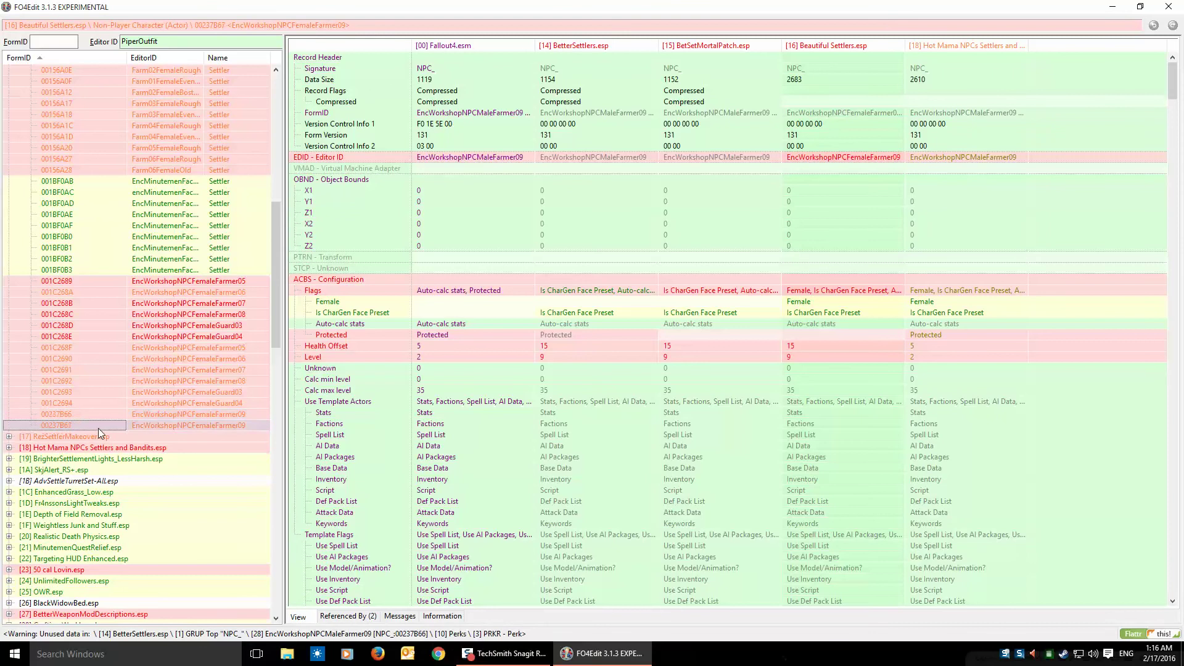
left_click(97, 347, "shift")
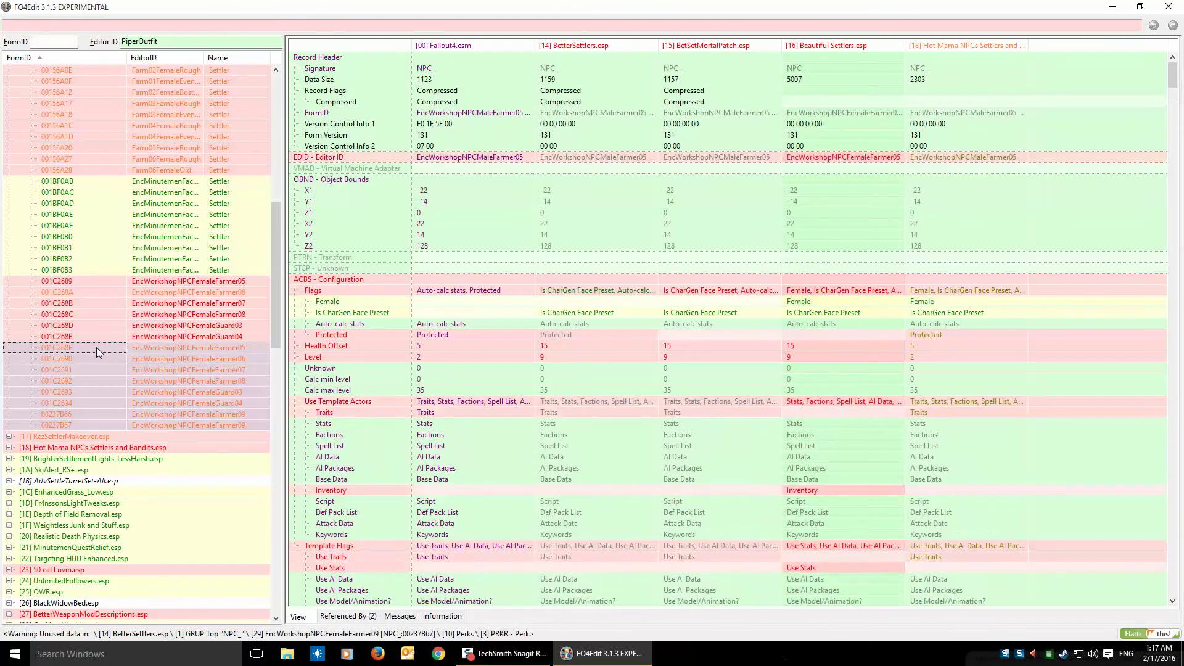
right_click(96, 347)
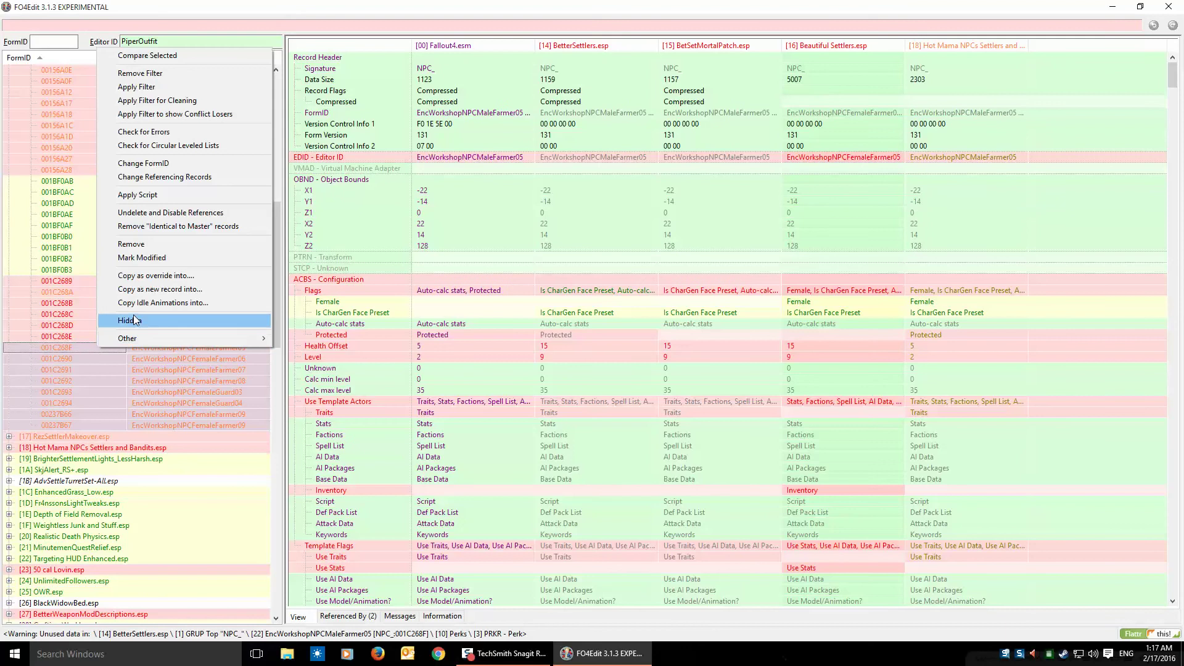
left_click(150, 276)
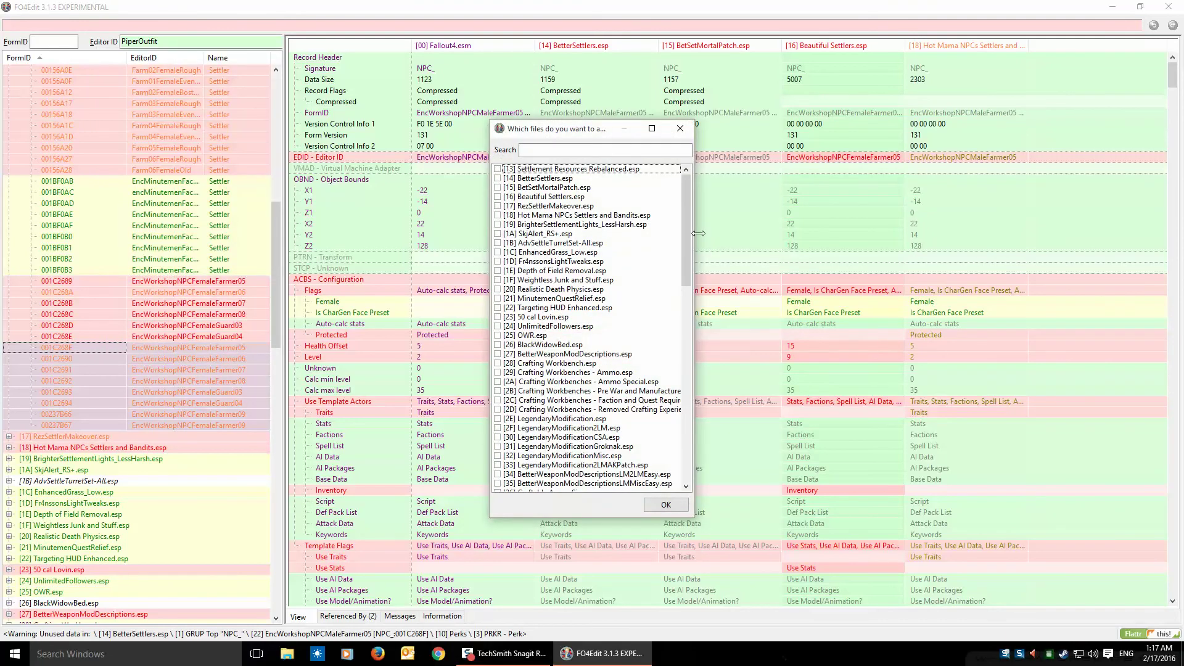
left_click_drag(687, 262, 698, 459)
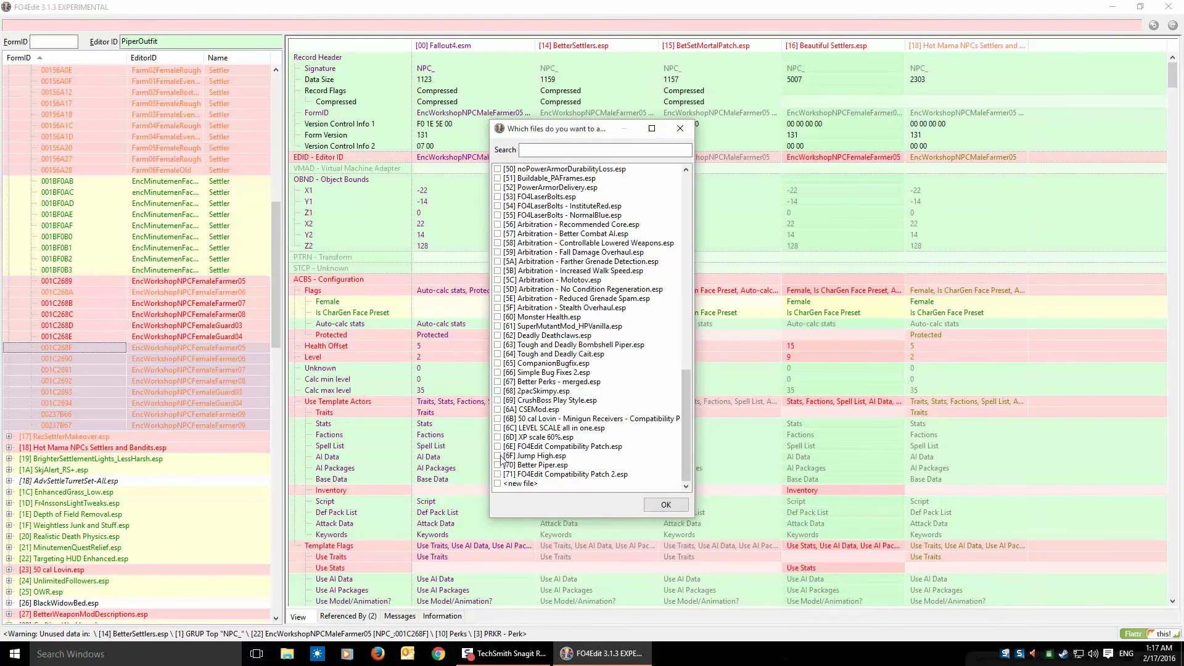
left_click(499, 448)
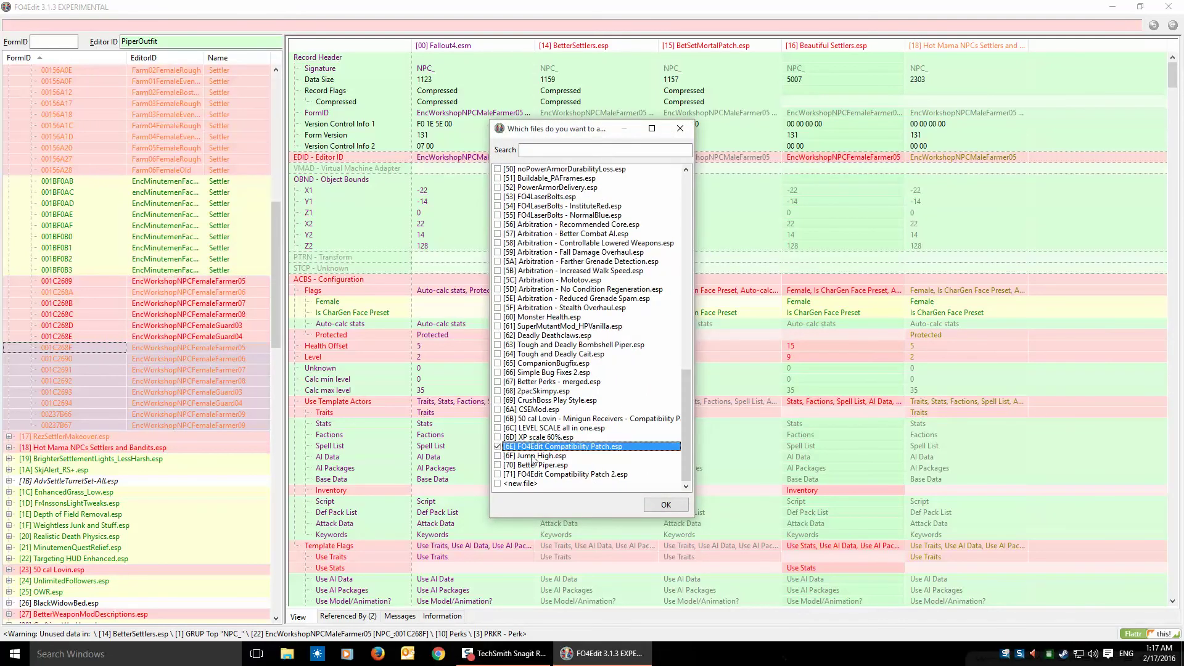
left_click(672, 507)
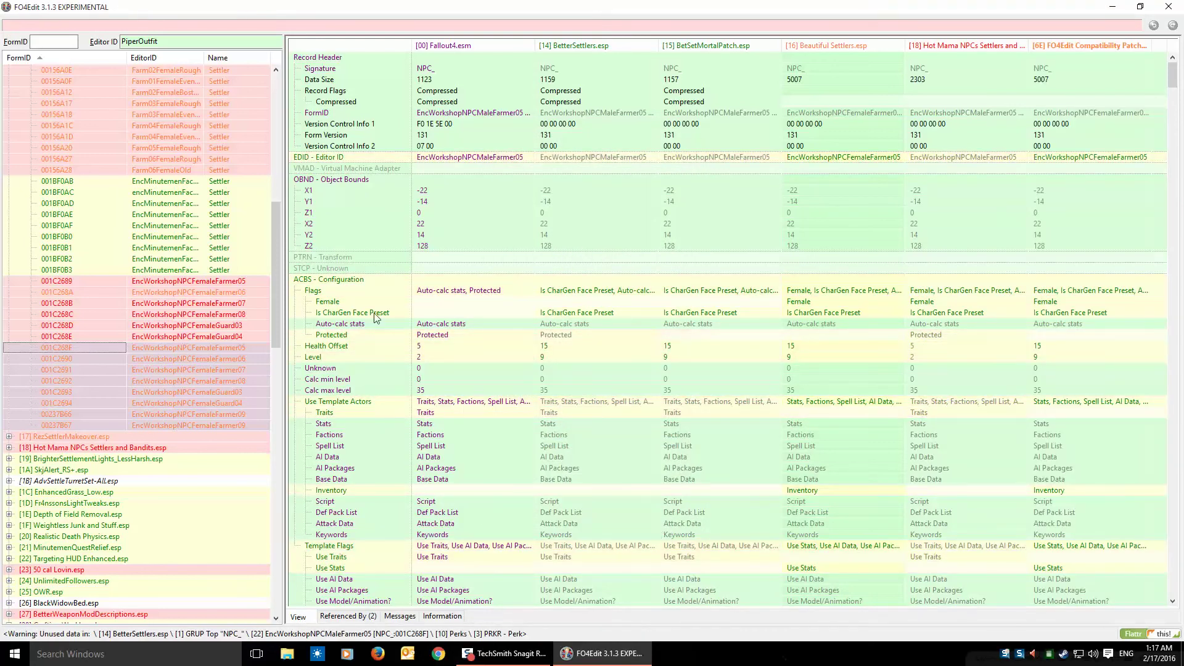
Review the non-player character records in RezSettlerMakeover.esp and return to those in Beautiful Settlers.esp.
left_click_drag(270, 306, 263, 196)
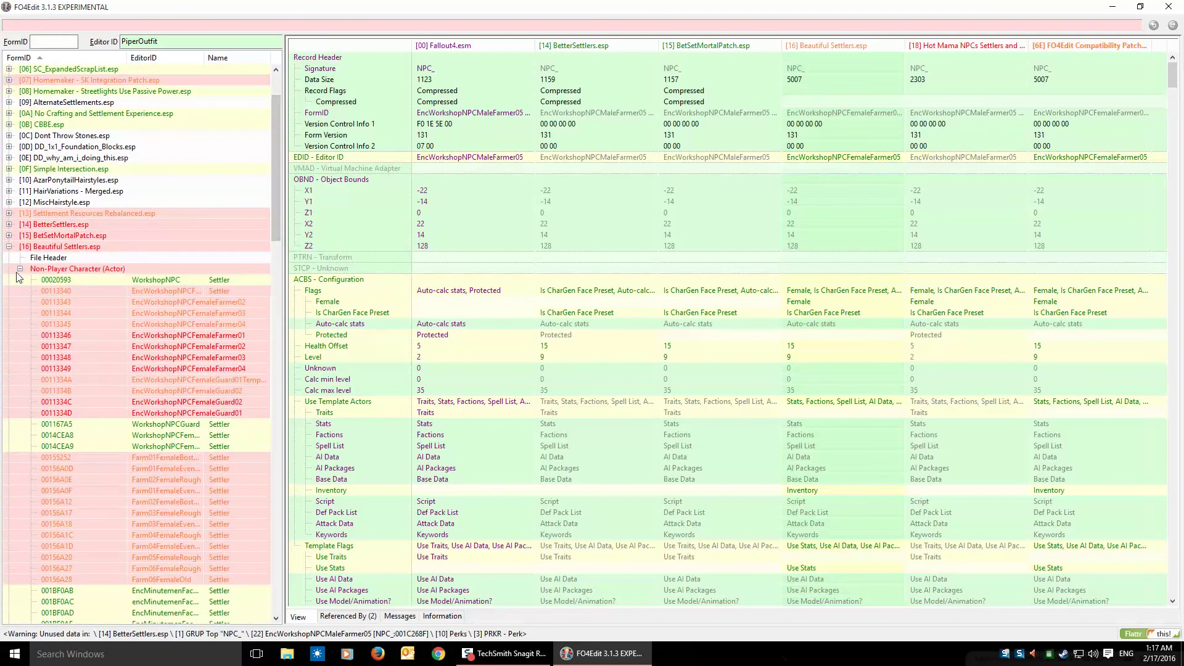
left_click(9, 247)
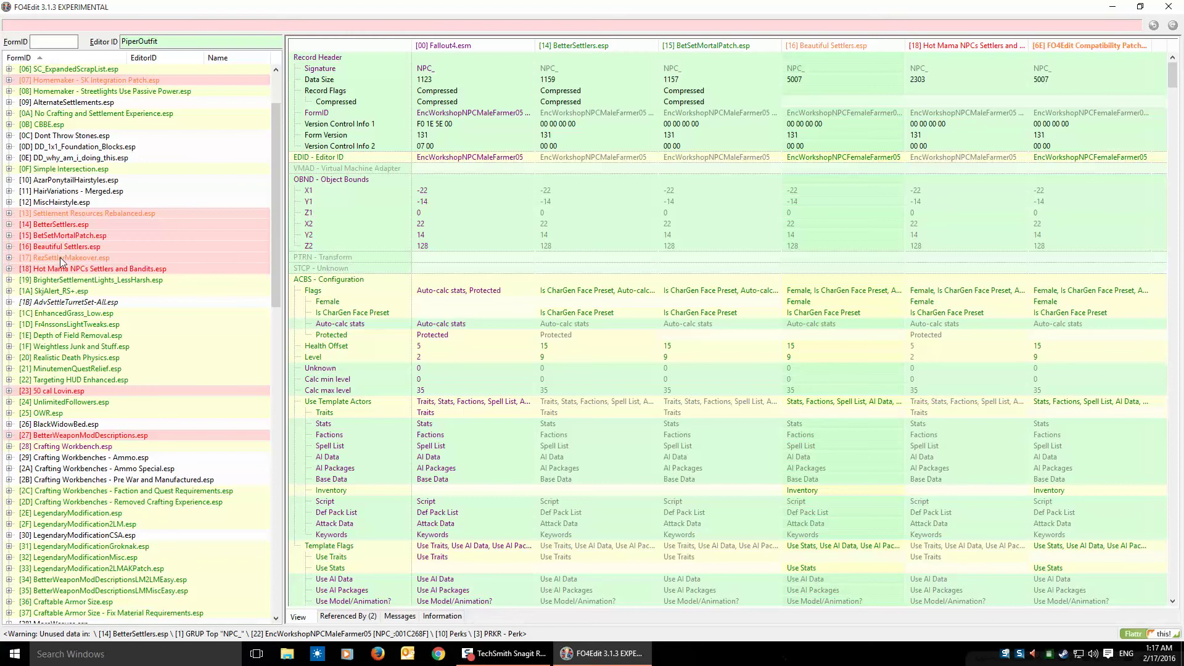
left_click(9, 258)
left_click(20, 283)
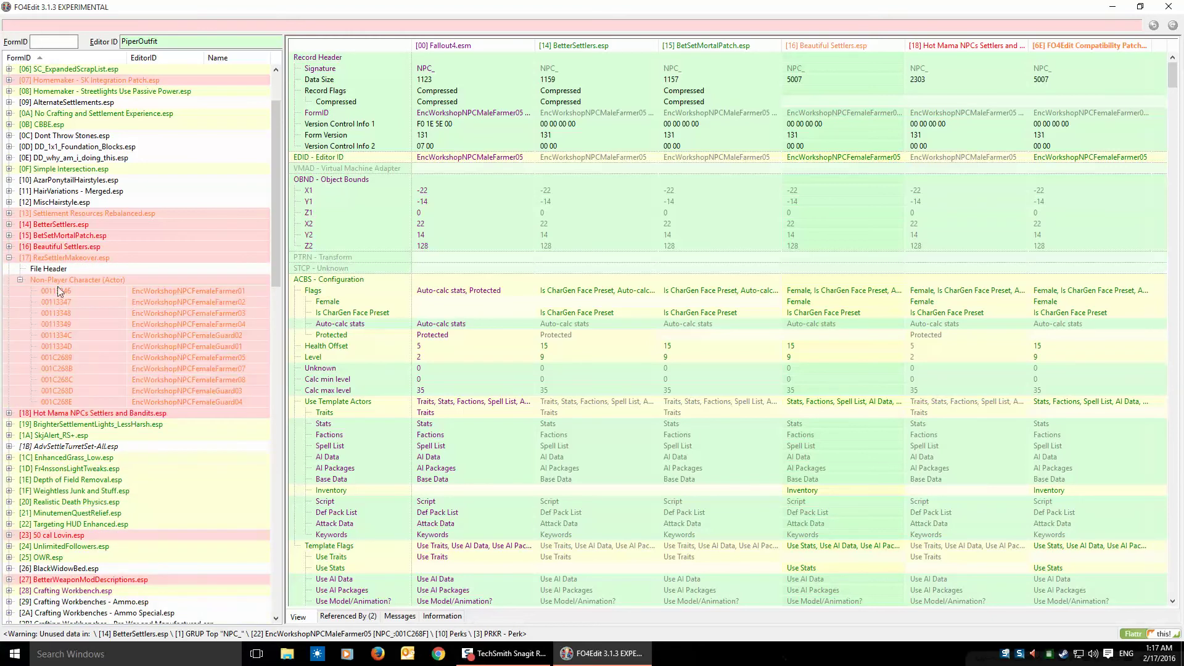
left_click(19, 281)
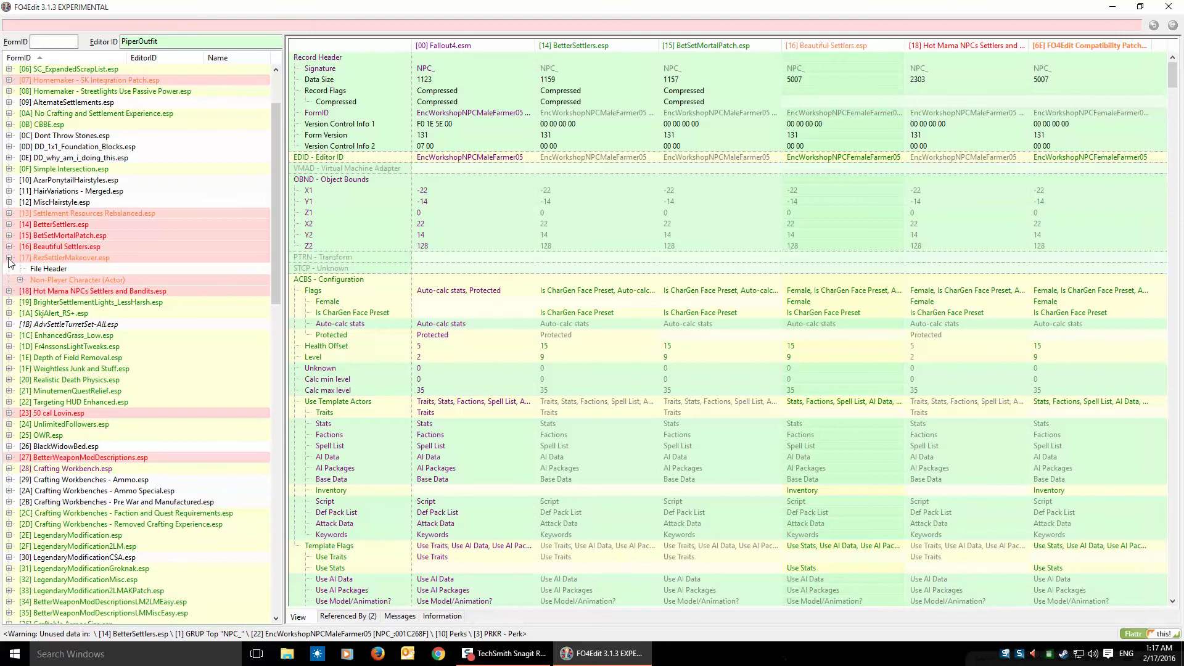
left_click(9, 258)
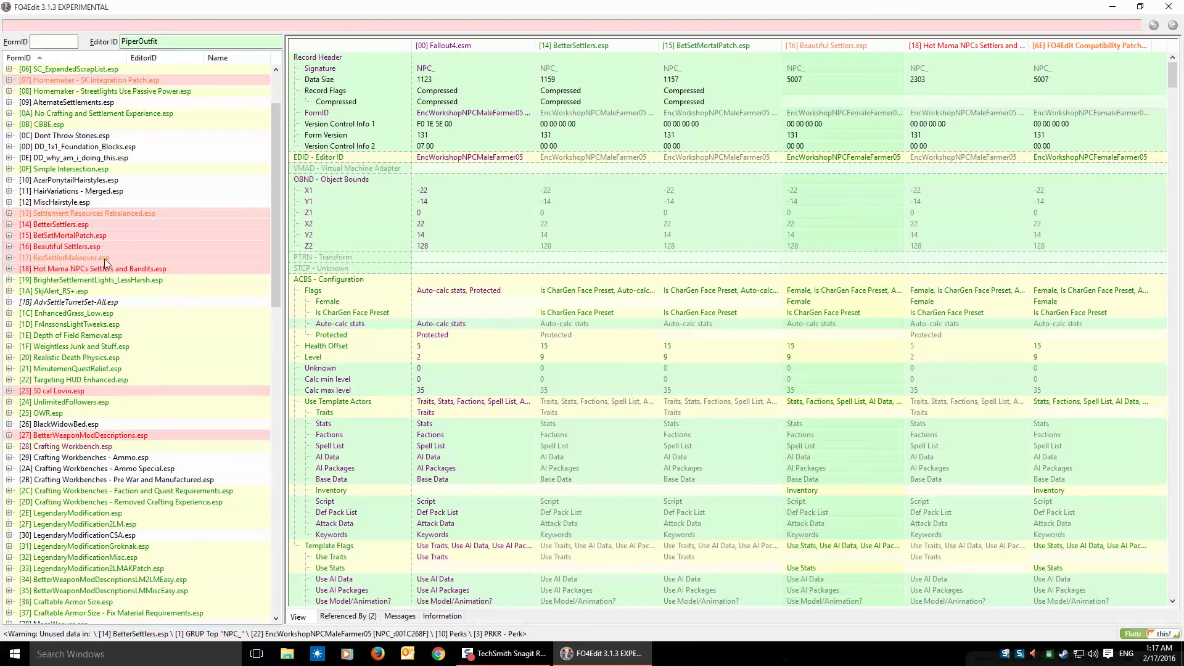
left_click(9, 246)
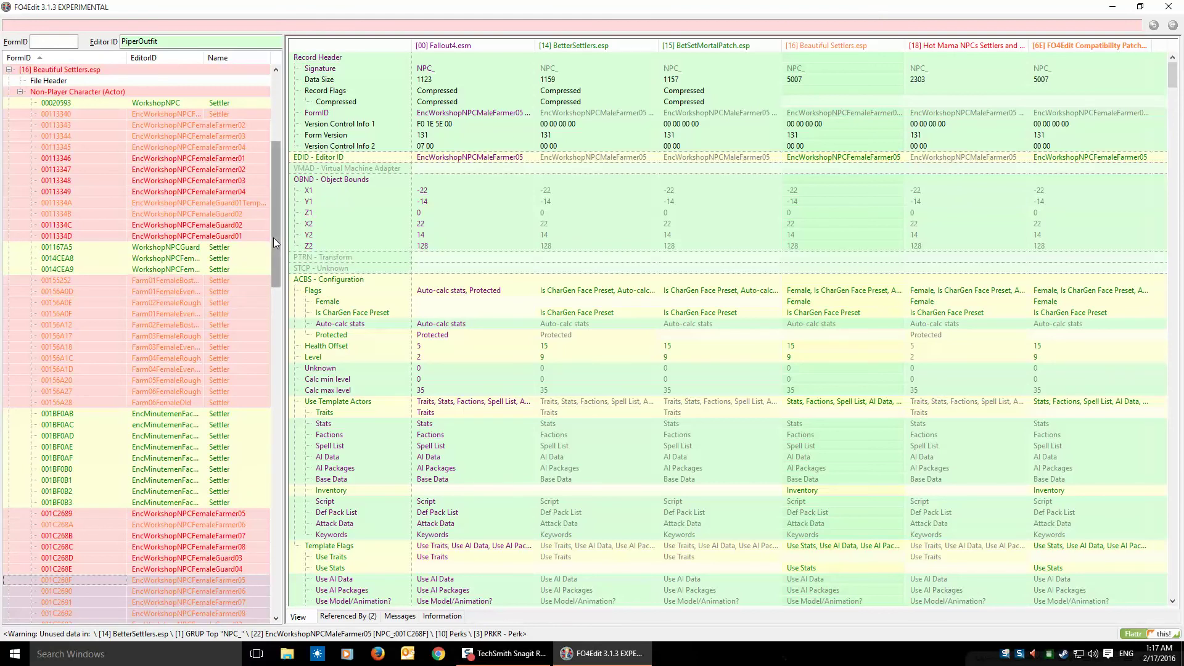
left_click_drag(273, 238, 279, 212)
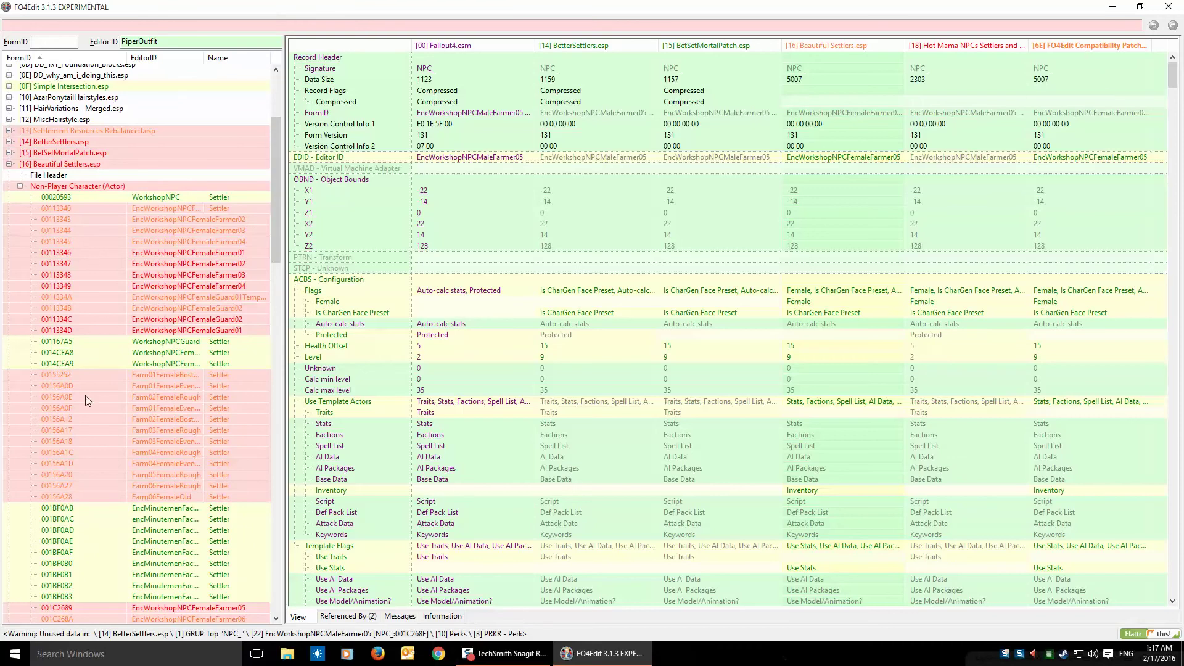
Collapse Beautiful Settlers.esp and list the non-player character records of Hot Mama NPCs Settlers and Bandits.esp.
left_click_drag(277, 220, 279, 205)
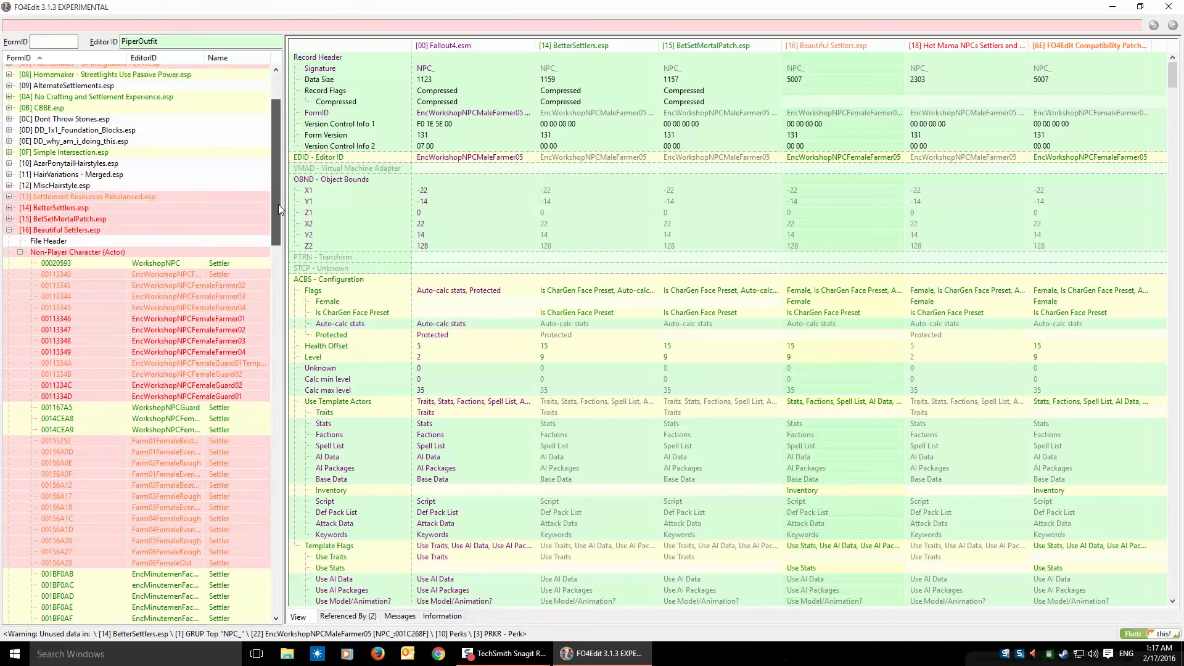
left_click(9, 231)
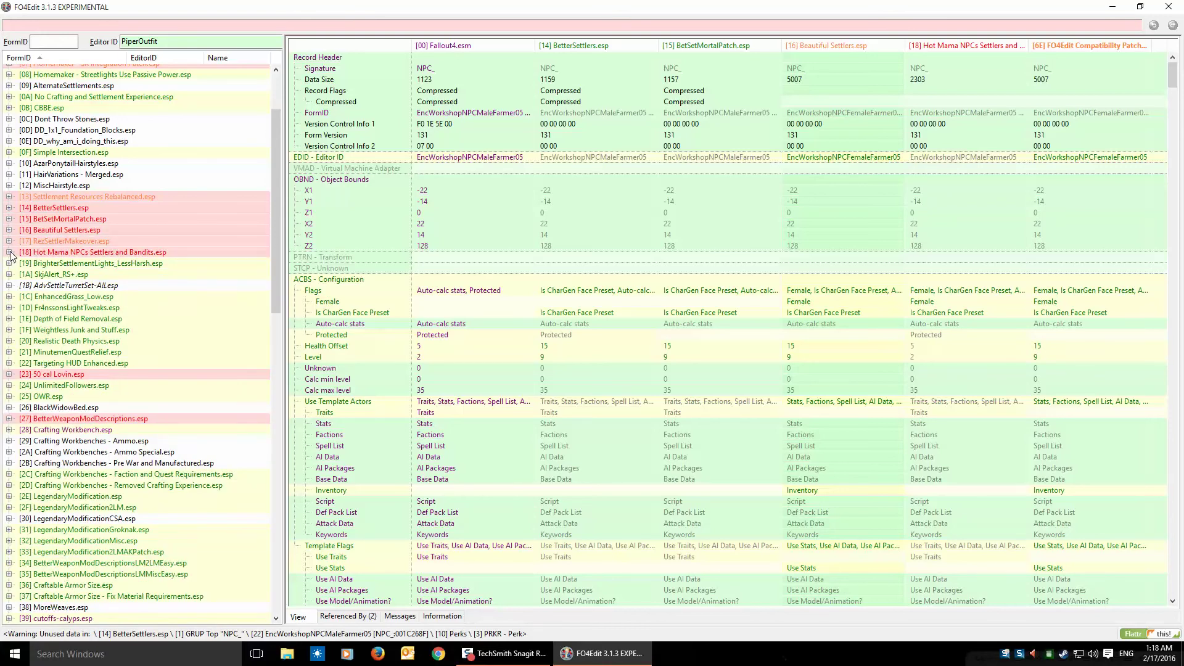
left_click(9, 253)
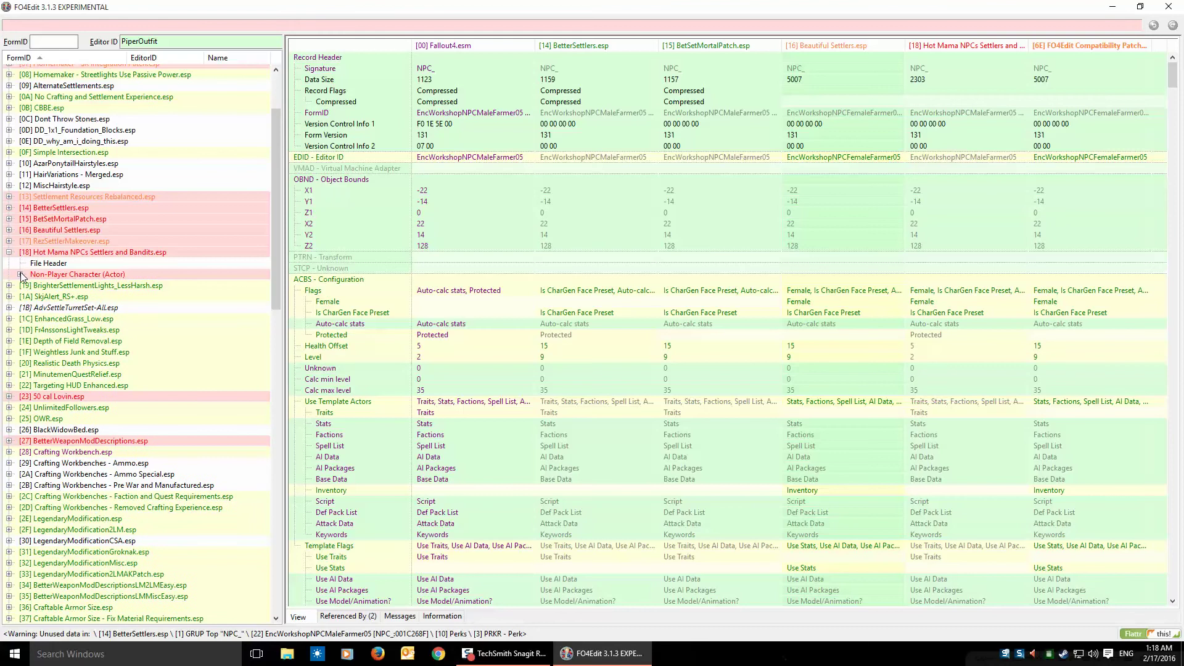
left_click(20, 275)
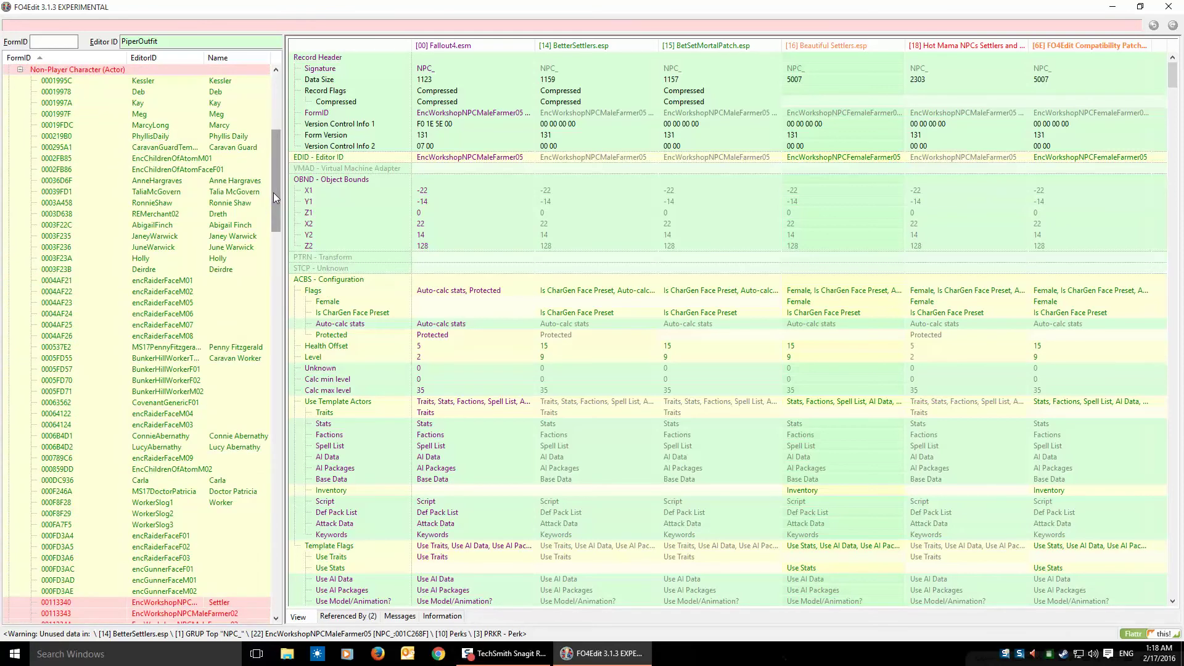
Examine NPC records 0001995C through 000219B0 of Hot Mama NPCs Settlers and Bandits.esp and survey the conflicting records further down its list.
mouse_move(273, 193)
left_mouse_down()
mouse_move(278, 262)
mouse_move(282, 176)
mouse_move(283, 402)
mouse_move(283, 181)
left_mouse_up()
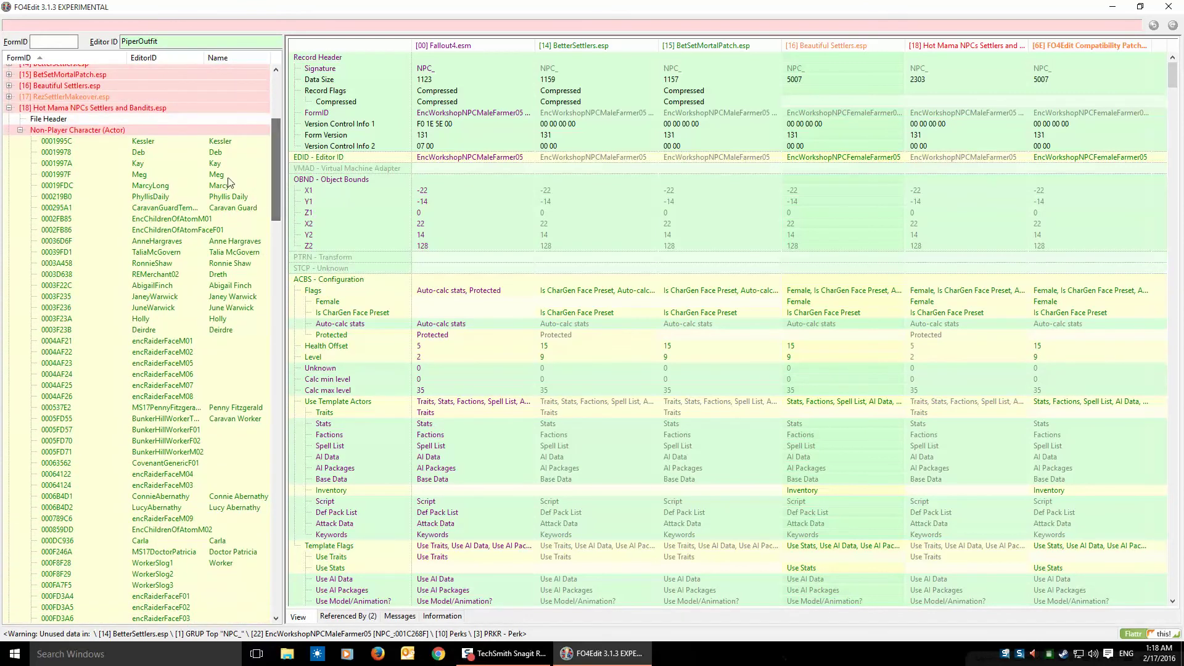
left_click(158, 143)
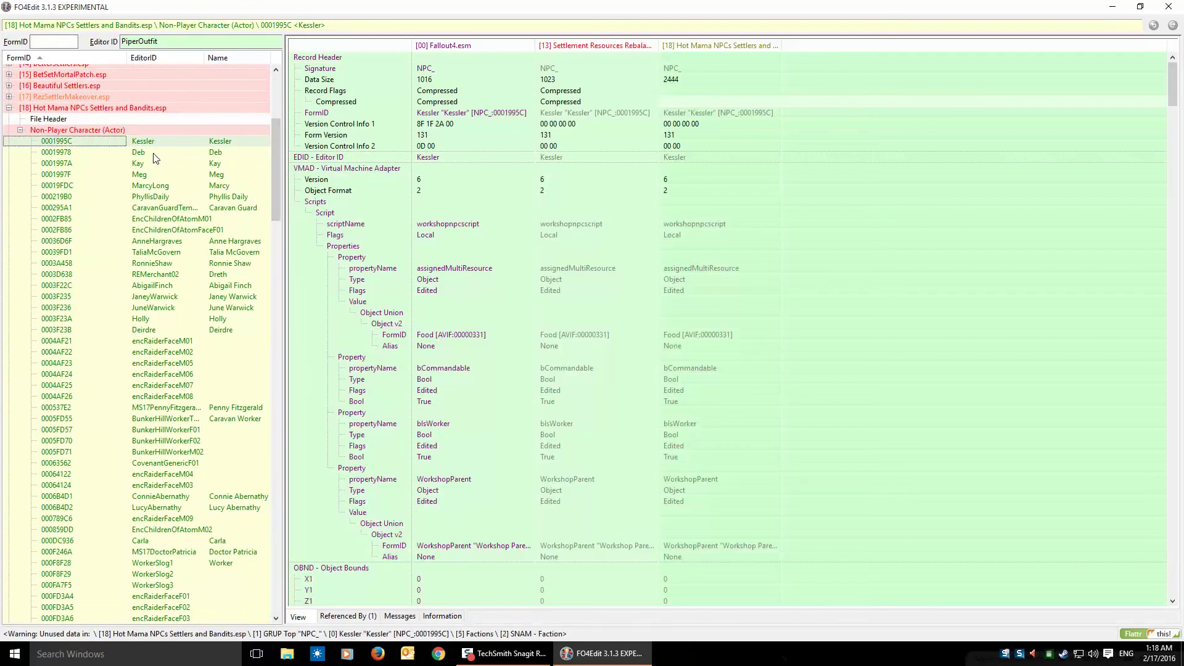
left_click(156, 158)
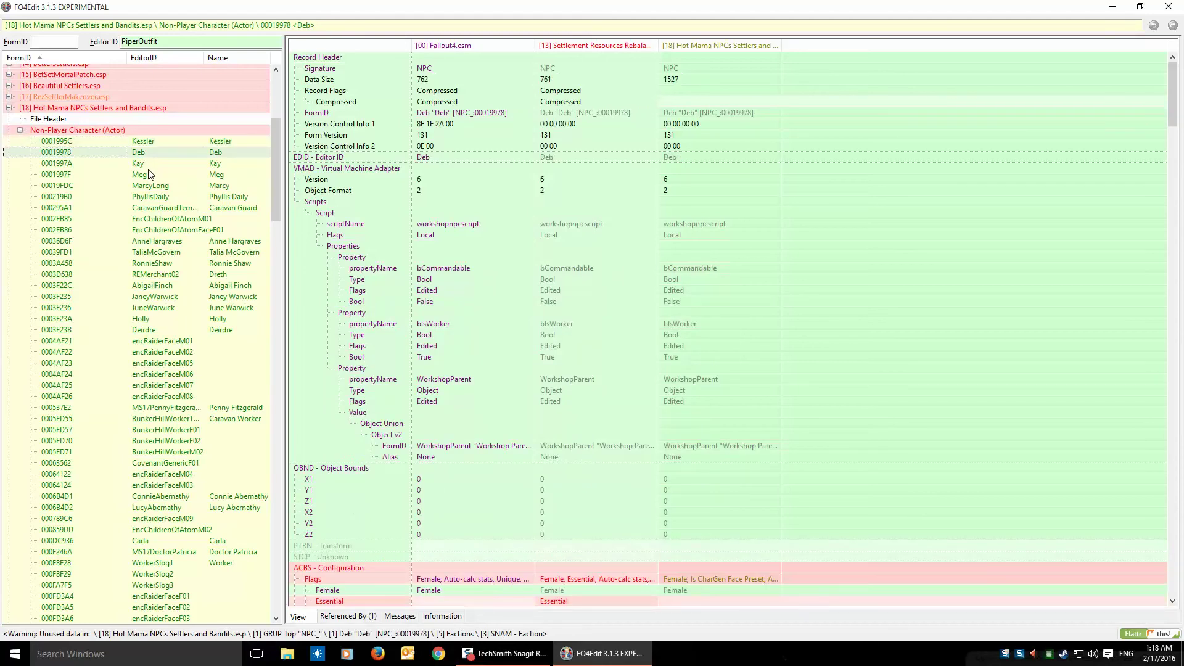
left_click(148, 175)
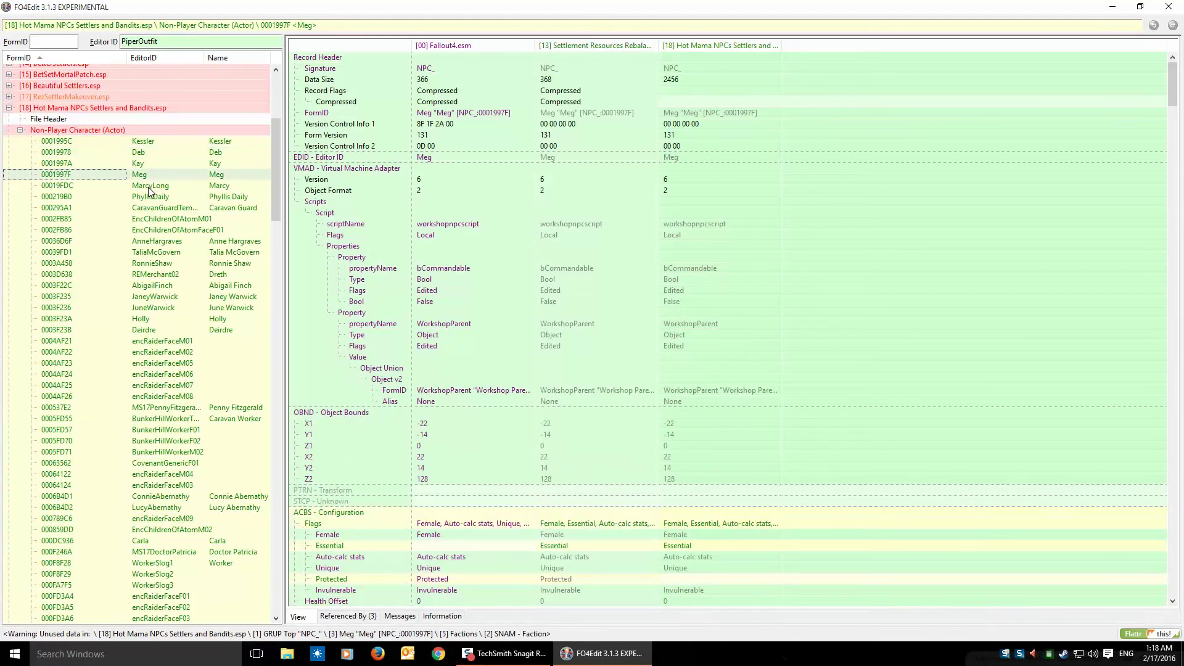
left_click(148, 186)
left_click(150, 196)
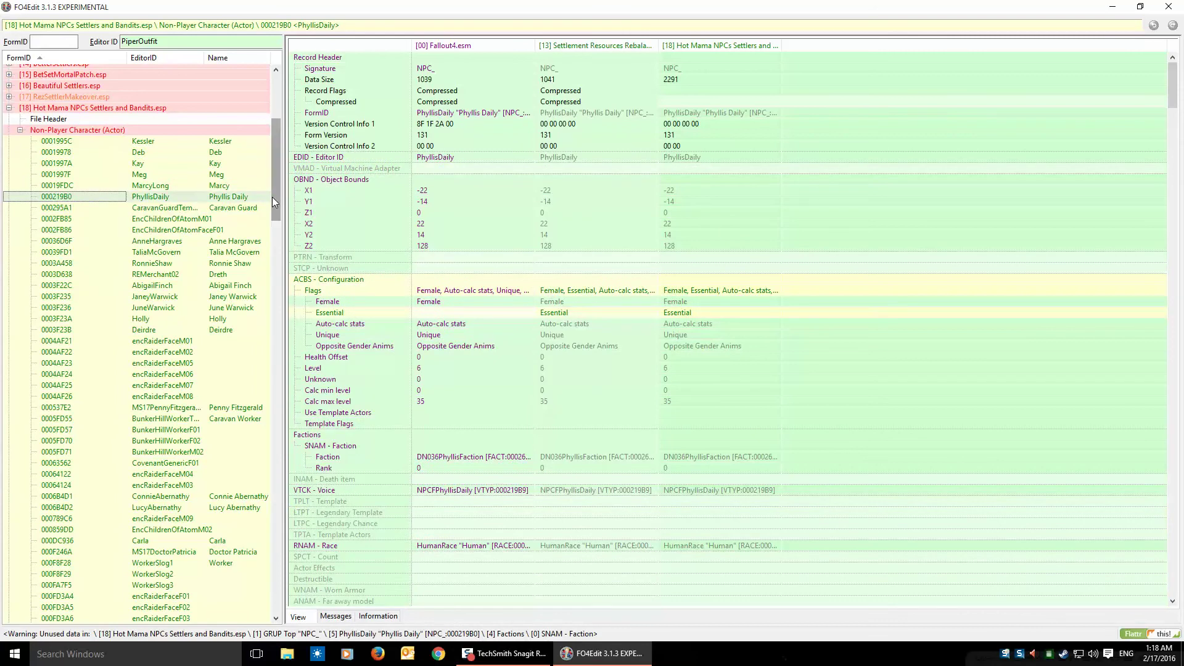
left_click_drag(272, 198, 276, 287)
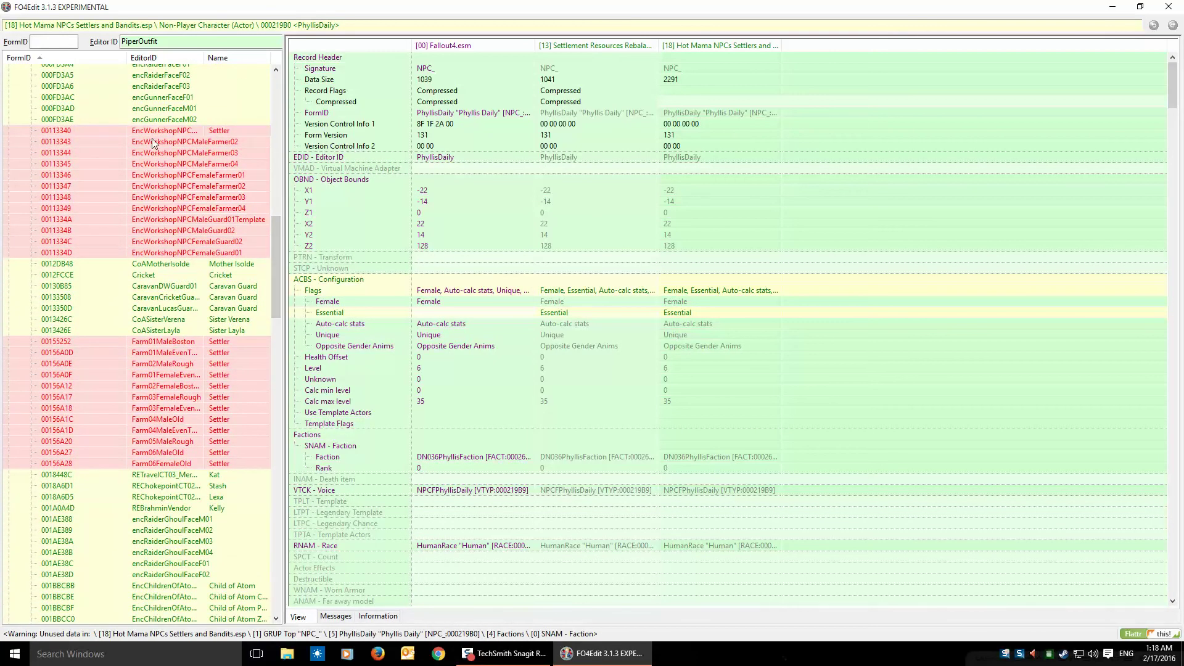
scroll(159, 216, "down", 3)
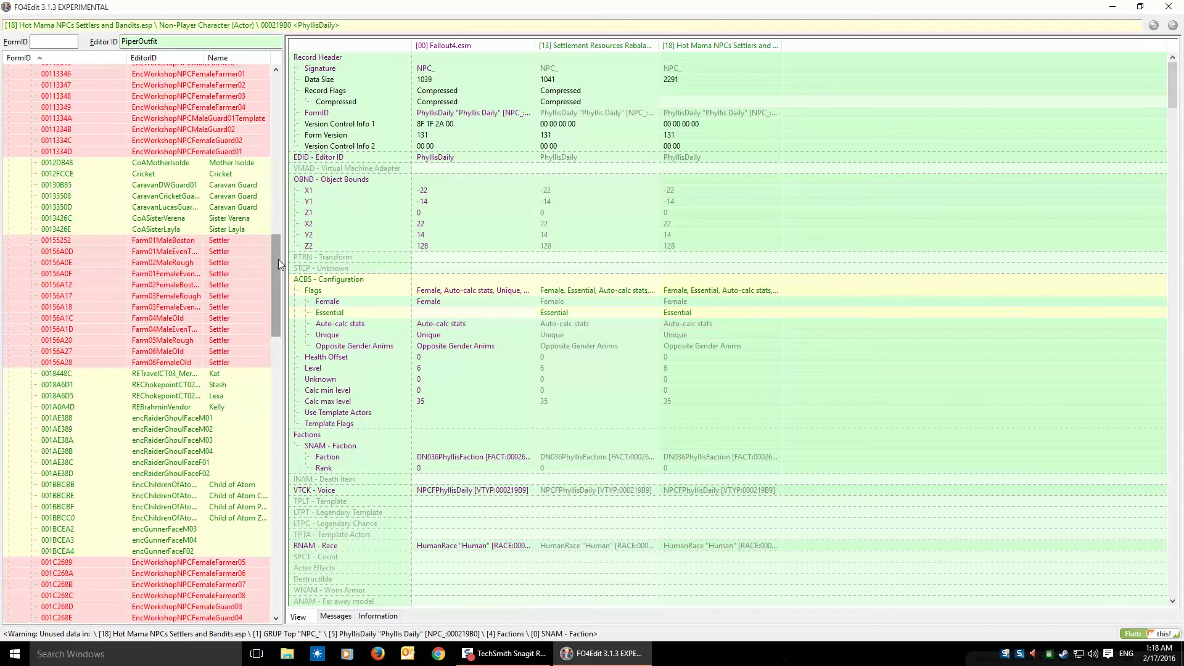
left_click_drag(278, 259, 259, 132)
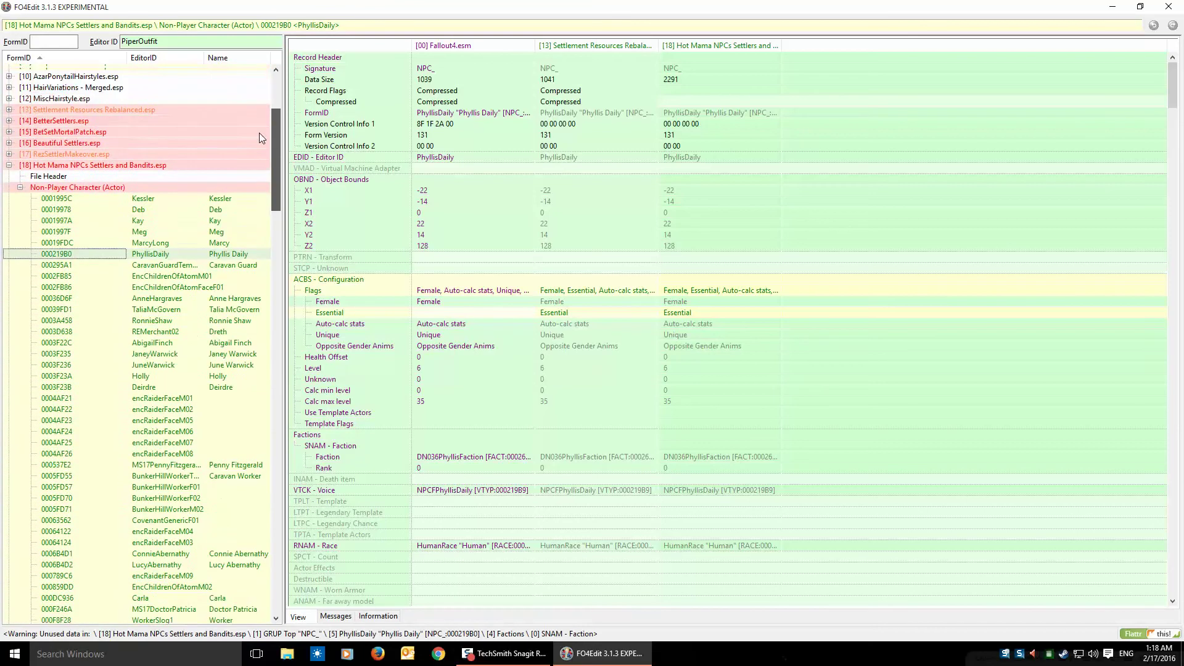
Compare Hot Mama NPC records 0001997A through 0003D638 with the other plugins' versions, and collapse Hot Mama NPCs Settlers and Bandits.esp.
left_click(135, 201)
left_click(138, 224)
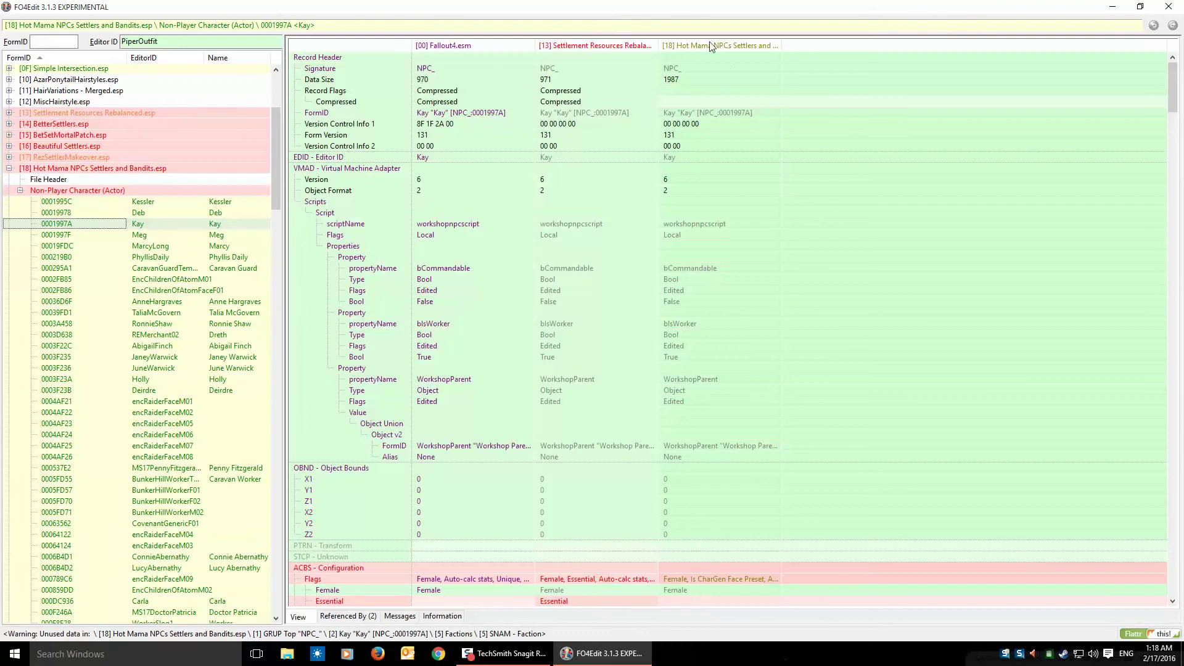
left_click_drag(779, 45, 886, 45)
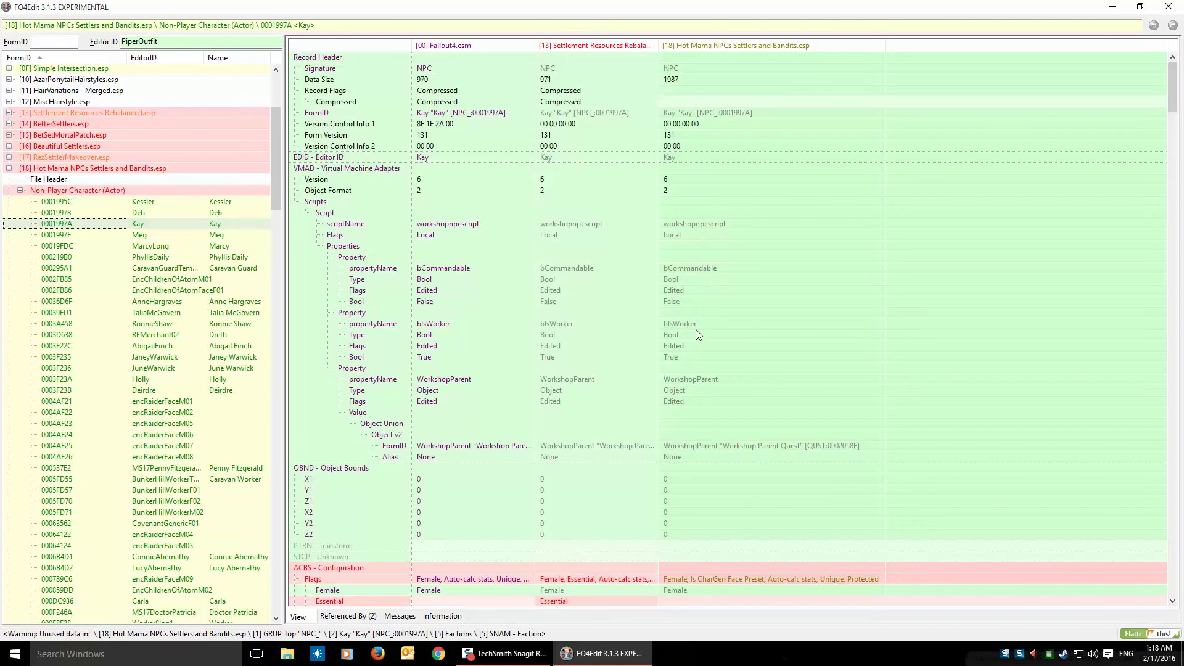
left_click(71, 237)
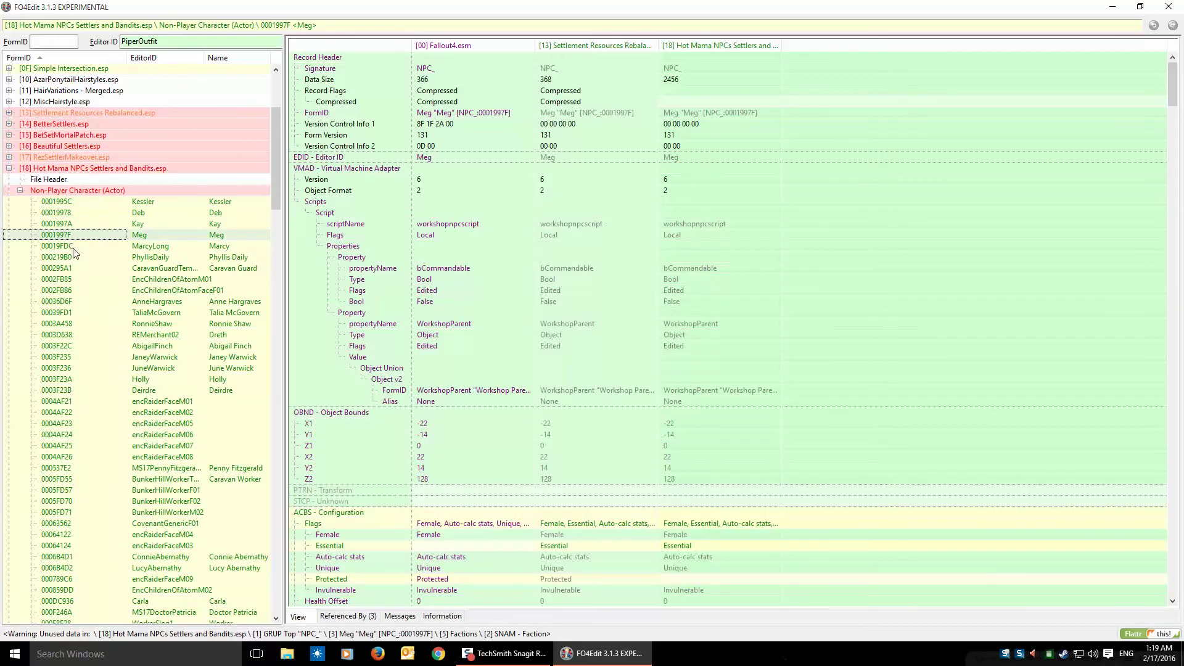
left_click(74, 247)
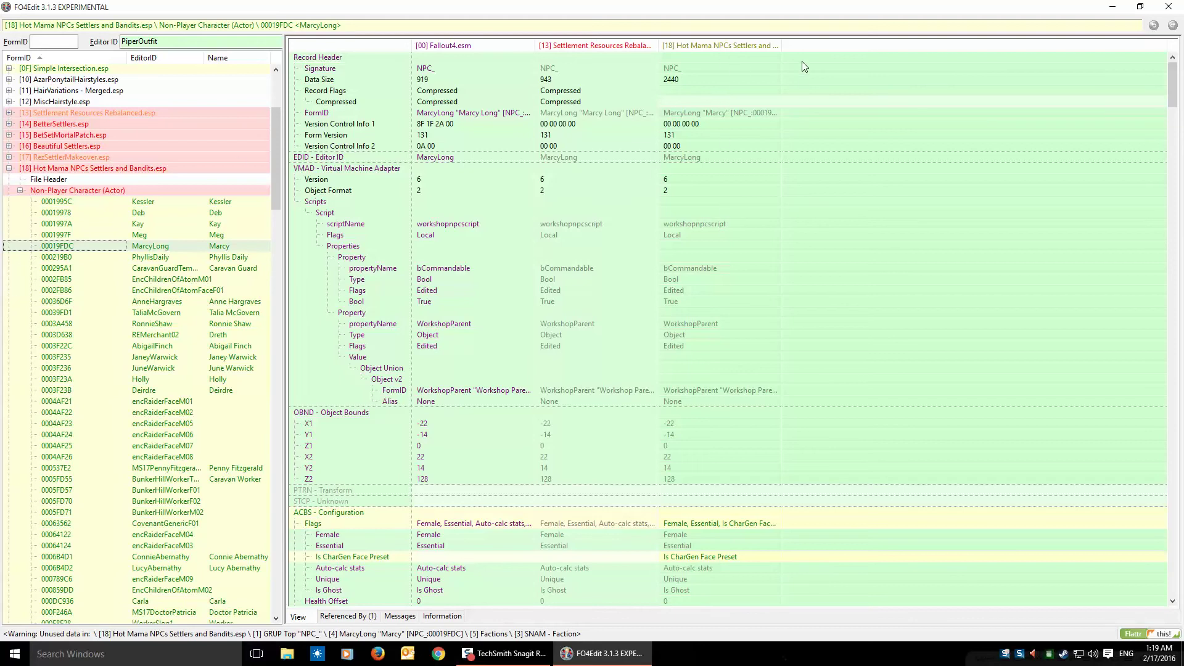
left_click(71, 291)
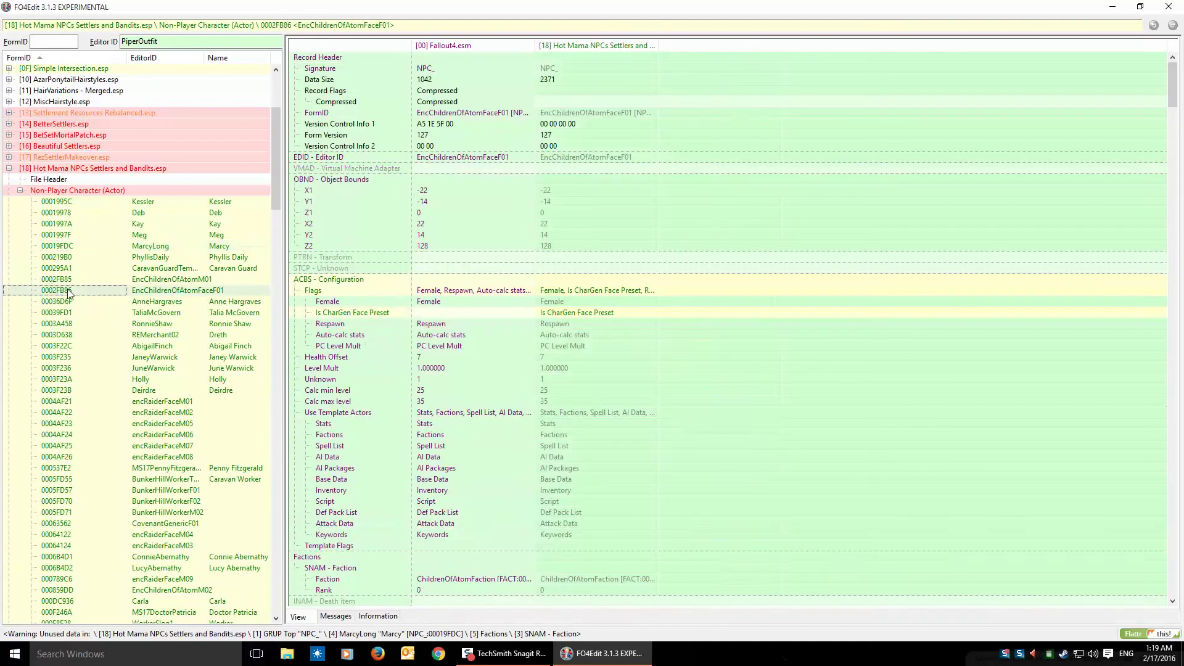
left_click(64, 335)
left_click_drag(276, 133, 257, 175)
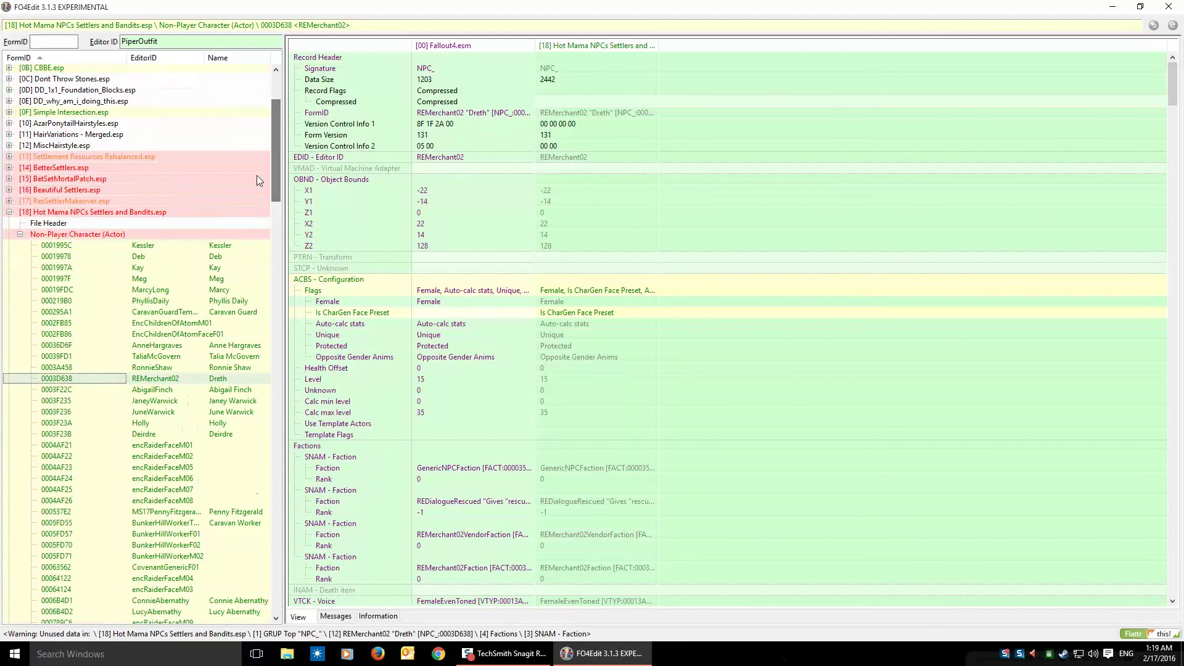
left_click(20, 234)
left_click(10, 212)
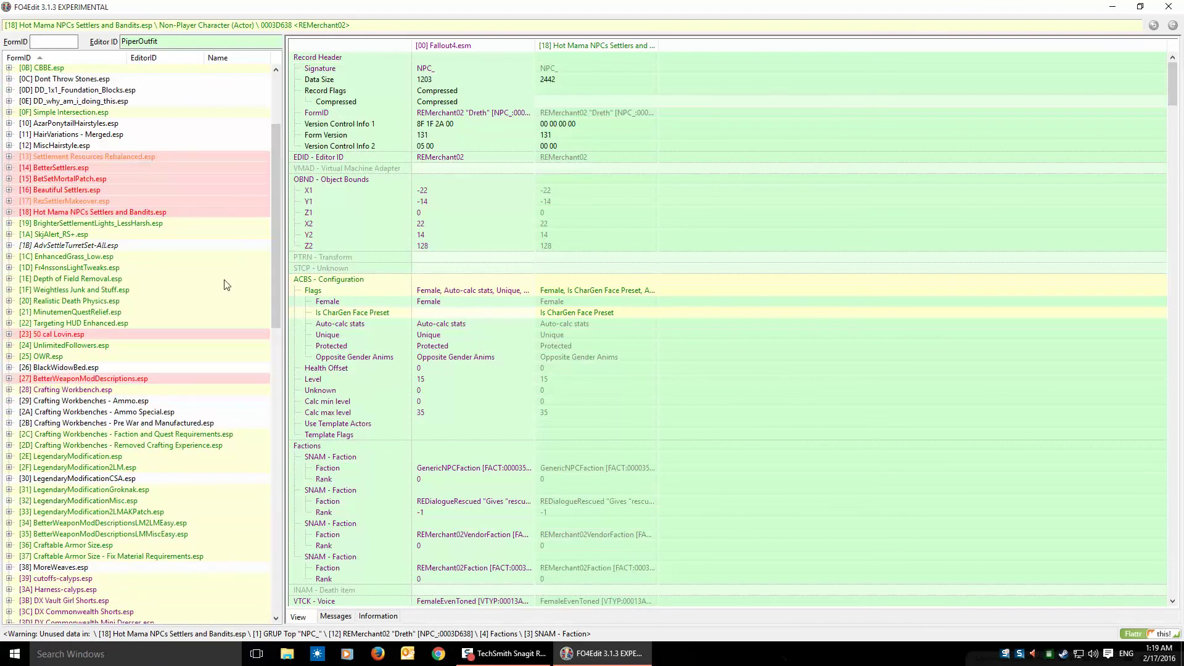
Collapse FO4Edit Compatibility Patch.esp and save its changes with plugin backup enabled.
left_click_drag(274, 259, 198, 615)
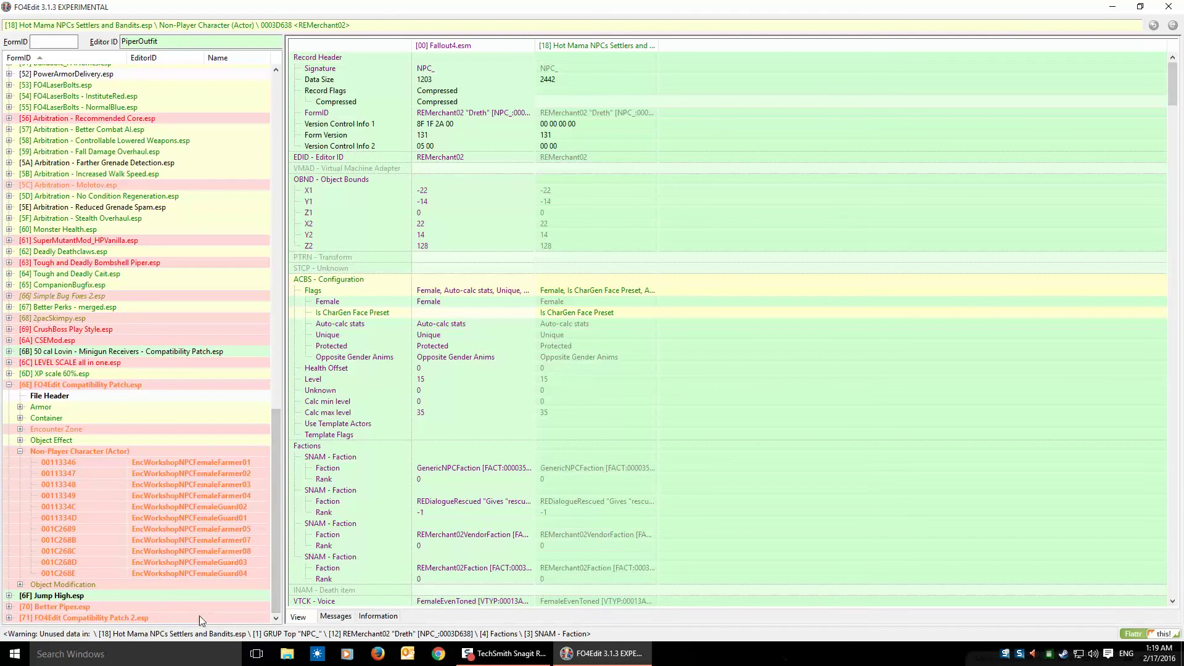
left_click(20, 452)
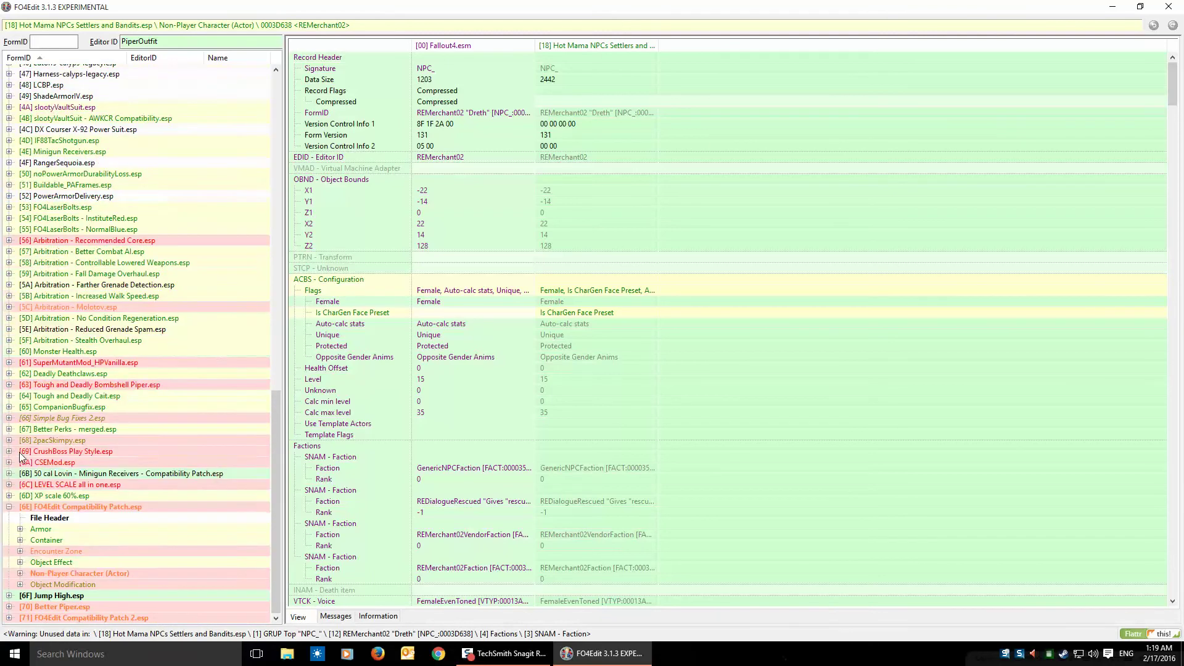
left_click(9, 507)
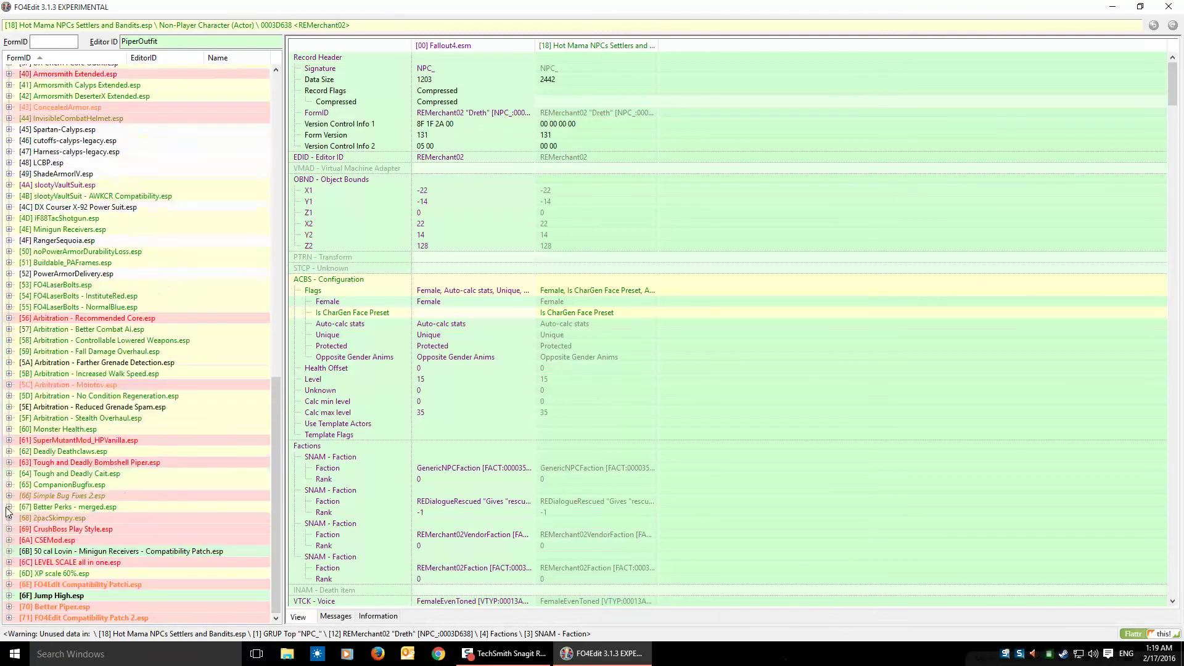
key("ctrl+s")
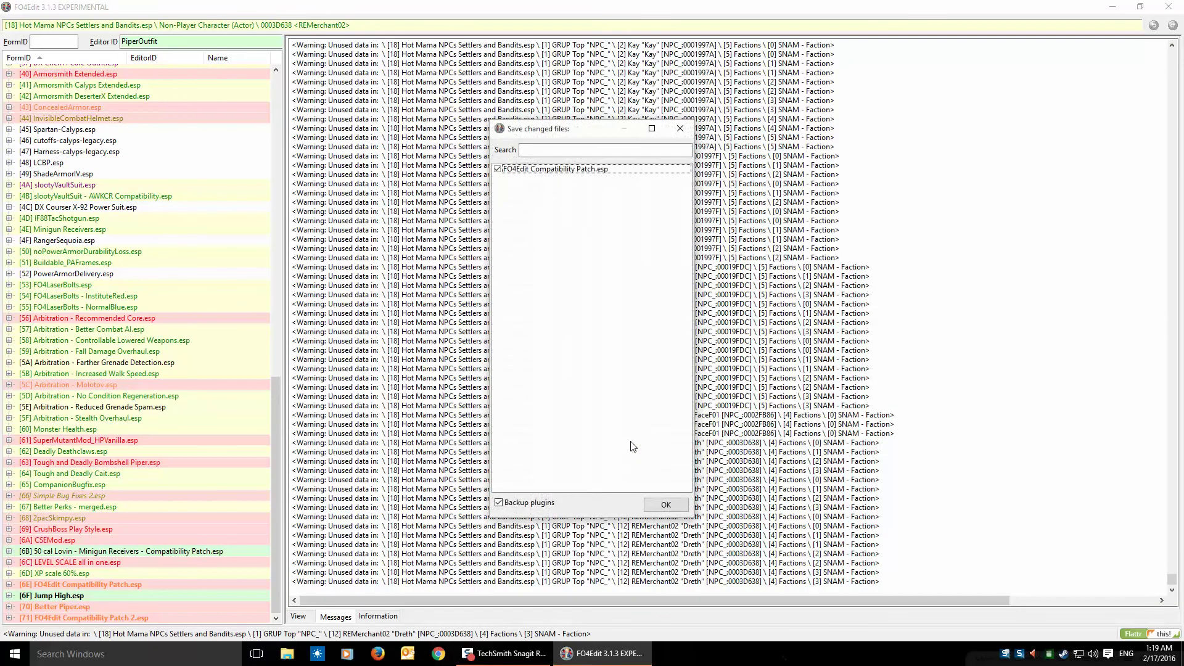
left_click(665, 506)
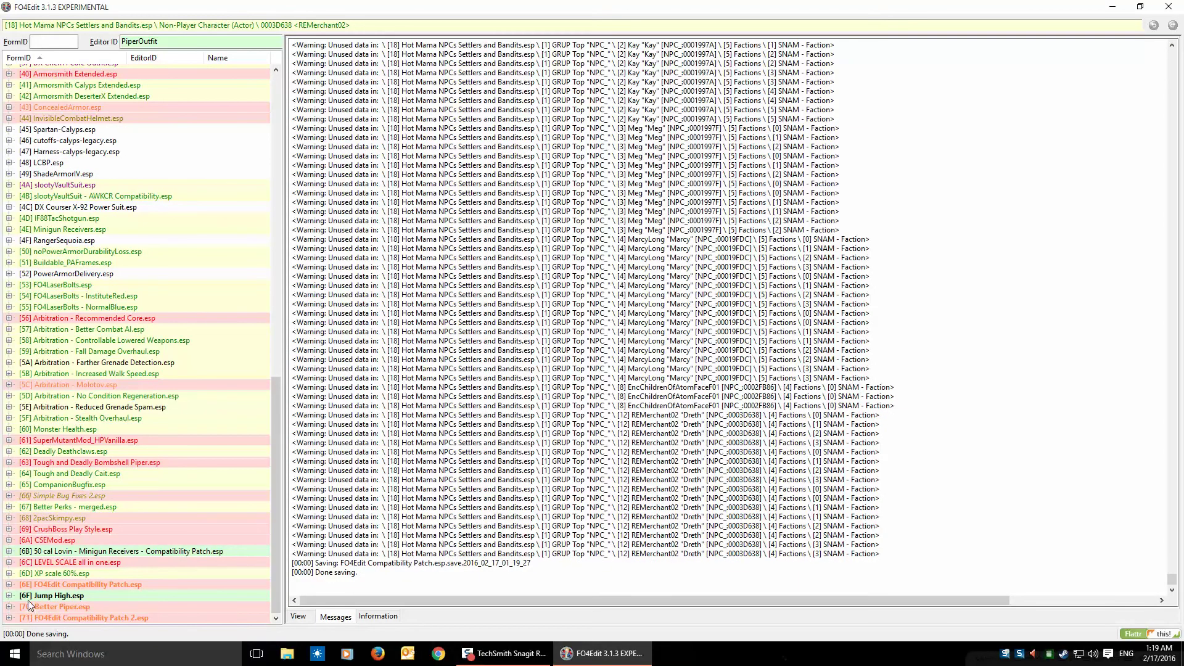
Check the non-player character group in FO4Edit Compatibility Patch.esp and apply the filter for cleaning.
left_click(9, 584)
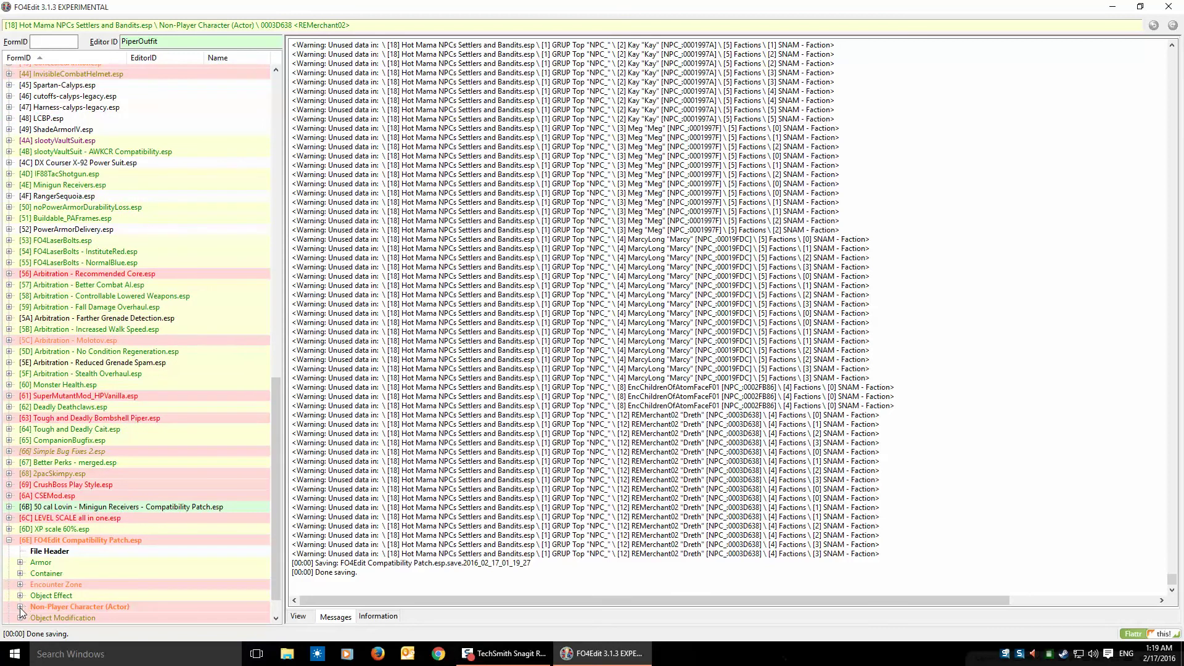
left_click(19, 607)
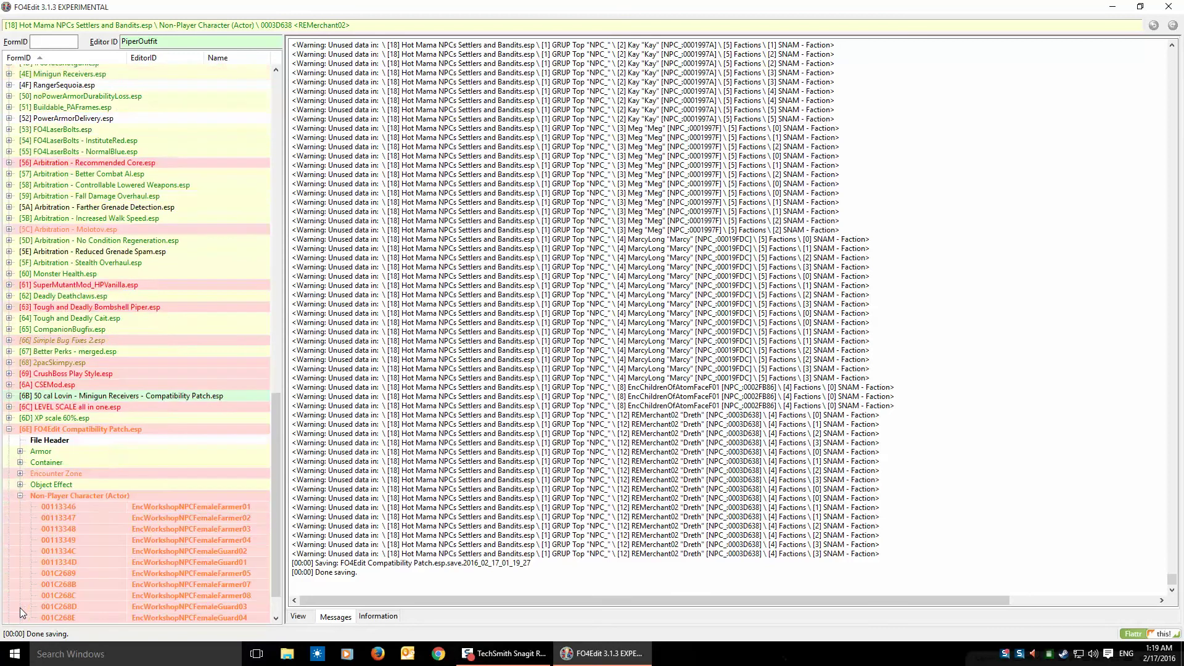
left_click(20, 496)
right_click(62, 507)
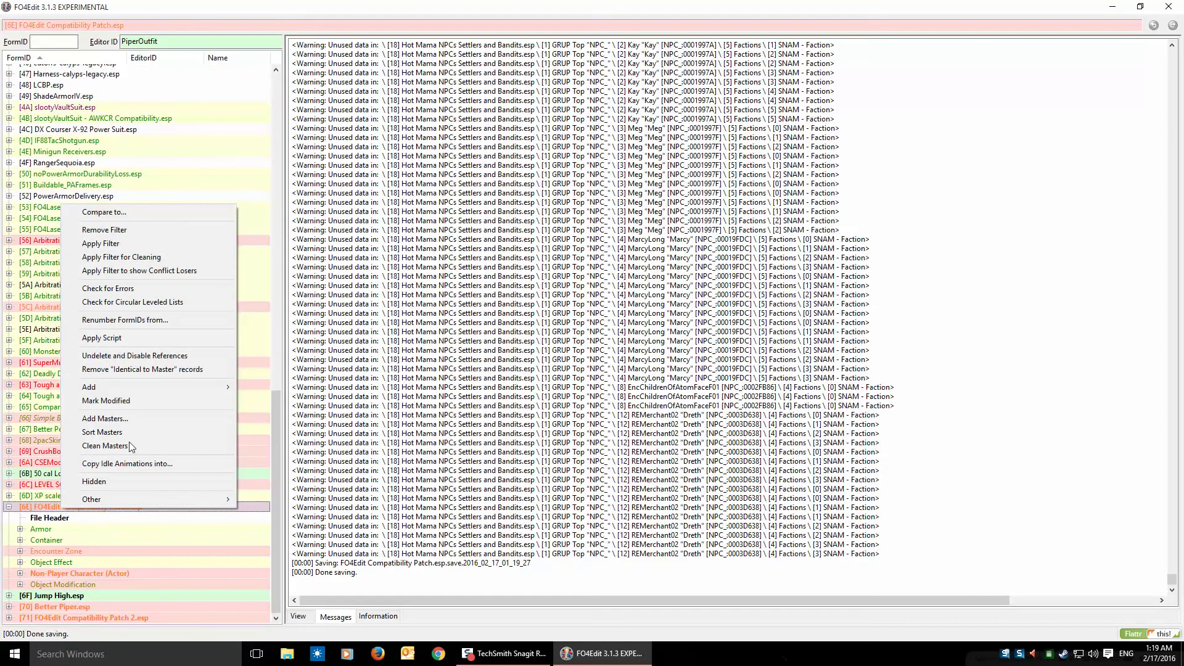
left_click(142, 257)
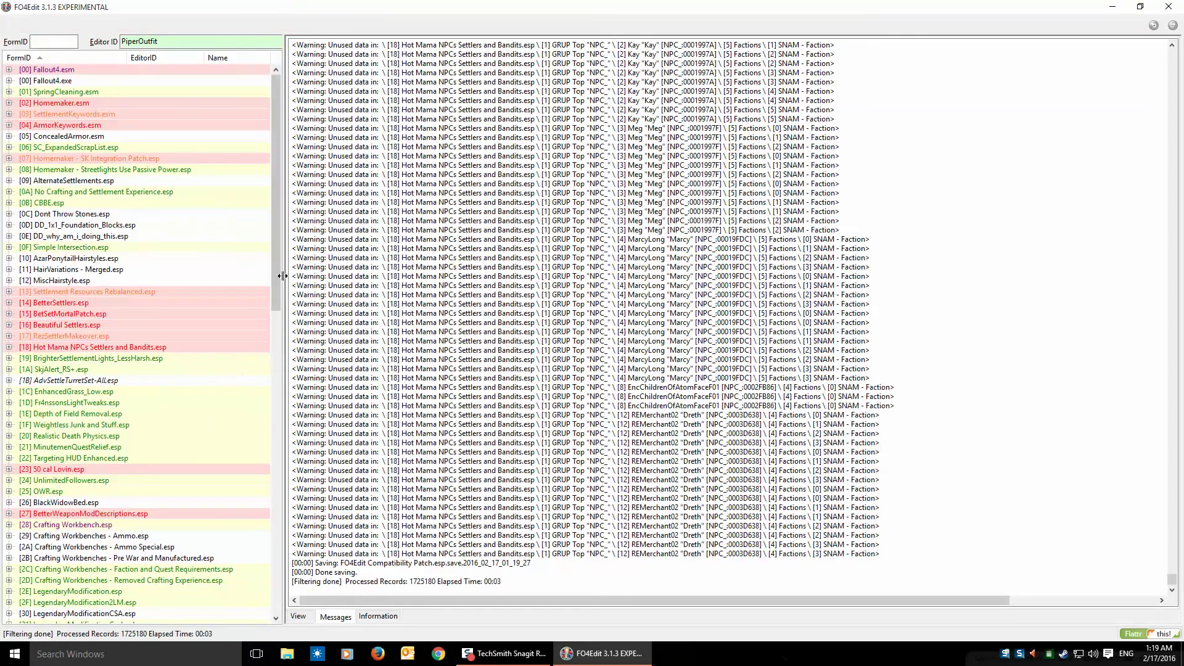
List all non-player character override records in FO4Edit Compatibility Patch.esp.
left_click_drag(279, 250, 279, 554)
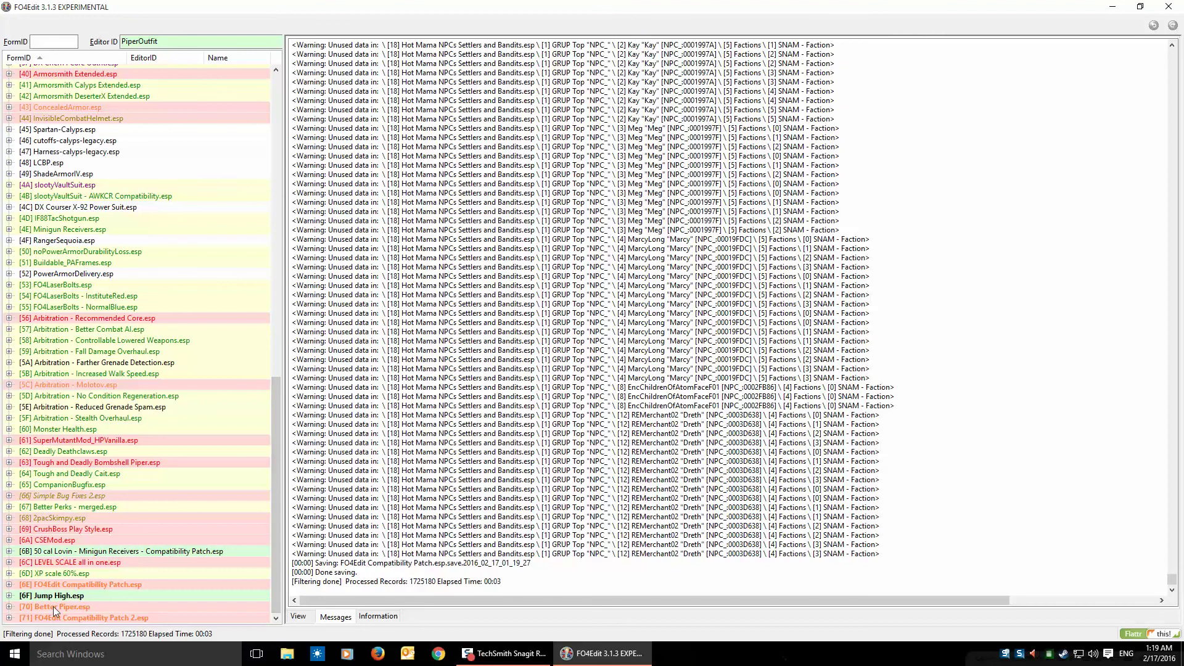
left_click(10, 585)
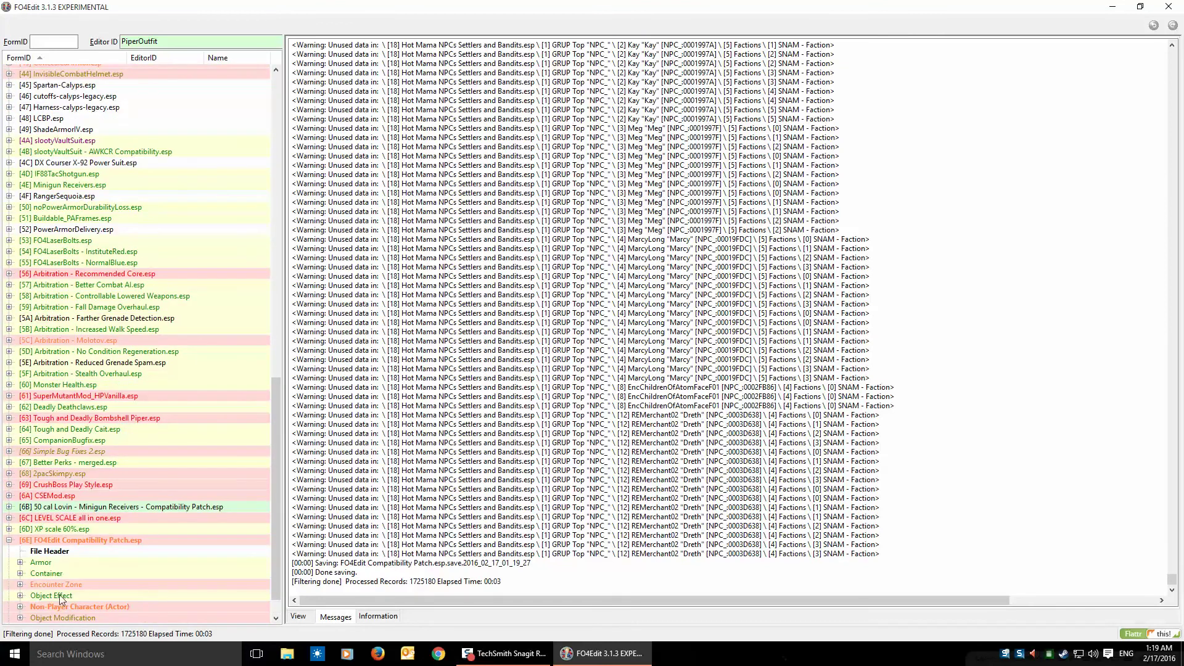
left_click(21, 607)
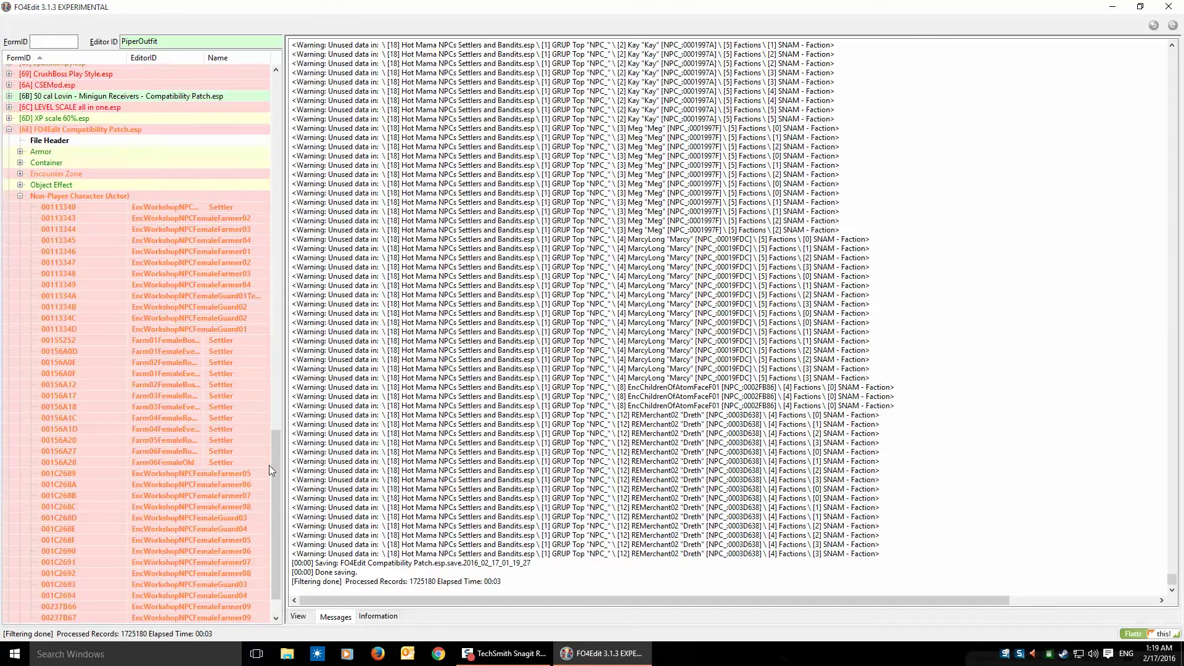
left_click_drag(276, 453, 279, 494)
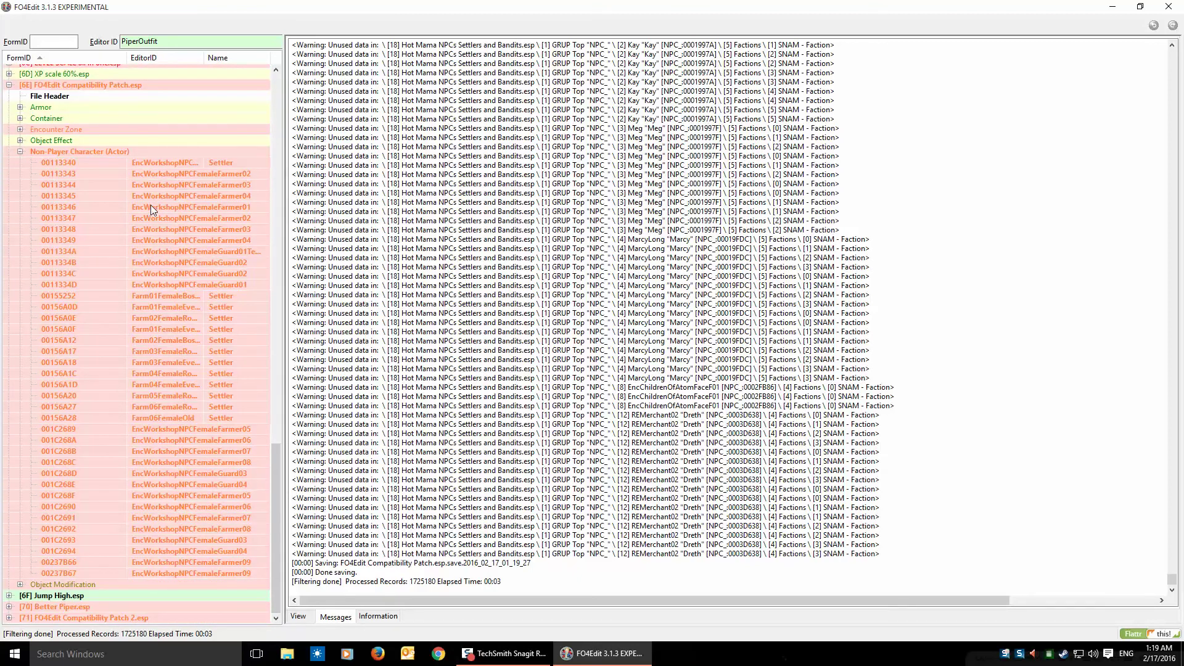
Show NPC record 00113340 of FO4Edit Compatibility Patch.esp and hide its rows that have no conflict.
left_click(157, 162)
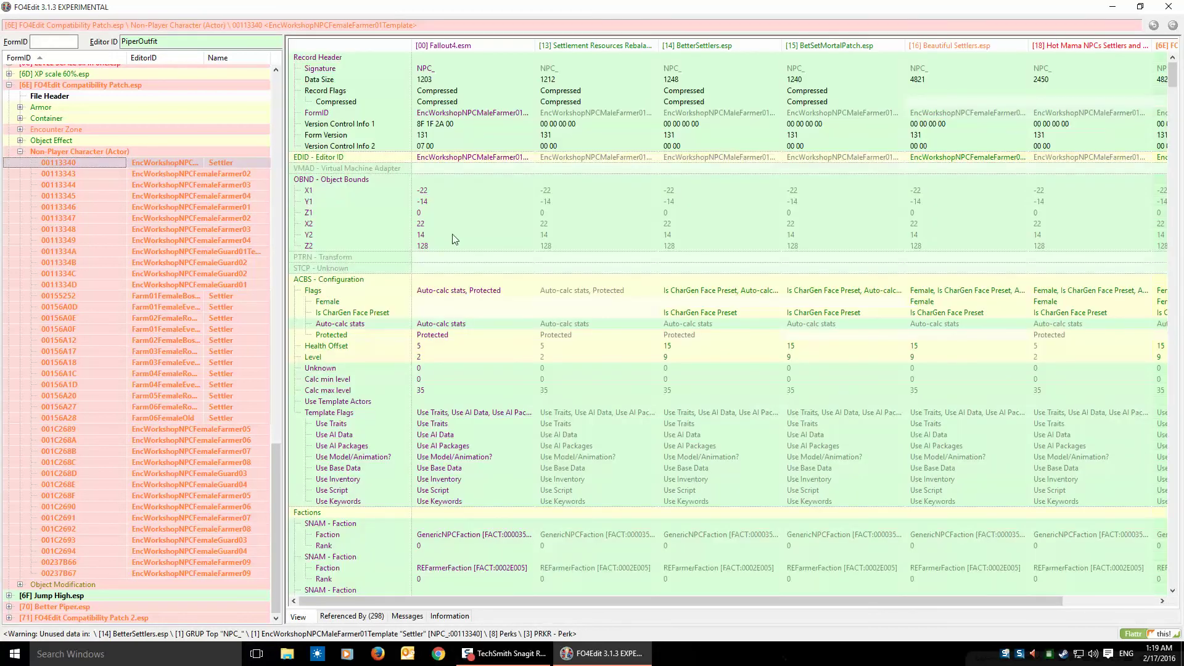
right_click(631, 268)
left_click(589, 271)
right_click(610, 267)
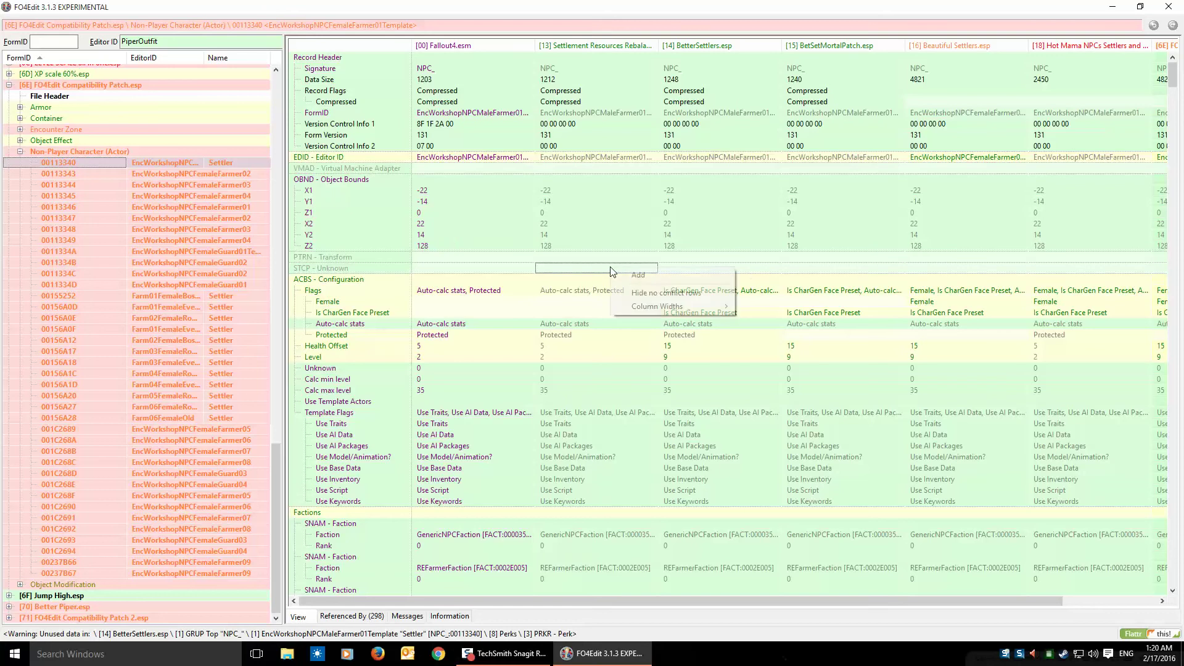
left_click(638, 294)
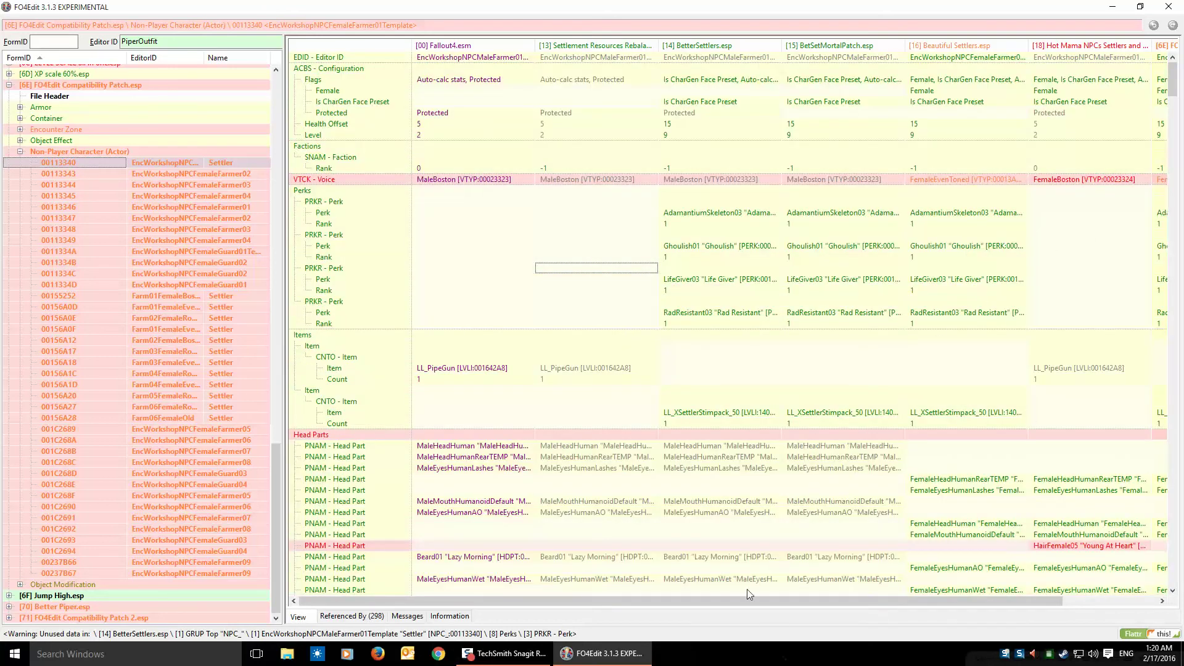
Compare the plugin overrides of NPC records 00113340, 00113343, 00113344, 00113347 and 00113345, including the compatibility patch's values.
left_click_drag(738, 600, 910, 606)
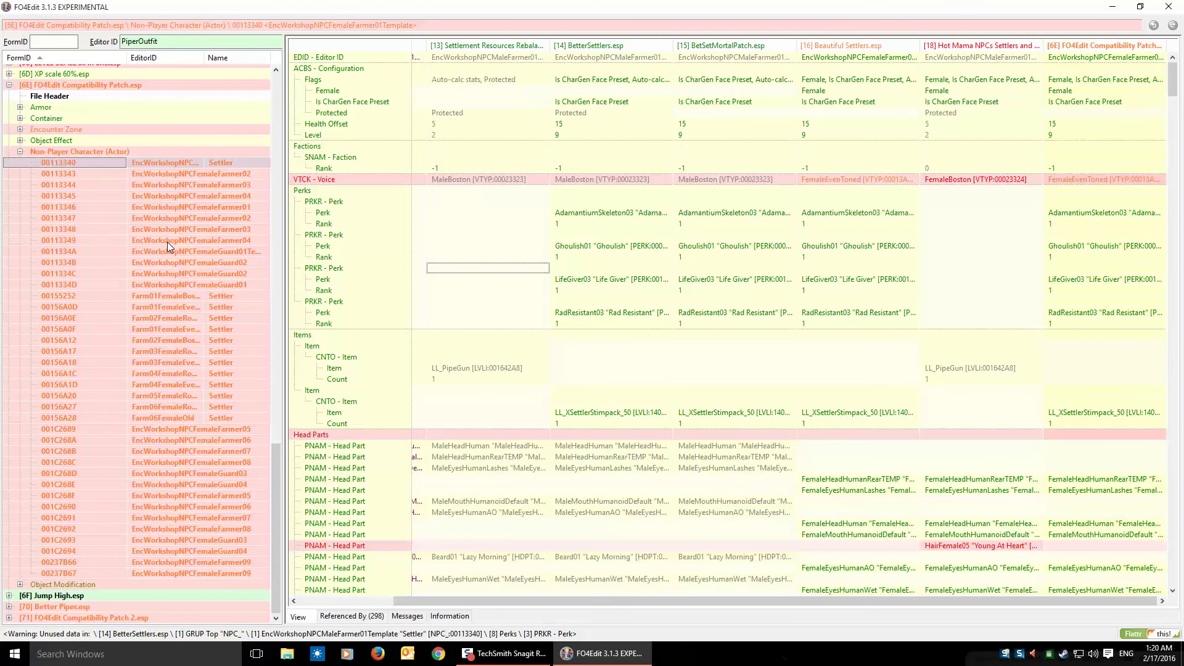
left_click(87, 176)
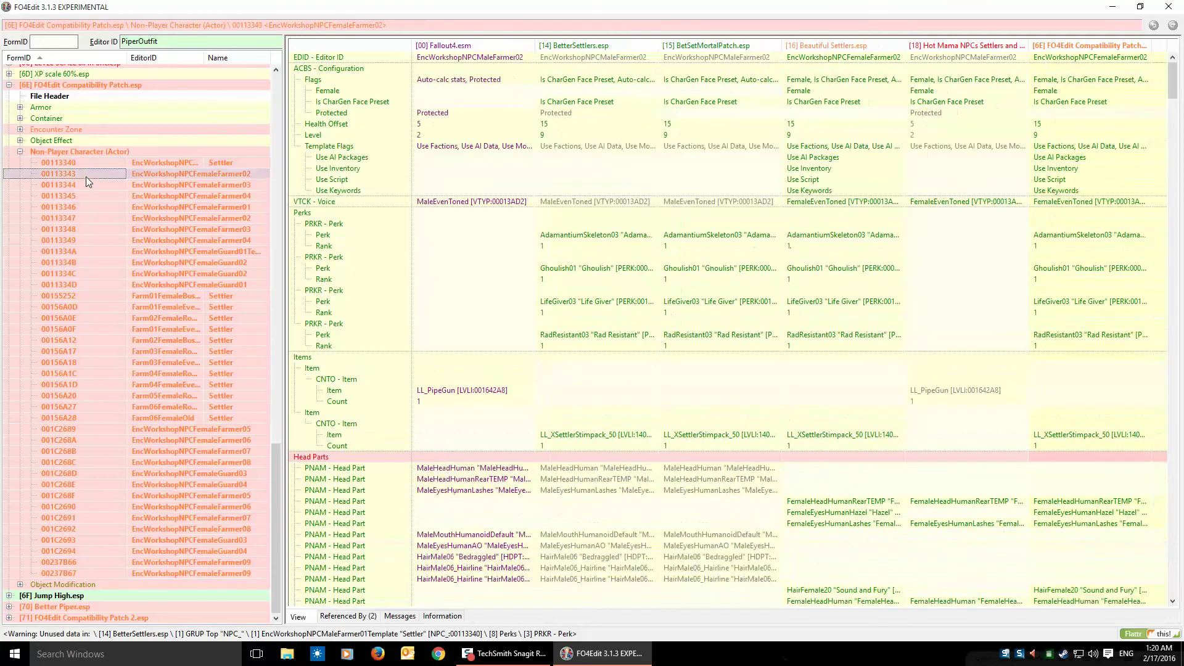
left_click(87, 187)
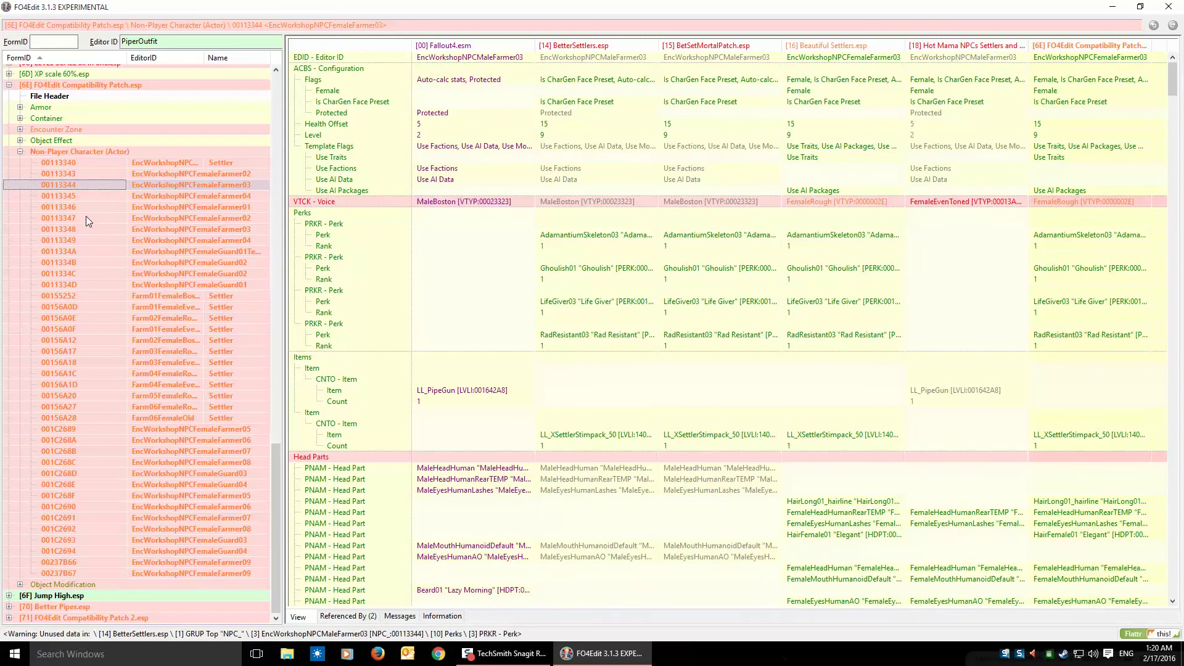
left_click(87, 218)
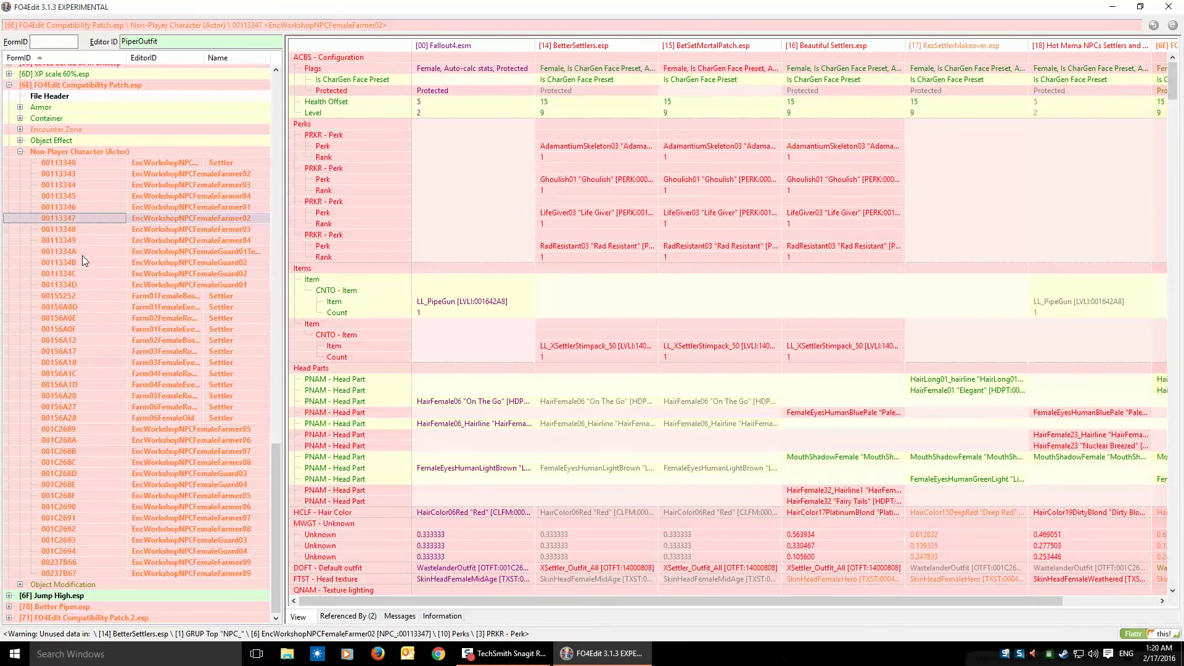
left_click_drag(722, 599, 897, 607)
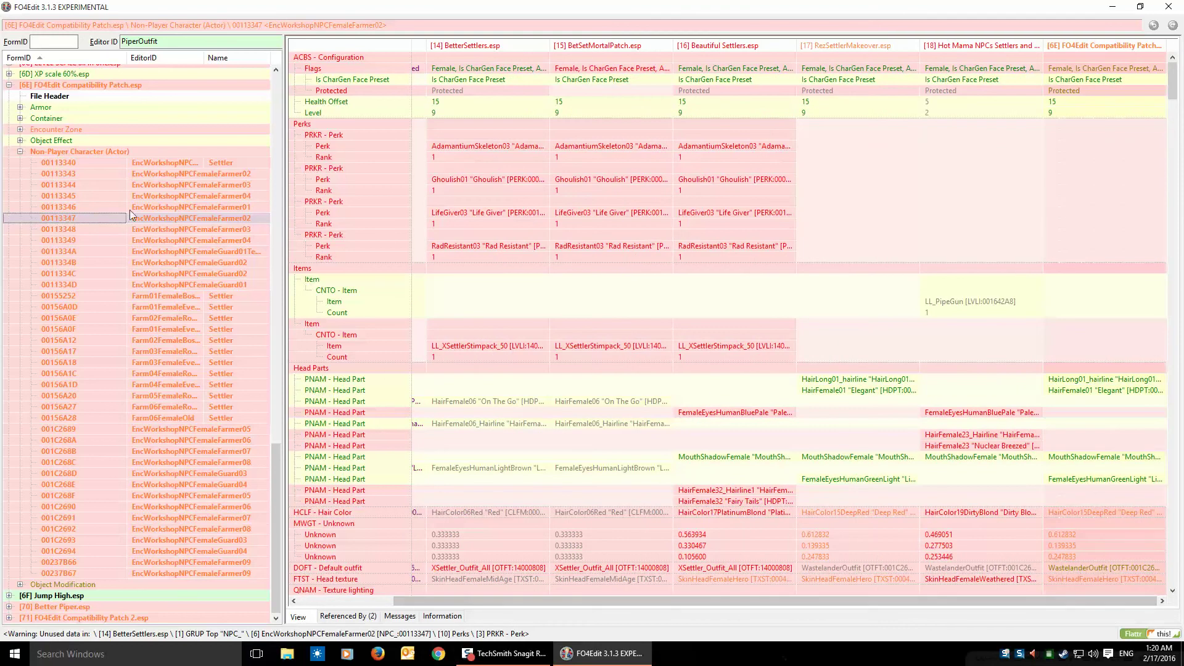
left_click(147, 197)
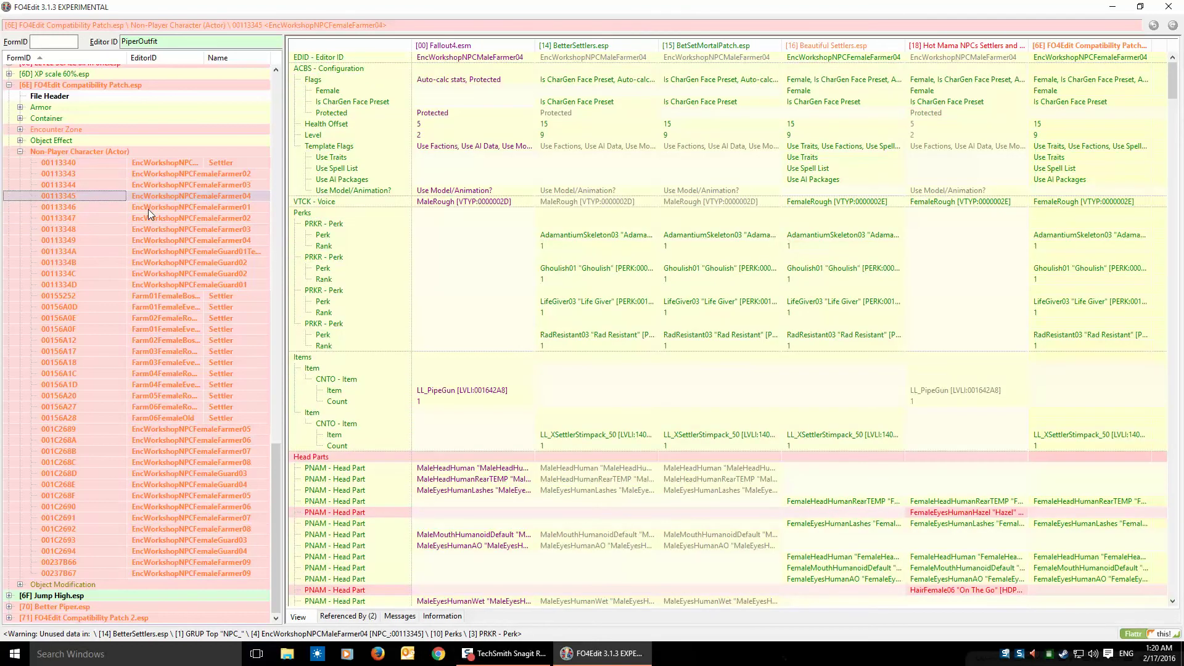
In NPC record 00113346, copy the Perks group from Beautiful Settlers.esp into FO4Edit Compatibility Patch.esp.
left_click(149, 208)
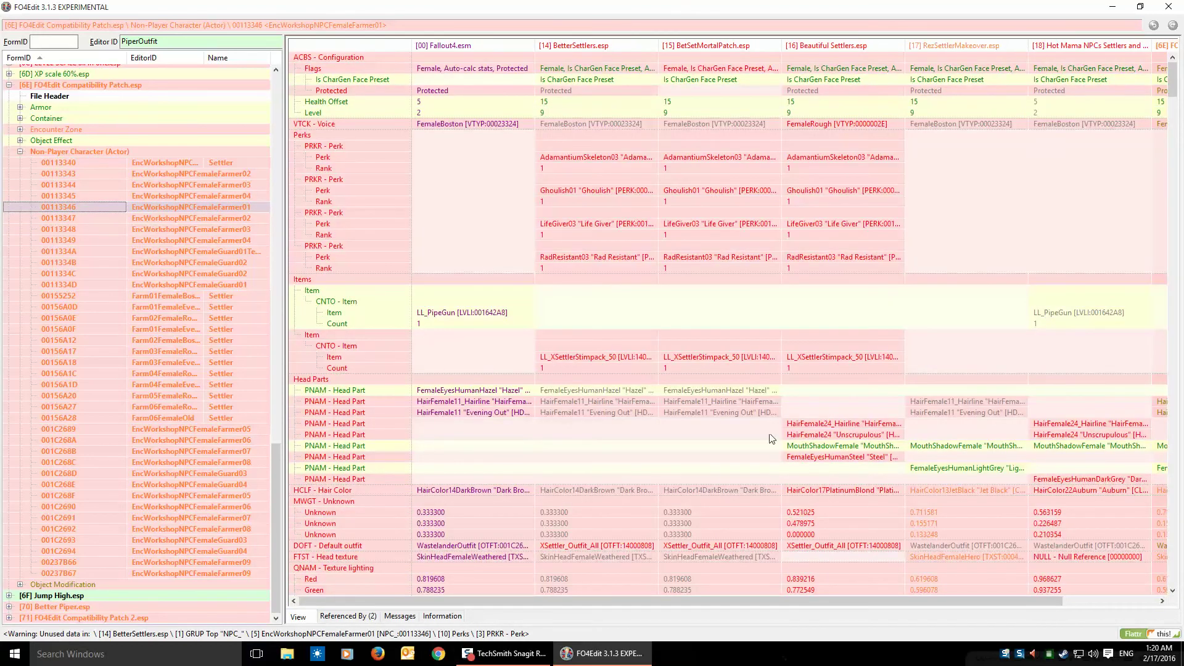
left_click_drag(814, 602, 910, 602)
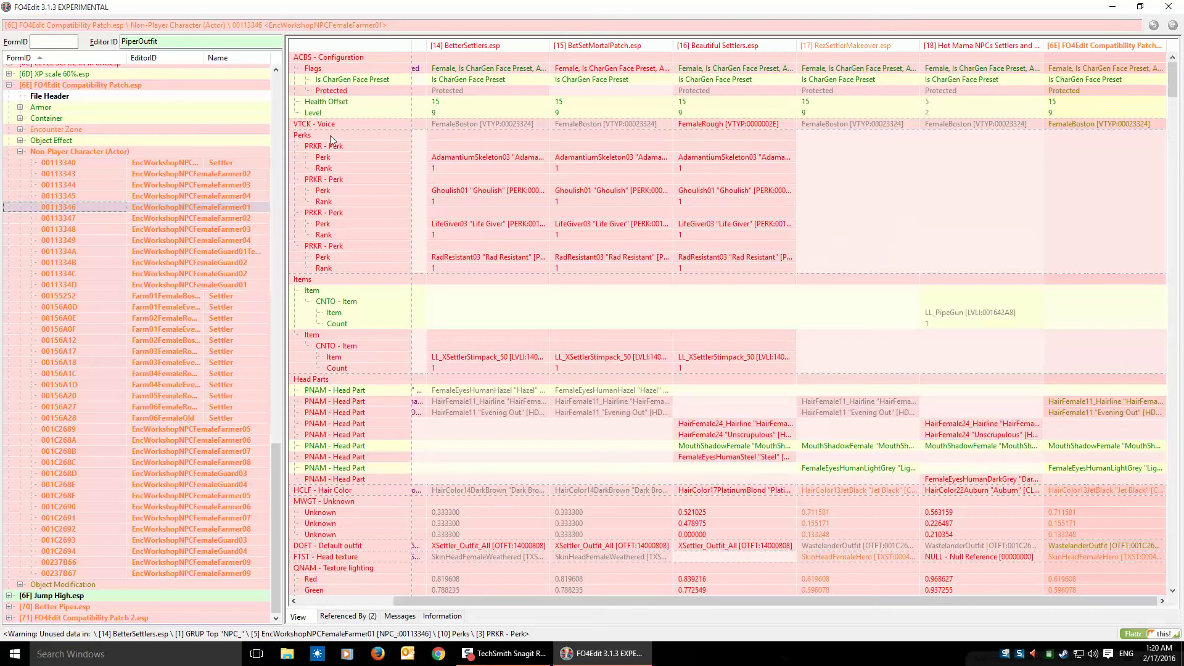
left_click(302, 135)
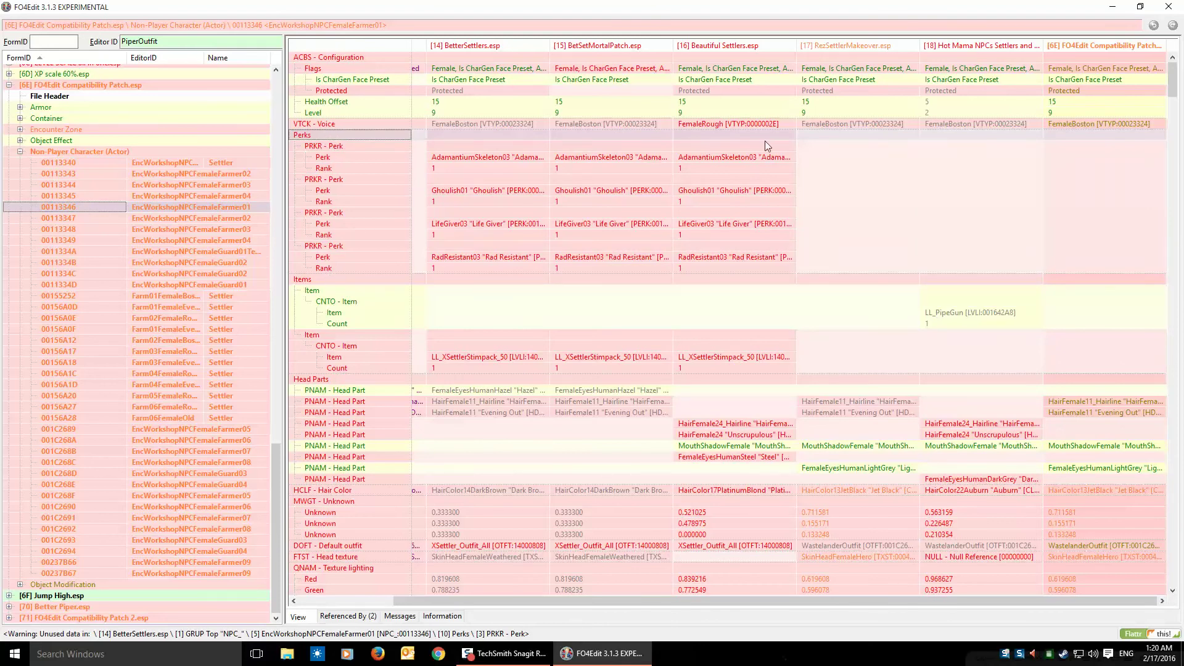
left_click(713, 136)
left_click_drag(707, 135, 1110, 142)
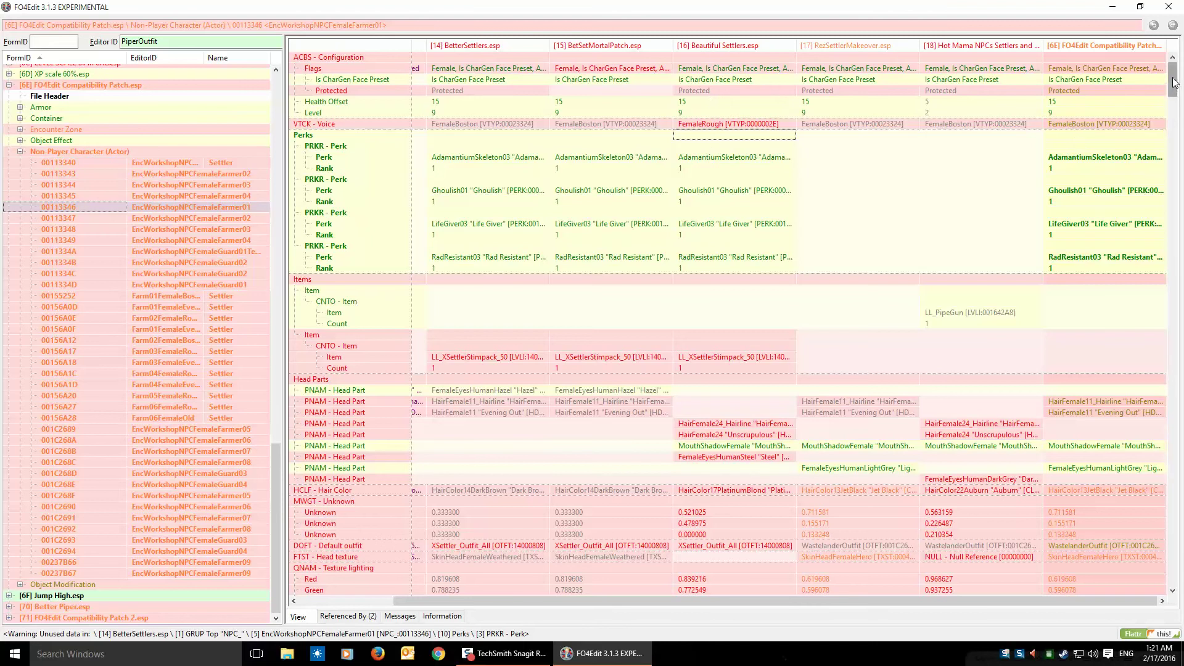
Copy the LL_XSettlerStimpack_50 item from Beautiful Settlers.esp and the LL_PipeGun item from the Hot Mama NPCs plugin into the compatibility patch.
left_click_drag(1174, 82, 1178, 77)
left_click_drag(716, 335, 1107, 345)
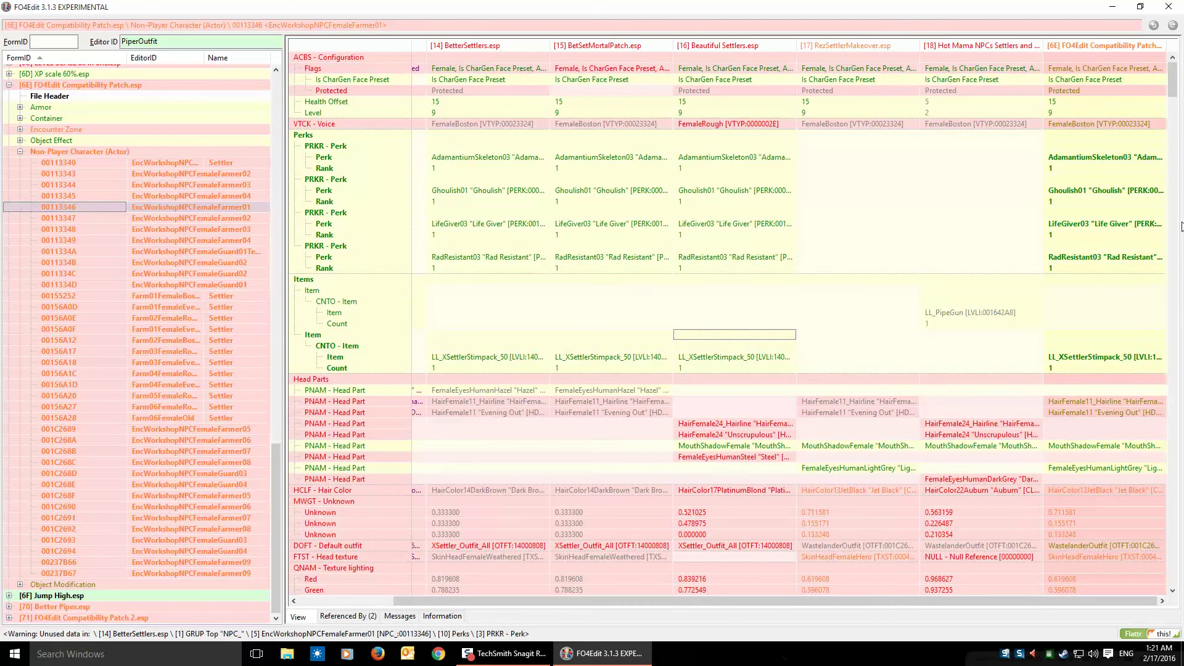
left_click_drag(1172, 93, 1172, 89)
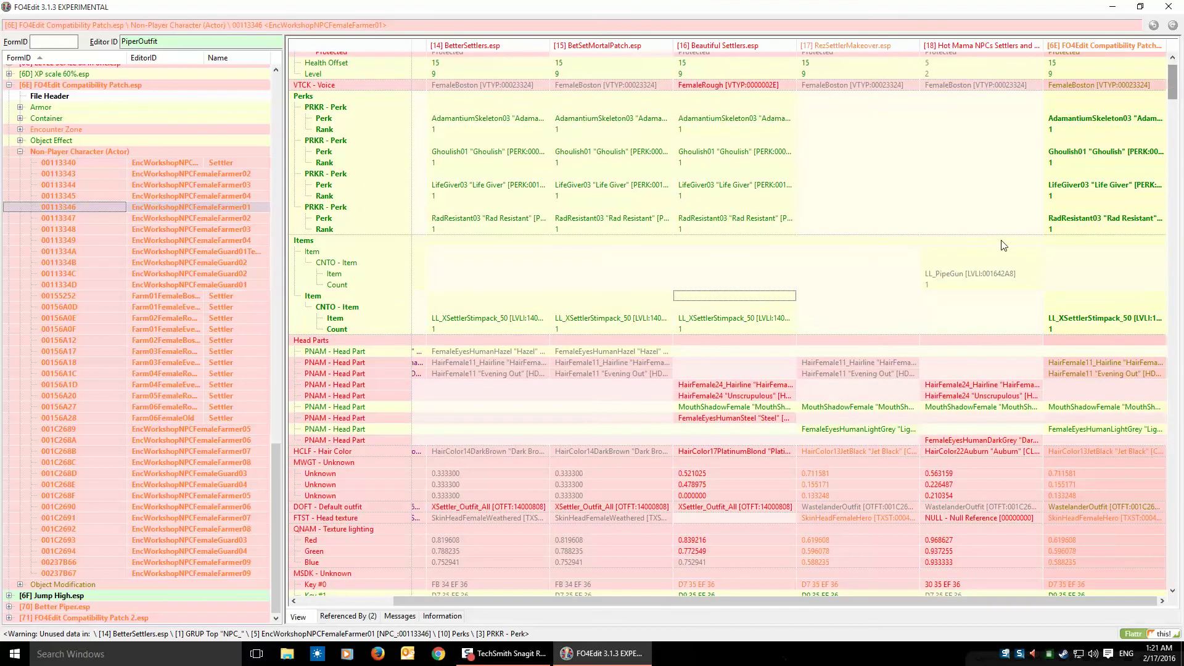
left_click(948, 252)
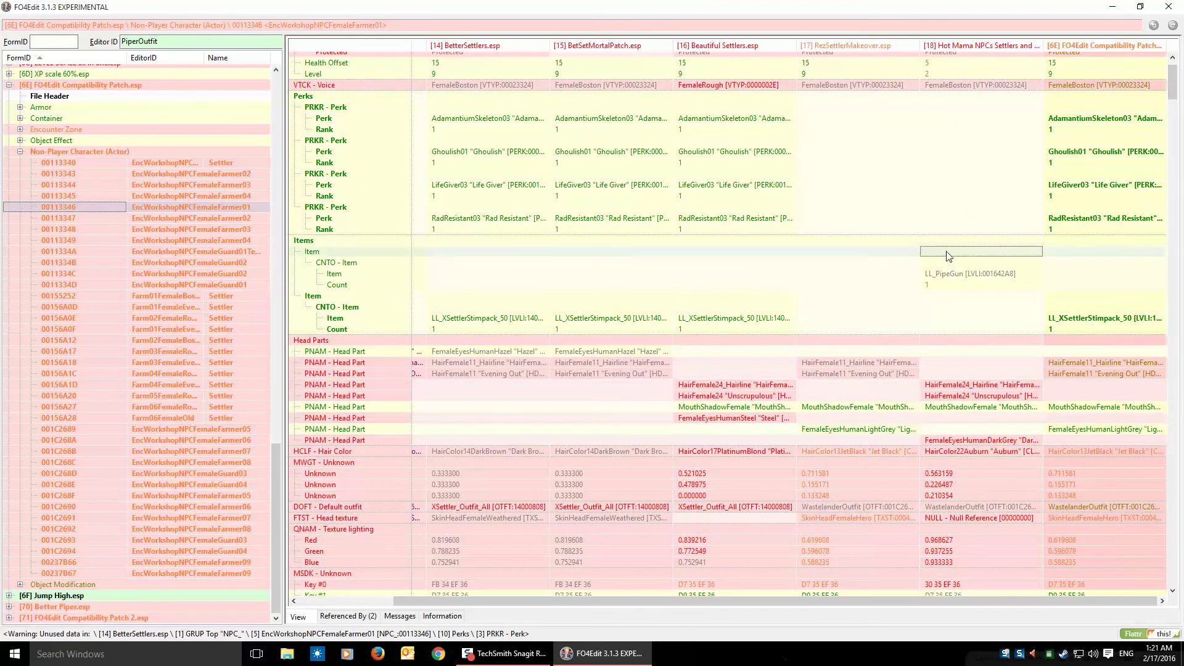
left_click_drag(948, 254, 1104, 259)
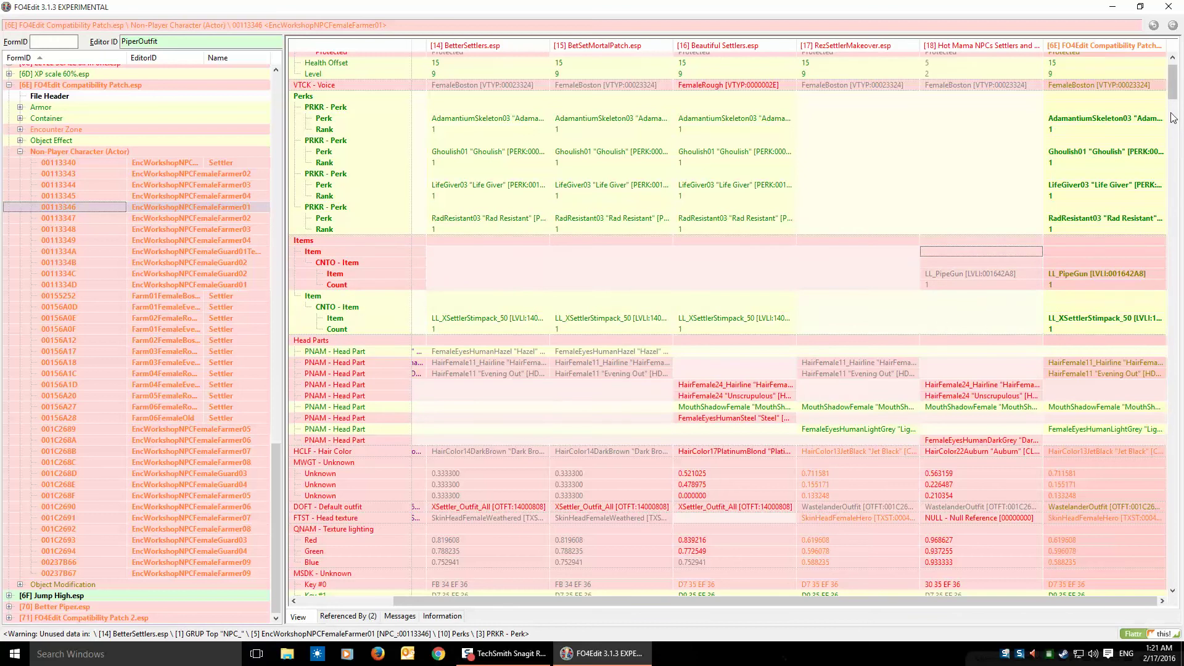
Copy the patch's Perks into RezSettlerMakeover.esp, and try copying its stimpack item into the Hot Mama plugin, declining BetterSettlers.esp as a master.
scroll(1174, 102, "down", 5)
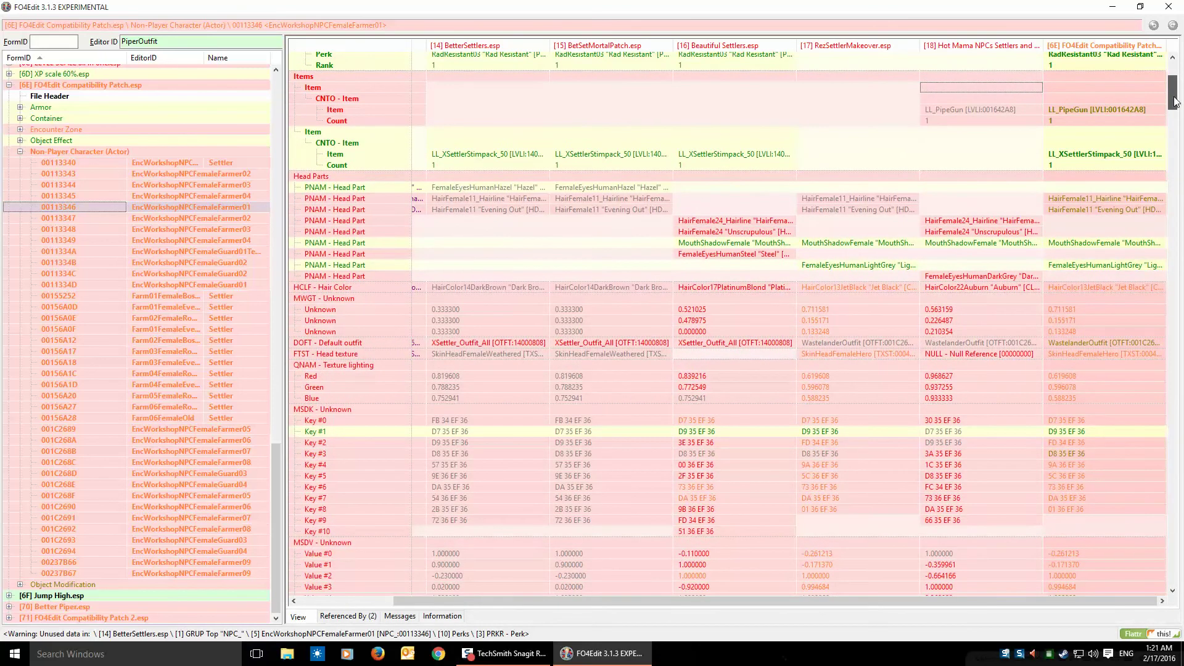
scroll(1175, 102, "up", 2)
left_click_drag(1176, 98, 1181, 69)
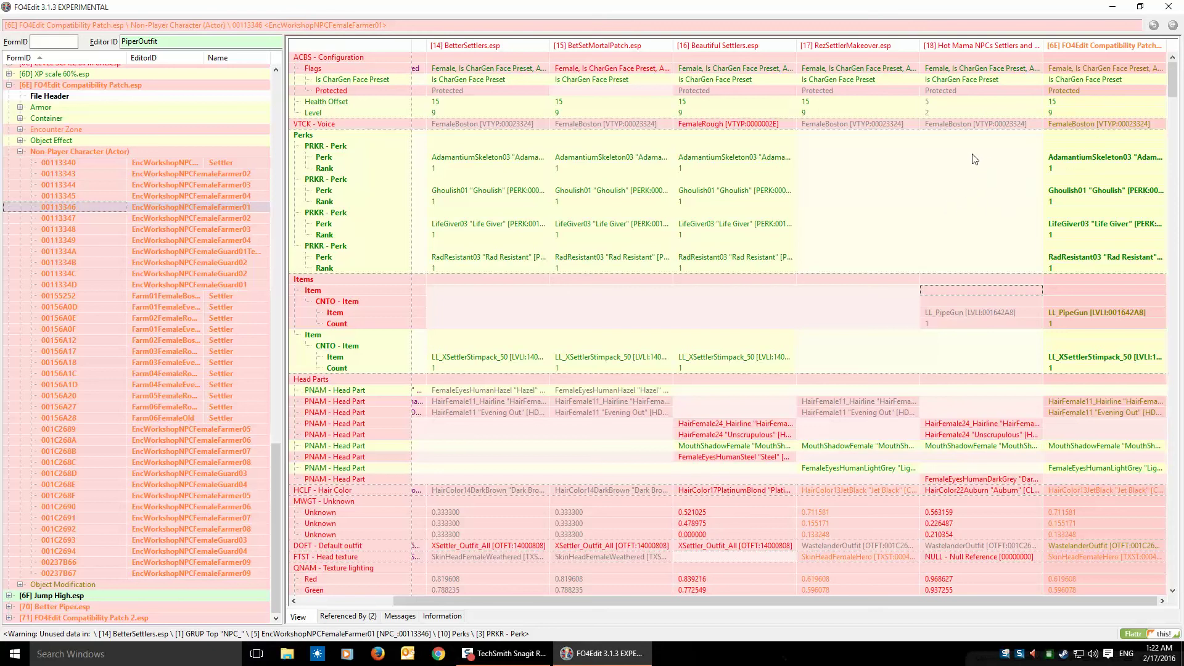
left_click(1080, 137)
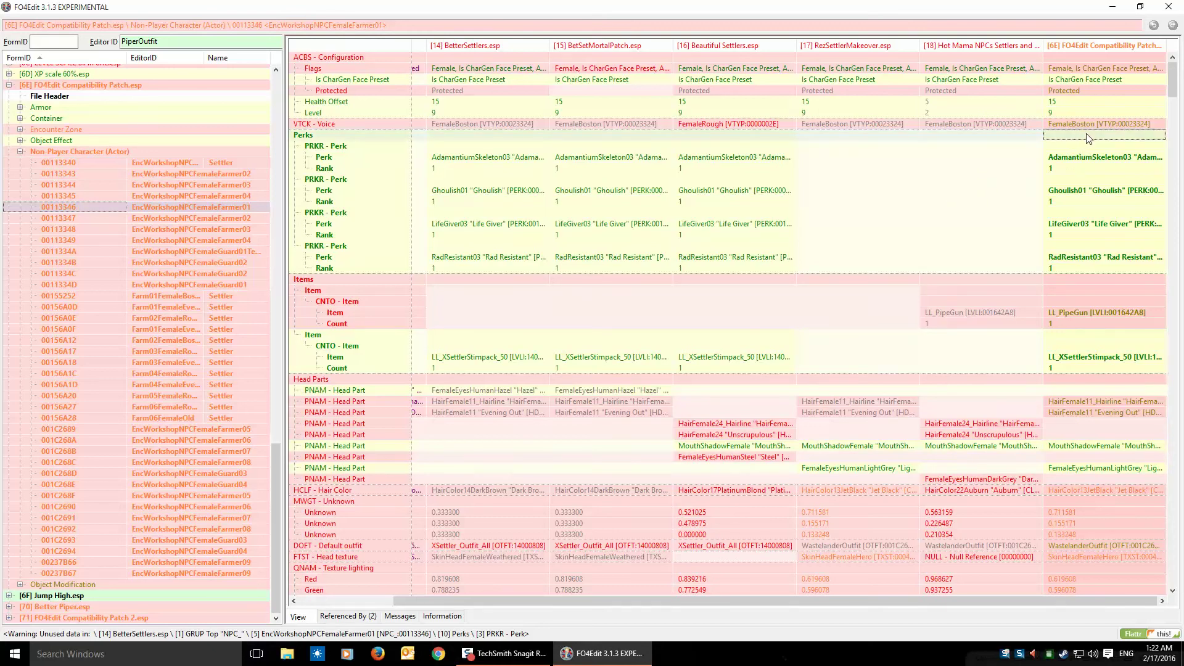
left_click_drag(1101, 139, 861, 142)
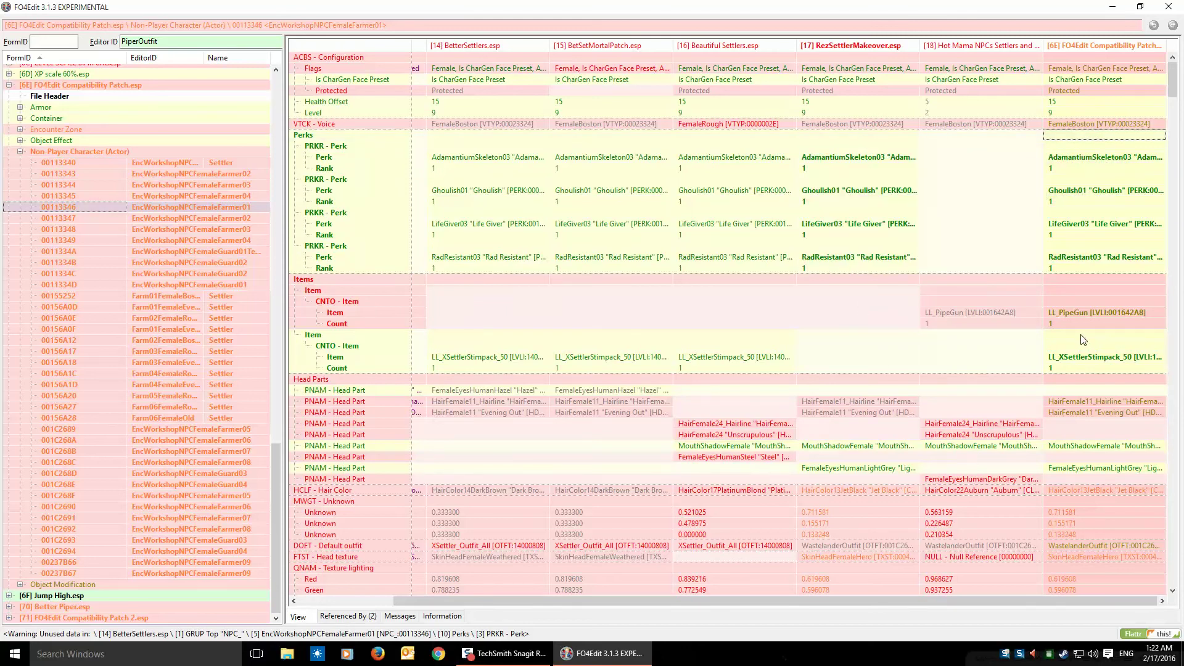
left_click_drag(1081, 337, 983, 375)
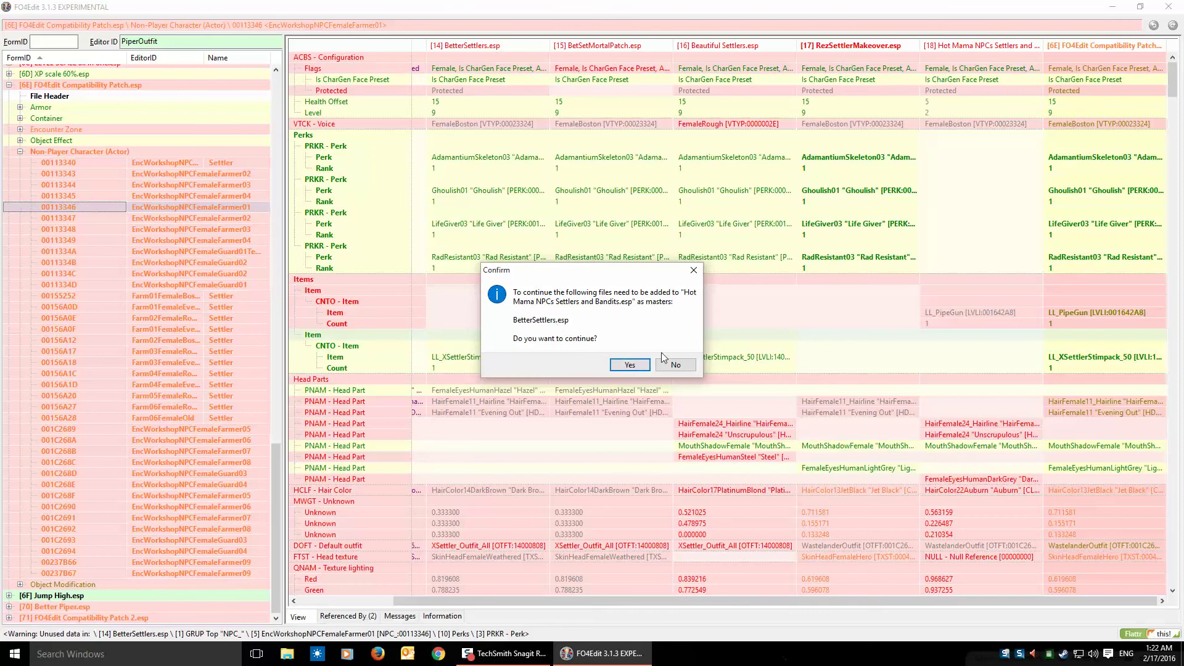
left_click(676, 366)
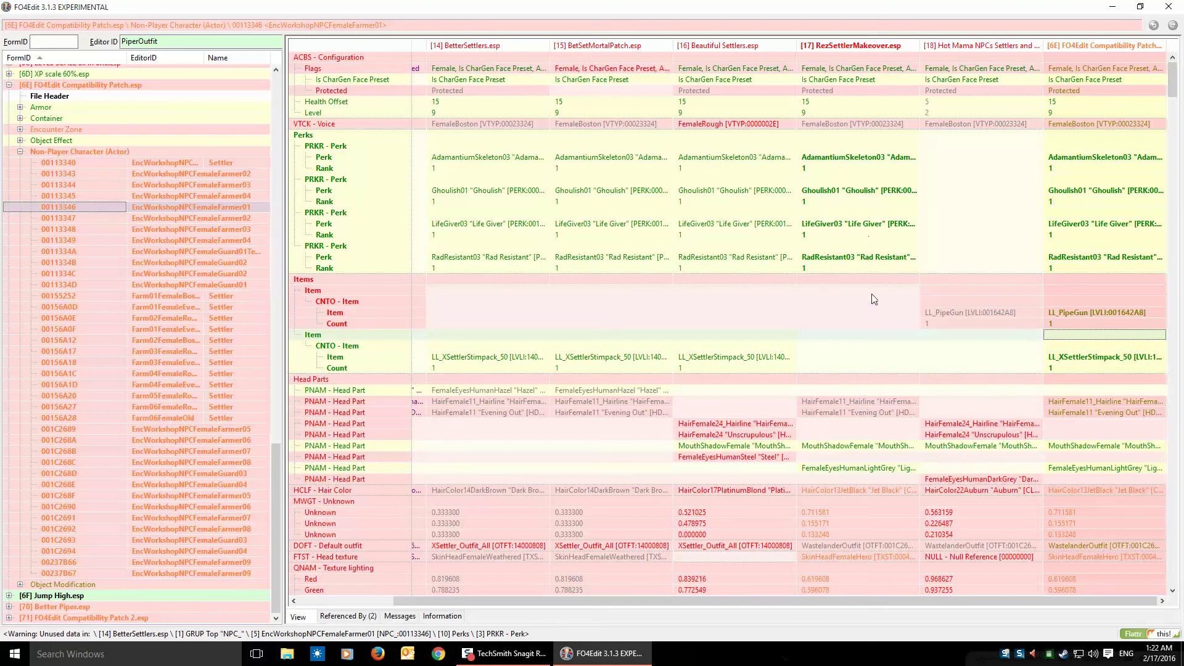
Copy the FemaleRough voice from Beautiful Settlers.esp into the Hot Mama NPCs plugin and the compatibility patch.
left_click(720, 125)
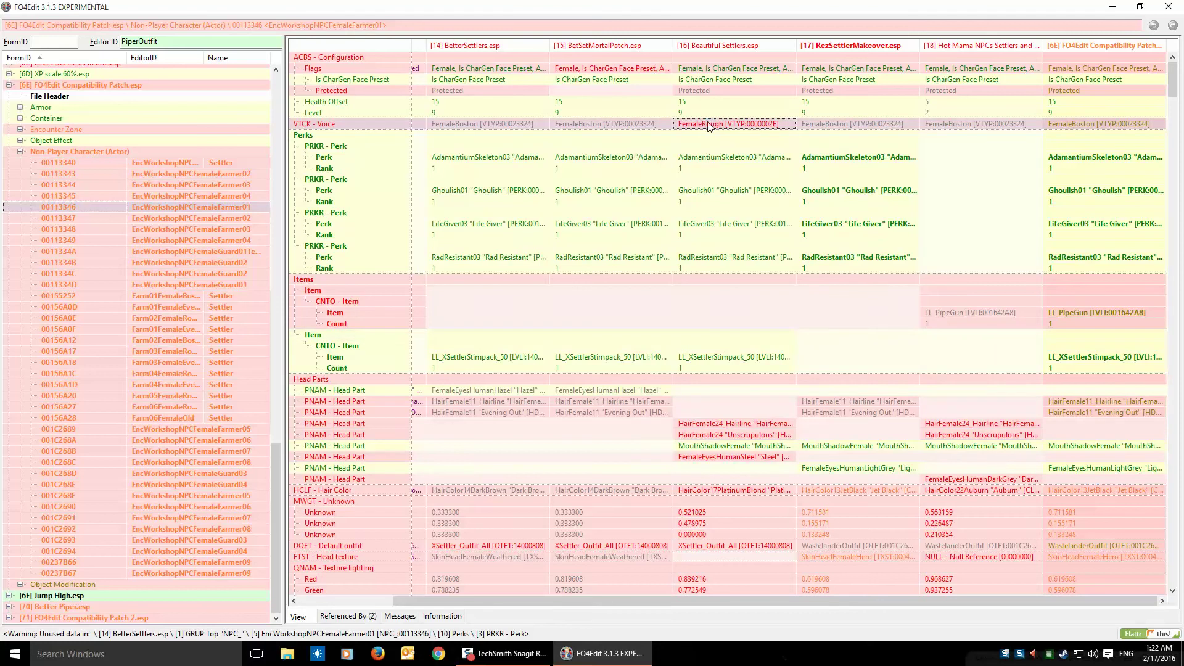
left_click_drag(709, 127, 1003, 126)
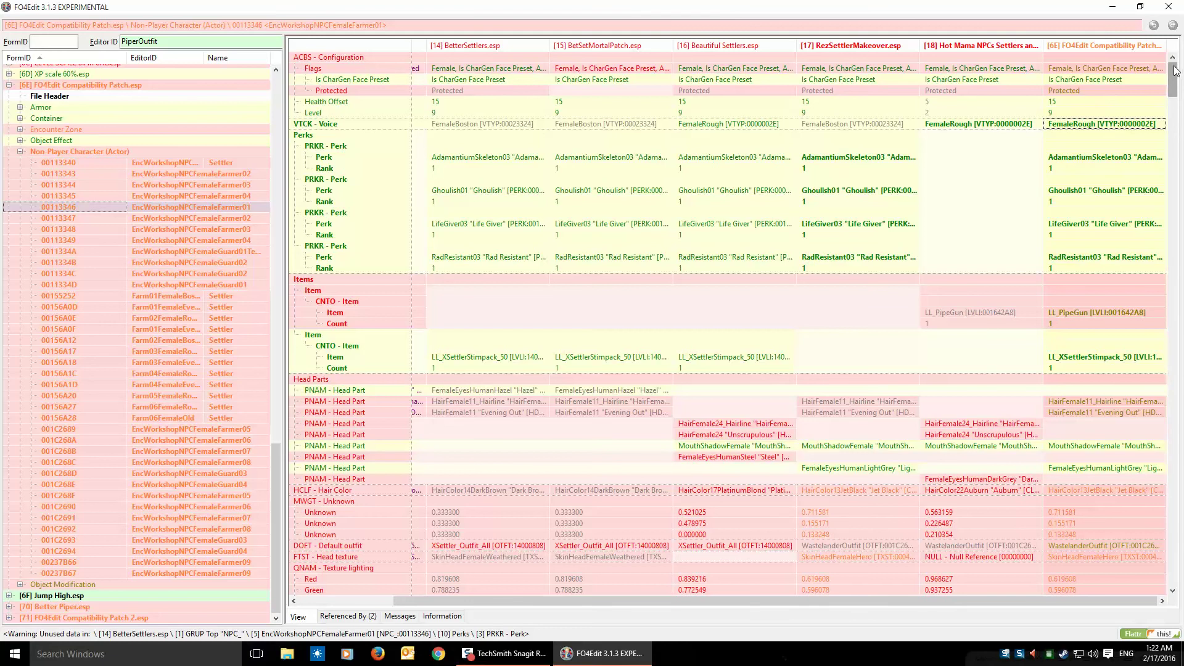
Copy all three MWGT values of record 00113346 from the Hot Mama NPCs plugin into the compatibility patch.
left_click_drag(1174, 78, 1175, 104)
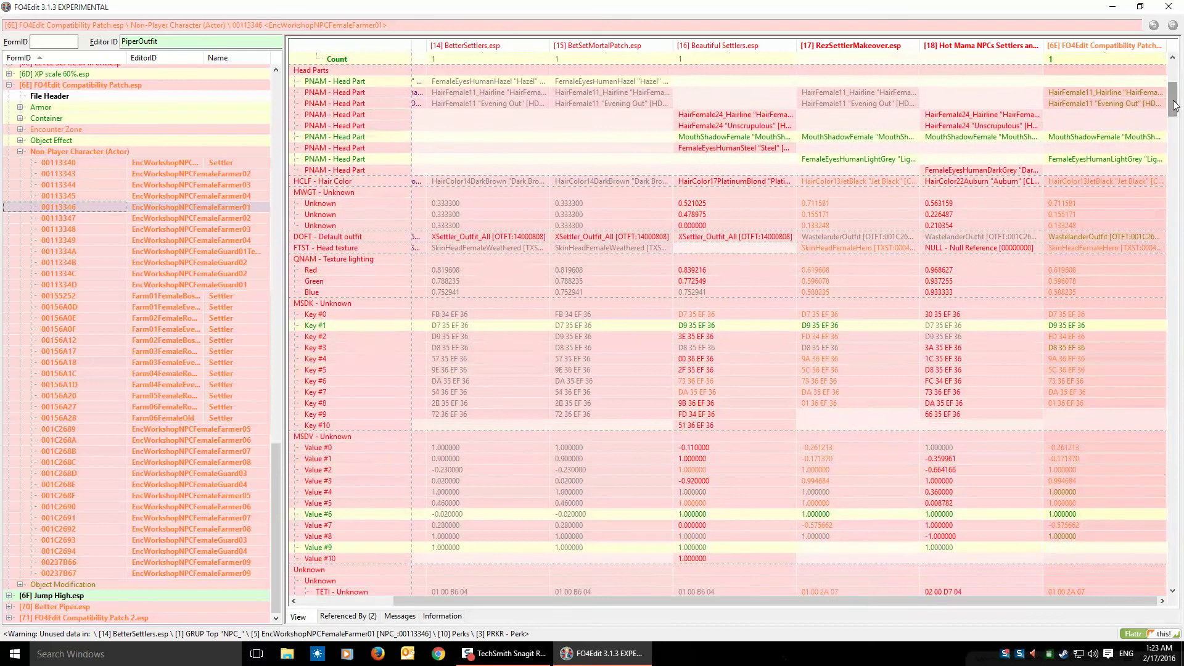
left_click(945, 191)
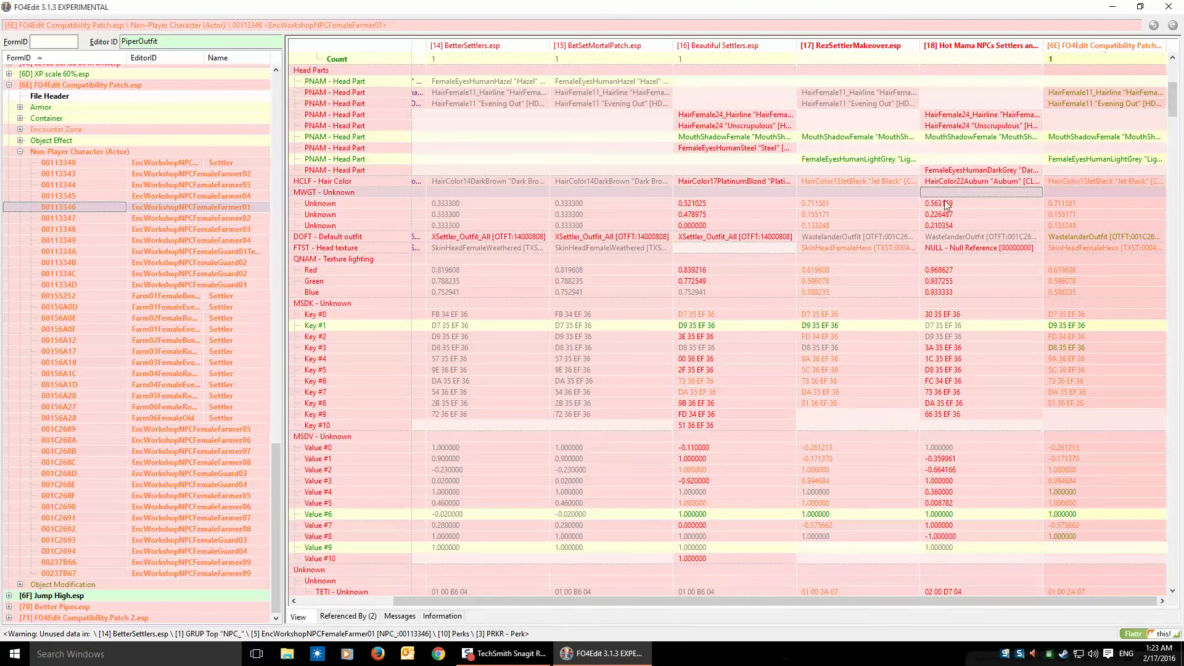
left_click(952, 203)
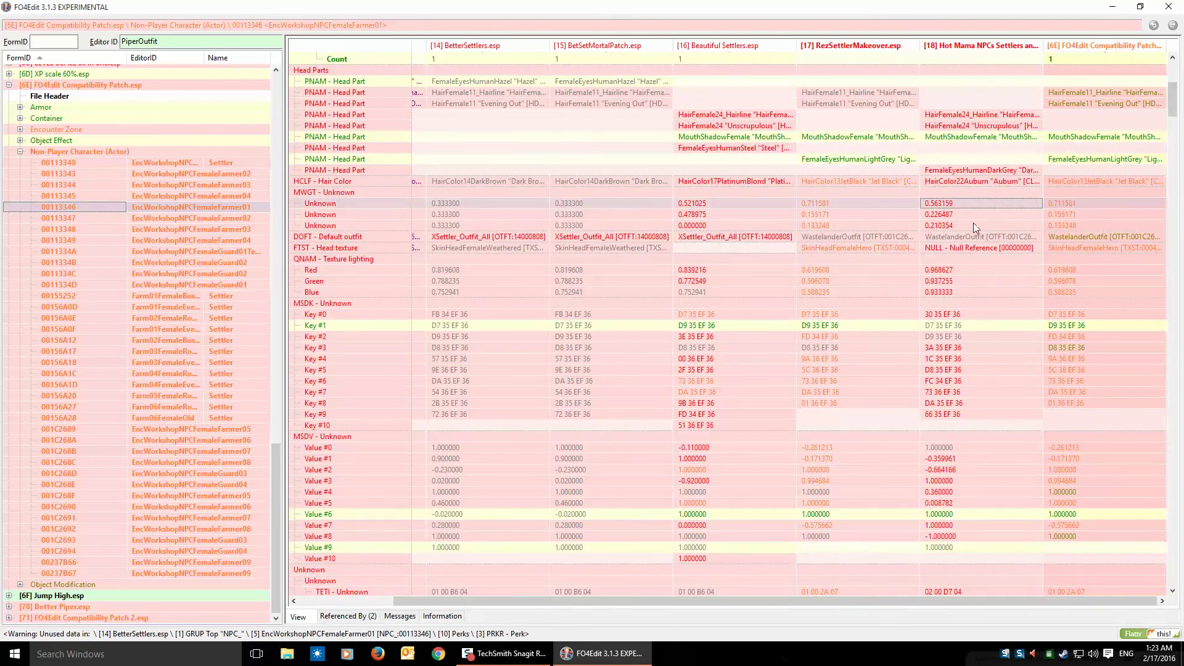
left_click_drag(951, 216, 1068, 217)
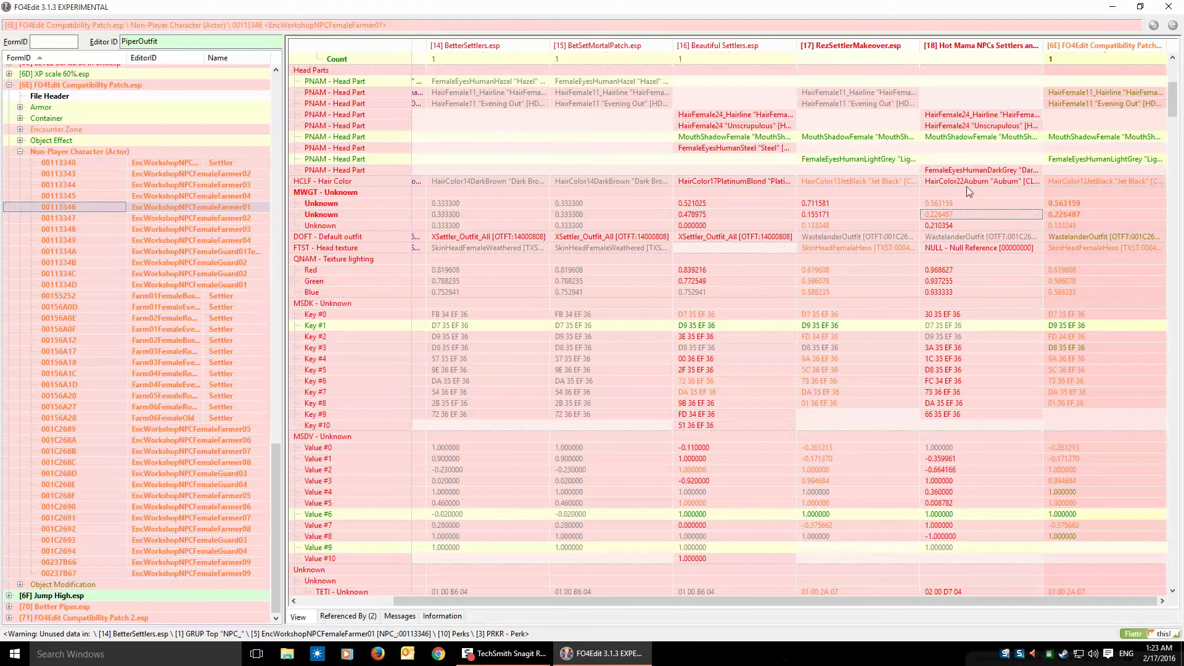
left_click(950, 192)
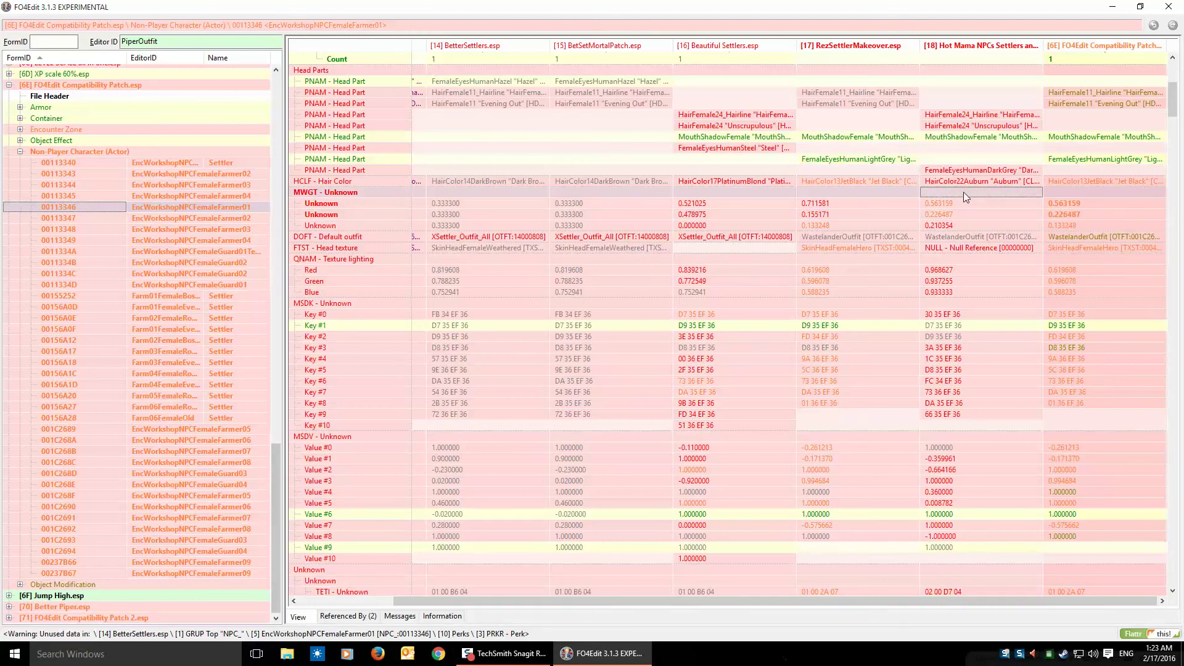
left_click_drag(969, 191, 1116, 201)
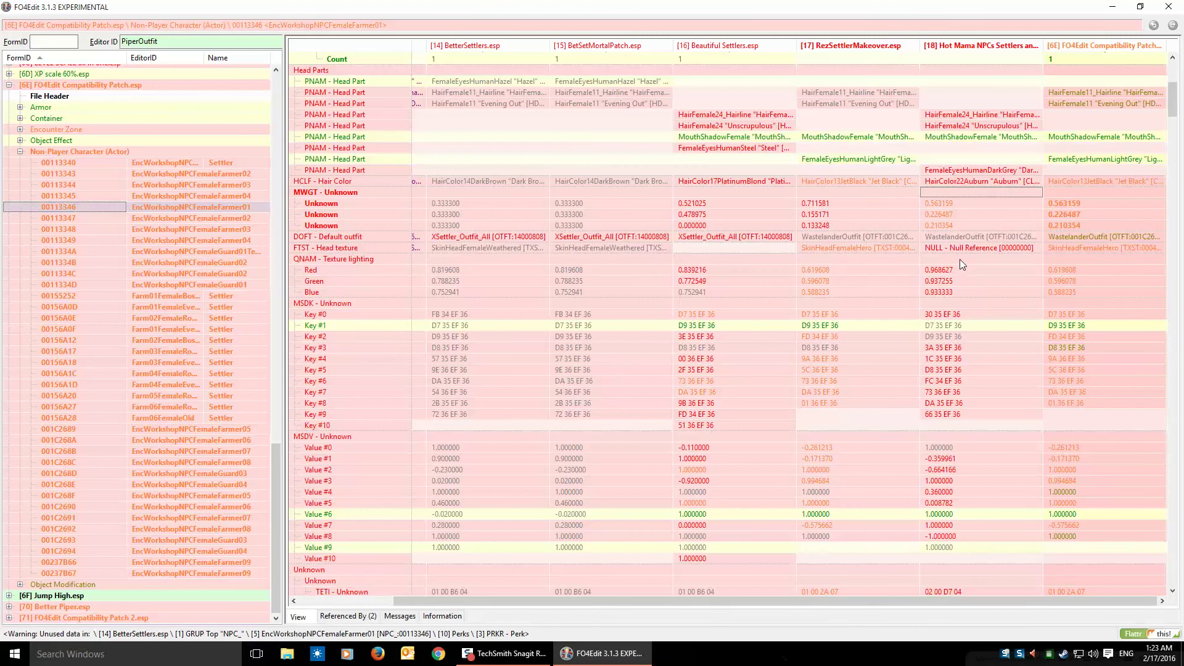
Copy the Hot Mama plugin's QNAM texture lighting into the compatibility patch and RezSettlerMakeover.esp, and its MSDK keys into the patch.
left_click_drag(960, 259, 1090, 262)
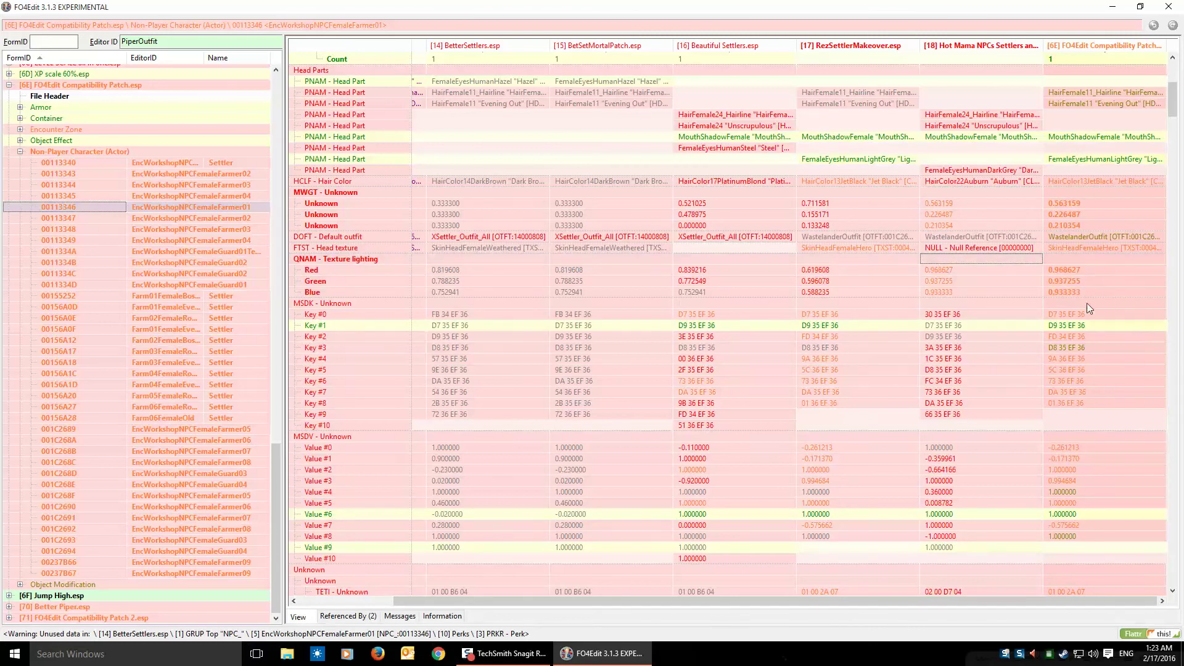
left_click(1073, 258)
left_click_drag(1079, 263, 834, 268)
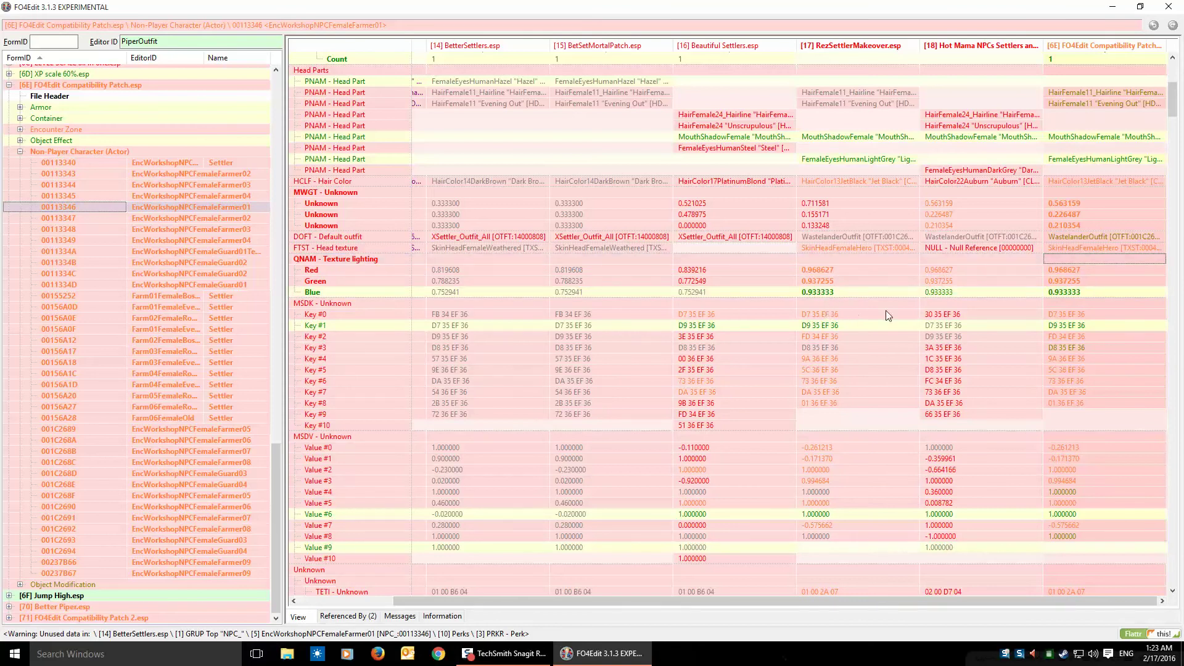
left_click(941, 305)
left_click_drag(936, 305, 1082, 312)
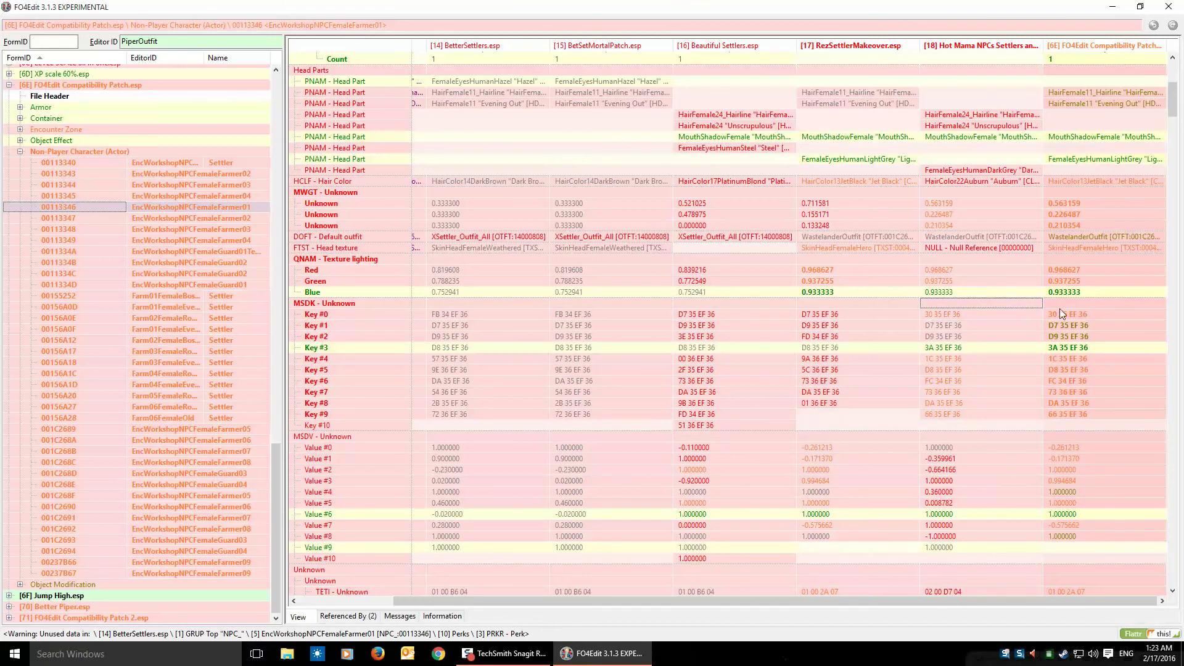
Copy the Hot Mama plugin's MSDV values into the compatibility patch and RezSettlerMakeover.esp, and Beautiful Settlers' Value #5 into the patch.
left_click_drag(1172, 94, 1172, 120)
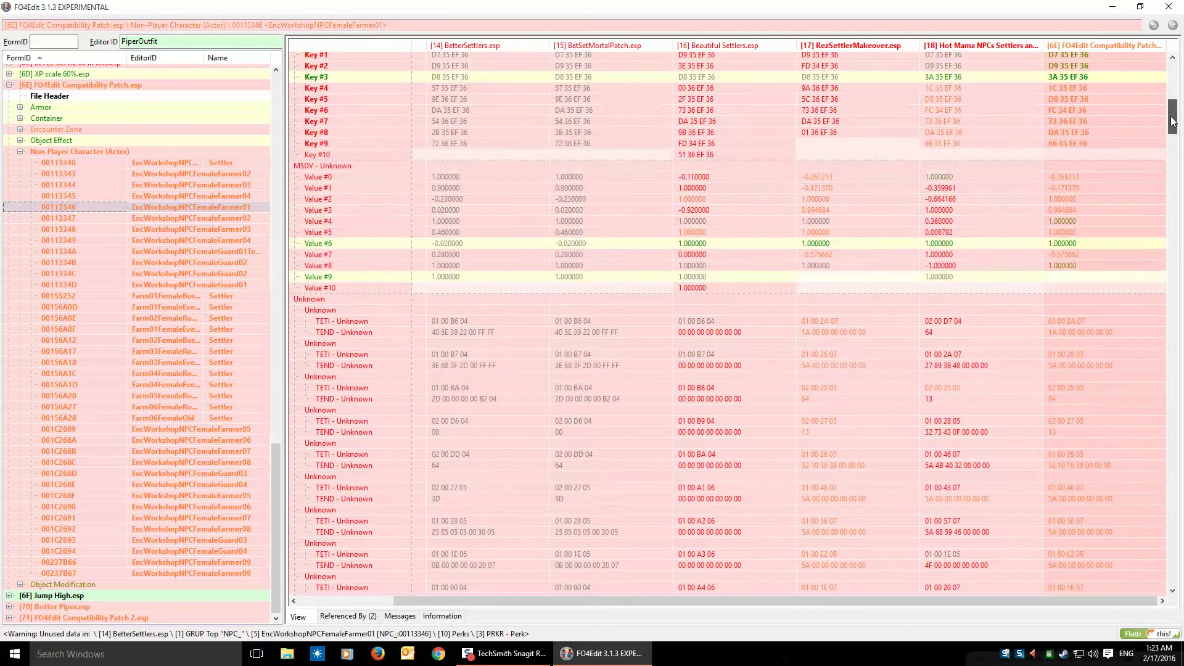
left_click(944, 164)
left_click_drag(943, 163, 1080, 169)
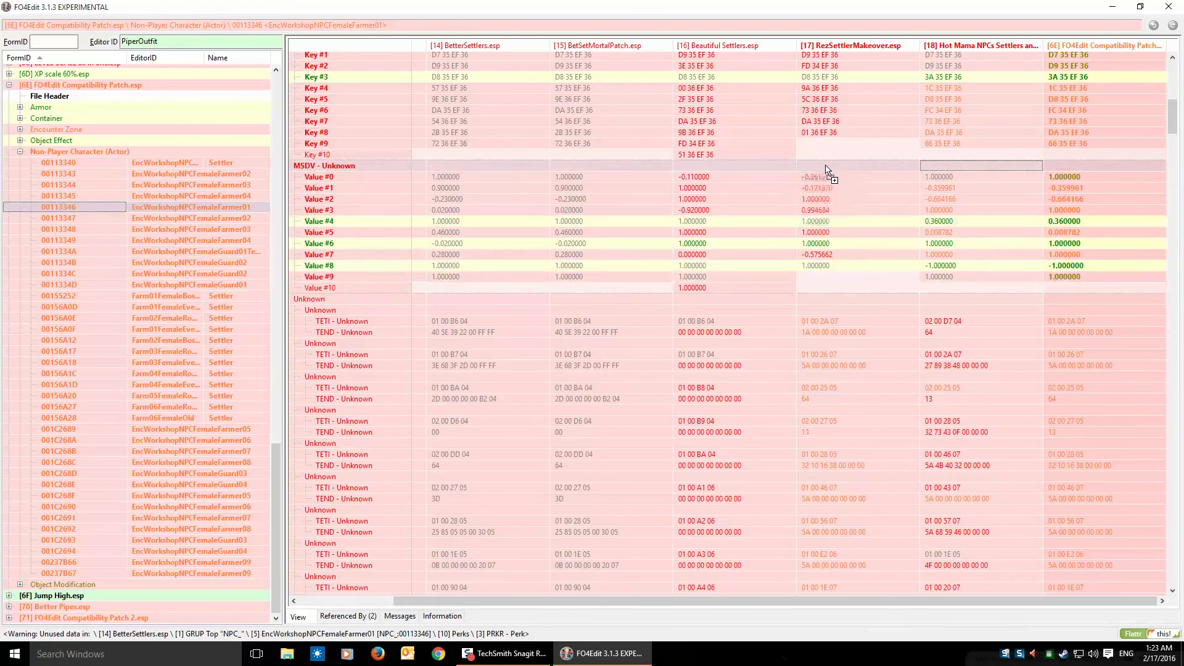
left_click_drag(831, 165, 833, 167)
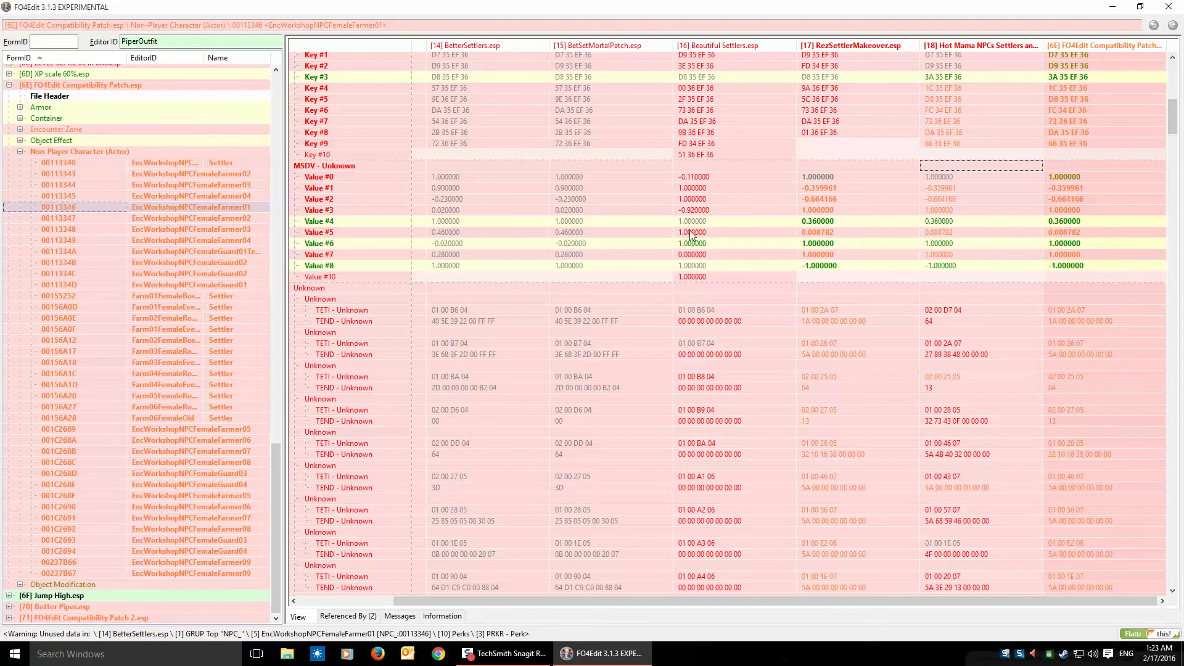
left_click_drag(692, 233, 1067, 232)
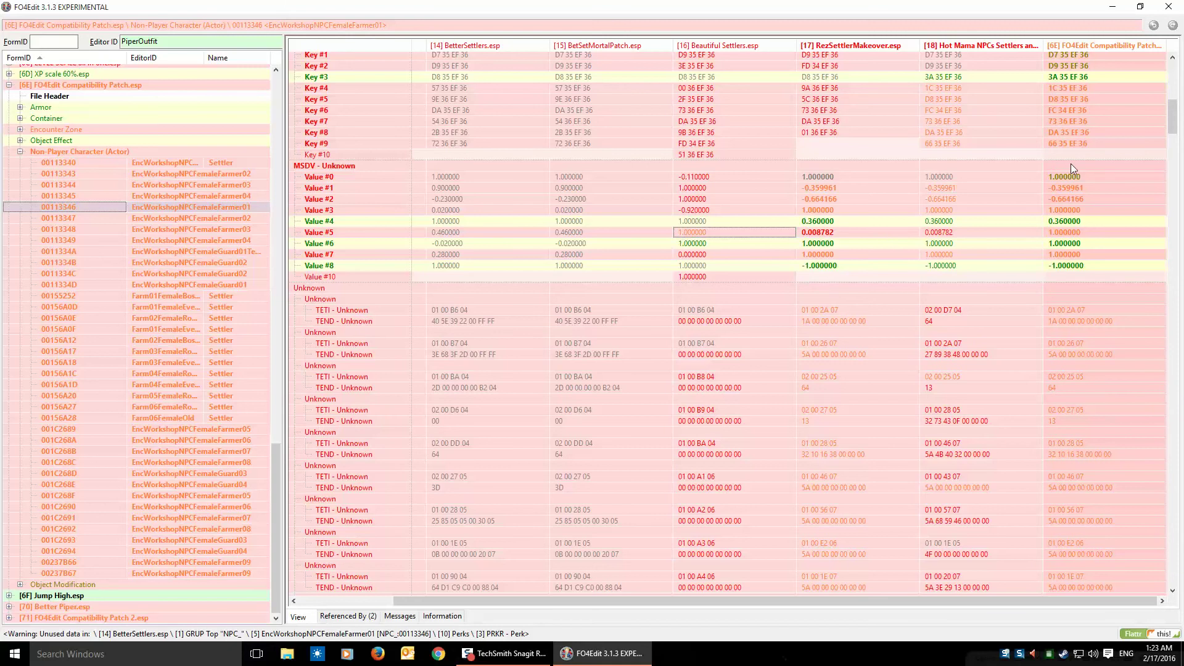
Clear the Protected flag in the compatibility patch's ACBS configuration for record 00113346.
left_click_drag(1176, 116, 1178, 48)
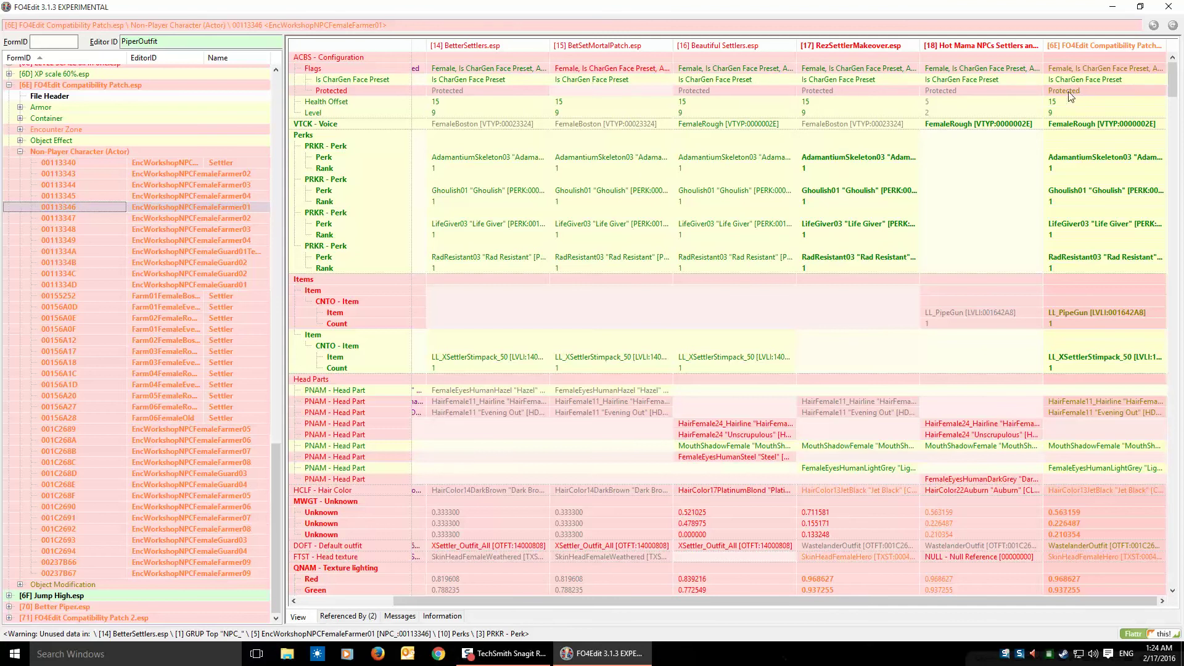
left_click(612, 94)
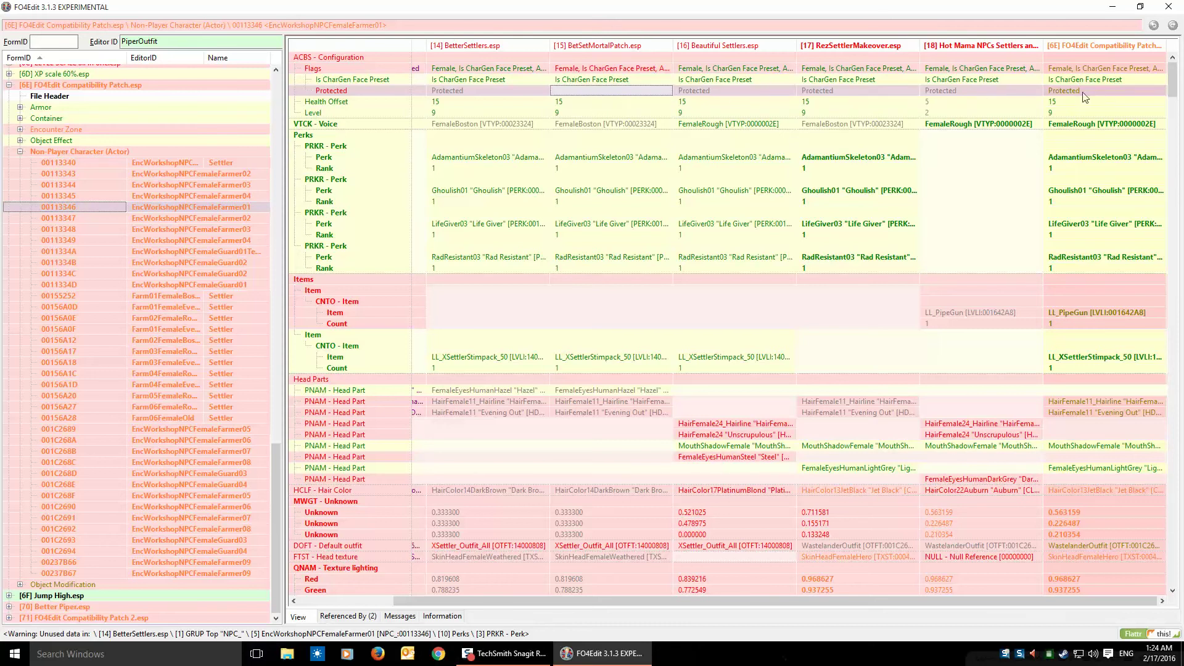
left_click(1078, 92)
left_click(601, 92)
left_click(1069, 66)
right_click(1068, 67)
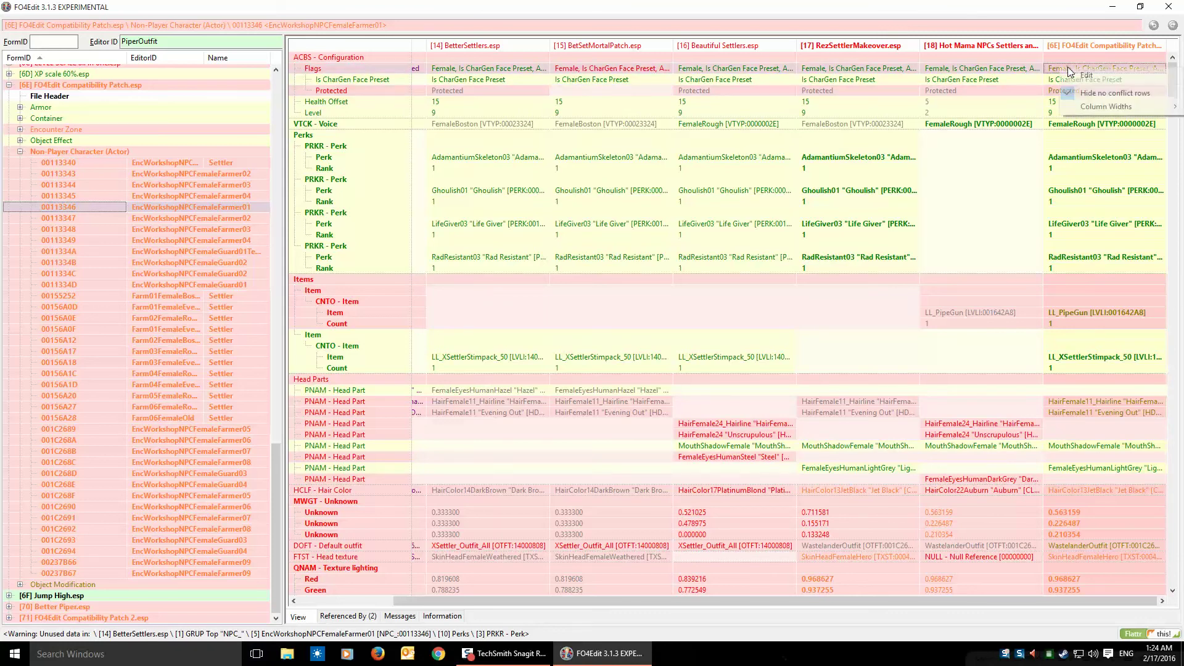
left_click(1076, 79)
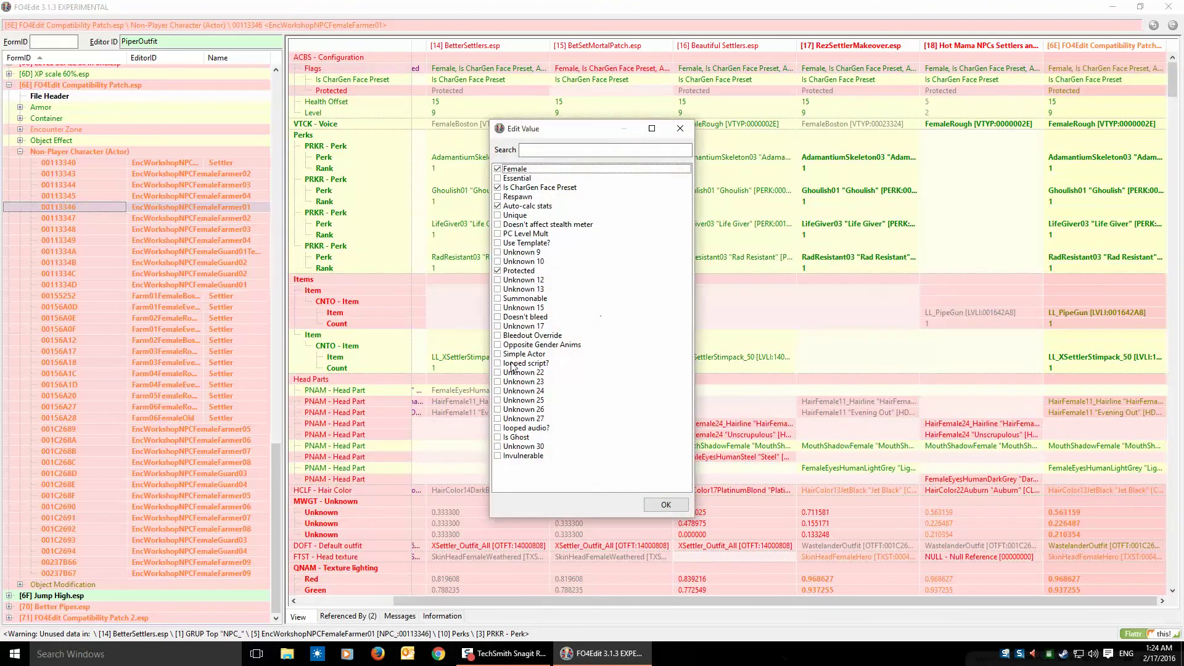
left_click(499, 272)
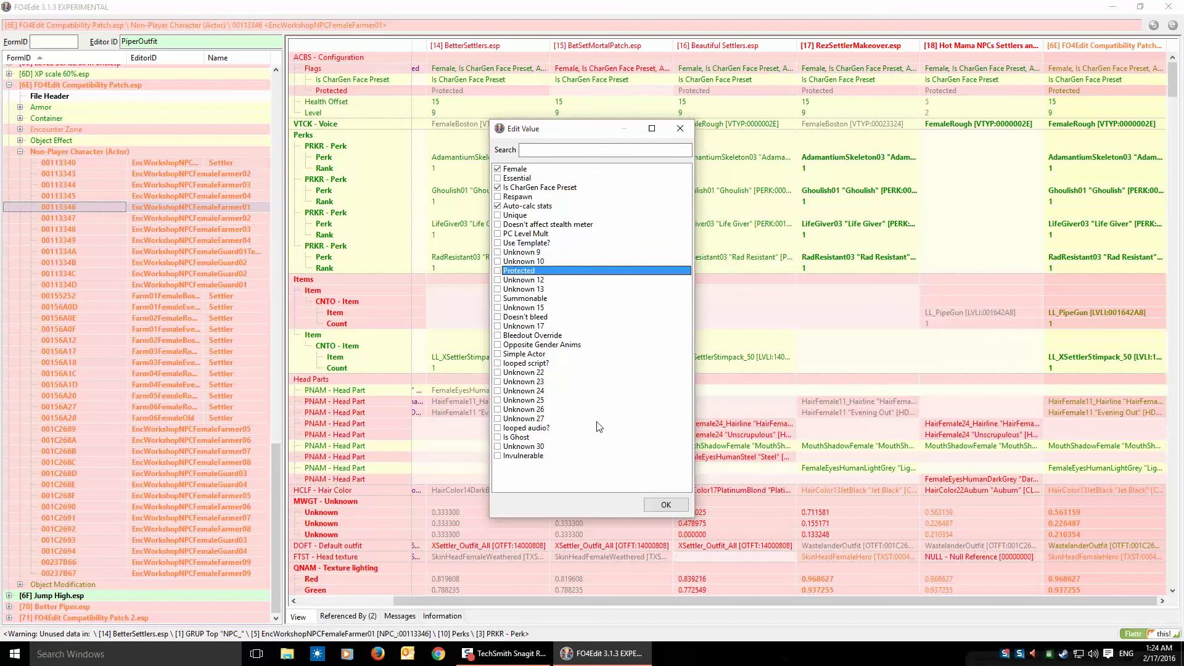
left_click(665, 504)
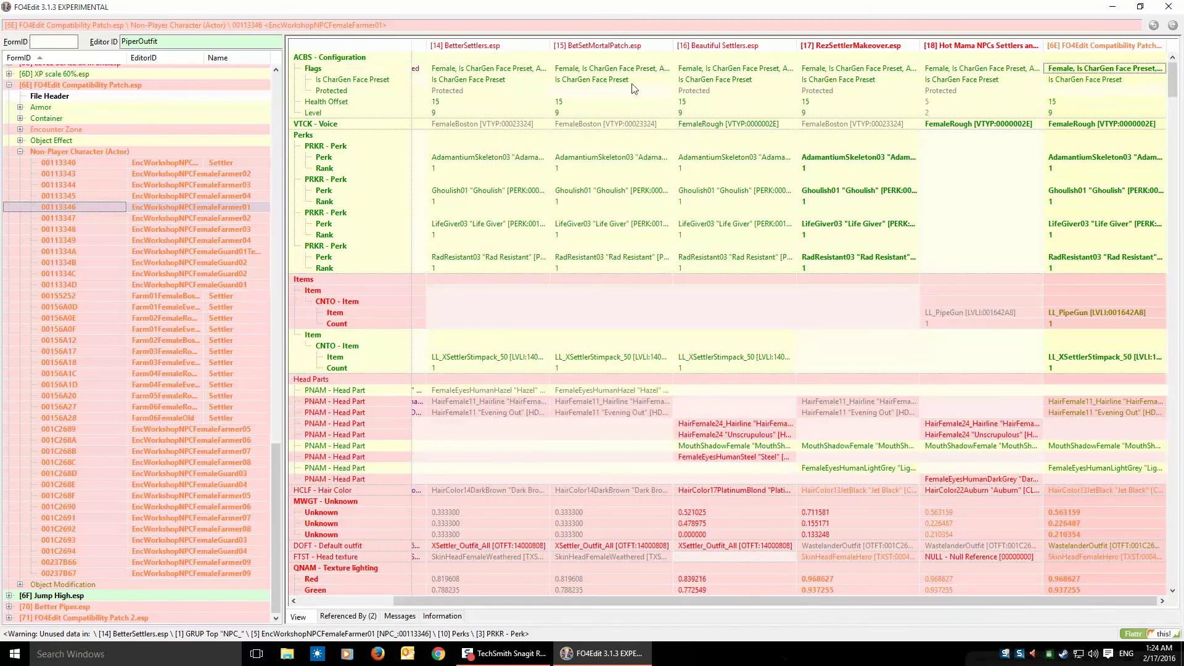
Copy the Hot Mama plugin's ACBS configuration into the compatibility patch, with Health Offset 15 and Level 9 from RezSettlerMakeover.esp.
left_click(960, 60)
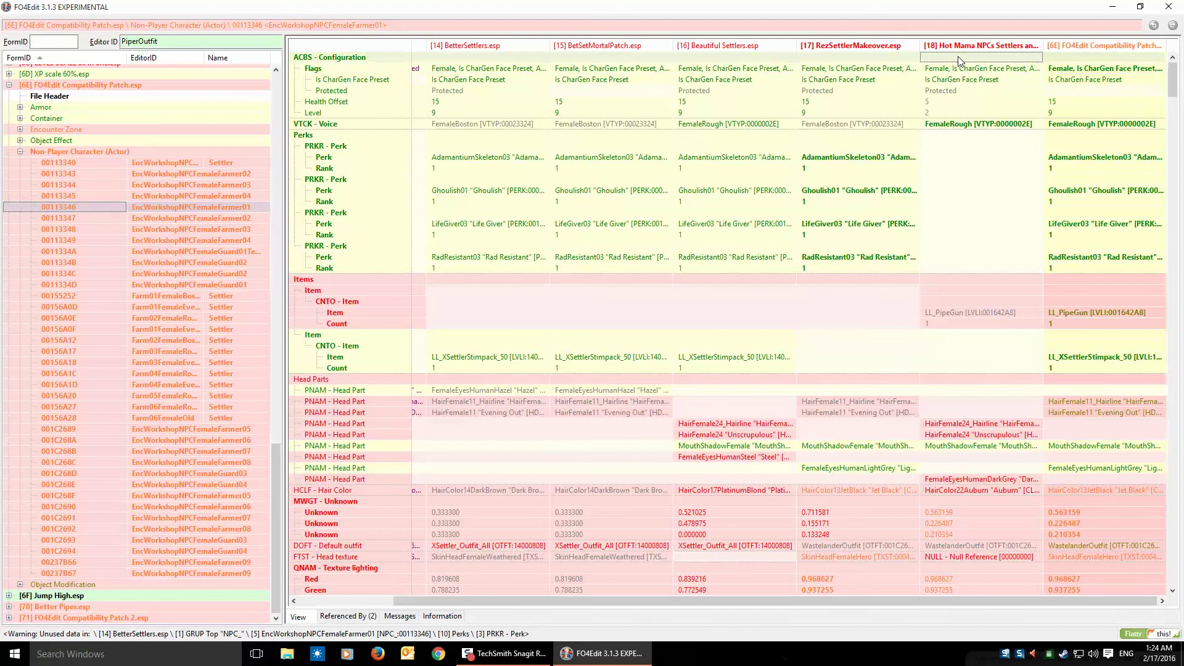
left_click_drag(947, 57, 1107, 60)
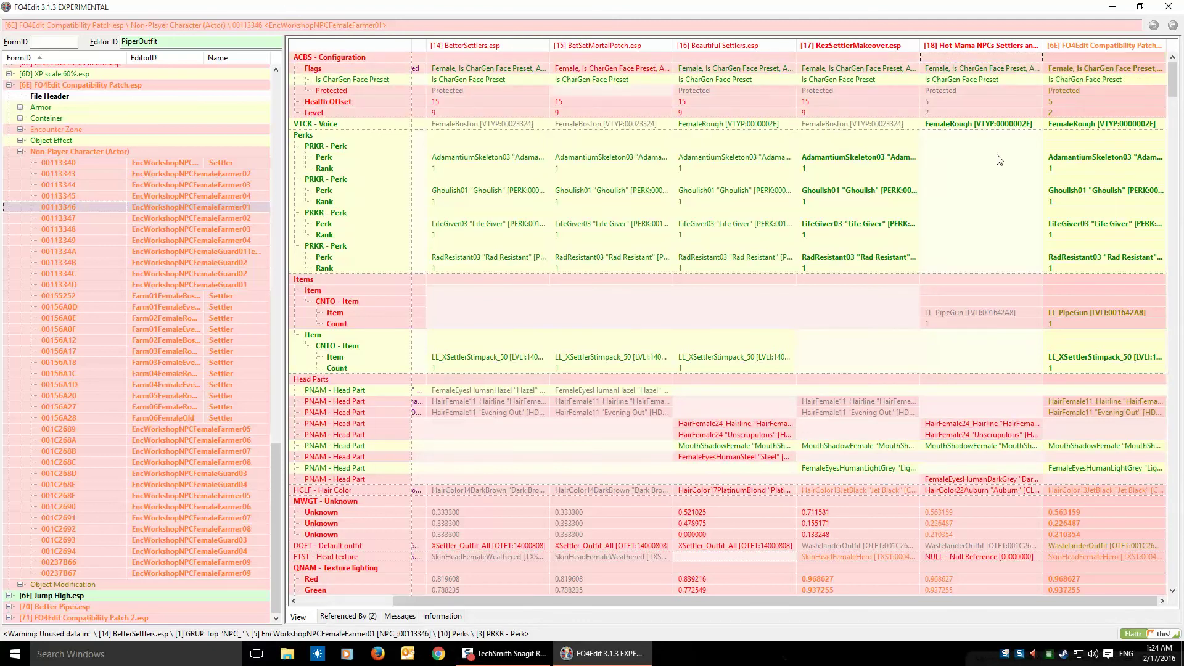
left_click(839, 103)
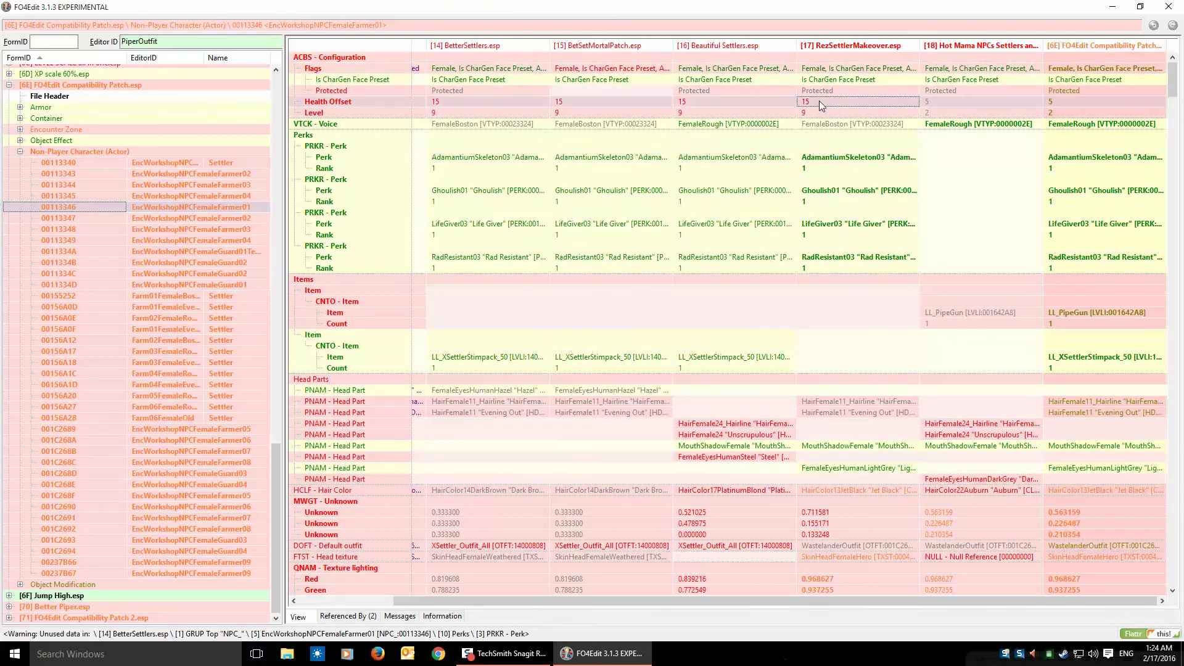
left_click_drag(1069, 106, 1069, 103)
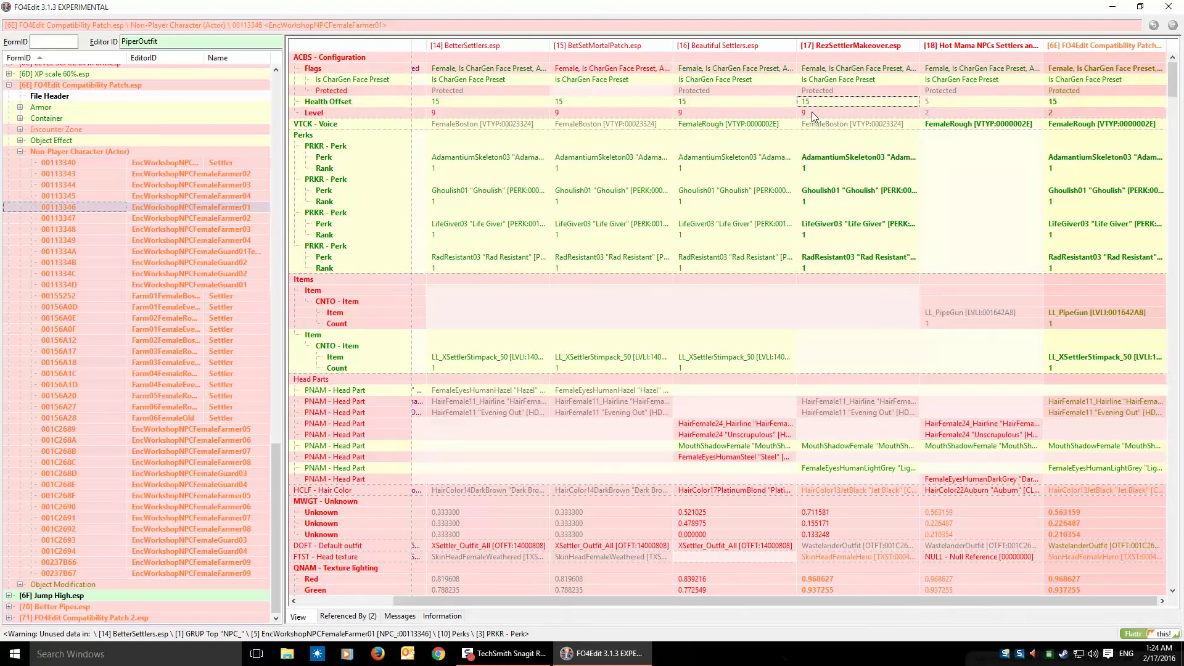
left_click_drag(810, 112, 1108, 113)
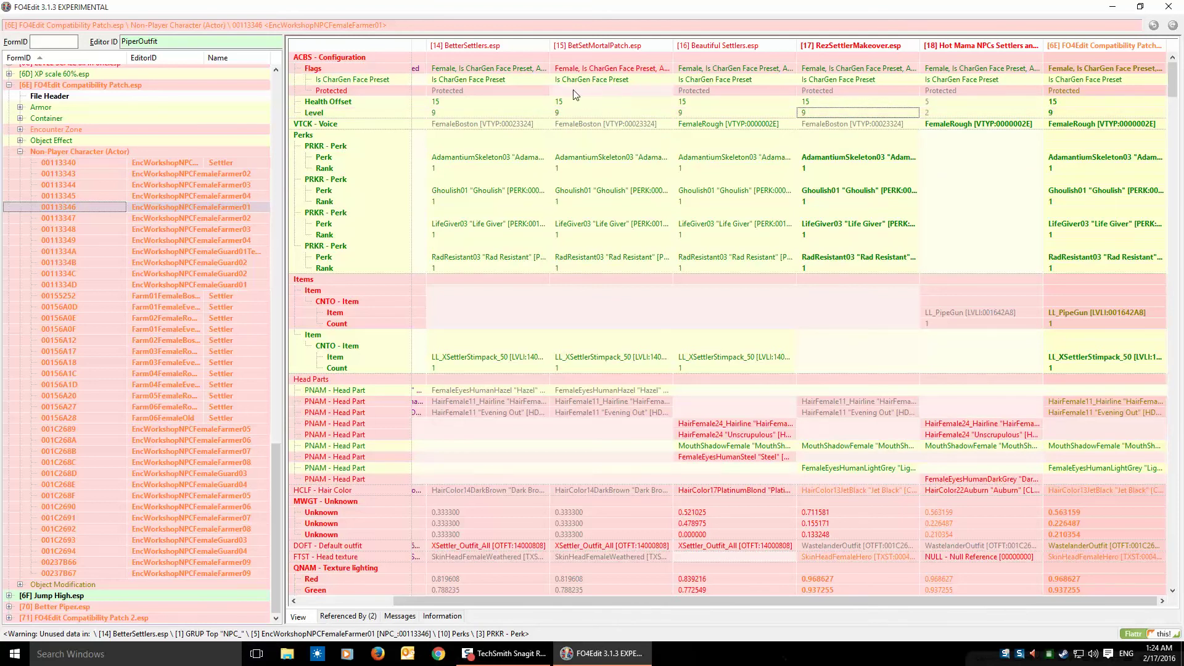
Copy the ACBS configuration of record 00113346 from BetSetMortalPatch.esp into the compatibility patch and check its flags.
left_click(580, 56)
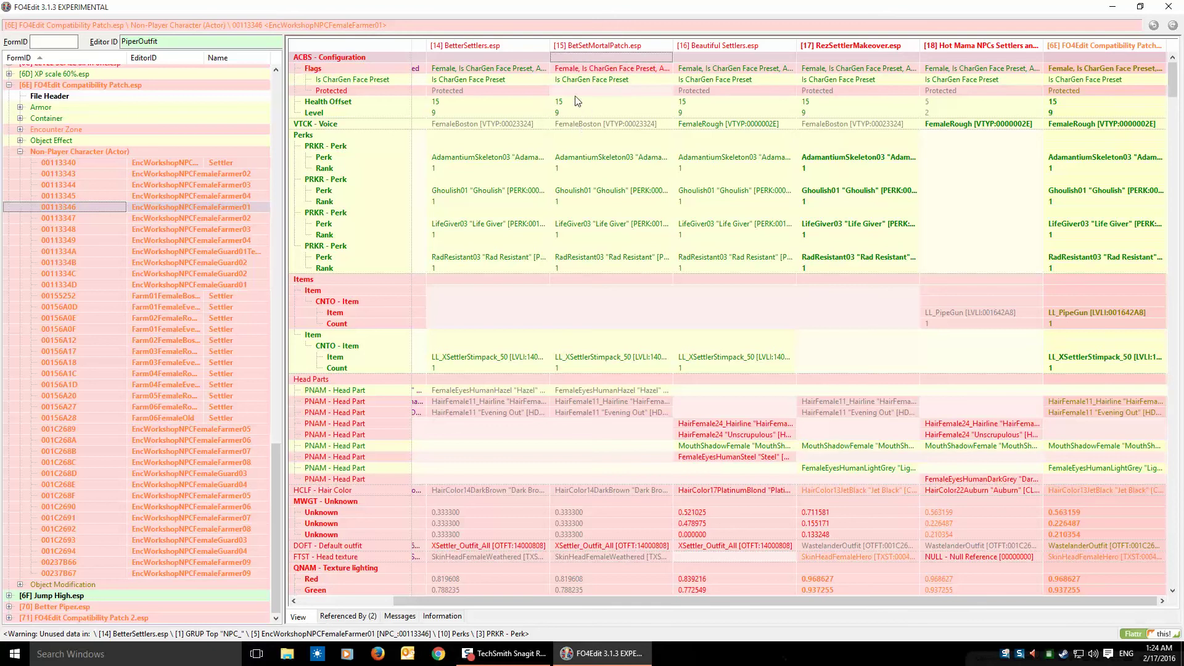
left_click_drag(578, 56, 1095, 71)
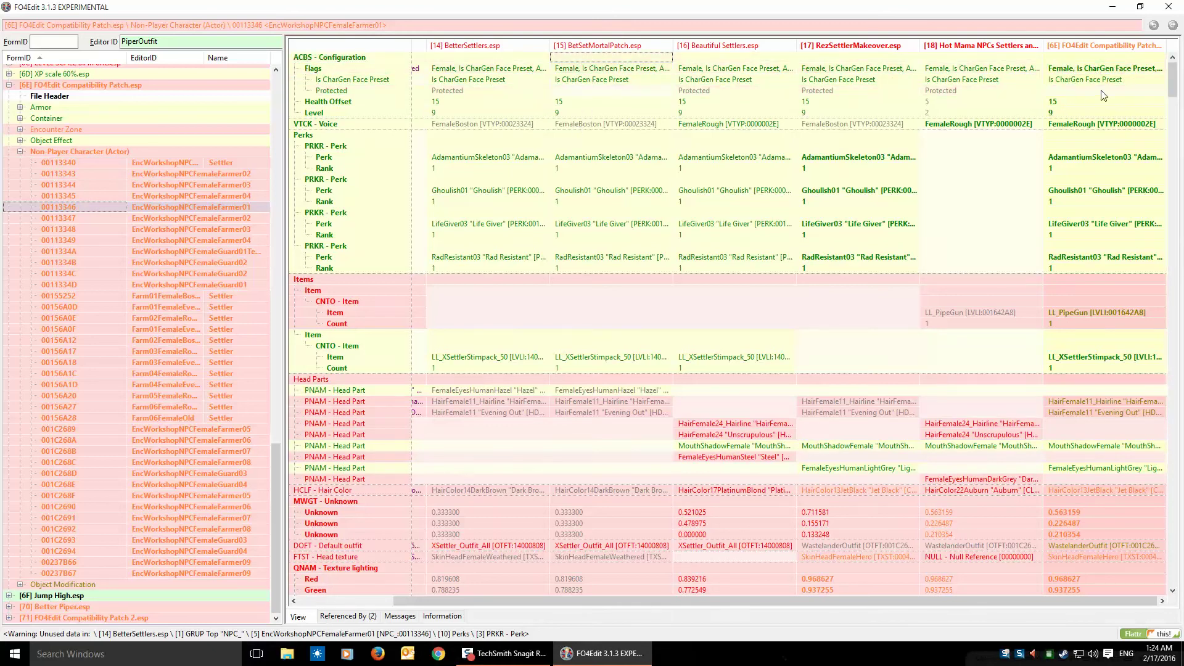
left_click(1063, 68)
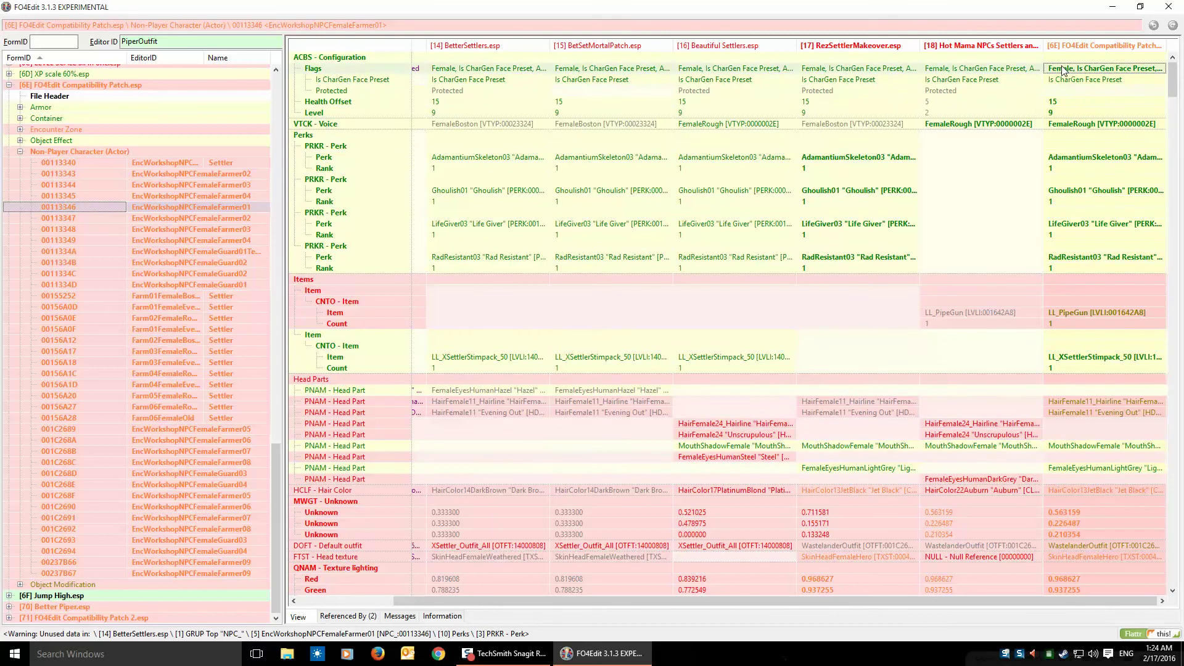
right_click(1063, 68)
left_click(1079, 83)
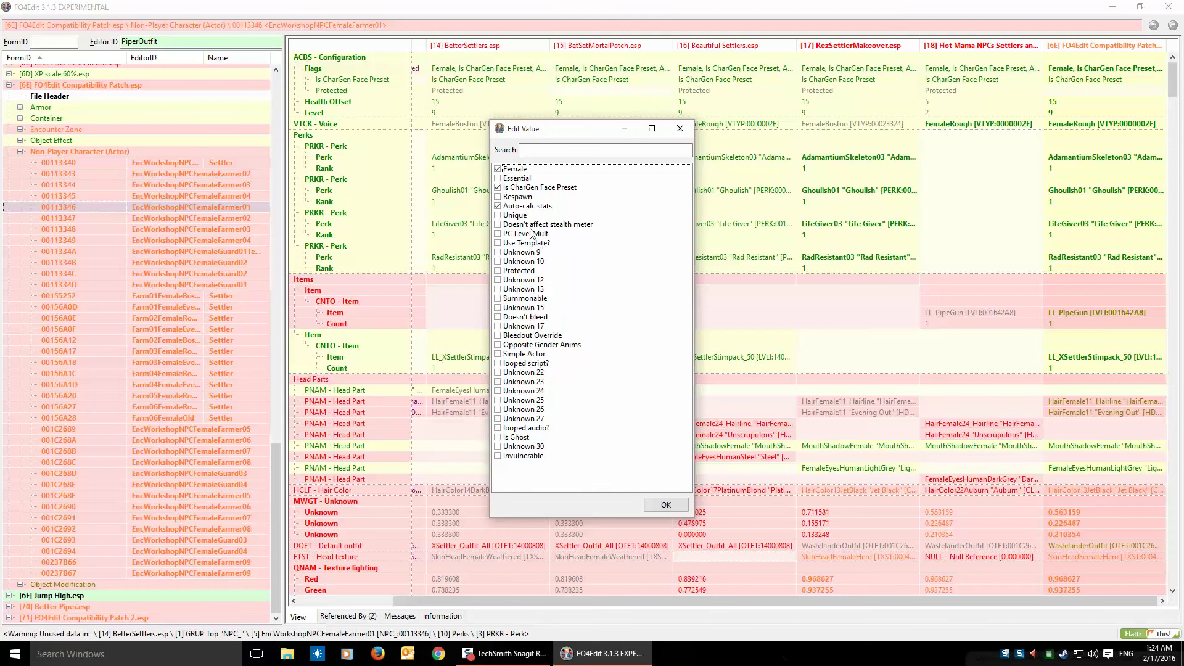
left_click(665, 506)
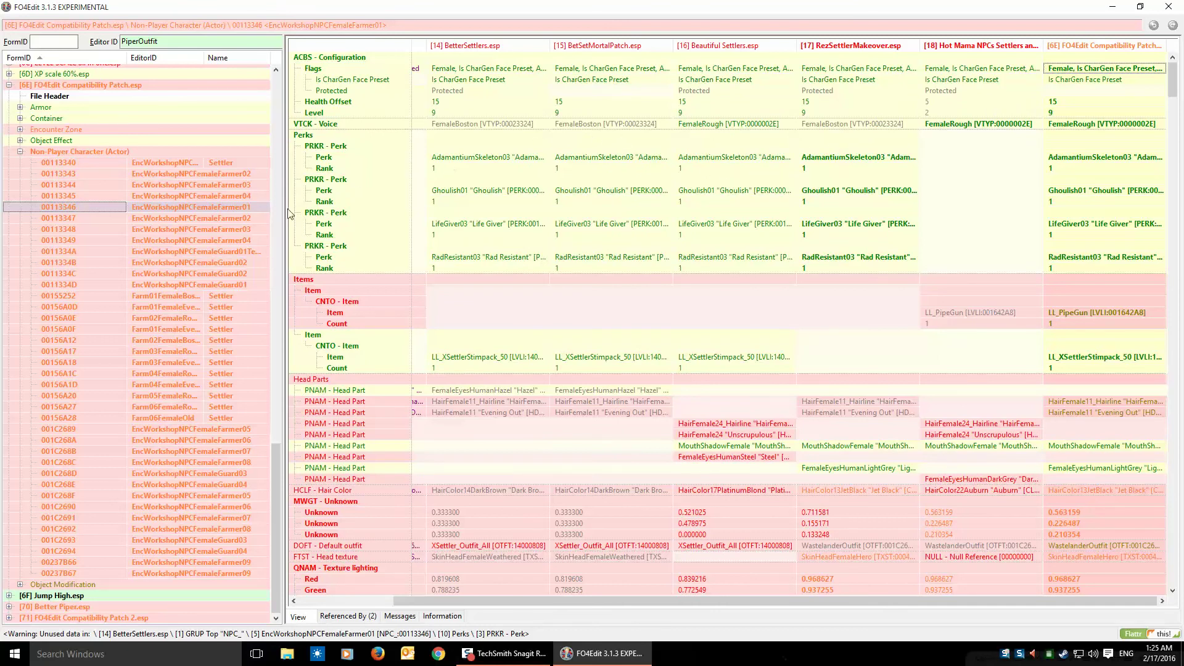
Collapse the compatibility patch's Non-Player Character (Actor) group and expand the same group in BetSetMortalPatch.esp.
mouse_move(272, 483)
left_mouse_down()
mouse_move(272, 415)
mouse_move(276, 490)
left_mouse_up()
left_click_drag(1172, 80, 1172, 80)
left_click(20, 152)
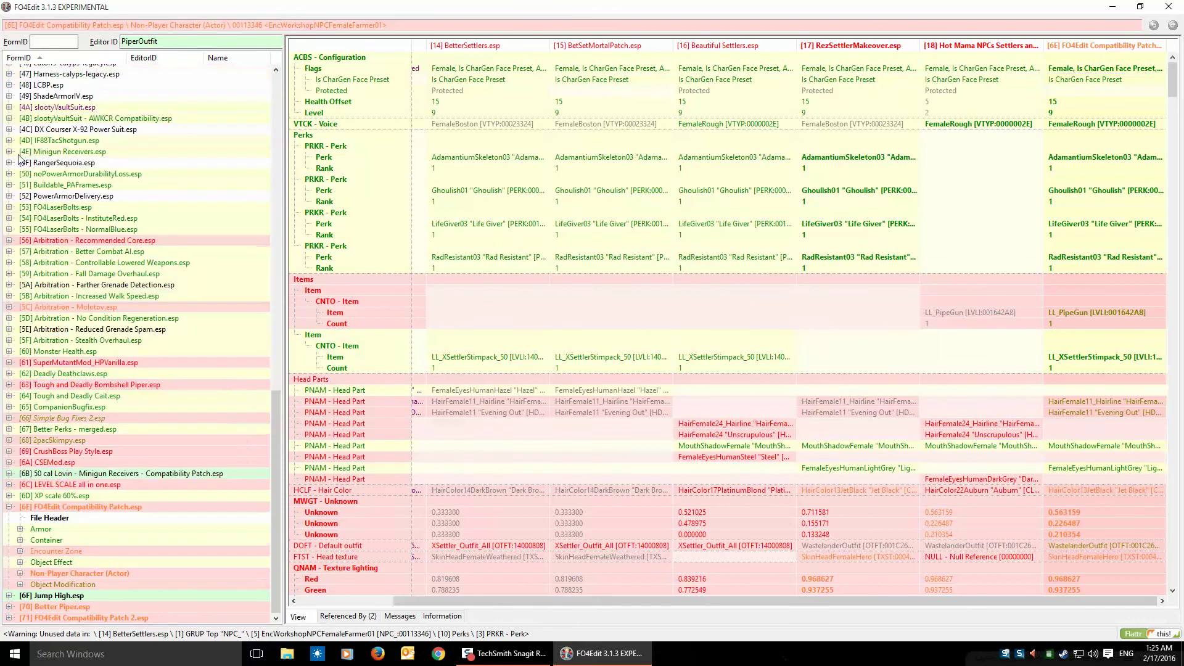
left_click_drag(269, 404, 265, 142)
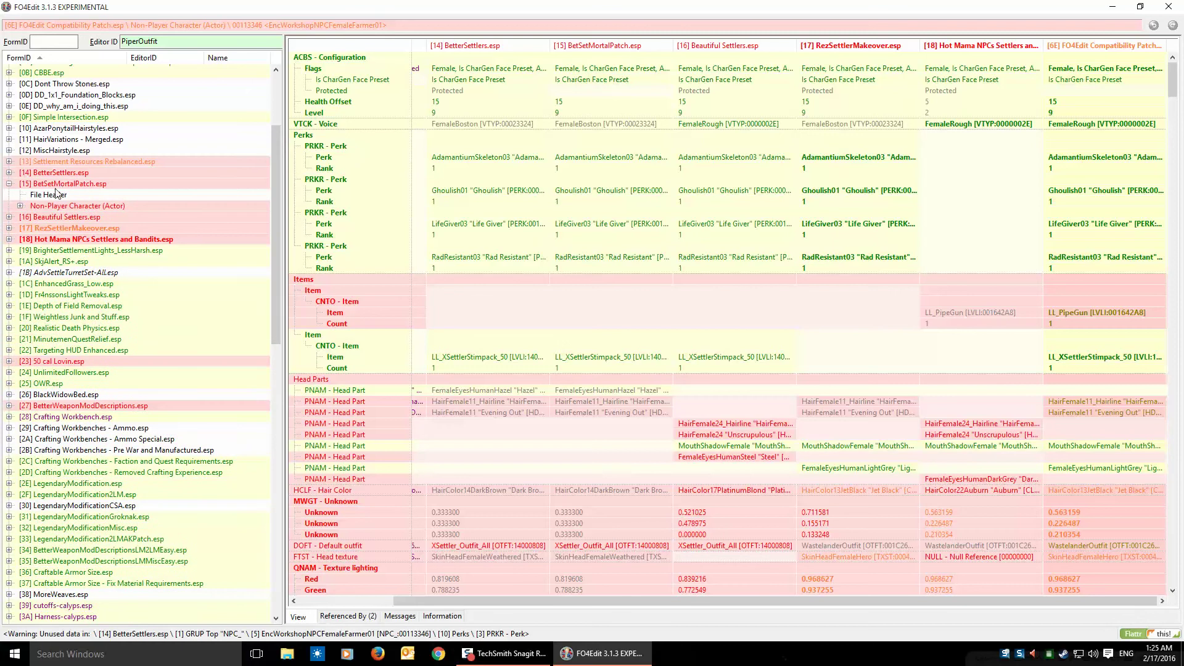
left_click(20, 205)
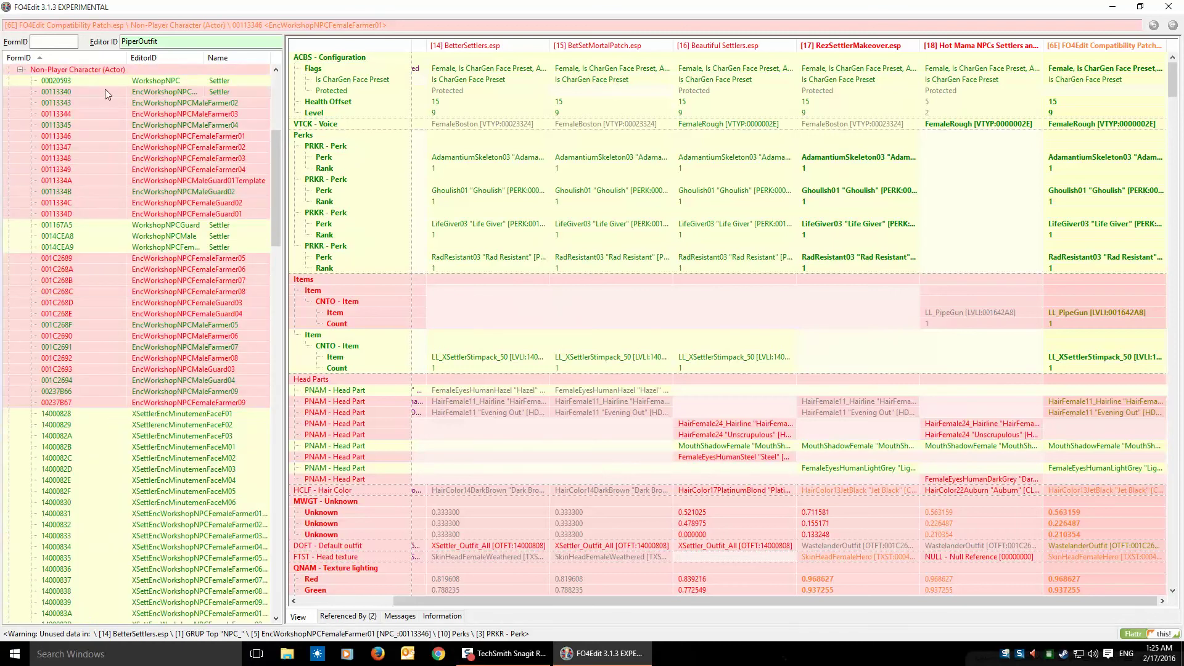
Examine BetSetMortalPatch.esp's NPC records 00113340, 00113343, 00113345 and 00113346, comparing their flags with the compatibility patch.
left_click(79, 94)
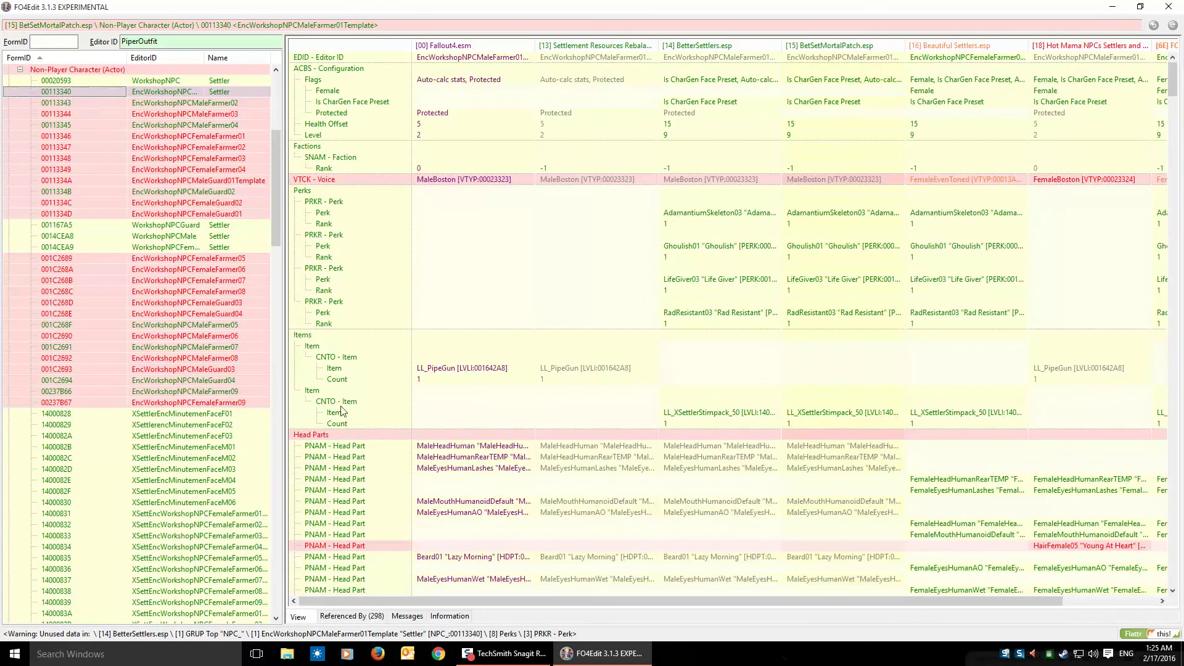
left_click_drag(592, 599, 766, 568)
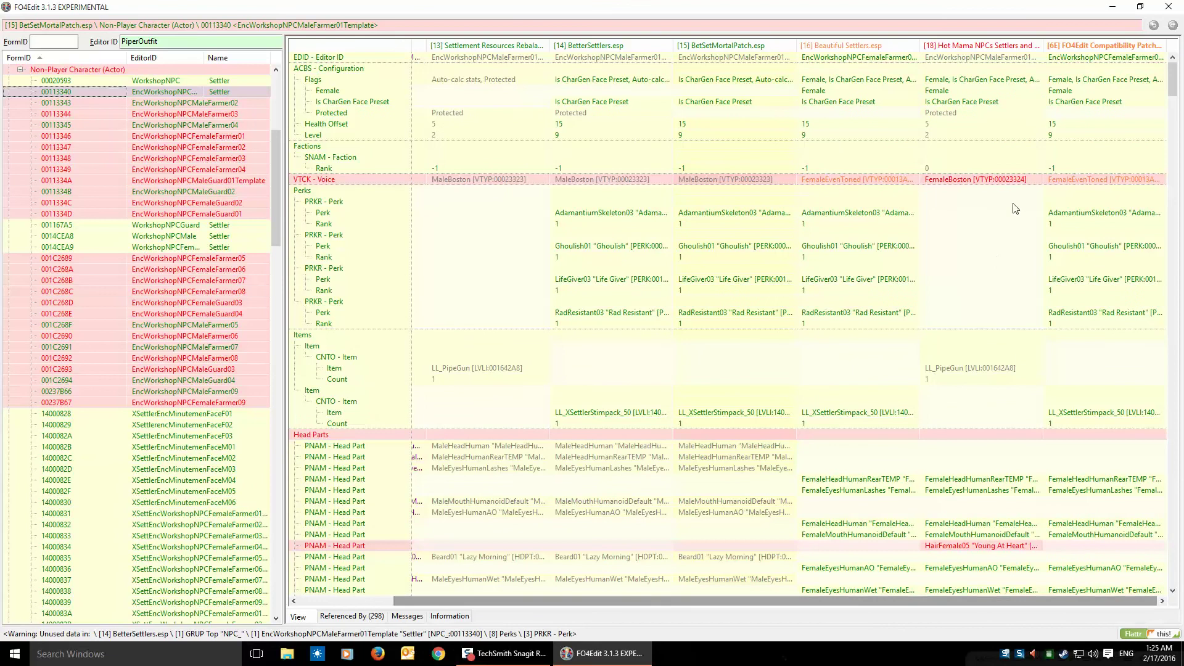
left_click(143, 101)
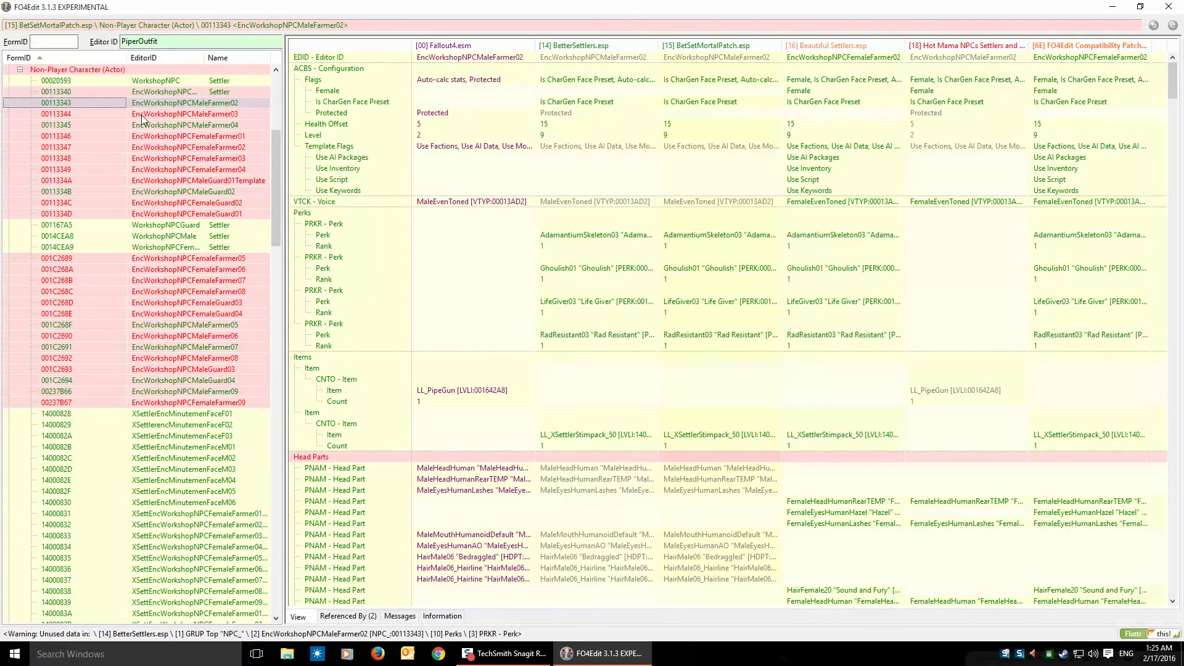
left_click(148, 125)
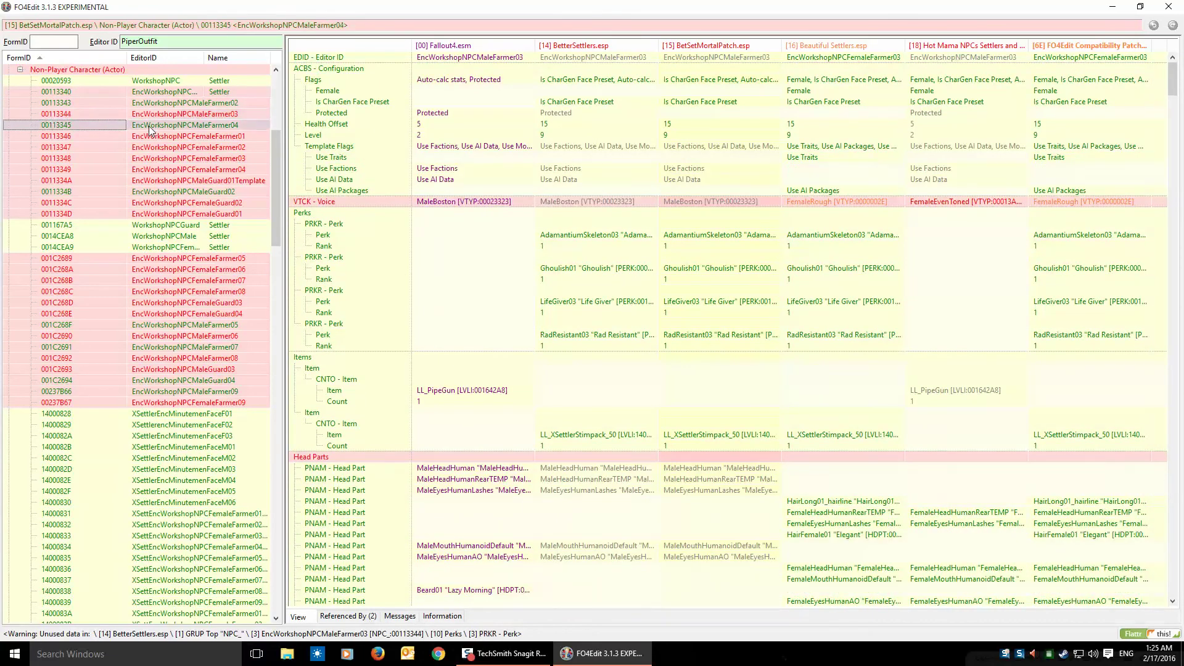
left_click(152, 136)
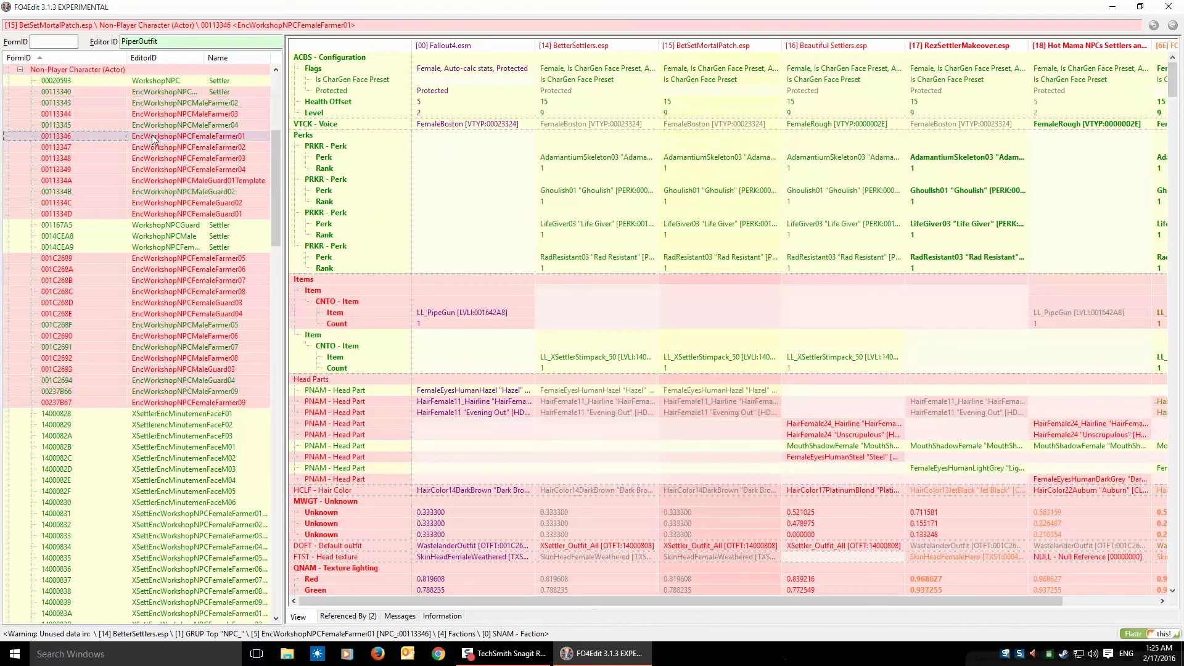
left_click_drag(729, 601, 824, 599)
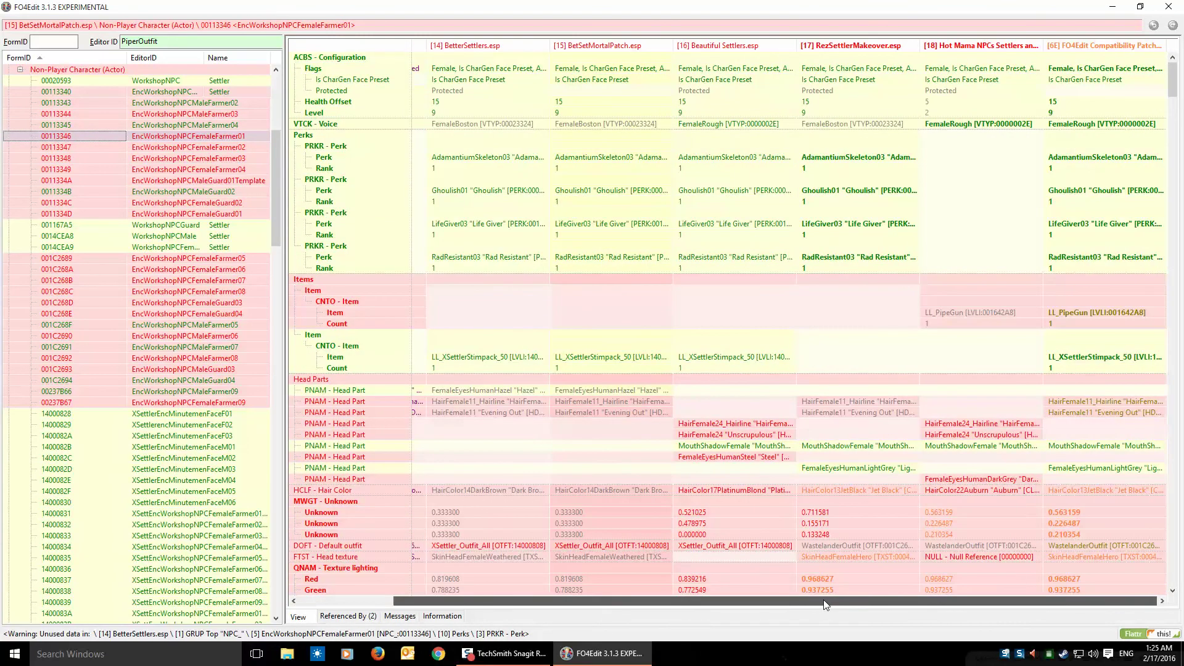
Copy the ACBS configuration of record 00113347 from BetSetMortalPatch.esp into the compatibility patch and check its flags.
left_click(191, 147)
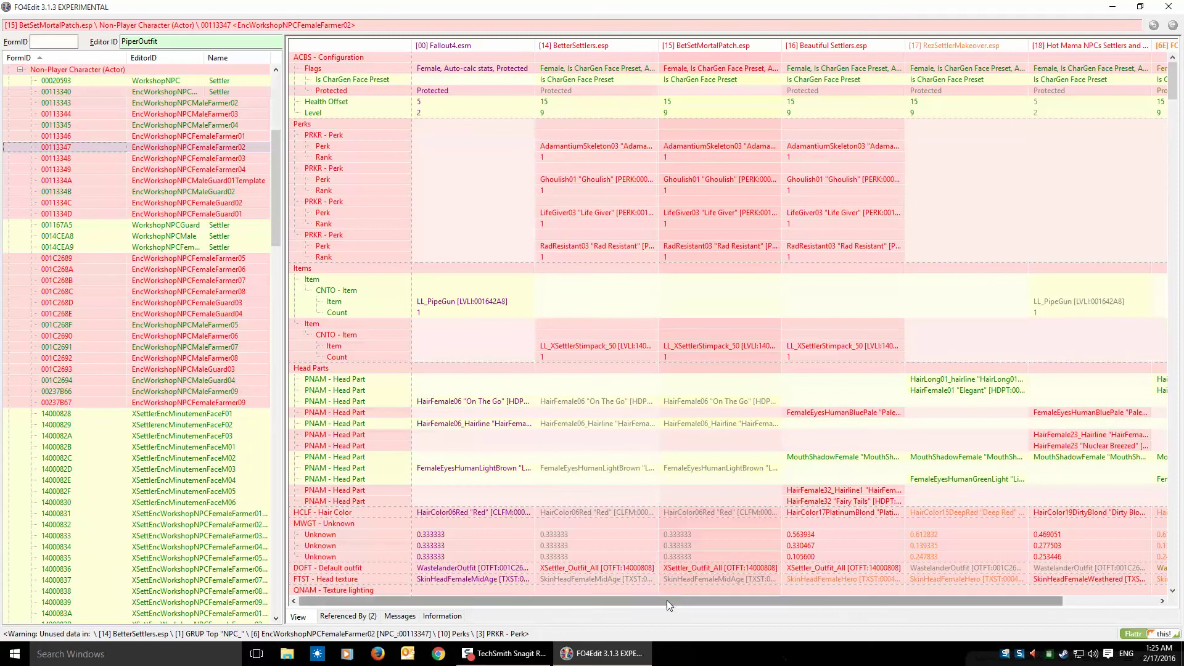
left_click_drag(668, 601, 763, 601)
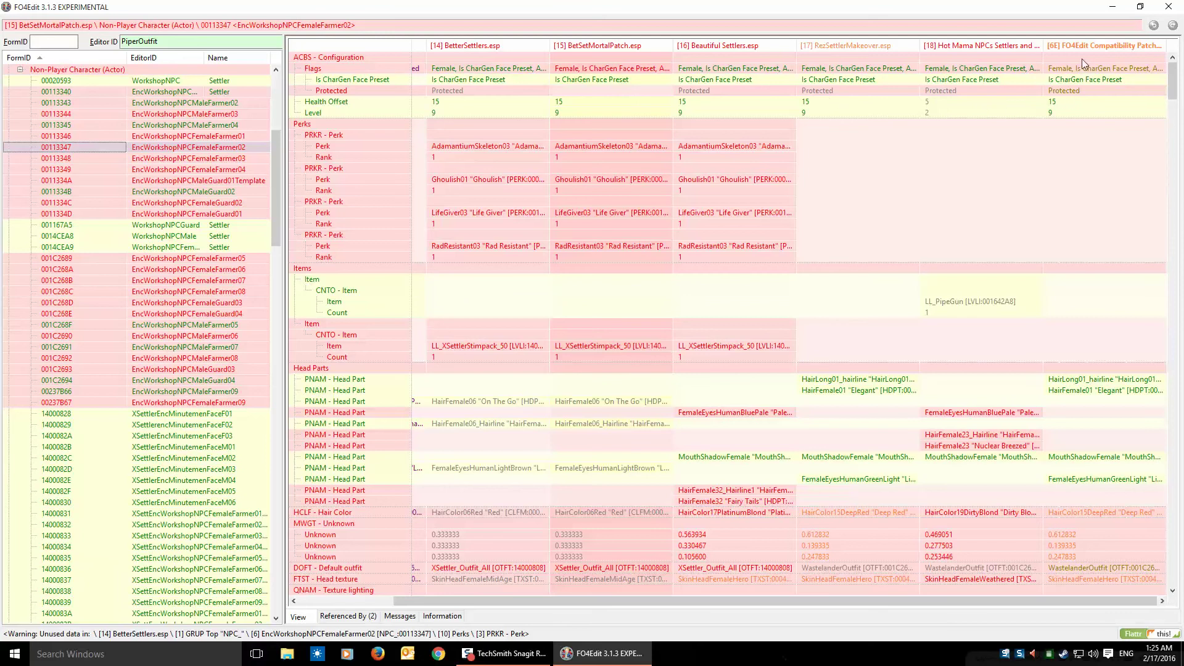
left_click(597, 54)
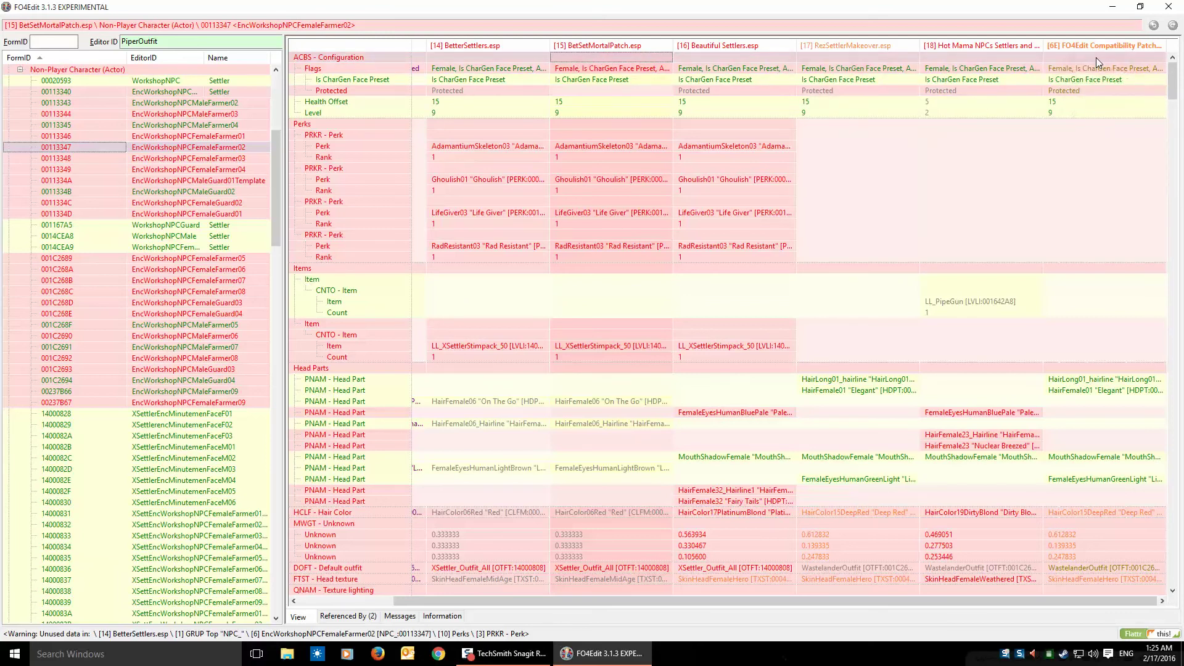
left_click_drag(1097, 59, 1097, 60)
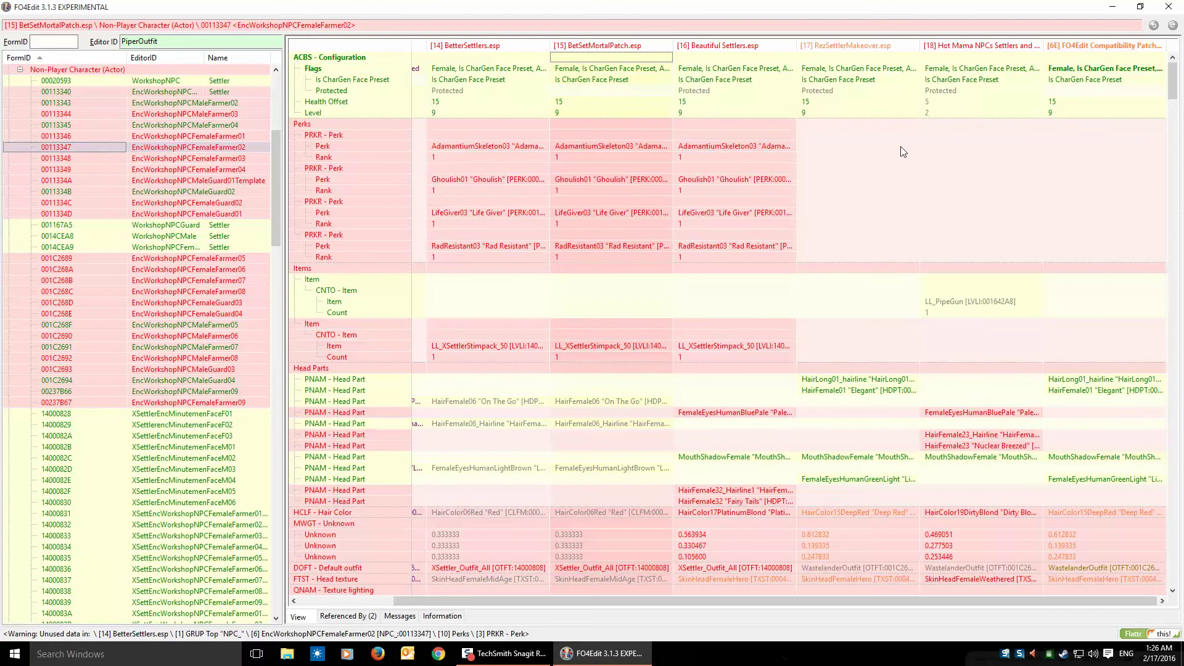
left_click(1063, 68)
right_click(1063, 68)
left_click(1076, 75)
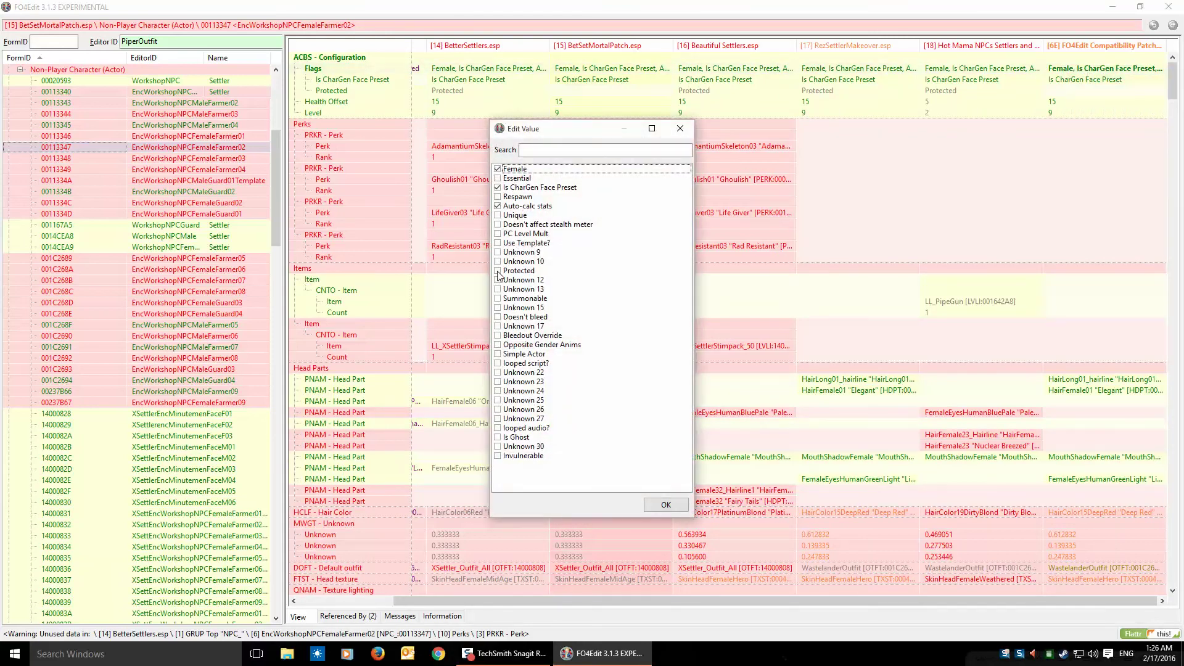
left_click(665, 506)
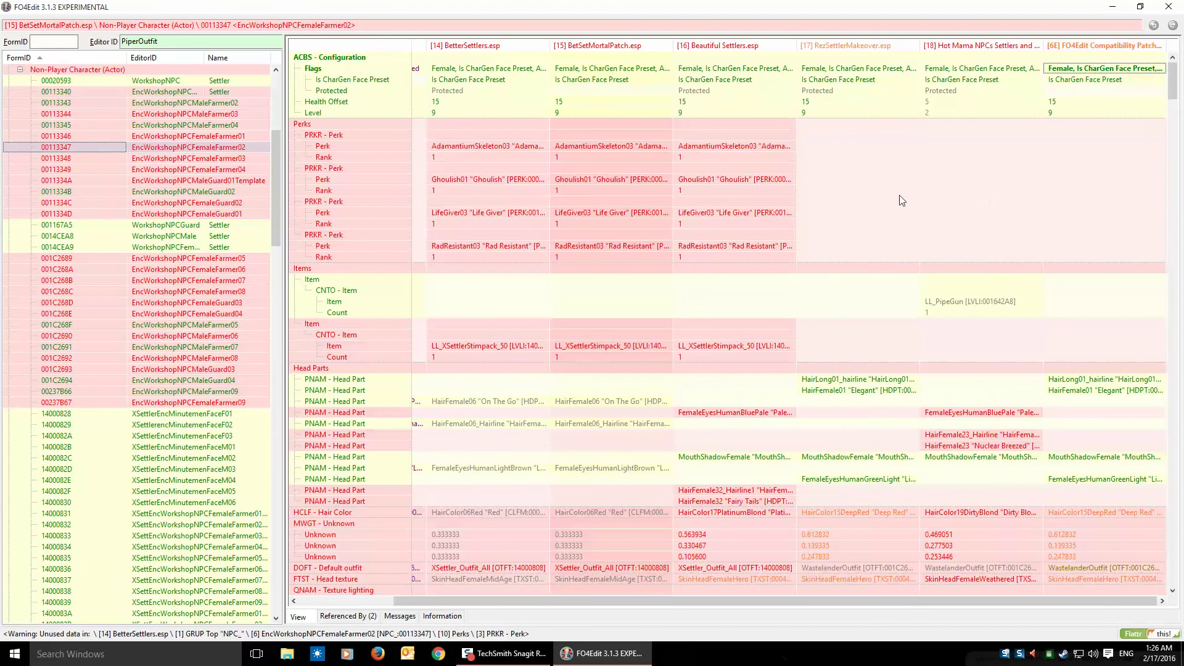
Copy Beautiful Settlers' perks and LL_XSettlerStimpack_50 item and the Hot Mama plugin's LL_PipeGun item into the compatibility patch for record 00113347.
left_click(702, 124)
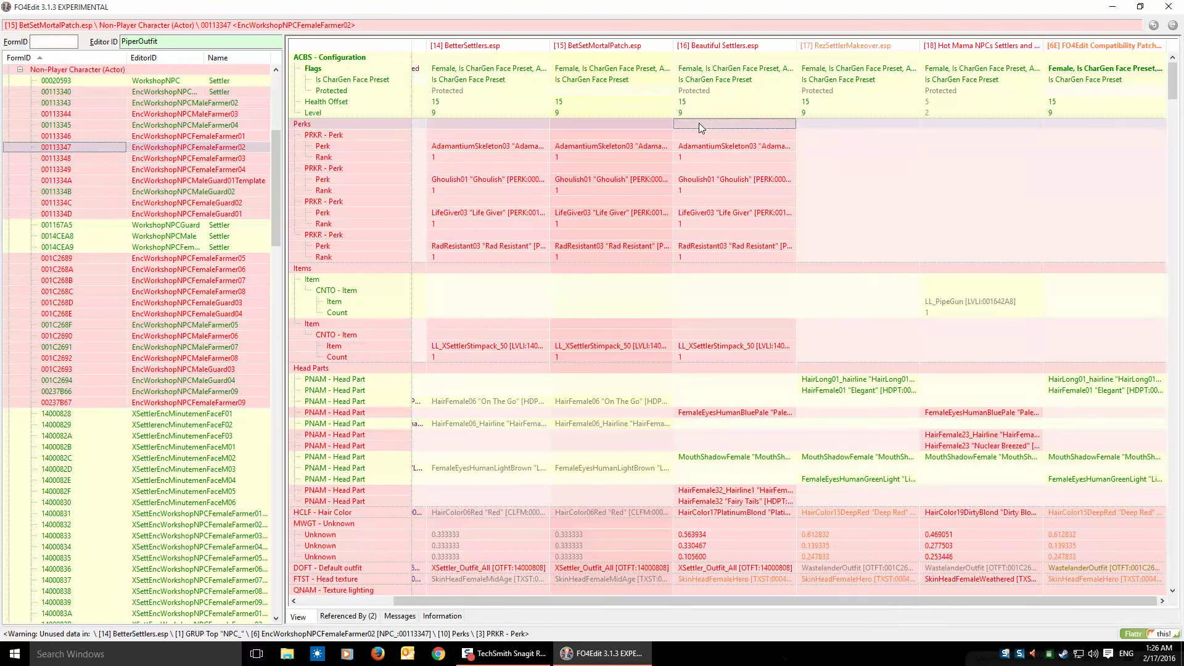
left_click_drag(700, 124, 1085, 130)
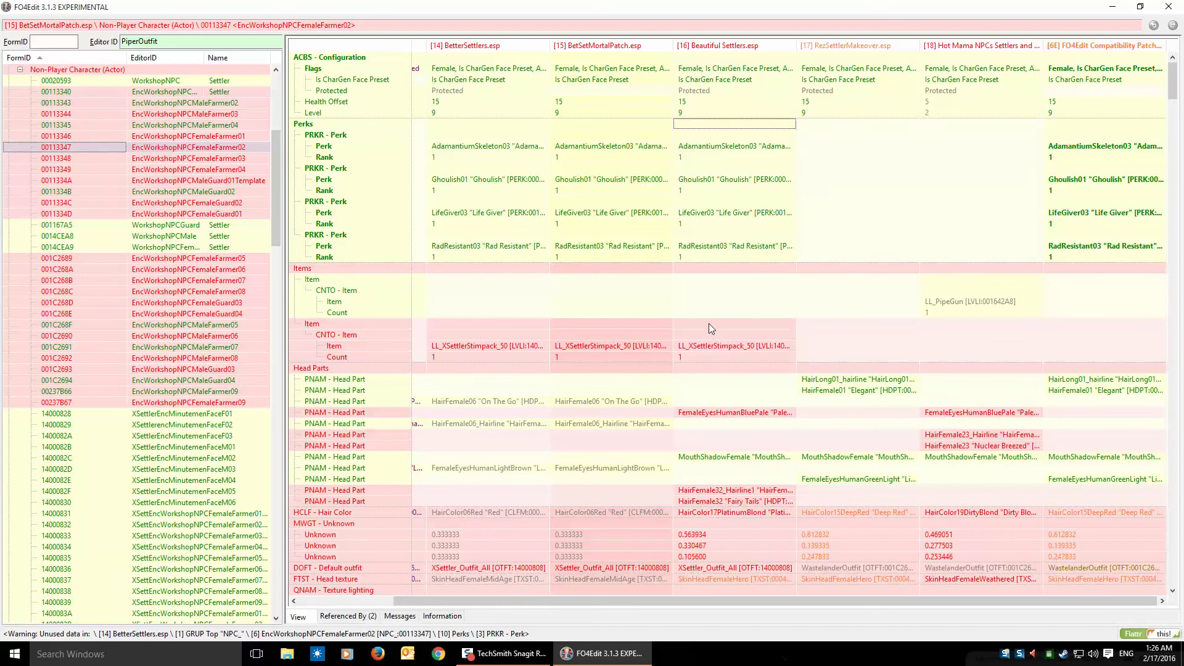
left_click_drag(709, 323, 1101, 358)
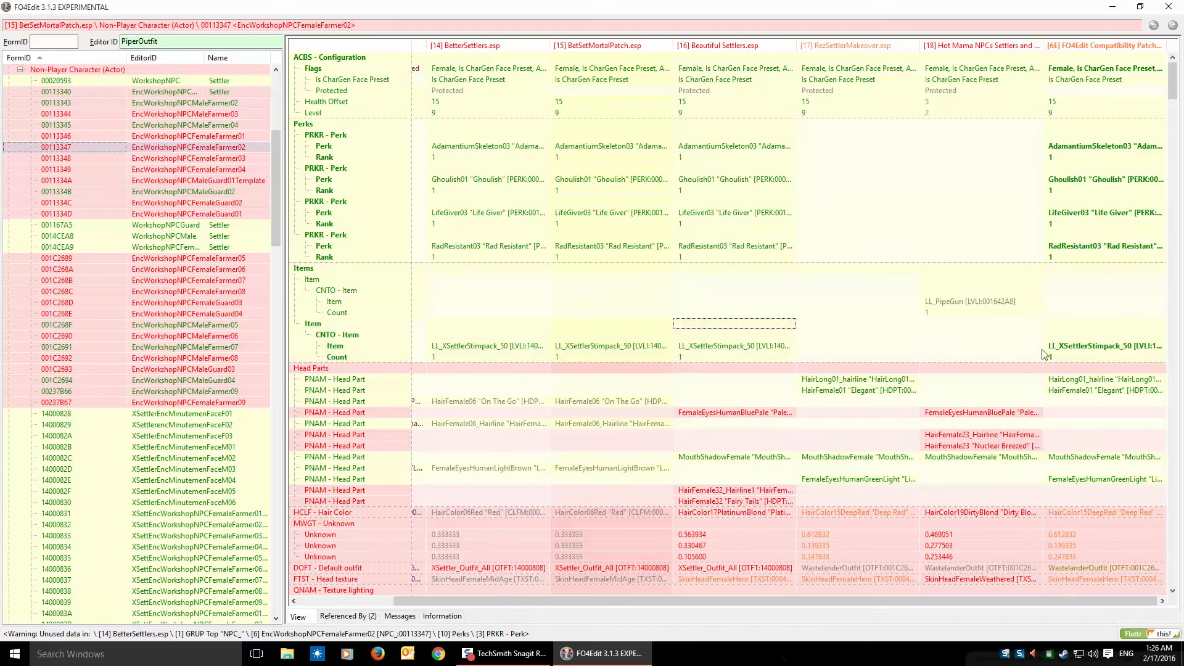
left_click_drag(955, 290, 1079, 314)
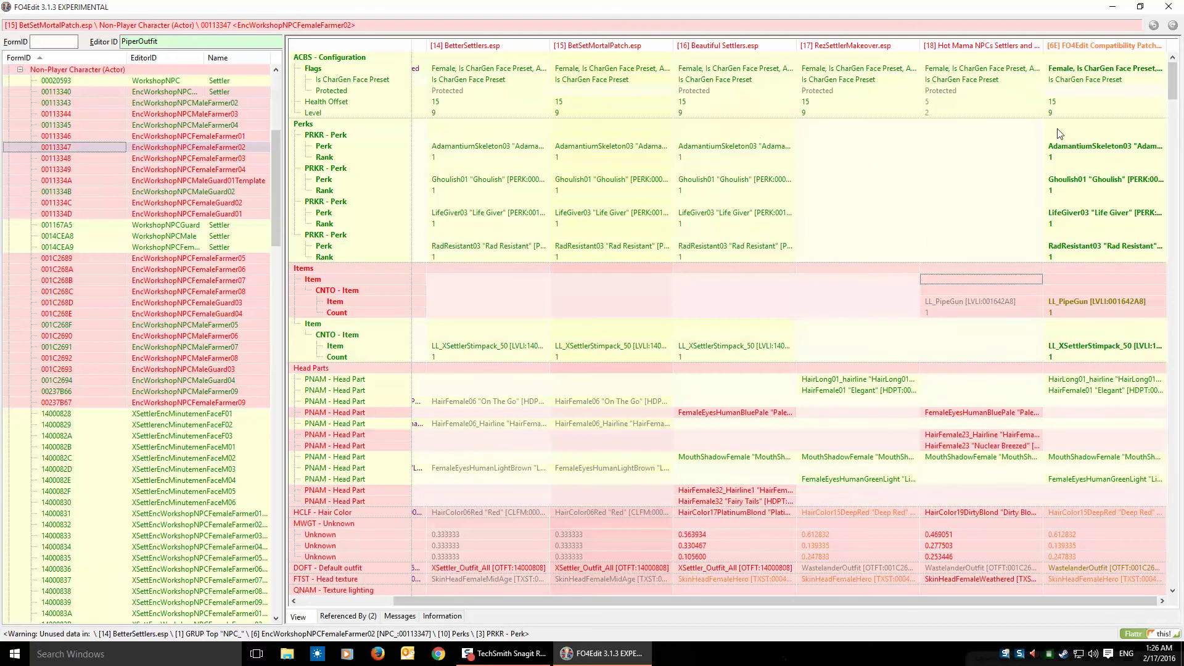
Try carrying the Hot Mama plugin's level and ACBS configuration into the compatibility patch for record 00113347.
double_click(1064, 103)
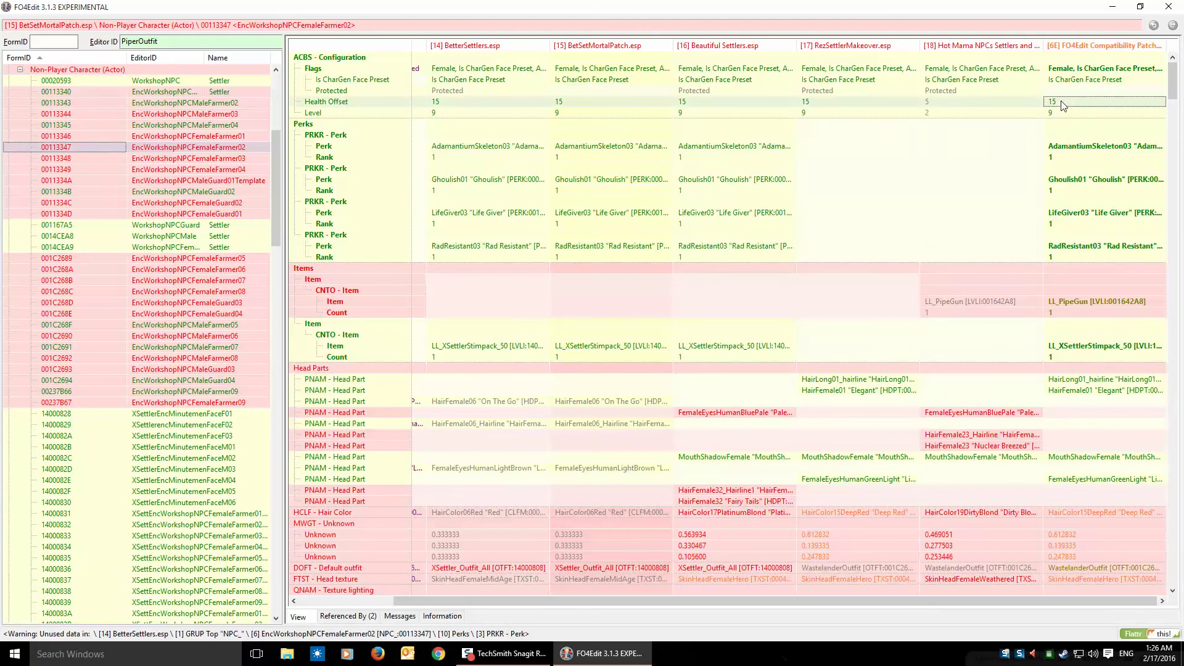
left_click(949, 89)
mouse_move(968, 103)
left_mouse_down()
mouse_move(932, 113)
mouse_move(1086, 114)
left_mouse_up()
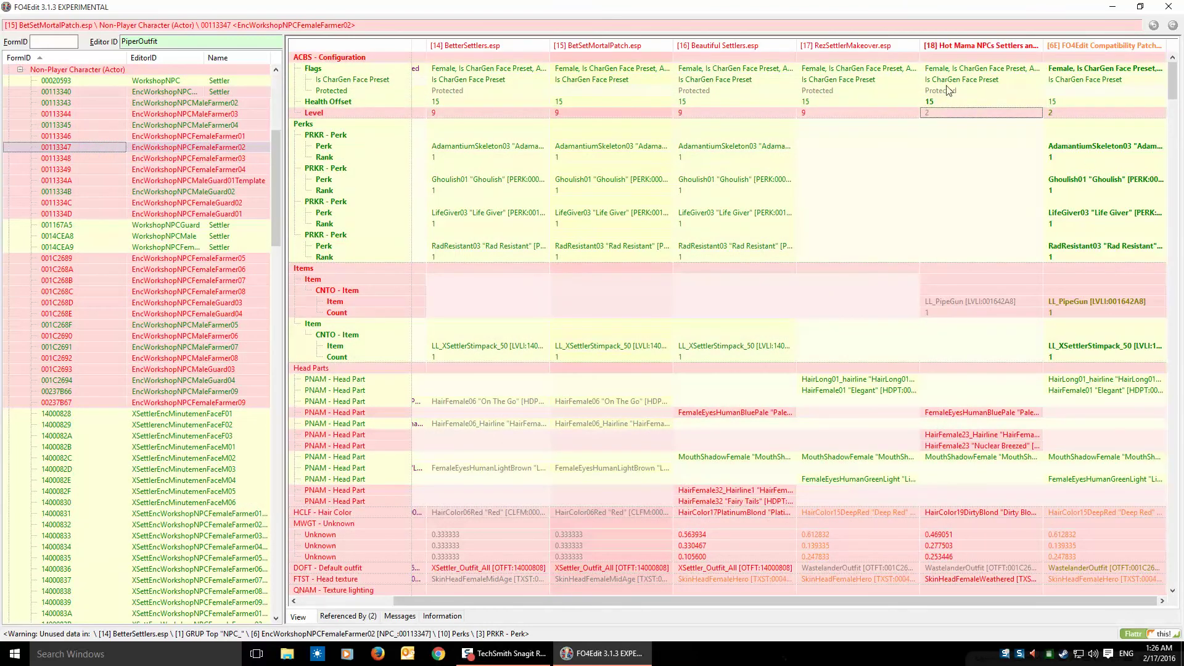
left_click_drag(945, 54, 1112, 80)
Copy BetSetMortalPatch.esp's ACBS configuration over the compatibility patch's one for record 00113347.
left_click_drag(594, 54, 1121, 80)
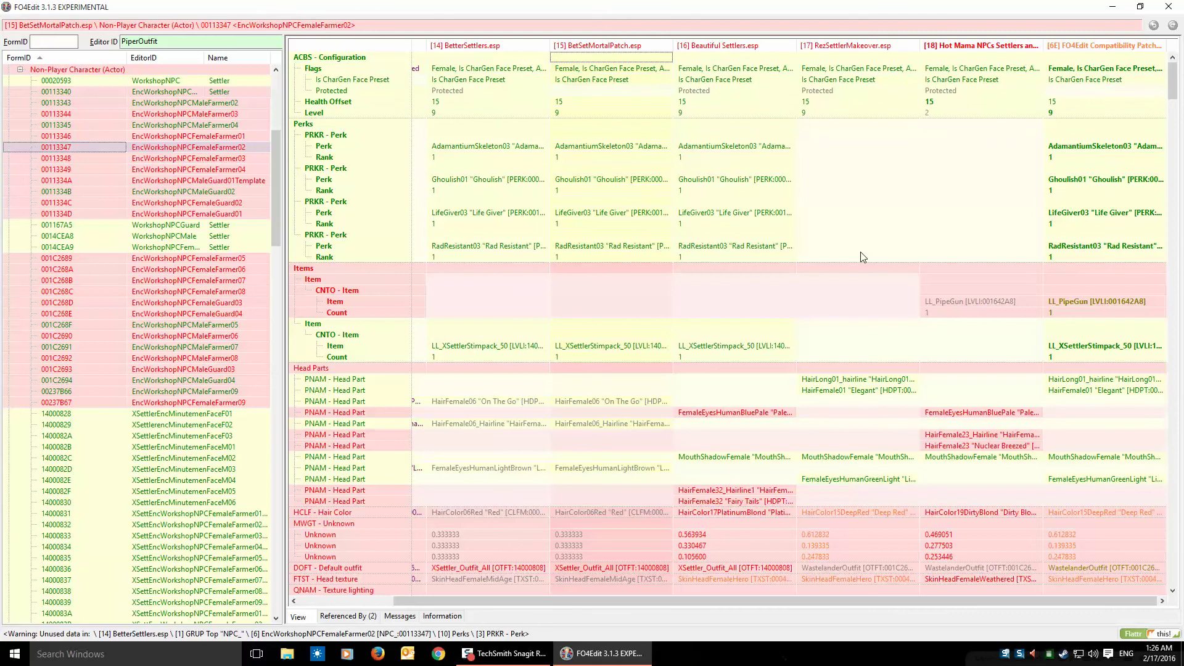
mouse_move(1174, 78)
left_mouse_down()
mouse_move(1173, 103)
mouse_move(1174, 64)
left_mouse_up()
View BetSetMortalPatch.esp's NPC record 0011334B and collapse that plugin's Non-Player Character (Actor) group.
left_click(86, 191)
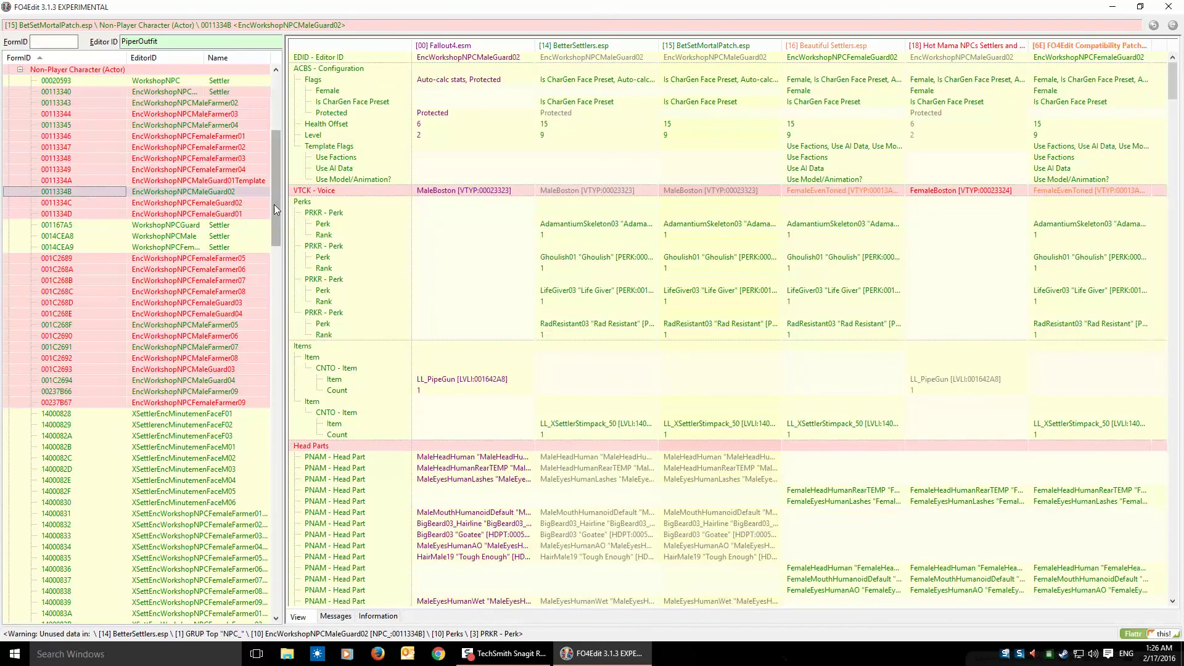
left_click_drag(273, 205, 272, 166)
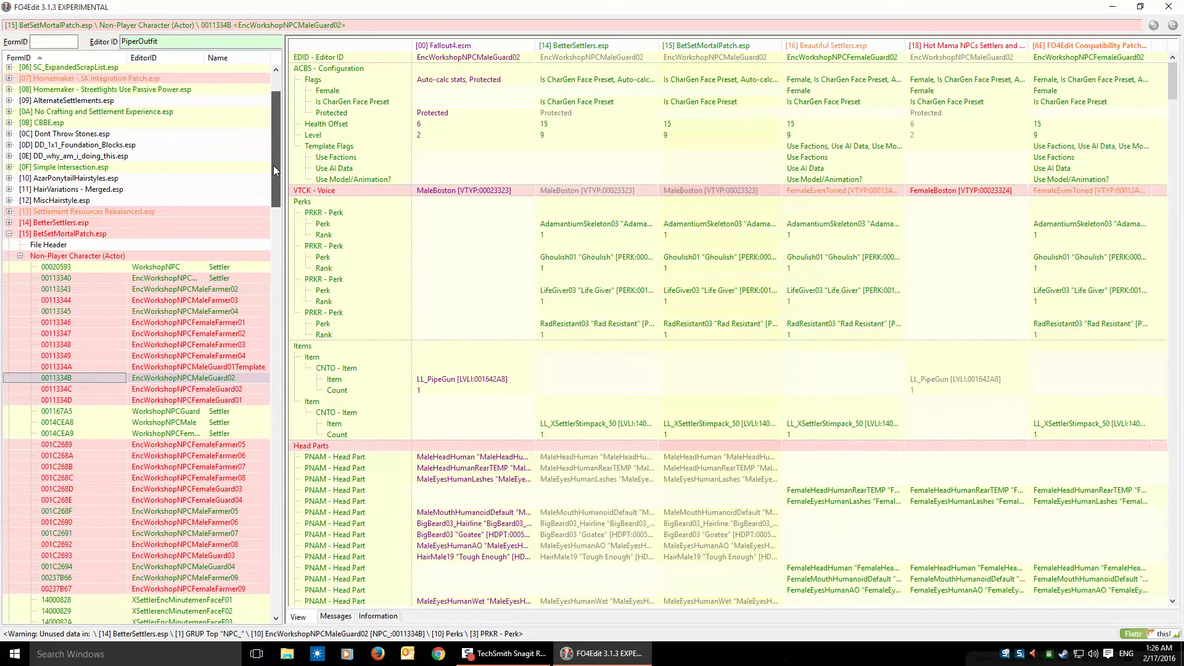
left_click(20, 256)
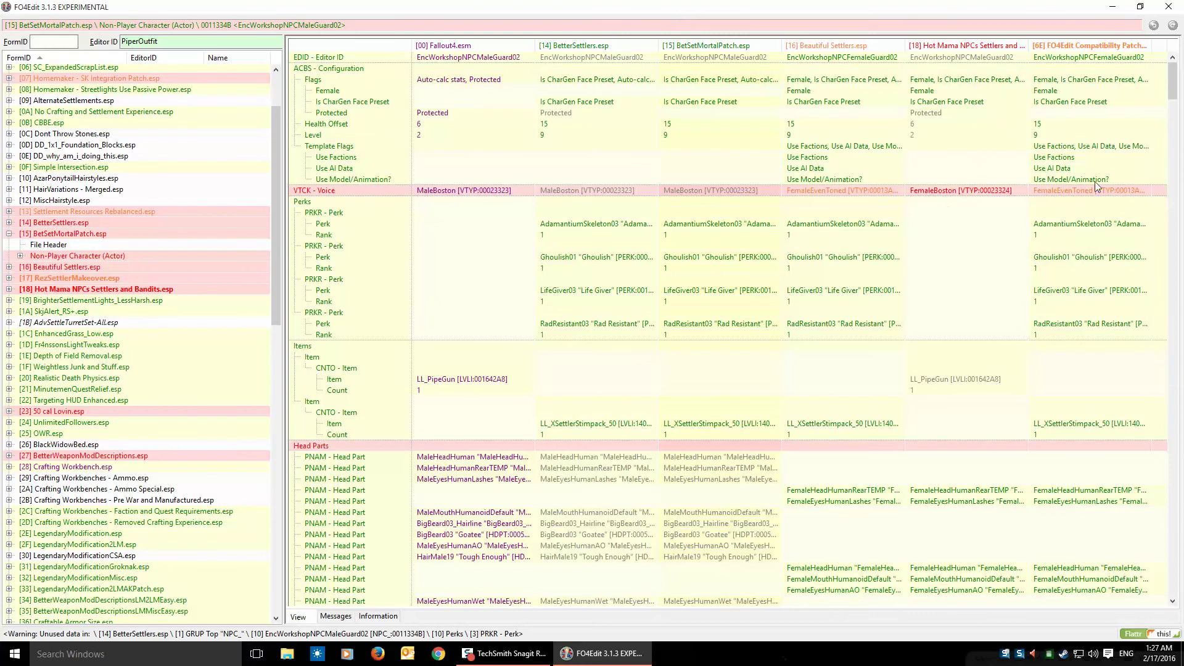
mouse_move(1174, 83)
left_mouse_down()
mouse_move(1176, 561)
mouse_move(1173, 64)
left_mouse_up()
left_click_drag(273, 234, 274, 188)
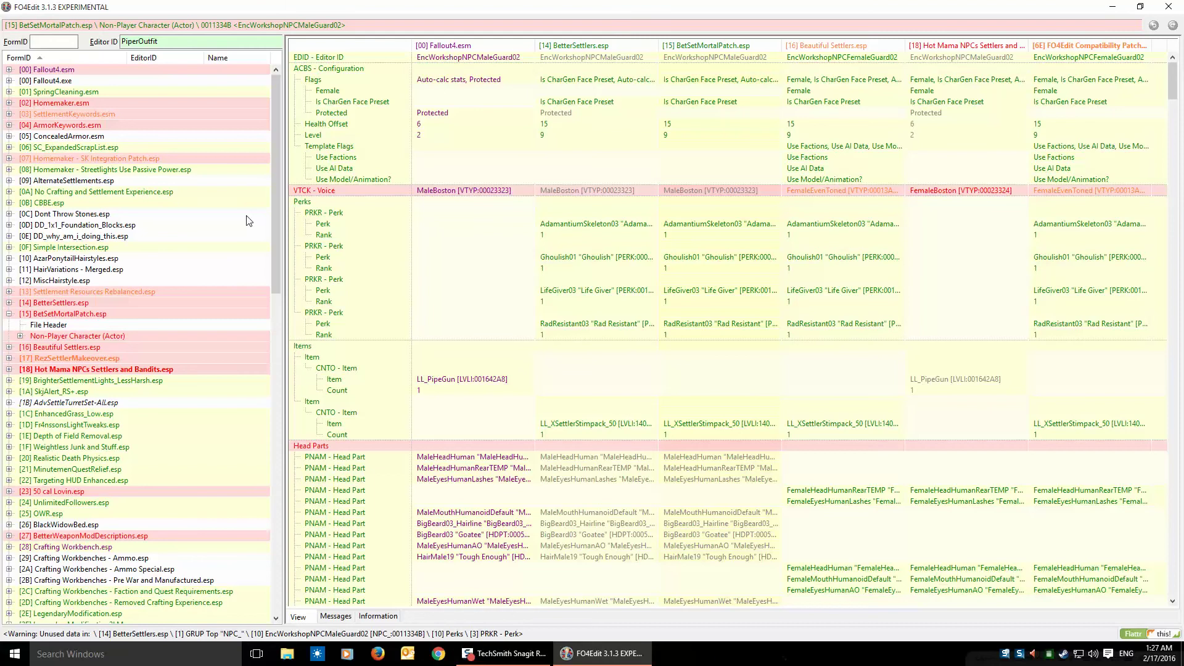
mouse_move(274, 192)
left_mouse_down()
mouse_move(267, 251)
mouse_move(270, 176)
left_mouse_up()
left_click_drag(275, 215, 278, 523)
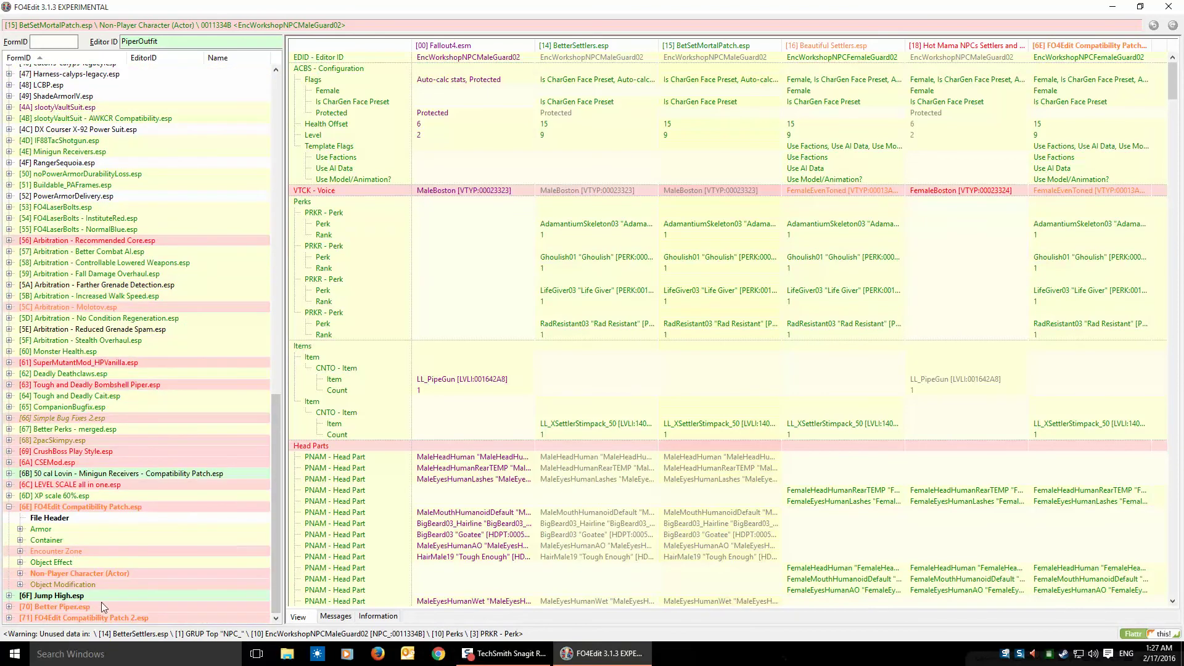
left_click_drag(275, 444, 286, 127)
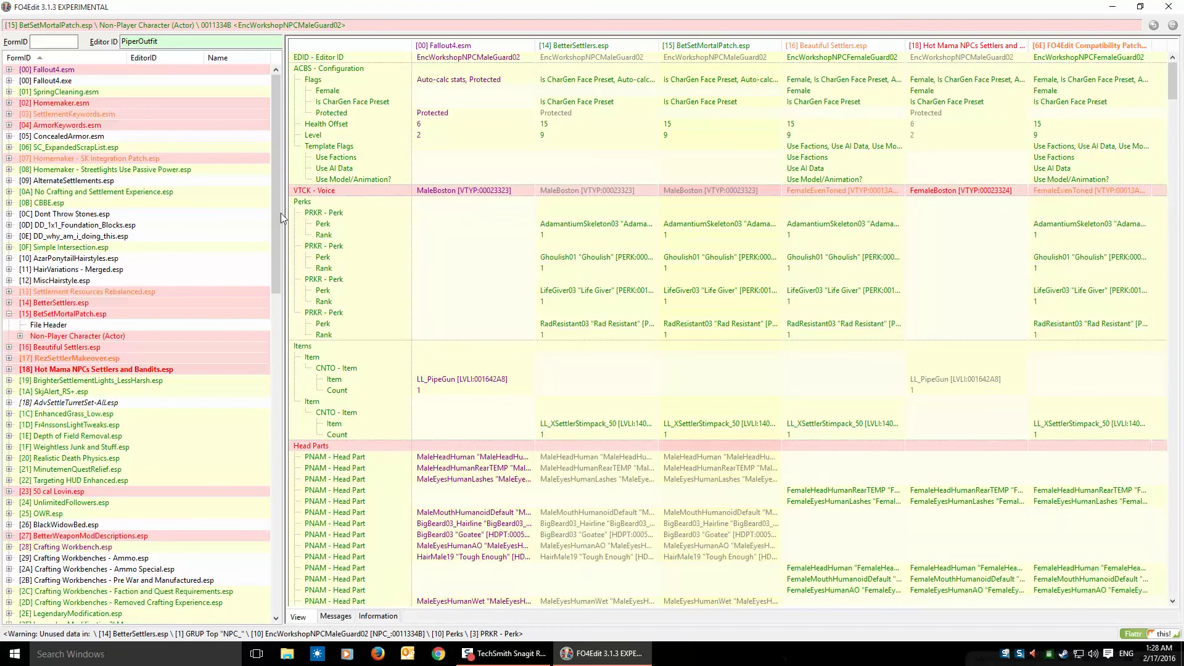
left_click_drag(277, 204, 279, 173)
Expand Homemaker.esm's Constructible Object group and compare the category keywords of records 00019354, 00019355 and 00019358 across plugins.
left_click(9, 103)
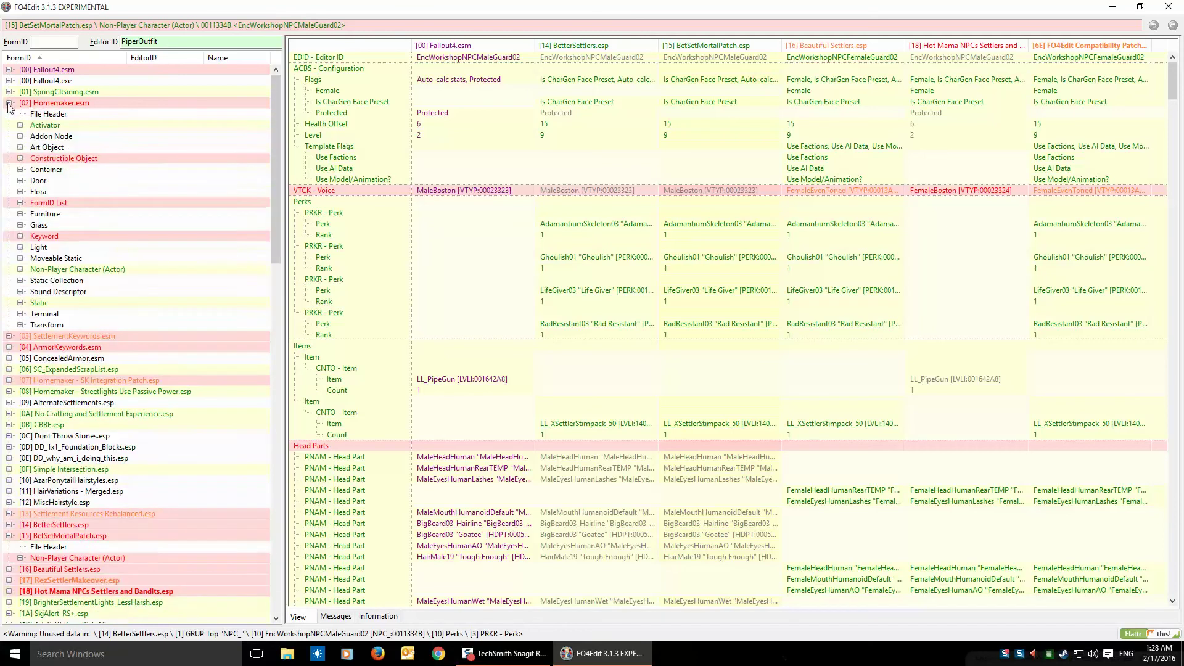
left_click(20, 159)
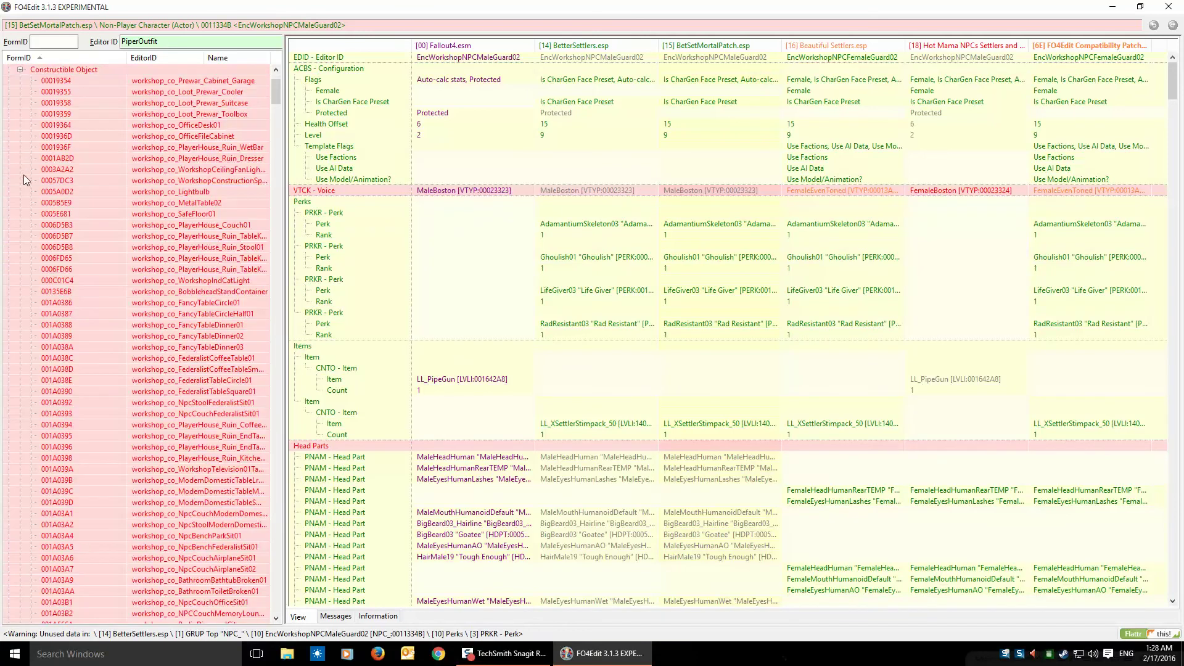
left_click(97, 80)
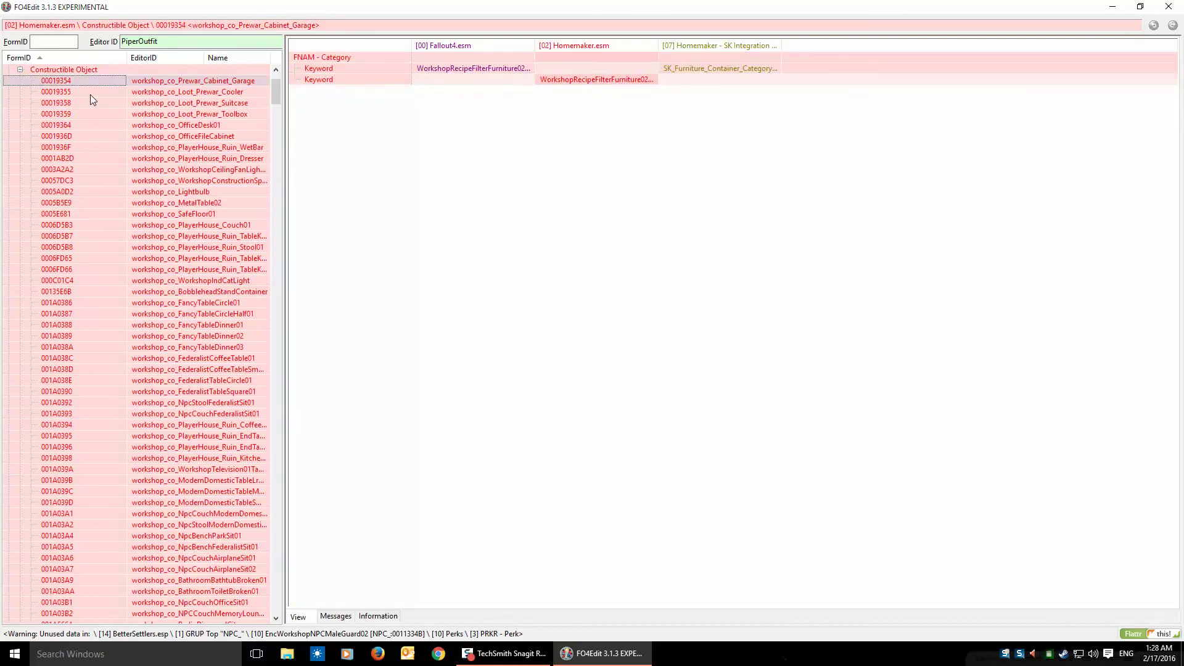
left_click(90, 95)
left_click(87, 105)
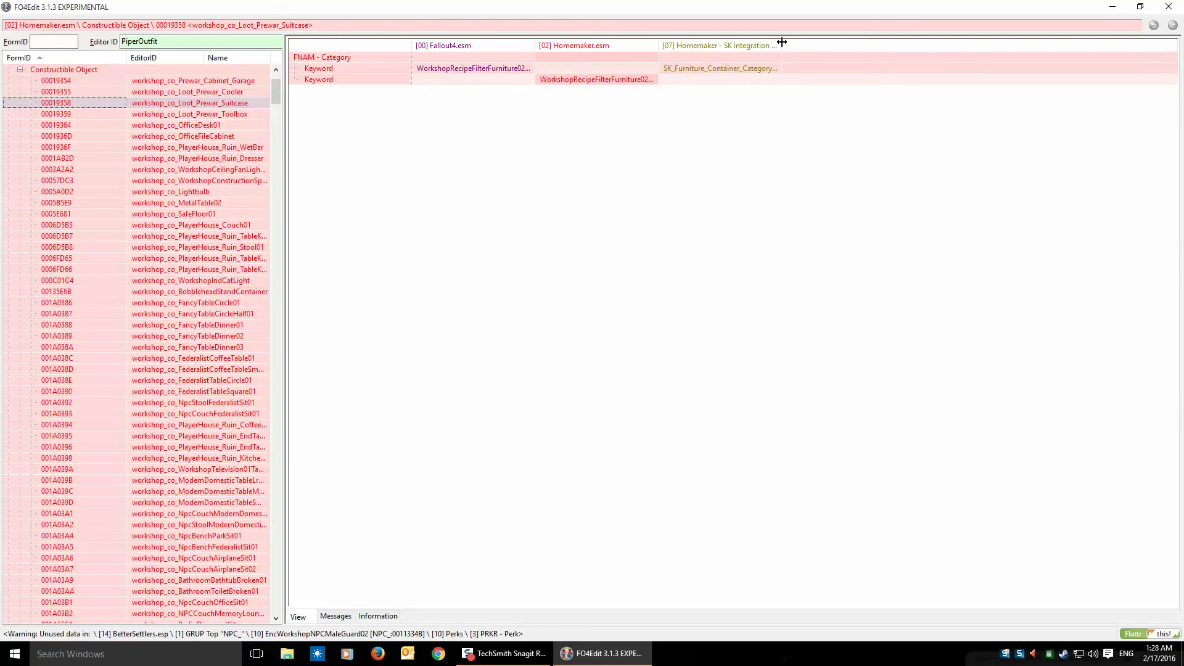
left_click_drag(781, 42, 889, 43)
Compare the overrides of Homemaker.esm records 00019359, 00019364, 0005A0D2 and 0006D5B7, and collapse the plugin.
left_click(141, 113)
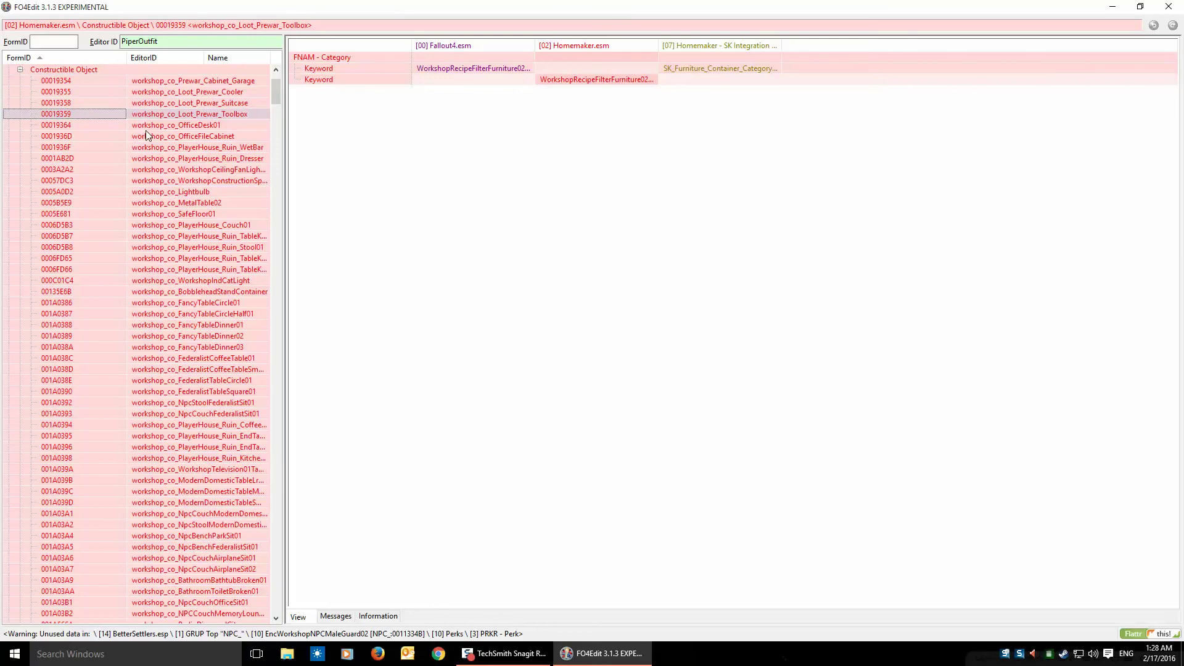
left_click(145, 127)
left_click(147, 192)
left_click(138, 238)
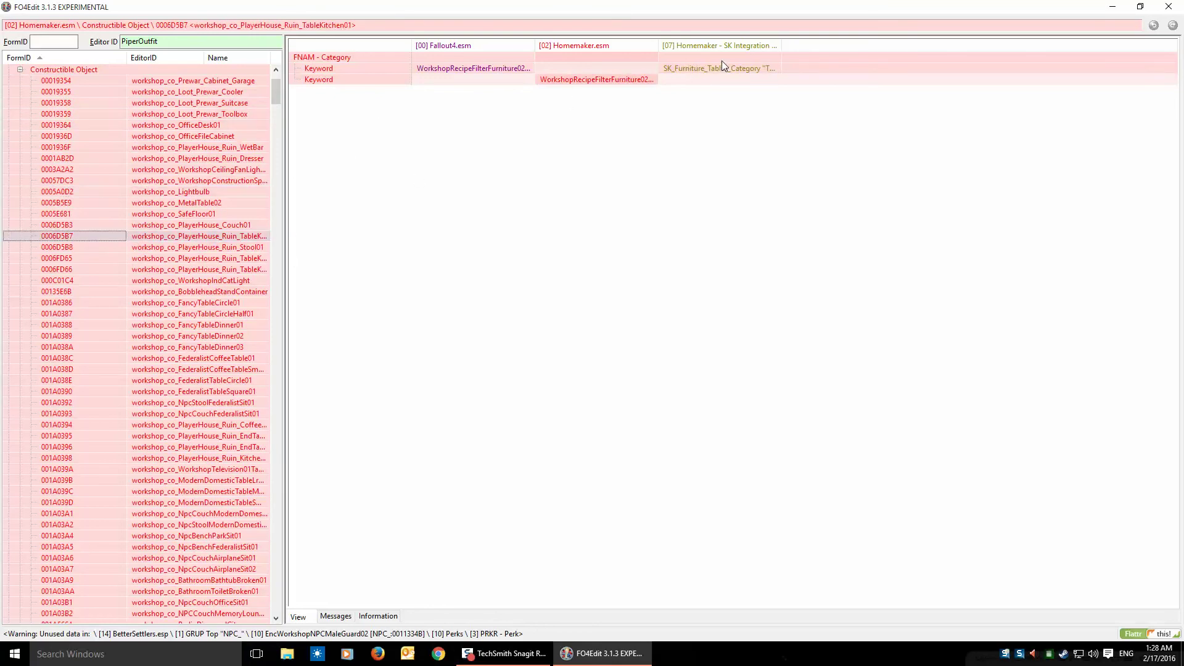
left_click_drag(781, 44, 848, 44)
left_click_drag(275, 94, 276, 91)
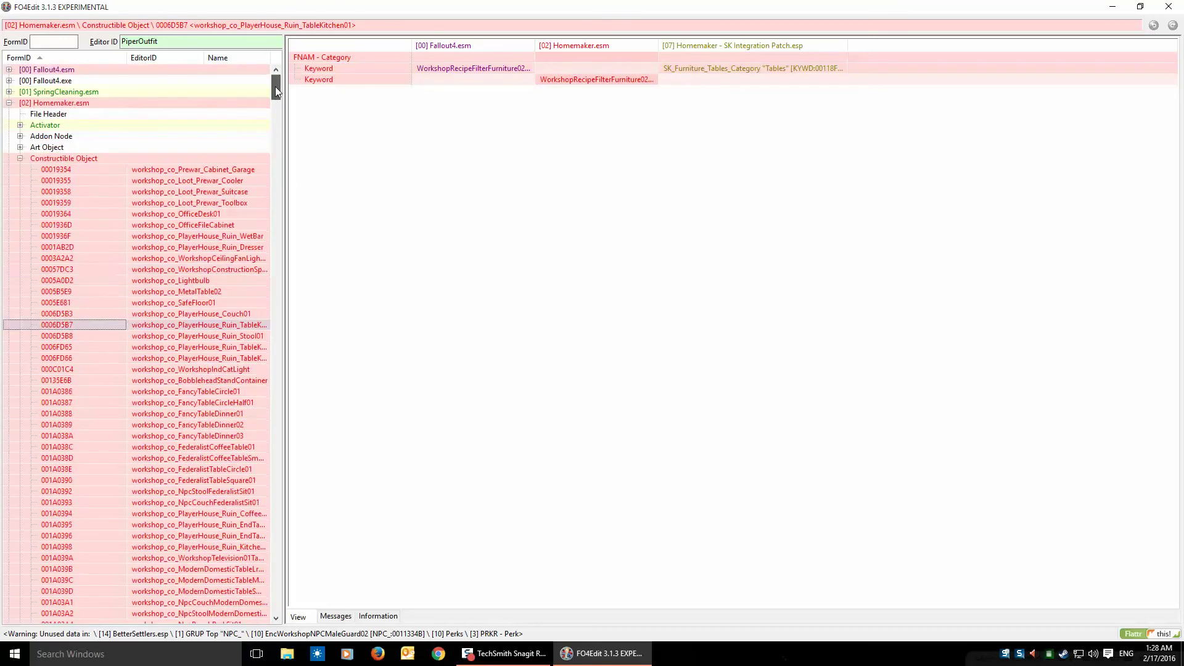
left_click(19, 159)
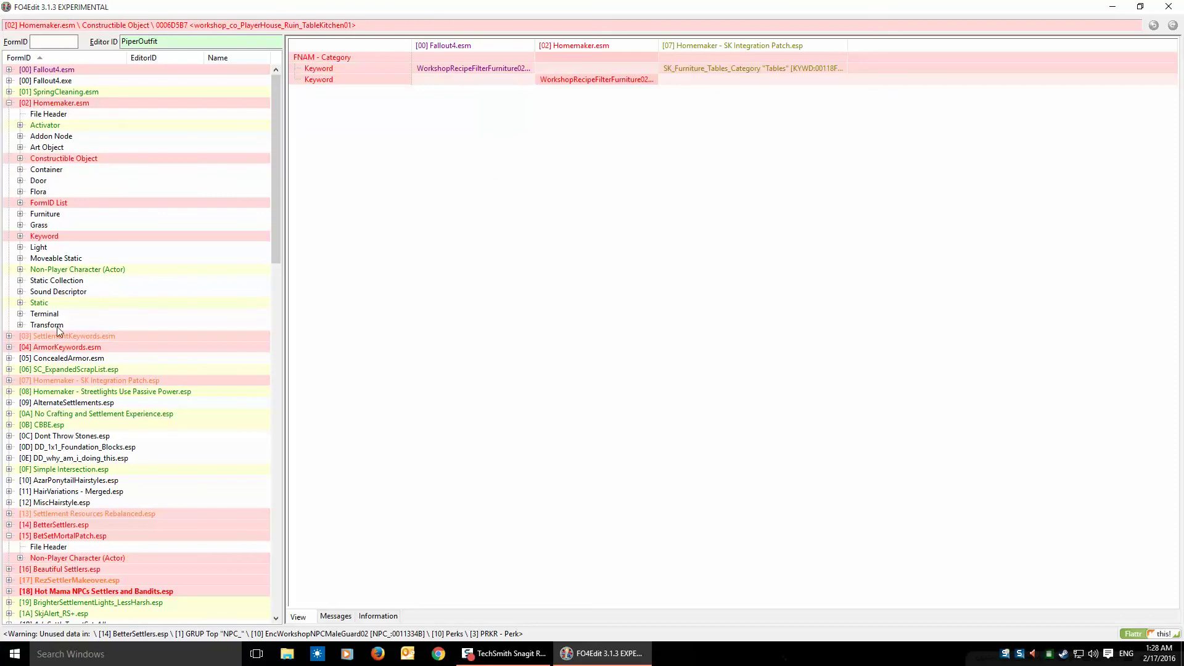
left_click(10, 103)
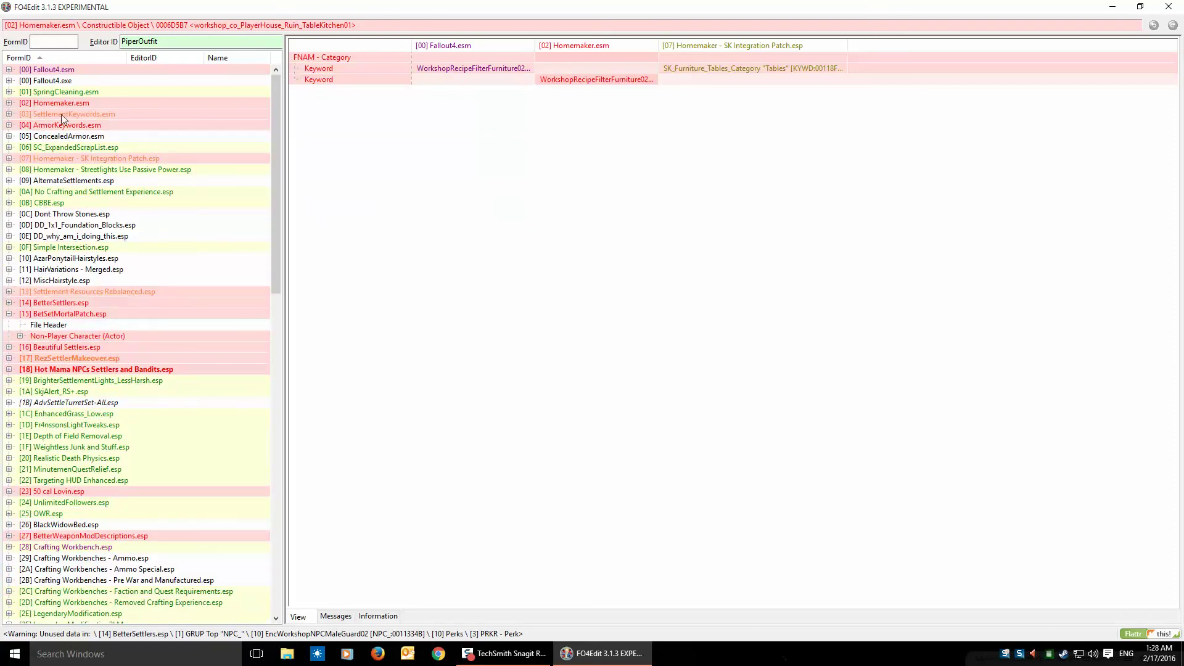
Expand ArmorKeywords.esm's Armor group and compare the keywords of Silver Shroud record 0002F525 with Armorsmith Extended's, widening both plugin columns.
left_click(9, 126)
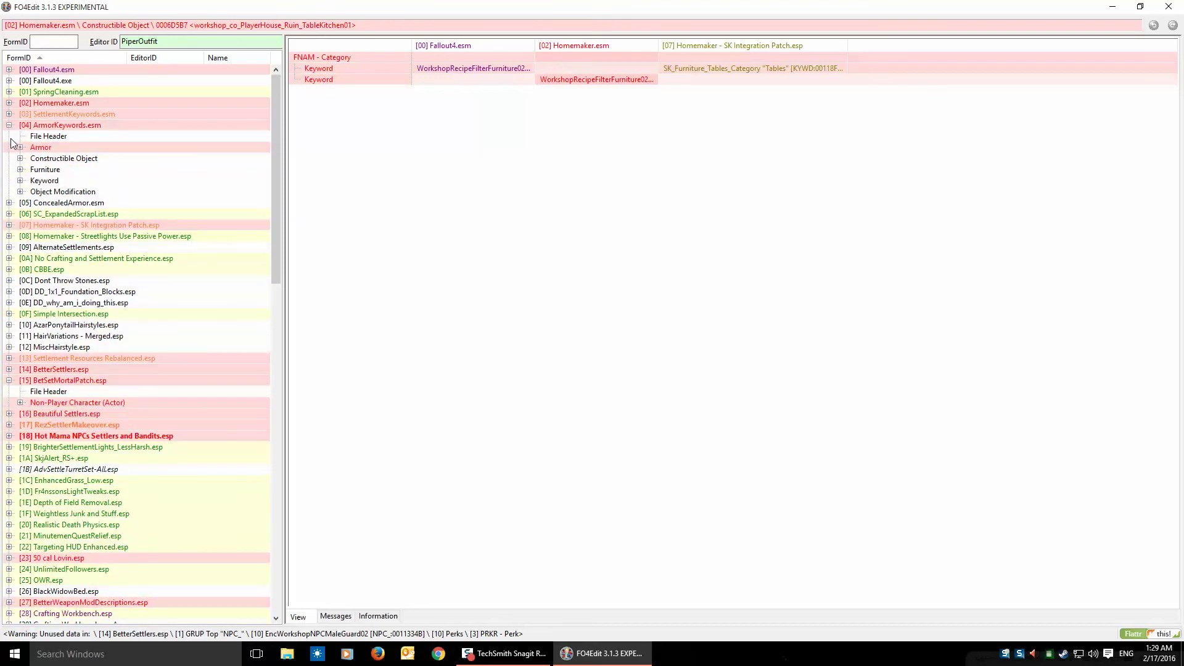
left_click(20, 148)
left_click(102, 137)
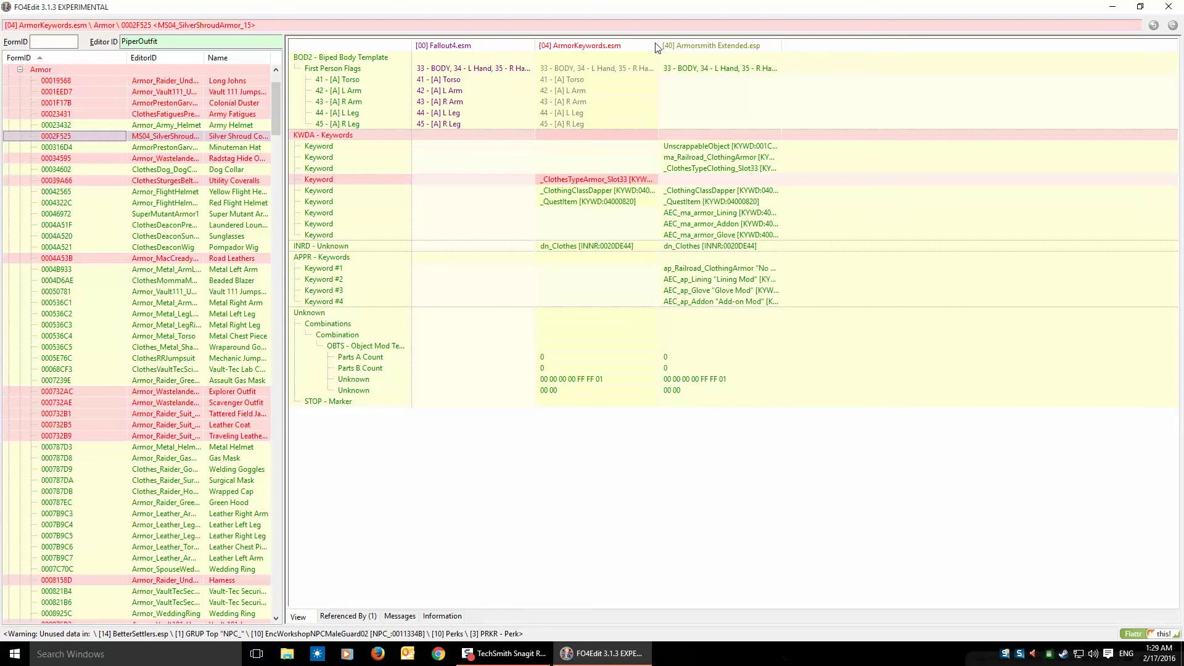
left_click_drag(657, 41, 750, 41)
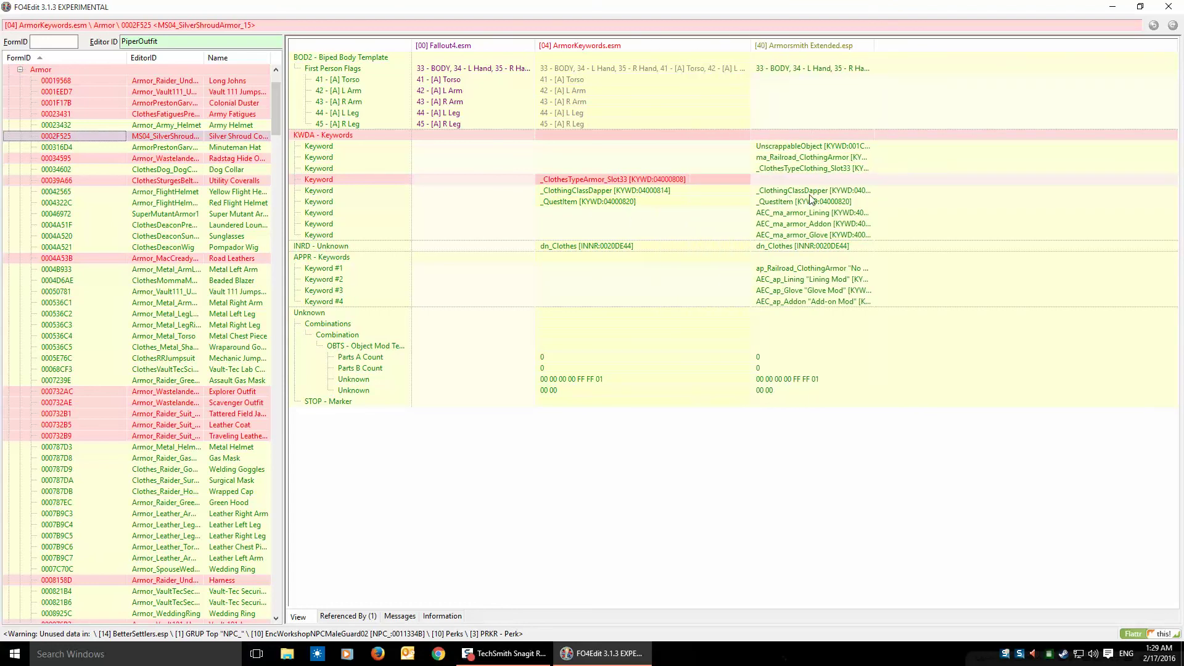
left_click_drag(875, 43, 1001, 43)
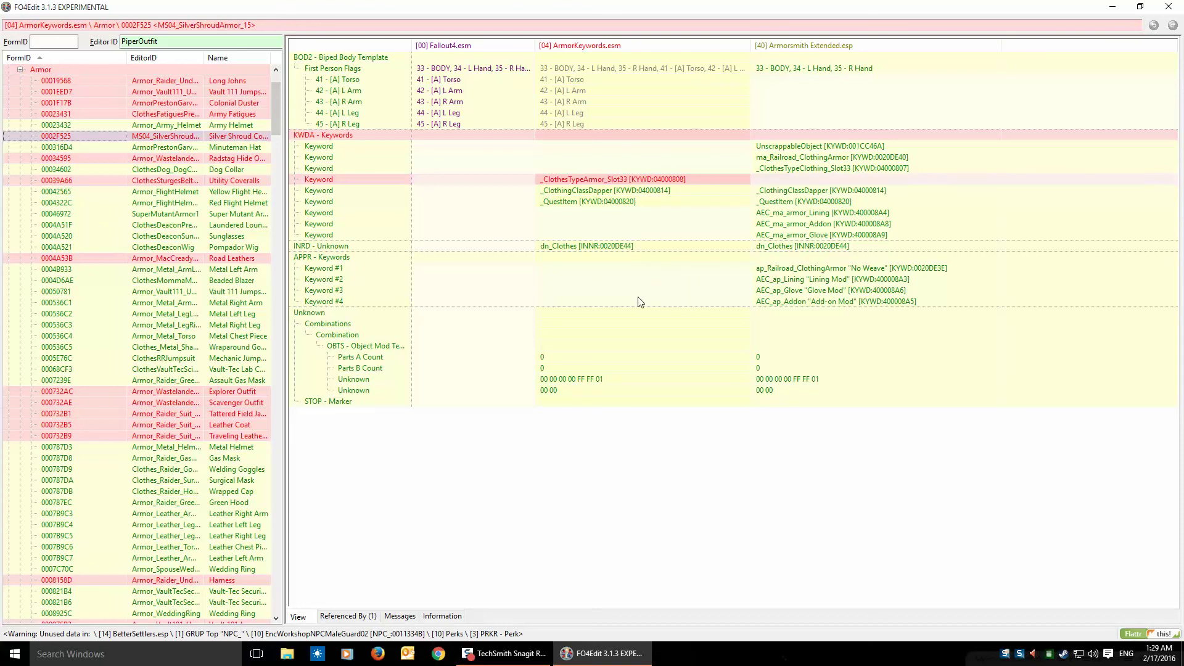
Compare the keywords of armor records 00034595 and 00039A66 with Armorsmith Extended's, and collapse ArmorKeywords.esm.
left_click(105, 158)
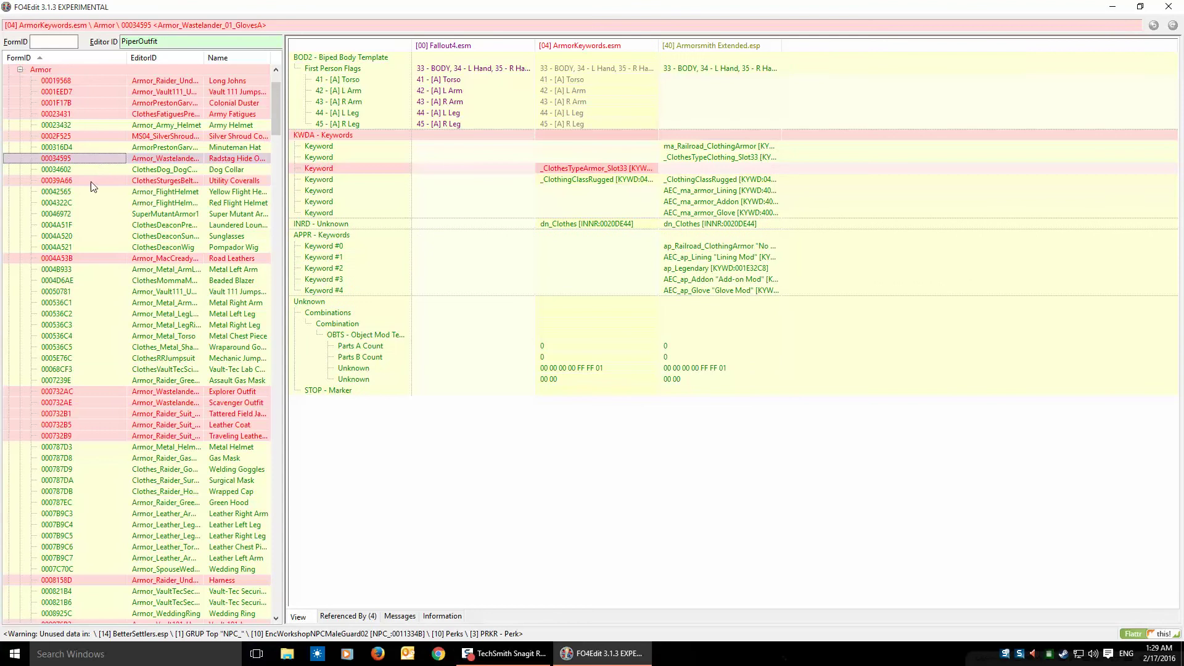
left_click(93, 181)
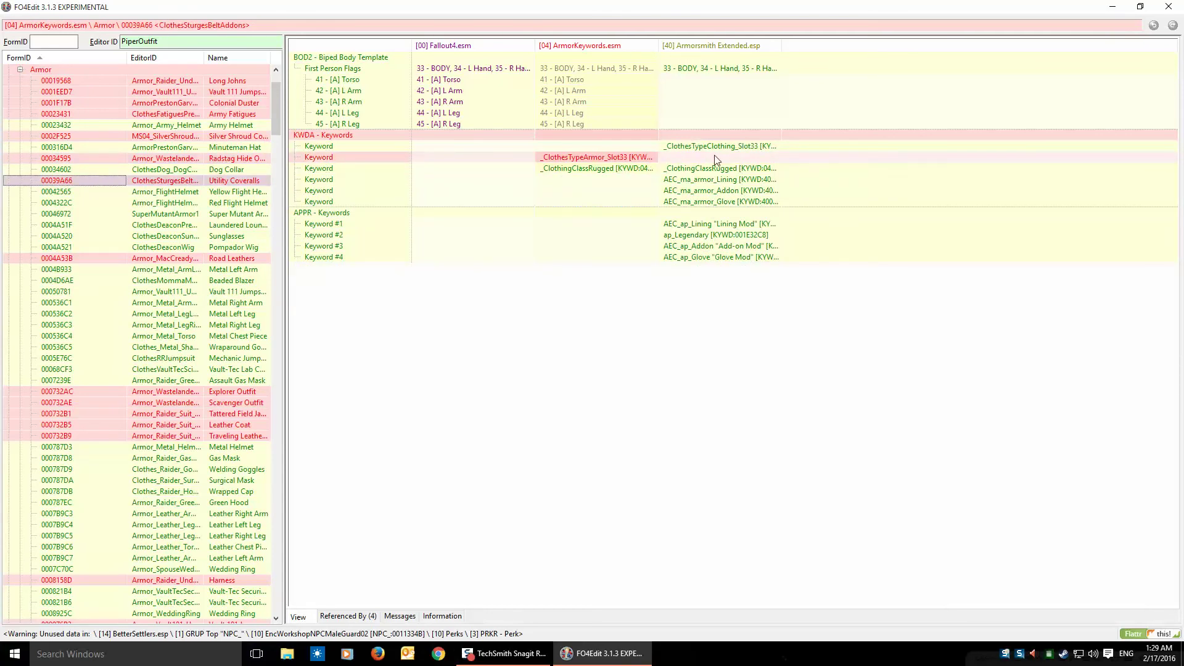
left_click_drag(278, 102, 277, 87)
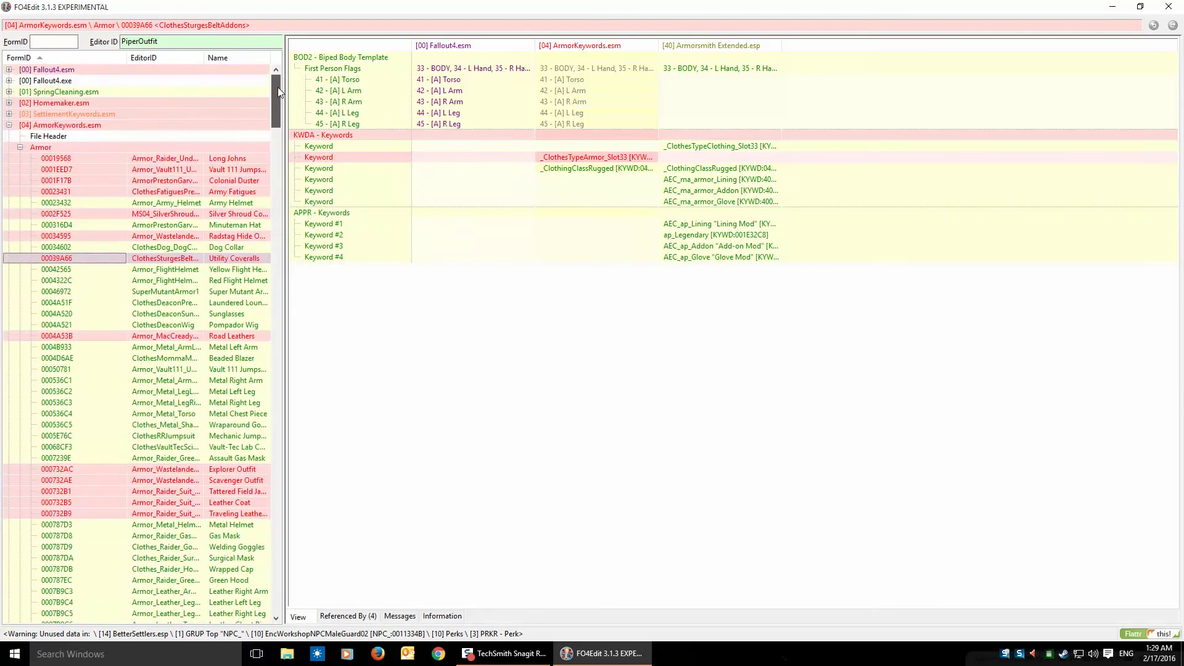
left_click(20, 147)
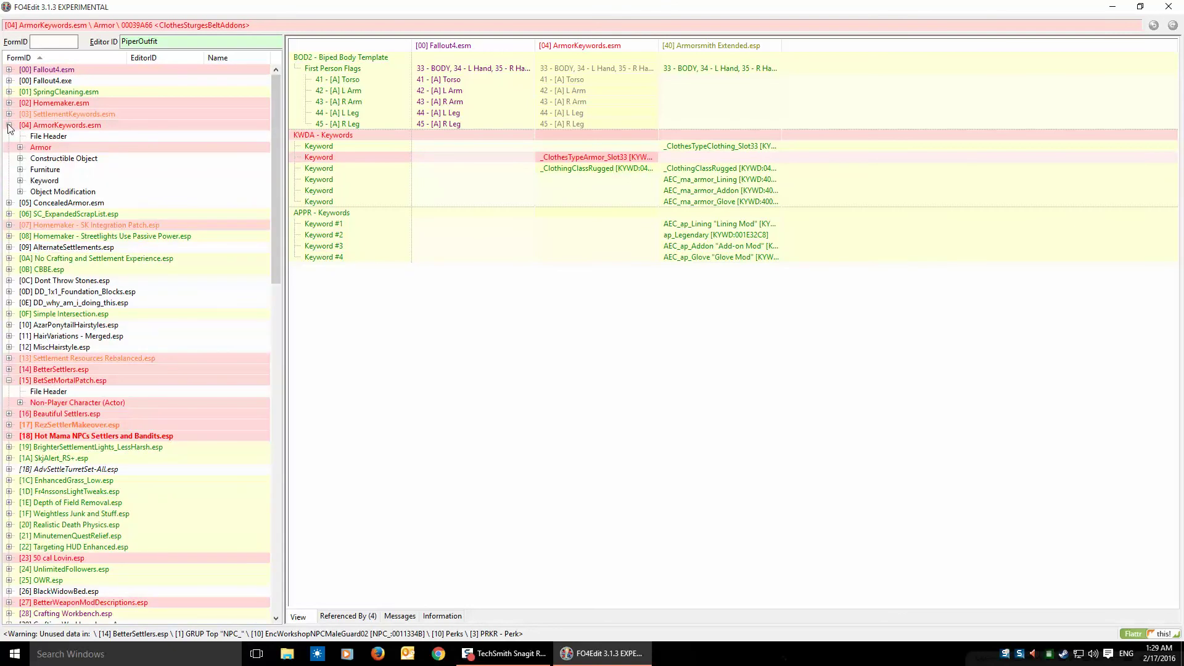
left_click(9, 125)
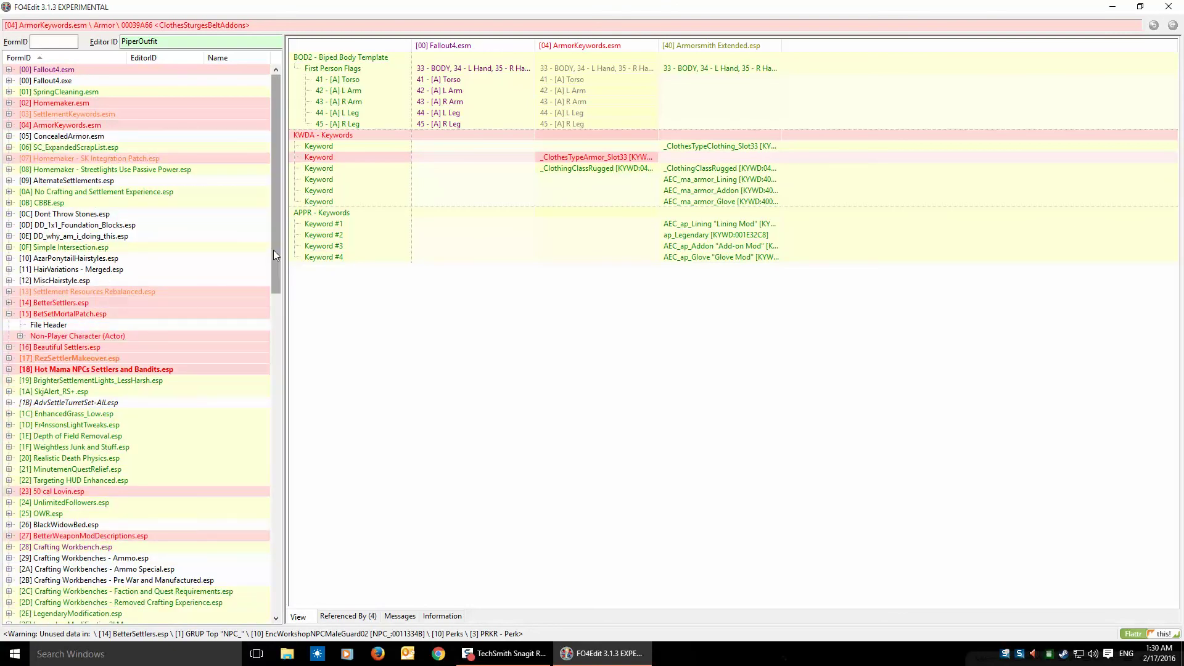
Expand 50 cal Lovin.esp's Object Modification group and compare records 00147AFF and 001CC2AD with the other plugins' overrides.
left_click_drag(273, 250, 271, 300)
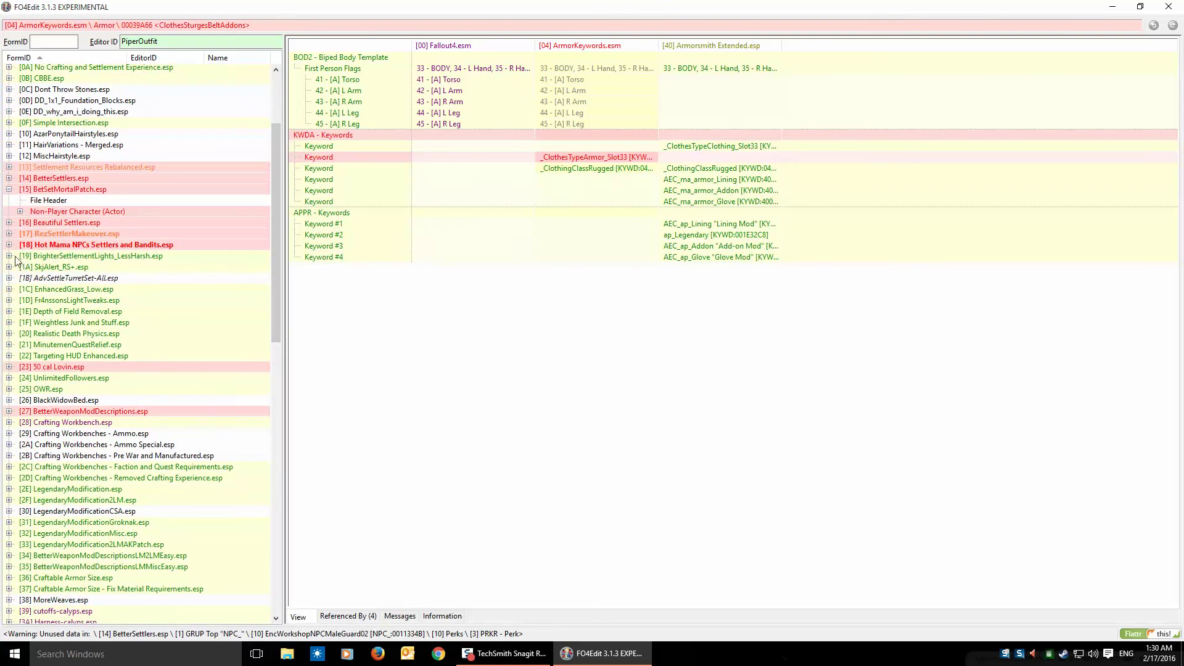
left_click_drag(274, 308, 276, 387)
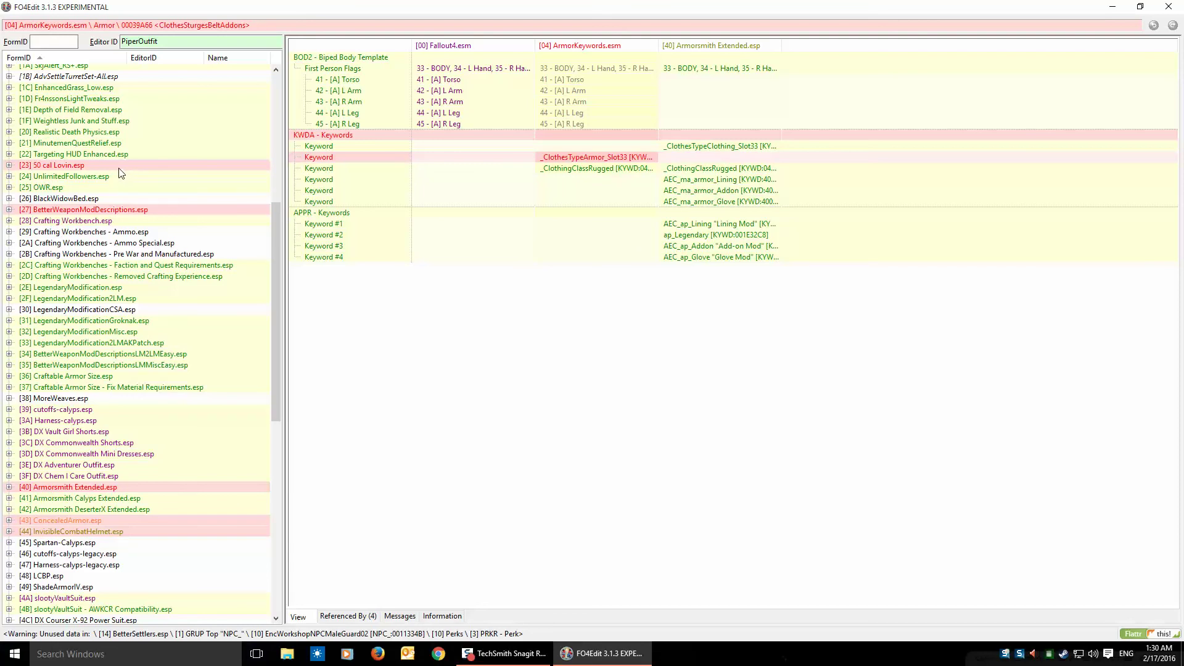
left_click(9, 165)
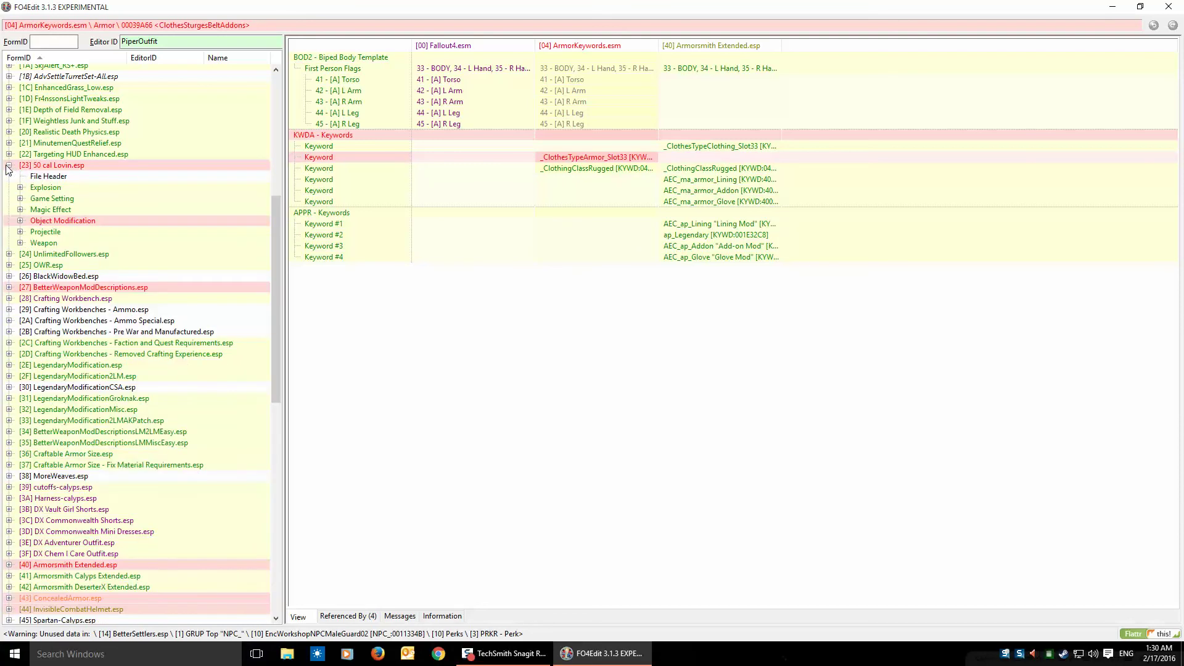
left_click(20, 221)
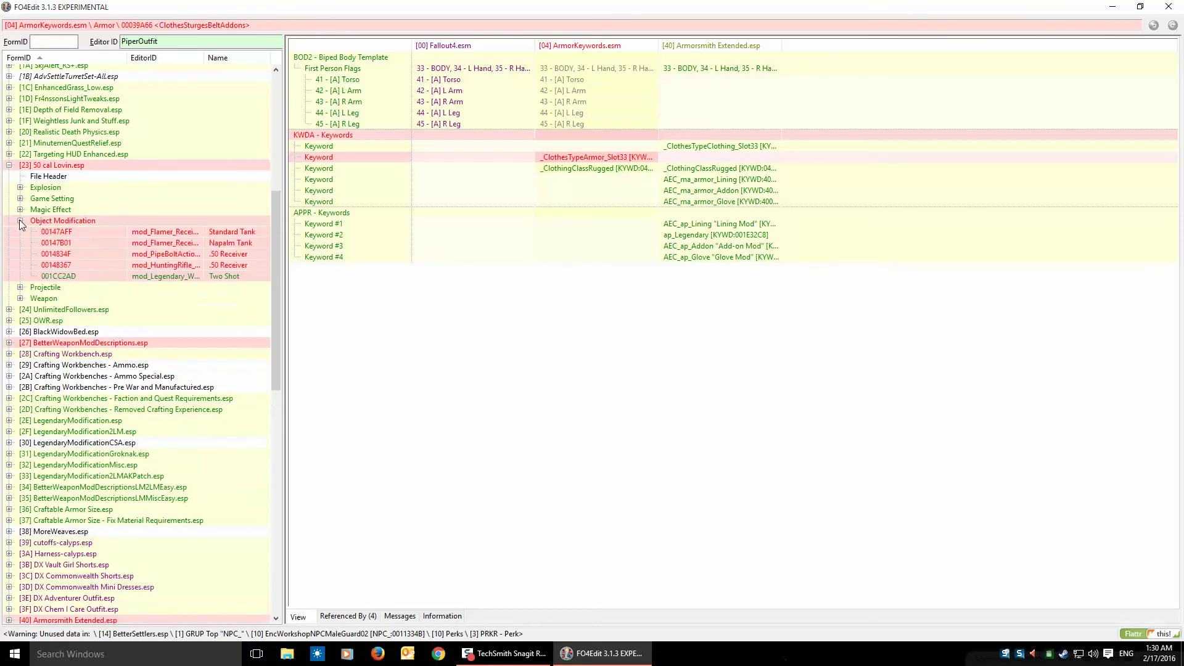
left_click(58, 232)
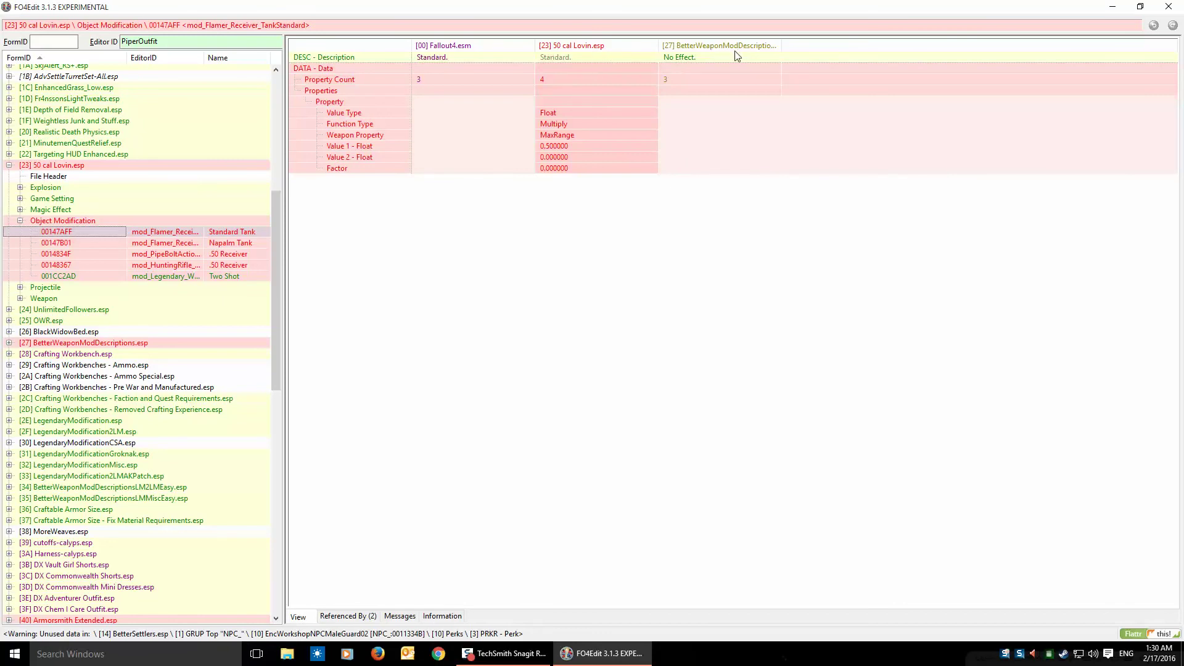
left_click_drag(782, 44, 860, 45)
left_click(62, 277)
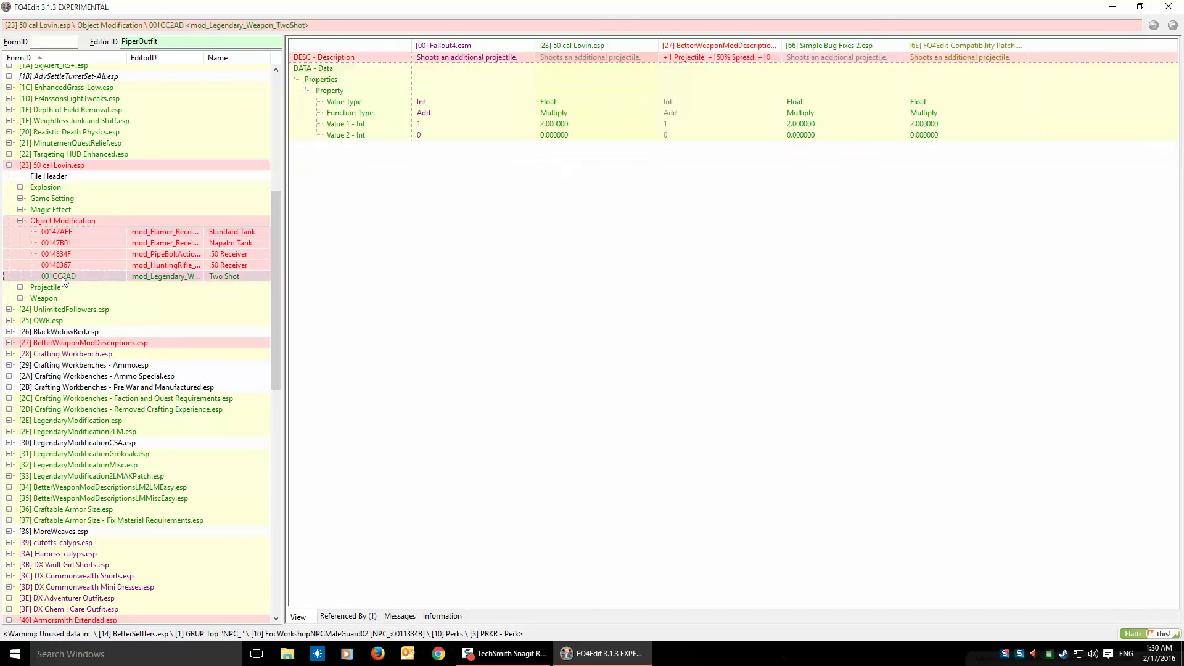
Copy 50 cal Lovin.esp's five Object Modification records as overrides into a new file, .50 cal Lovin - BWMD - Compatibility Patch, with Fallout4.esm as master.
left_click(63, 232)
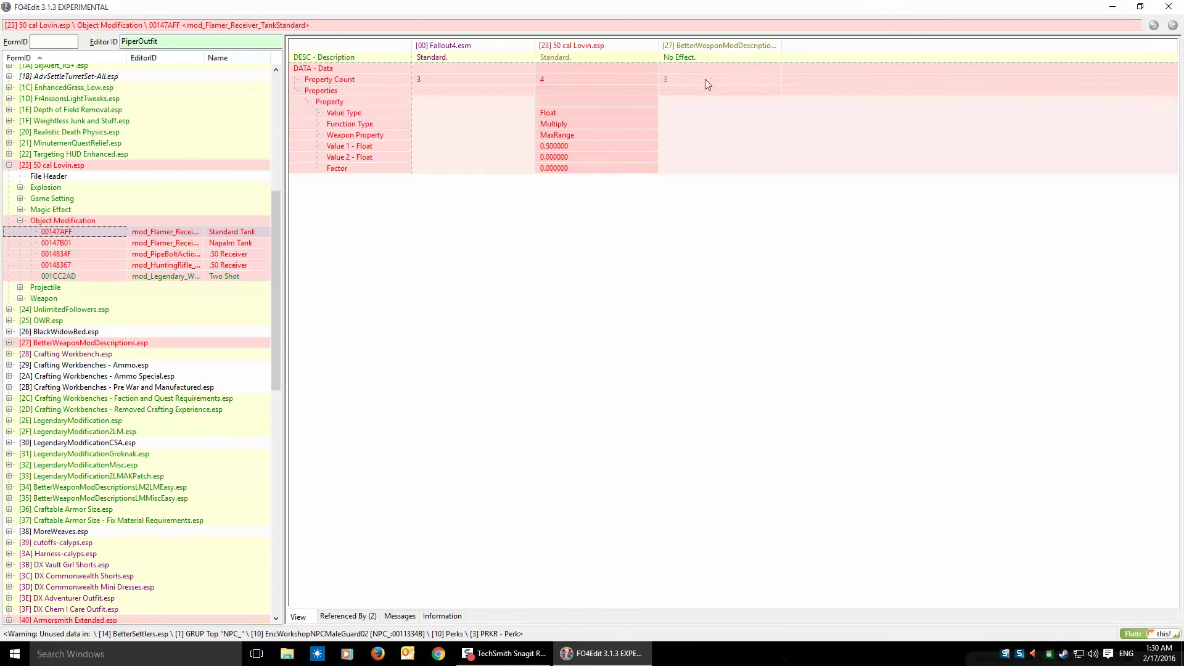
left_click(62, 277, "shift")
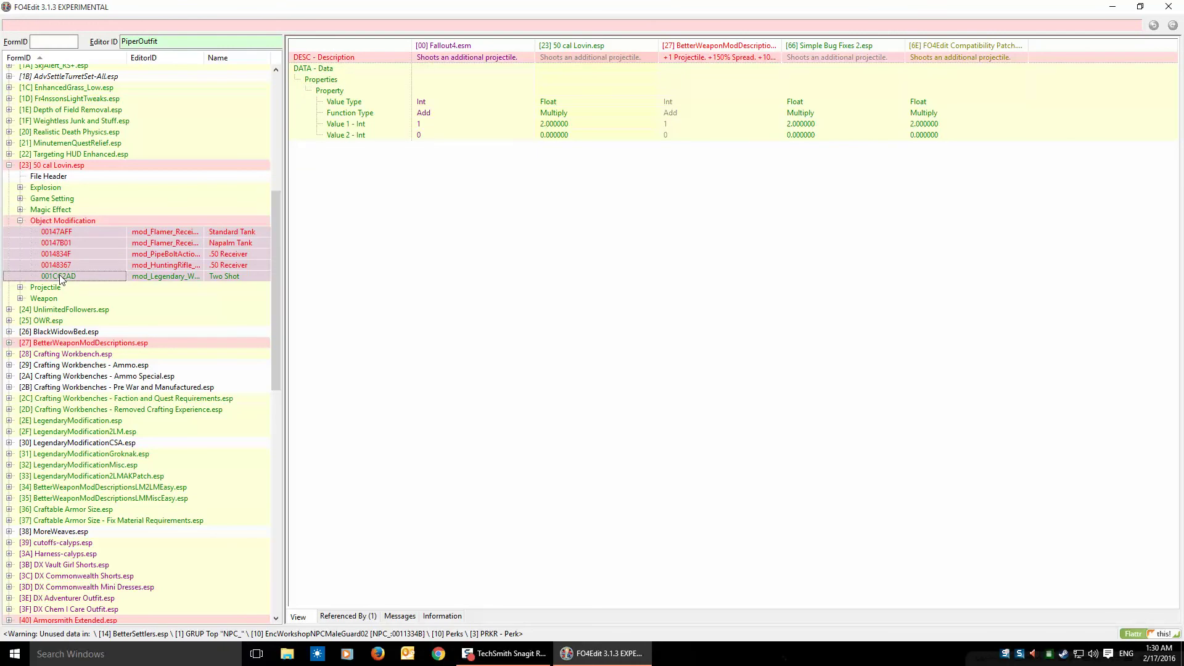
right_click(61, 276)
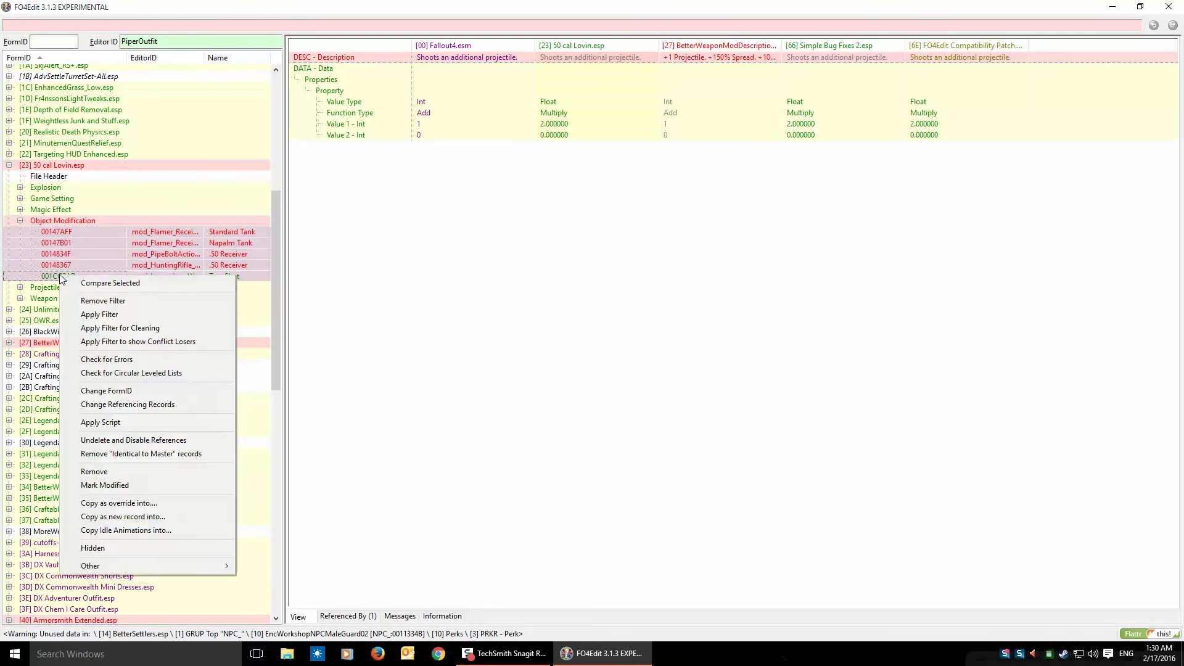
left_click(107, 503)
left_click_drag(685, 195, 679, 439)
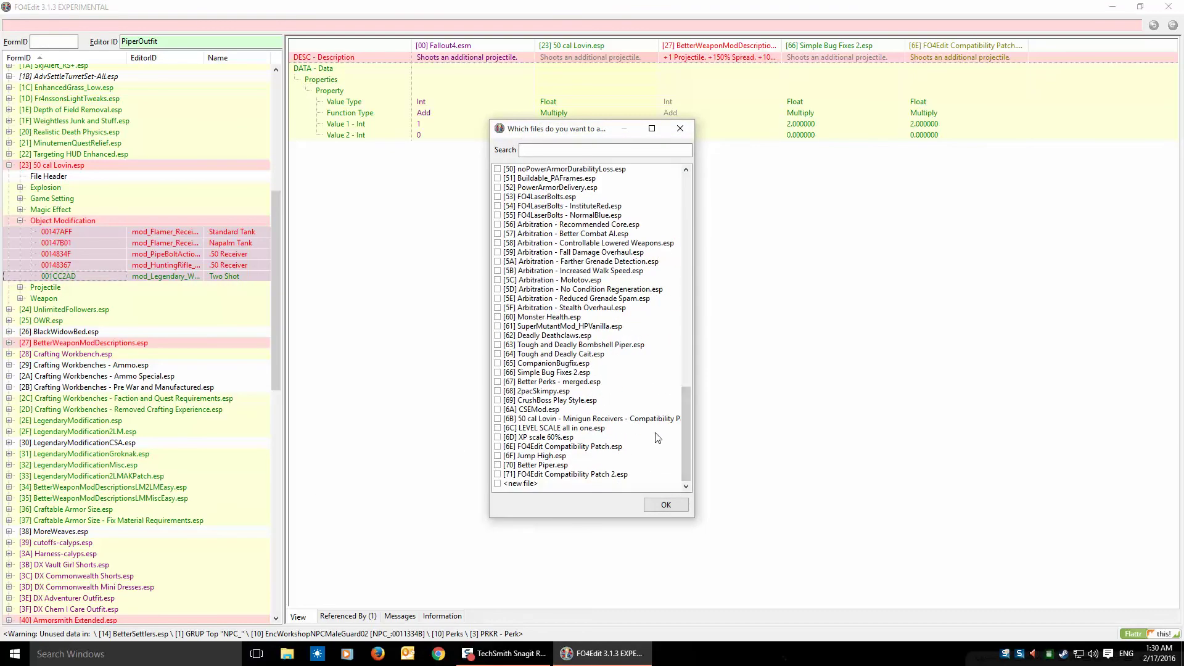
left_click(497, 485)
left_click(665, 505)
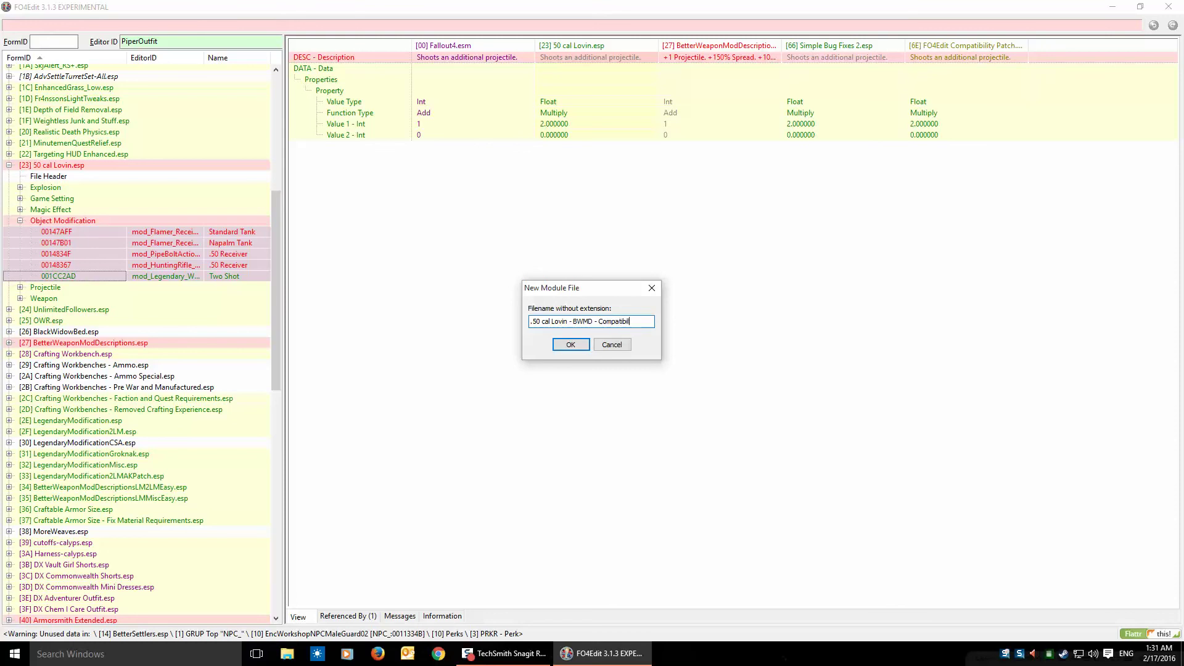
type("h")
left_click(571, 345)
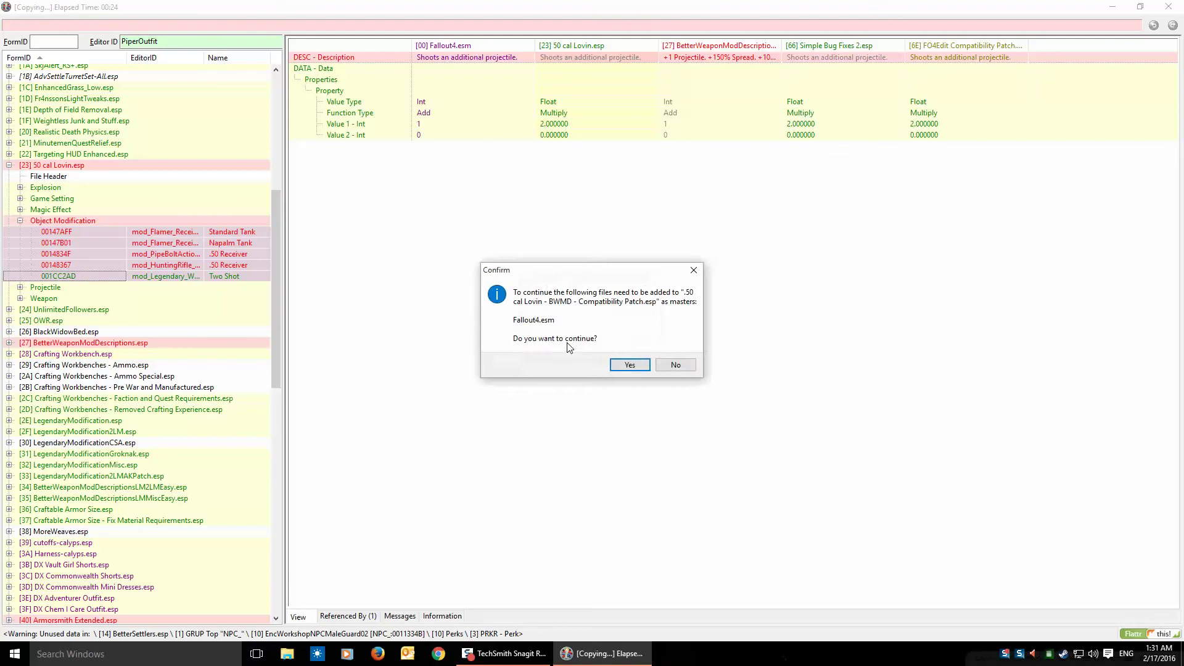
left_click(629, 366)
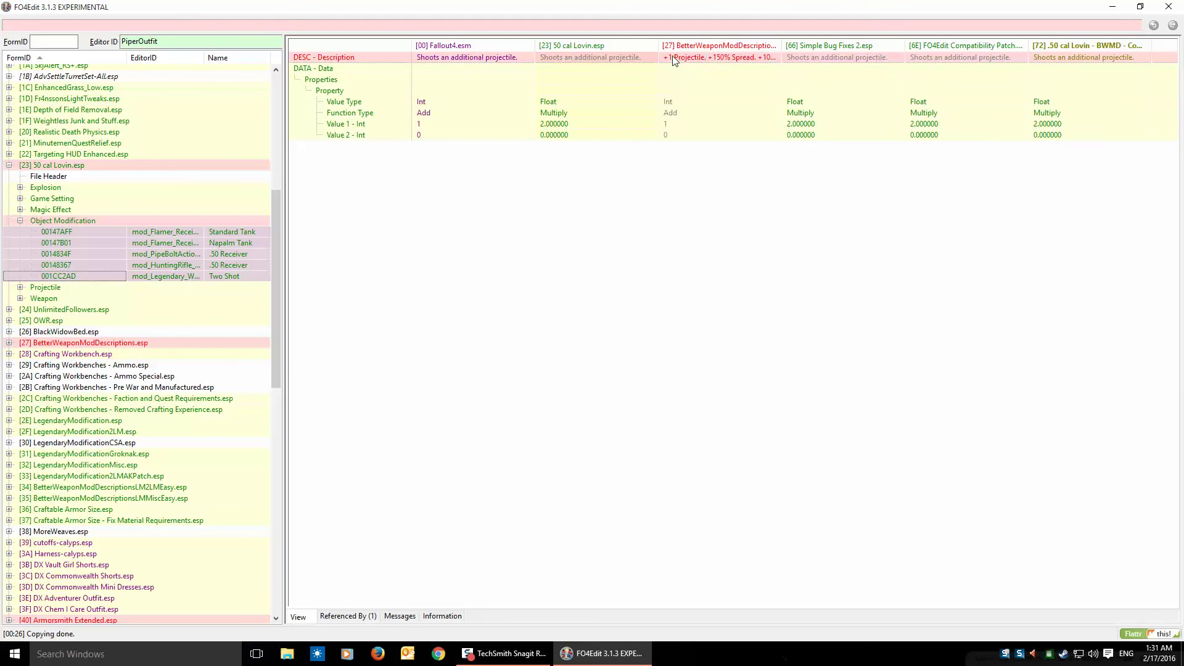
Copy BetterWeaponModDescriptions.esp's description of Two Shot record 001CC2AD into the new .50 cal Lovin - BWMD patch and widen the patch column.
left_click(702, 58)
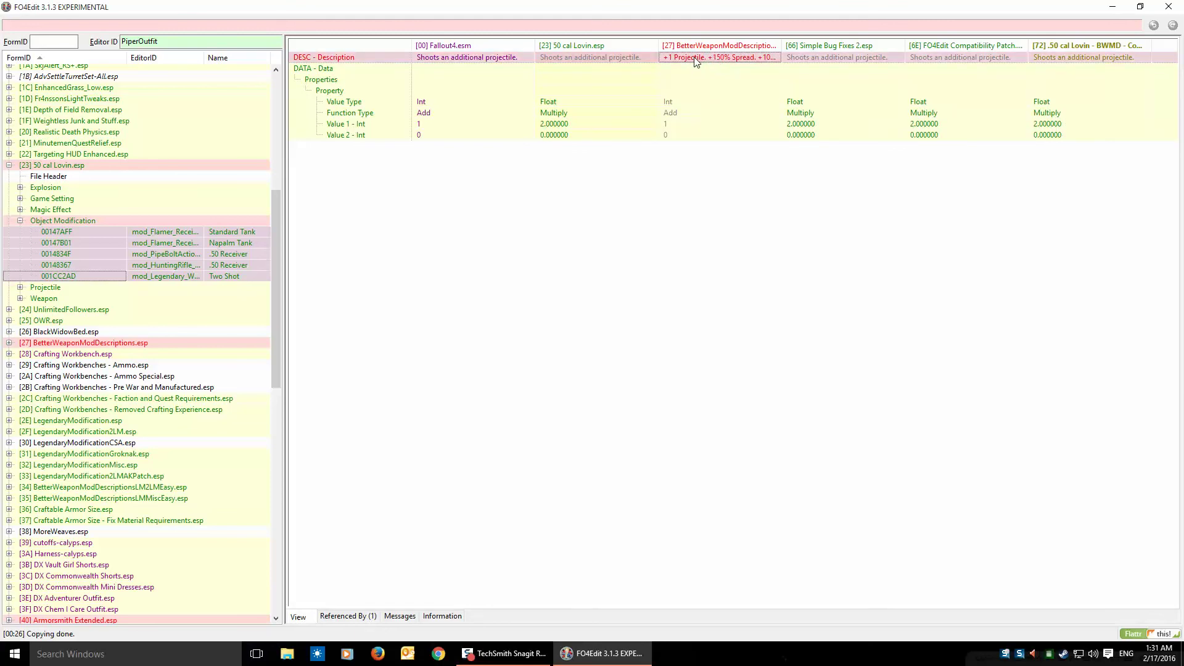
left_click_drag(696, 59, 1091, 63)
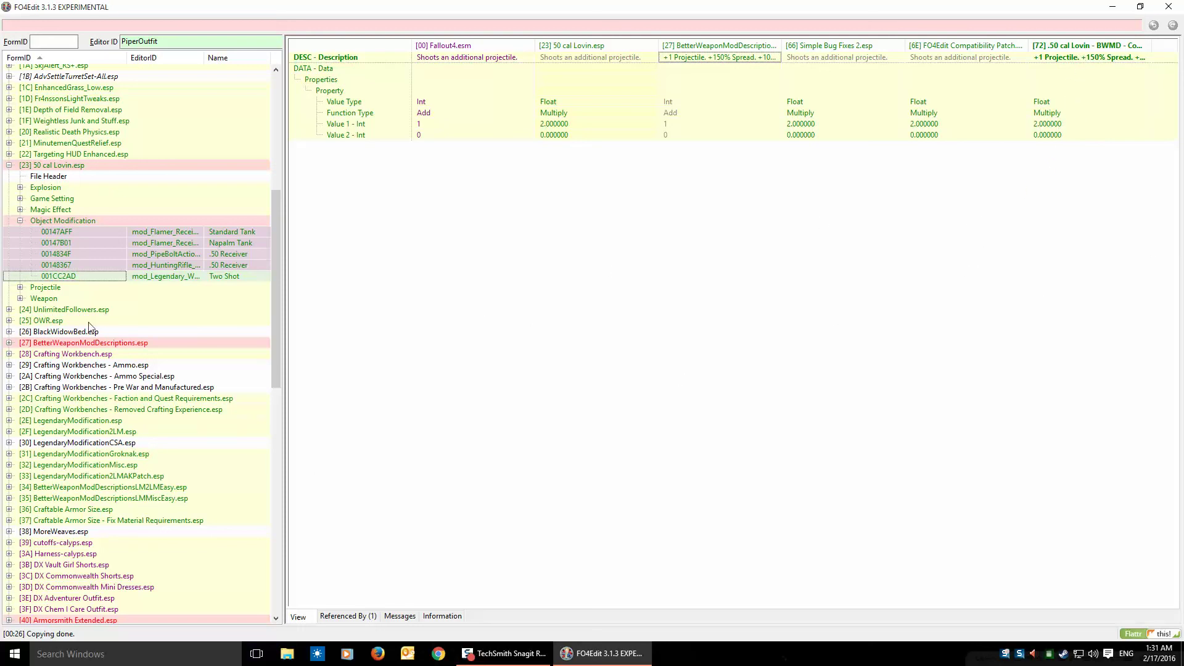
left_click(74, 232)
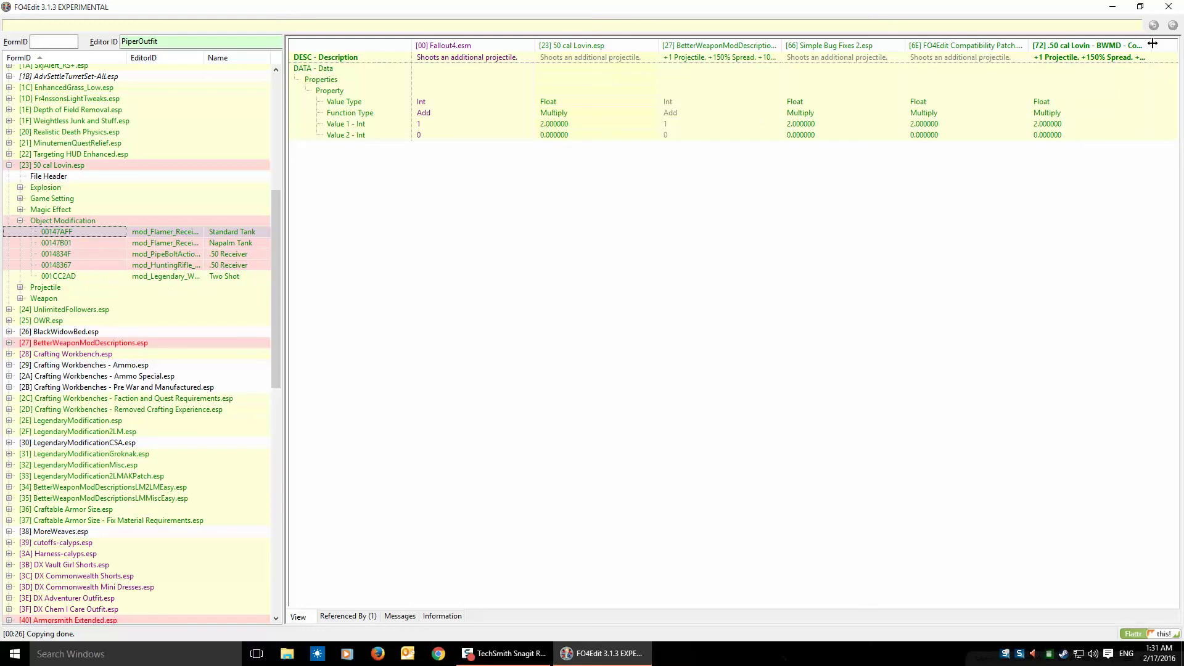
left_click_drag(1152, 43, 1180, 43)
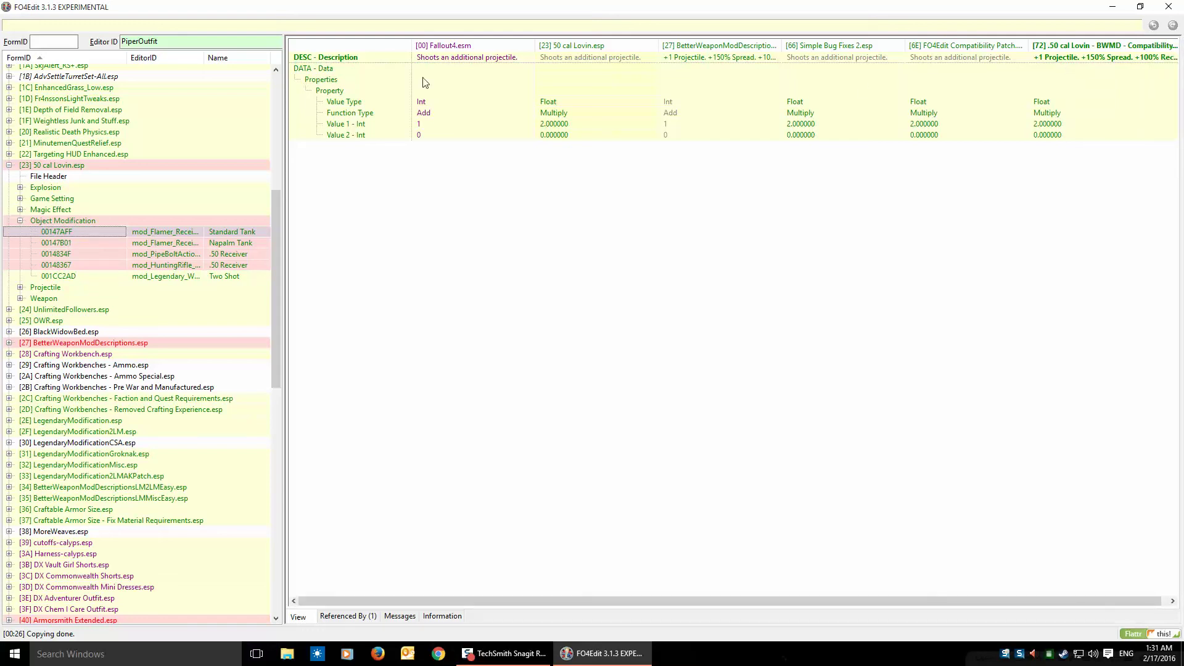
Copy the +50% Damage description of Napalm Tank record 00147B01 from BetterWeaponModDescriptions.esp into the .50 cal Lovin - BWMD patch.
left_click(72, 243)
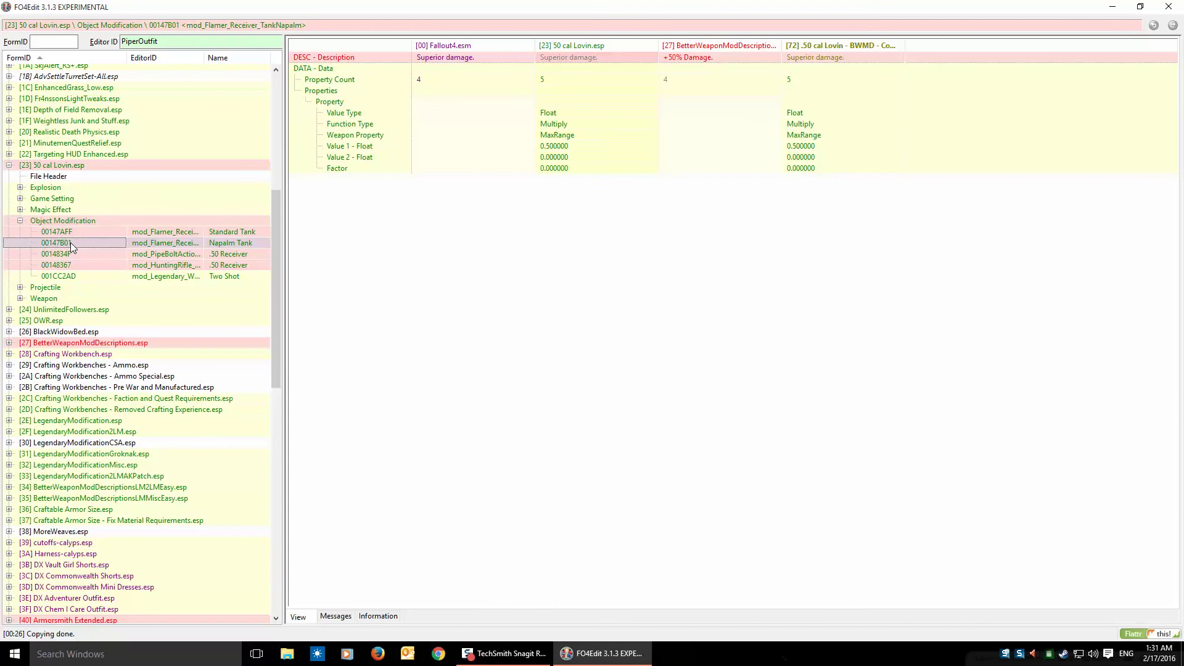
left_click(684, 60)
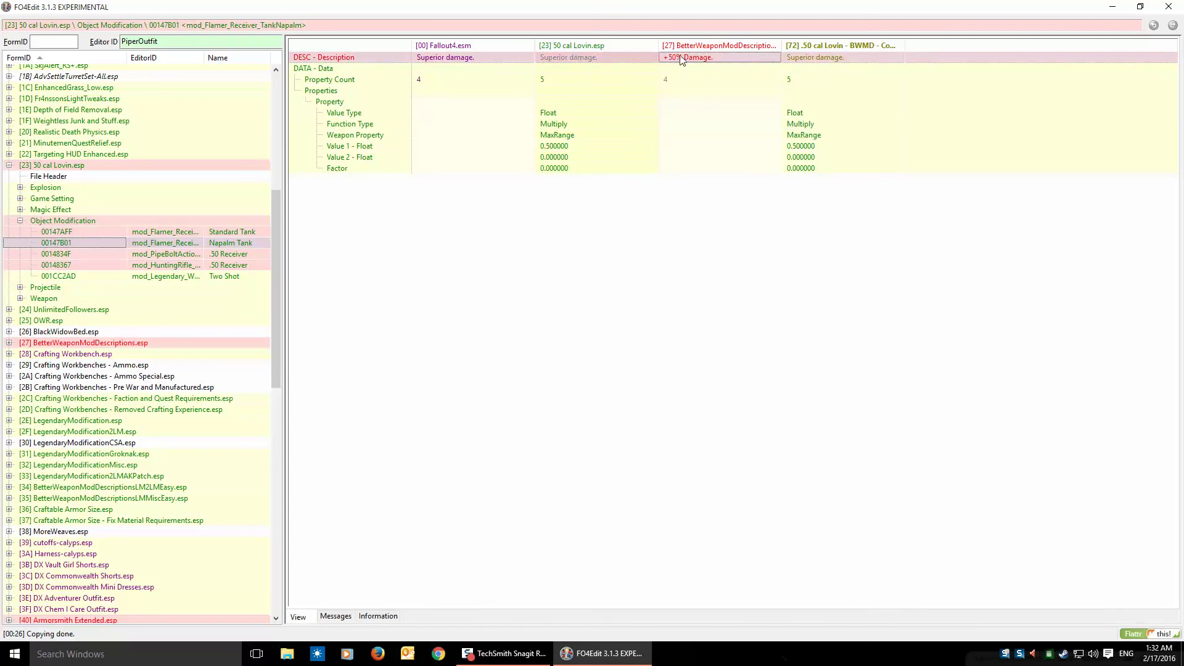
left_click_drag(684, 60, 830, 59)
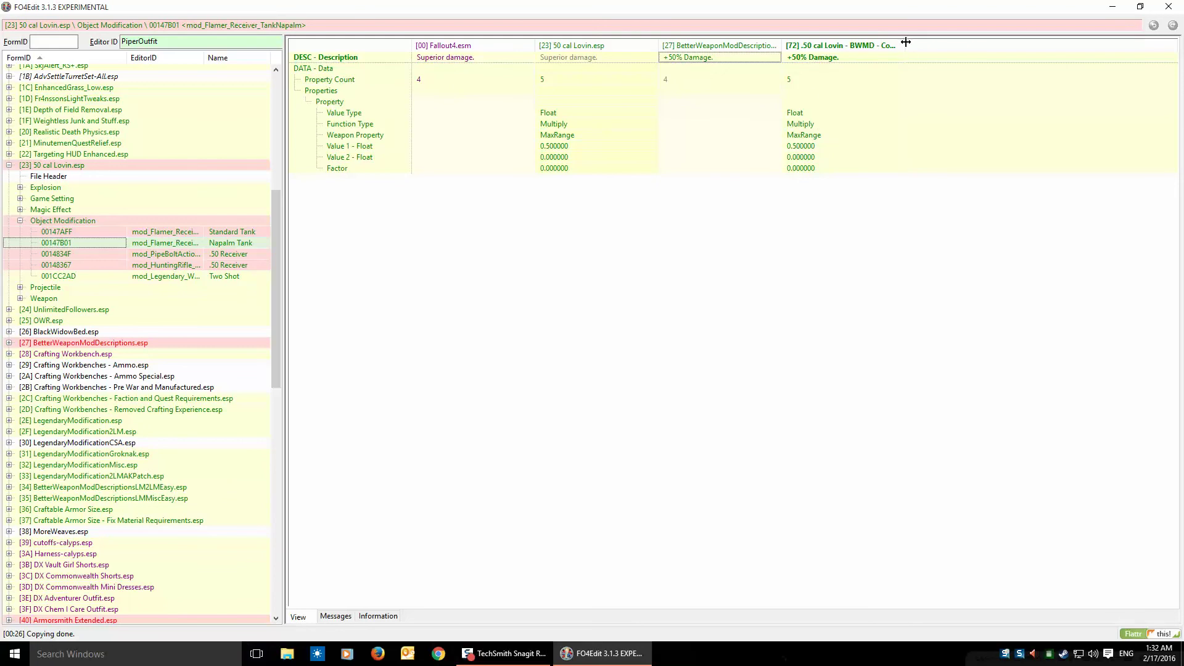
left_click_drag(905, 43, 1030, 42)
Copy BetterWeaponModDescriptions.esp's descriptions of .50 Receiver records 0014834F and 00148367 into the .50 cal Lovin - BWMD patch.
left_click(119, 256)
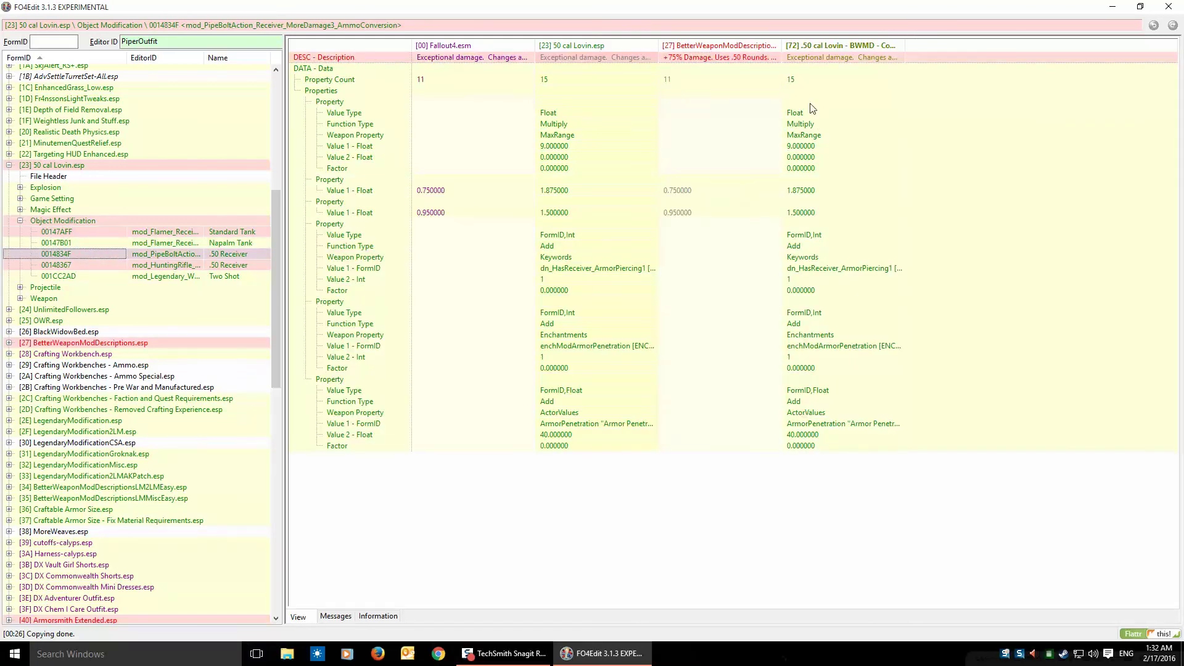
left_click(695, 58)
left_click_drag(684, 60, 866, 58)
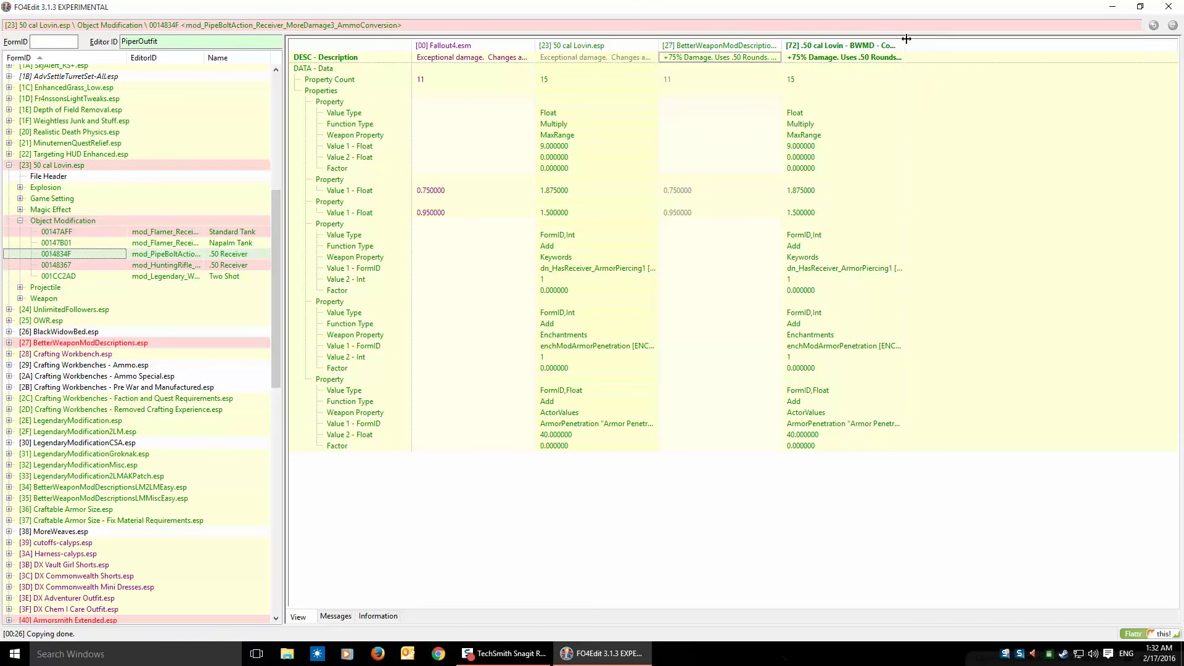
left_click(80, 266)
left_click_drag(708, 58, 854, 57)
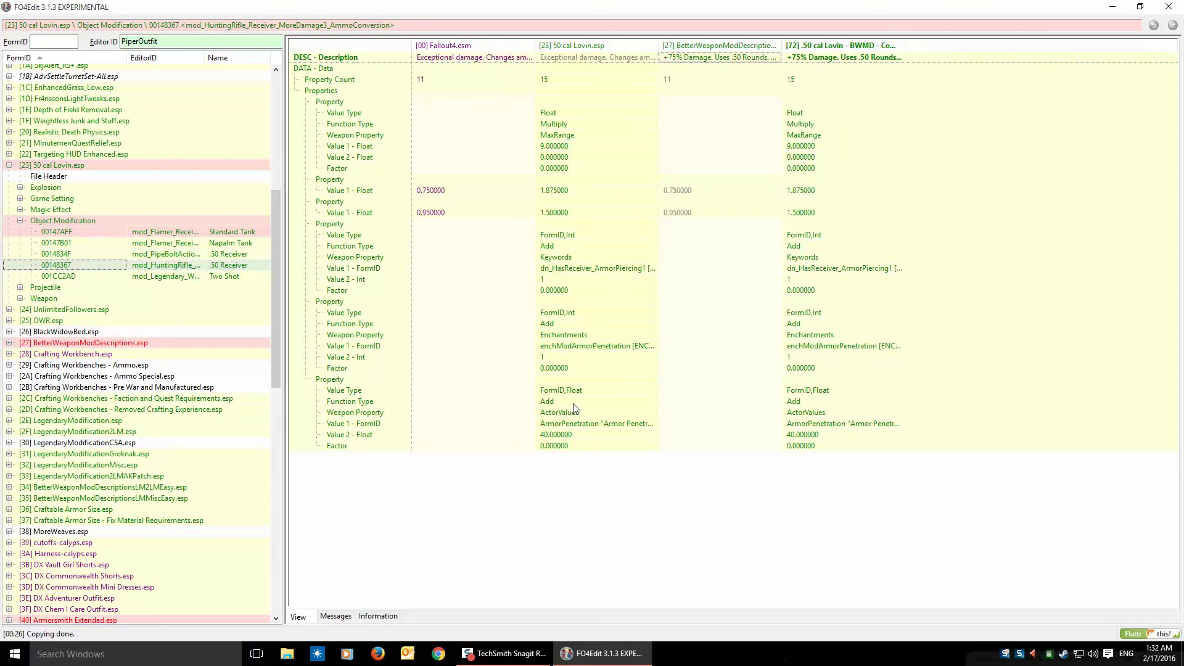
Copy the No Effect description of Standard Tank record 00147AFF from BetterWeaponModDescriptions.esp into the patch and widen the patch column.
left_click(68, 277)
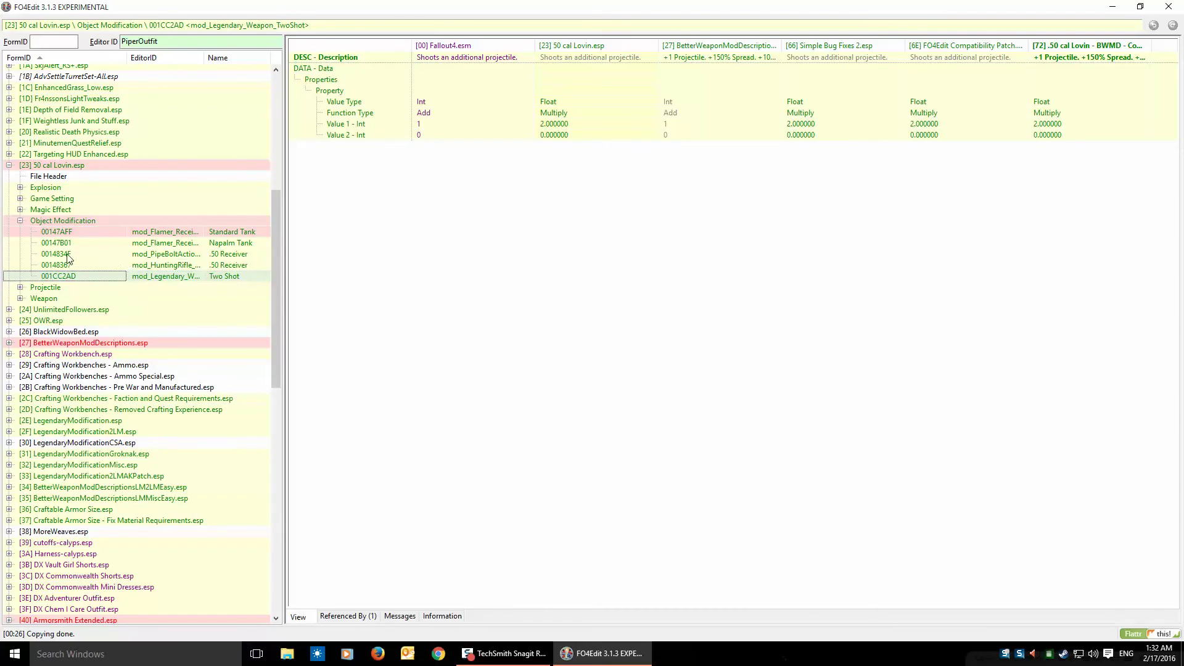
left_click(62, 233)
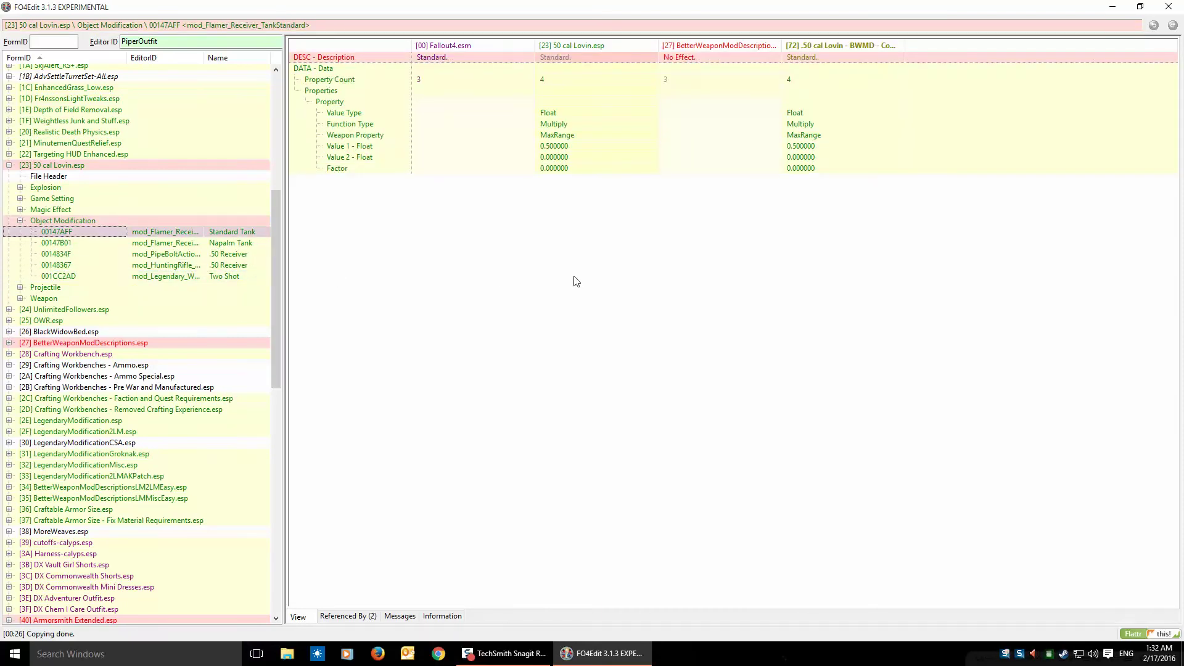
left_click_drag(700, 59, 840, 59)
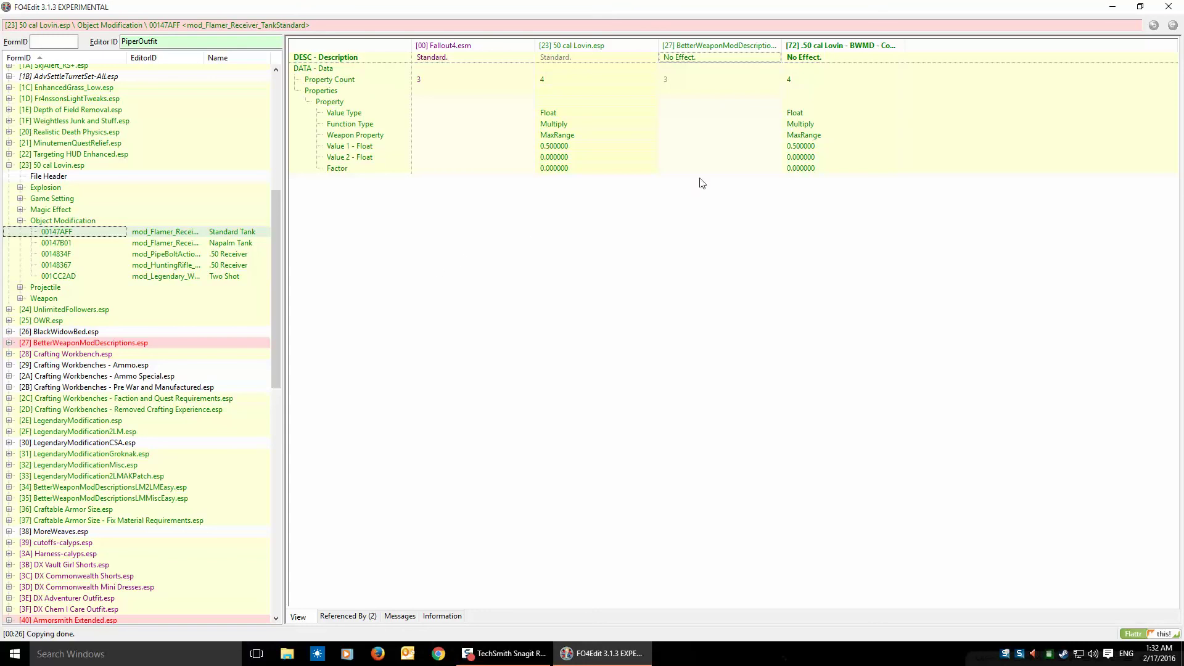
left_click_drag(908, 42, 1016, 39)
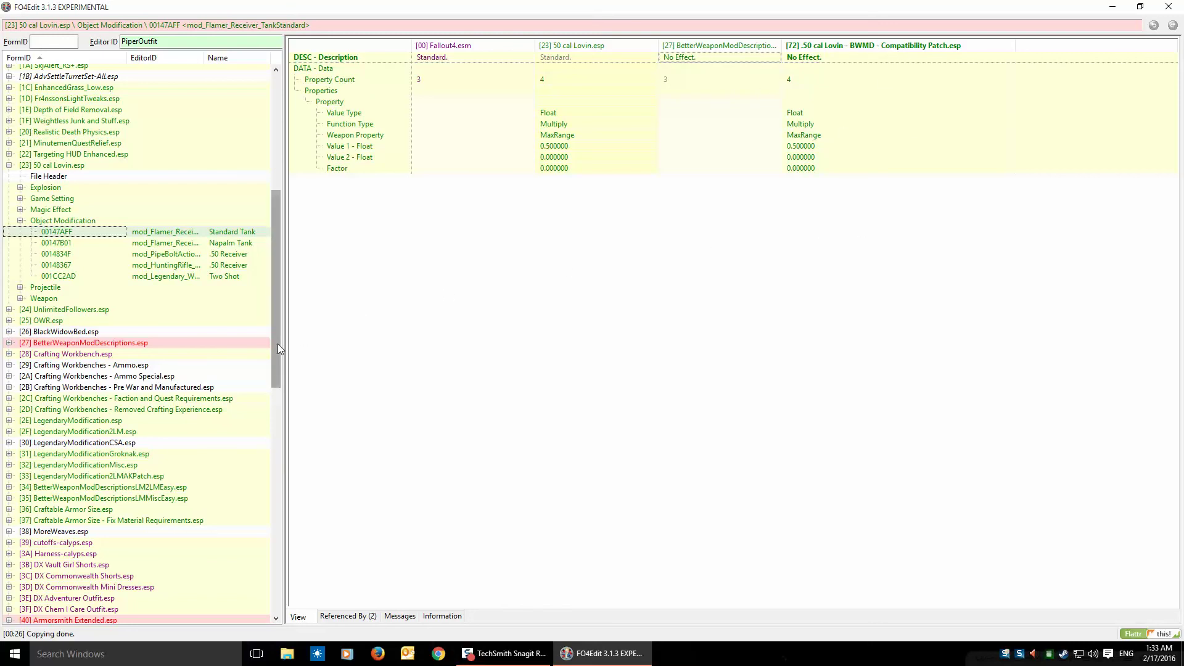
Collapse the Object Modification group and check 50 cal Lovin.esp for errors.
left_click_drag(279, 284, 269, 256)
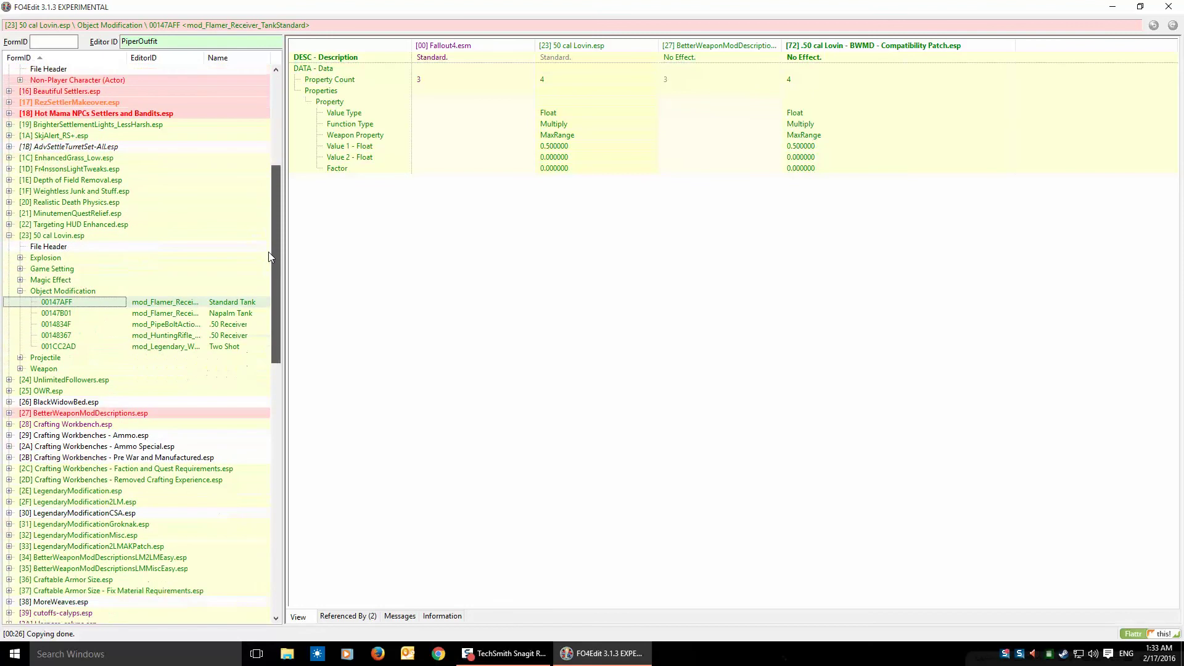
left_click(19, 291)
left_click(9, 236)
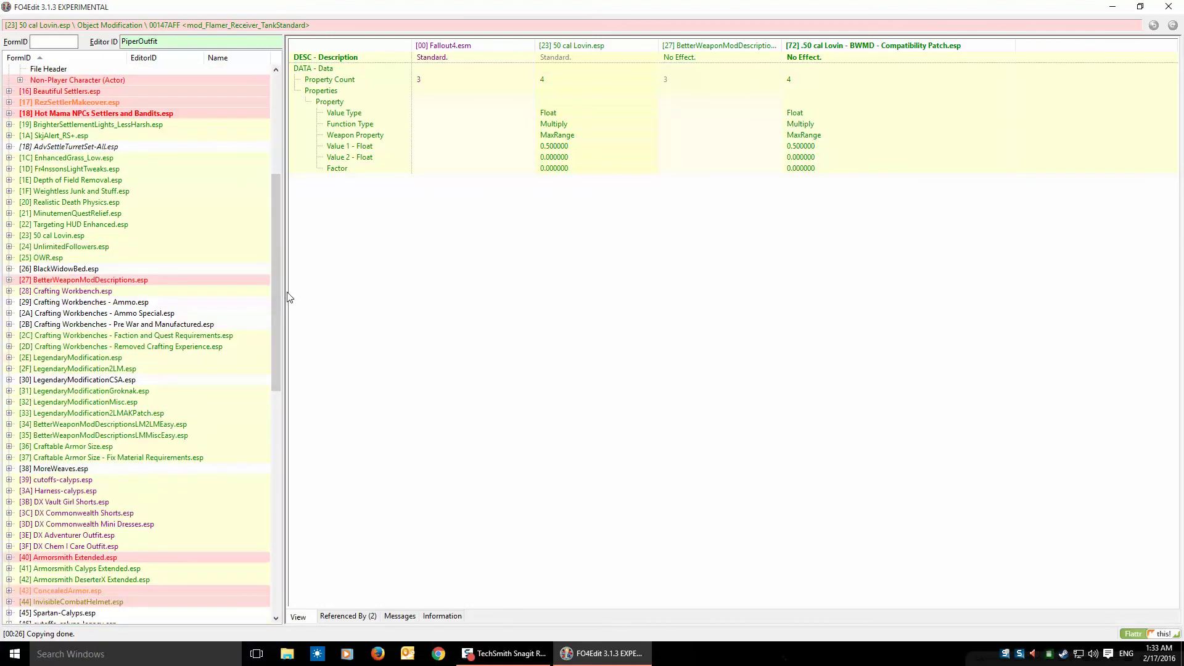
left_click(9, 236)
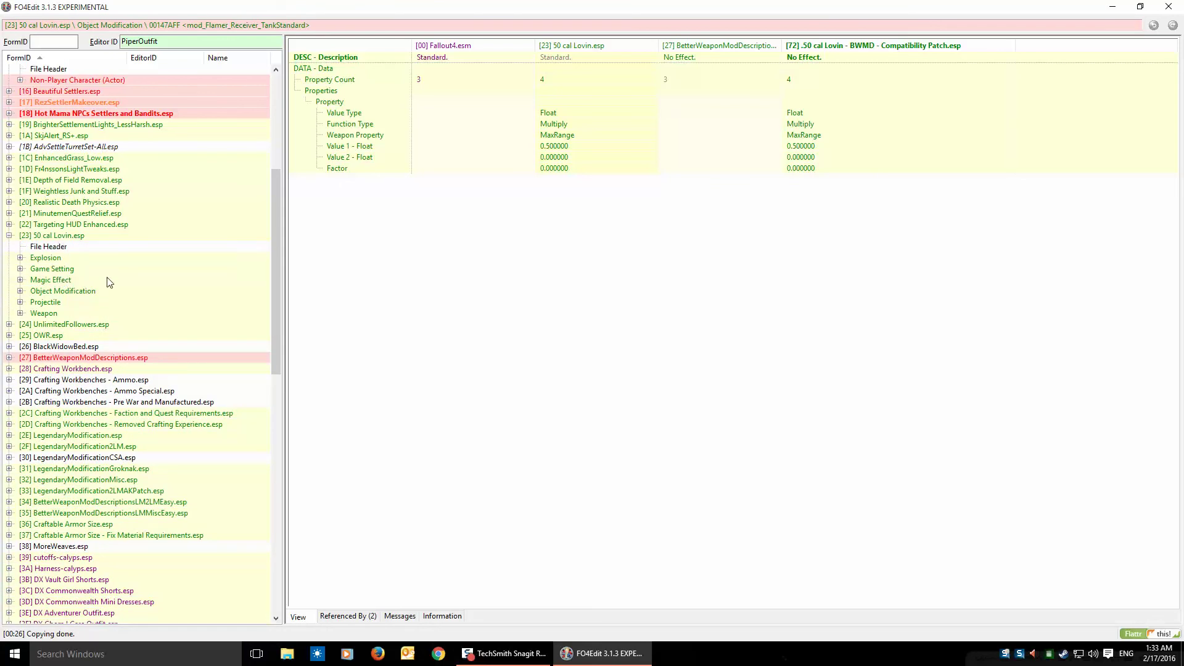
left_click_drag(276, 272, 276, 278)
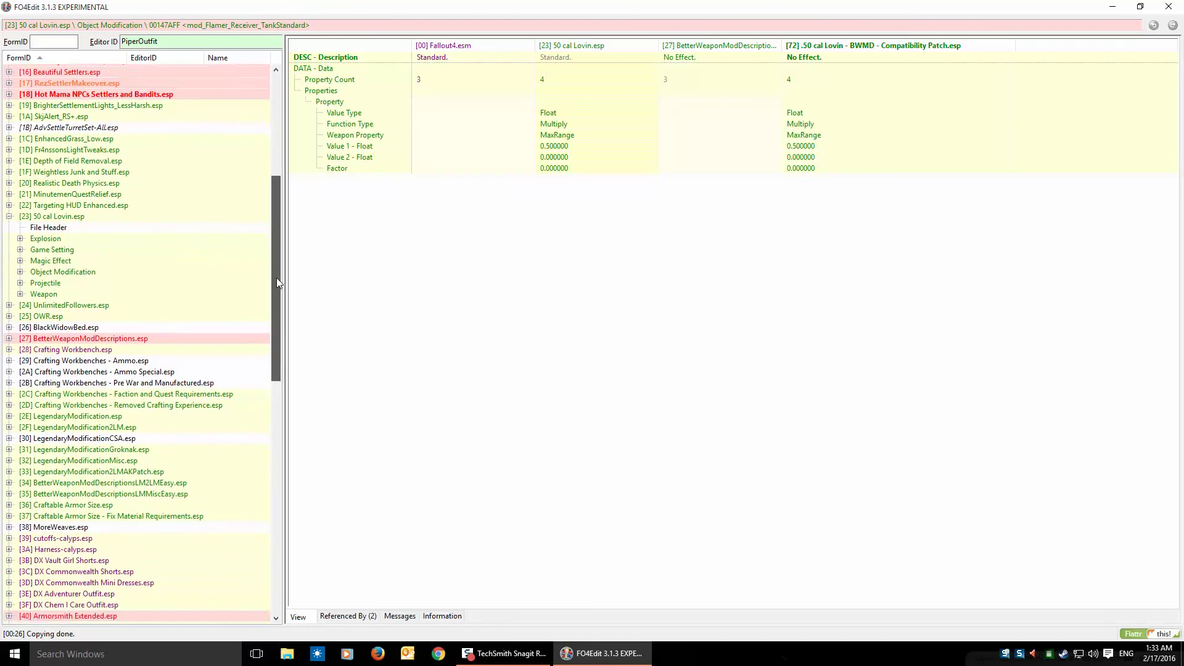
left_click(62, 215)
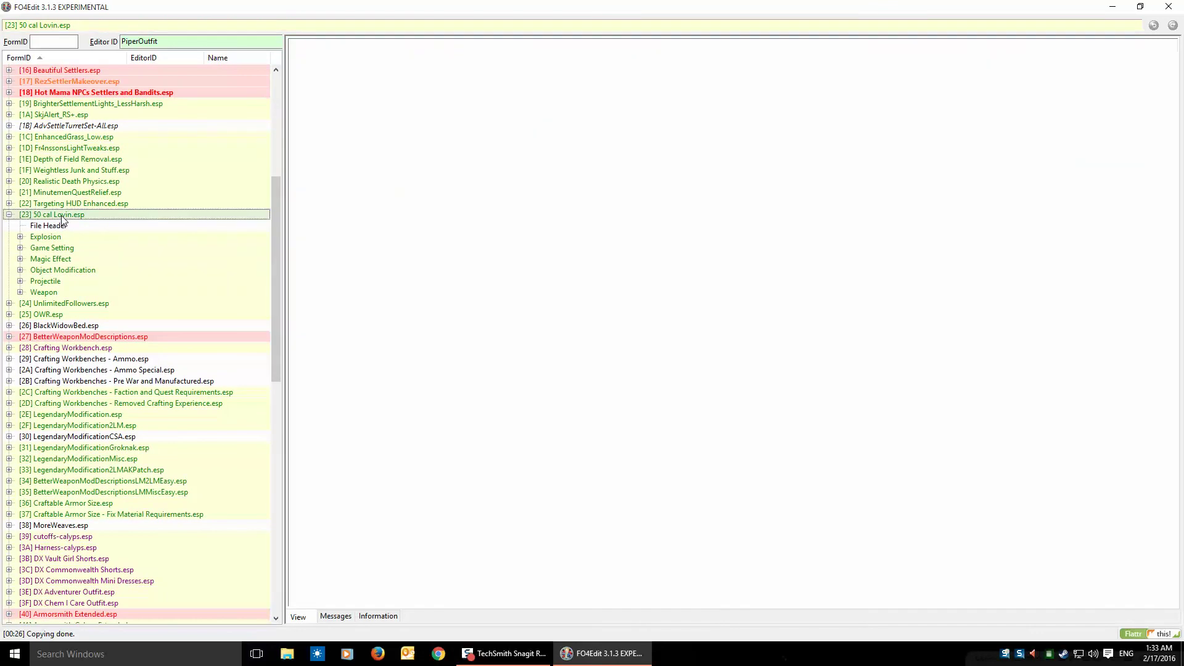
right_click(62, 217)
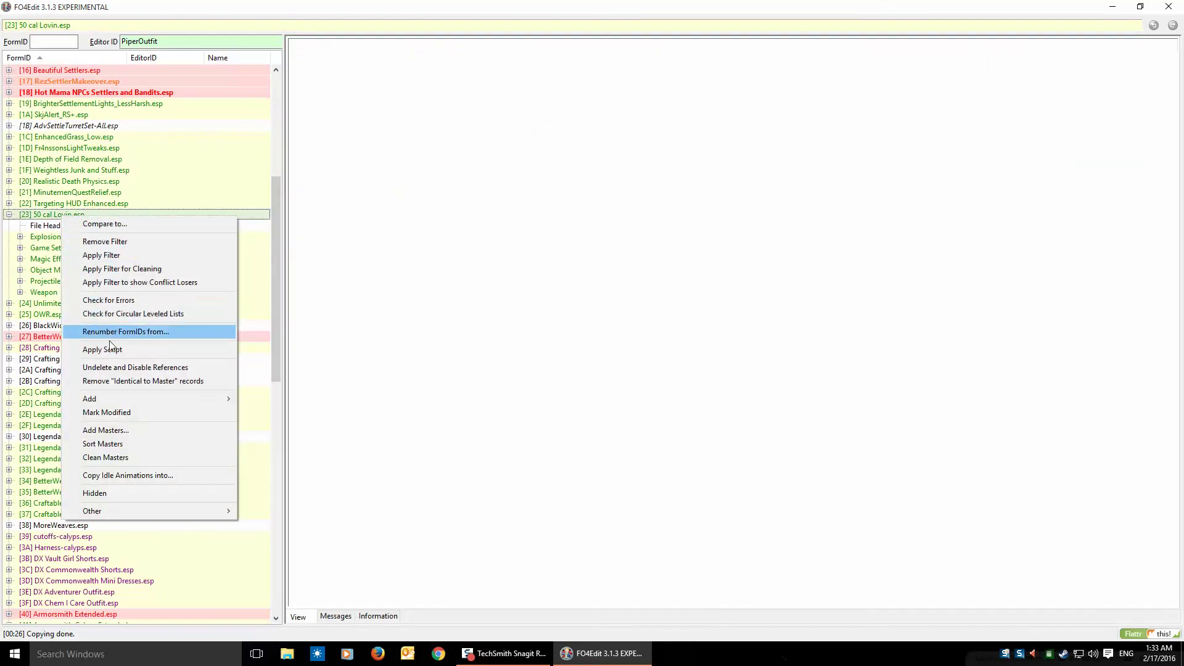
left_click(136, 300)
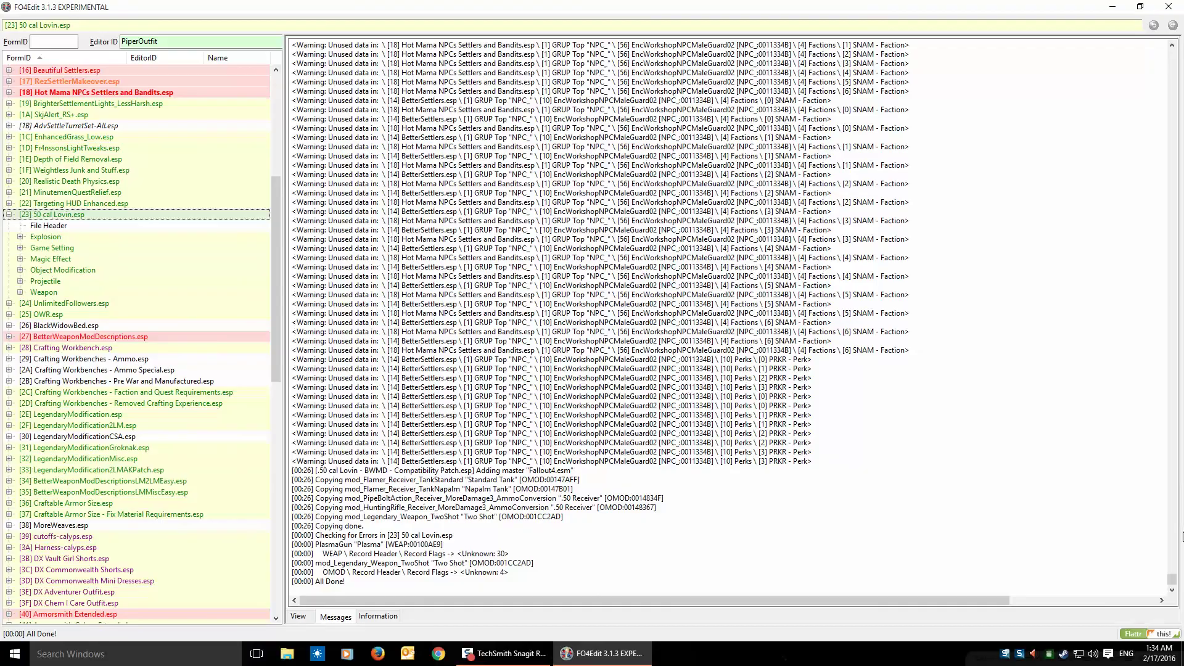
mouse_move(1172, 581)
left_mouse_down()
mouse_move(1165, 80)
mouse_move(1165, 604)
left_mouse_up()
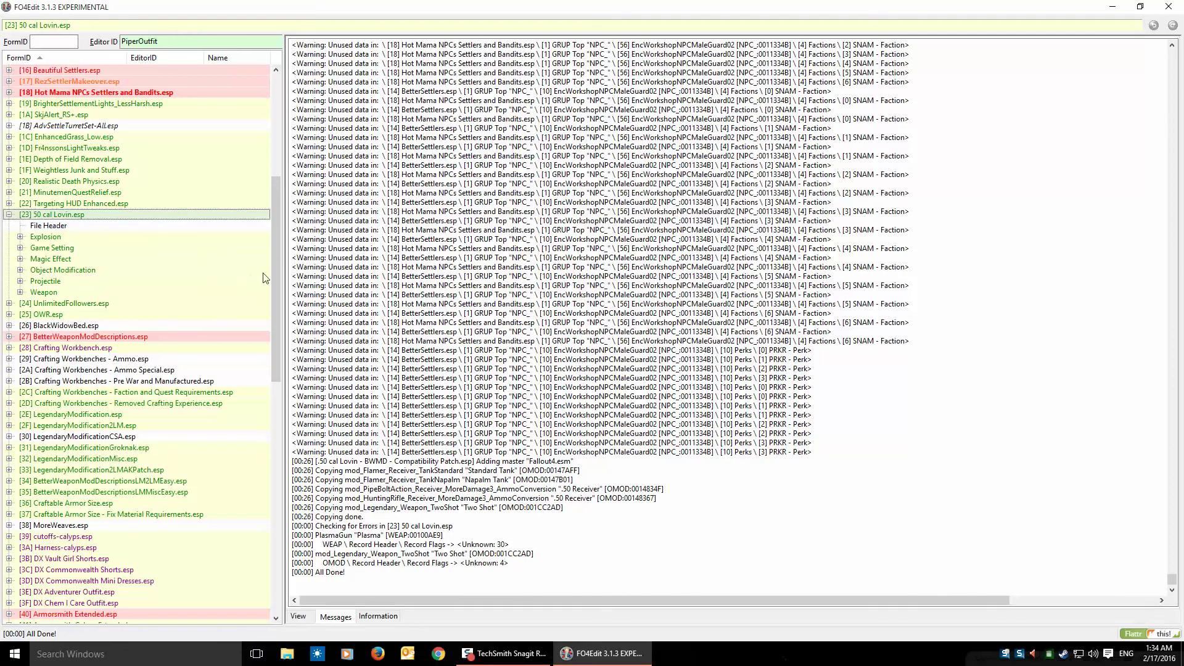
Remove the "Identical to Master" records from 50 cal Lovin.esp.
left_click_drag(278, 261, 278, 257)
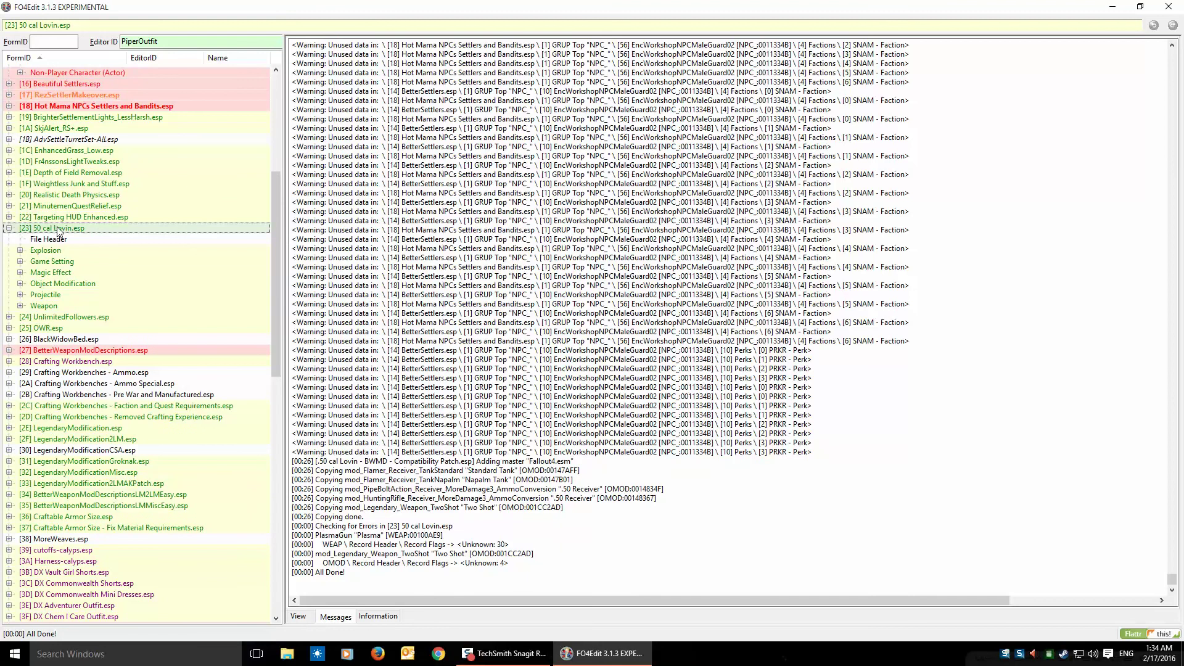
right_click(58, 229)
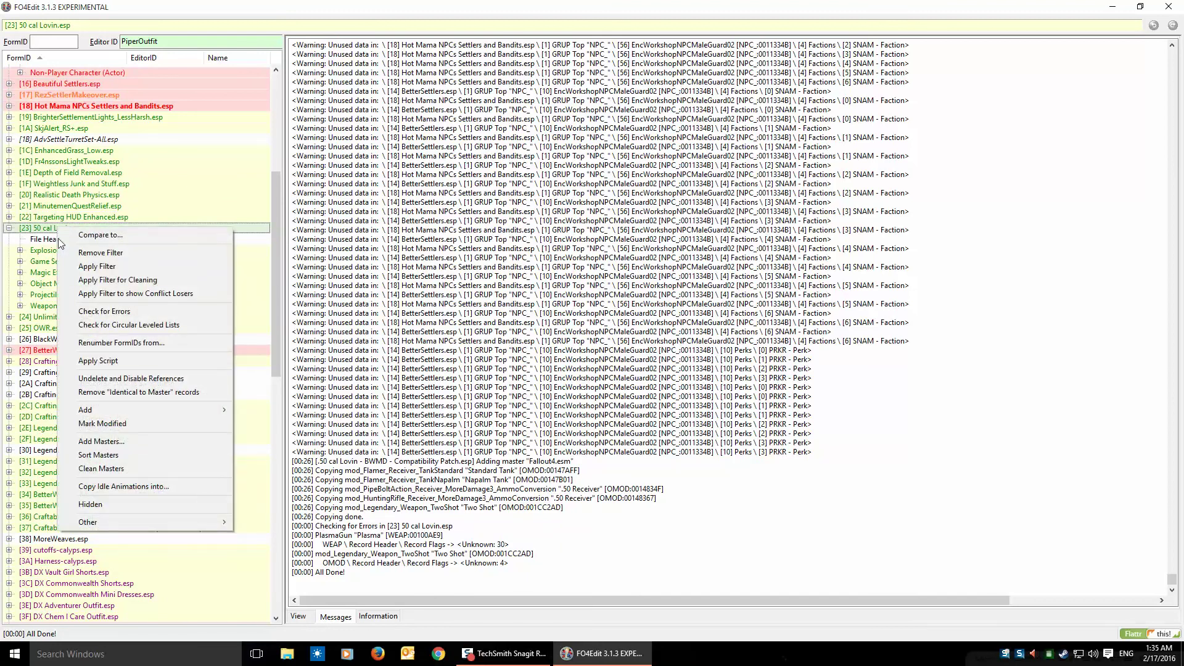
left_click(129, 392)
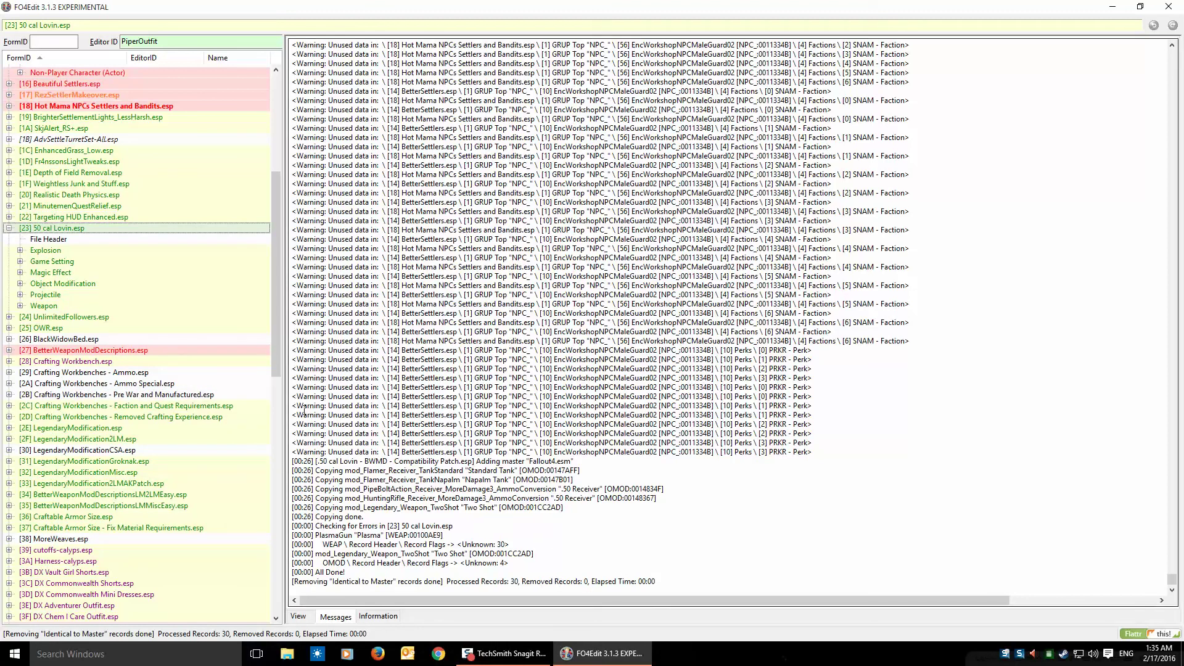
Expand Crafting Workbench.esp and its Constructible Object group to examine the records.
left_click_drag(276, 333, 275, 338)
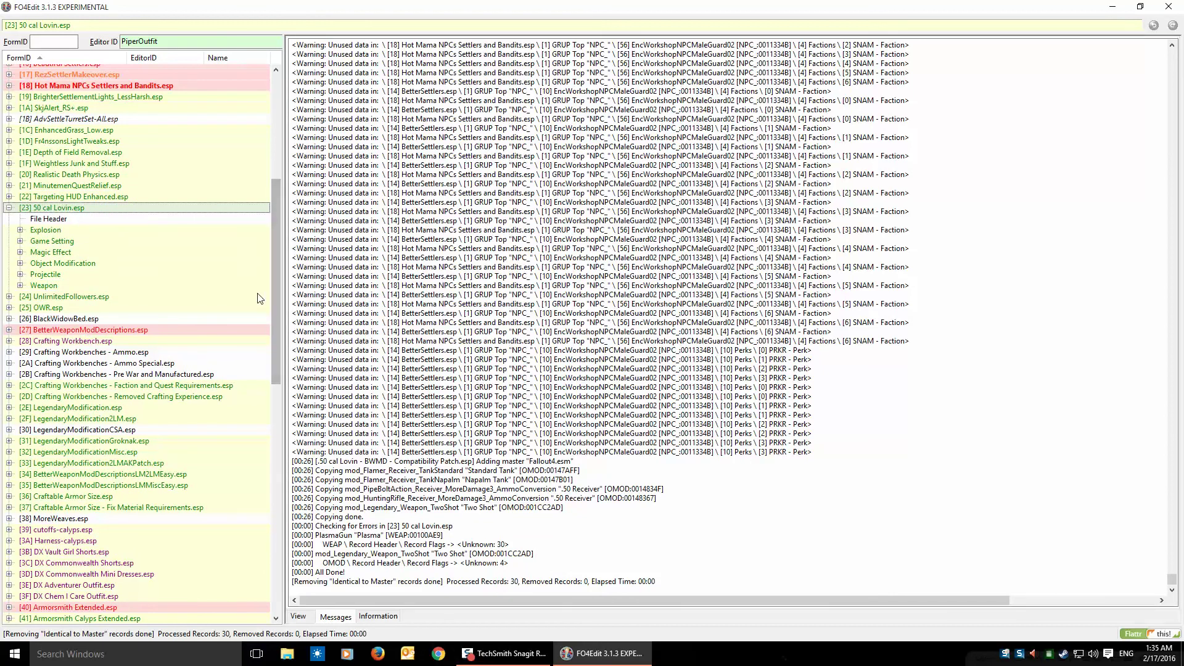
left_click_drag(276, 280, 276, 292)
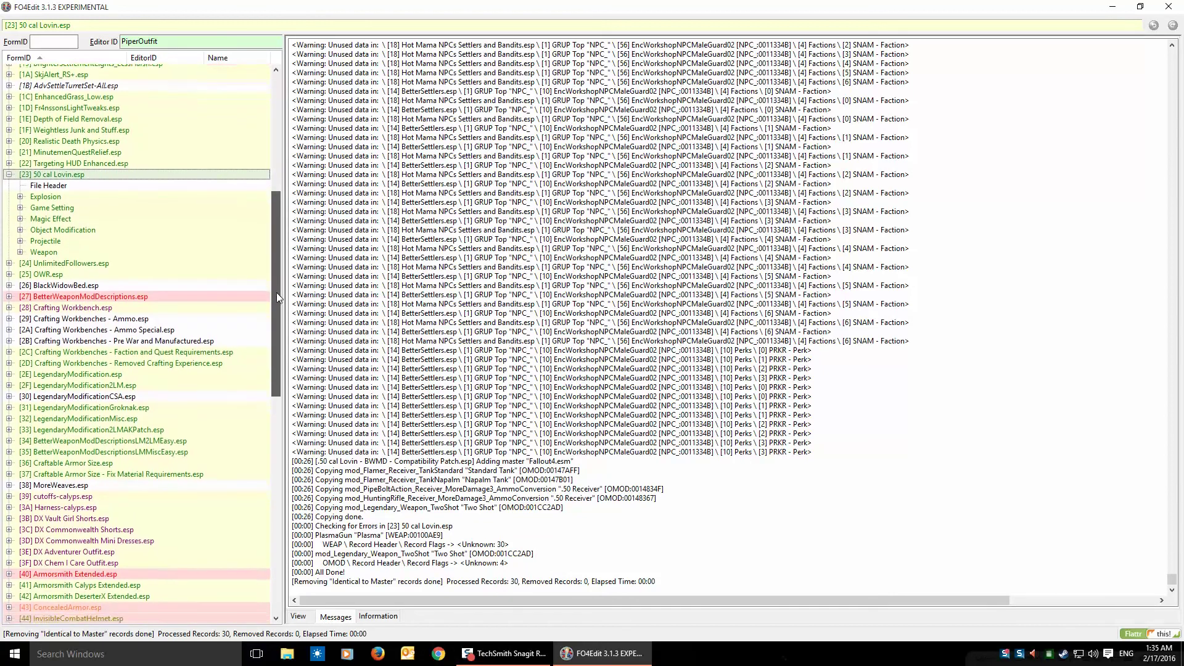
left_click(10, 313)
left_click(21, 331)
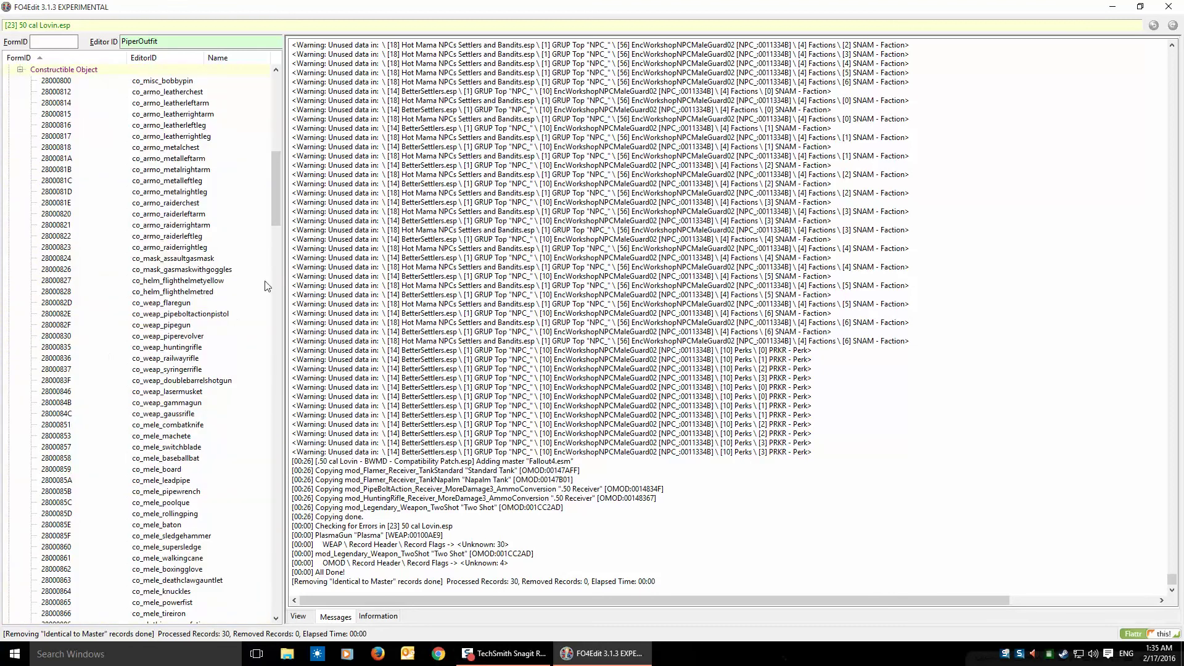
Copy the SkinNaked armor record 00000D64 from Fallout4.esm as an override into FO4Edit Compatibility Patch.esp.
left_click_drag(277, 219, 276, 142)
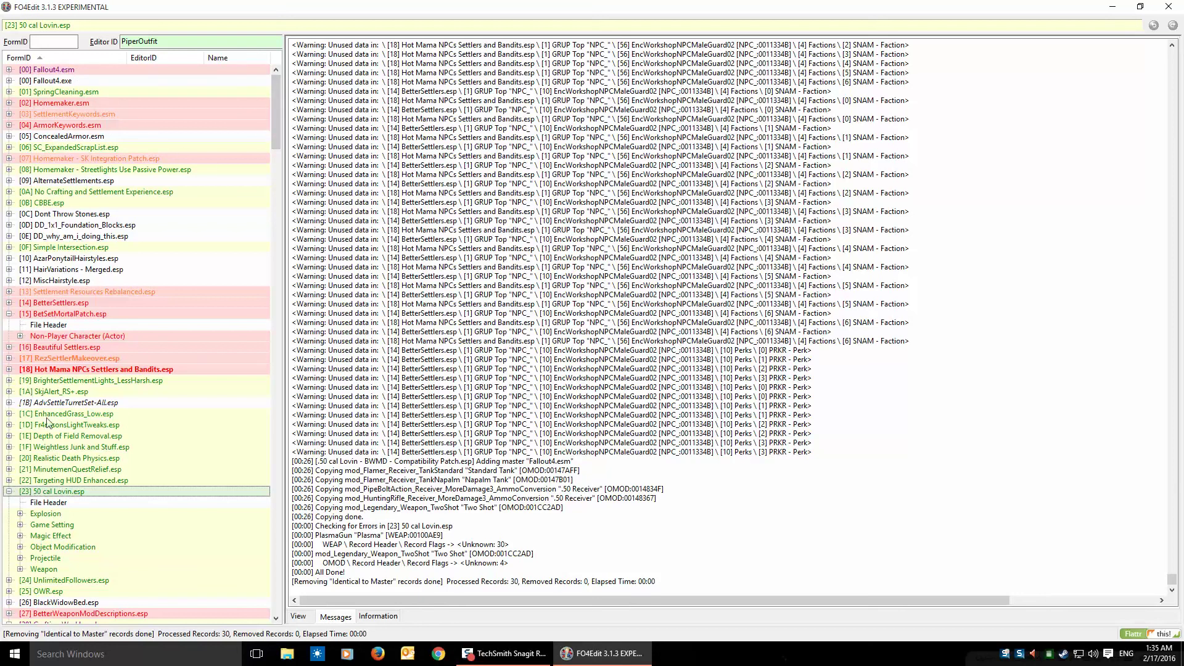
left_click(9, 70)
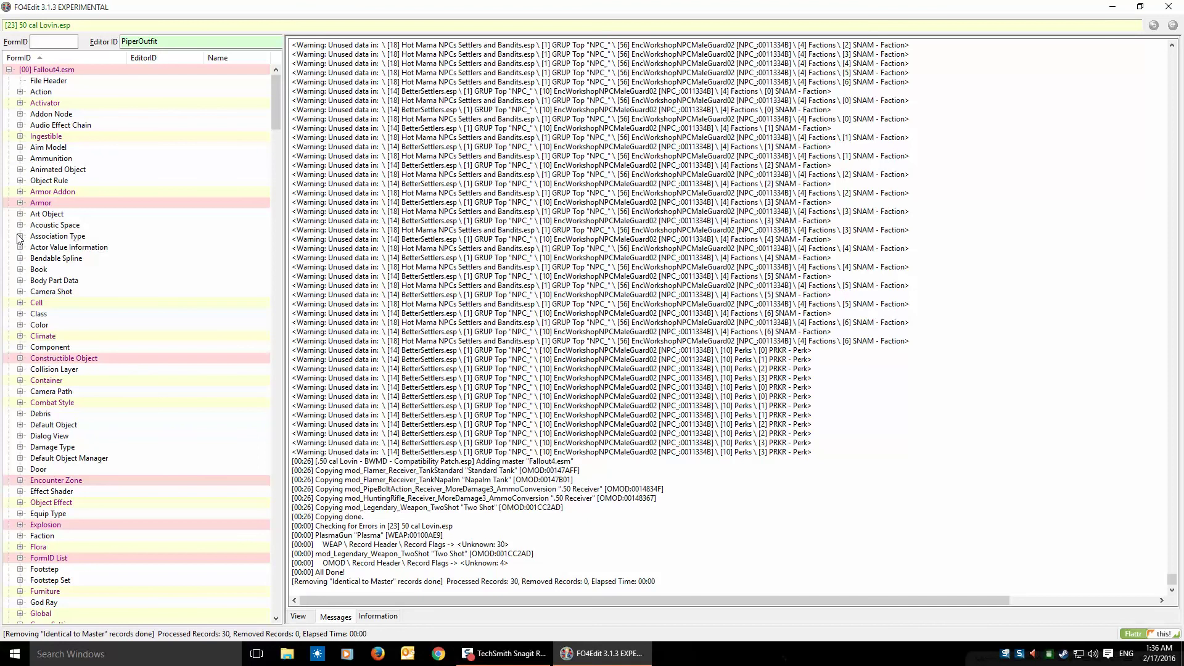
left_click(19, 203)
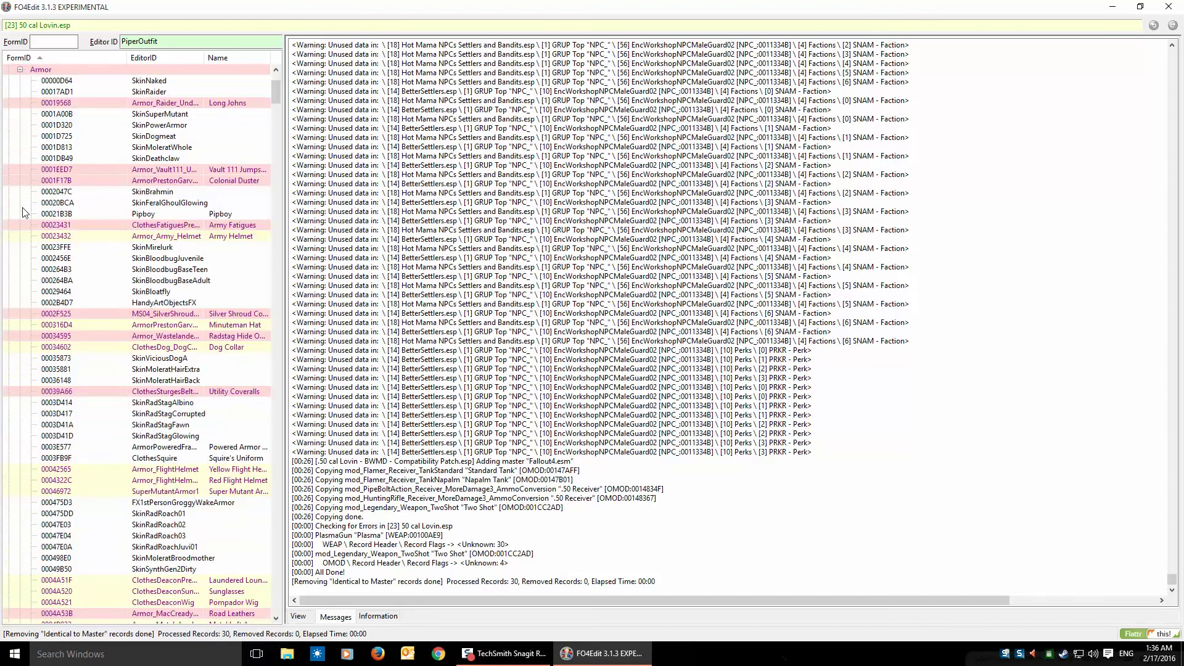
left_click(62, 82)
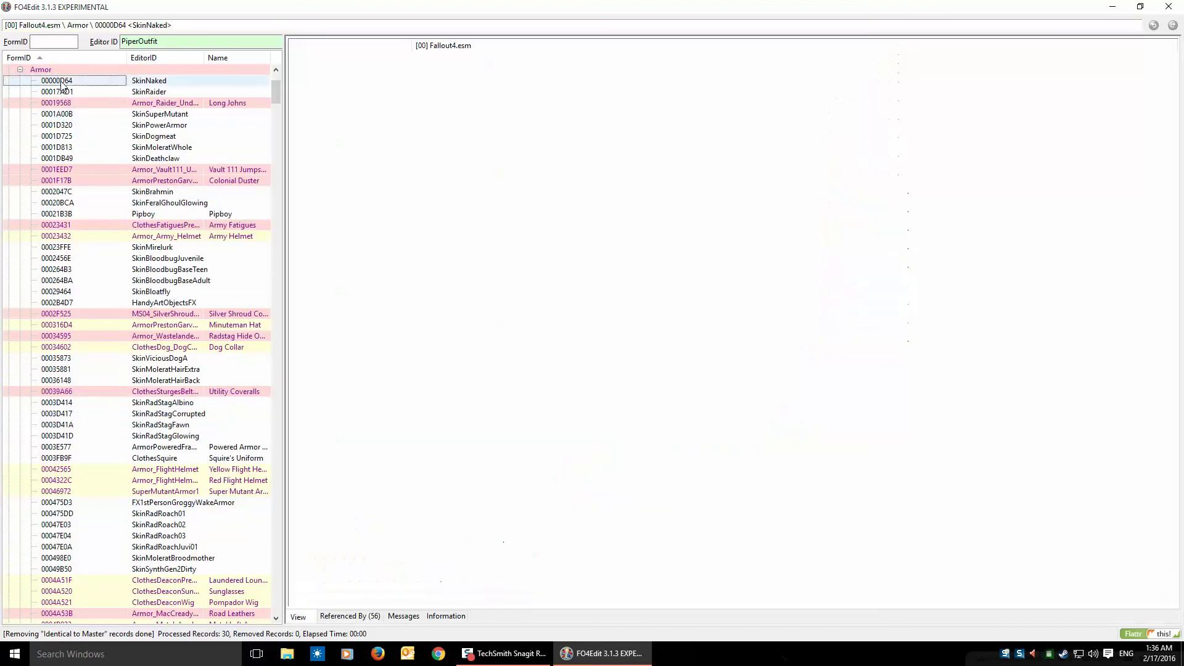
right_click(61, 82)
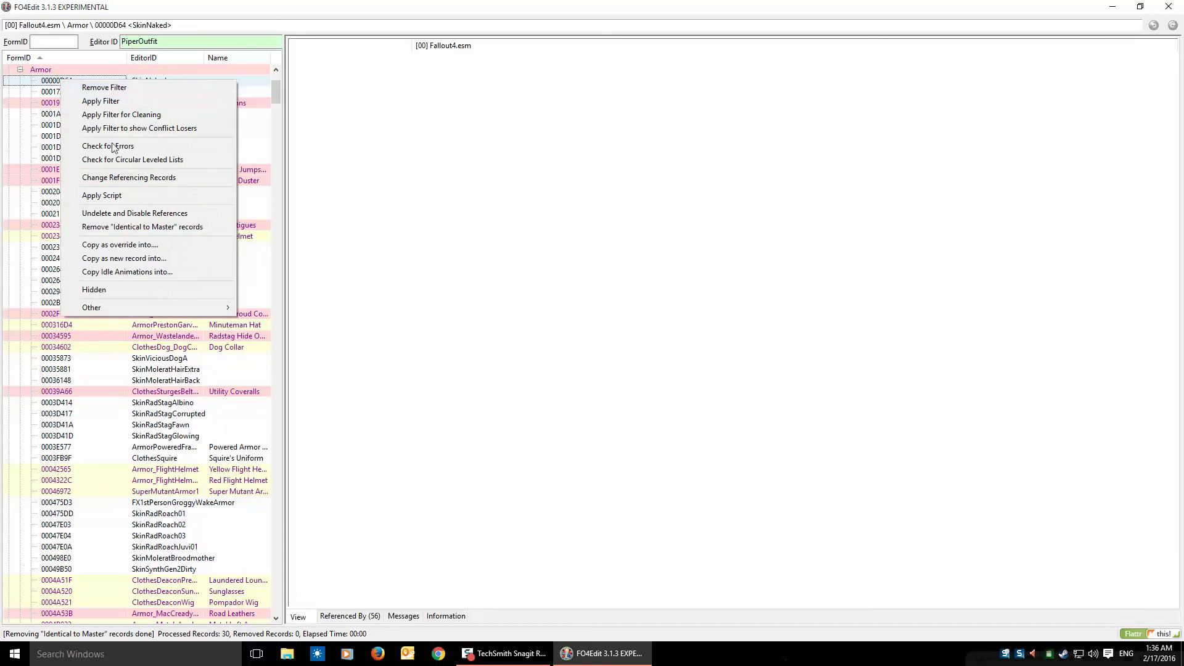
left_click(113, 247)
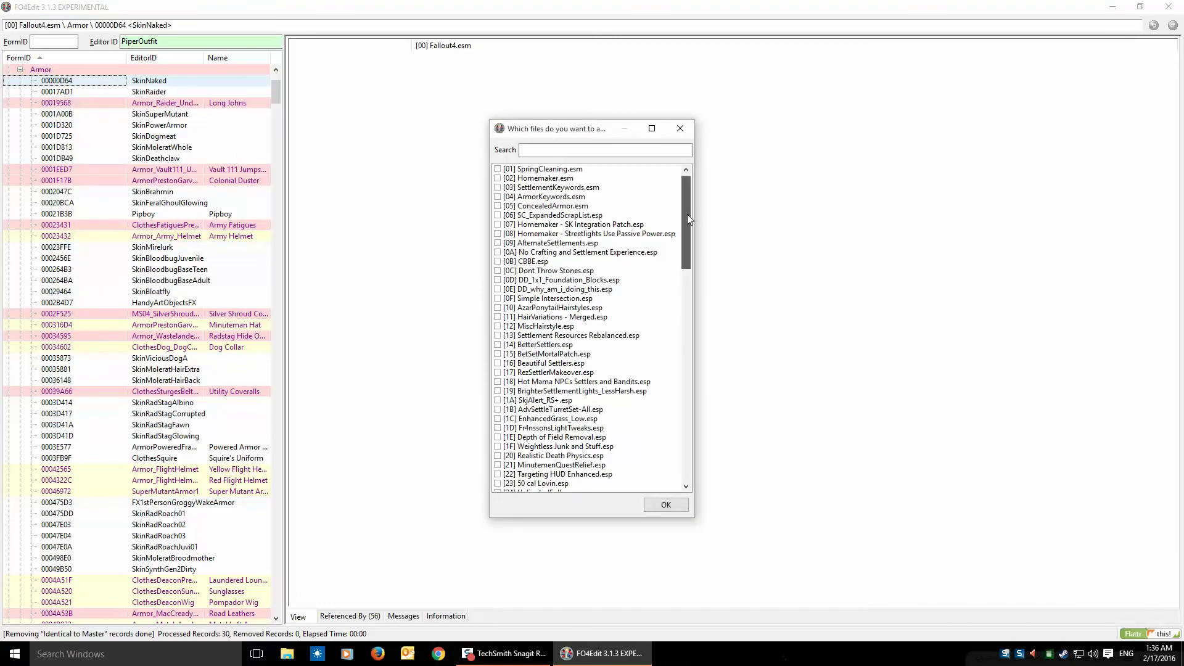
left_click_drag(687, 214, 688, 427)
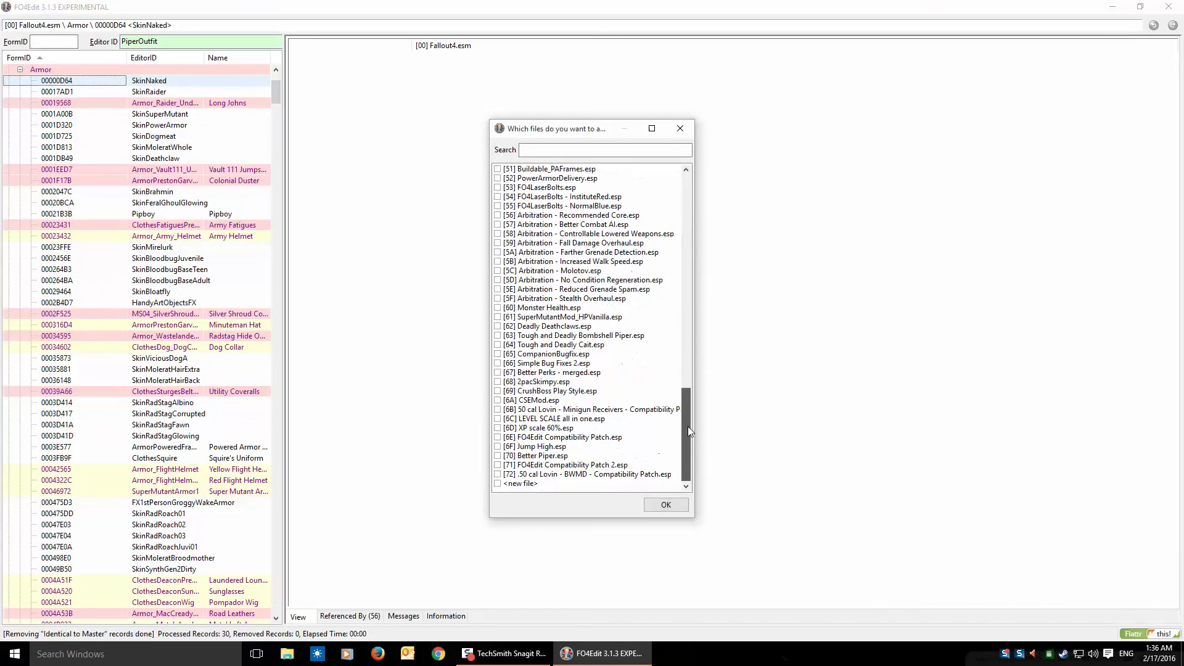
left_click(498, 438)
left_click(665, 505)
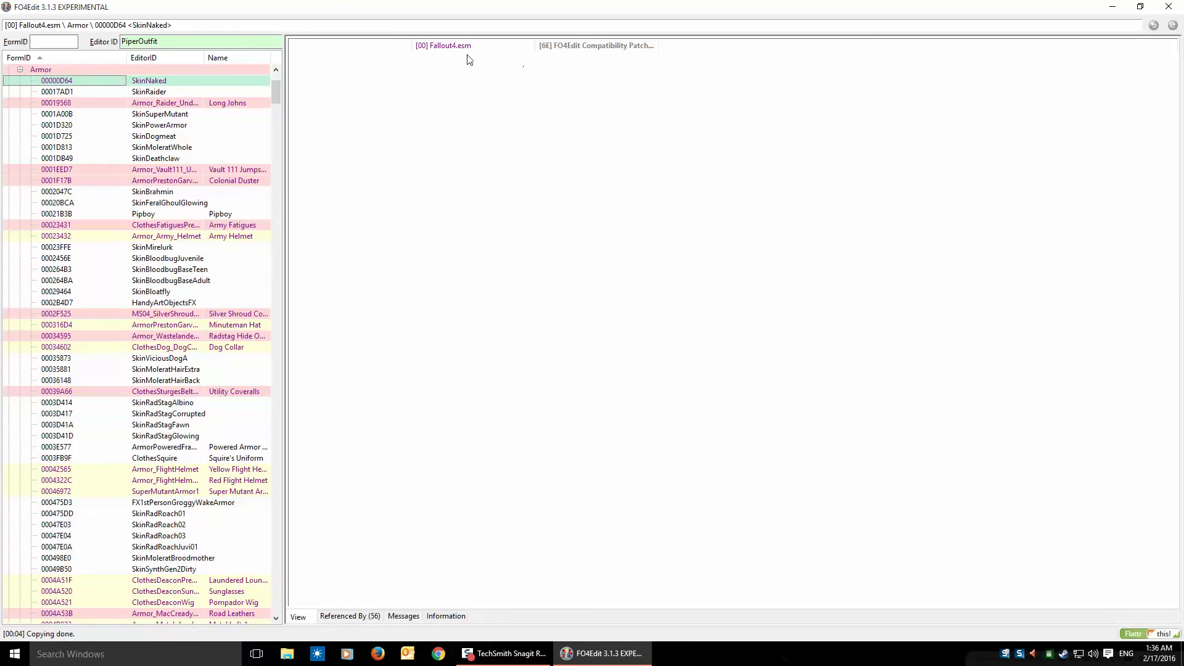
Show the no-conflict rows of the SkinNaked record to compare the override with the master.
right_click(492, 129)
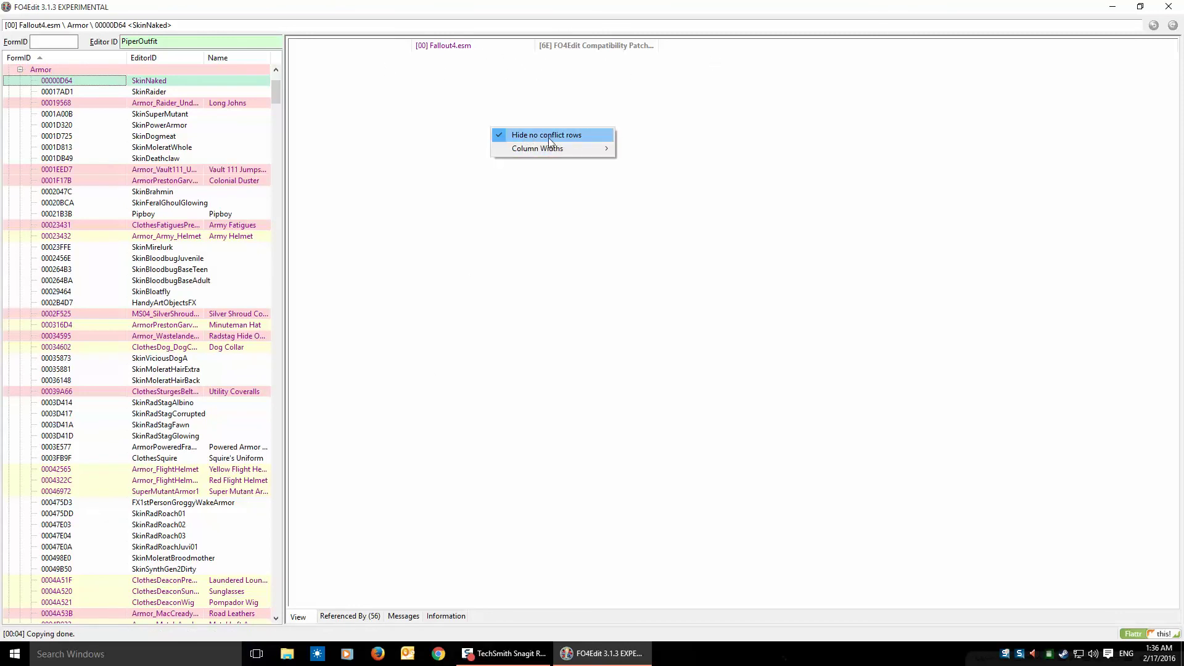
left_click(540, 137)
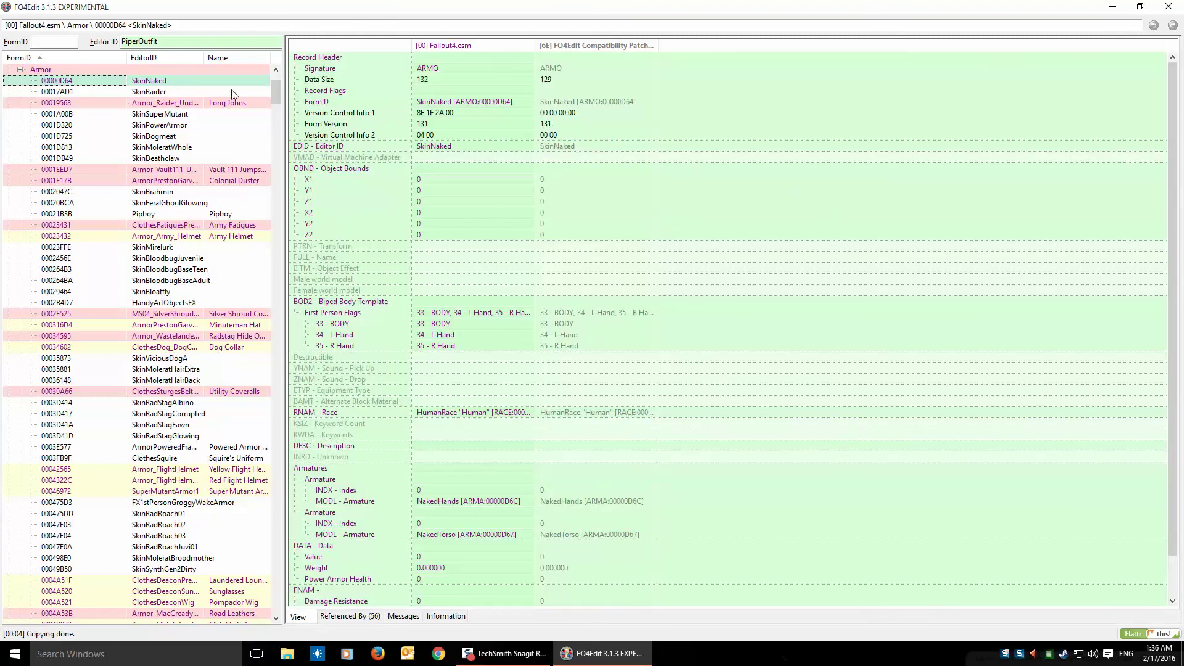
Collapse the Armor group of Fallout4.esm and save all changed plugins with backups enabled.
scroll(276, 93, "up", 4)
scroll(277, 92, "down", 5)
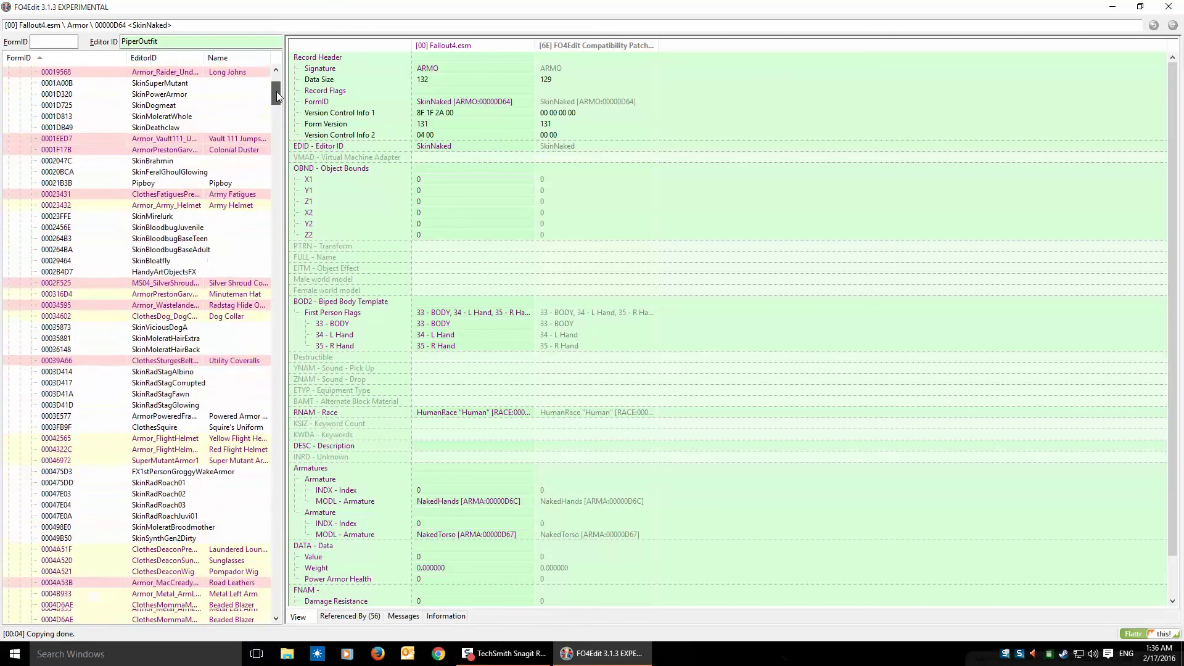
scroll(276, 91, "up", 4)
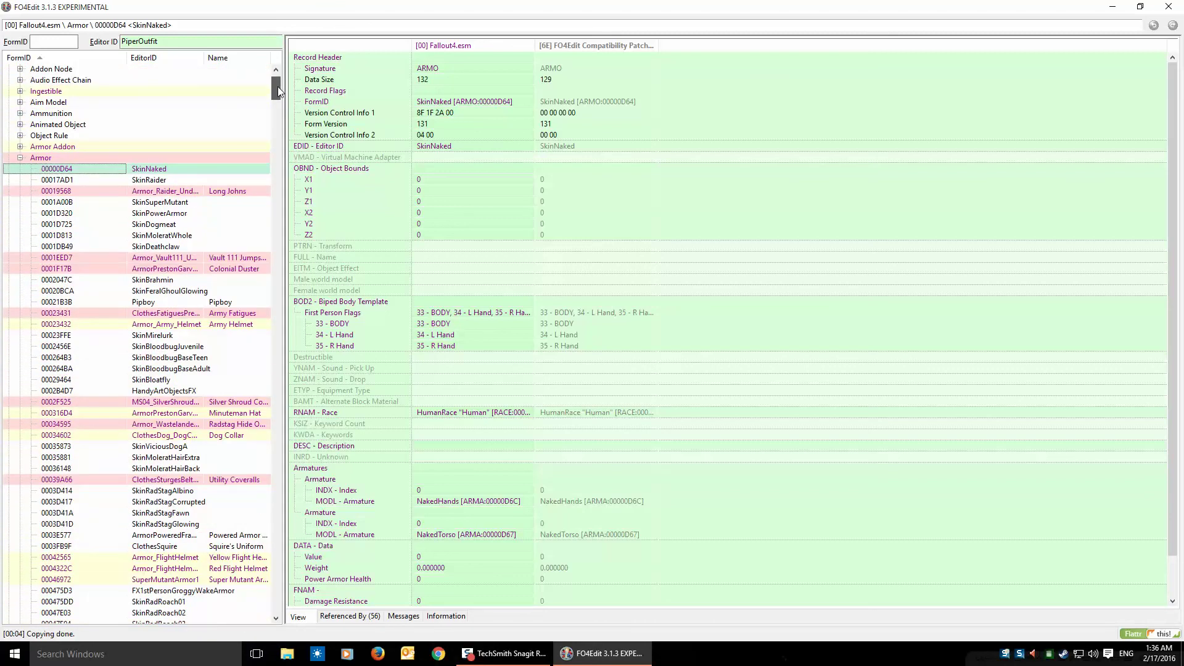
left_click(20, 157)
left_click_drag(275, 109, 275, 591)
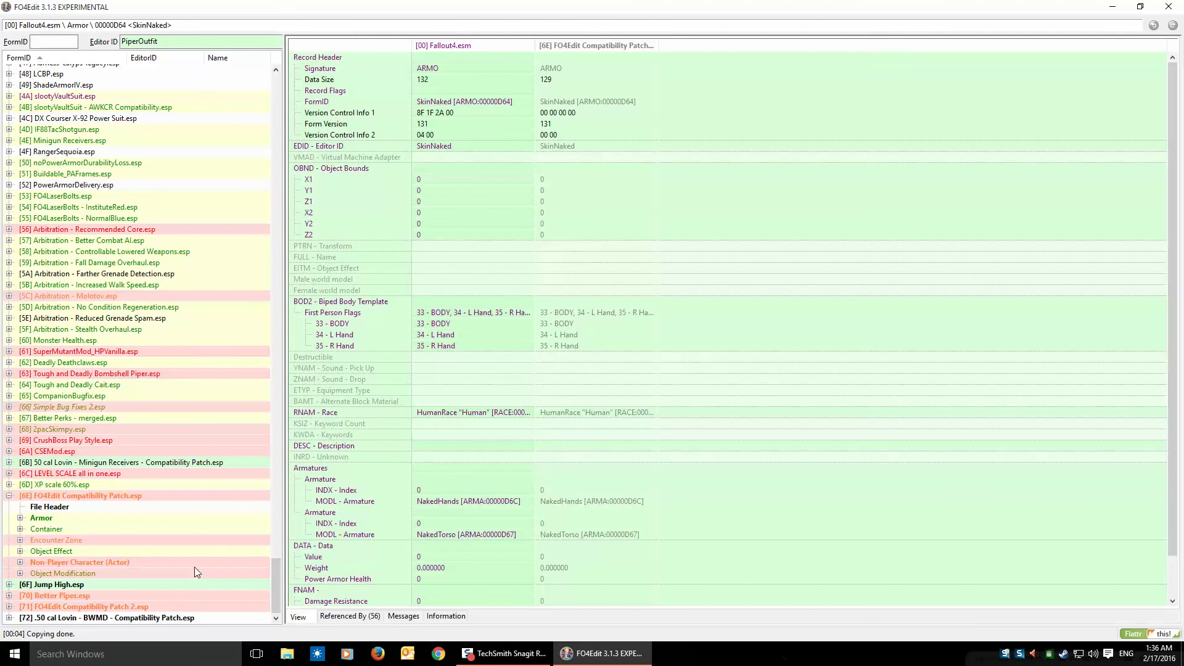
key("ctrl+s")
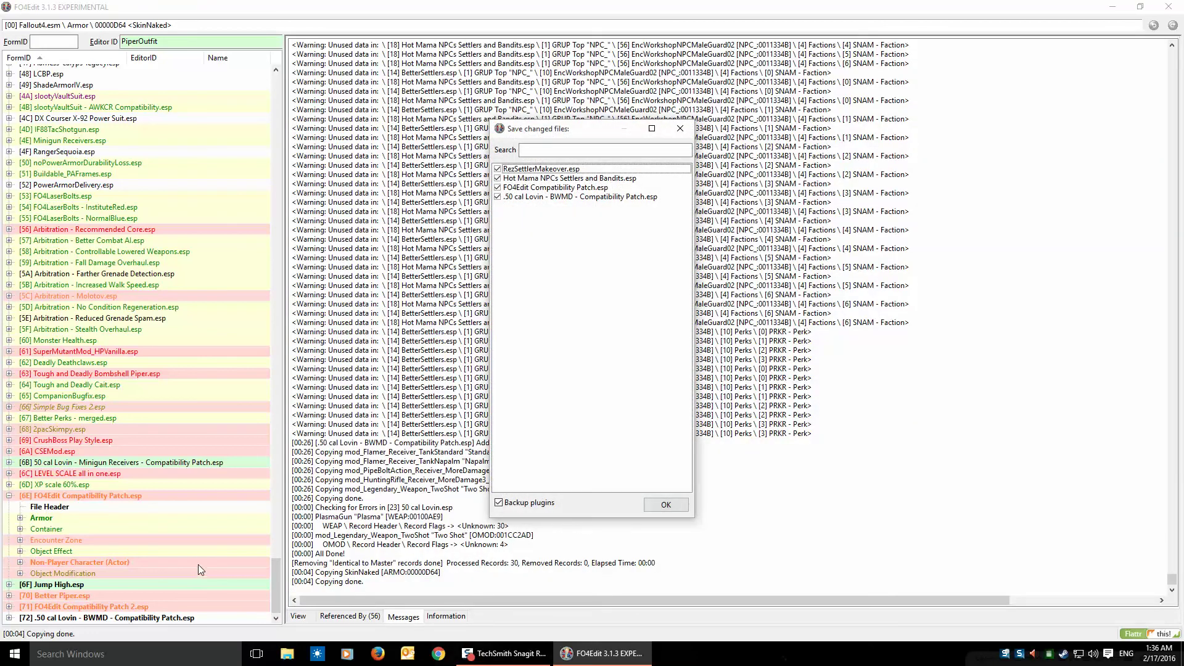
left_click(665, 505)
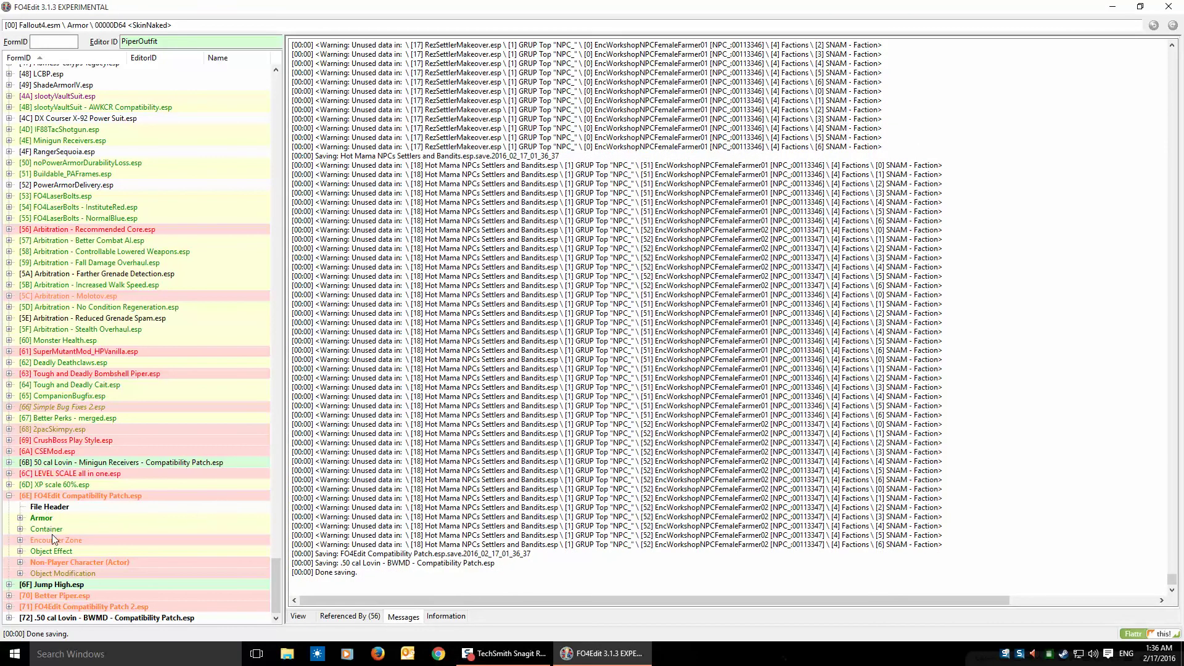
Examine the Armor records of FO4Edit Compatibility Patch.esp for the SkinNaked override and collapse the group.
left_click(21, 518)
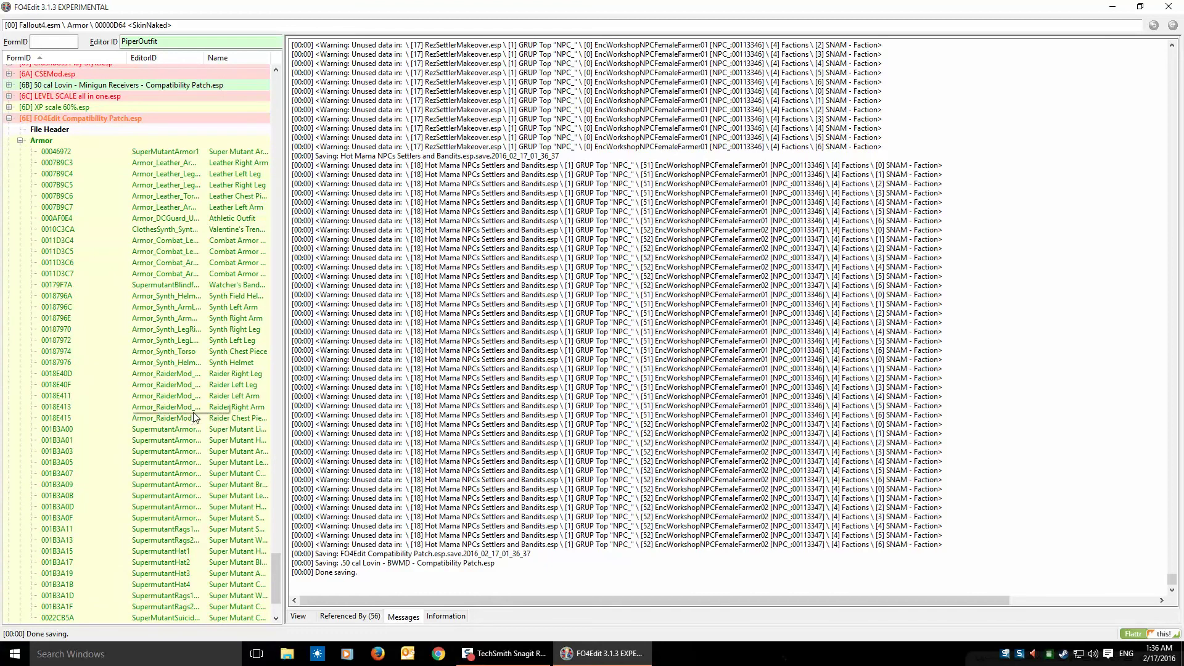
left_click_drag(277, 568, 279, 576)
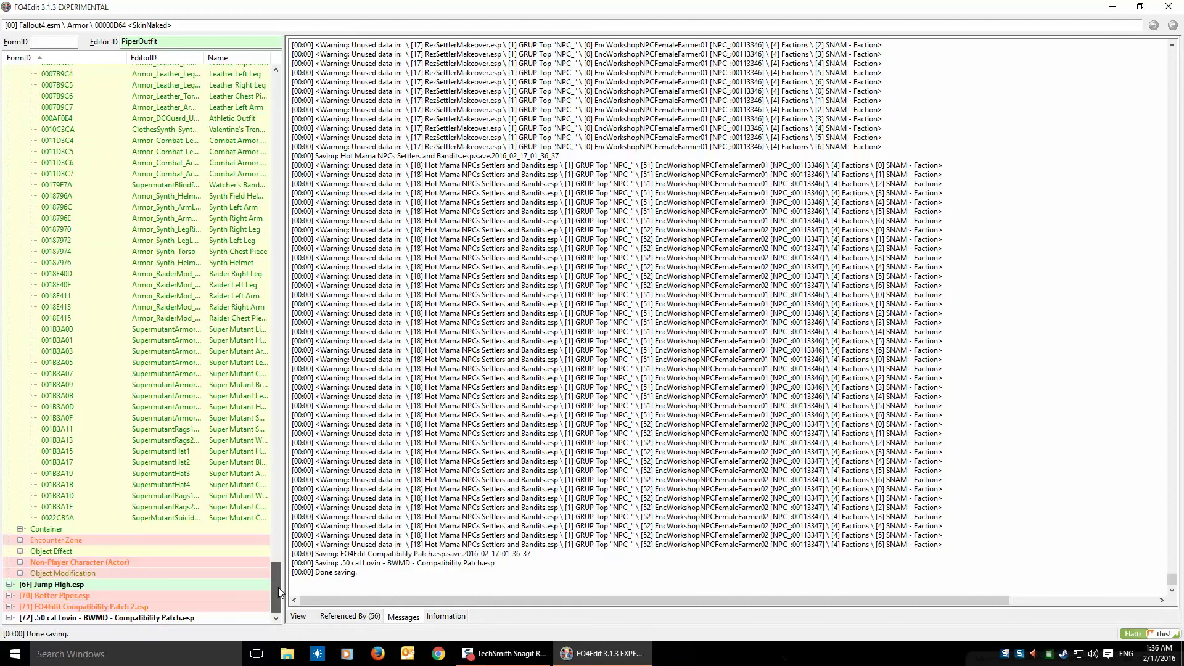
left_click_drag(279, 584, 269, 537)
left_click(20, 442)
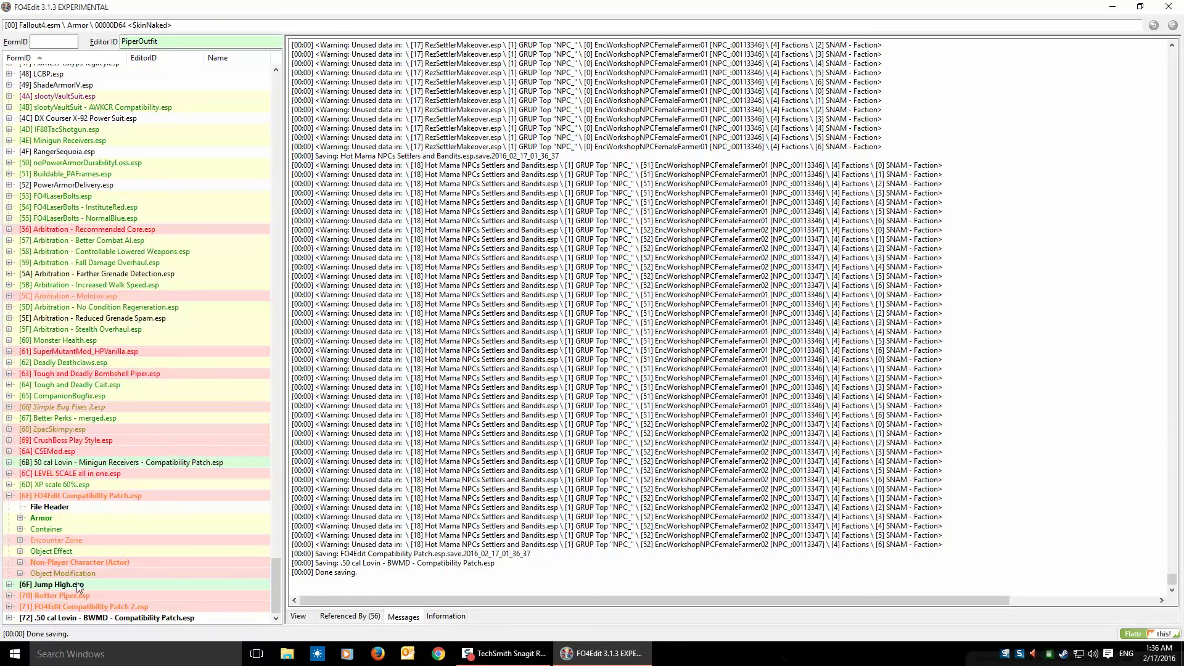
Try to remove the "Identical to Master" records from FO4Edit Compatibility Patch.esp without a cleaning filter.
left_click(86, 496)
right_click(87, 496)
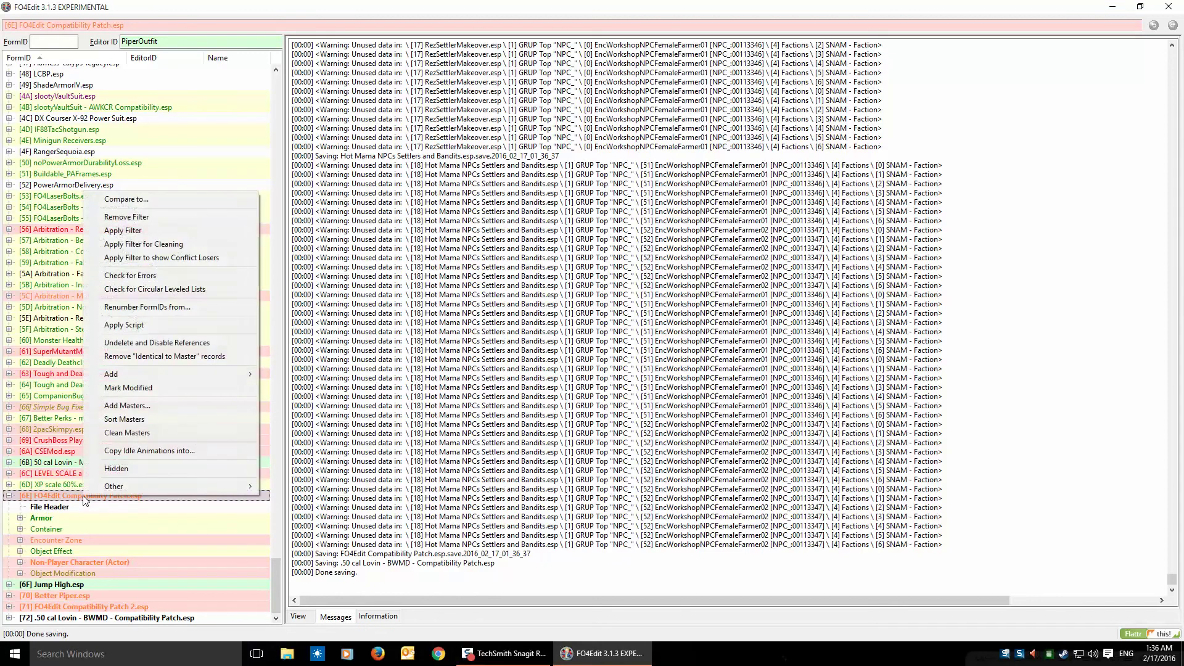
left_click(159, 358)
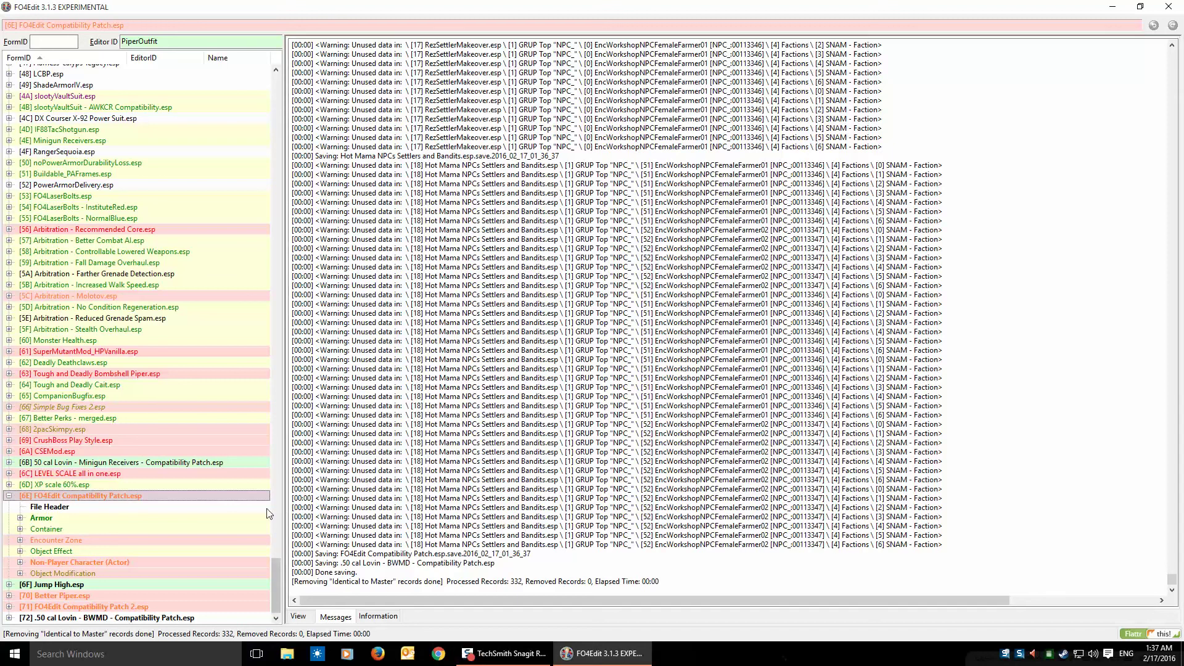
Apply the filter for cleaning to the loaded plugins.
right_click(72, 500)
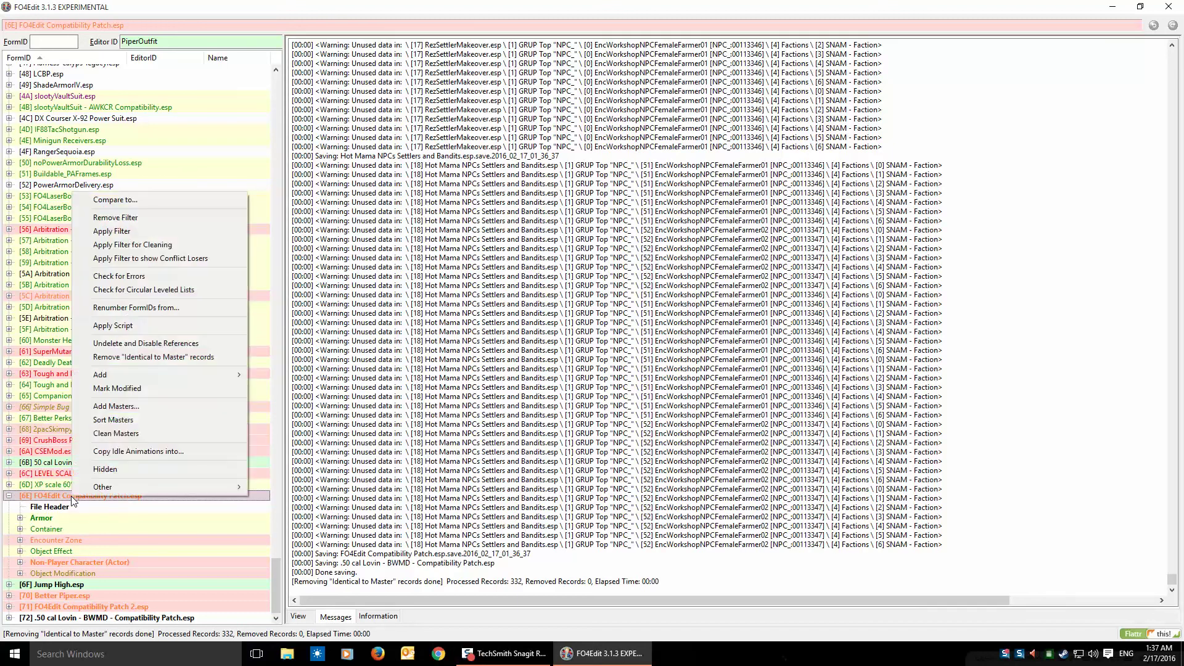
left_click(161, 245)
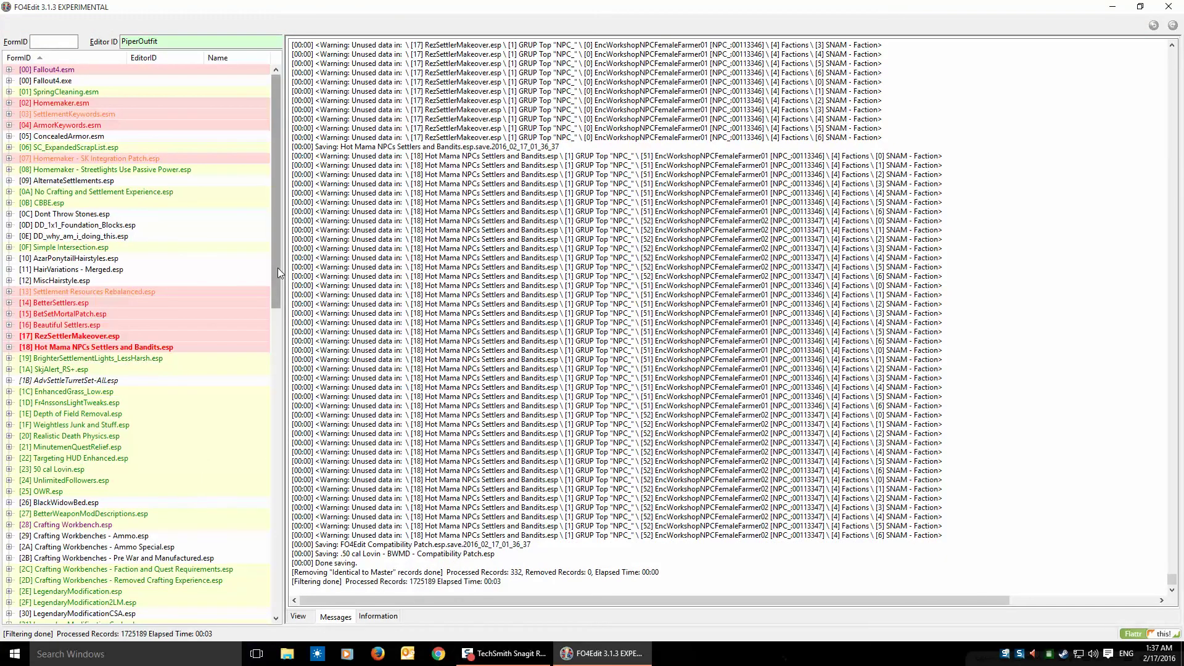
View the SkinNaked armor record in FO4Edit Compatibility Patch.esp and hide its no-conflict rows.
left_click_drag(278, 267, 269, 576)
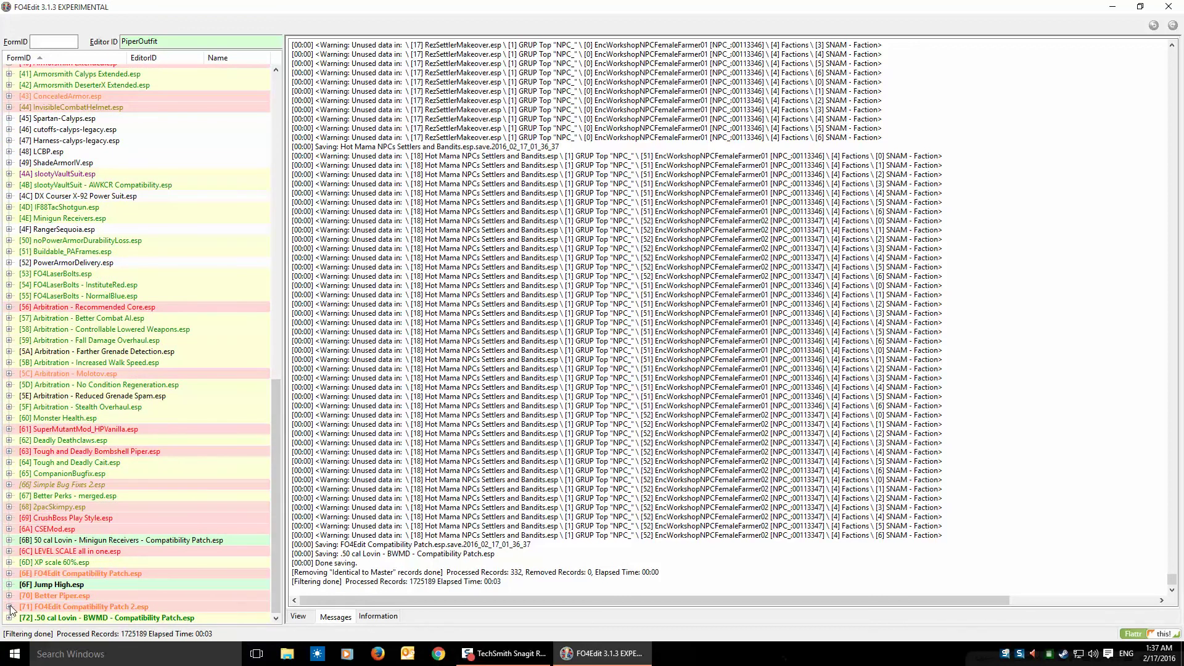
left_click(8, 574)
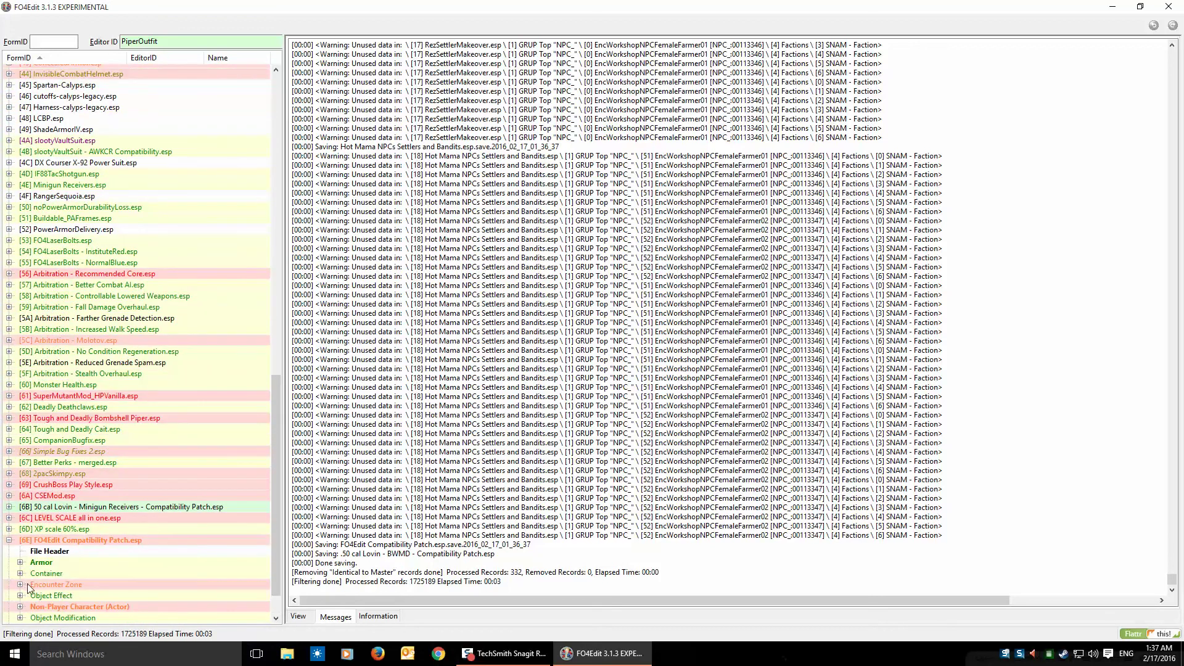
left_click(20, 562)
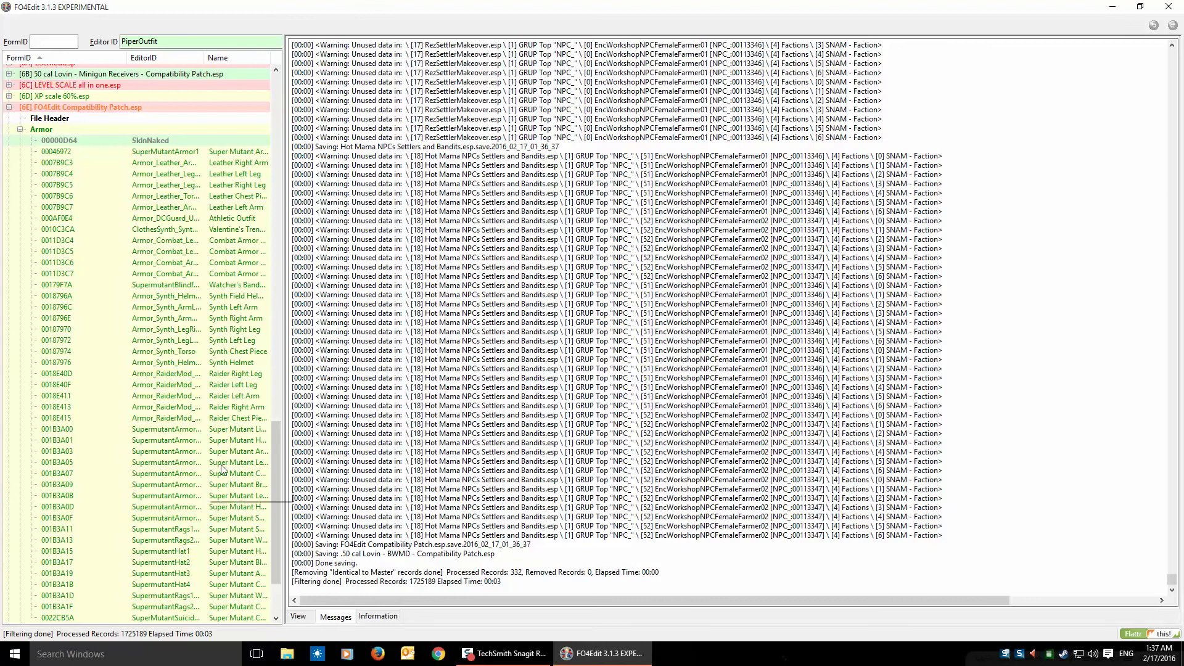
left_click(96, 141)
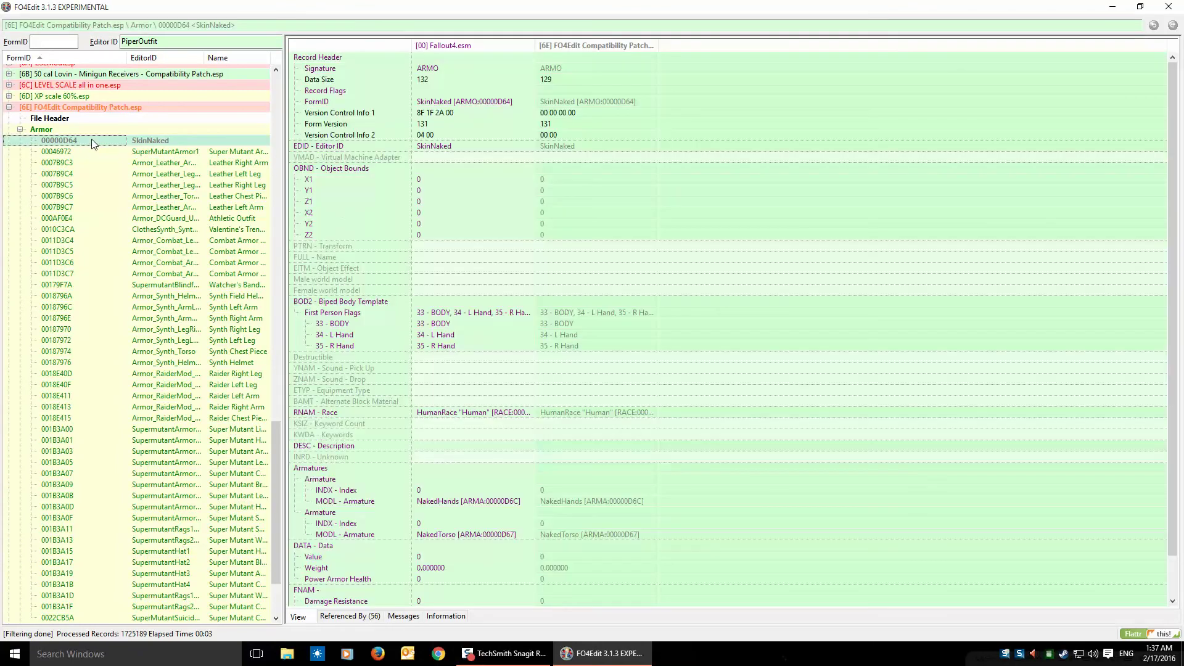
right_click(591, 261)
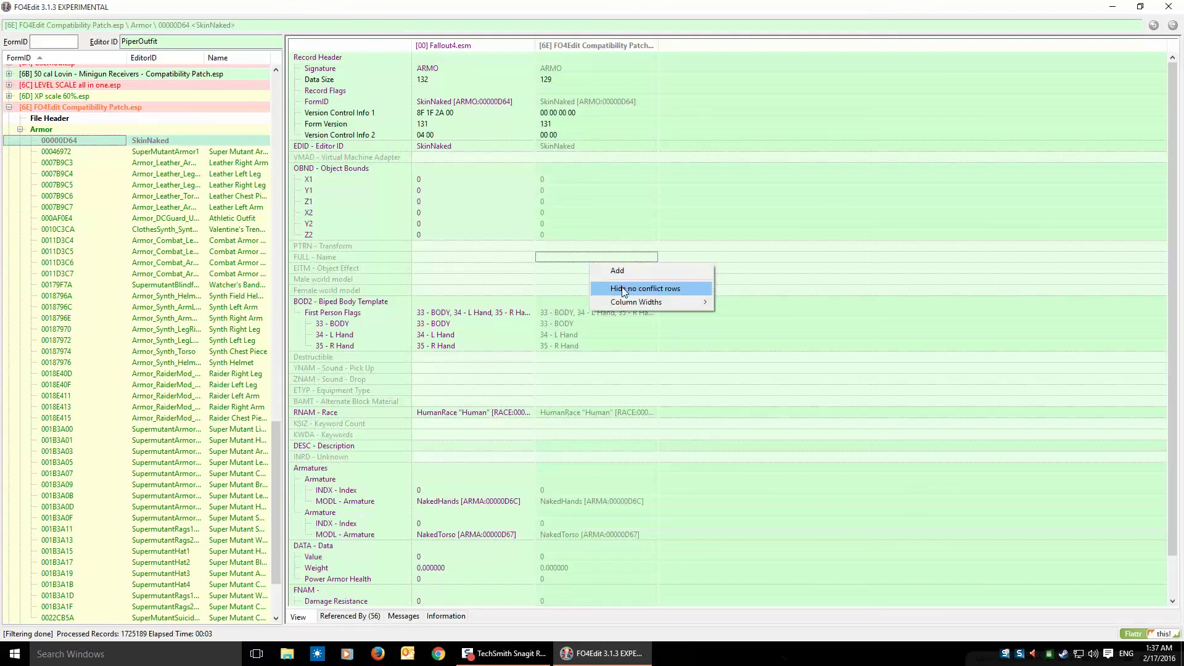
left_click(625, 291)
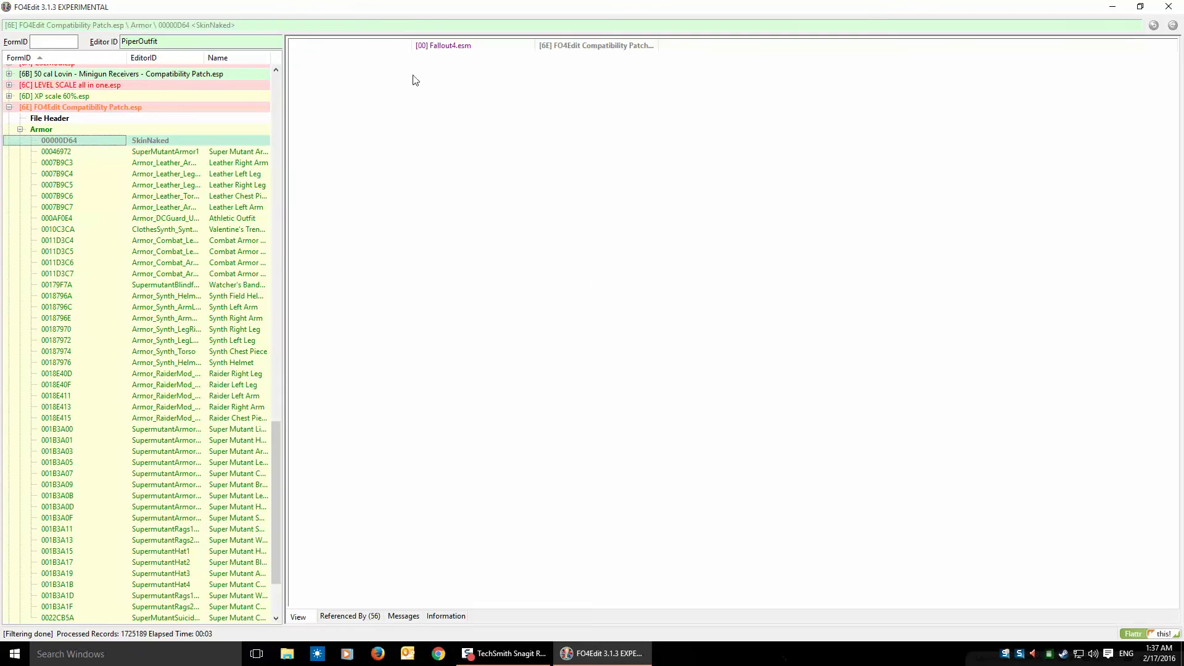
Remove the "Identical to Master" records from FO4Edit Compatibility Patch.esp and view the message log.
left_click_drag(280, 448, 275, 397)
left_click(53, 275)
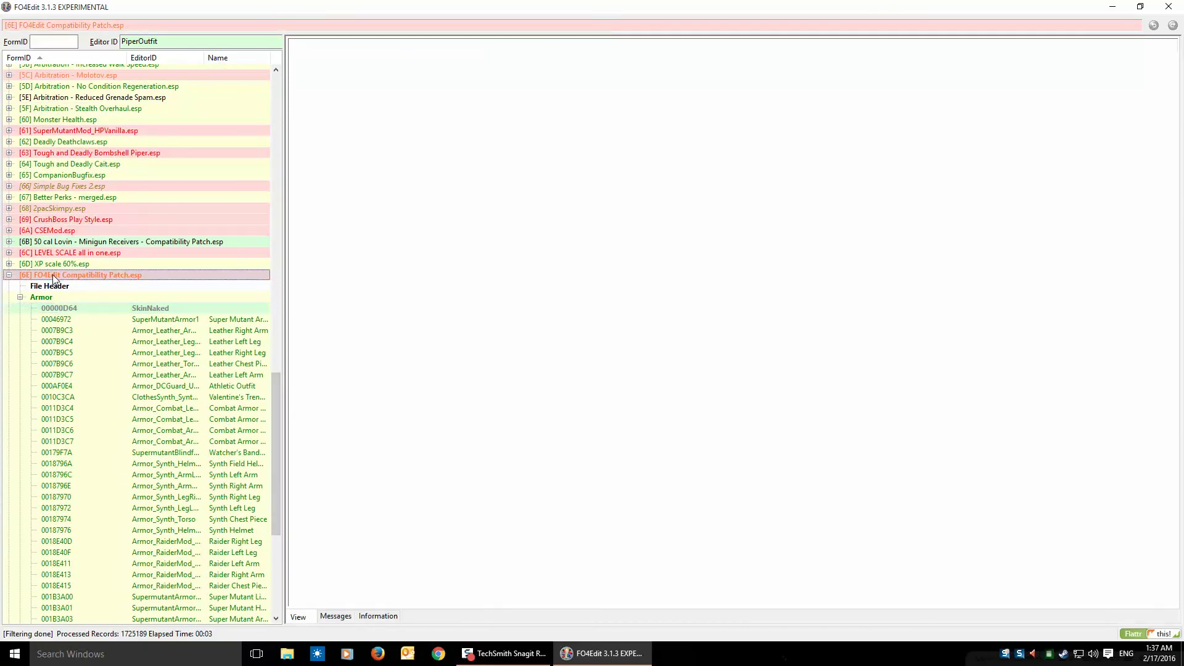
right_click(53, 275)
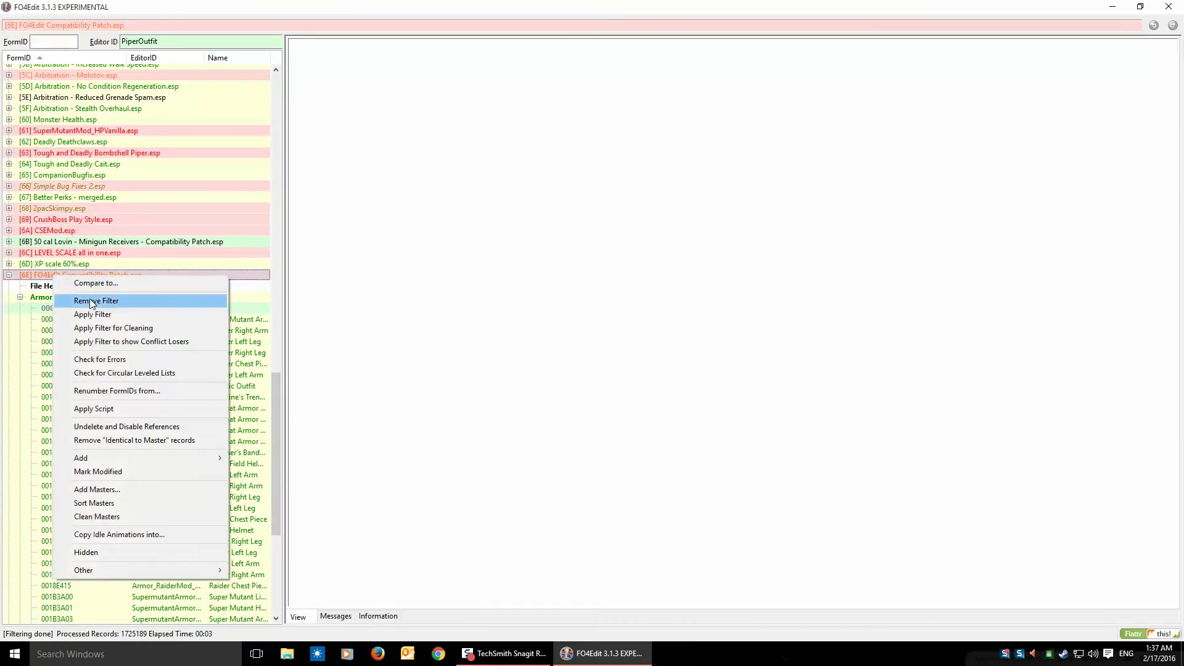
left_click(105, 441)
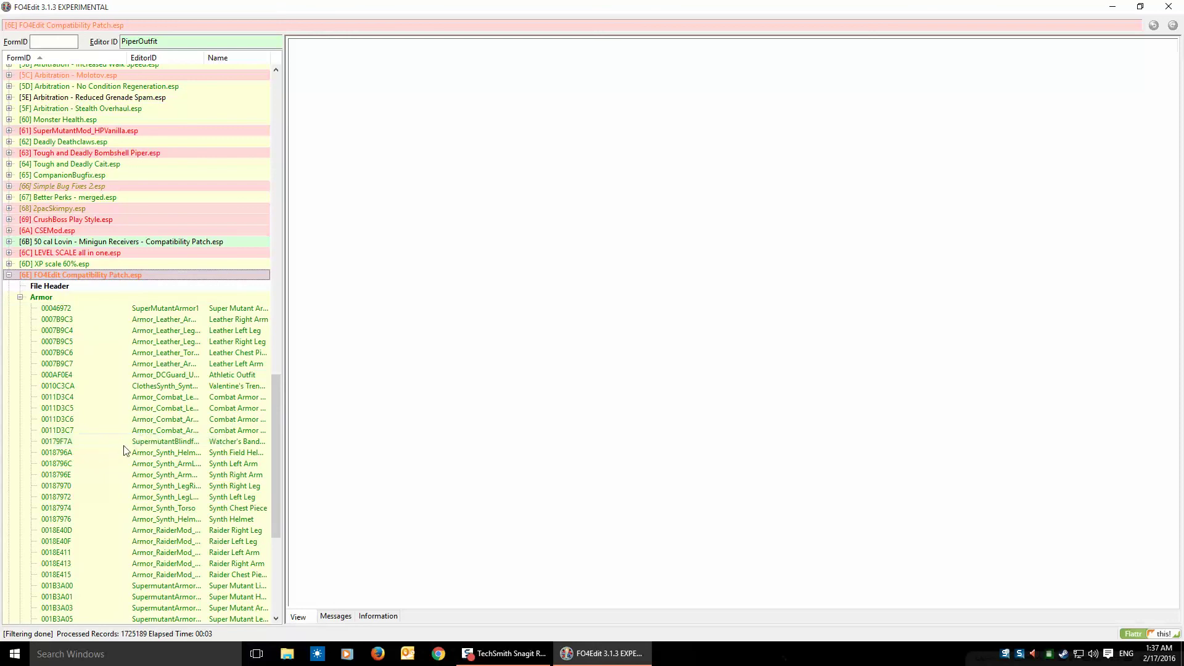
left_click(334, 616)
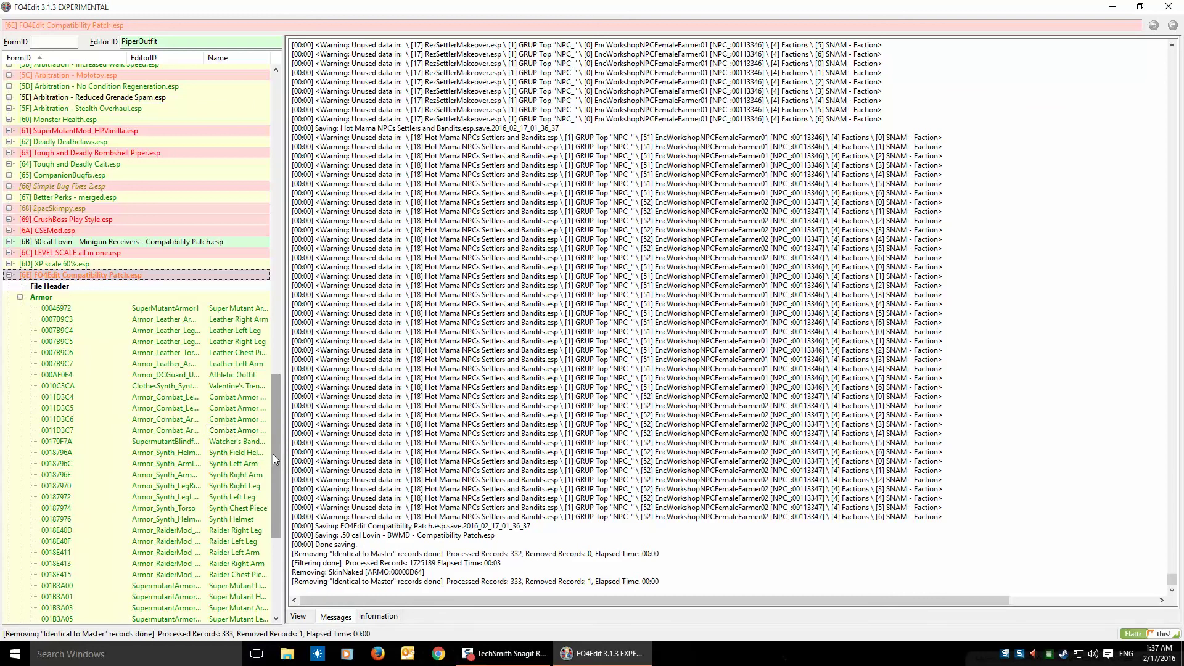
scroll(274, 454, "up", 1)
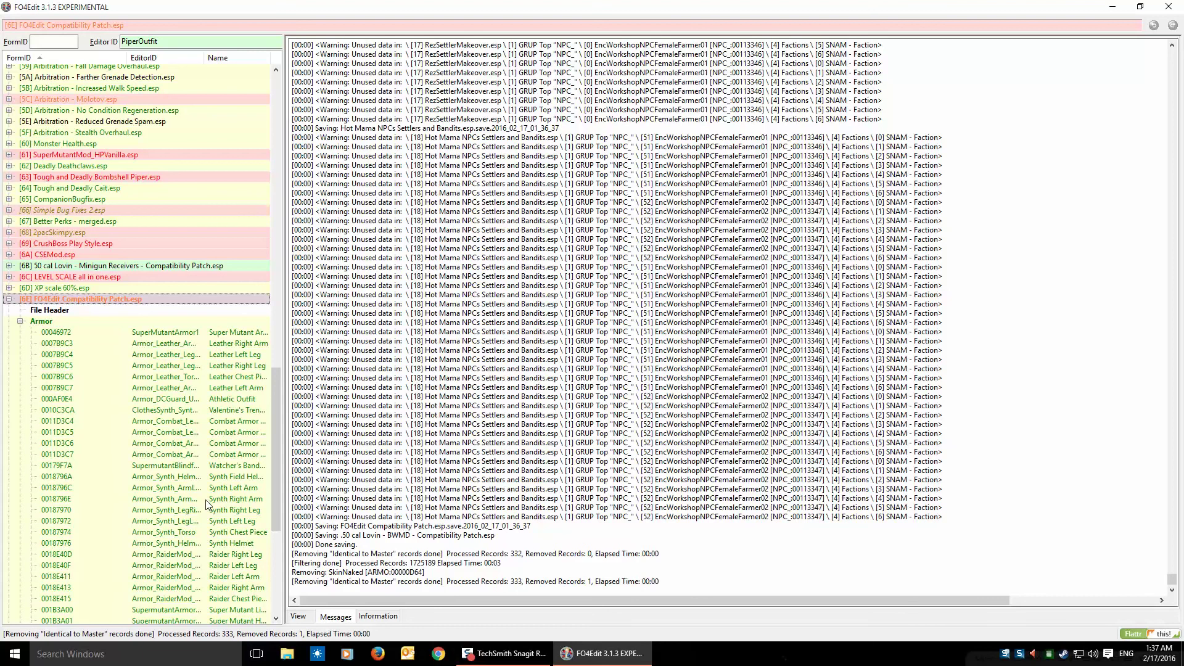
scroll(278, 444, "down", 4)
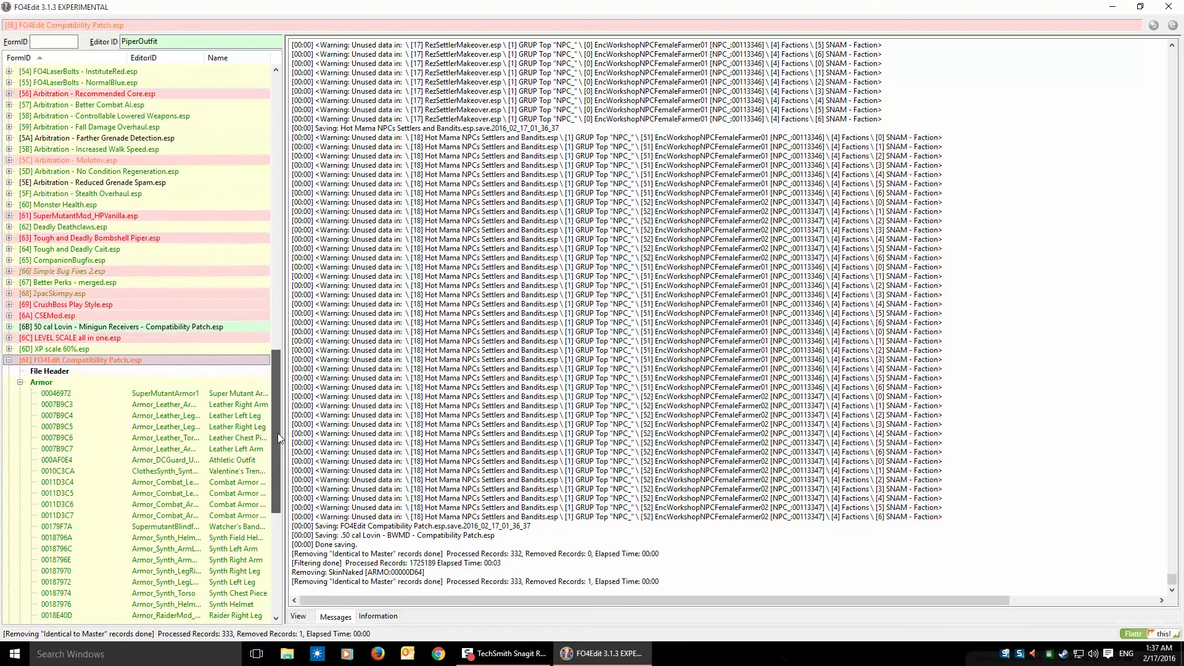
left_click_drag(279, 492, 275, 445)
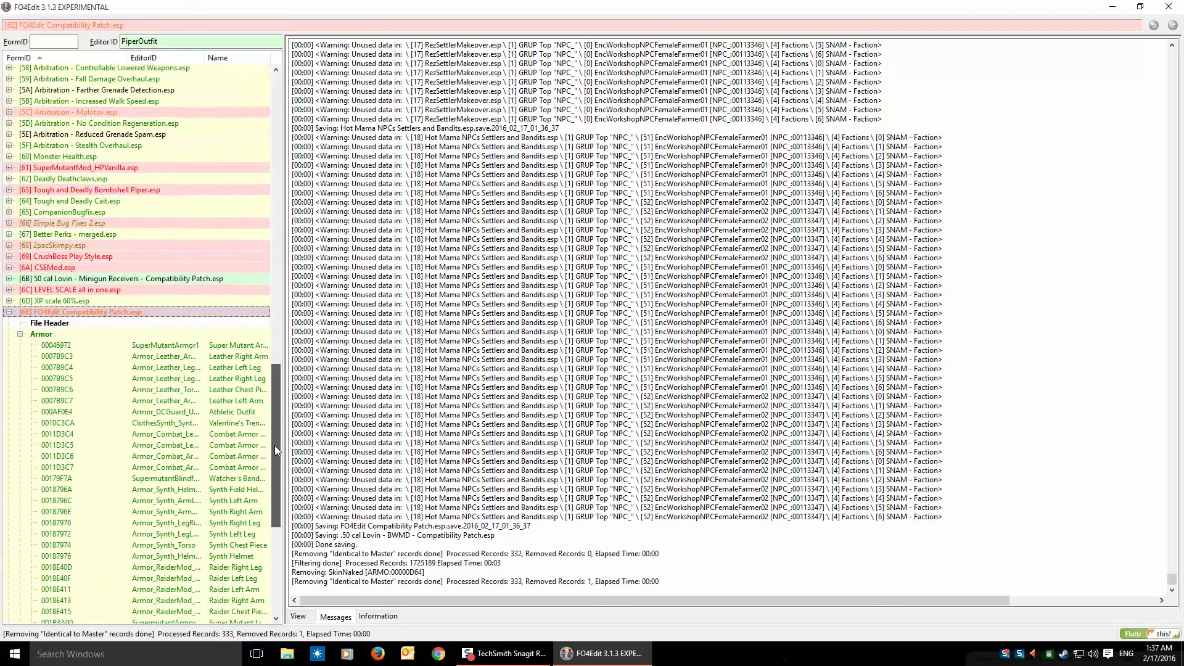
Undelete and disable references in FO4Edit Compatibility Patch.esp, with its Armor group collapsed, and collapse the plugin.
left_click(9, 312)
left_click_drag(280, 461, 271, 131)
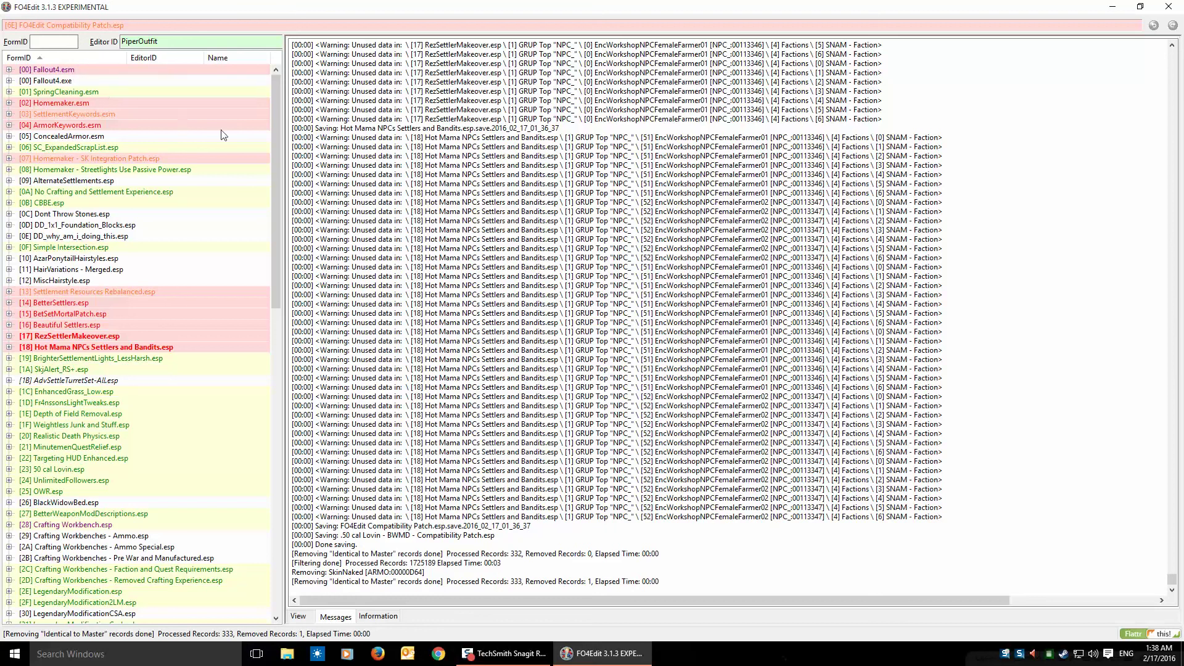
left_click_drag(275, 123, 280, 468)
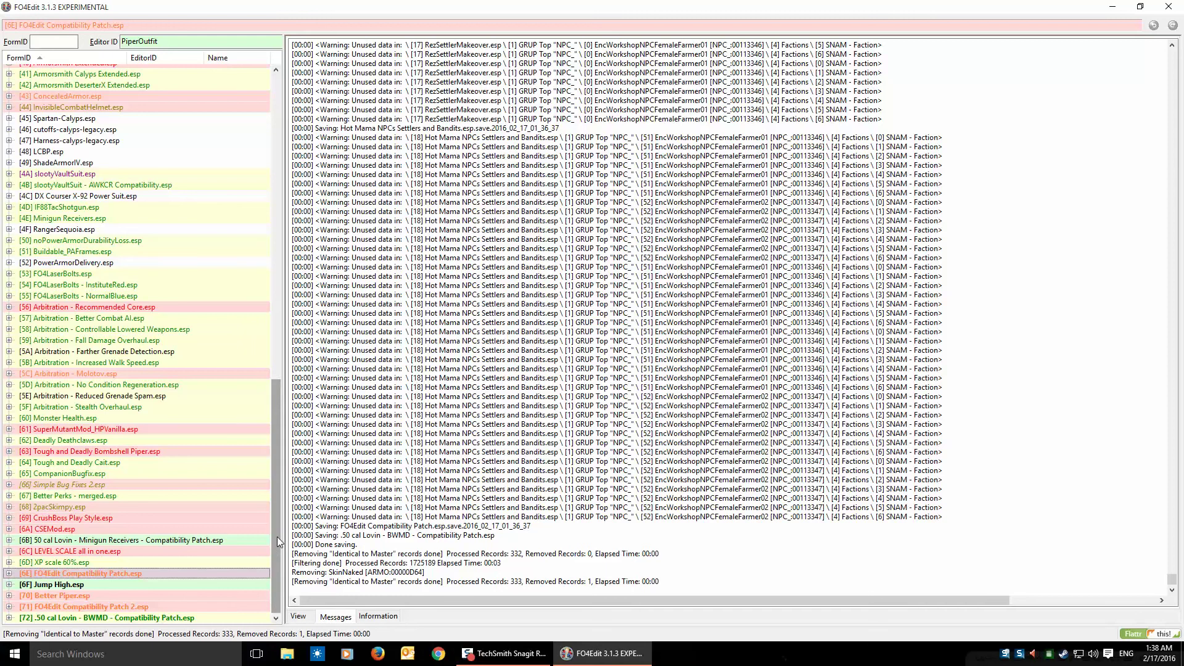
left_click(9, 574)
left_click_drag(275, 512, 280, 443)
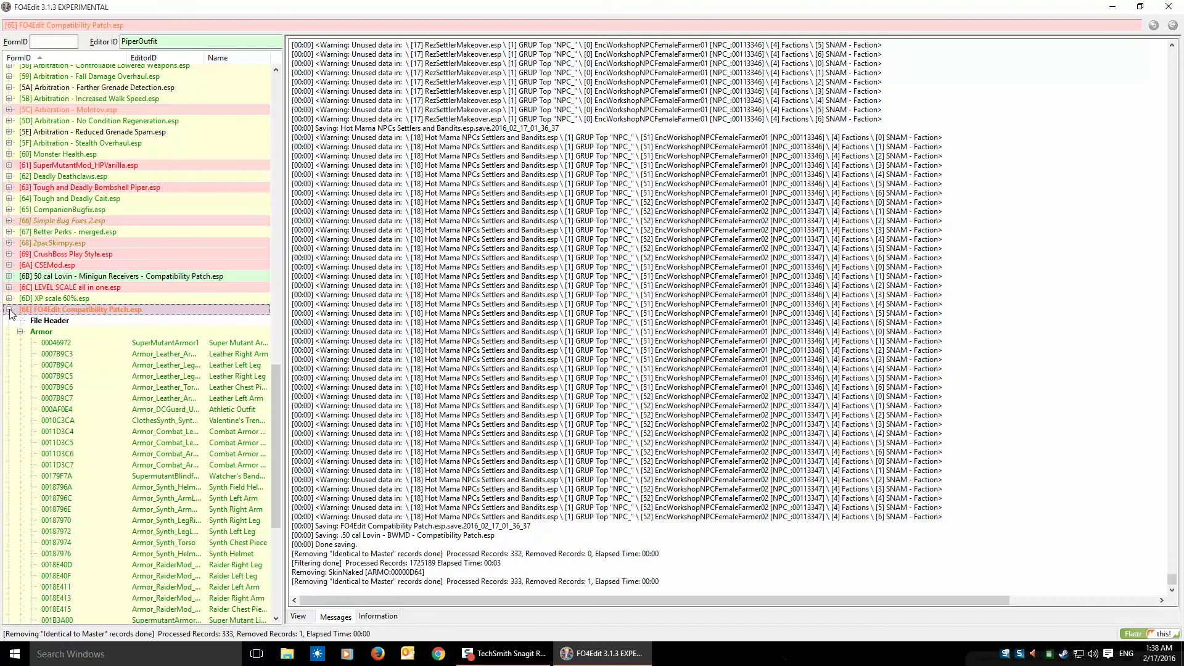
left_click(20, 332)
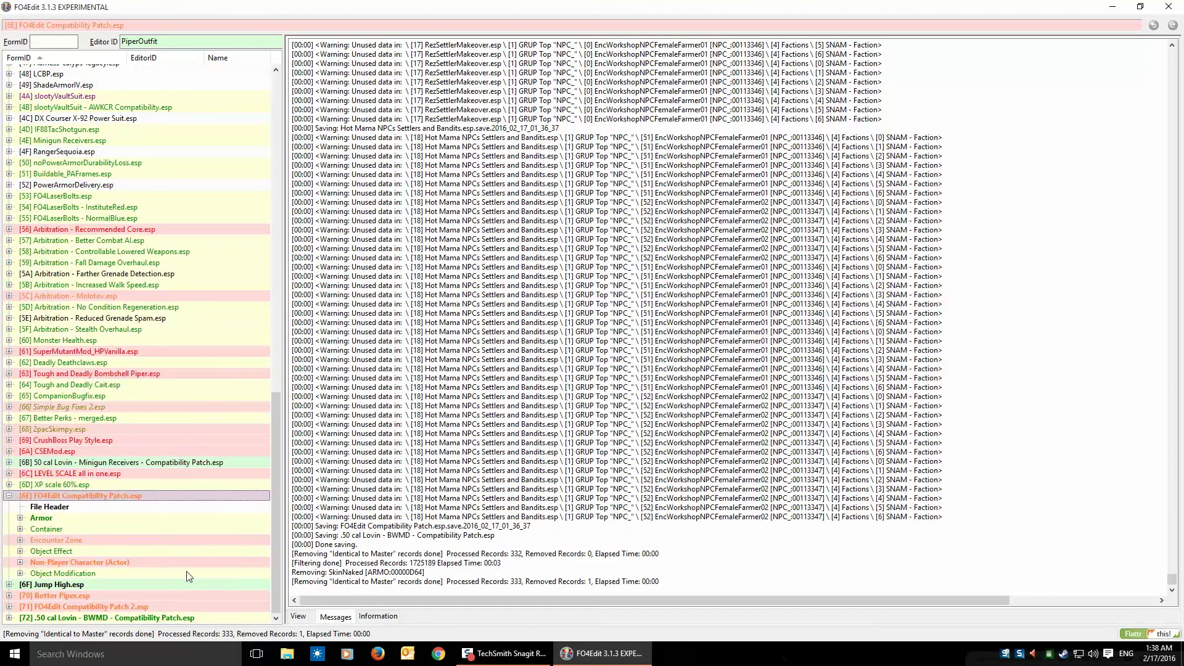
right_click(73, 500)
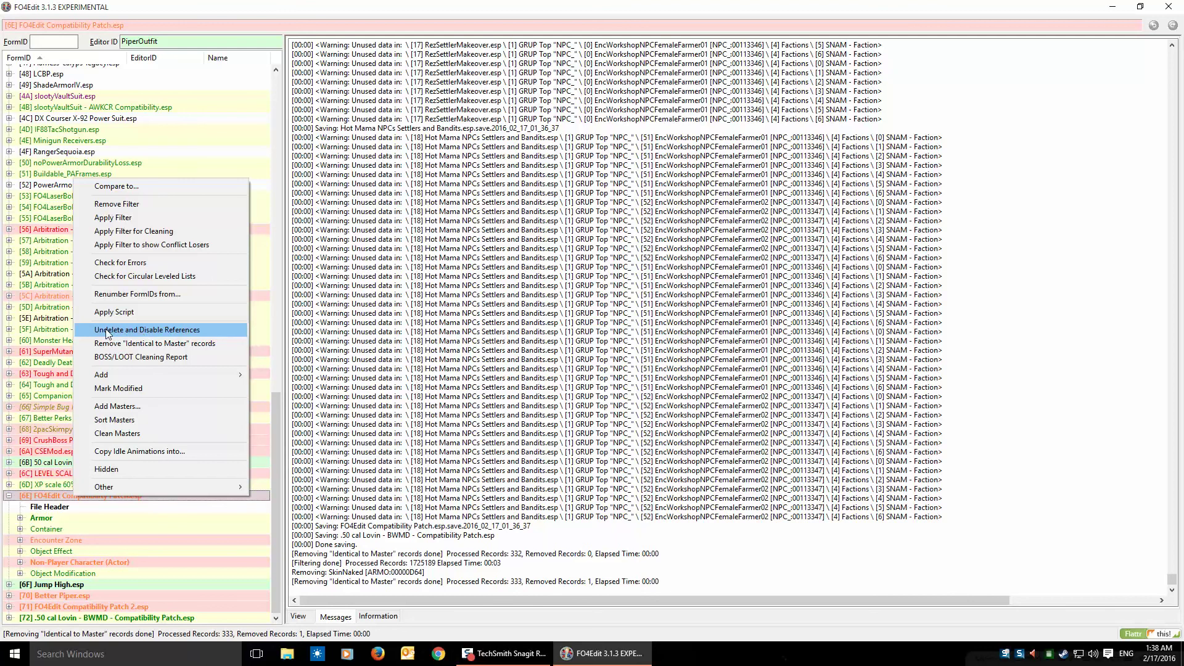
left_click(145, 330)
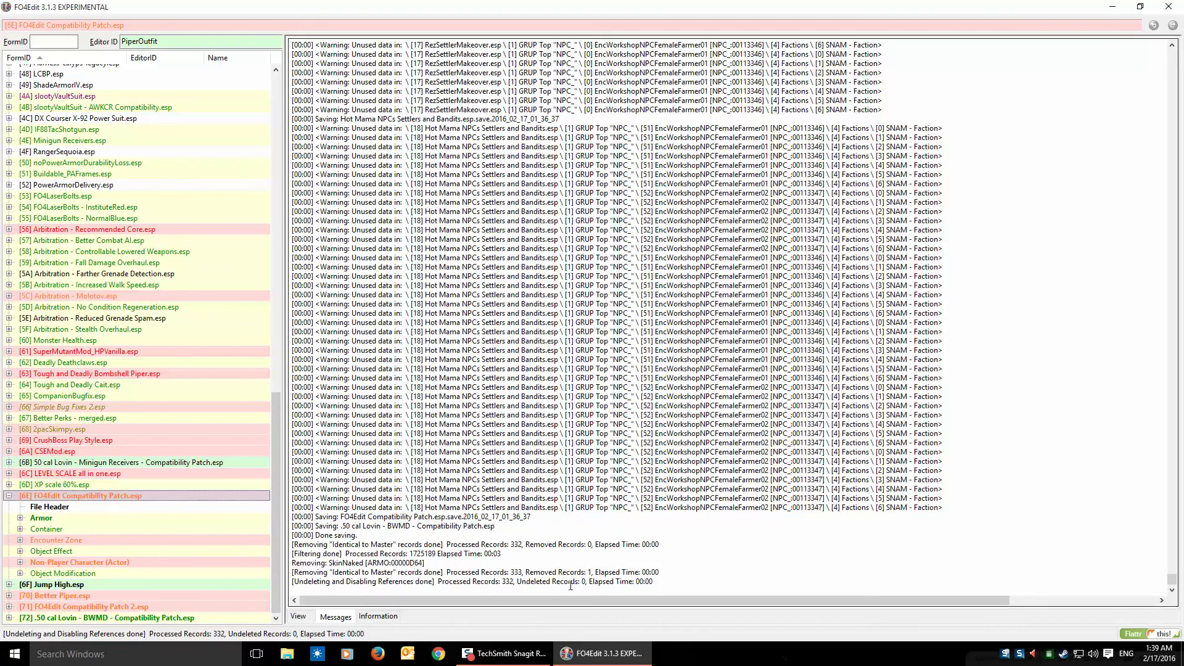
left_click(9, 496)
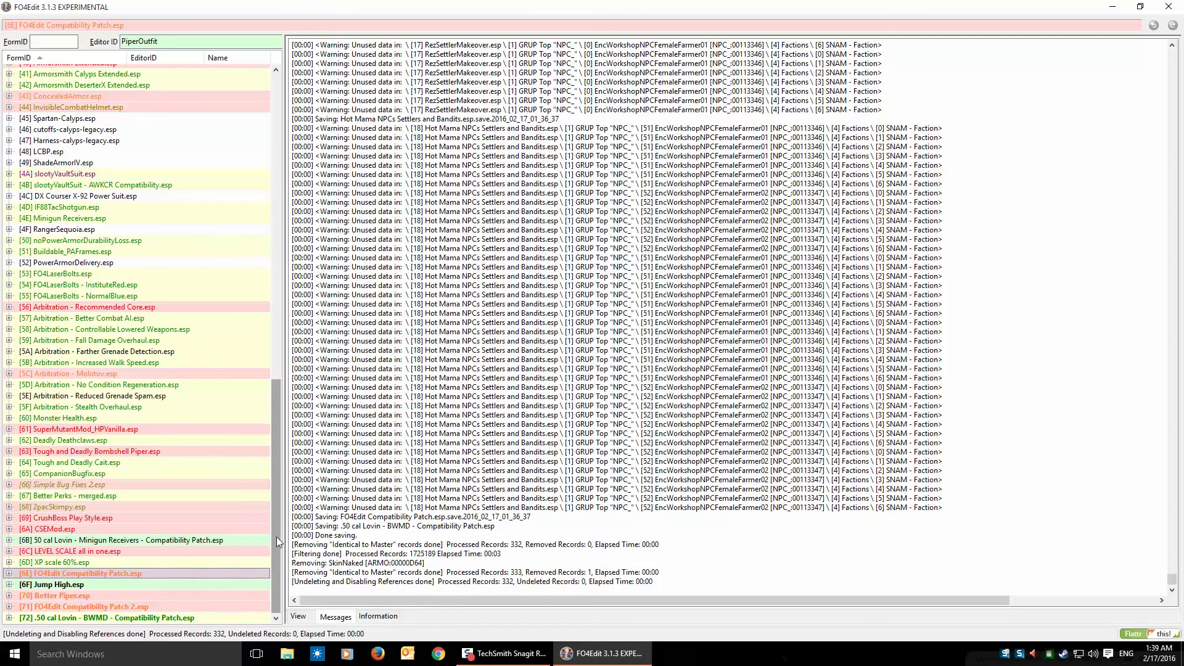
Open the Farm03FemaleRough record 00156A17 from the Non-Player Character (Actor) group of FO4Edit Compatibility Patch.esp.
mouse_move(274, 557)
left_mouse_down()
mouse_move(279, 519)
mouse_move(278, 559)
left_mouse_up()
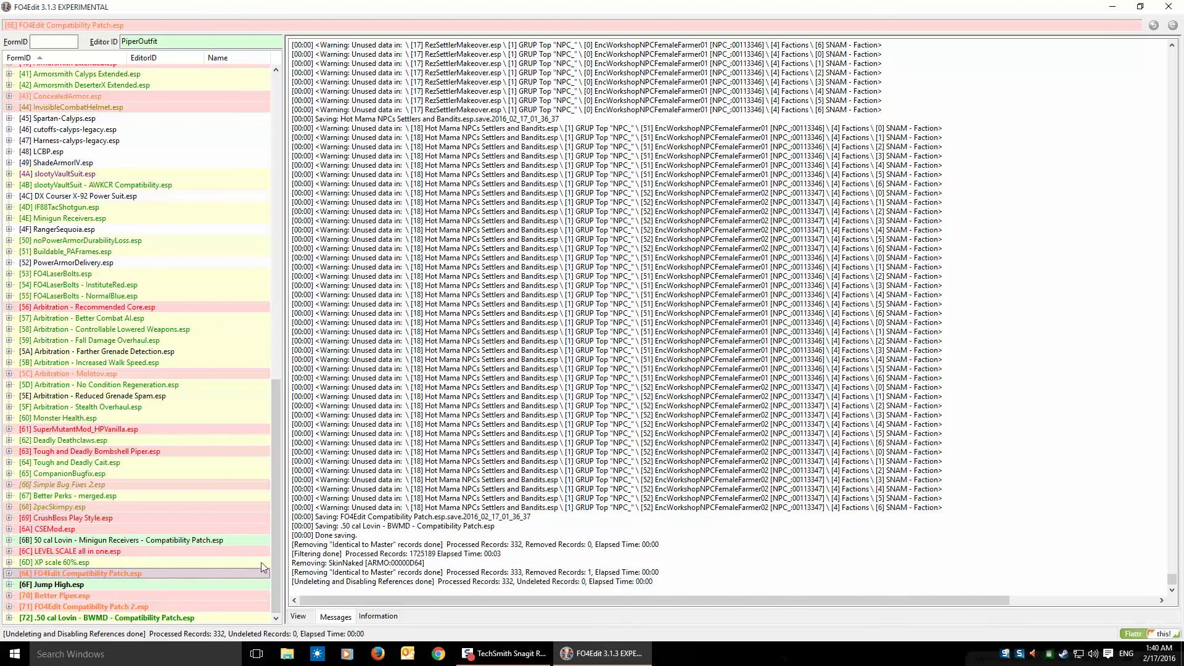
scroll(276, 538, "up", 1)
mouse_move(276, 538)
left_mouse_down()
mouse_move(275, 244)
mouse_move(276, 553)
left_mouse_up()
mouse_move(274, 575)
left_mouse_down()
mouse_move(285, 534)
mouse_move(275, 565)
left_mouse_up()
left_click(10, 573)
left_click(21, 606)
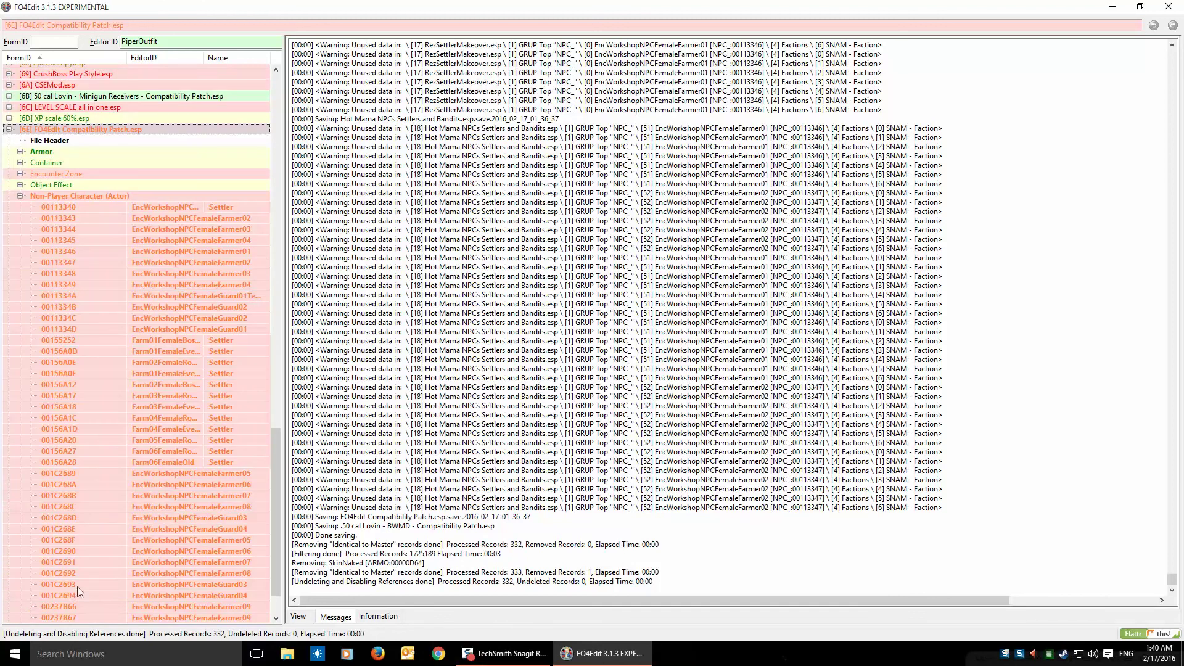
left_click(183, 395)
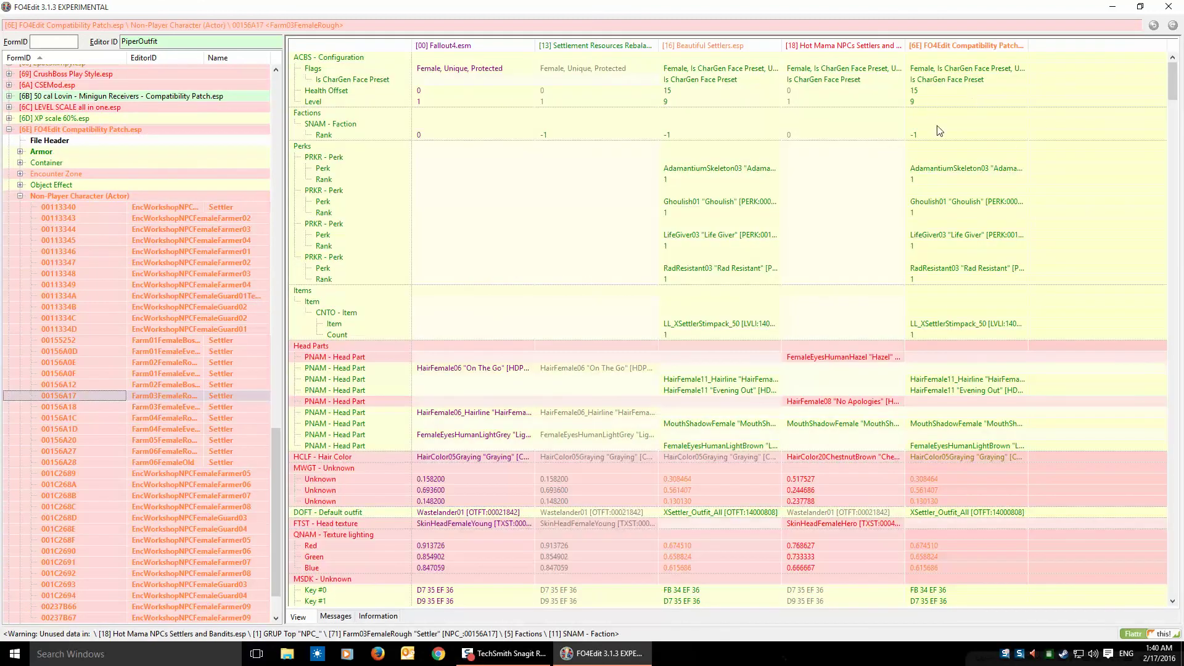
Copy the patch's Perks into Hot Mama NPCs and Settlers and Bandits, and that plugin's Head Parts into FO4Edit Compatibility Patch.esp.
left_click(952, 147)
left_click_drag(954, 153, 835, 153)
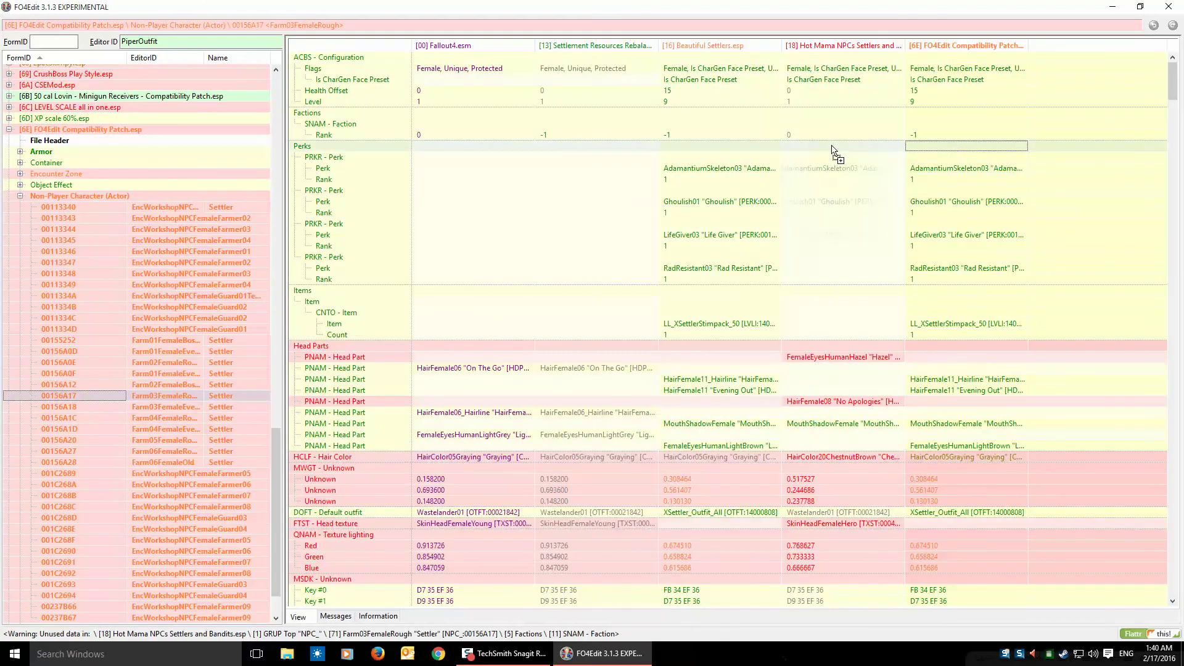
left_click(823, 346)
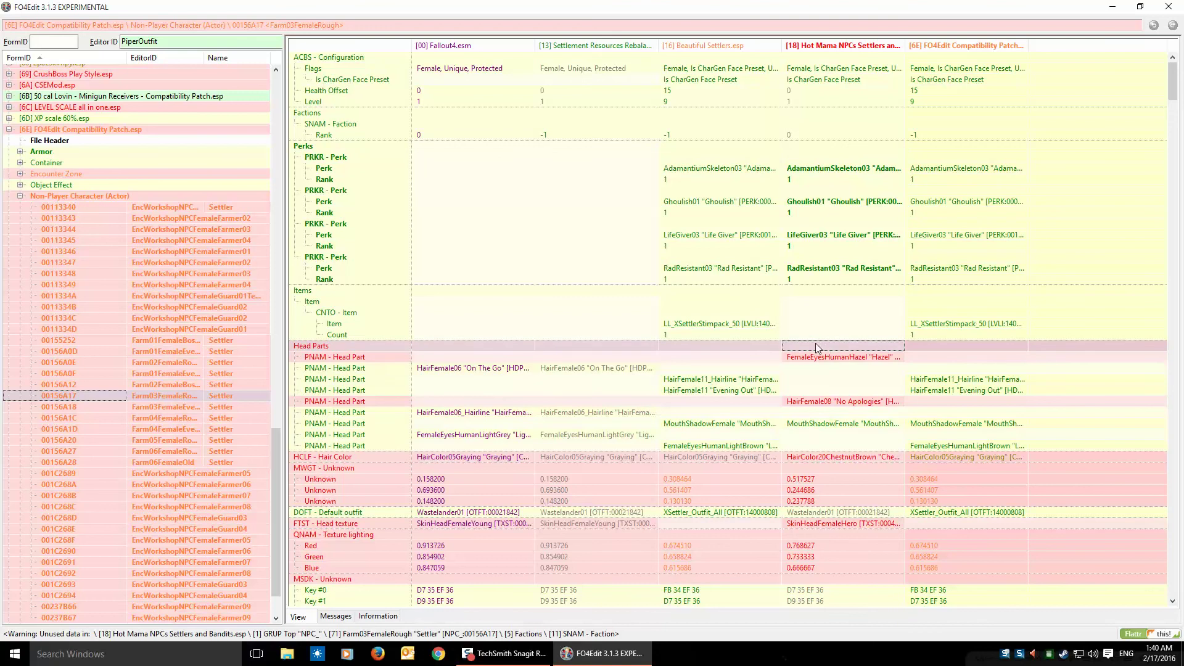
left_click_drag(966, 347, 966, 349)
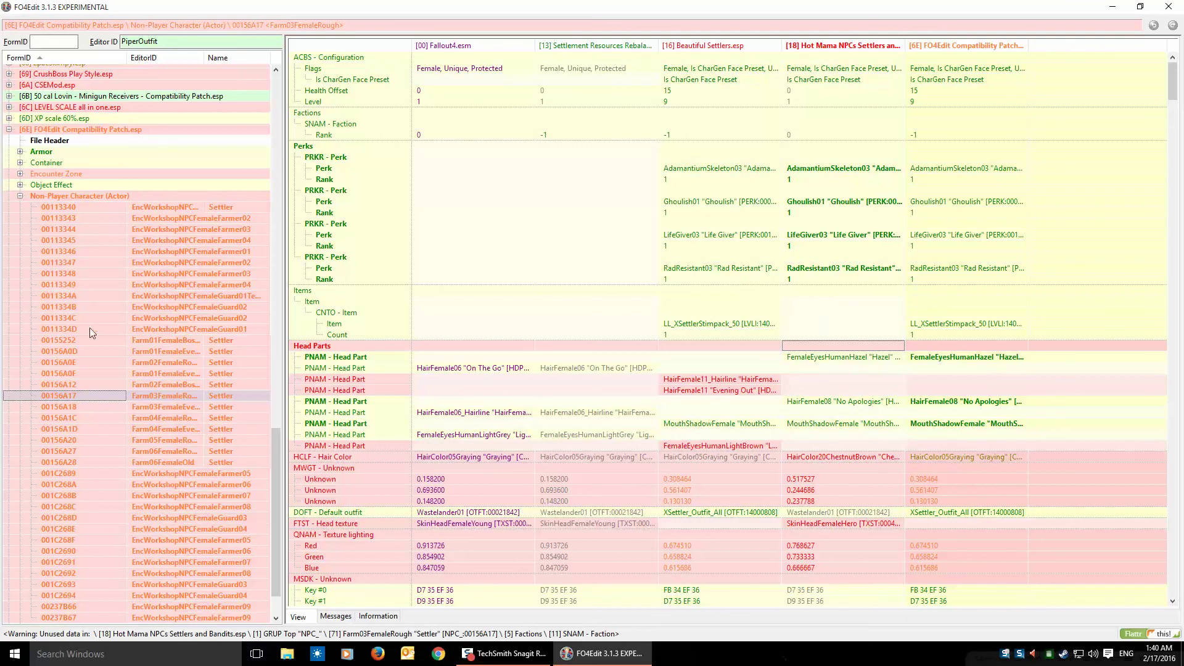
Collapse the Non-Player Character (Actor) group and FO4Edit Compatibility Patch.esp in the plugin tree.
left_click(20, 196)
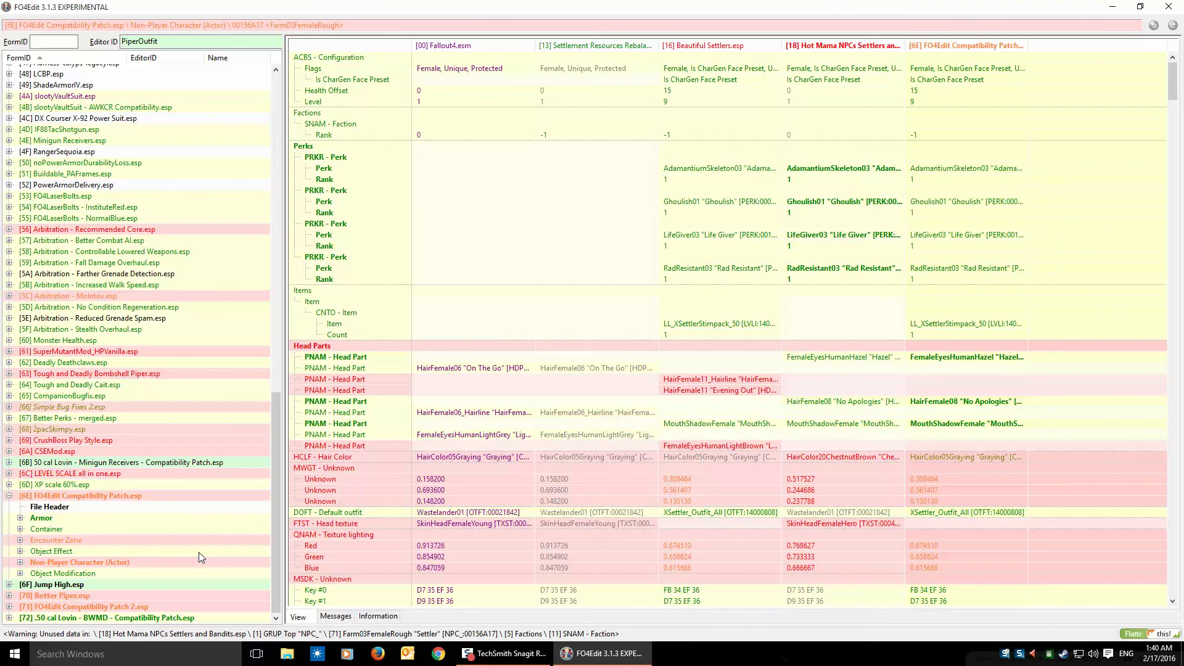
mouse_move(277, 439)
left_mouse_down()
mouse_move(276, 417)
mouse_move(277, 439)
left_mouse_up()
left_click(9, 496)
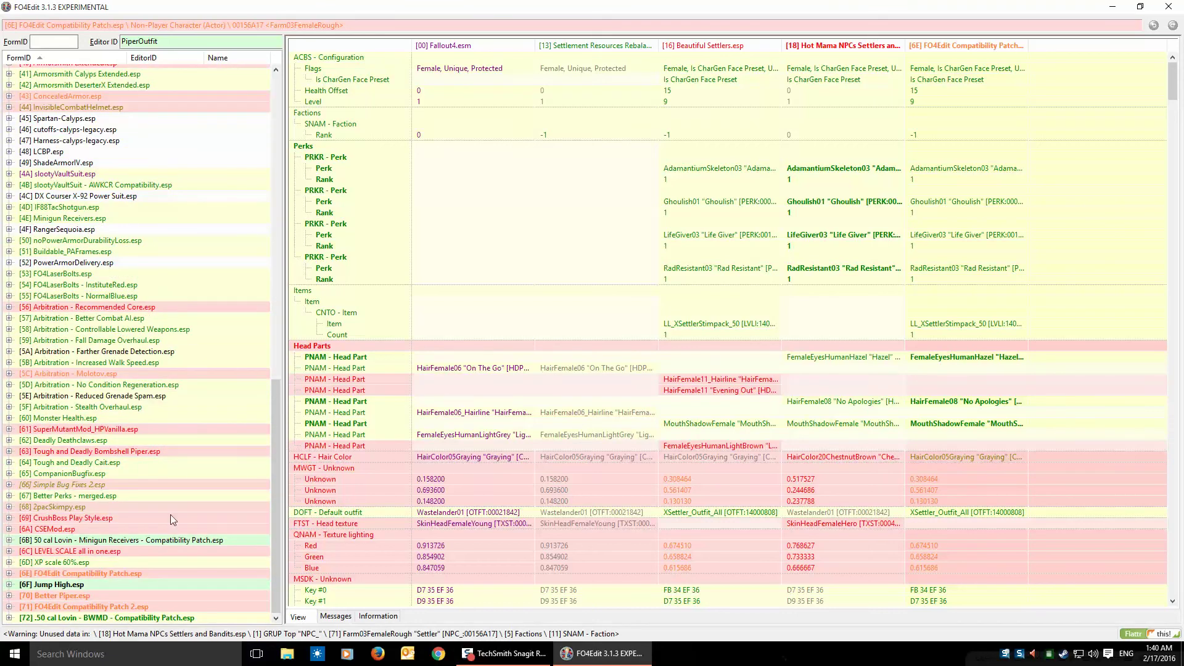
left_click_drag(277, 498, 275, 195)
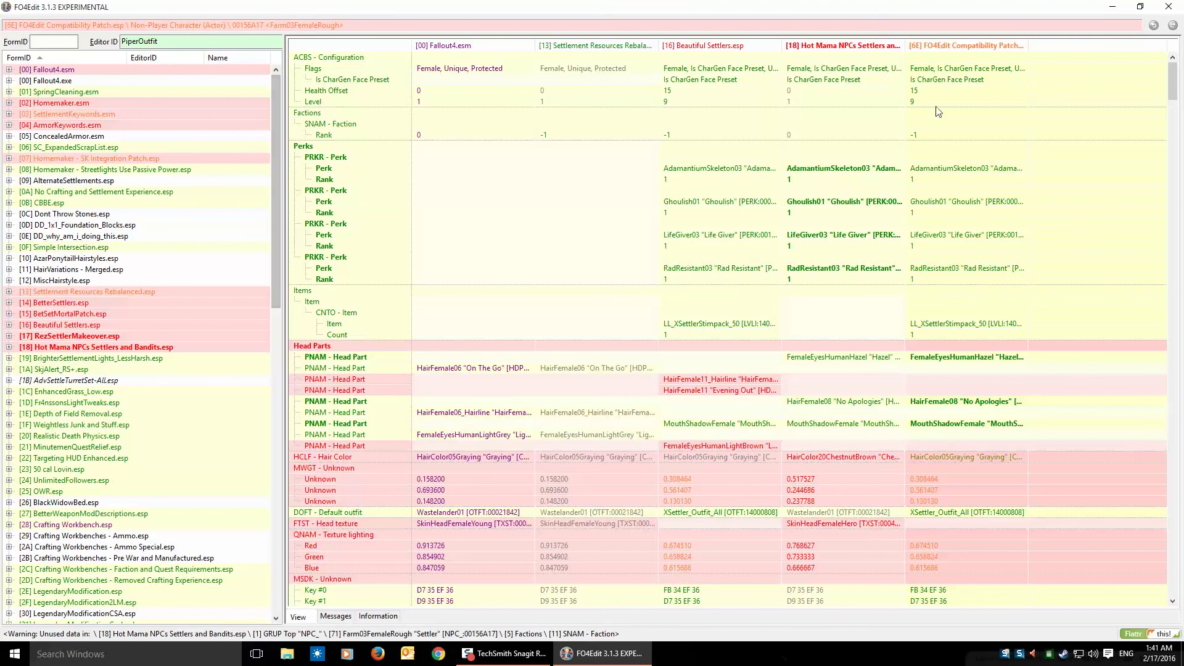
Switch to Google Chrome and open the bookmarked Fallout 4 Nexus site.
left_click(1115, 9)
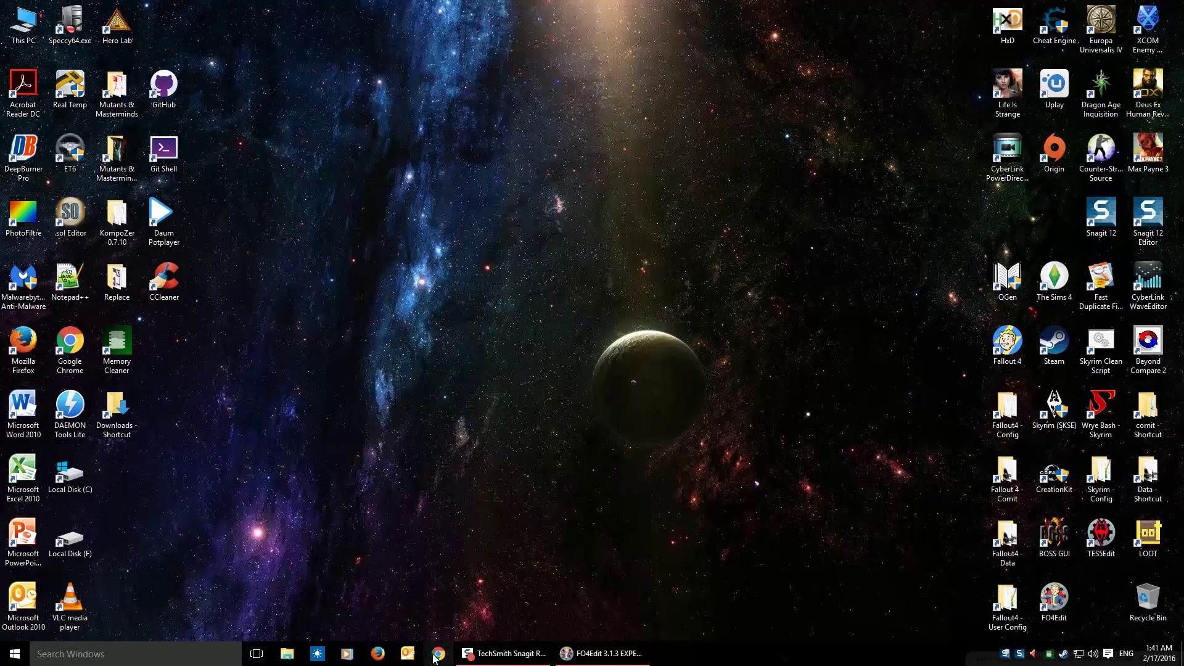
left_click(438, 655)
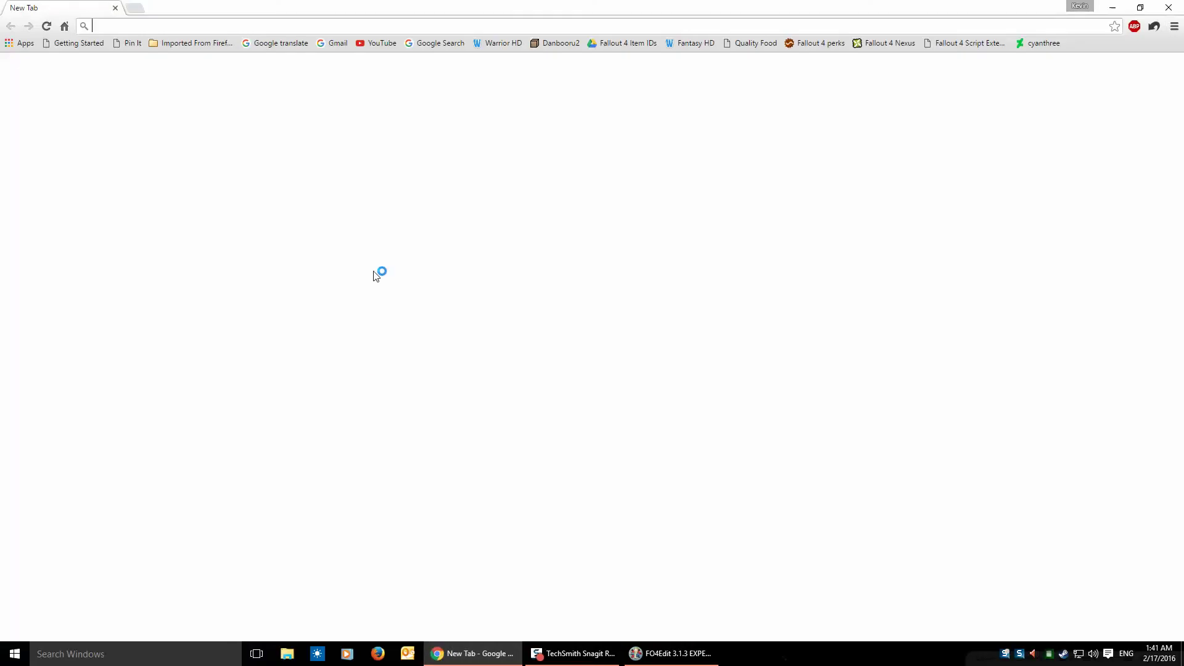
left_click(886, 43)
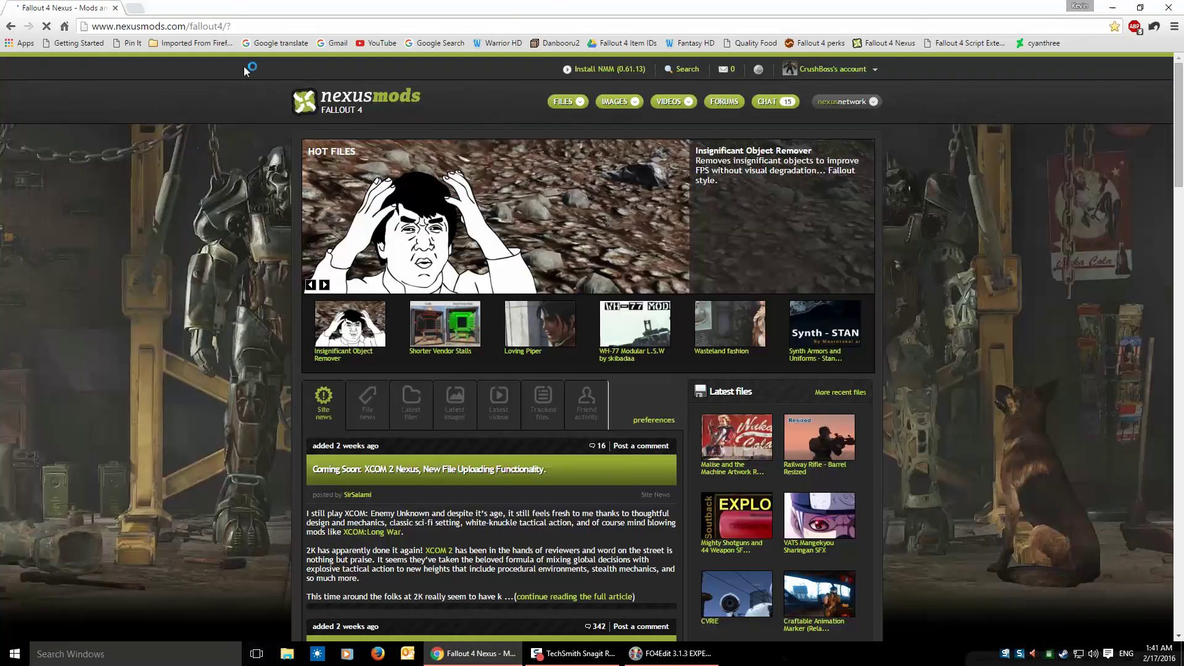
Shorten the web address to the Nexus Mods main site and open the Skyrim section from its games list.
left_click(250, 26)
left_click(252, 26)
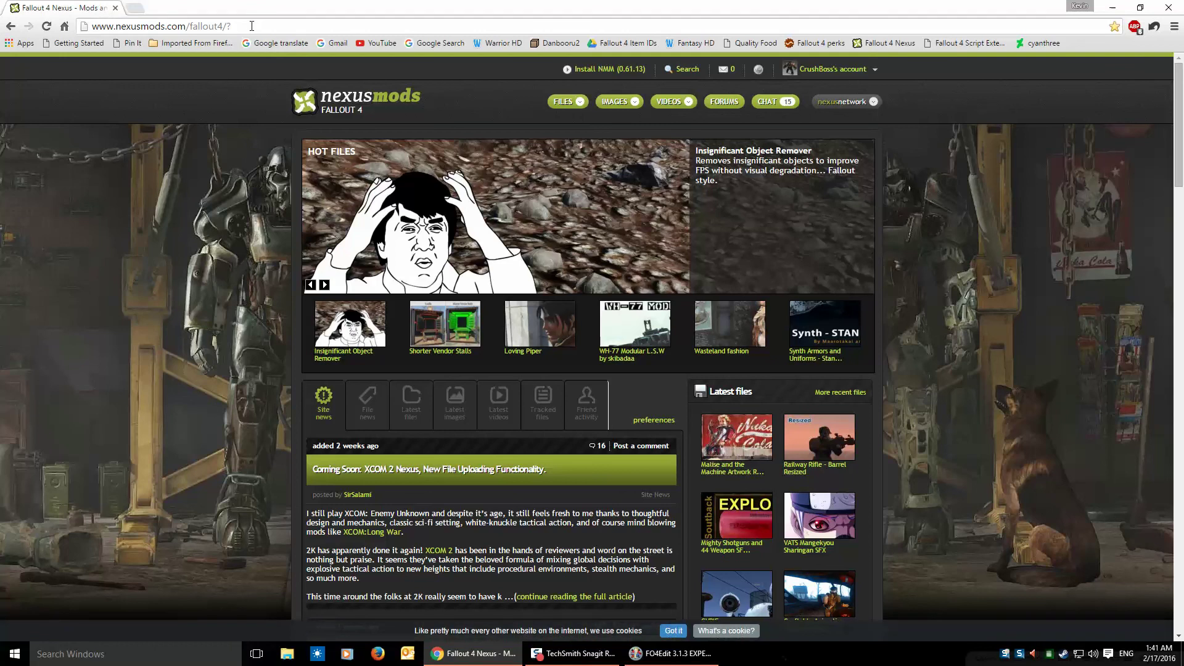
key("BackSpace")
key("BackSpace")
key("BackSpace")
key("BackSpace")
key("BackSpace")
key("BackSpace")
key("BackSpace")
key("BackSpace")
key("BackSpace")
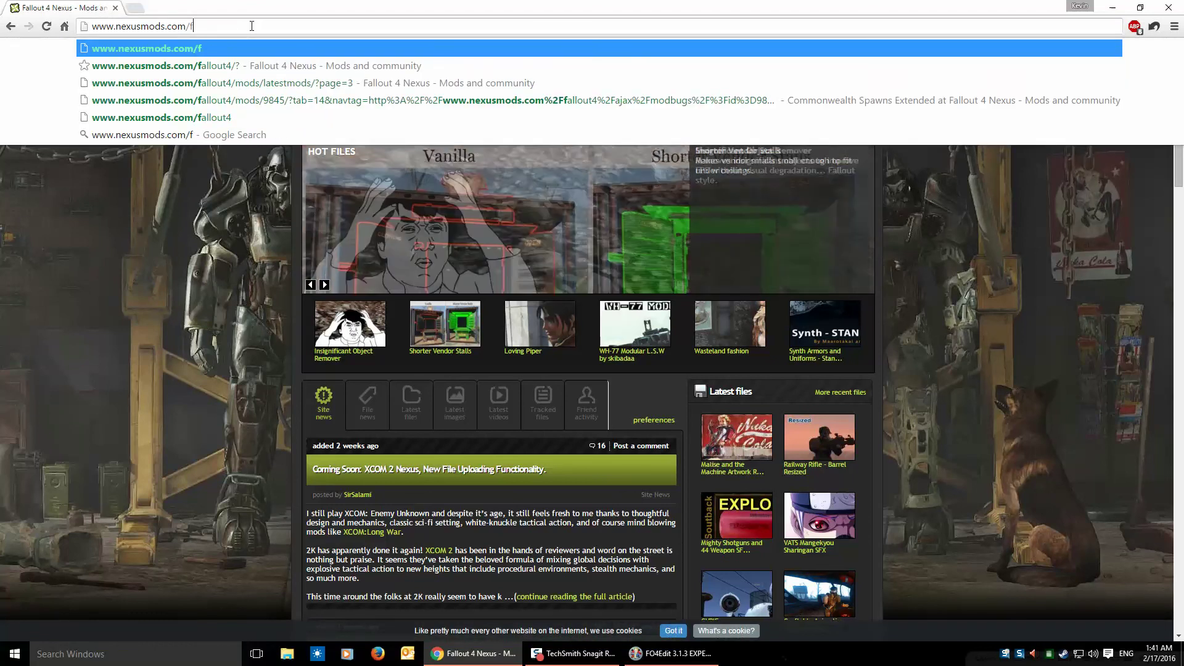
key("BackSpace")
key("BackSpace")
key("Return")
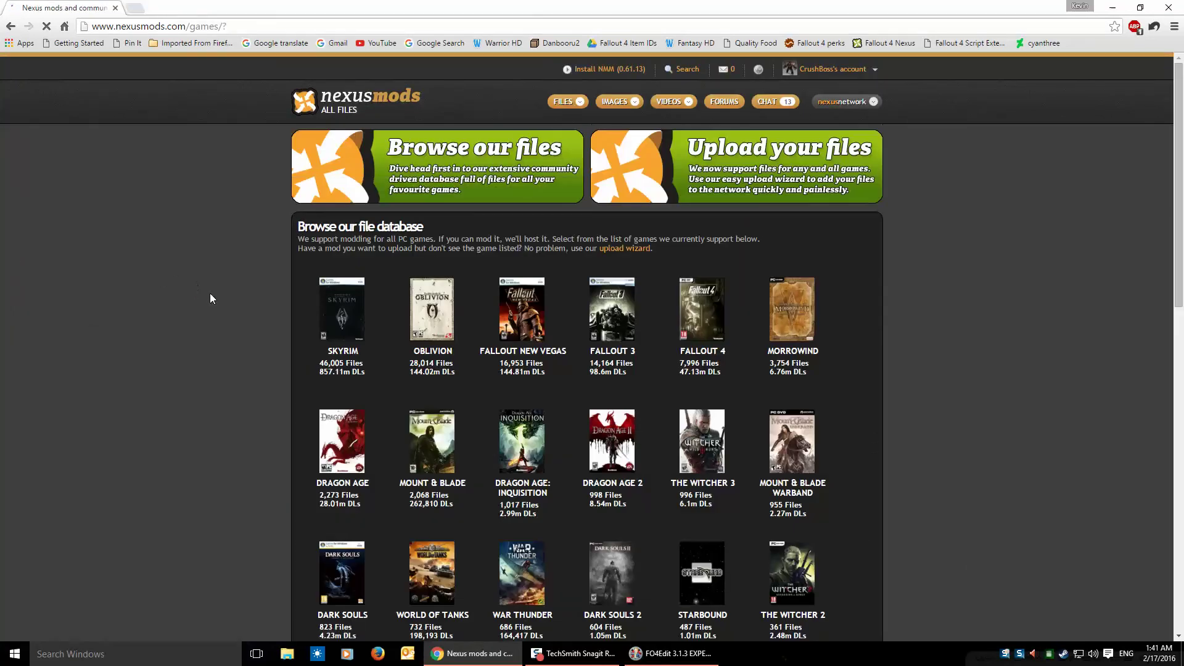
left_click(347, 329)
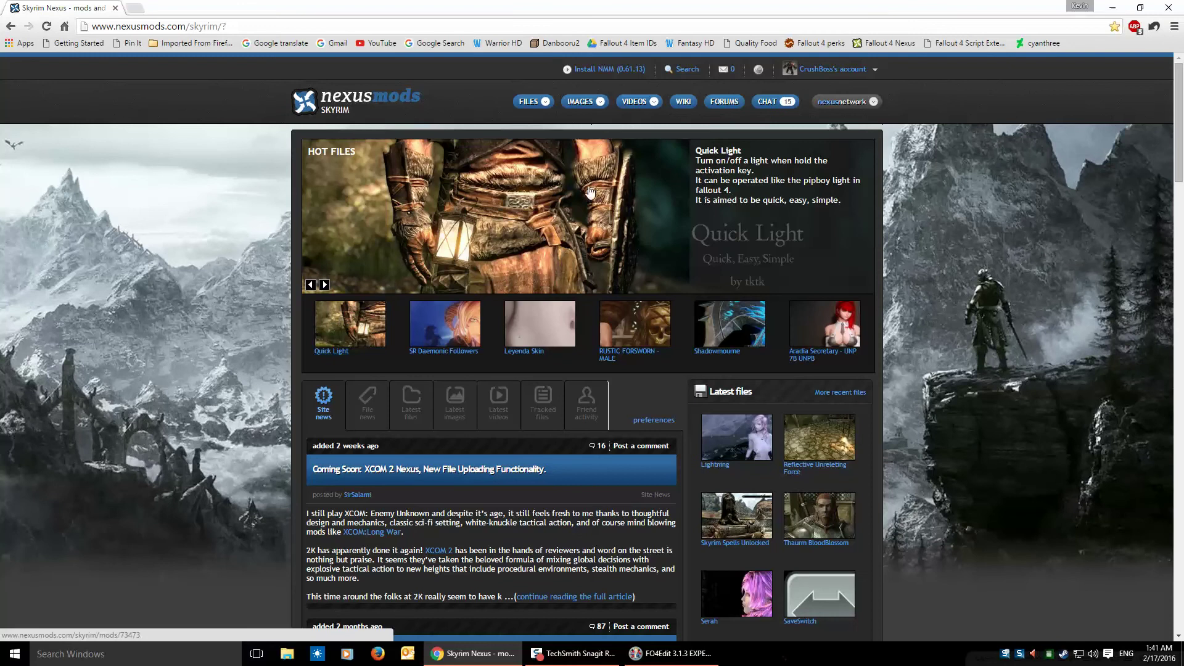
Search the Skyrim files for "merge plugins".
left_click(694, 73)
left_click(665, 116)
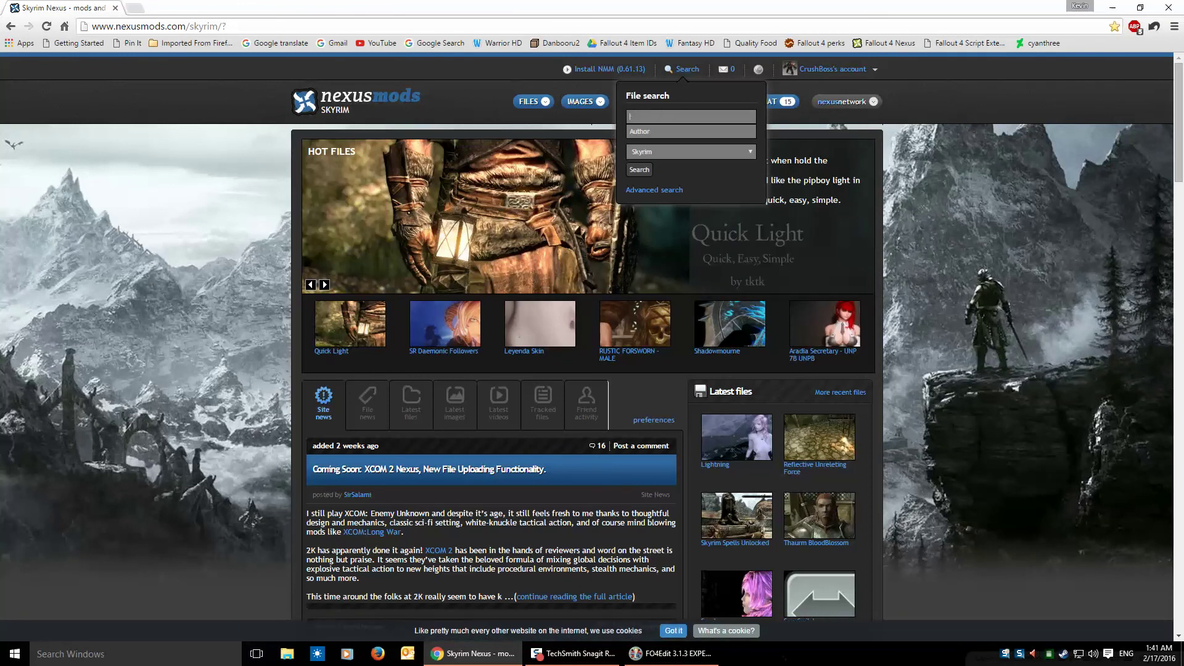
type("merge p")
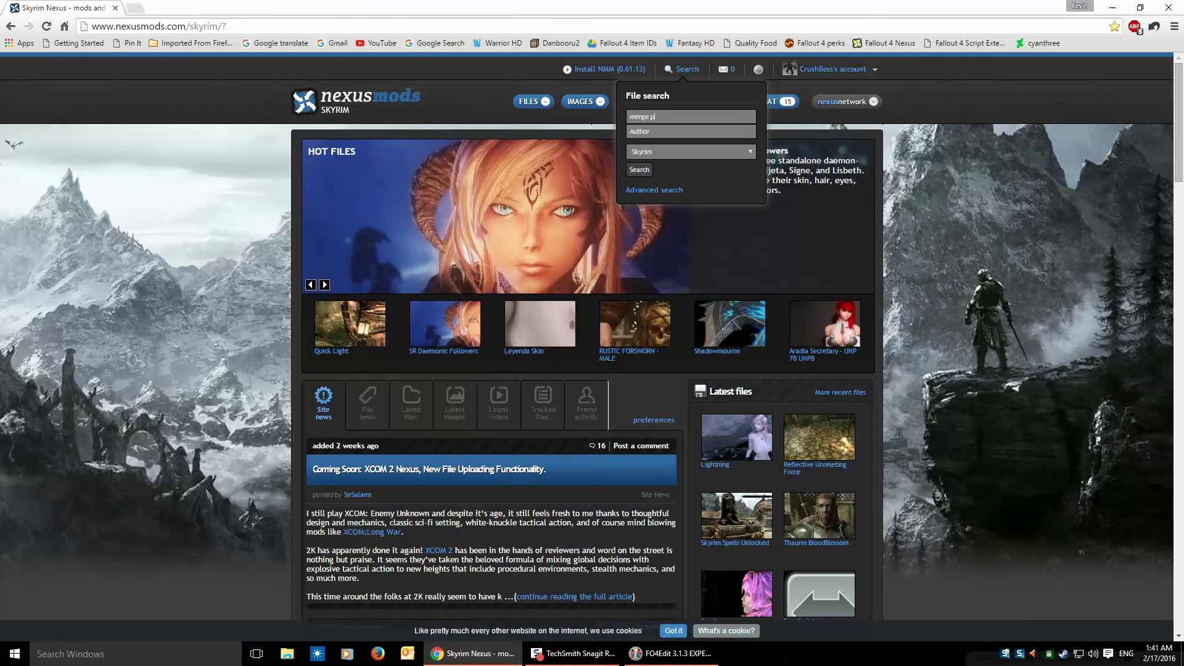
type("lugins")
key("Return")
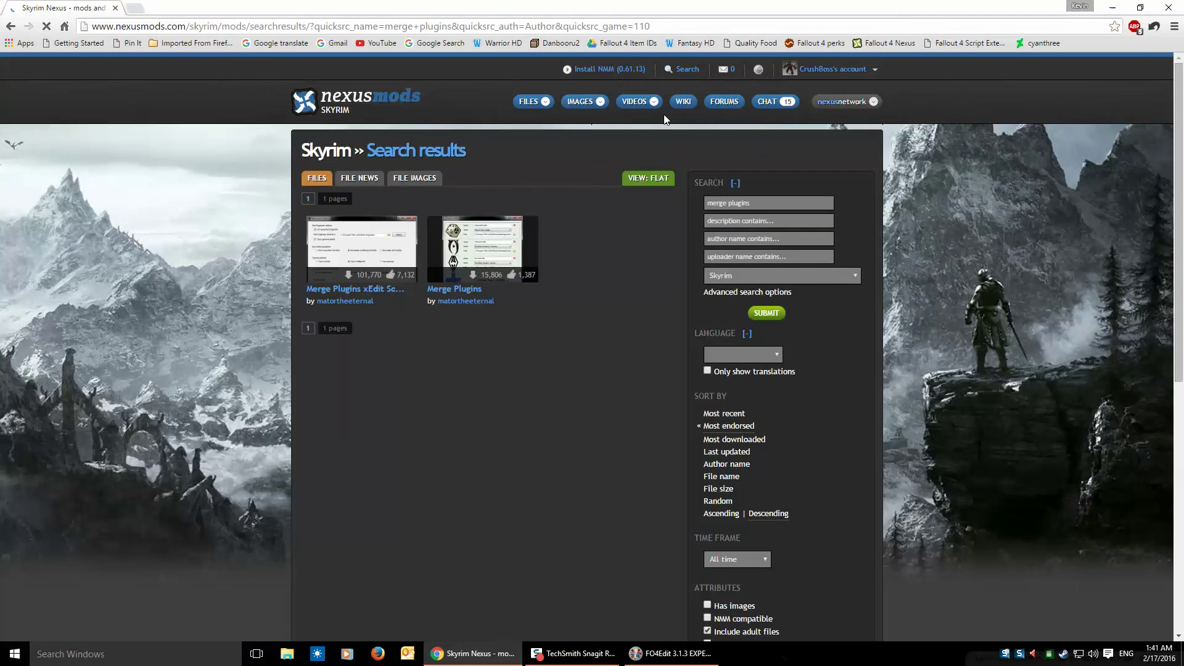
Open the Merge Plugins xEdit Script page and view its list of downloadable files.
mouse_move(506, 268)
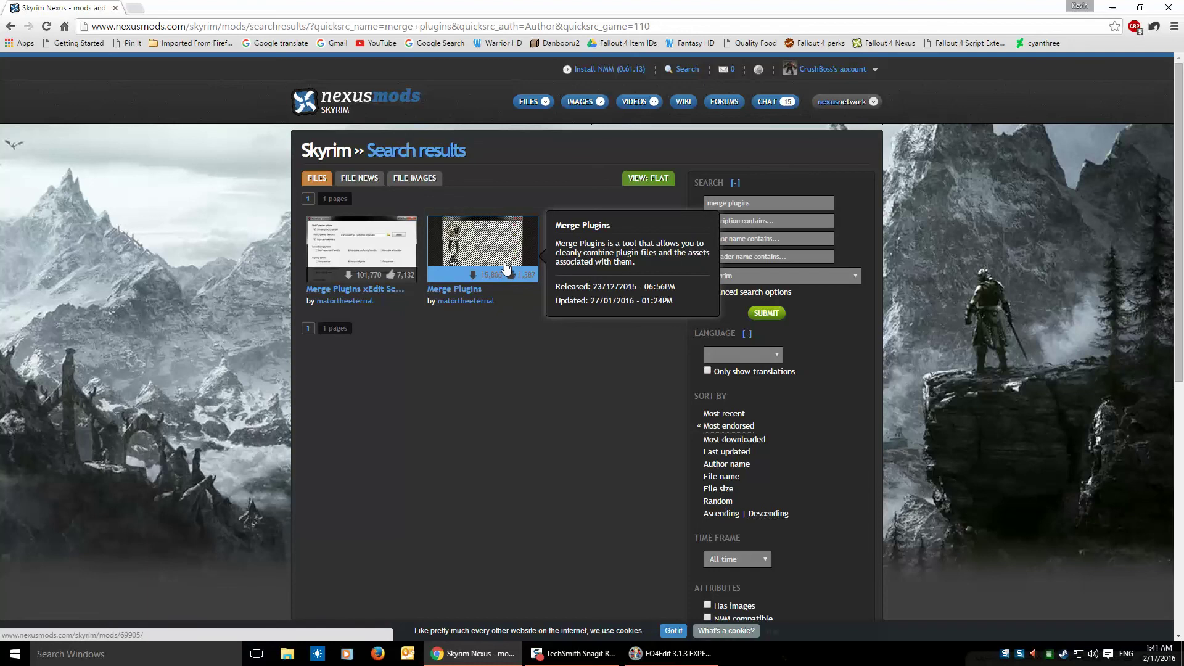
left_click(368, 238)
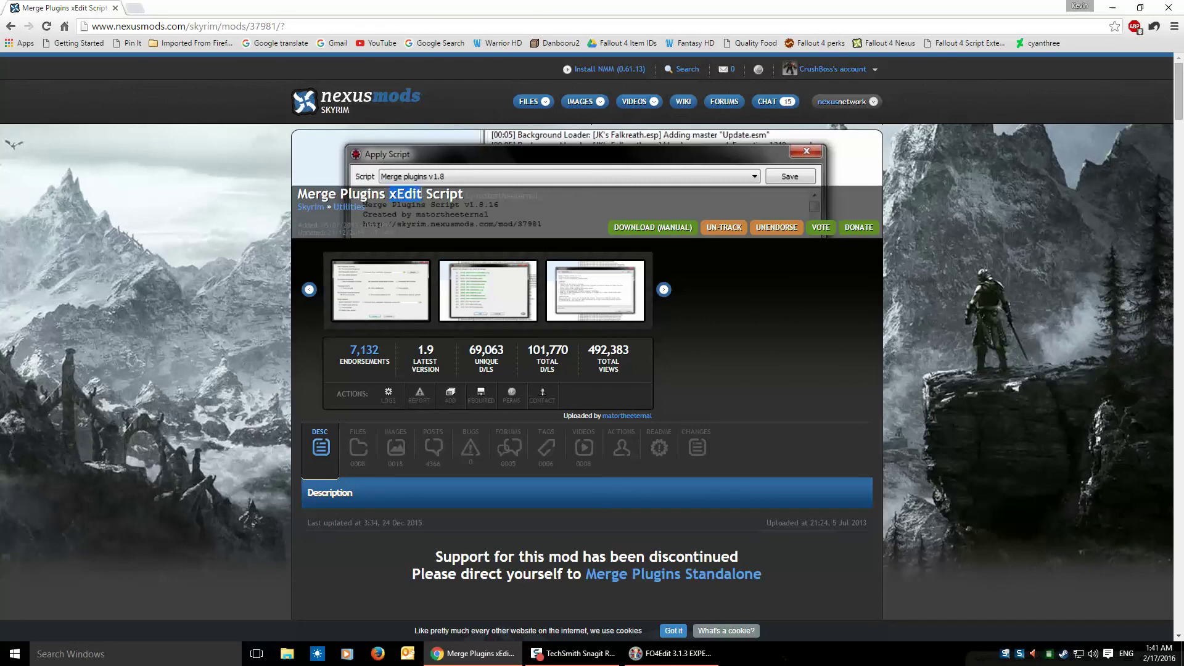
left_click(399, 194)
left_click_drag(409, 193, 422, 192)
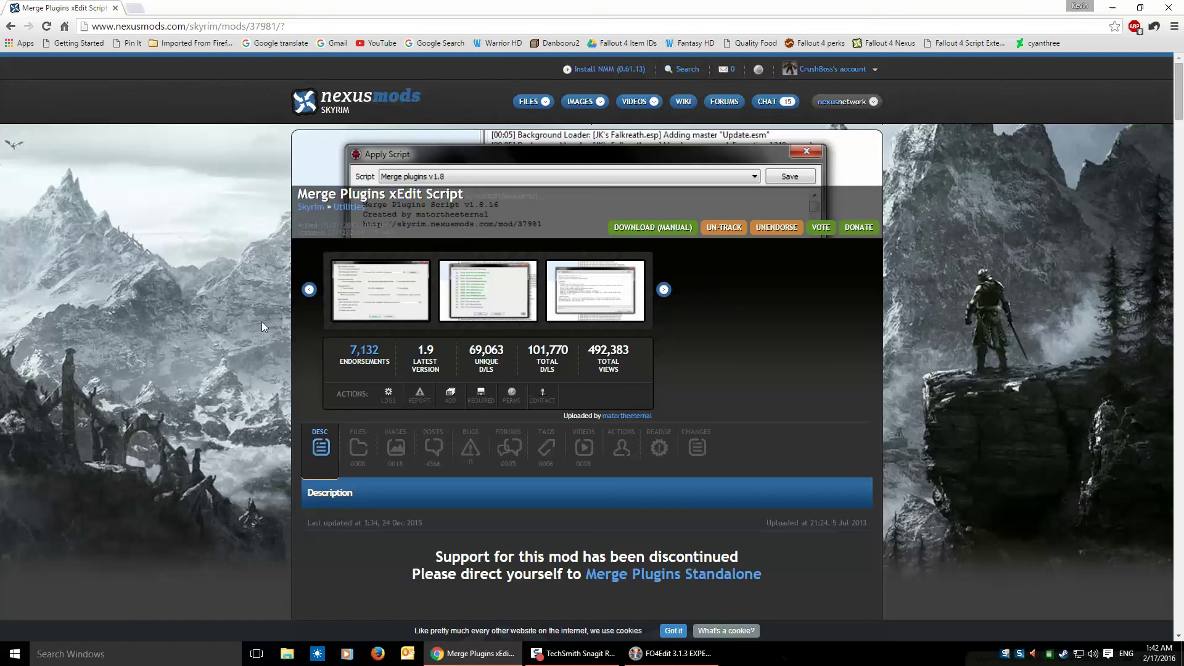
scroll(236, 330, "down", 2)
scroll(267, 362, "down", 1)
left_click(357, 447)
scroll(239, 413, "down", 2)
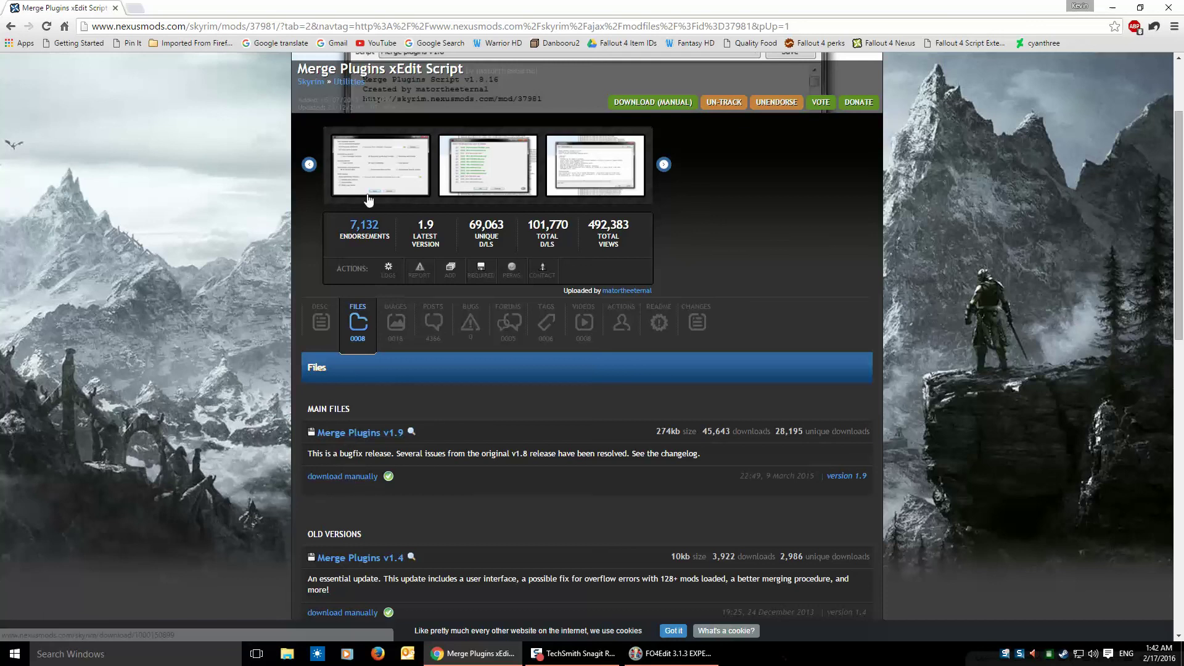
Switch back to FO4Edit and select the plugins from LegendaryModification.esp through LegendaryModification2LMAKPatch.esp.
left_click(1112, 7)
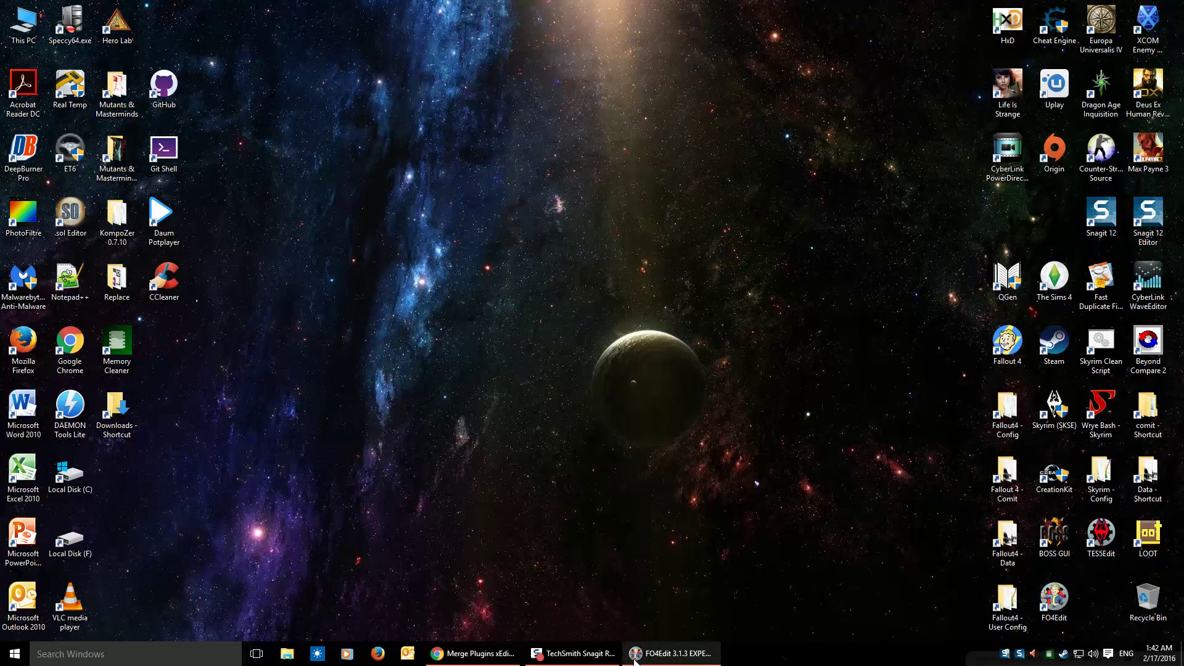
left_click(670, 658)
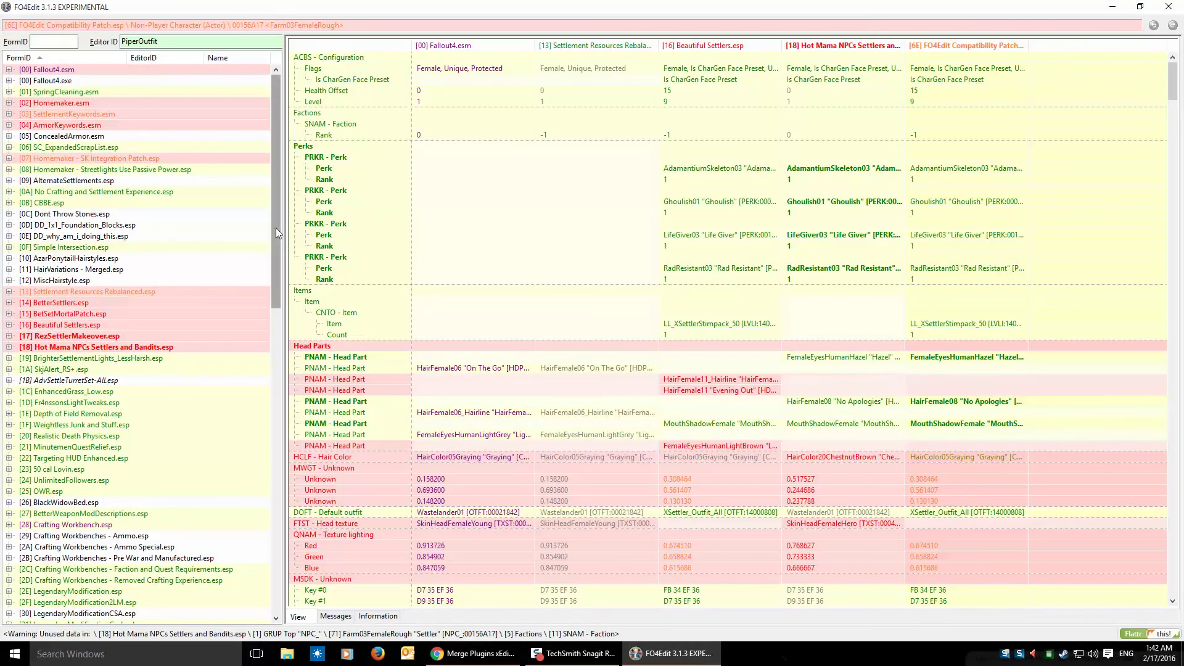
left_click_drag(274, 209, 279, 372)
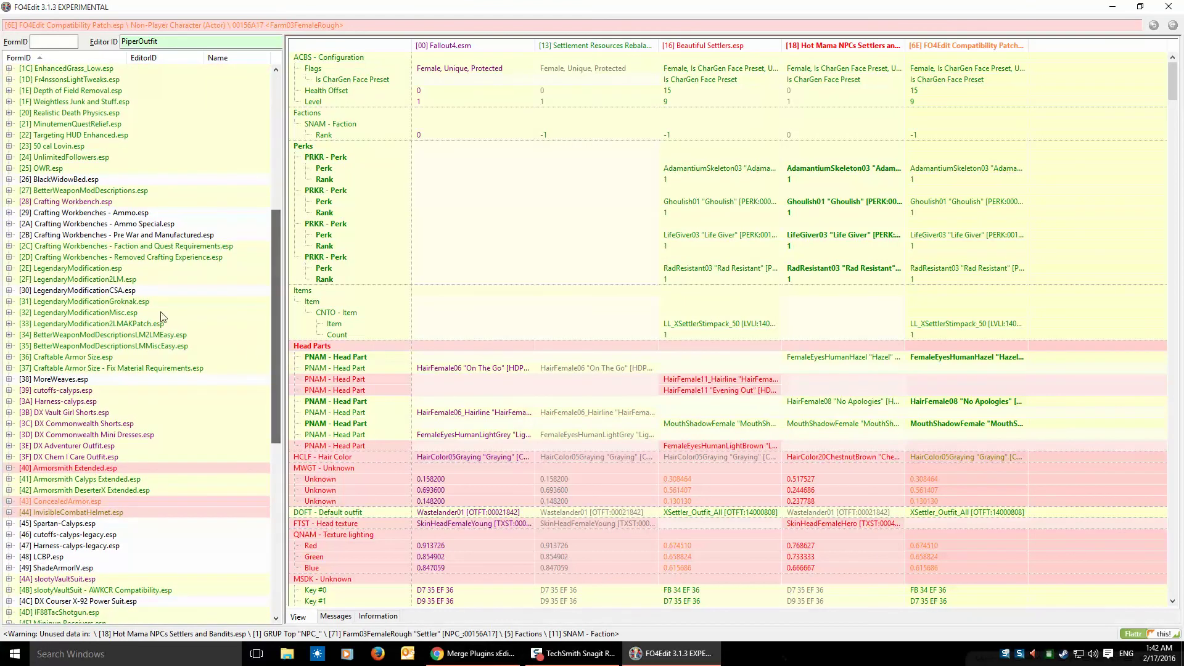
left_click(47, 270)
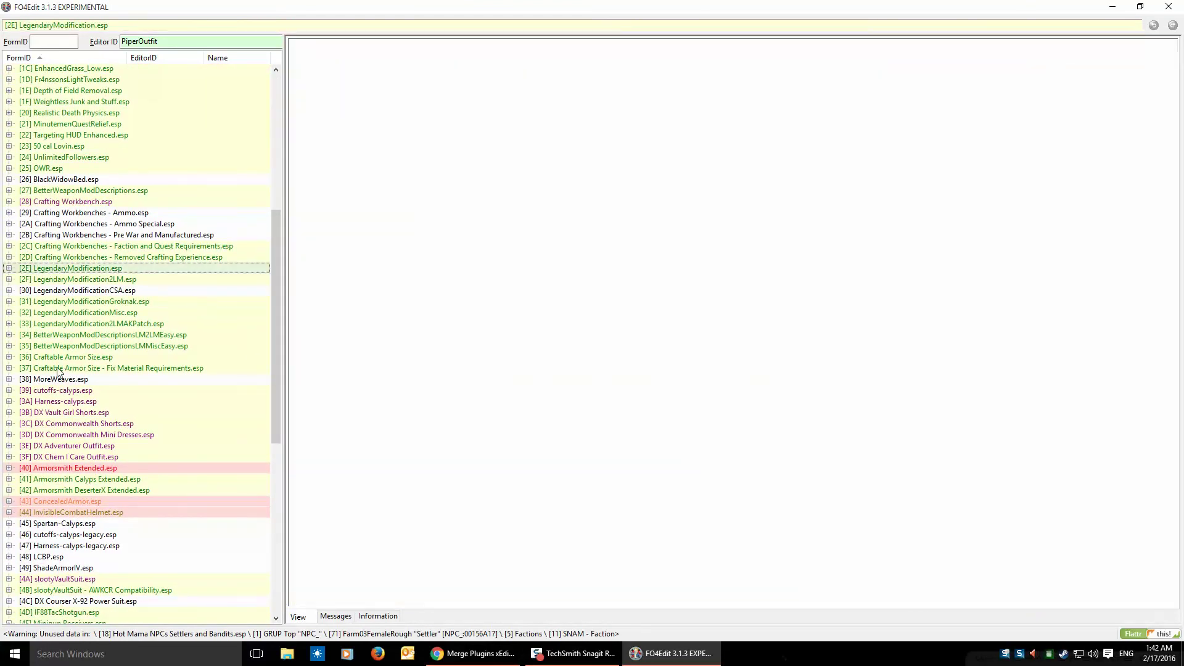
left_click(61, 325, "shift")
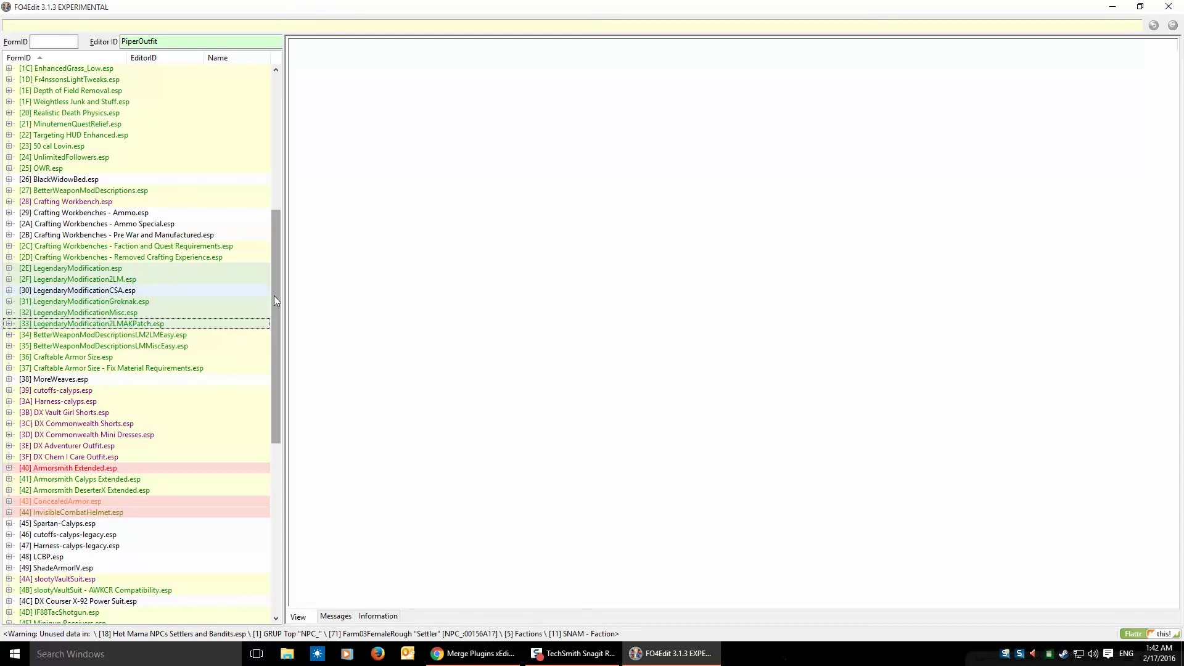
Open the file header of LegendaryModification2LMAKPatch.esp, show the no-conflict rows, and check its list of master files.
left_click_drag(274, 295, 274, 289)
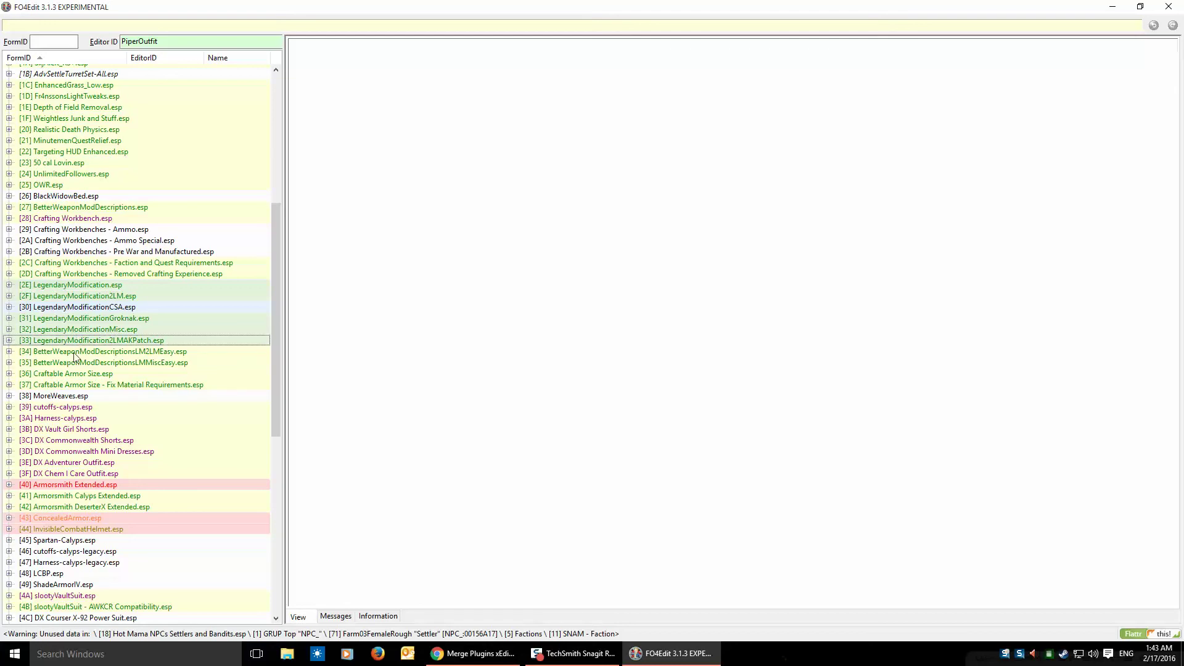
left_click(10, 341)
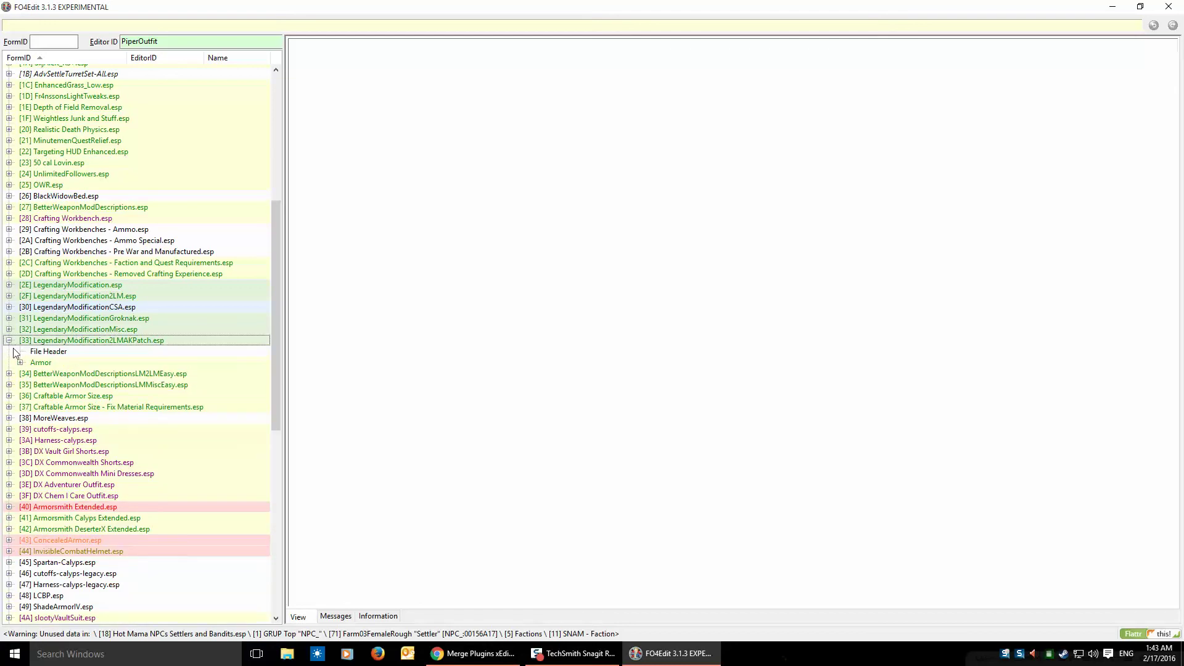
left_click(41, 352)
right_click(442, 319)
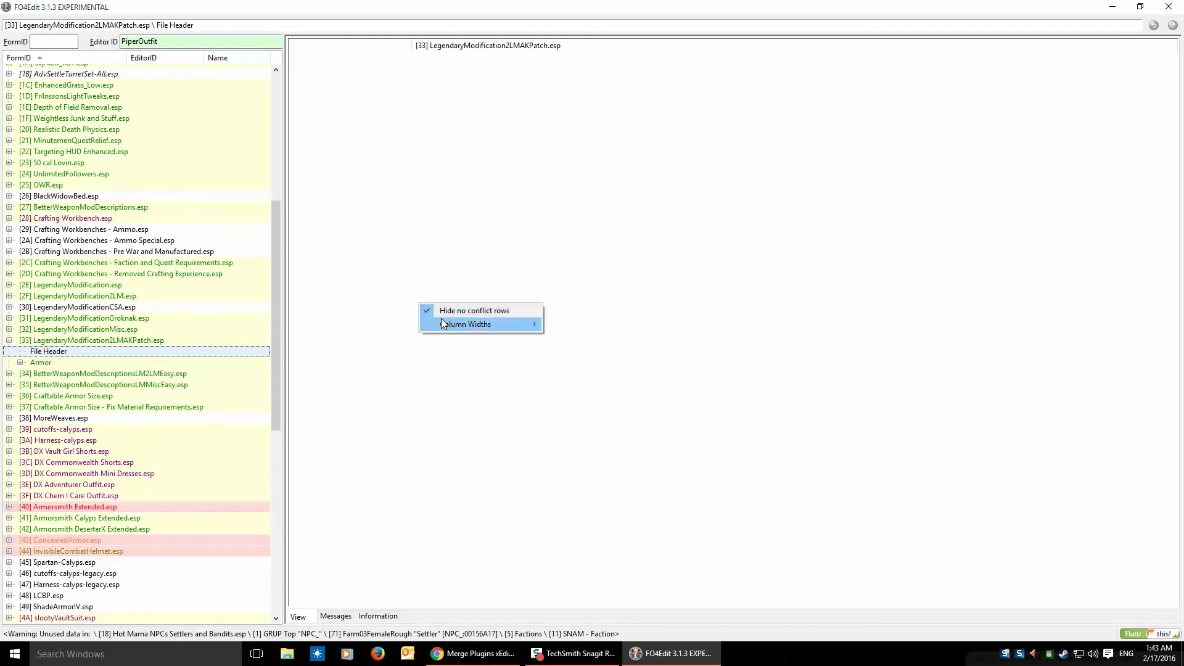
left_click(460, 333)
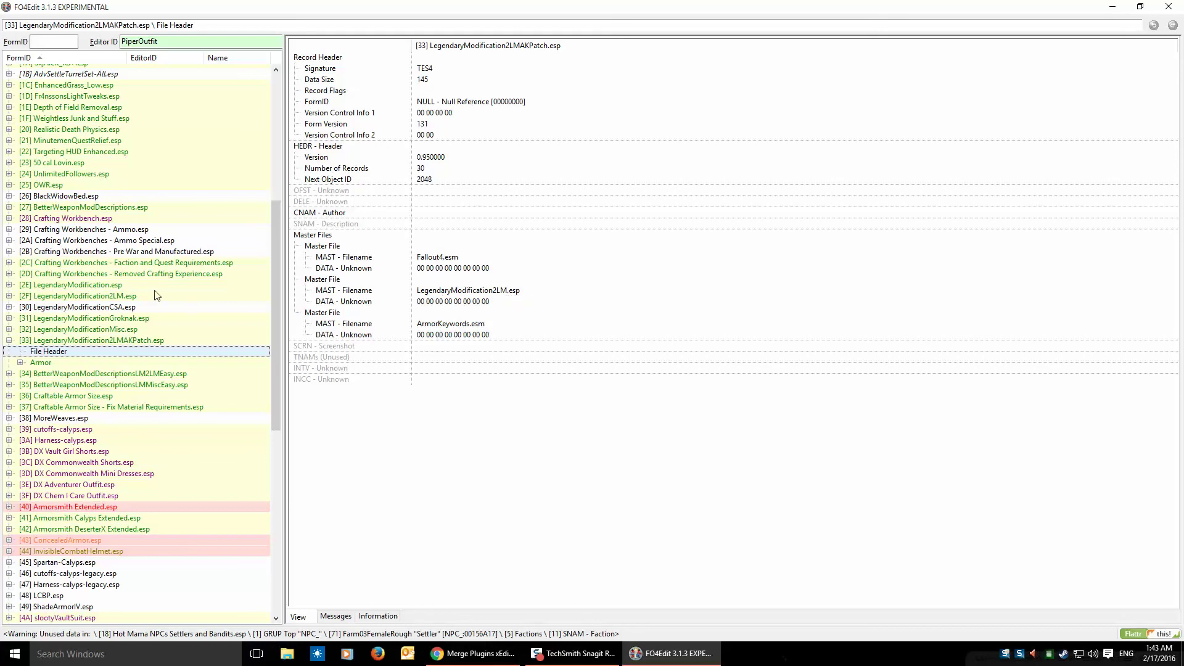
left_click(112, 297)
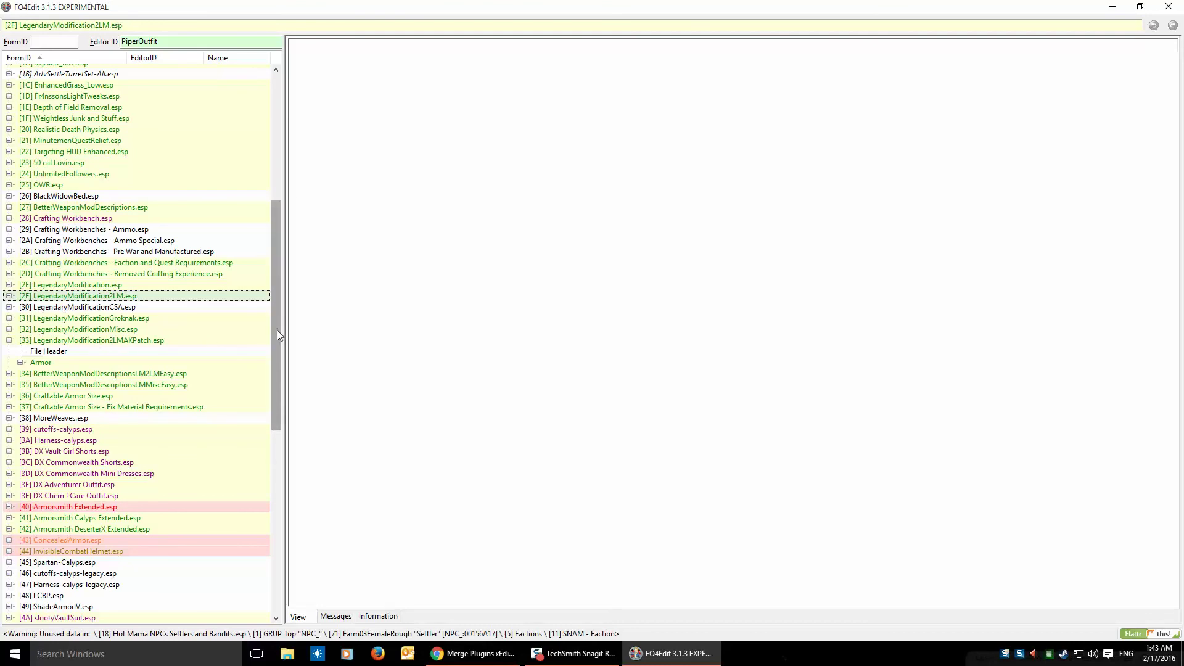
Run the Merge plugins v1.9 script on the plugins from LegendaryModification.esp through LegendaryModification2LMAKPatch.esp.
left_click_drag(276, 331, 276, 337)
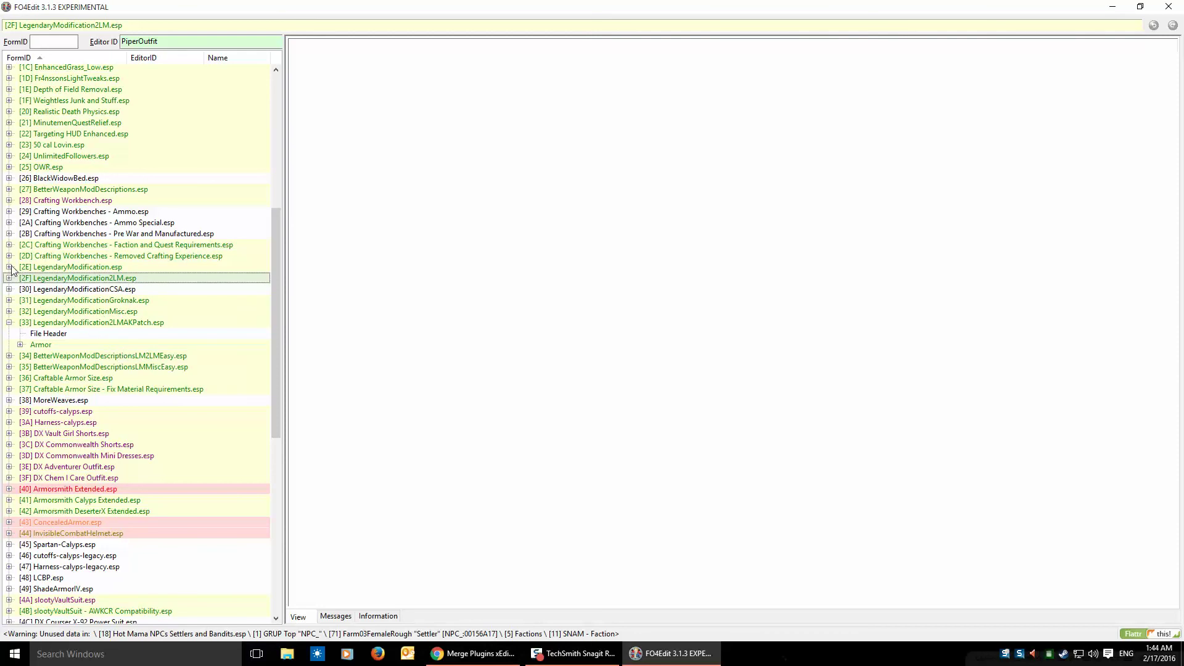
left_click(64, 267)
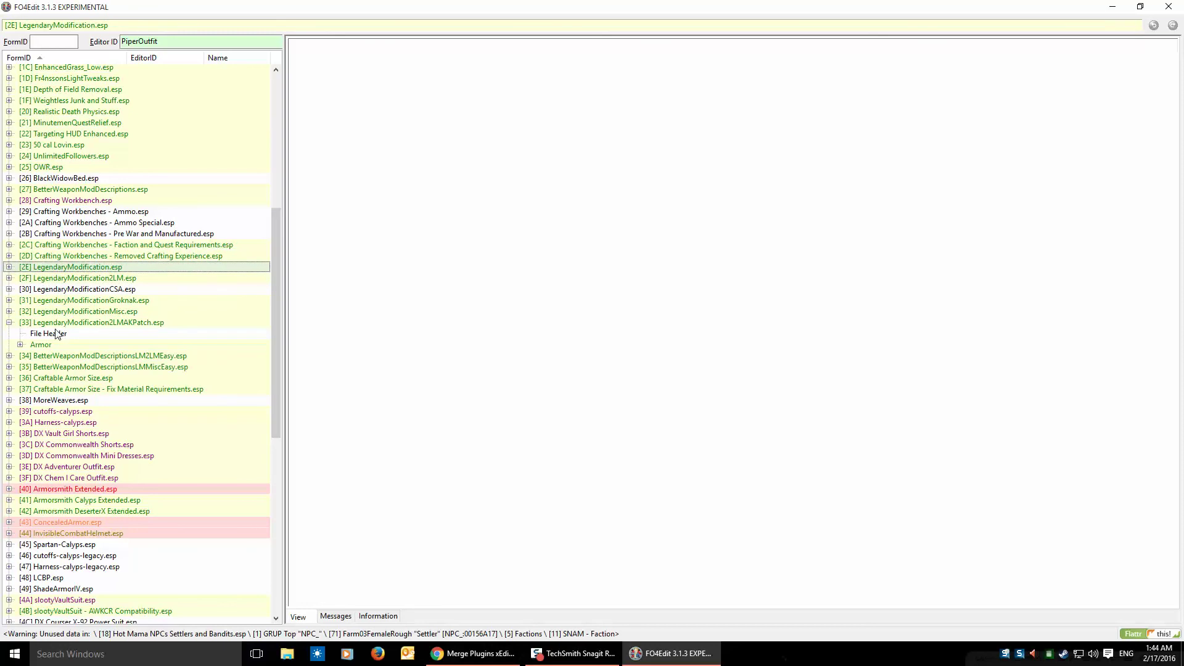
left_click(9, 323)
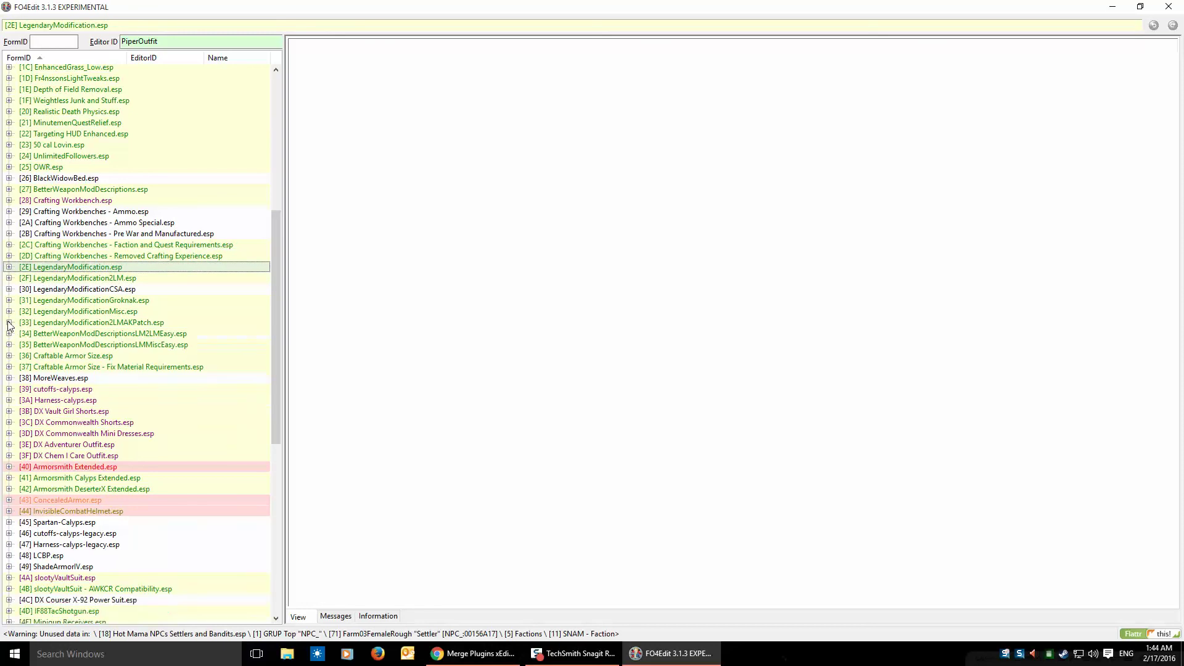
left_click(57, 325, "shift")
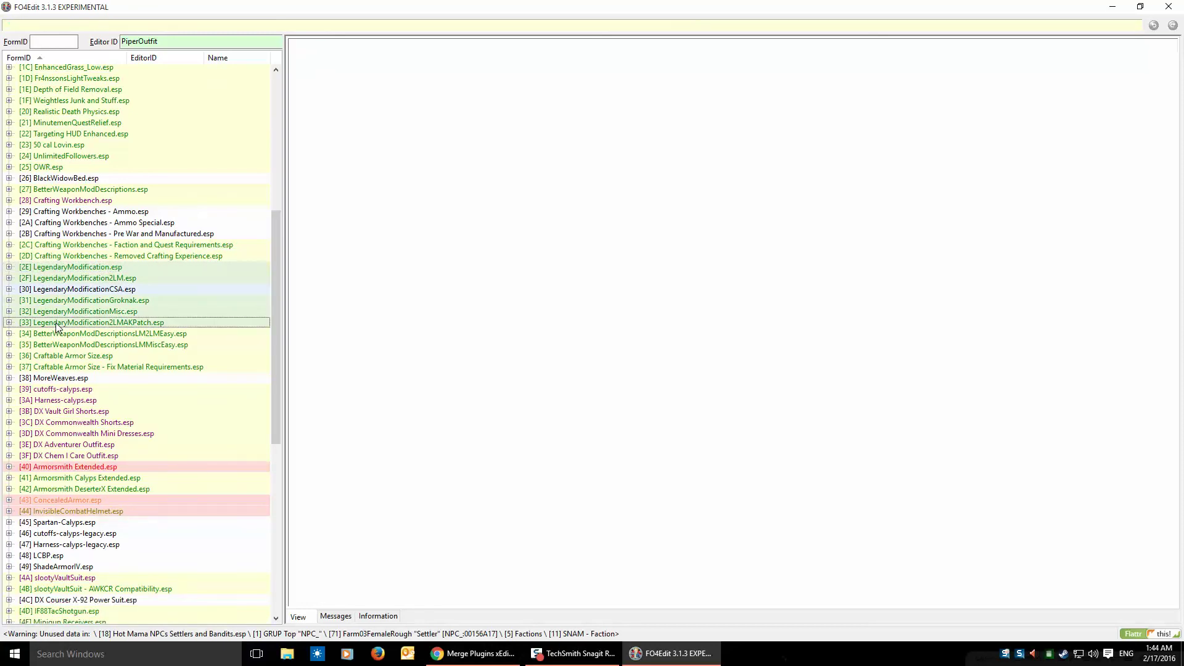
right_click(57, 325)
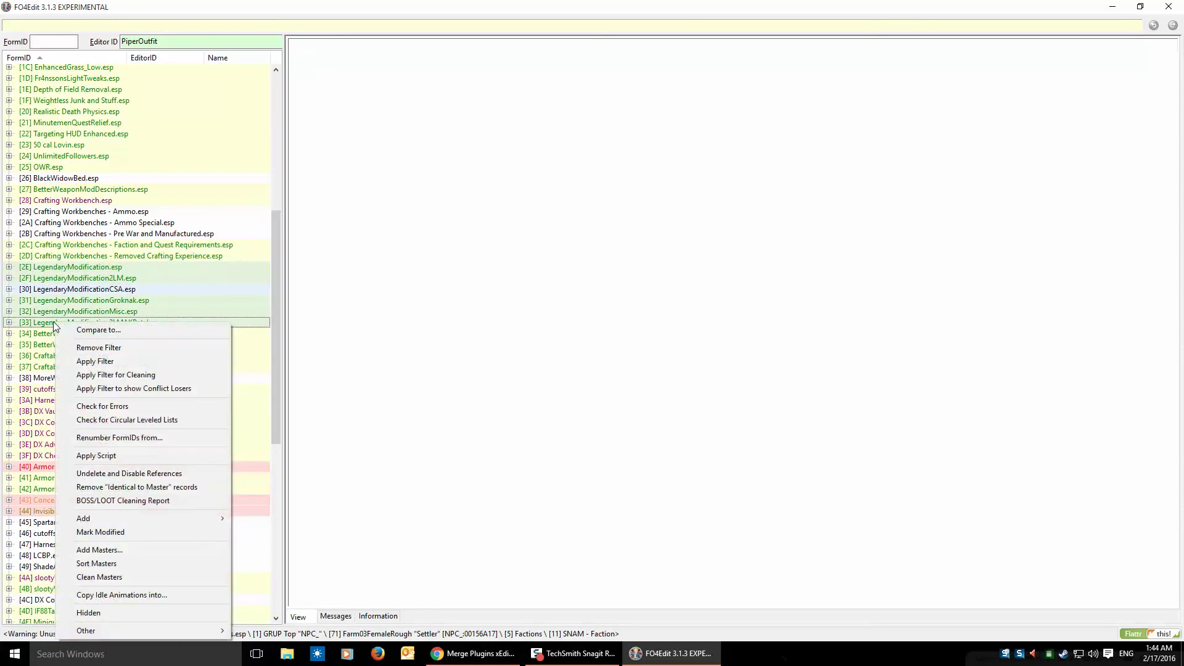
left_click(114, 456)
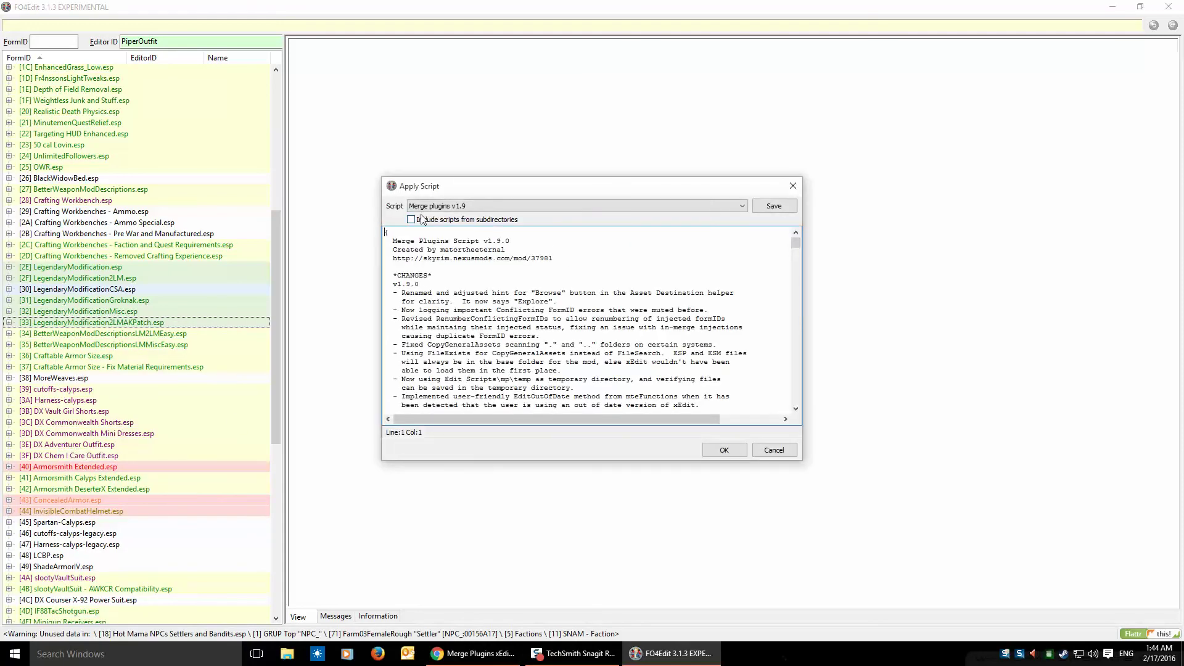
left_click(743, 206)
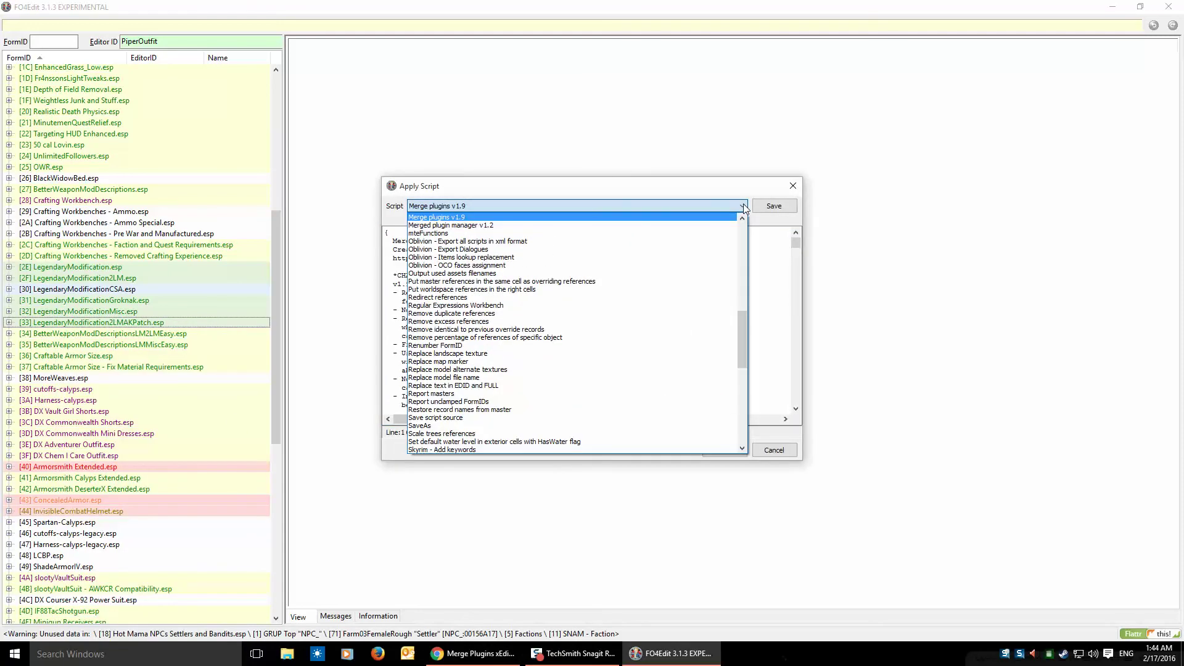
left_click(742, 205)
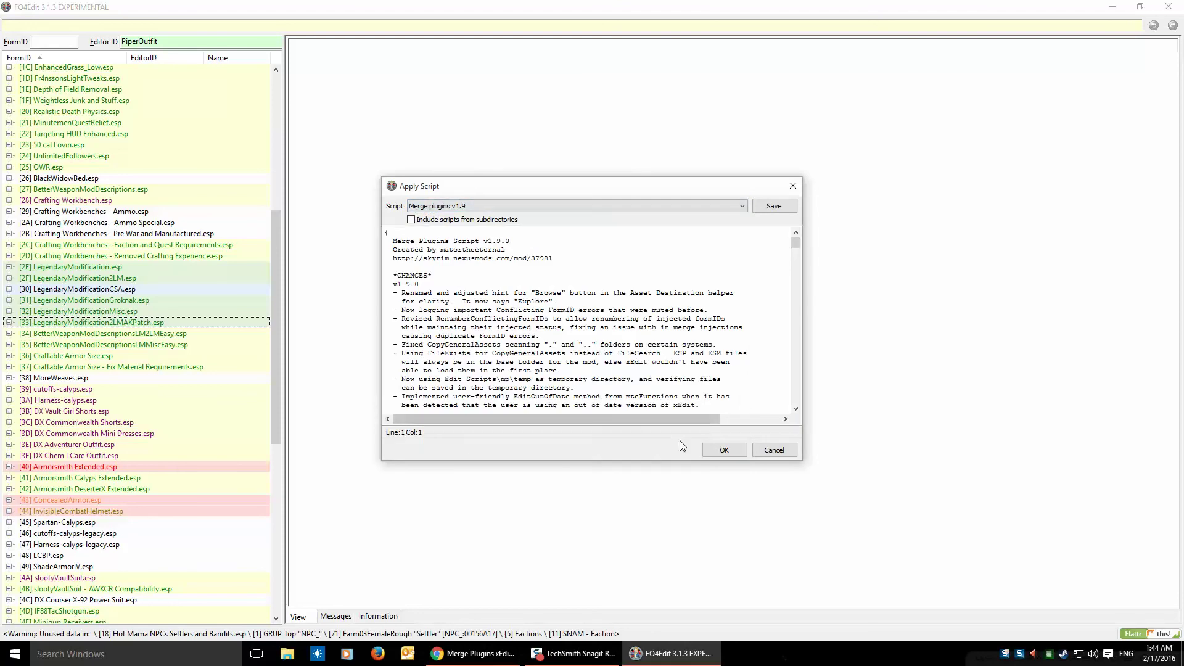
left_click(723, 450)
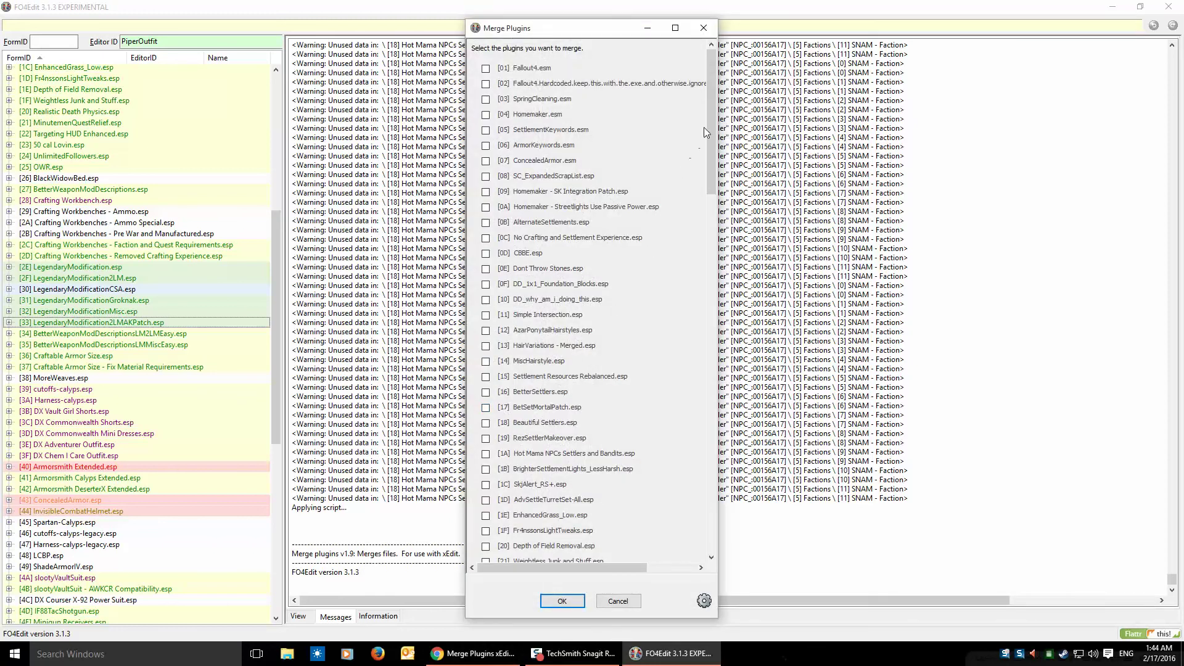
Check that the six LegendaryModification plugins are ticked and merge them into a new file named "LegendaryModification - merged".
left_click_drag(707, 127, 697, 251)
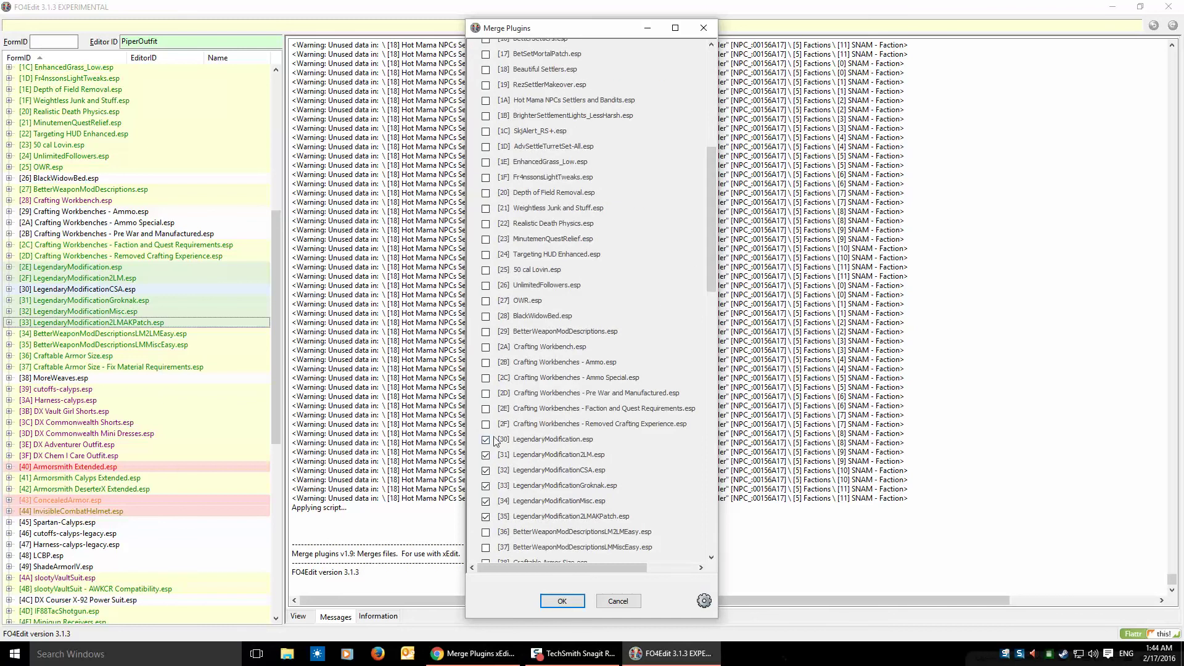
left_click_drag(705, 261, 702, 307)
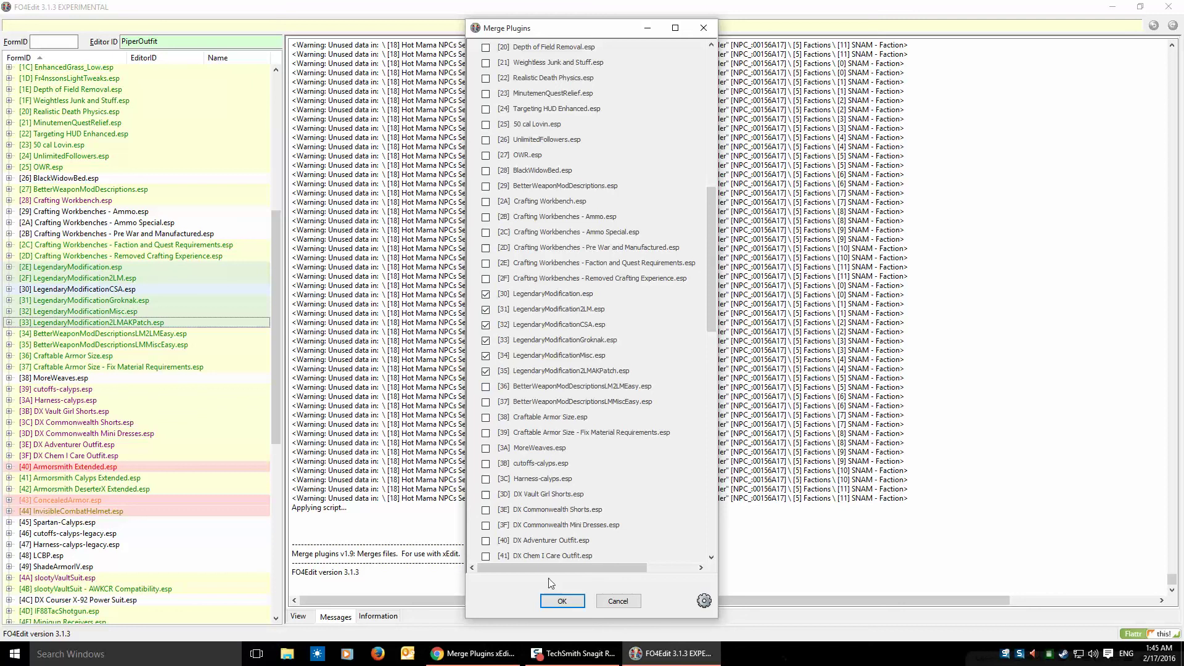
left_click(562, 601)
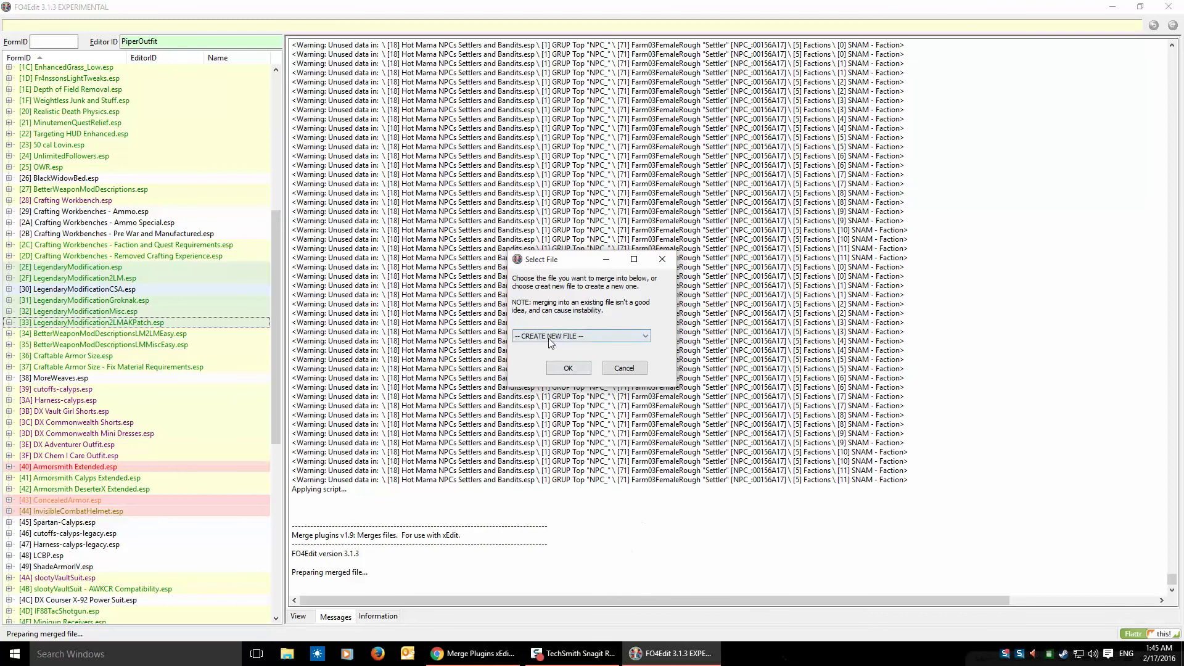
left_click(568, 368)
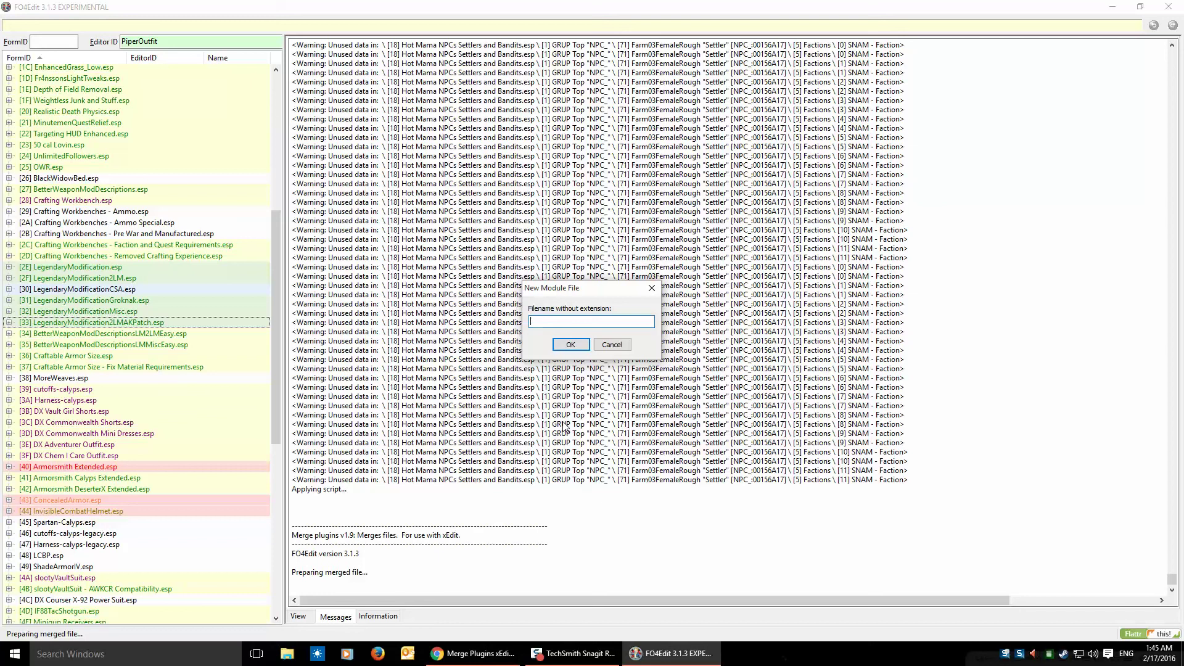
type("LegendaryModification - merged")
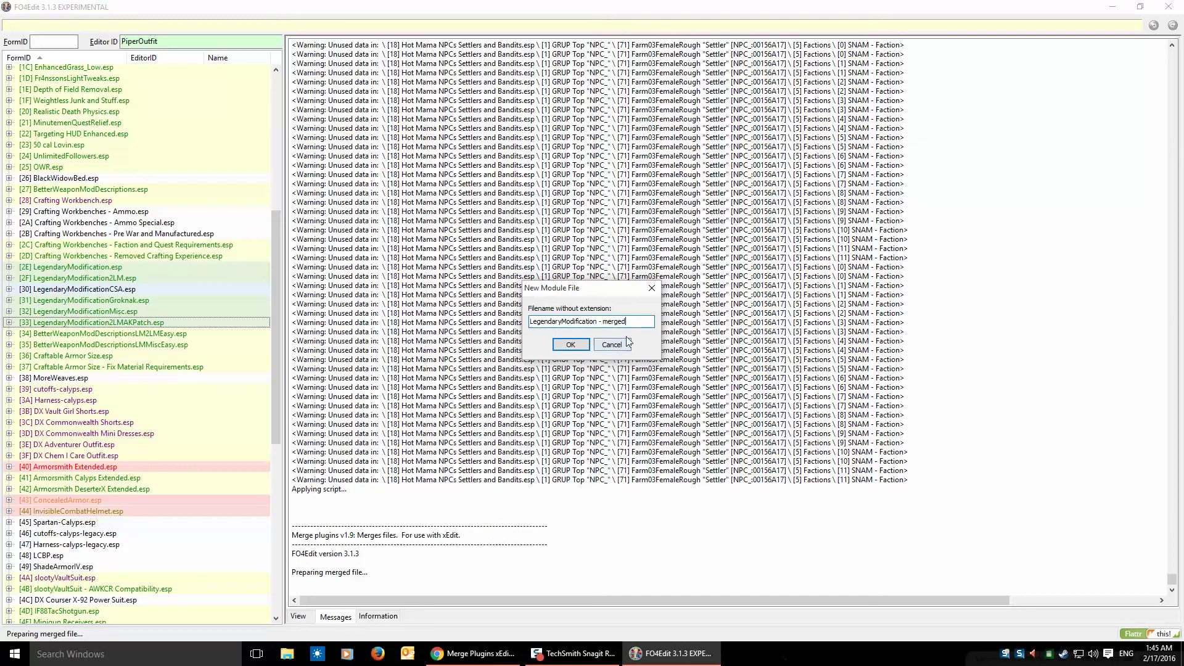
left_click(573, 344)
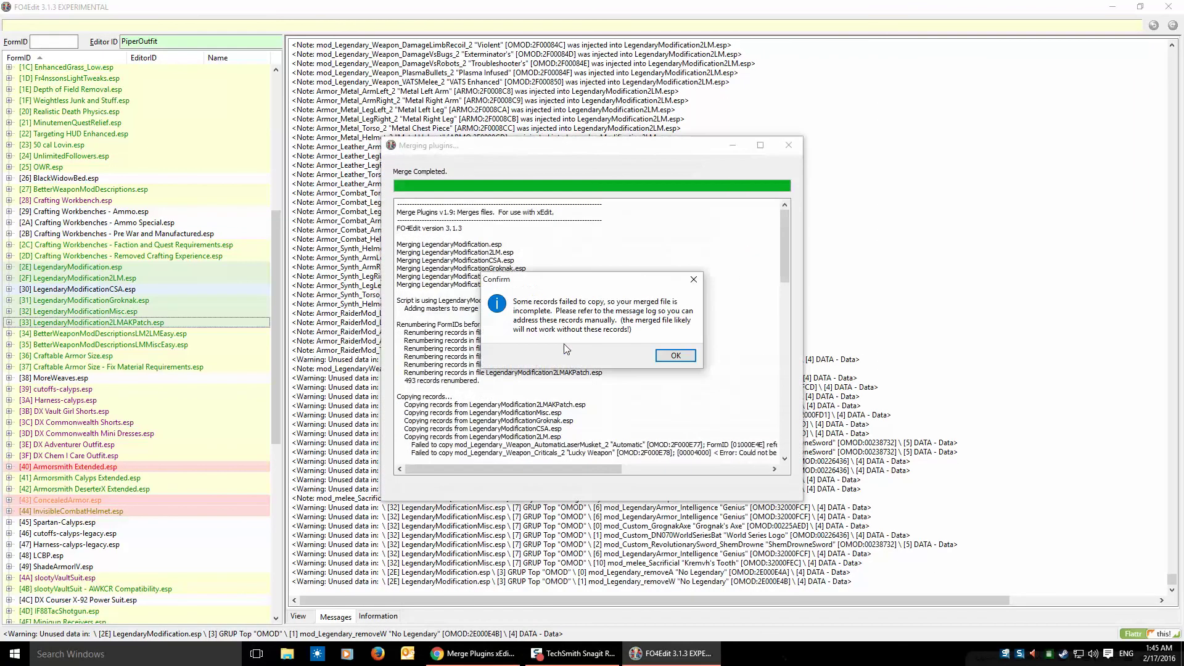
Dismiss the merge notice, examine the log's list of records that failed to copy and their errors, and close the log.
left_click(675, 356)
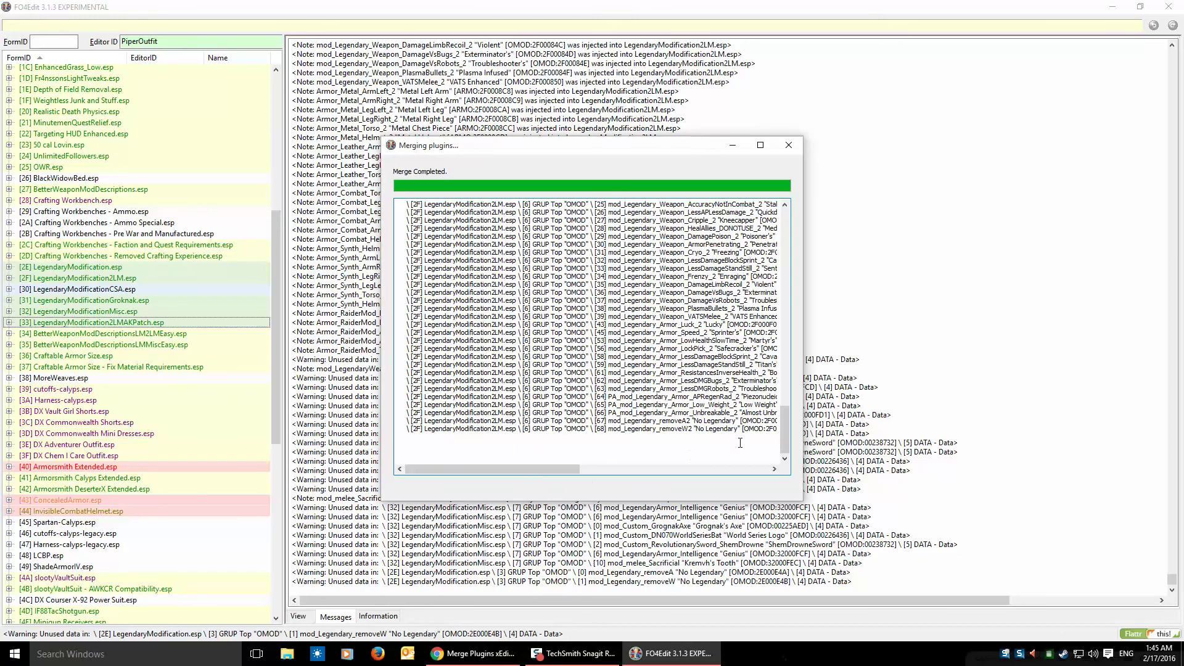
left_click_drag(785, 438, 786, 389)
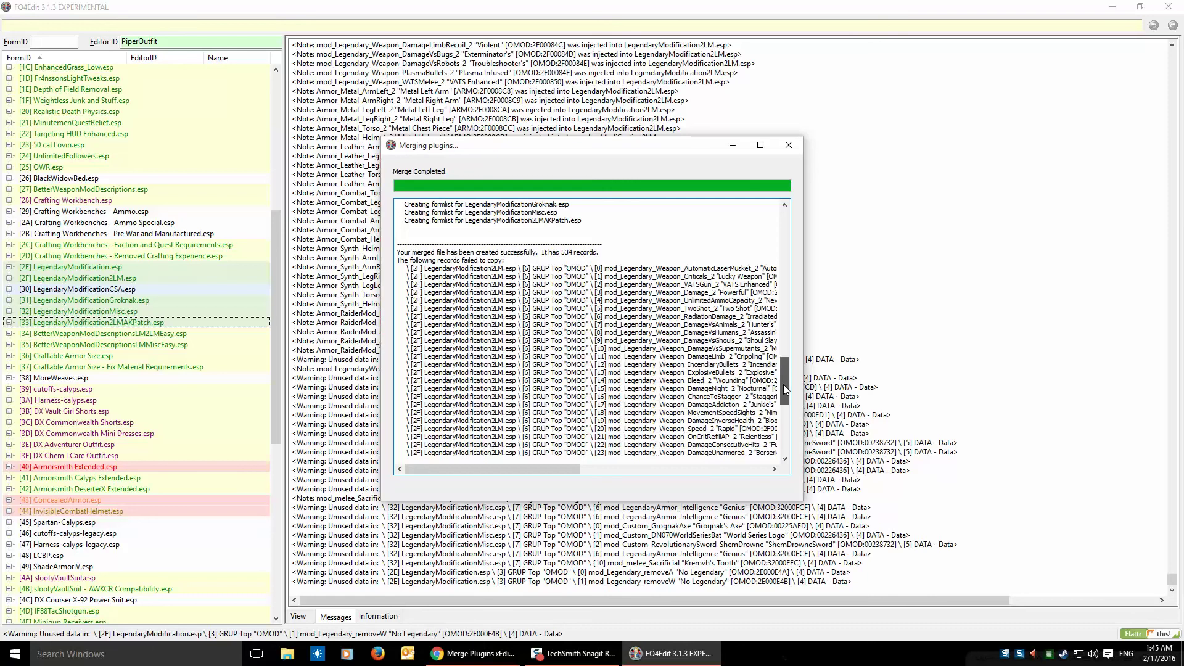
left_click_drag(785, 389, 786, 404)
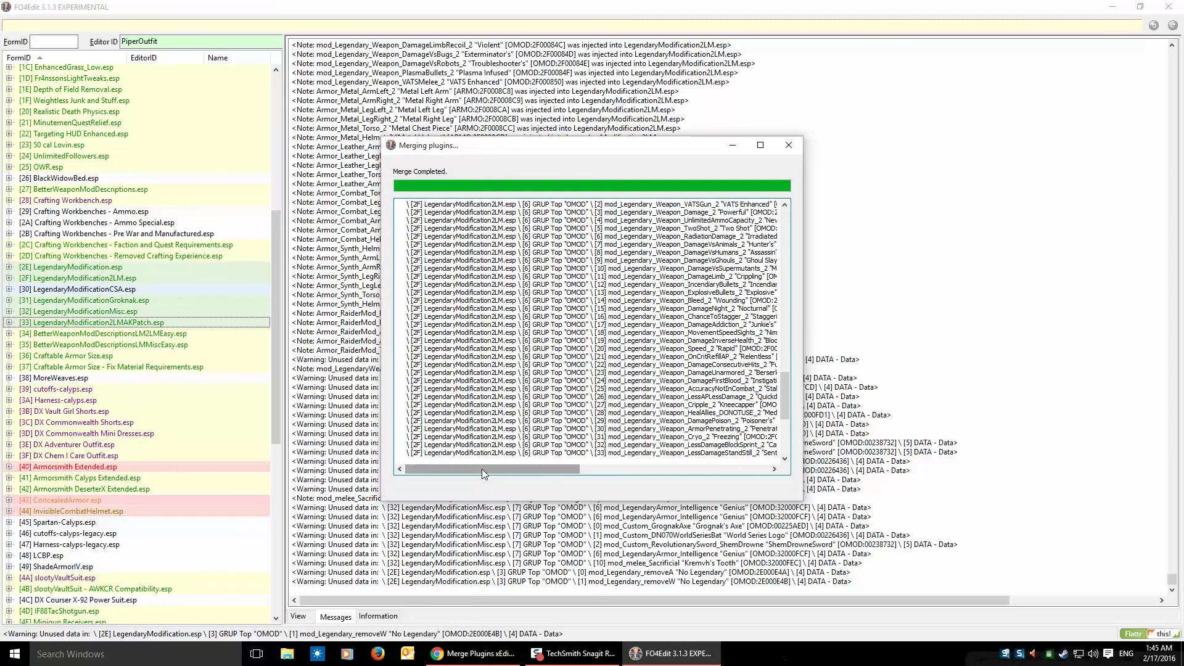
left_click_drag(484, 470, 594, 474)
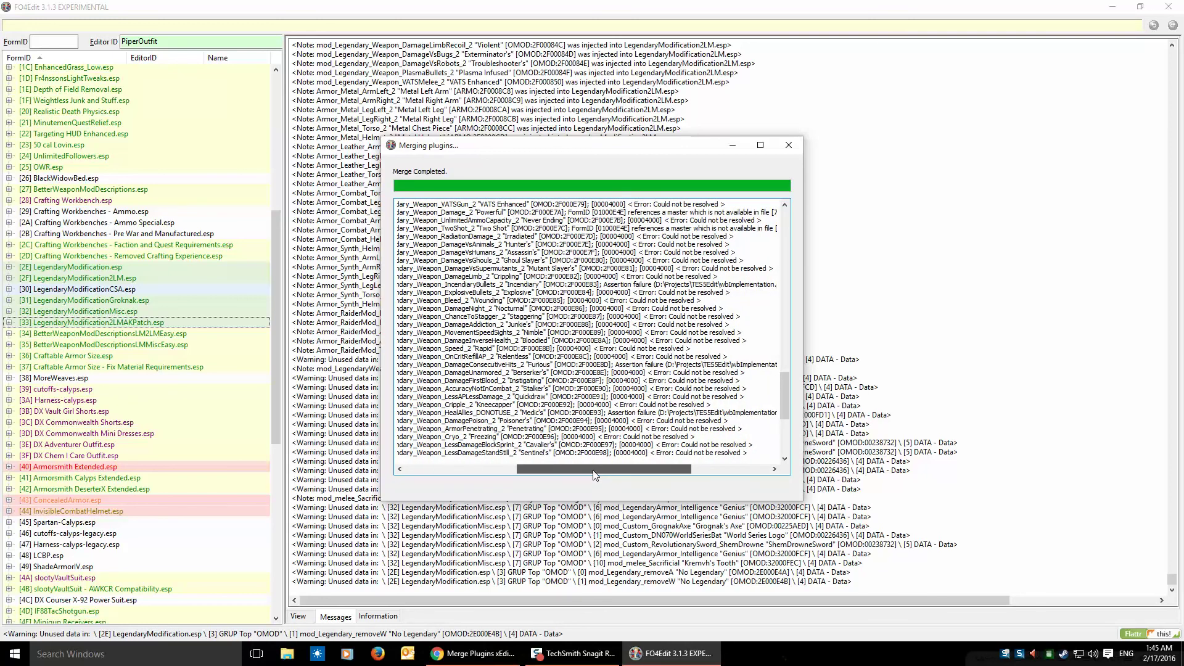
left_click_drag(595, 474, 592, 474)
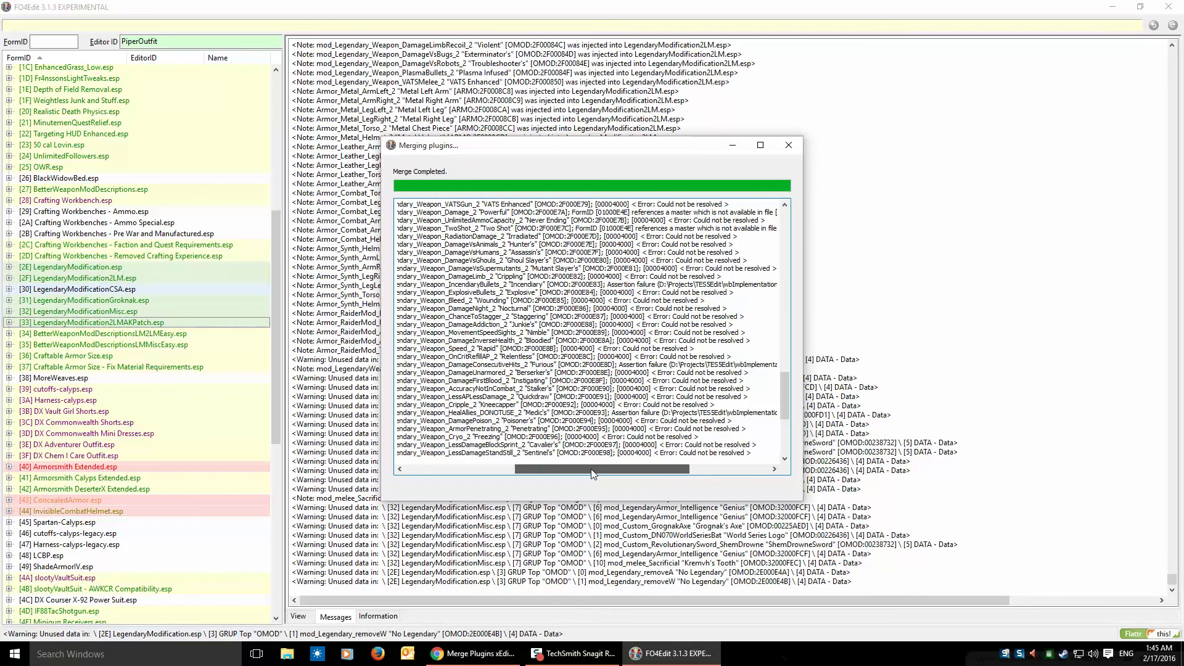
left_click_drag(592, 473, 449, 467)
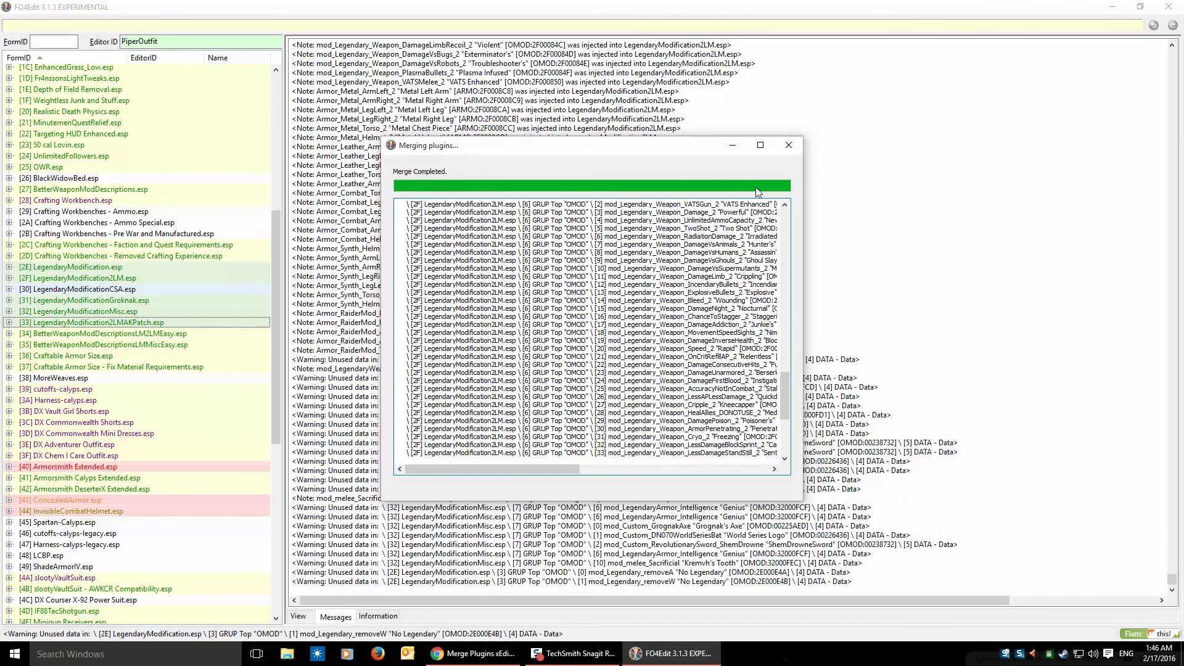
left_click_drag(785, 410, 785, 444)
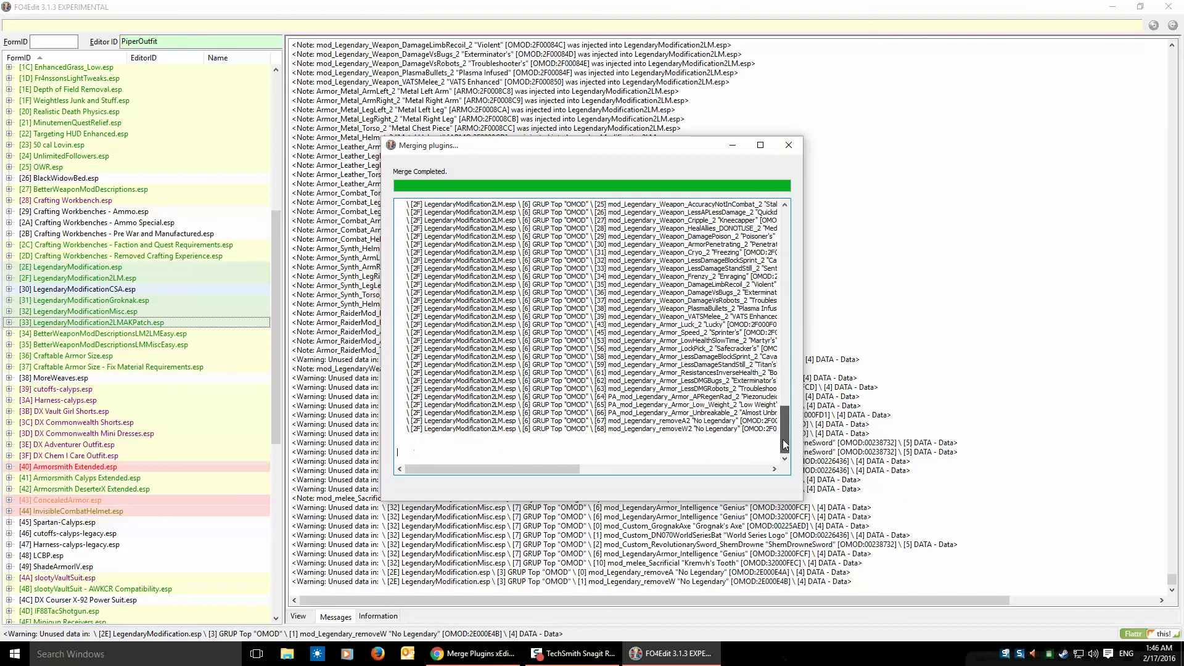
left_click(788, 145)
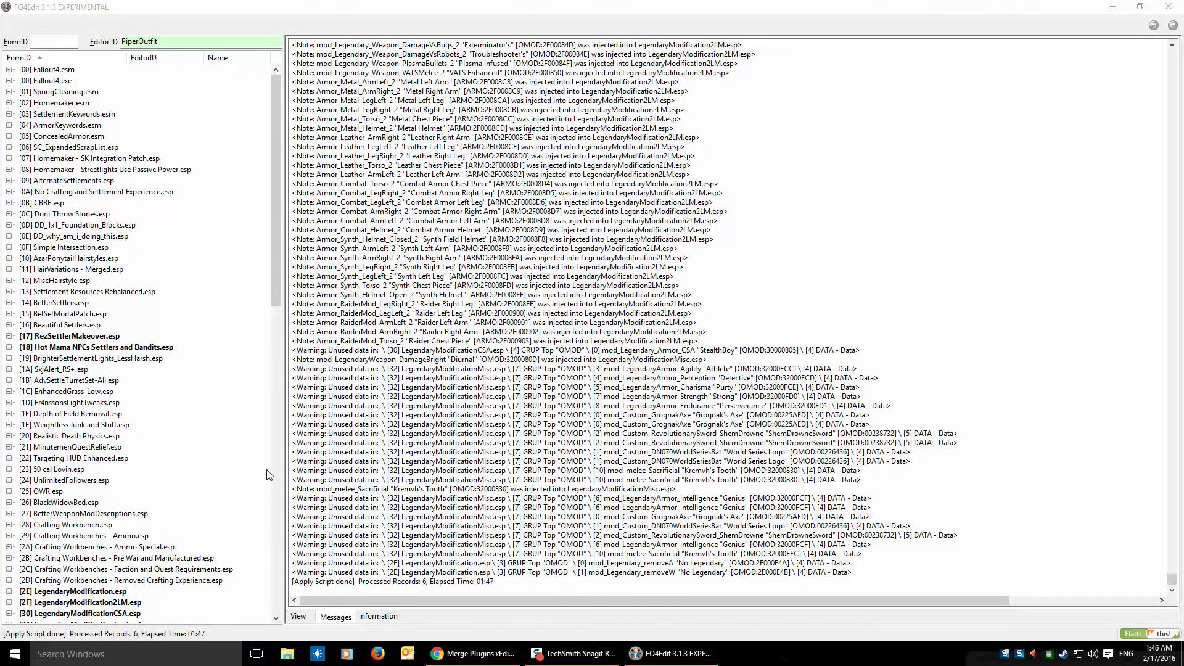
Run the Merge plugins v1.9 script on the plugins from Arbitration - Recommended Core.esp through Arbitration - Stealth Overhaul.esp.
left_click_drag(273, 266, 266, 574)
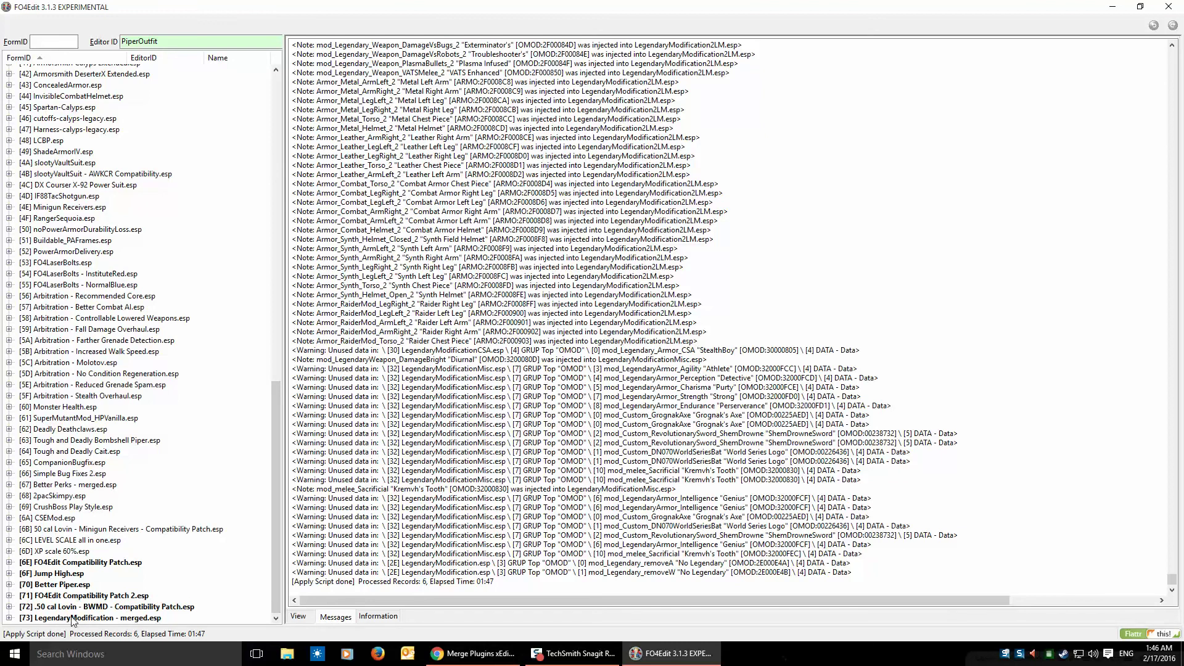
left_click_drag(277, 518, 276, 489)
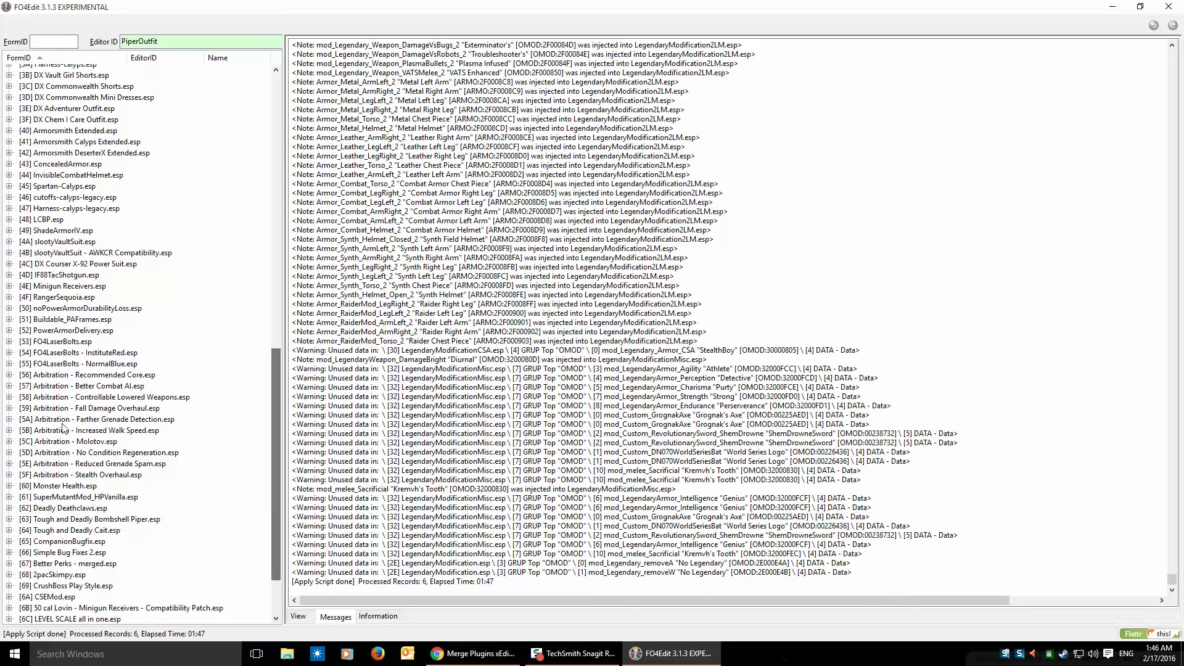
left_click(42, 376)
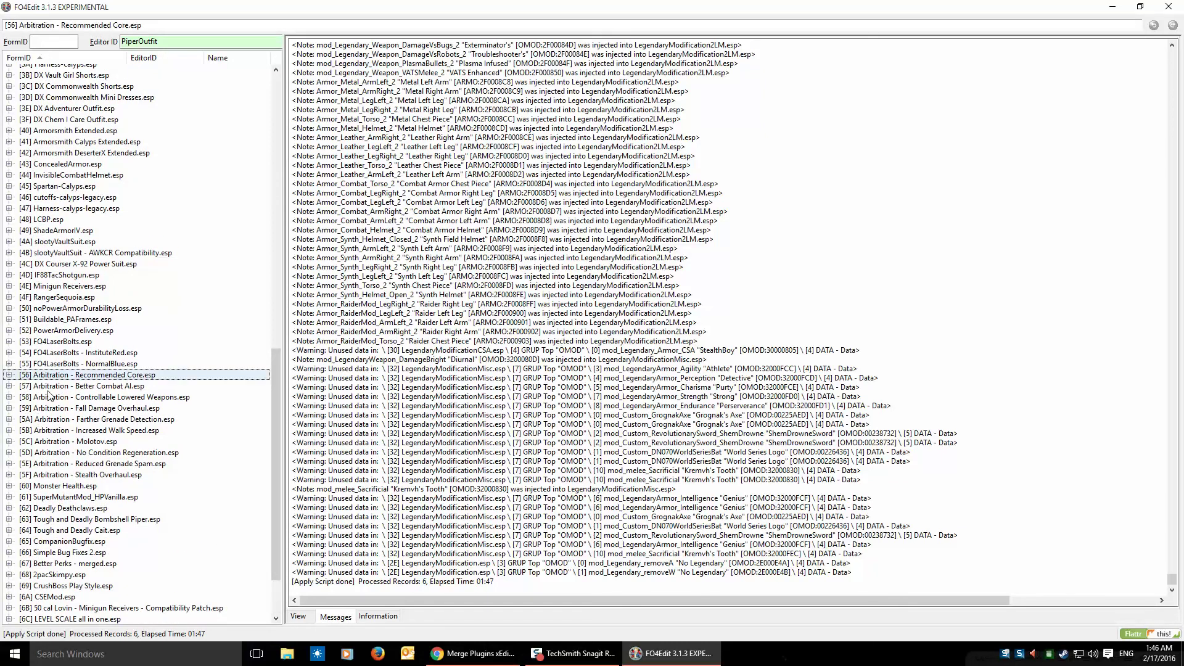
left_click(51, 475, "shift")
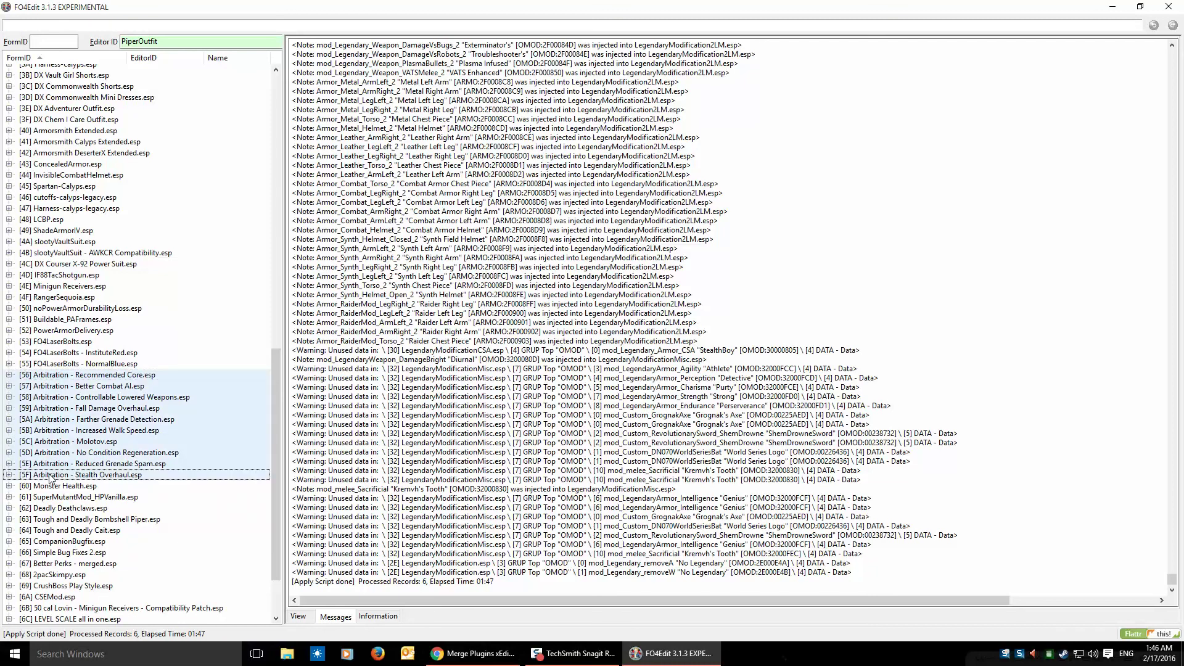
right_click(50, 477)
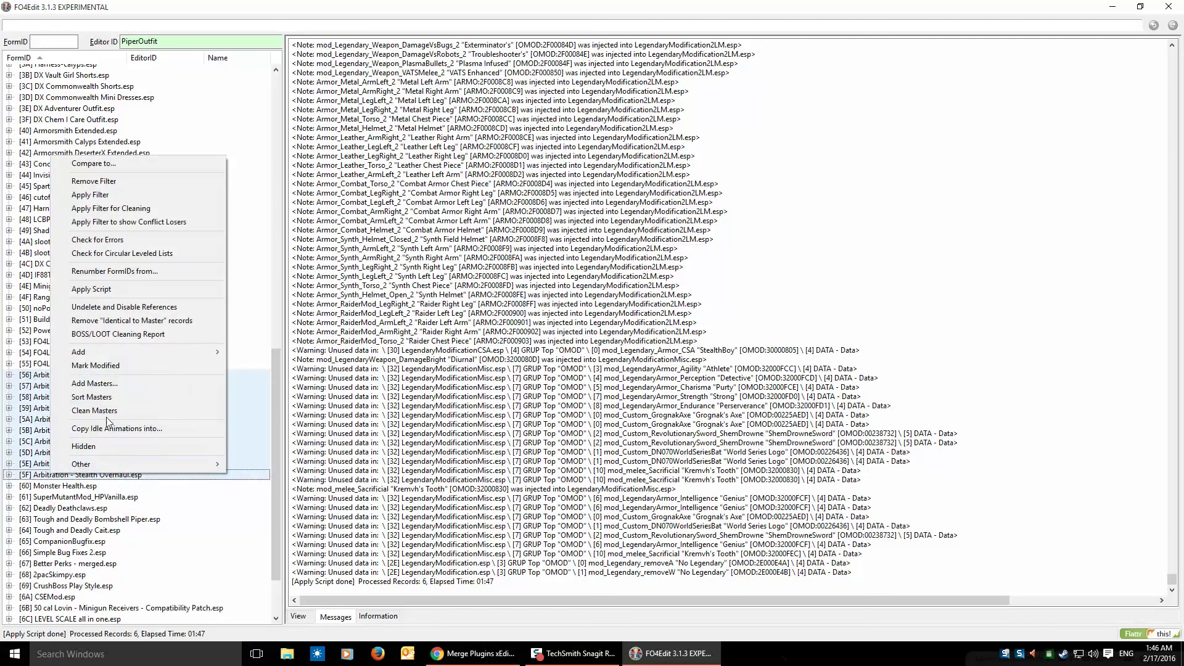
left_click(116, 290)
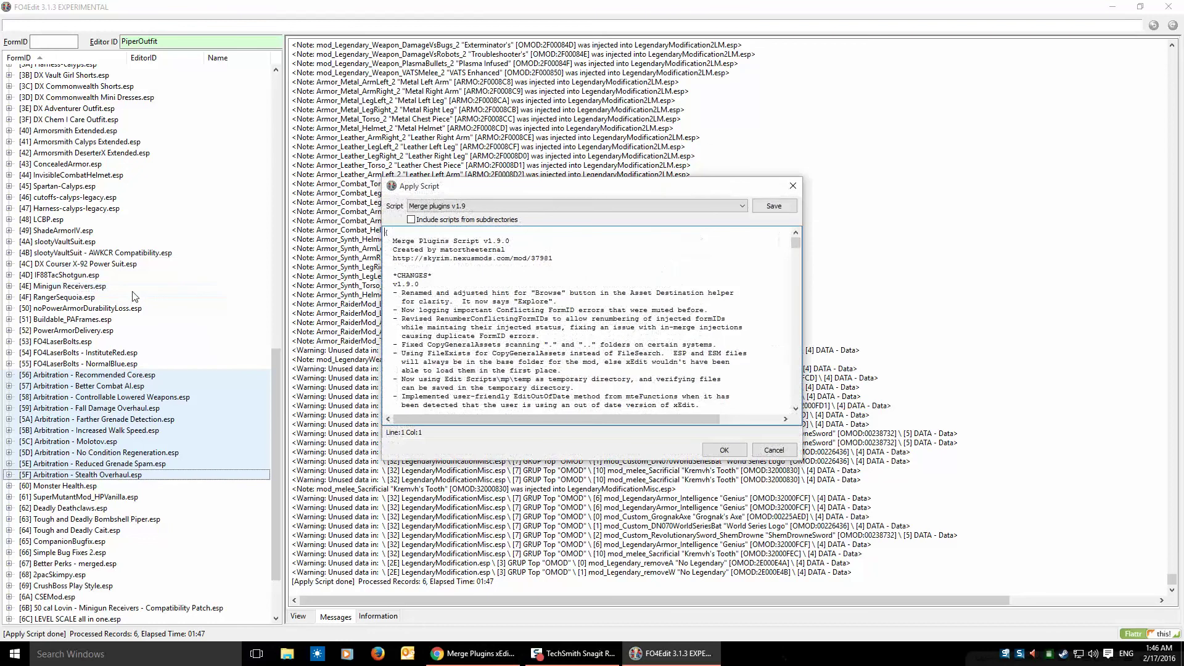
left_click(724, 449)
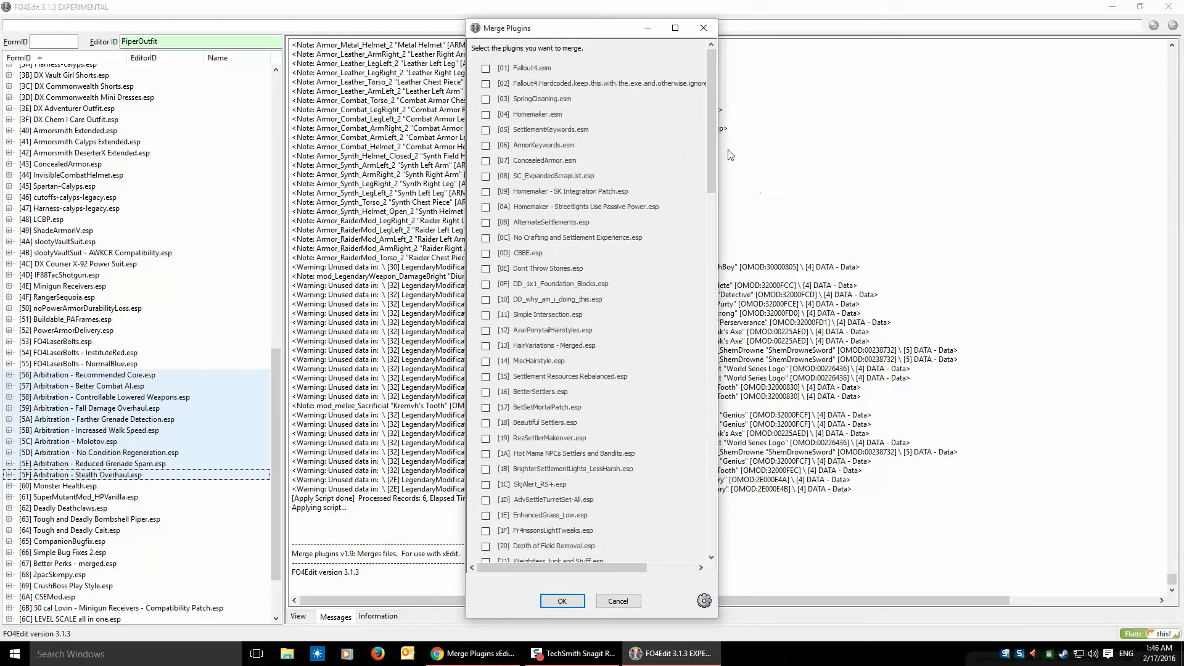
Check that the ten Arbitration plugins are ticked and merge them into a new file named "Arbitrition - merged".
left_click_drag(715, 126, 709, 458)
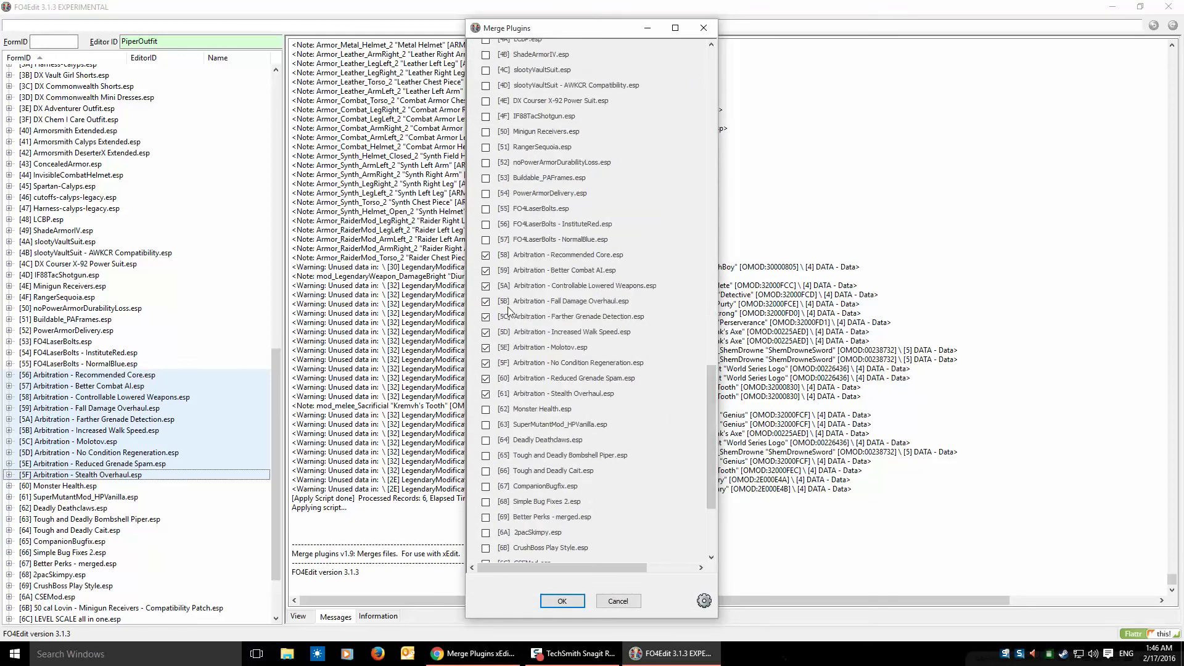
left_click(561, 601)
left_click(571, 369)
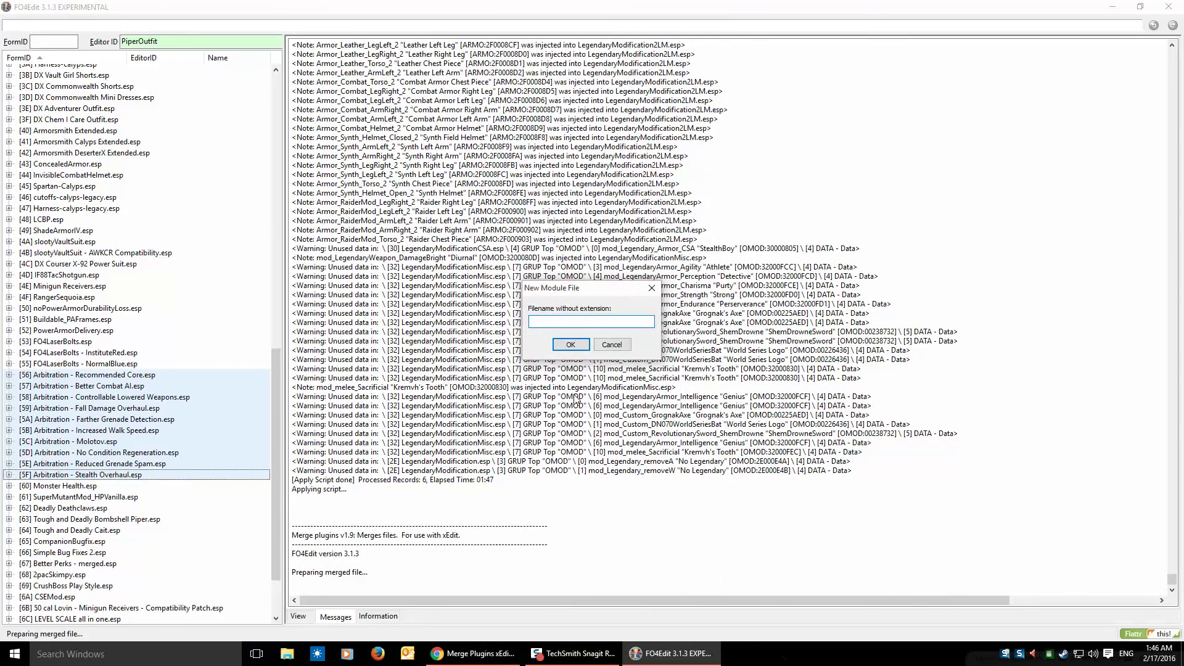
type("Arbitrition - merged")
left_click(570, 345)
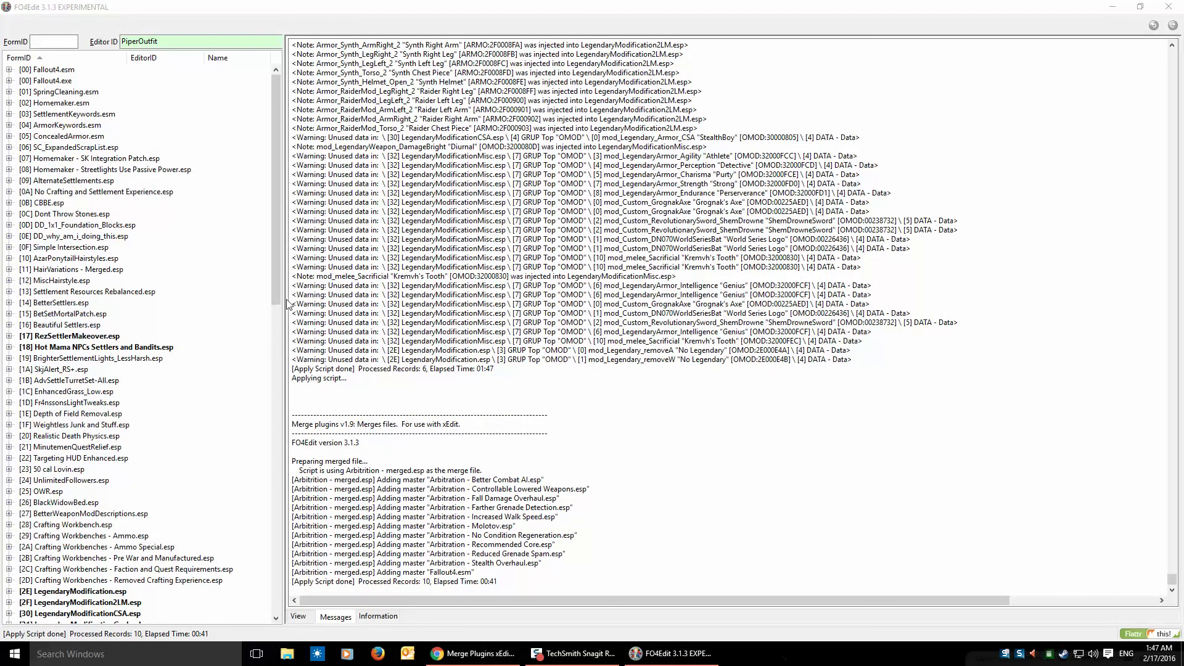
Expand Arbitrition - merged.esp to review its record groups, and close FO4Edit, saving all changed plugins with backups.
left_click_drag(277, 297, 276, 609)
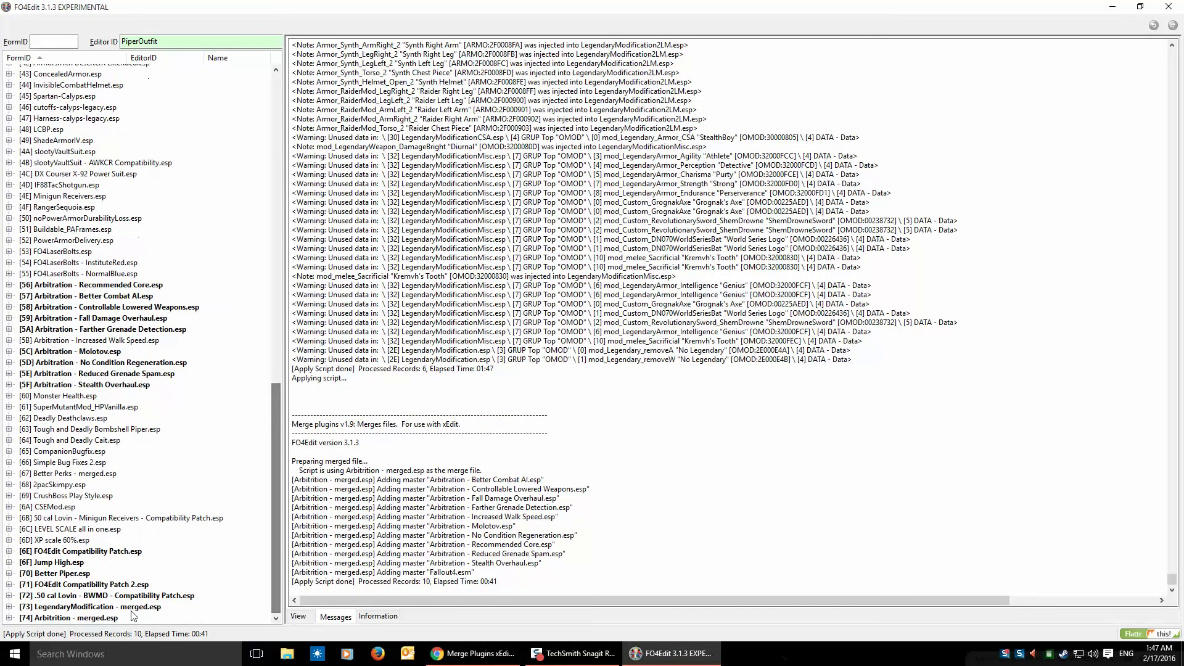
left_click(9, 617)
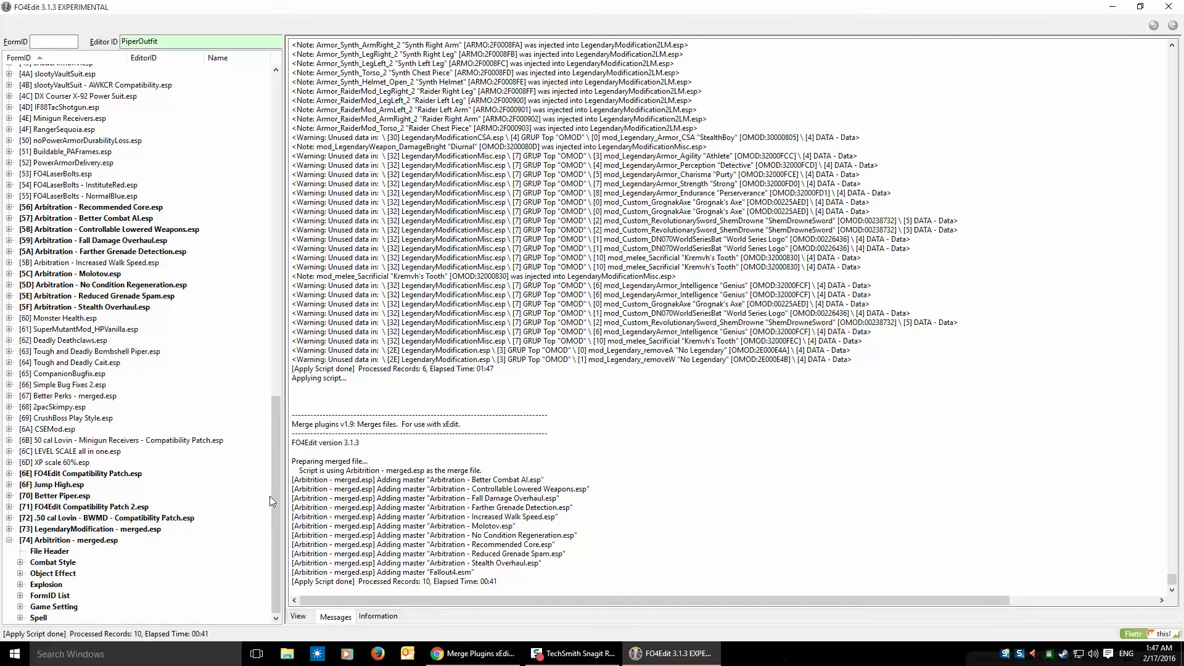
left_click_drag(275, 495, 276, 426)
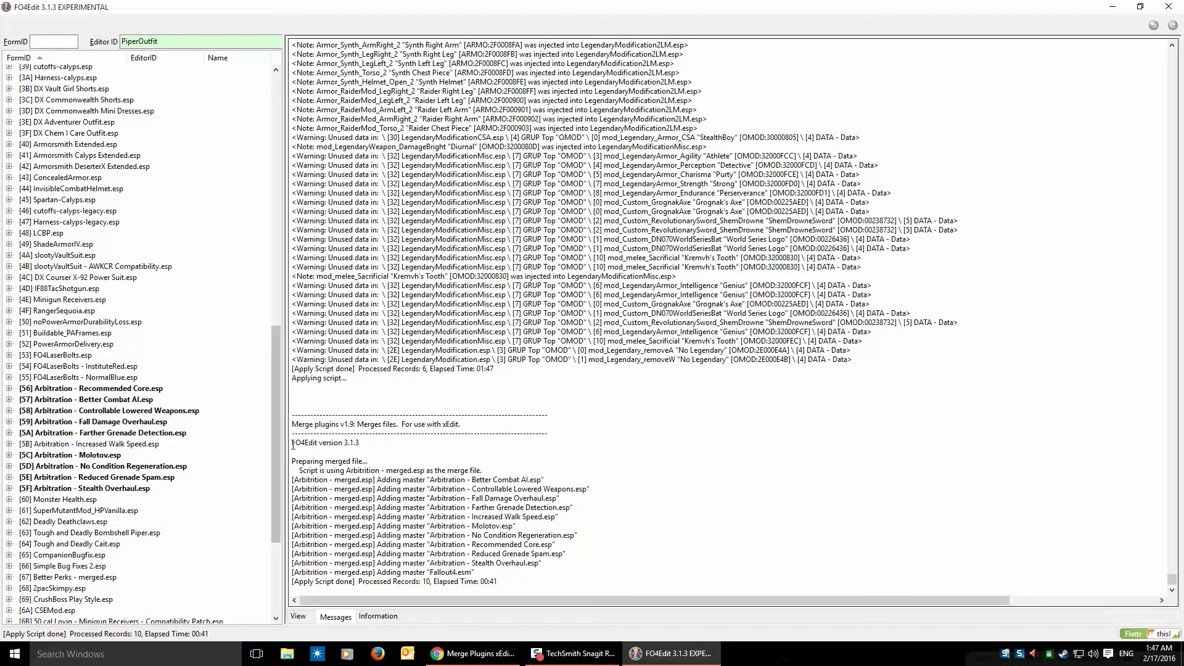
left_click_drag(278, 417, 278, 433)
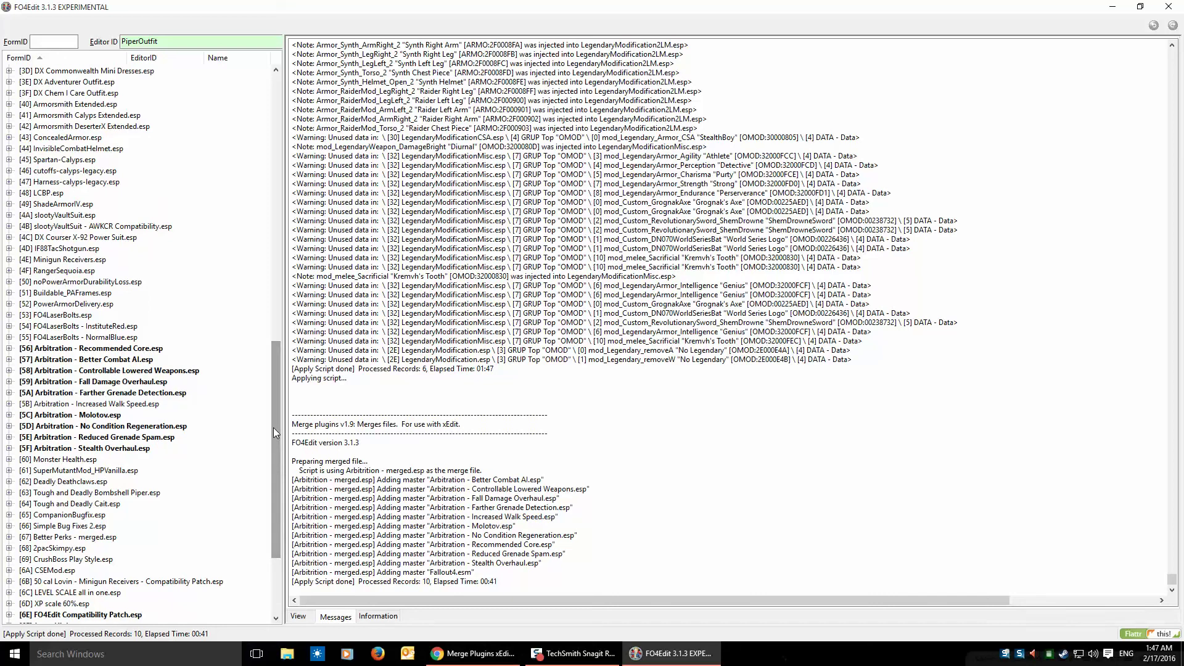
left_click_drag(272, 428, 275, 480)
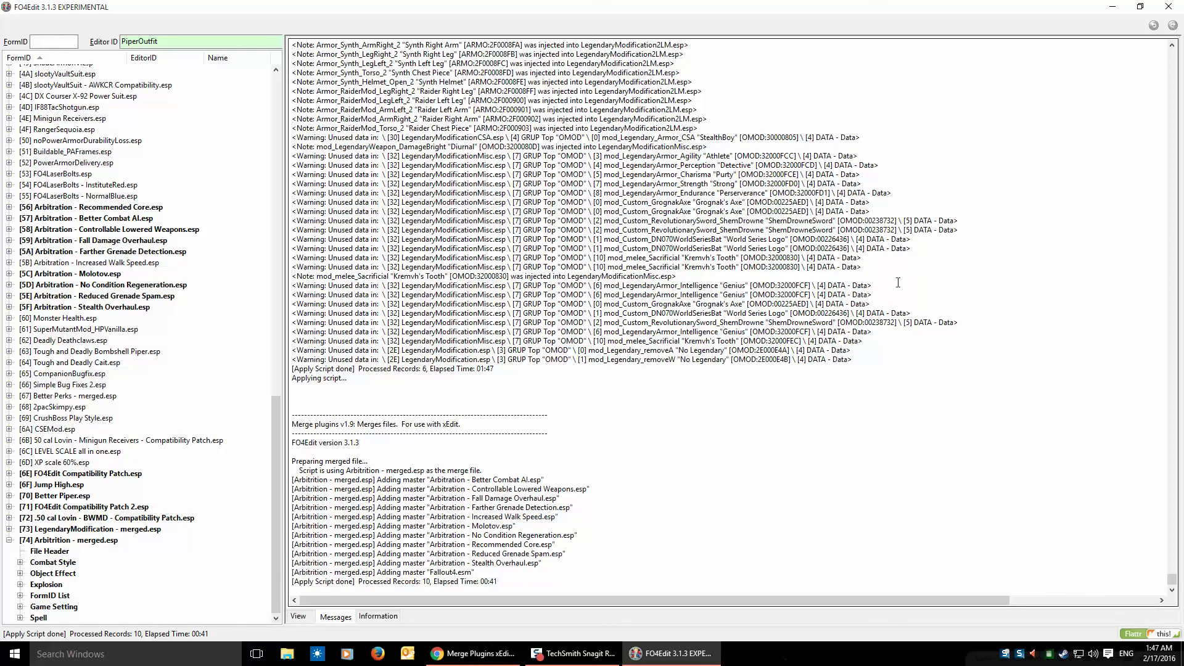
left_click(1170, 7)
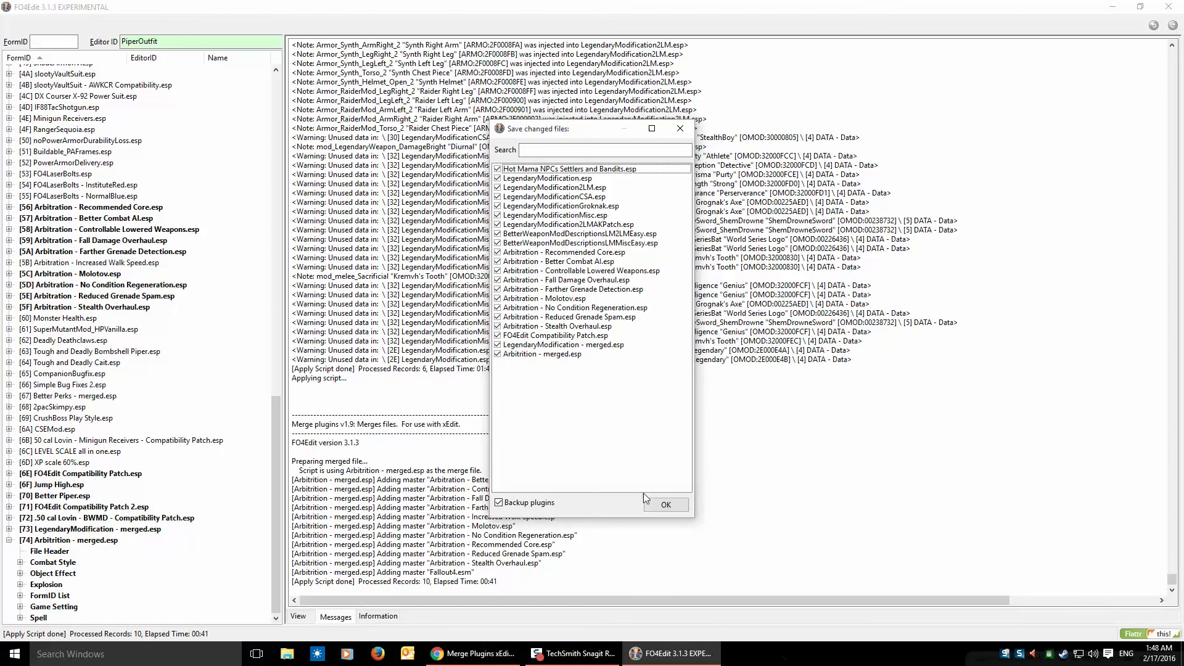
left_click(664, 506)
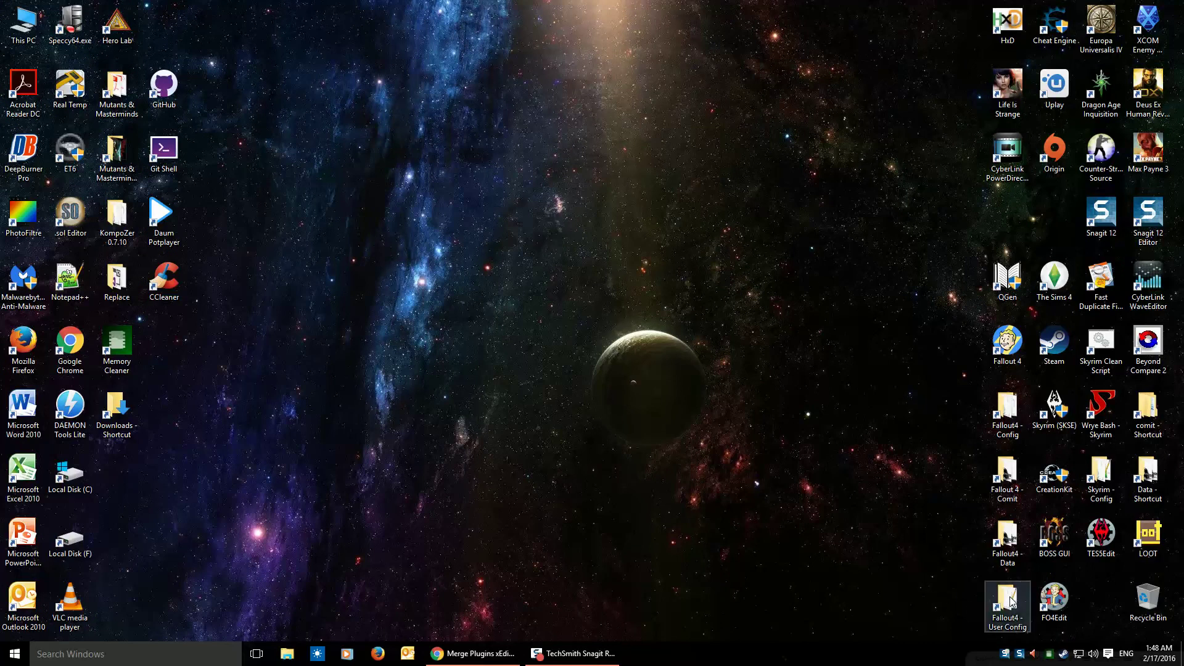
Open the Fallout 4 Data folder, copy the full file name of Arbitrition - merged.esp, and minimize the folder window.
double_click(1008, 535)
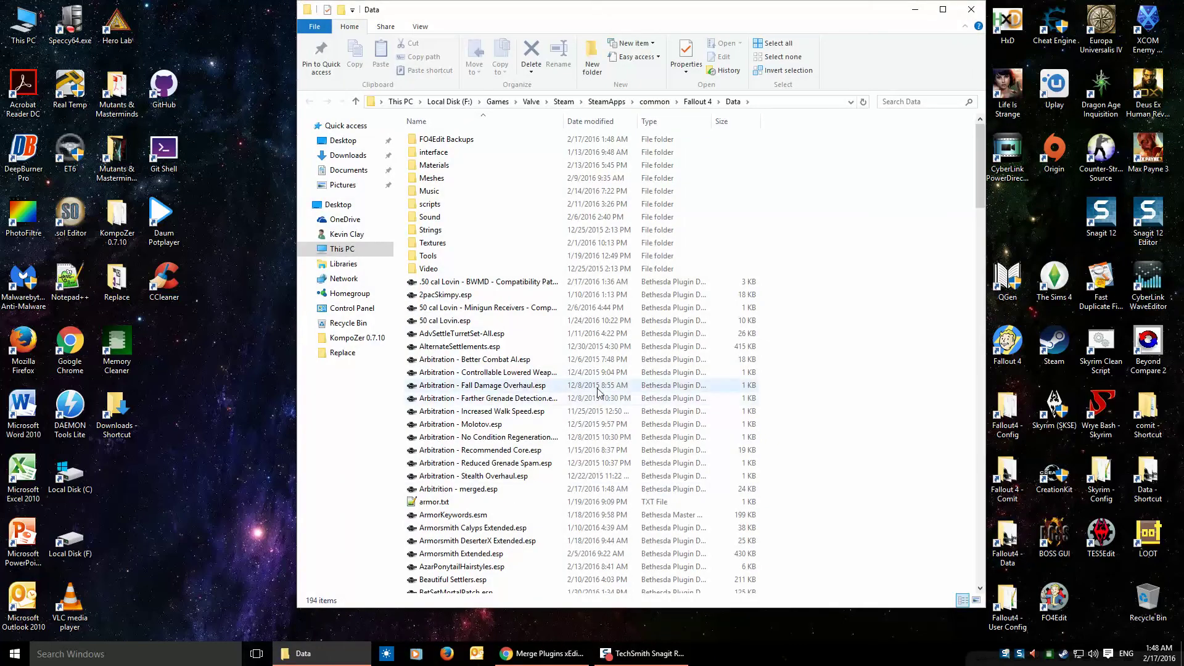
left_click(469, 490)
left_click(469, 491)
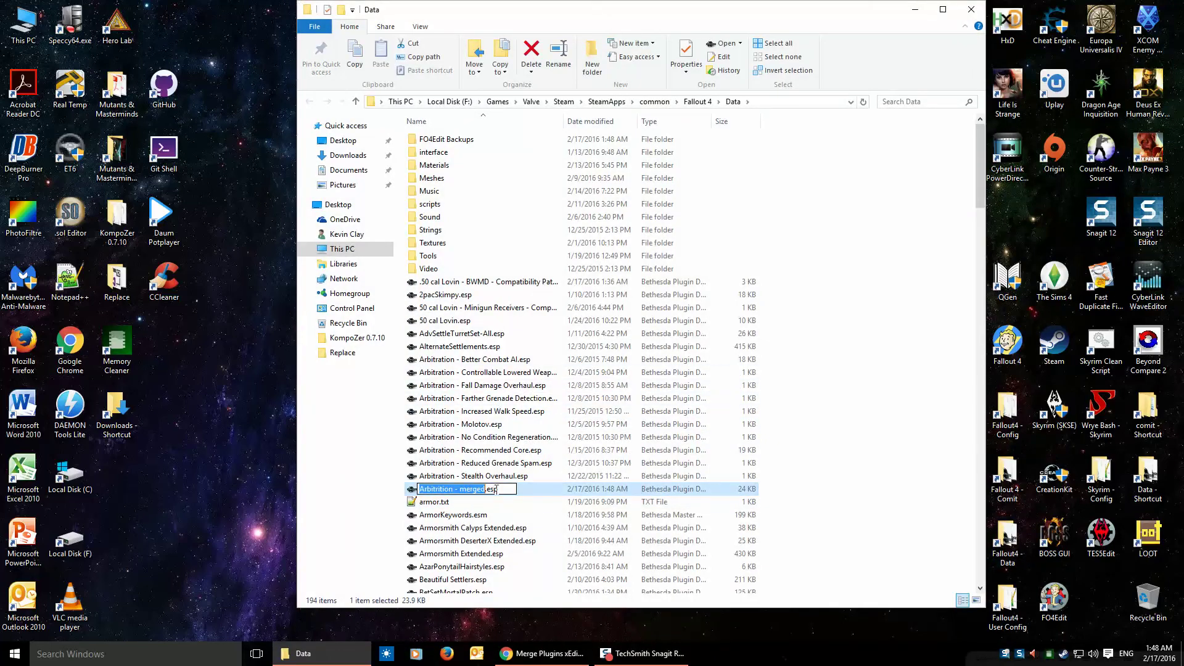
left_click_drag(503, 490, 419, 489)
right_click(436, 490)
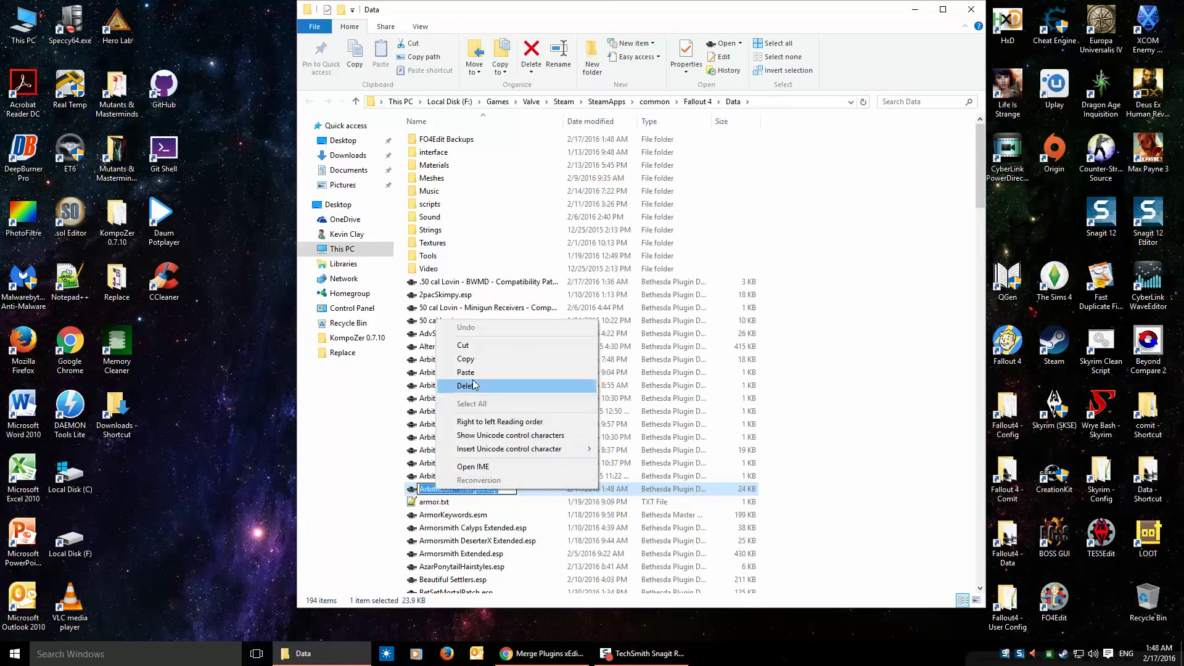
left_click(472, 360)
left_click(821, 469)
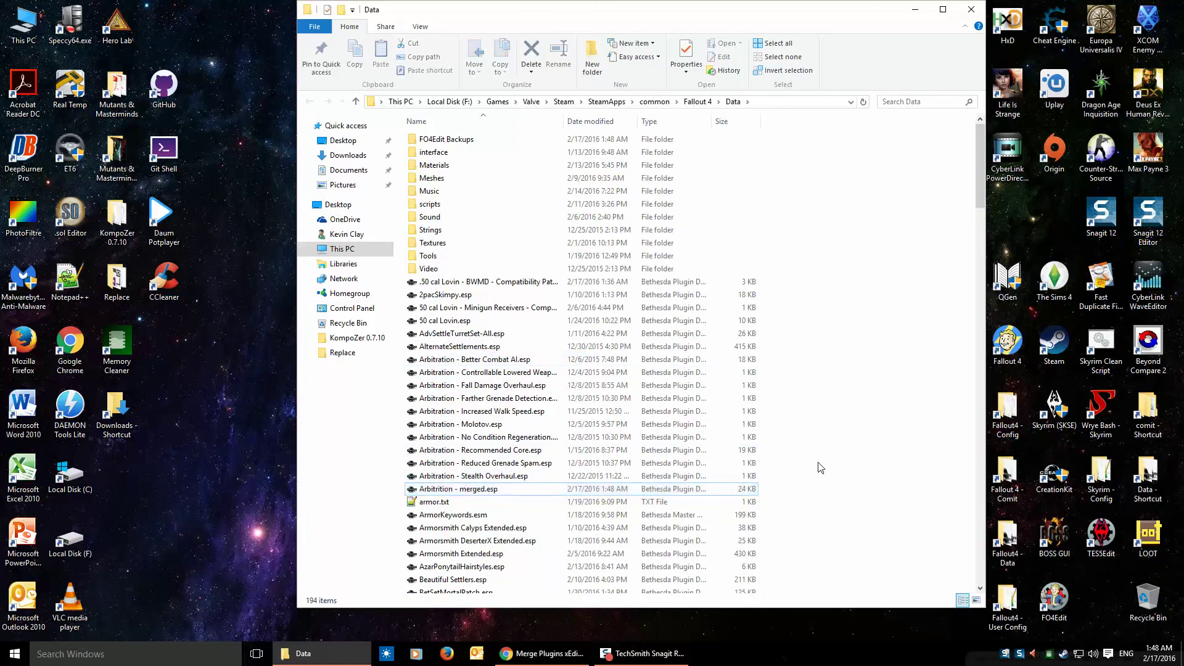
left_click(915, 9)
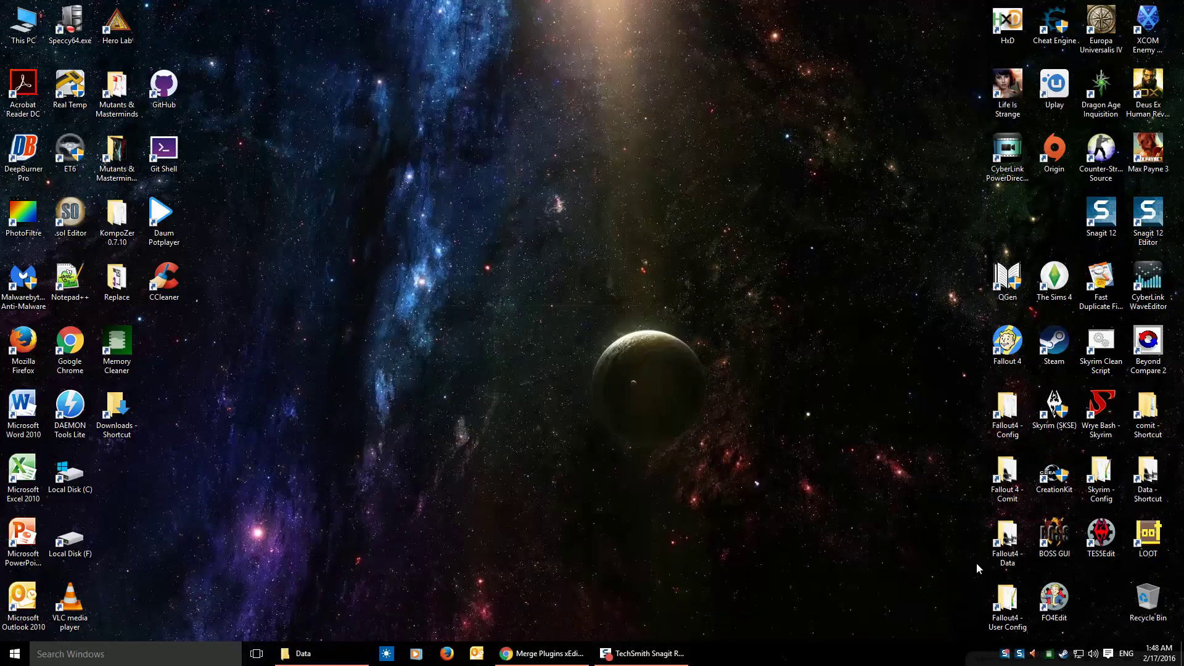
Copy plugins.txt and DLCList.txt from the Fallout4 user config folder into its Backup folder, replacing the existing files.
double_click(1008, 601)
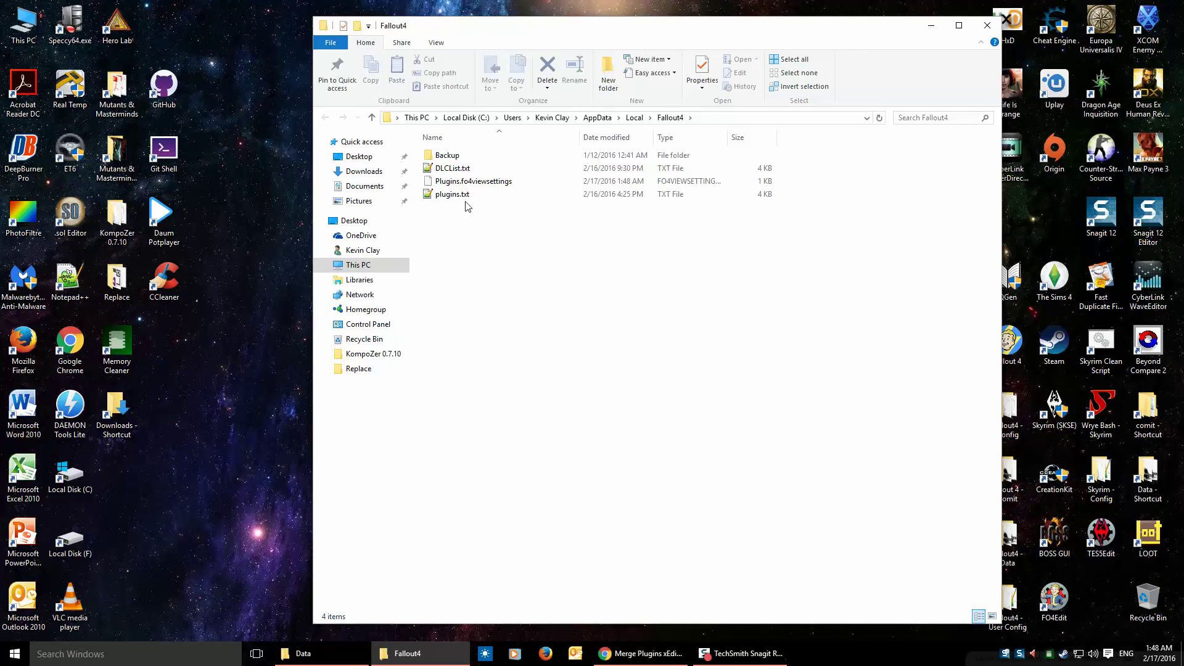
left_click(453, 193)
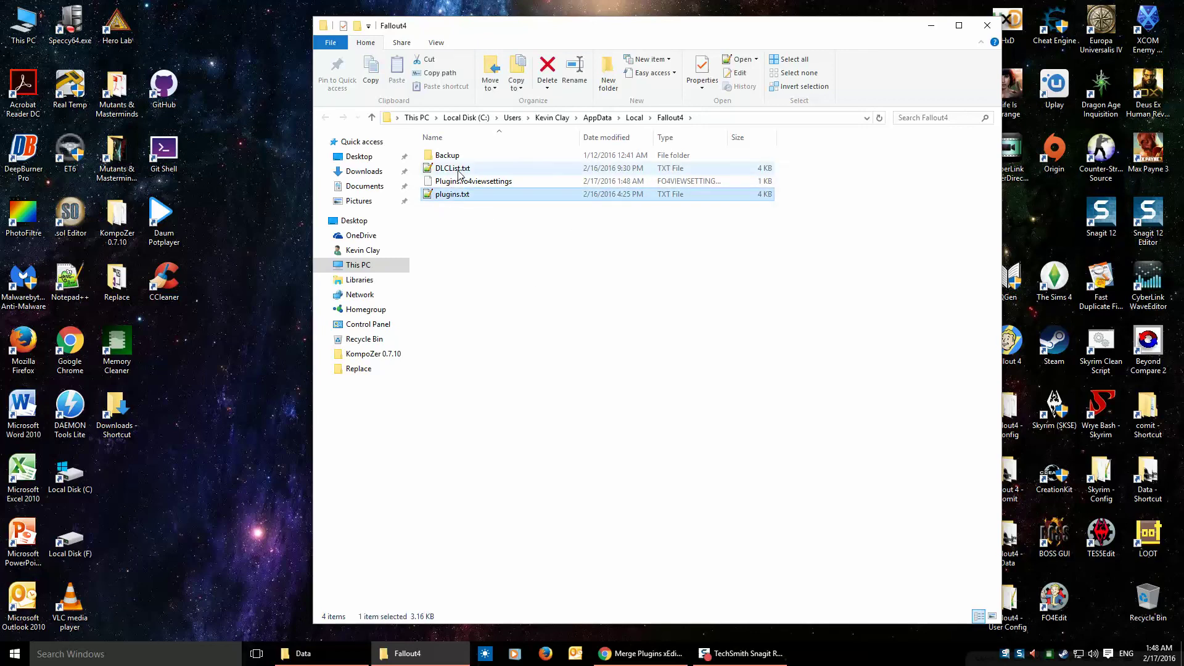
left_click(458, 172, "ctrl")
right_click(459, 172)
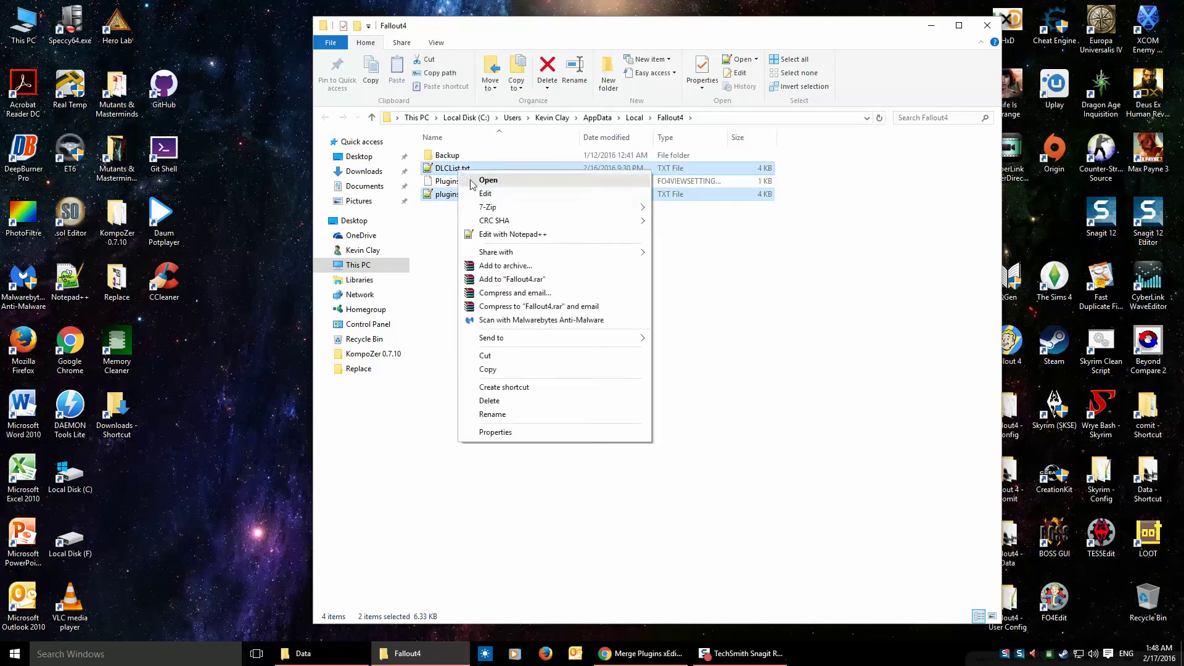
left_click(489, 370)
double_click(447, 155)
right_click(481, 277)
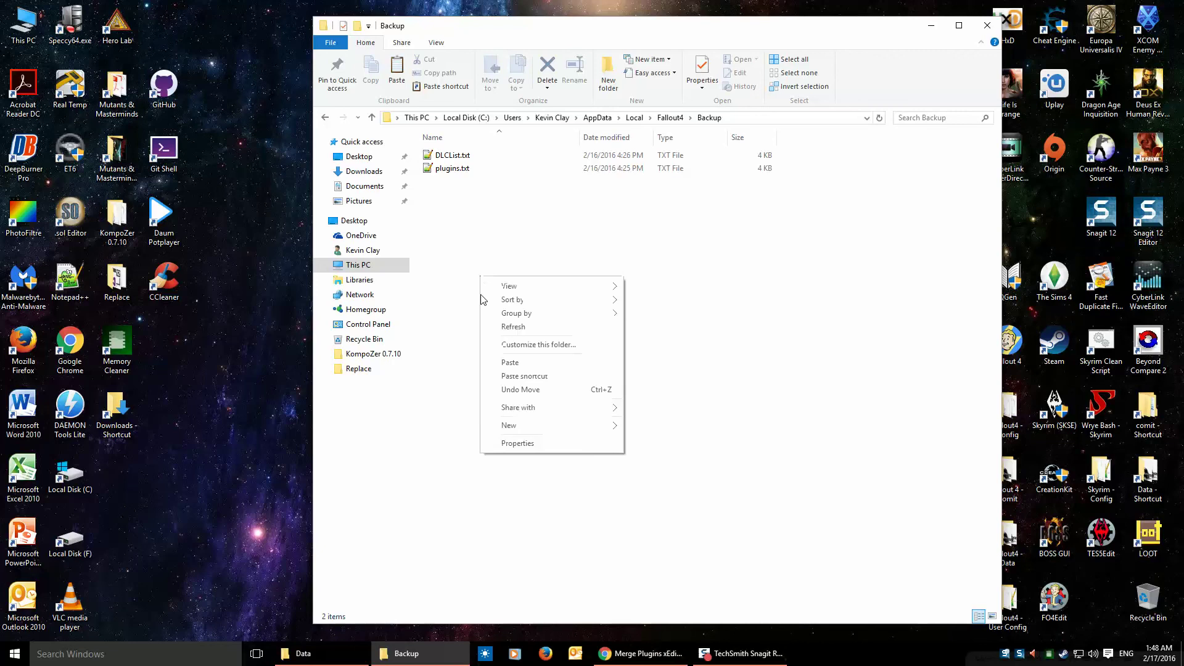
left_click(530, 363)
left_click(297, 231)
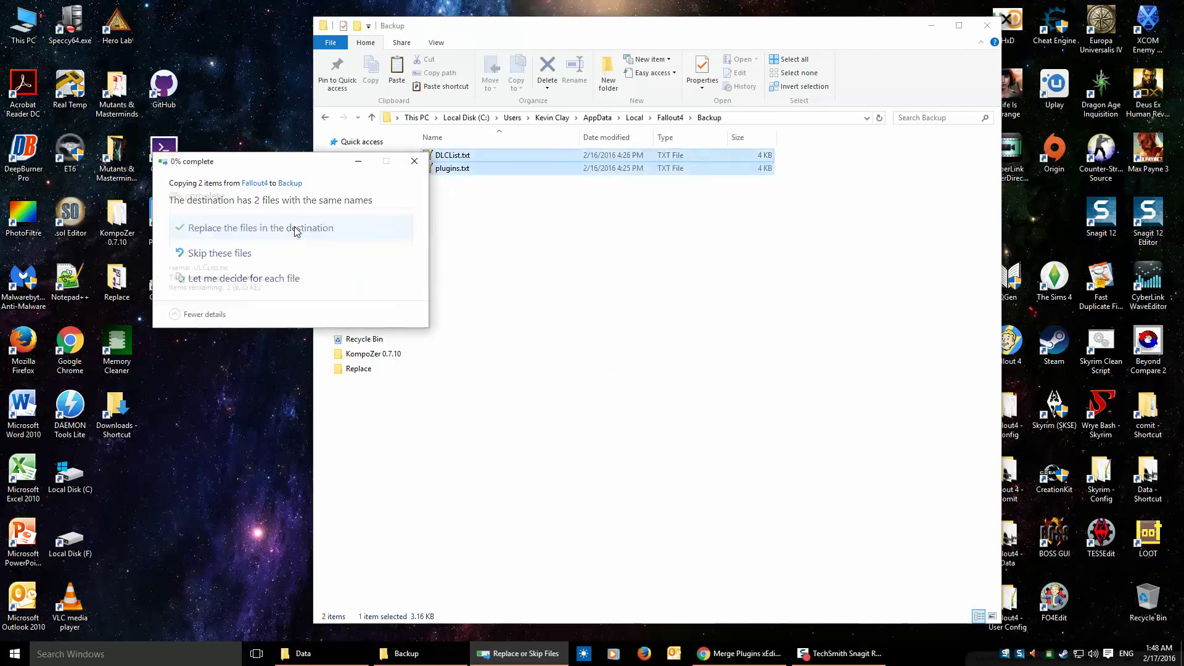
Return to the Fallout4 folder and remove the Read-only attribute from plugins.txt.
left_click(670, 117)
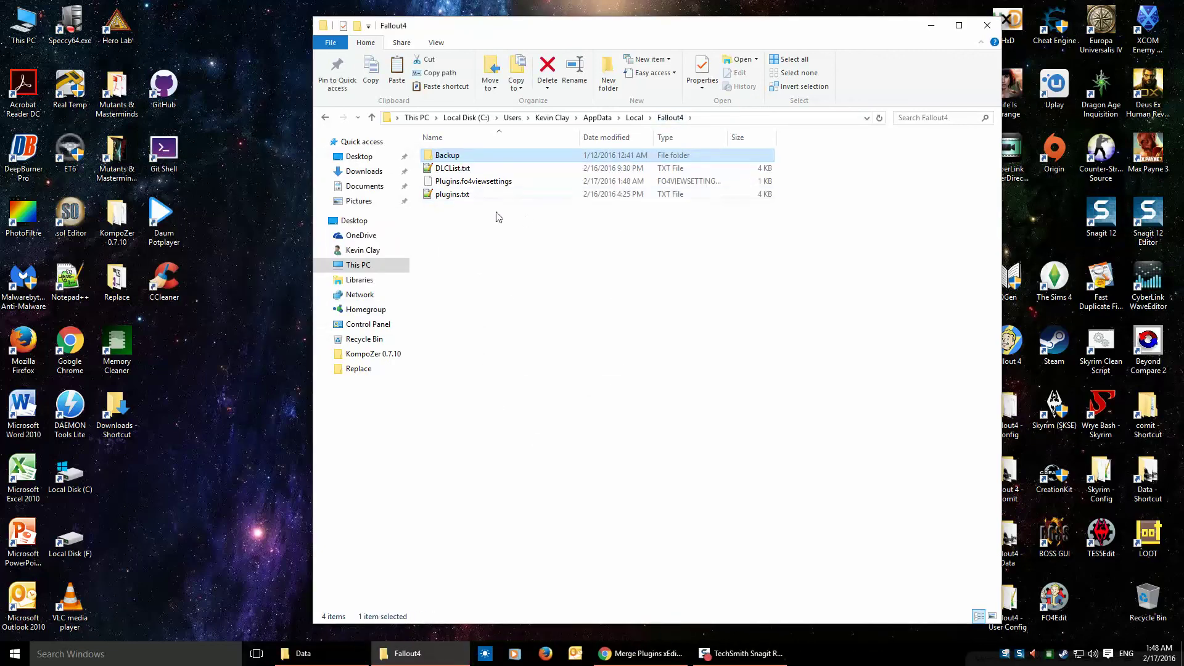
left_click(450, 196)
right_click(447, 195)
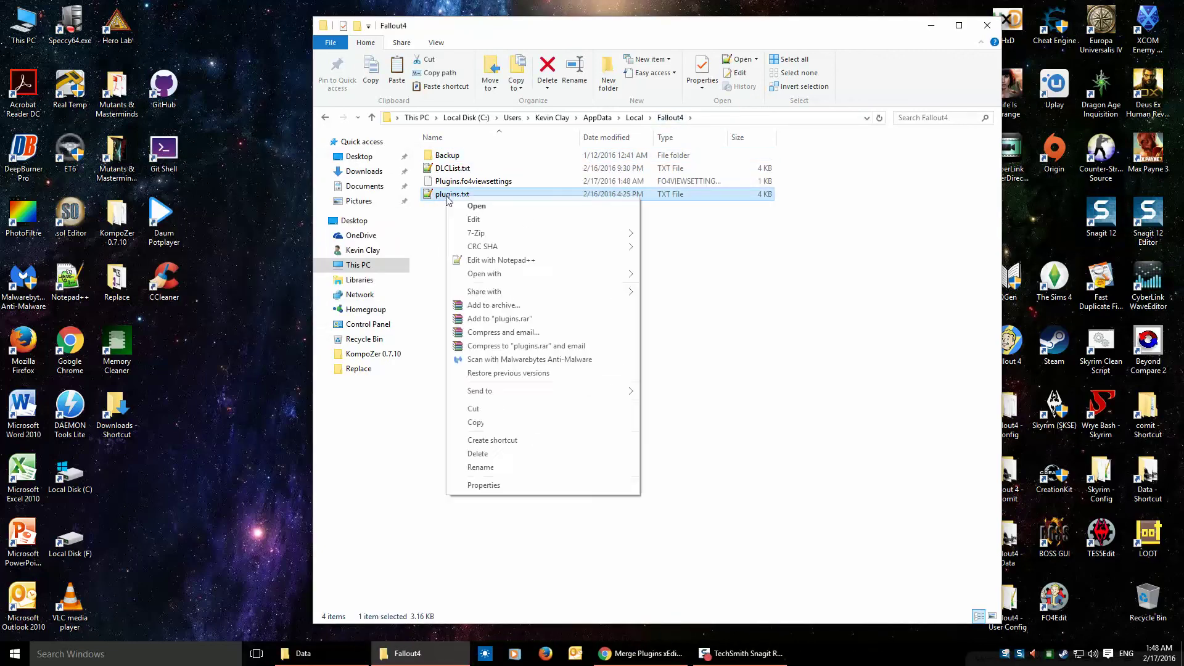
left_click(482, 485)
left_click(513, 430)
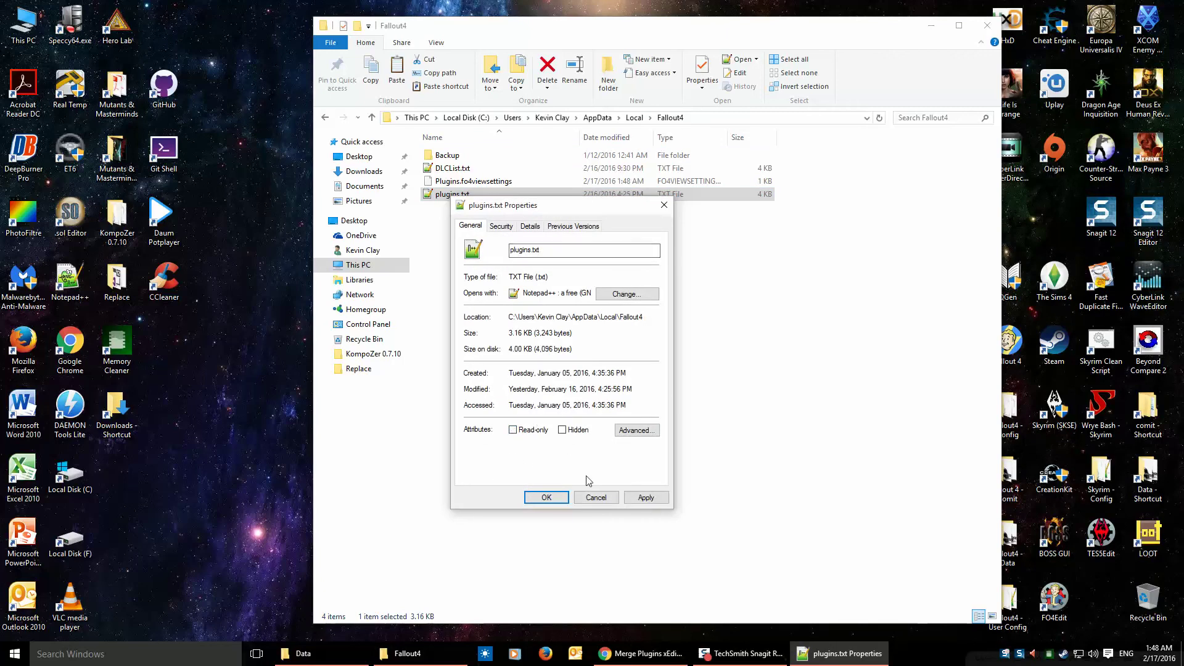
left_click(648, 498)
left_click(545, 499)
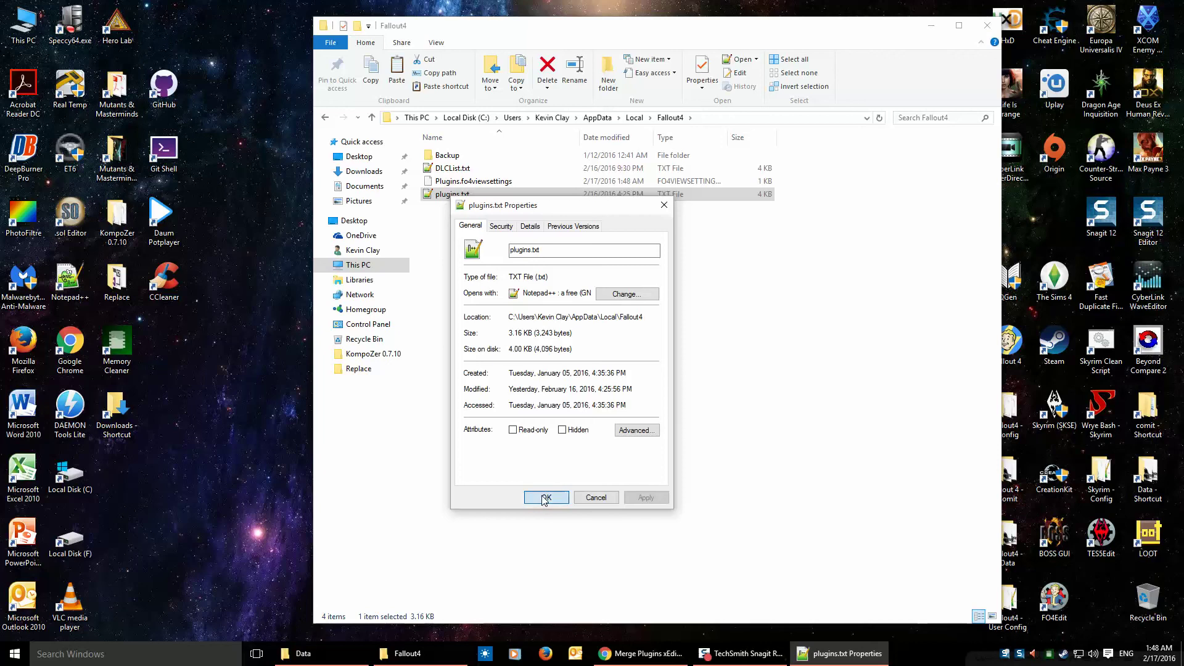
Open plugins.txt for editing and delete the ten lines from Arbitration - Recommended Core.esp through Arbitration - Stealth Overhaul.esp.
right_click(456, 196)
left_click(480, 216)
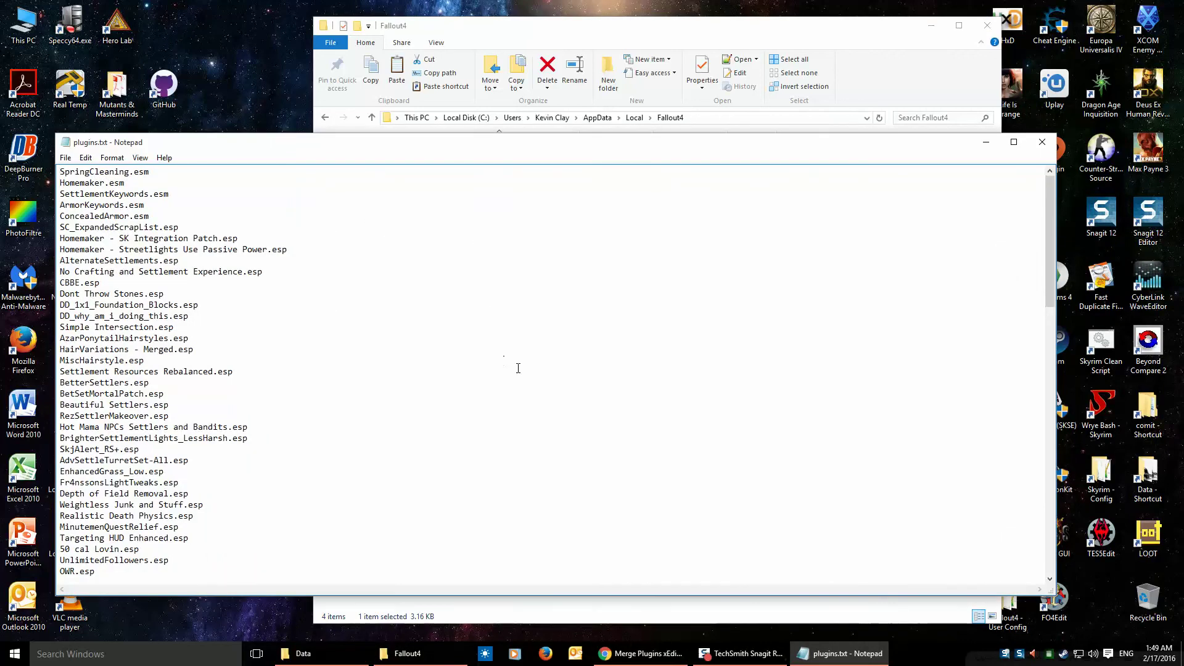
left_click_drag(1048, 230, 1035, 481)
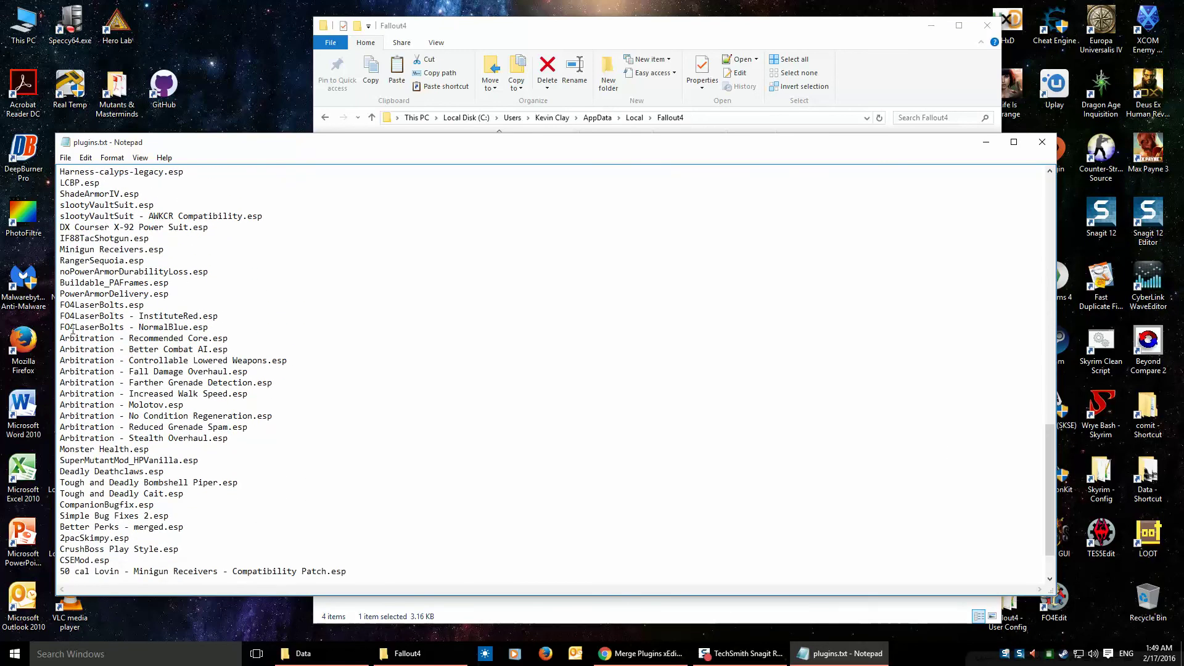
left_click_drag(60, 336, 250, 437)
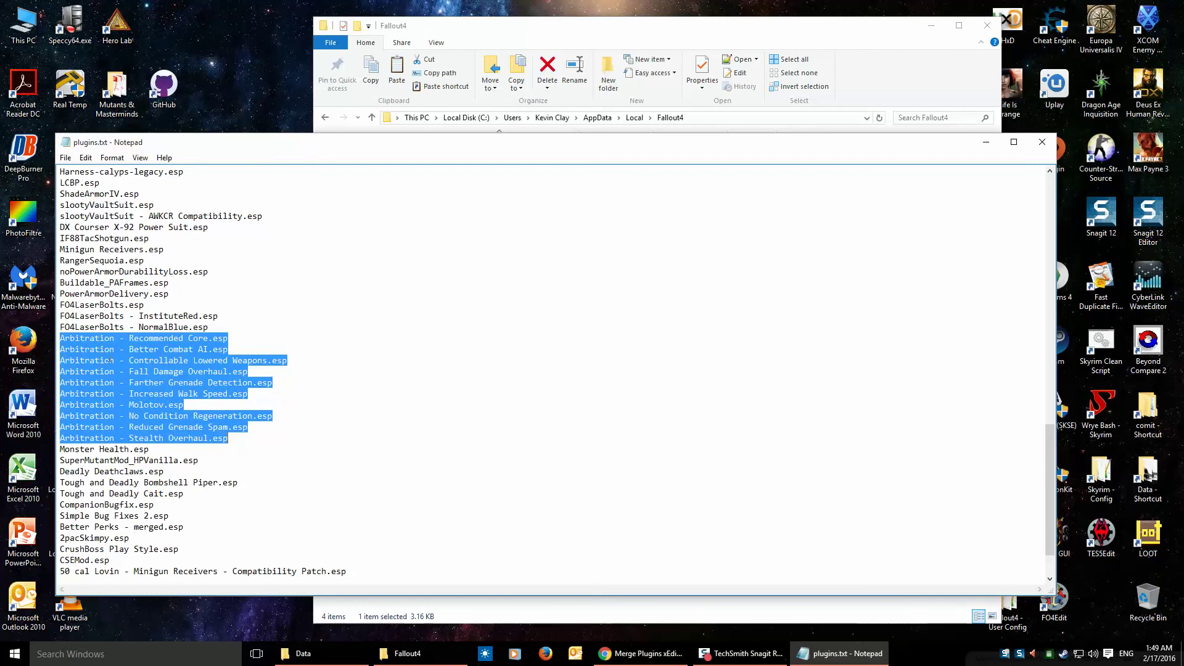
right_click(86, 340)
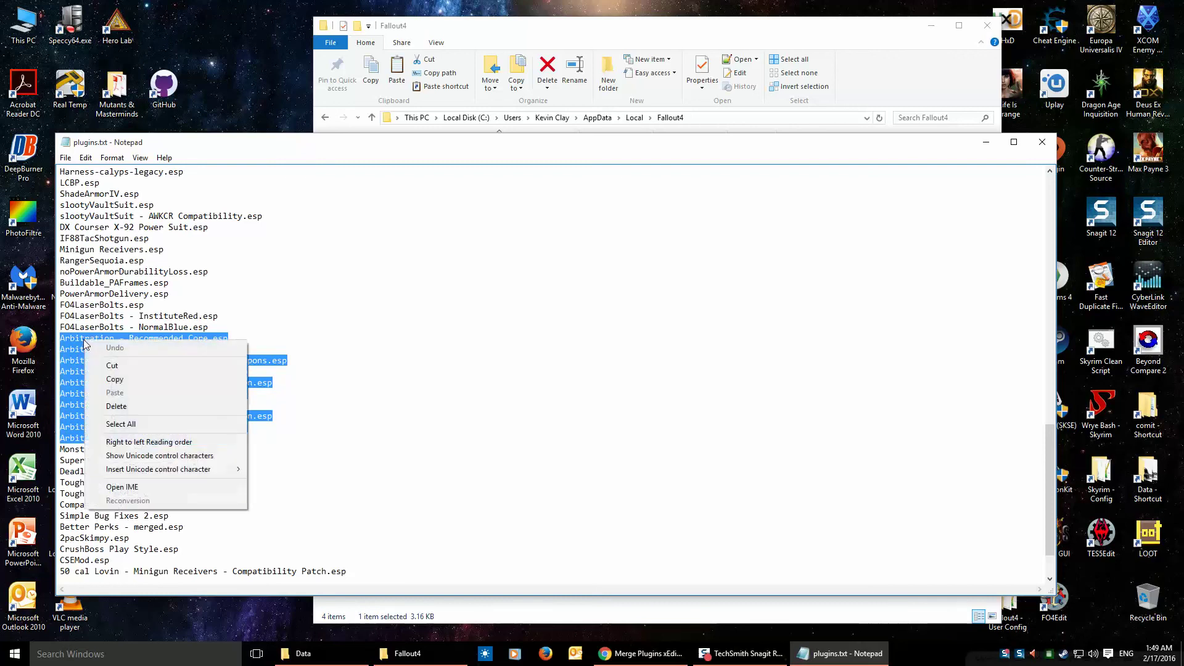
left_click(116, 406)
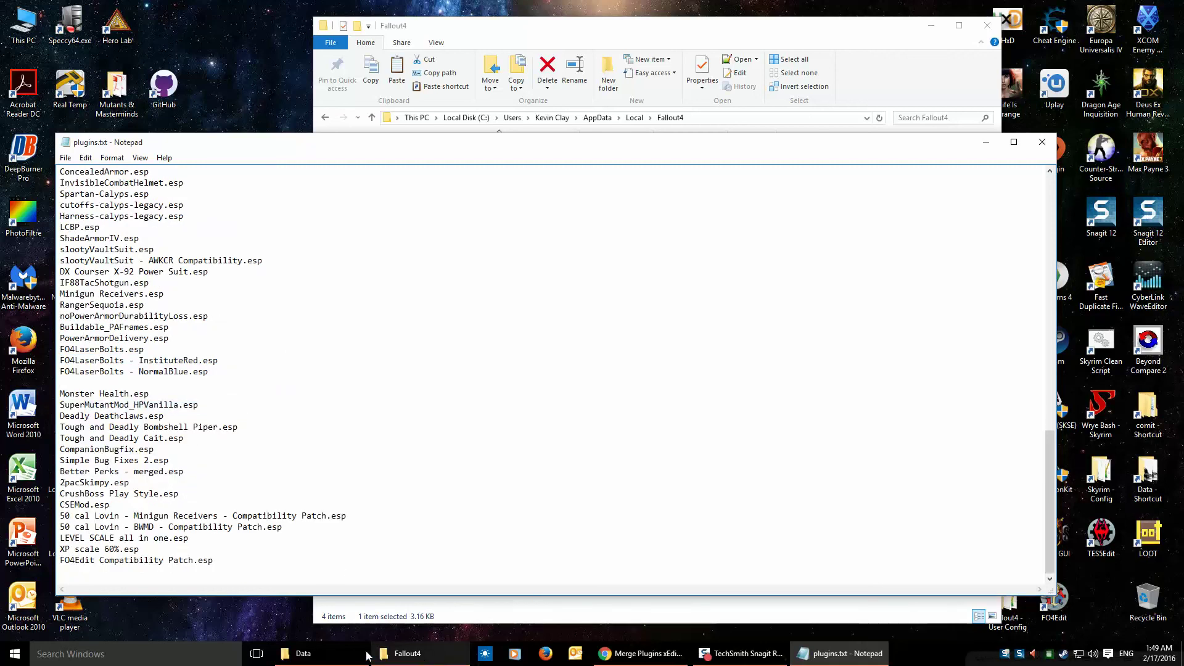
Copy the file name Arbitrition - merged.esp from the Data folder and paste it into the blank line above Monster Health.esp in plugins.txt.
left_click(302, 653)
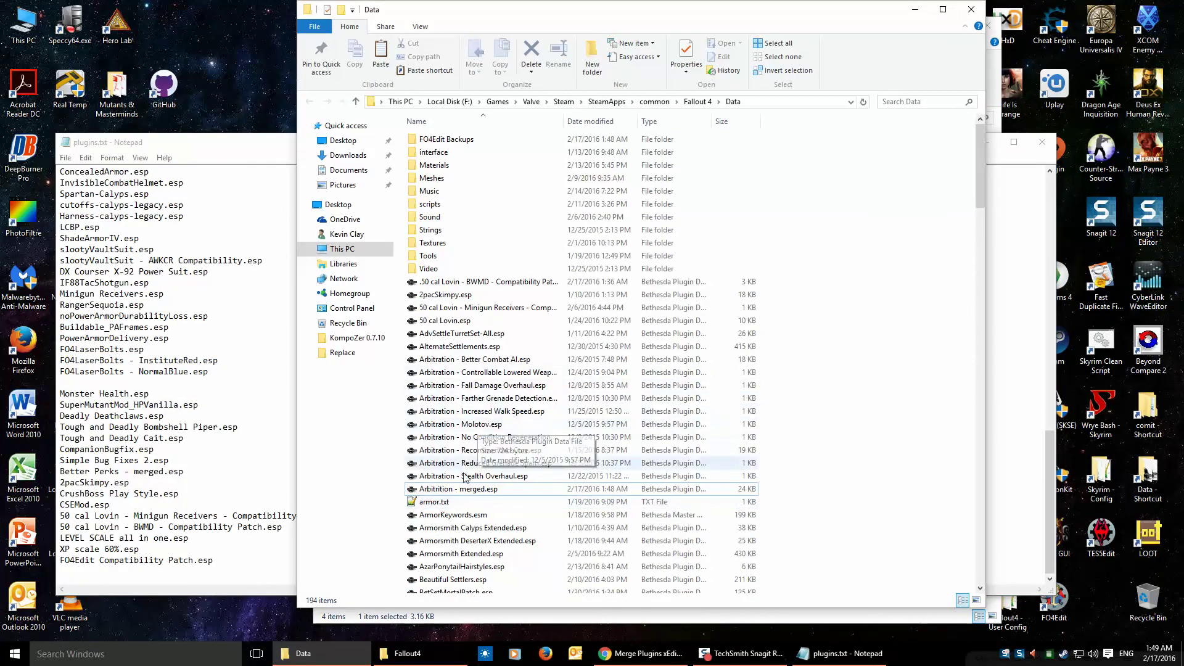
left_click(464, 493)
left_click(463, 490)
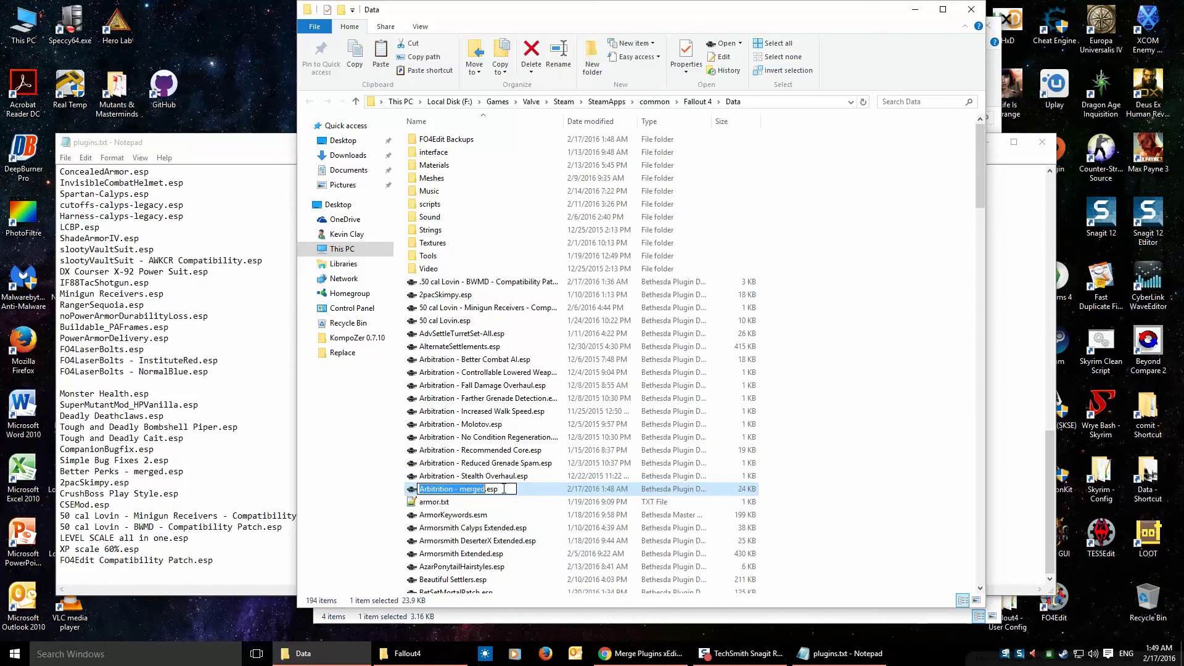
right_click(464, 491)
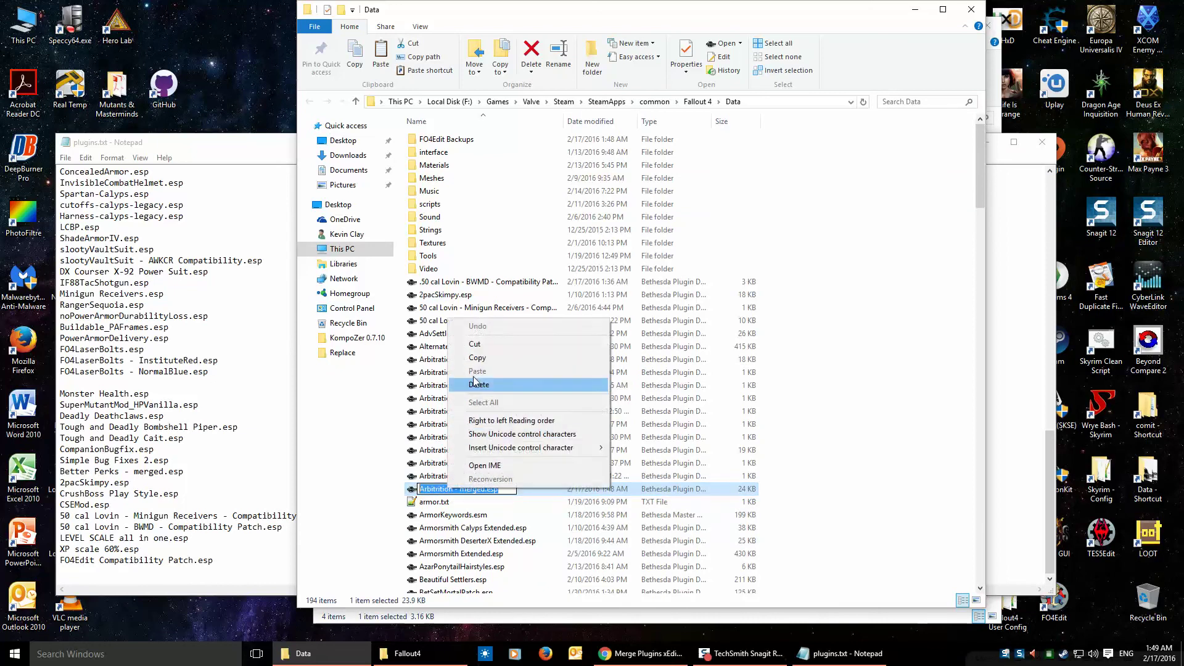
left_click(485, 358)
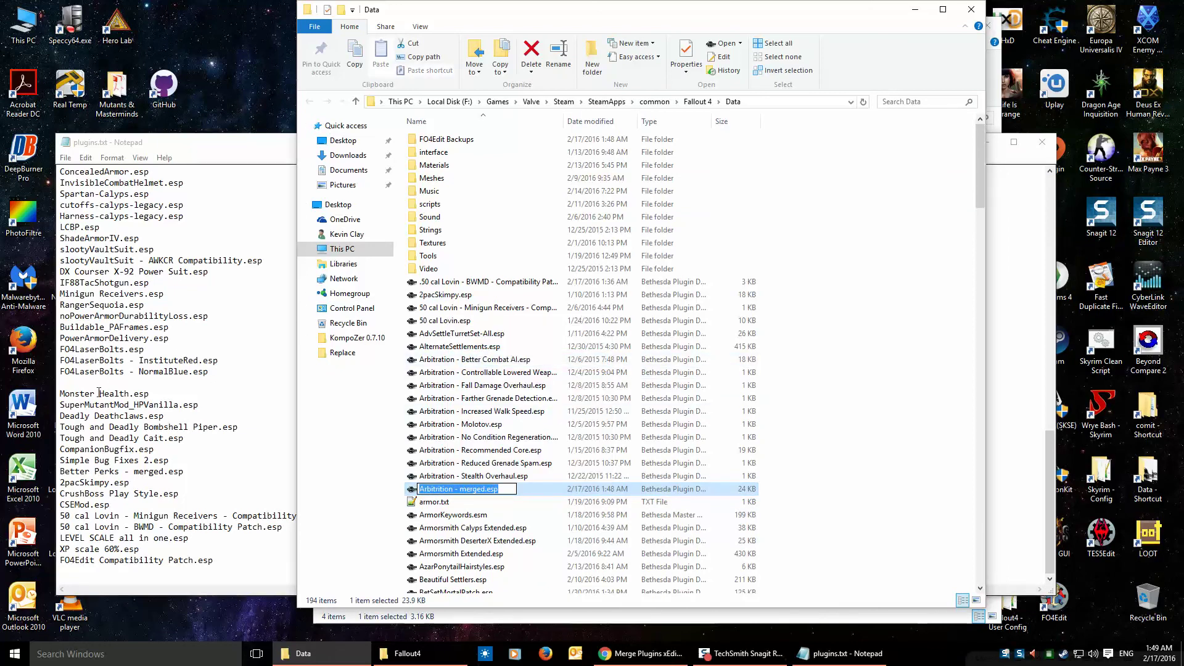
left_click(82, 383)
right_click(82, 389)
left_click(108, 436)
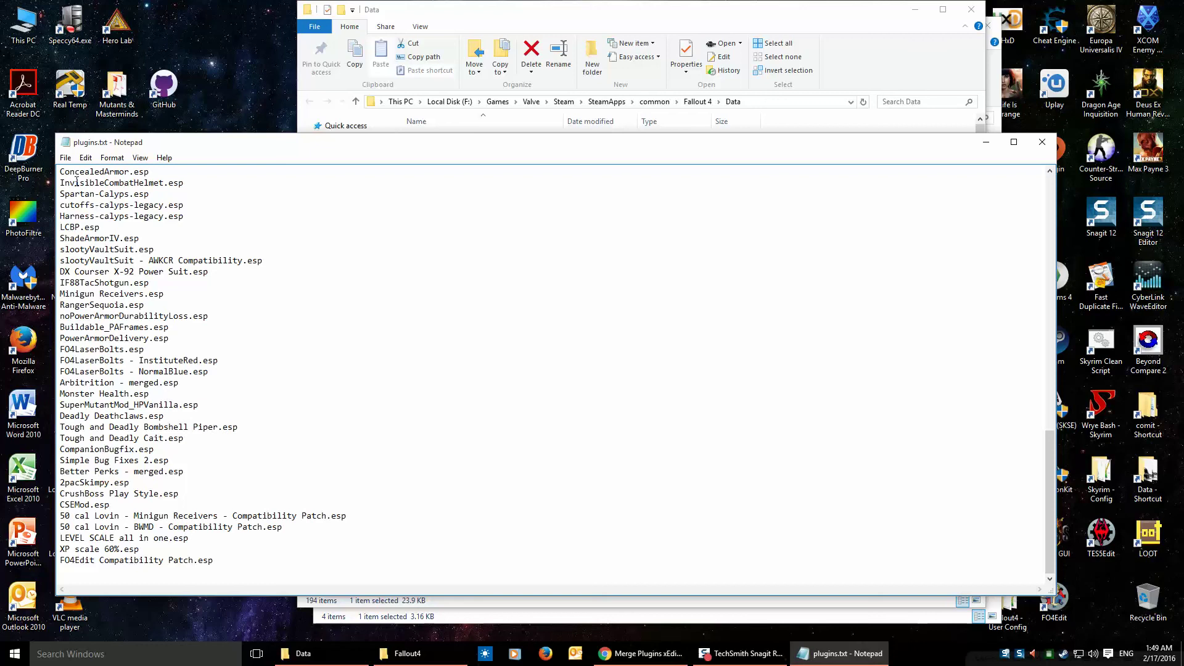
Save the edited plugins.txt and close it.
left_click(65, 158)
left_click(80, 200)
left_click(1042, 143)
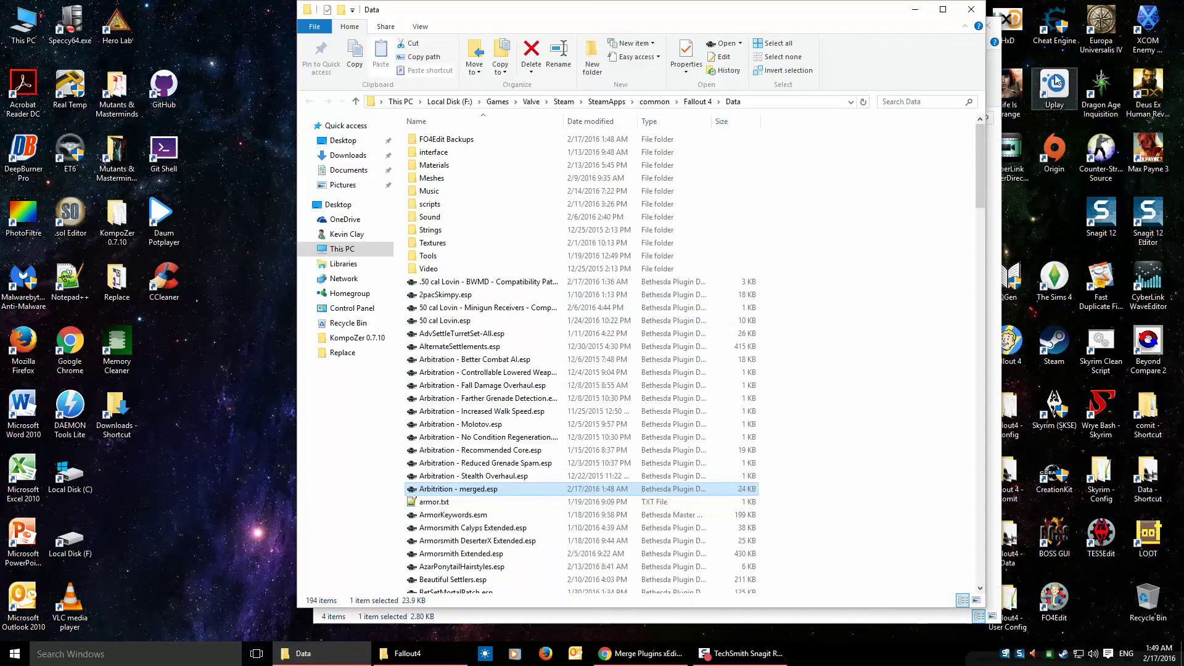
Minimize the Data folder window and set the Read-only attribute on plugins.txt in the Fallout4 folder.
left_click(916, 10)
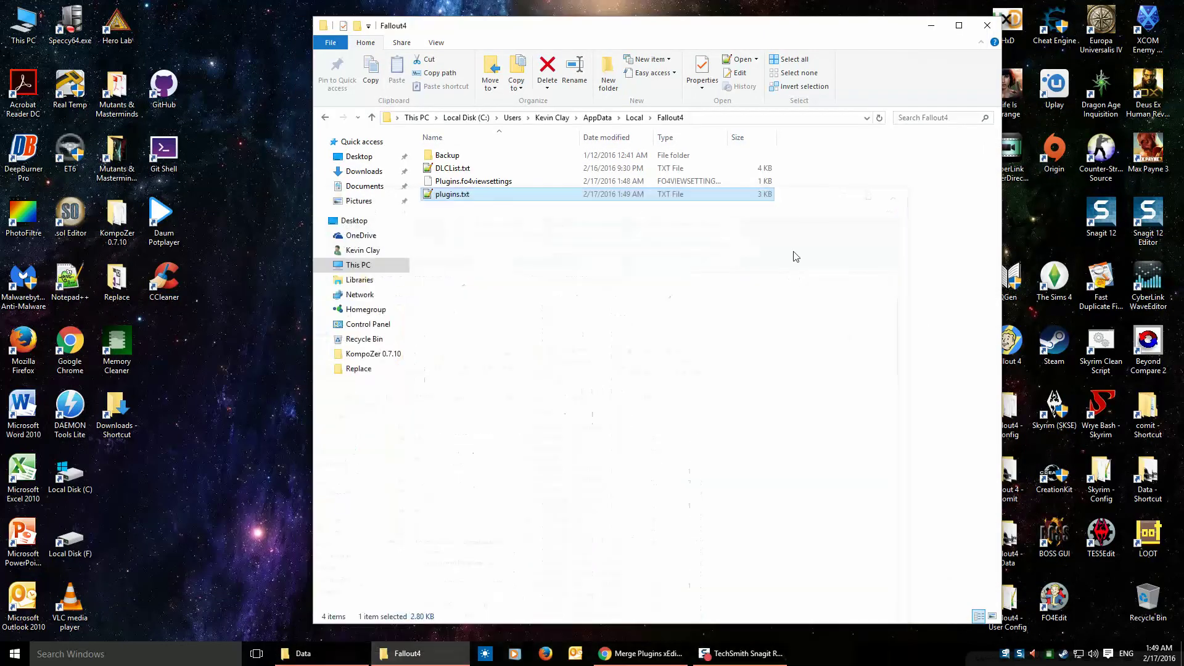
right_click(449, 196)
left_click(485, 483)
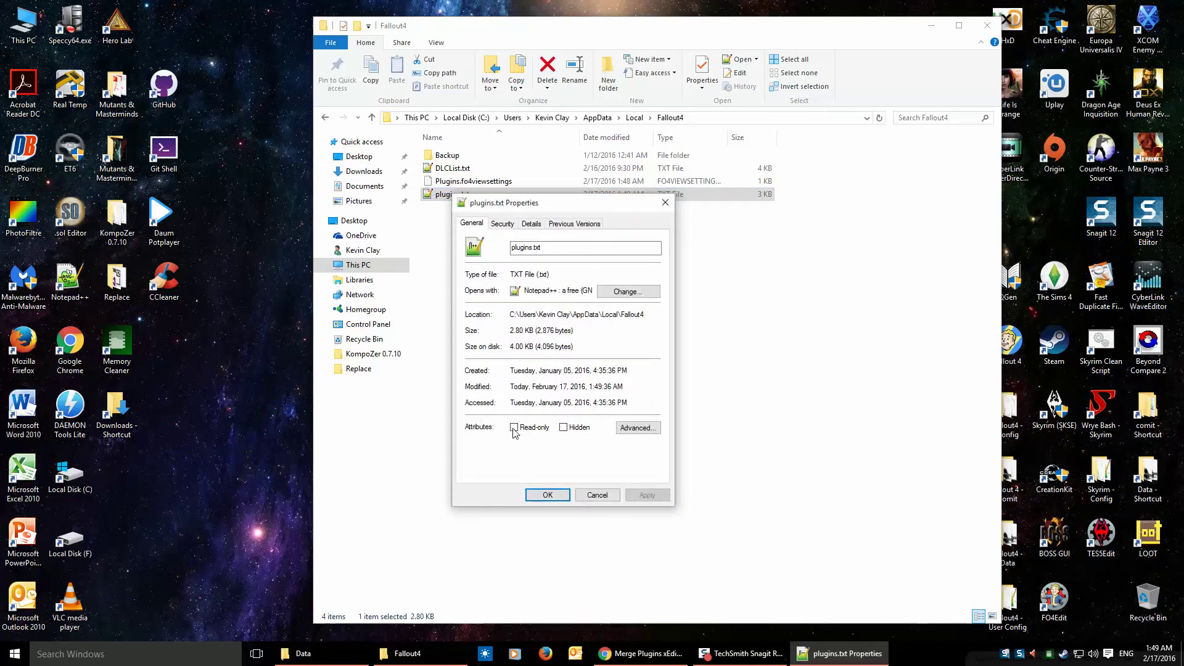
left_click(515, 428)
left_click(645, 495)
left_click(543, 494)
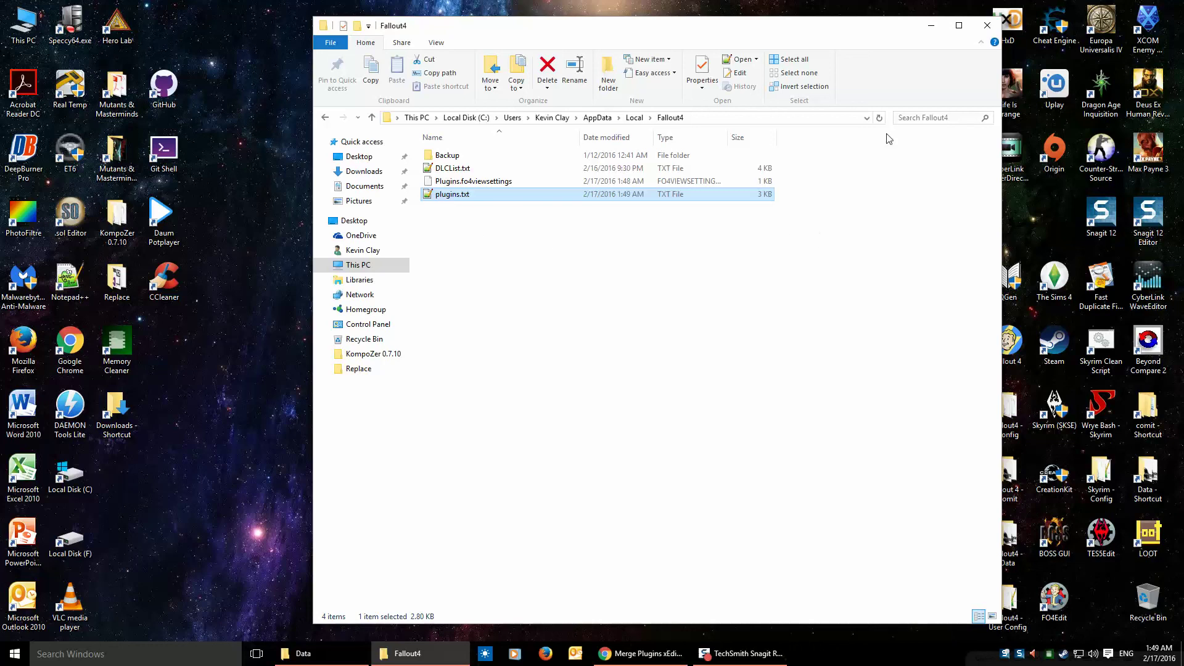
Close the Fallout4 folder window and the browser window showing the Merge Plugins xEdit Script page.
left_click(991, 24)
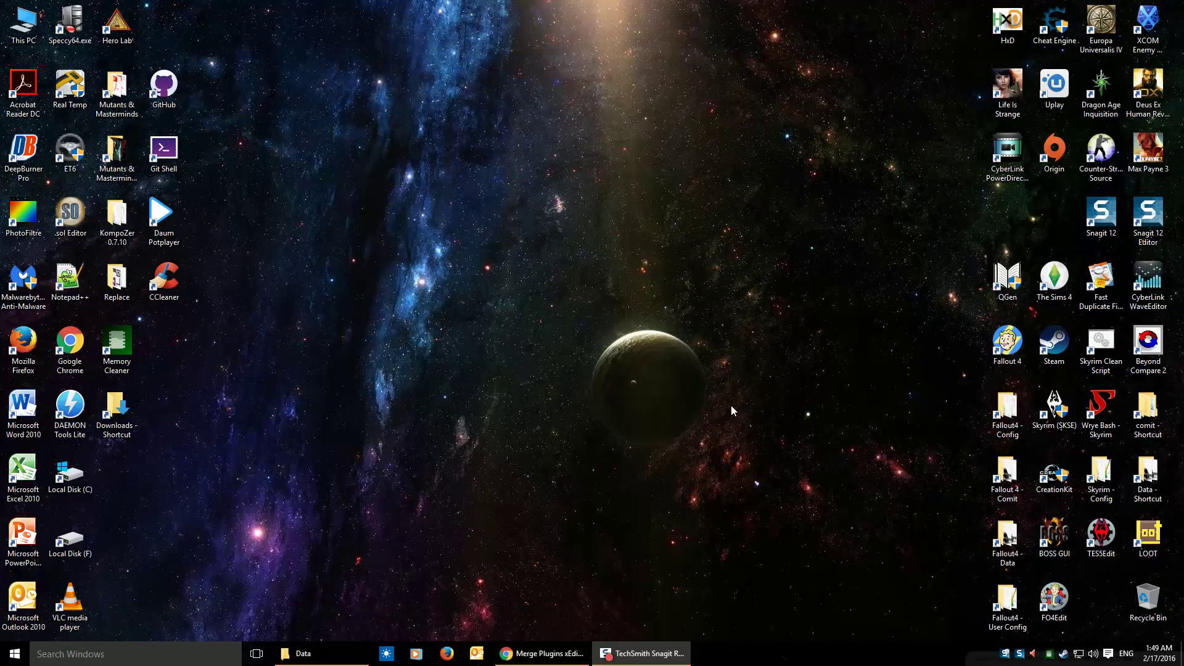
left_click(543, 654)
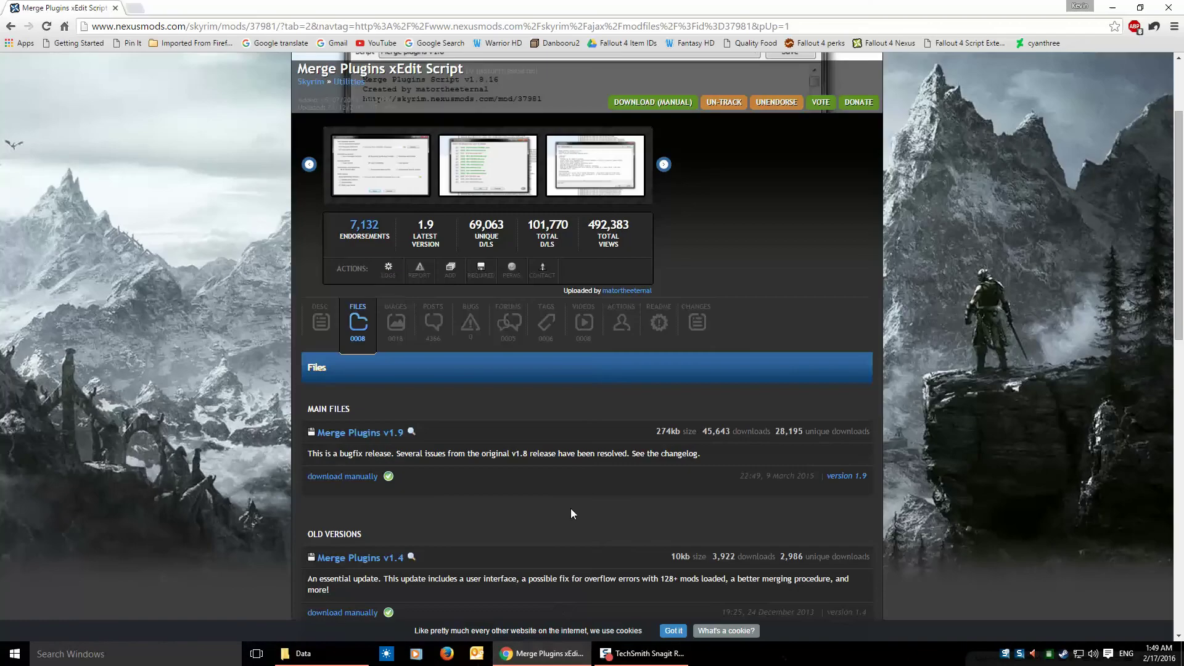
left_click(1169, 7)
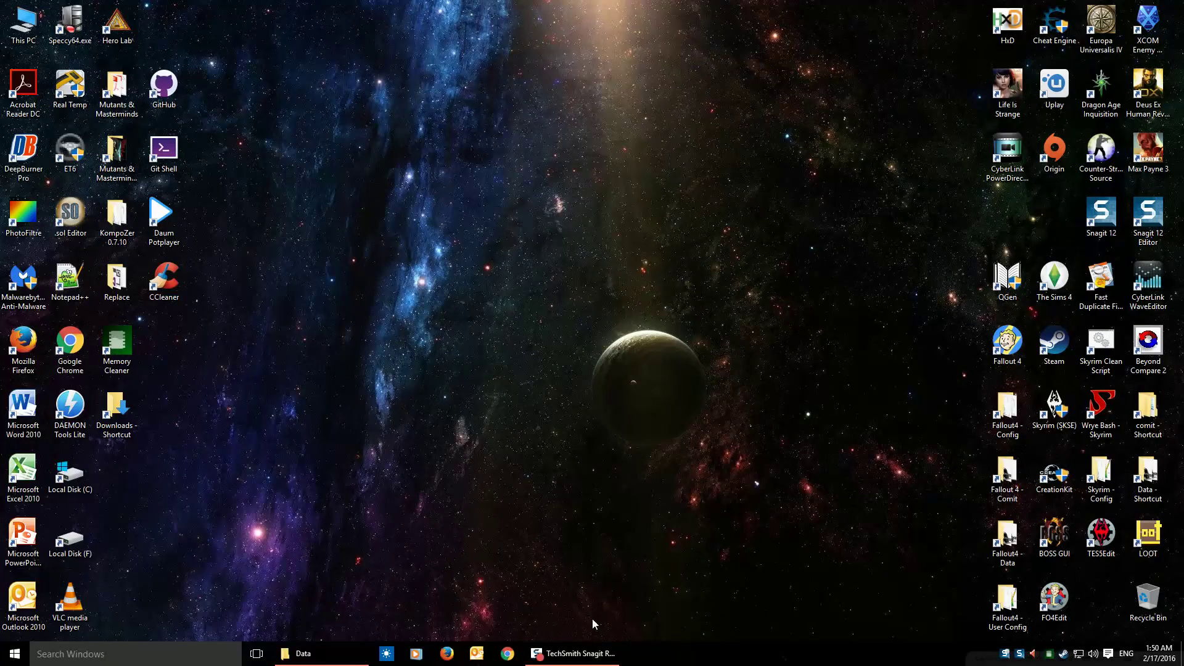